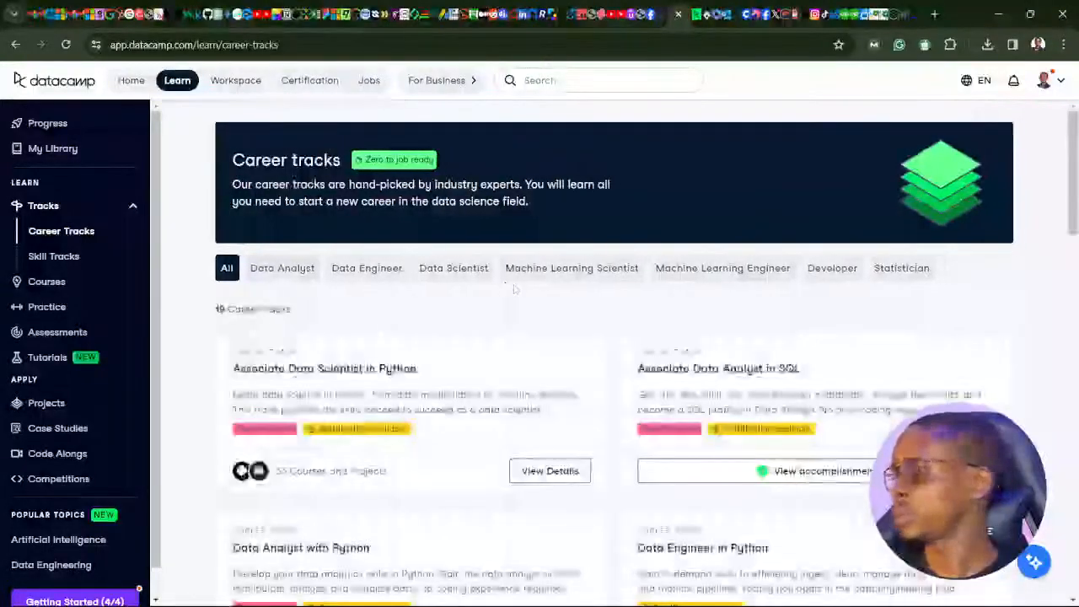
Find the Data Analyst in Power BI career track in the list and open its page.
scroll(513, 287, "down", 1)
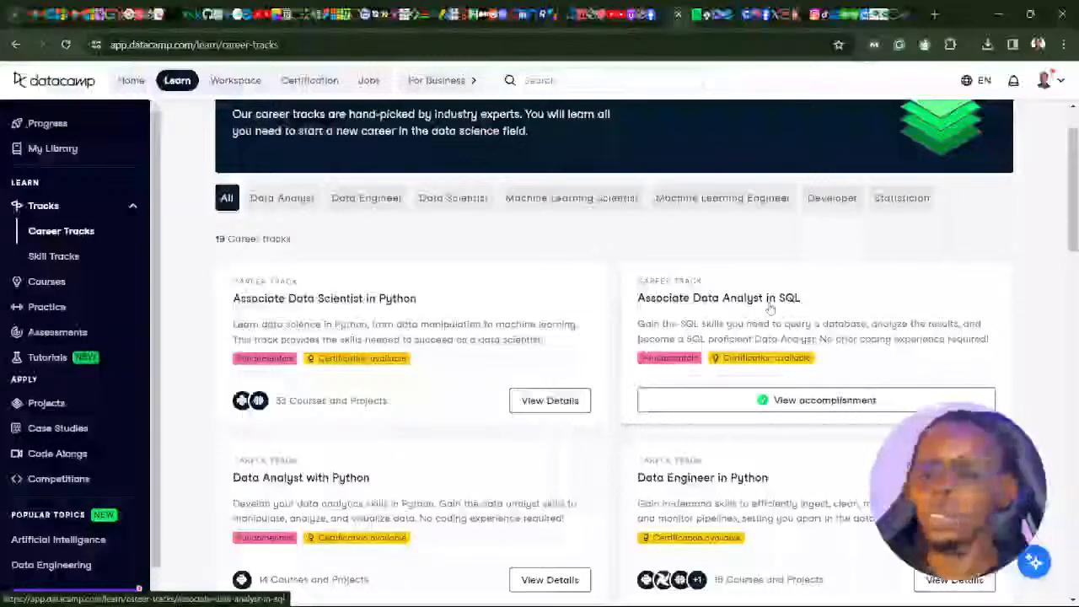
scroll(769, 310, "down", 3)
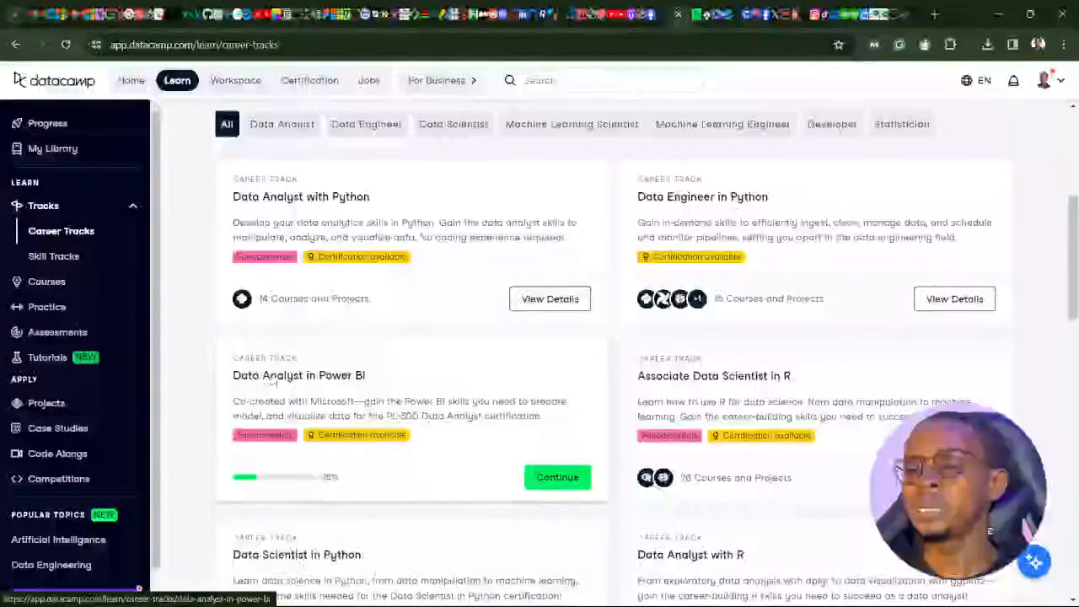
left_click(272, 381)
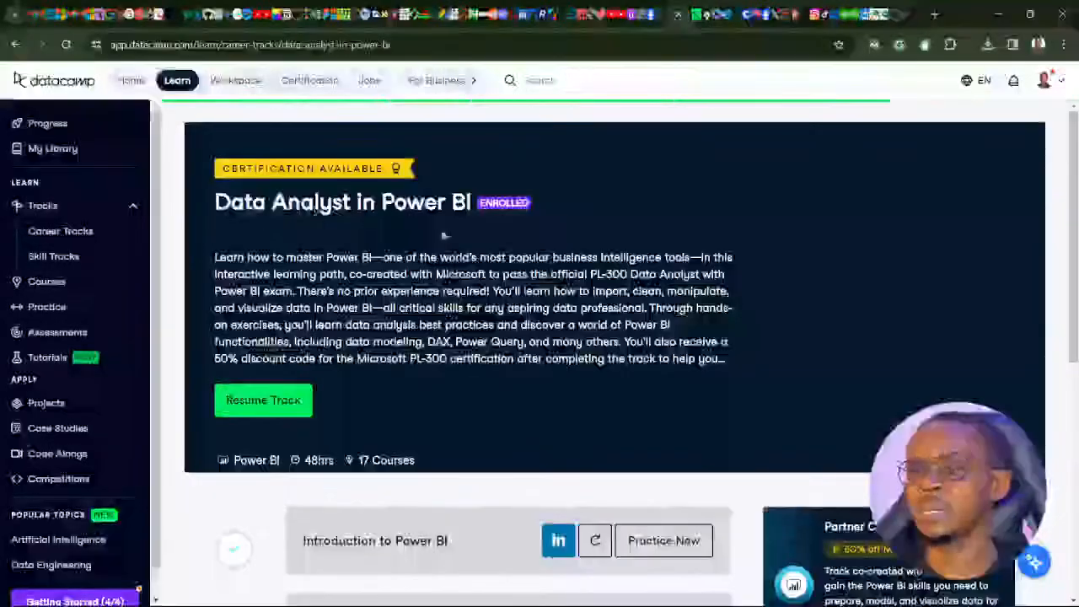
Expand the Data Analyst in Power BI track's course list to show all its content.
scroll(445, 236, "down", 3)
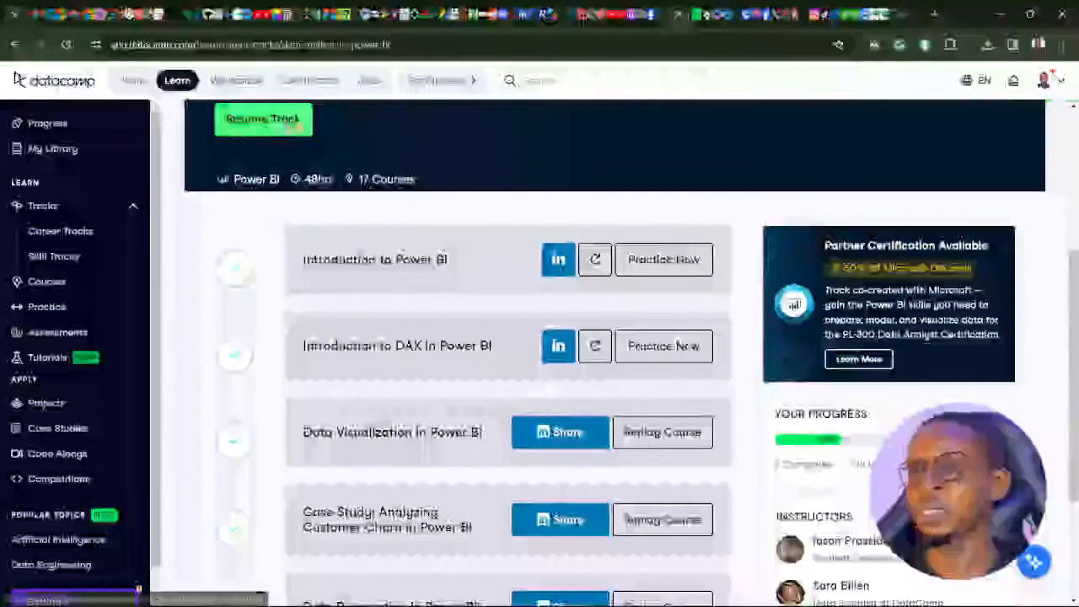
scroll(540, 353, "down", 1)
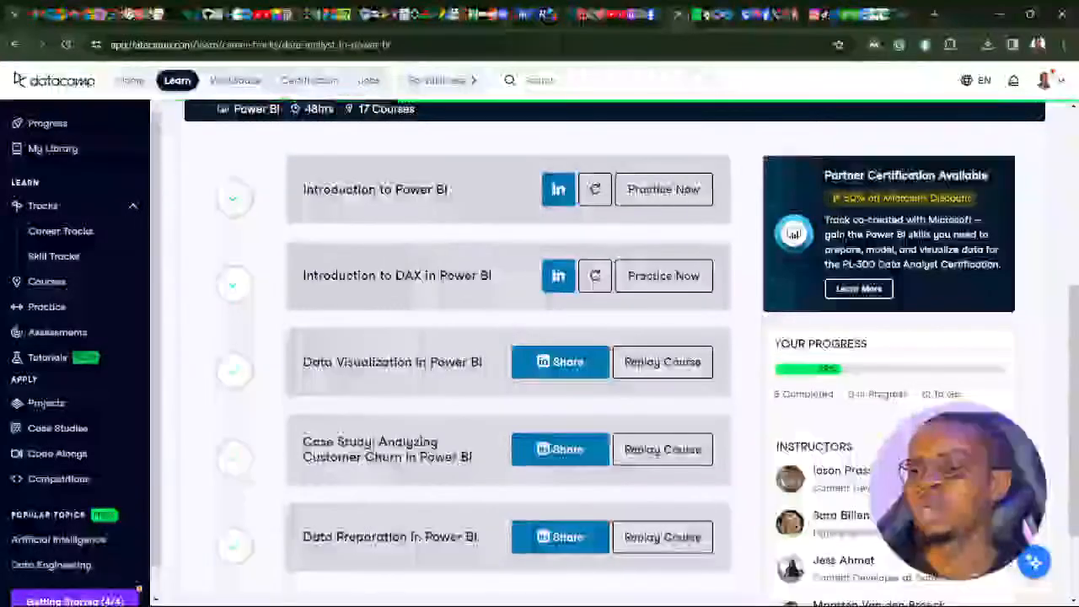
scroll(540, 353, "down", 1)
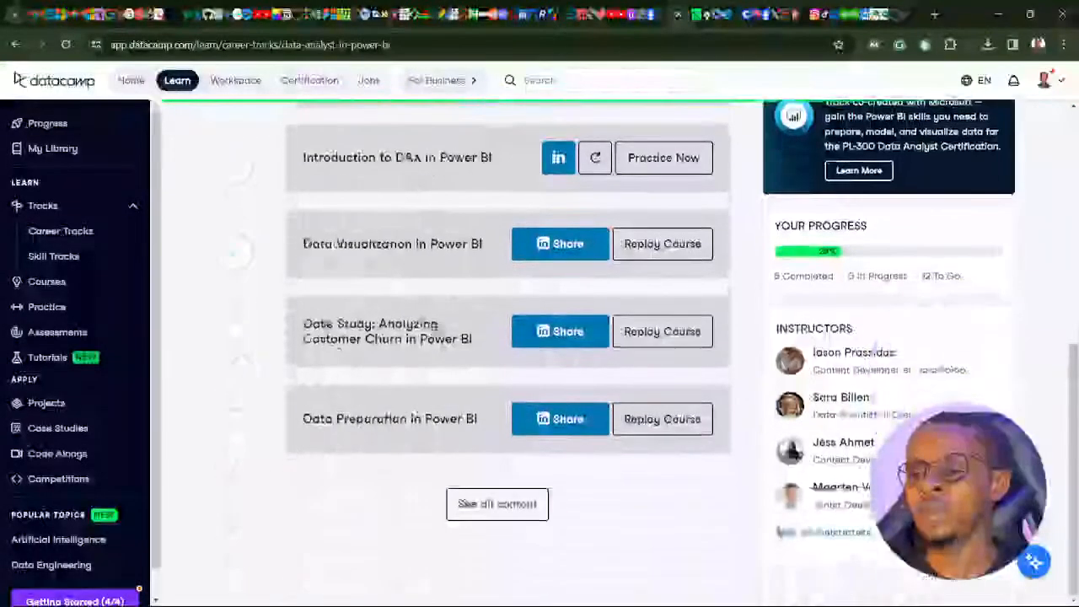
left_click(497, 505)
Look through the track's full course list, from the completed courses to the remaining data transformation, modeling, DAX and report courses.
scroll(497, 504, "down", 2)
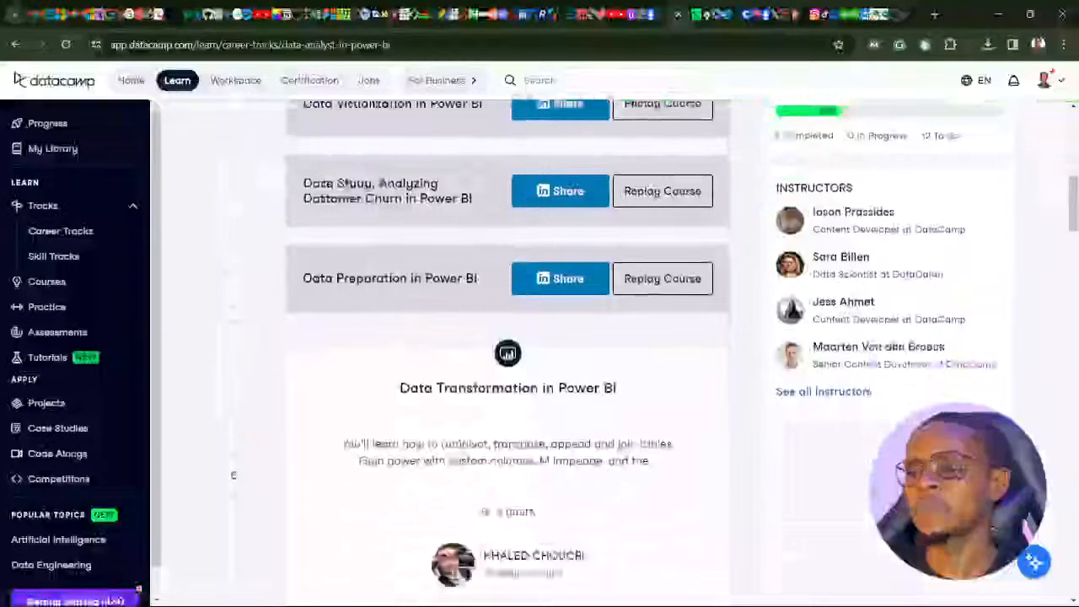
scroll(540, 352, "up", 4)
scroll(540, 353, "up", 1)
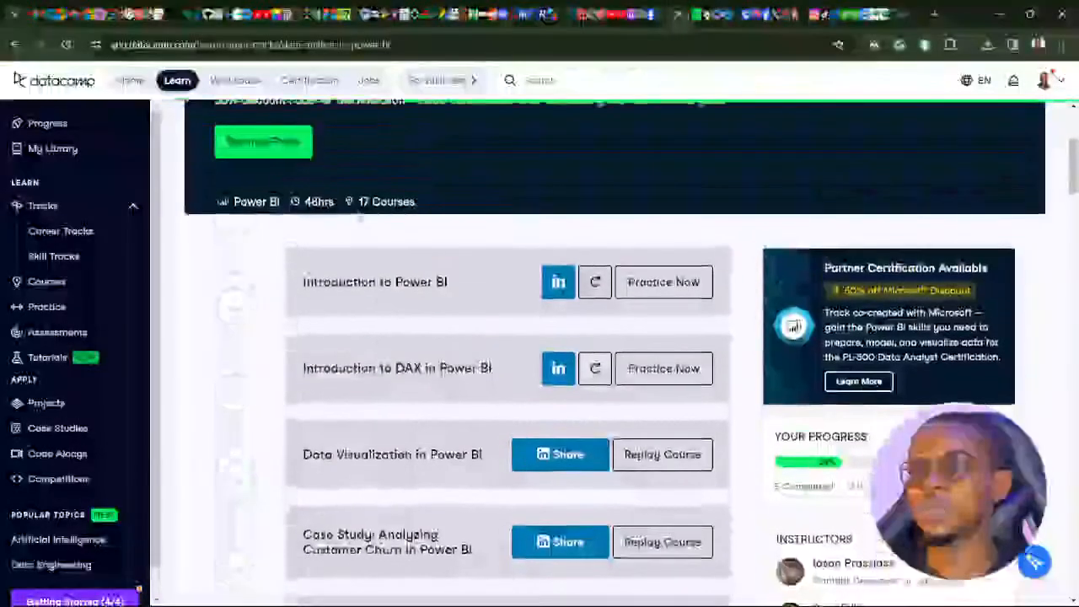
scroll(506, 353, "down", 4)
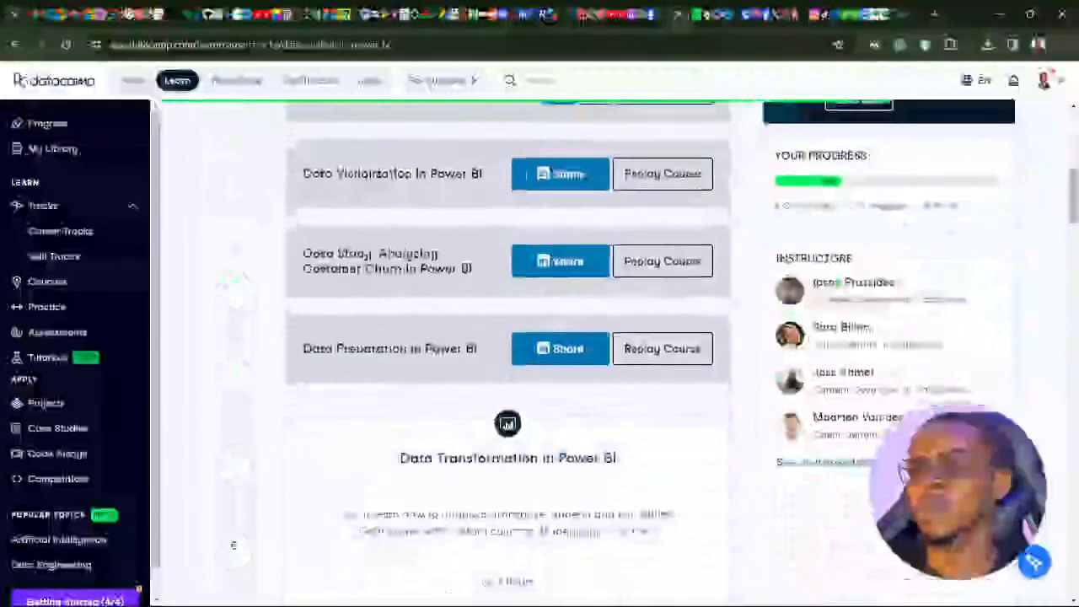
scroll(506, 352, "down", 3)
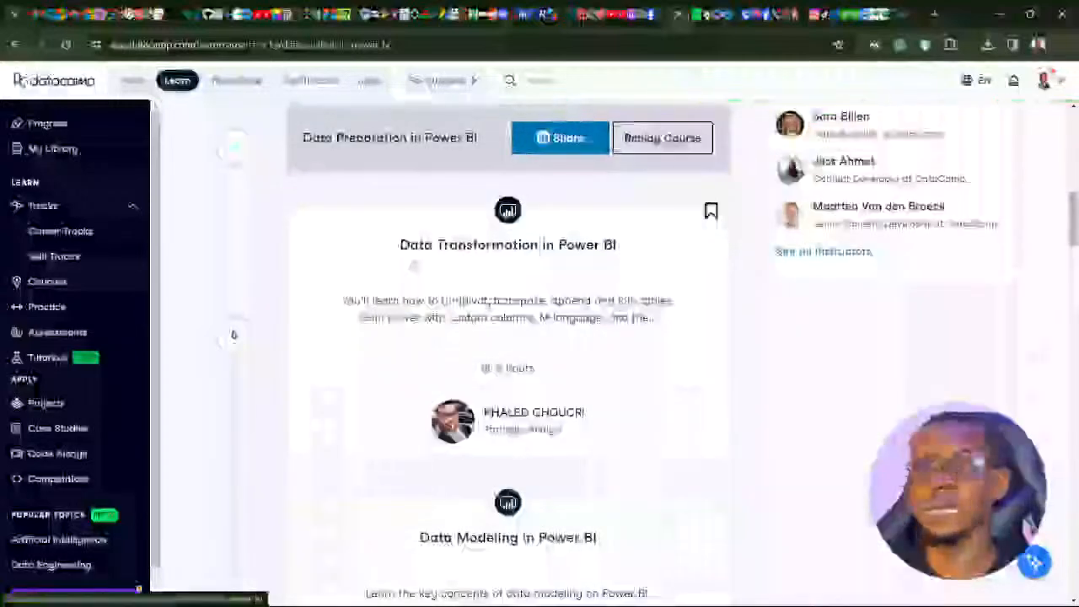
scroll(414, 265, "down", 4)
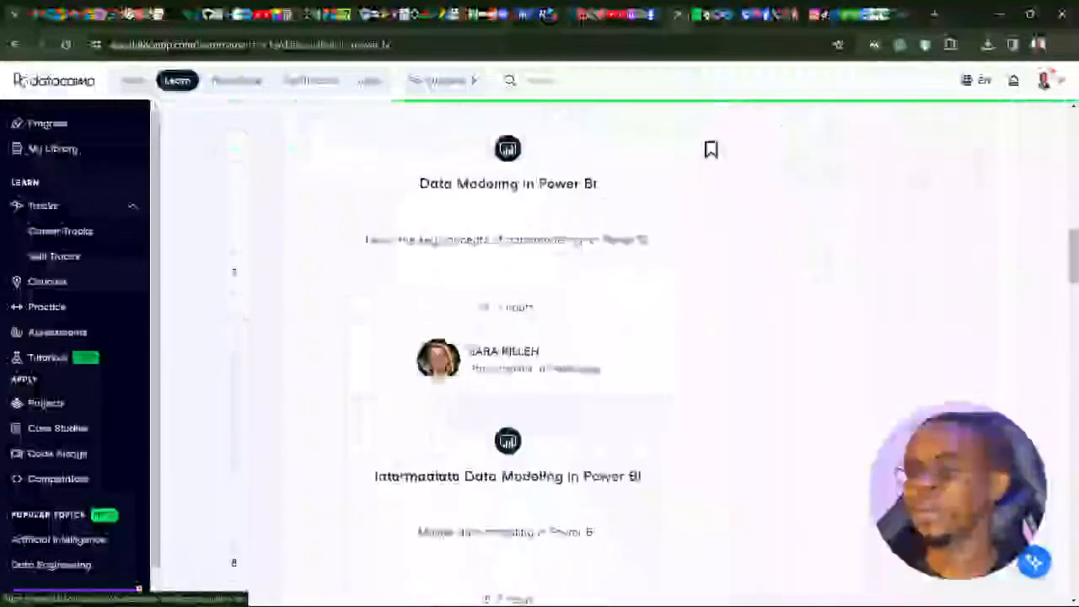
scroll(506, 352, "down", 4)
scroll(506, 352, "down", 1)
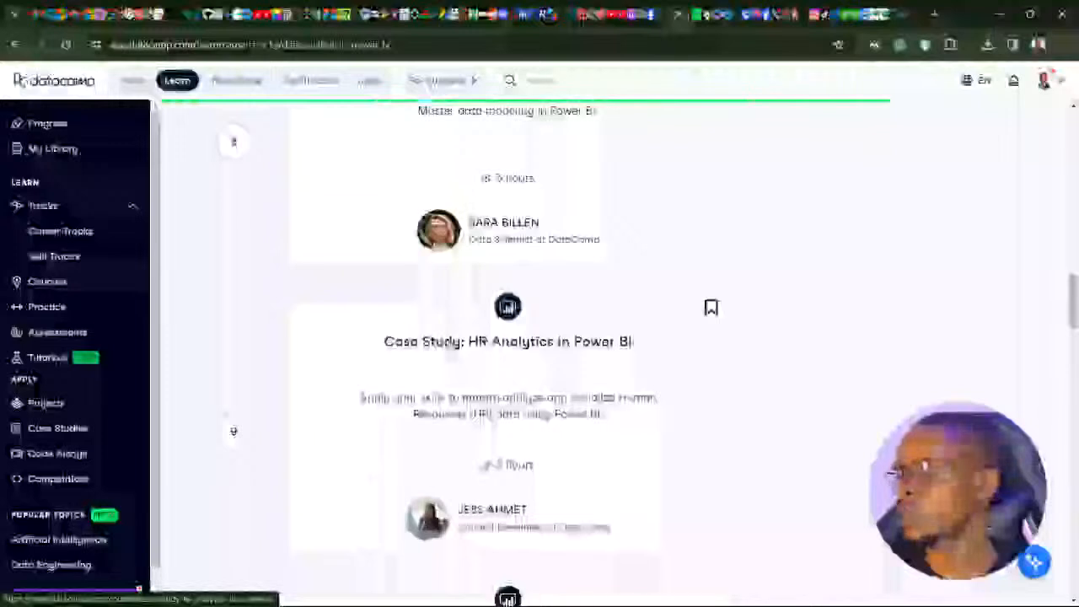
scroll(506, 352, "down", 5)
scroll(506, 353, "up", 4)
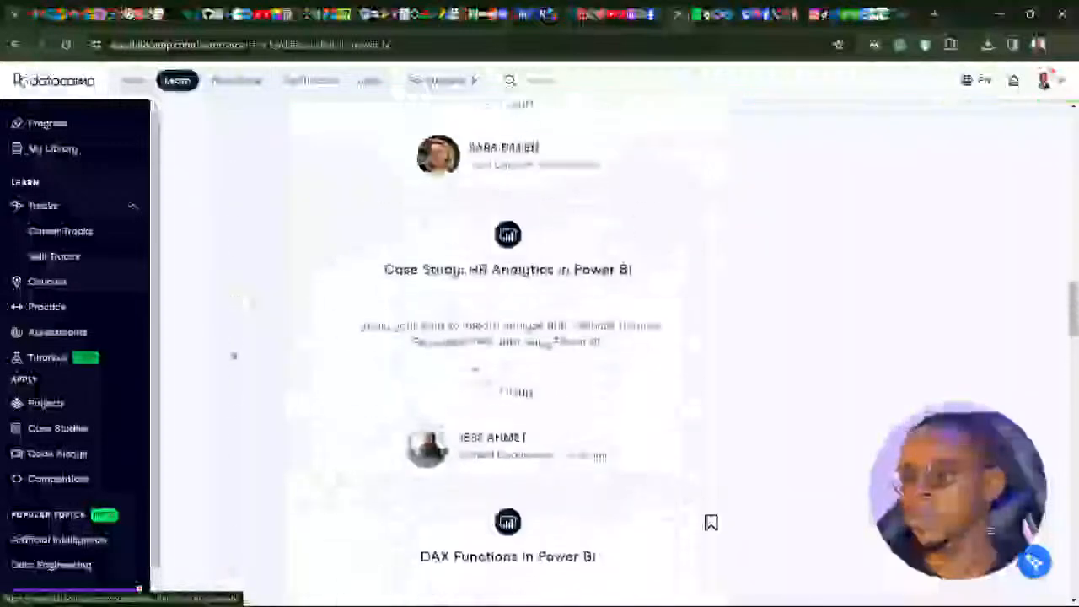
scroll(506, 353, "up", 6)
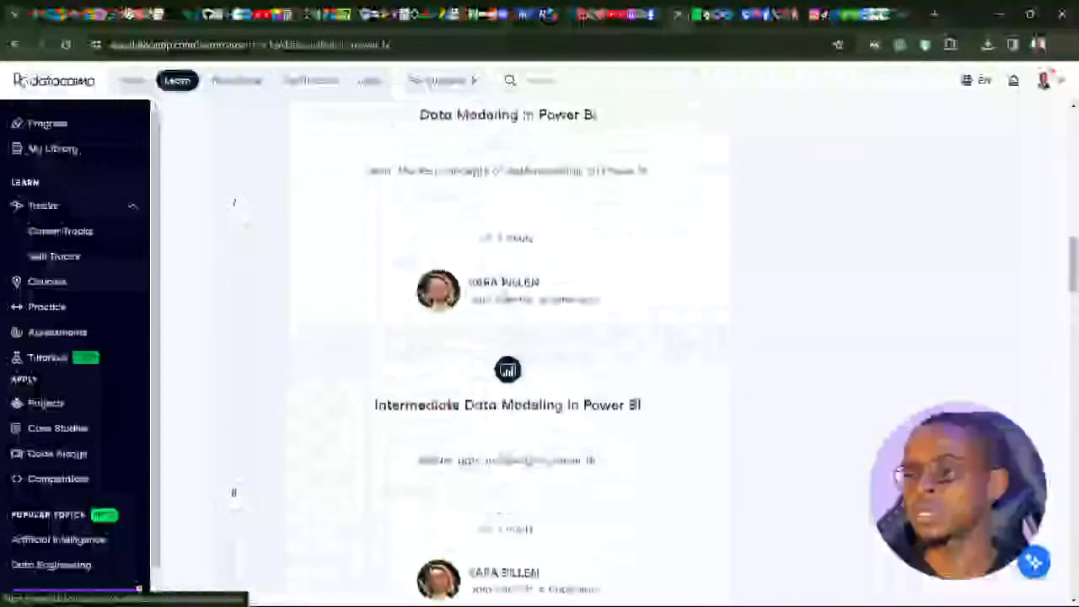
scroll(506, 352, "up", 2)
scroll(506, 353, "up", 4)
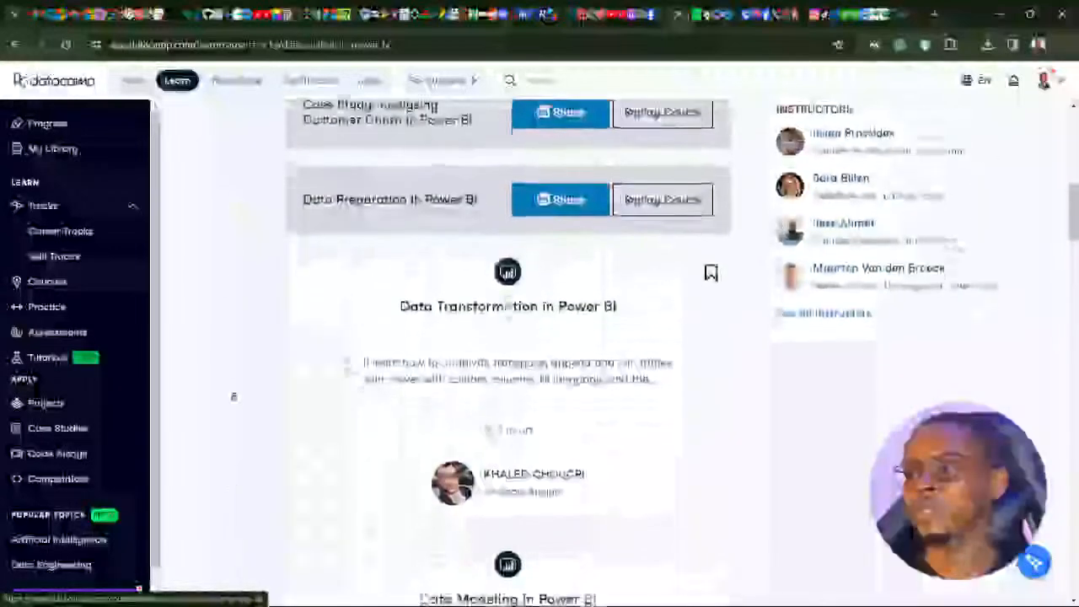
scroll(506, 352, "down", 15)
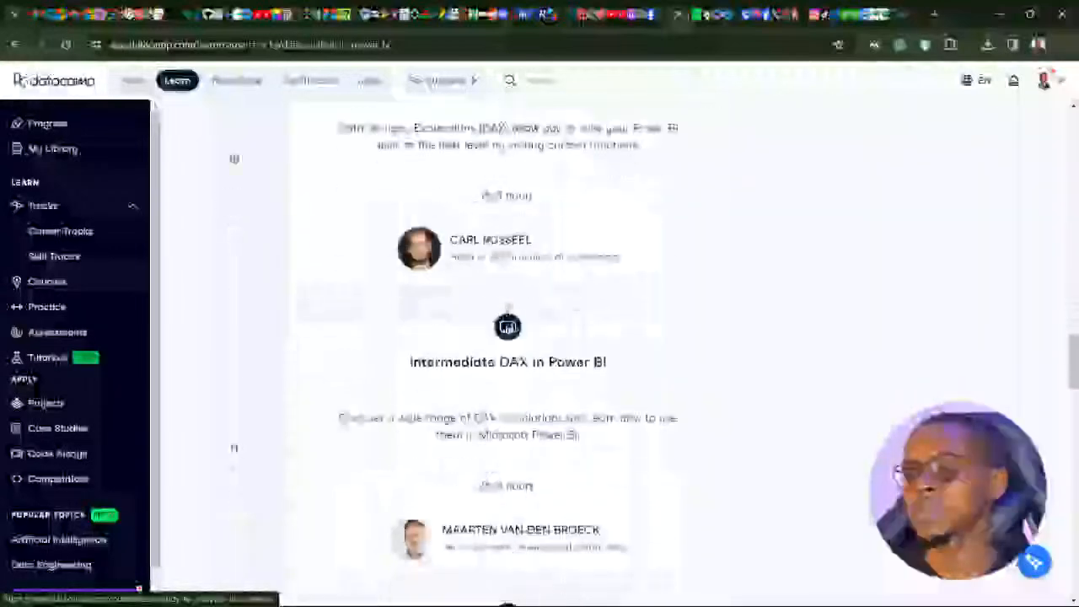
scroll(234, 309, "down", 2)
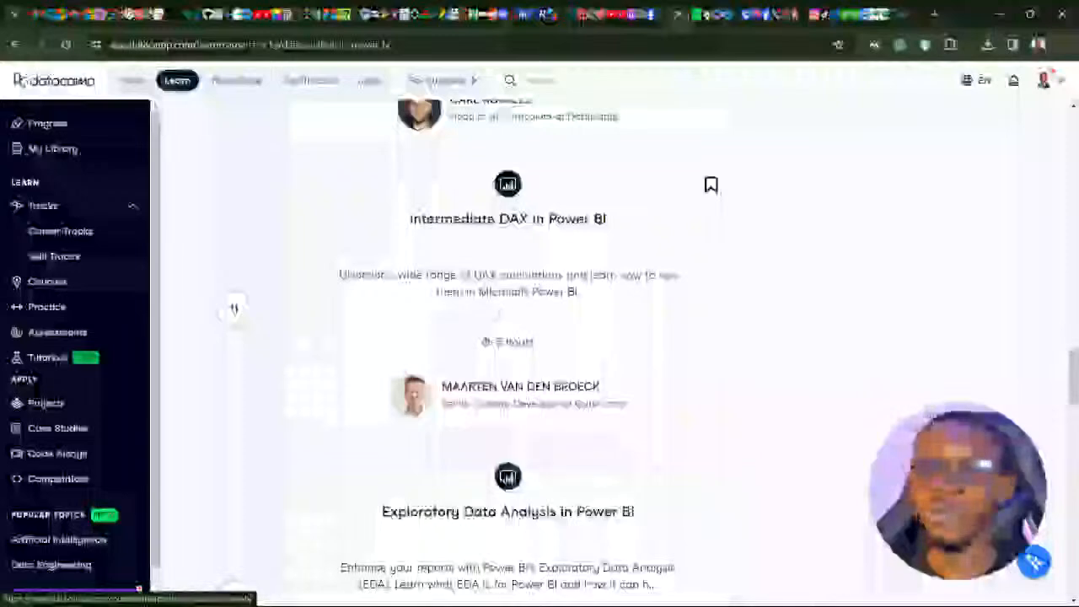
scroll(235, 308, "down", 10)
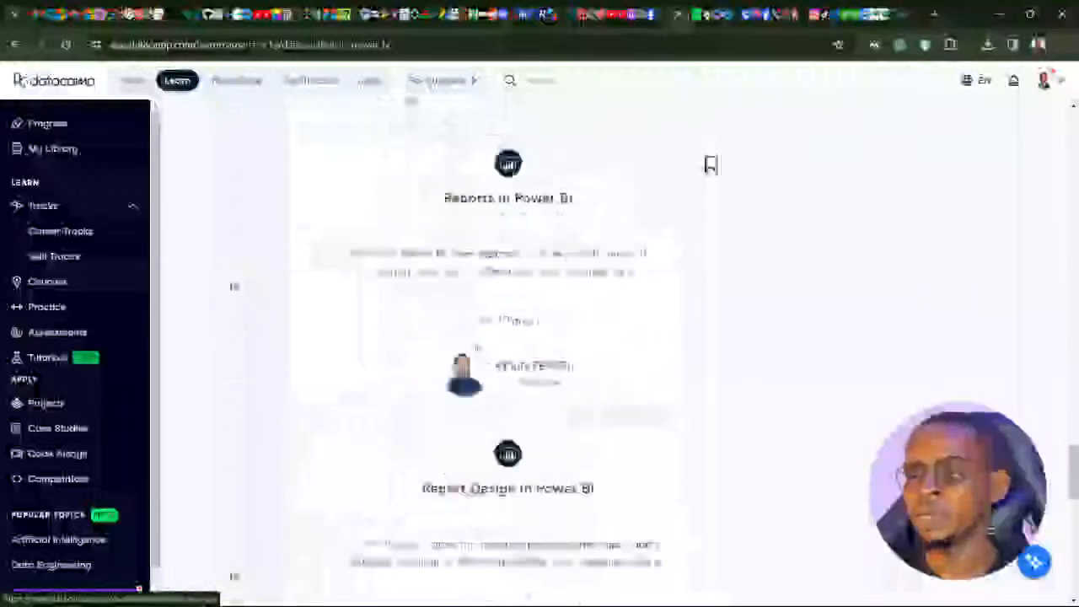
scroll(235, 286, "down", 10)
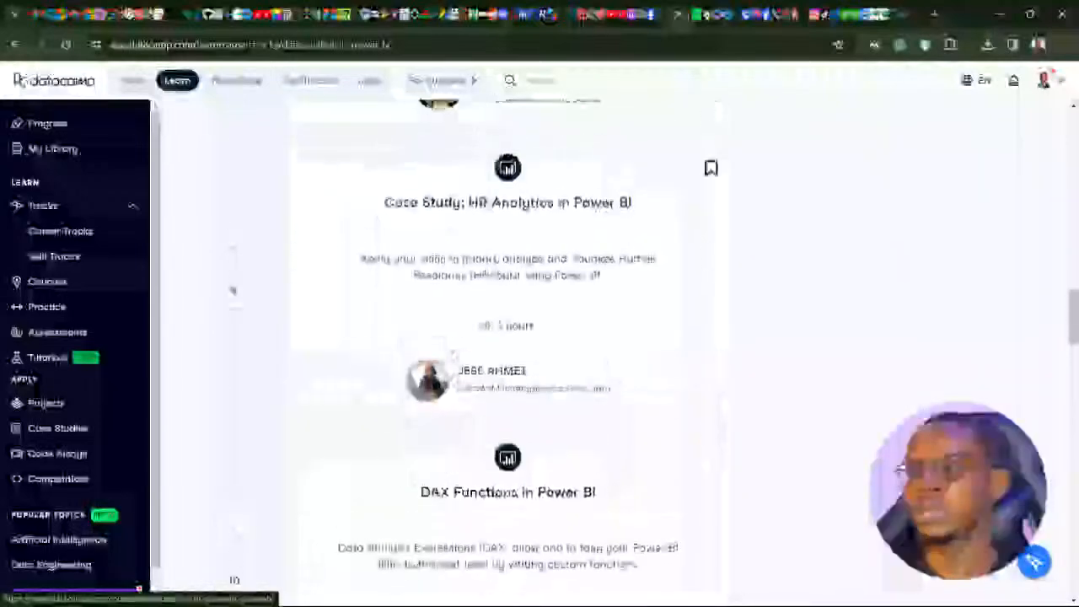
scroll(233, 291, "up", 10)
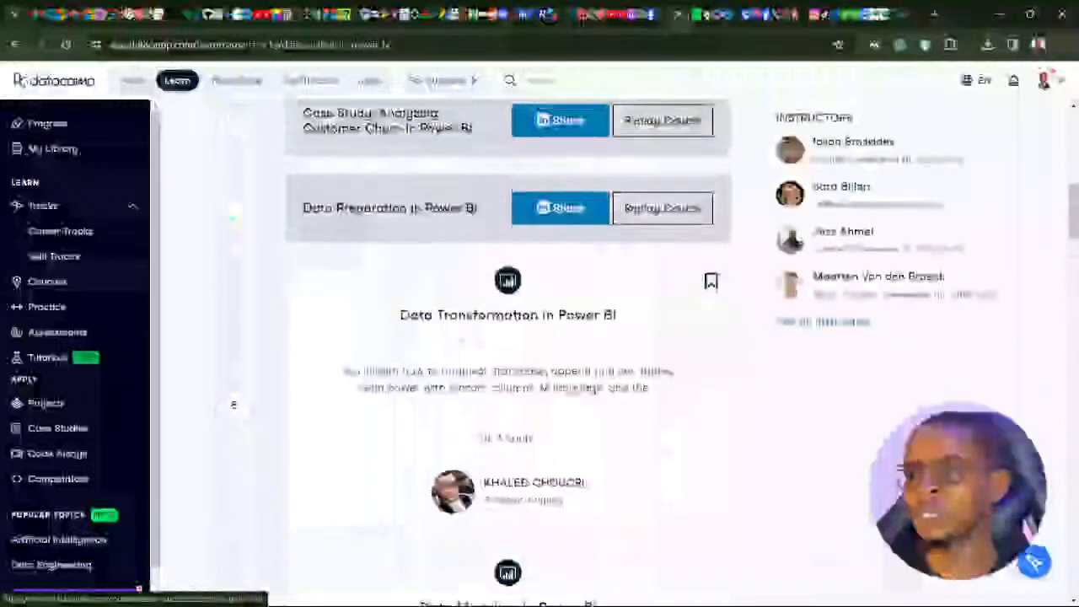
scroll(235, 338, "down", 2)
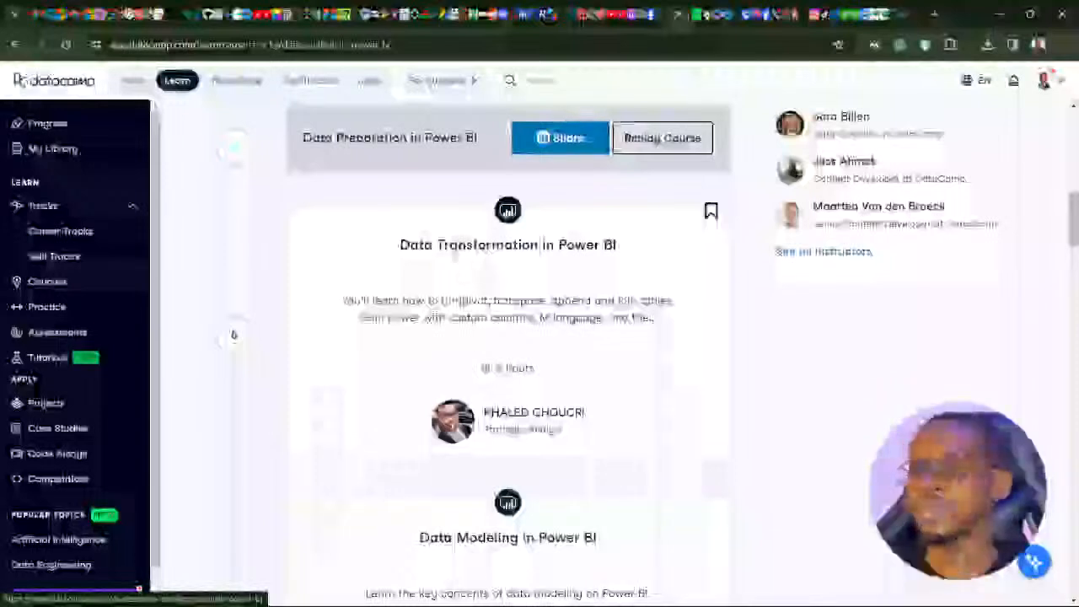
Open the Data Transformation in Power BI course from the track and look over its description and chapters.
left_click(456, 252)
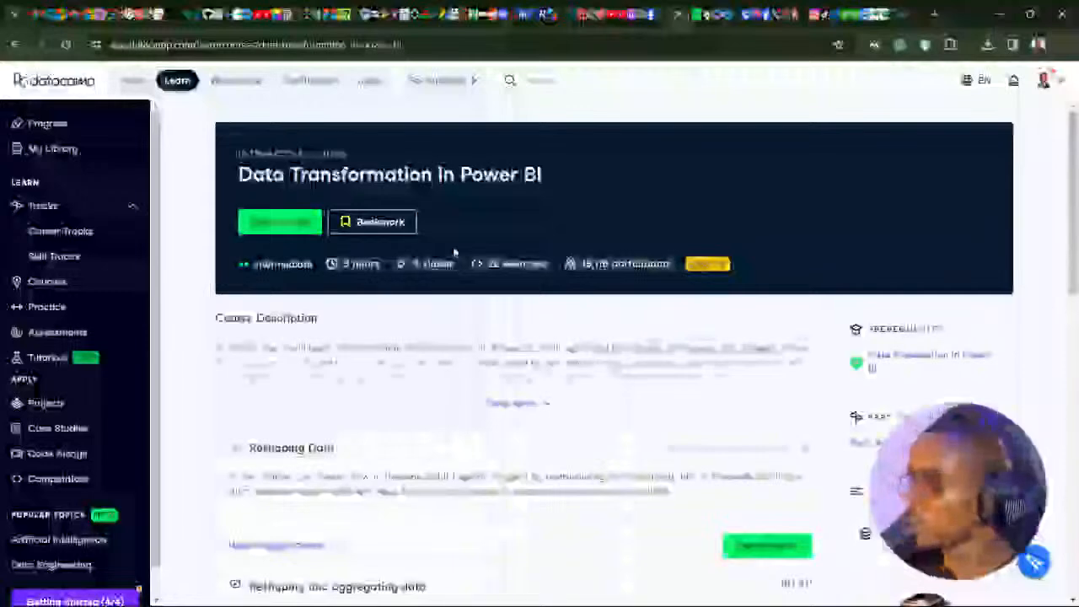
scroll(437, 192, "down", 5)
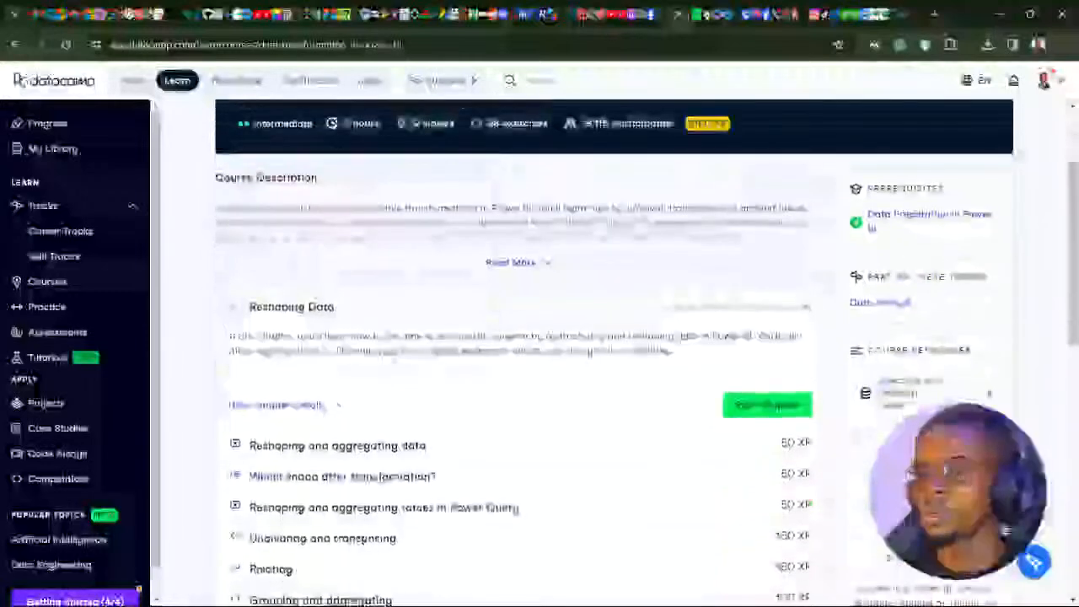
scroll(439, 192, "down", 3)
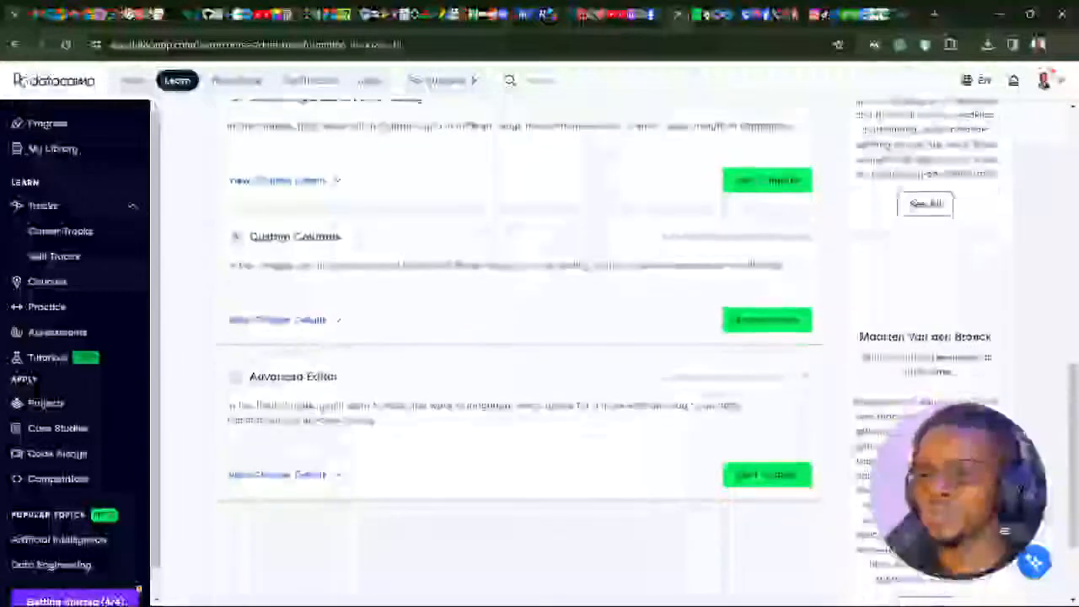
scroll(483, 150, "up", 6)
scroll(482, 150, "down", 3)
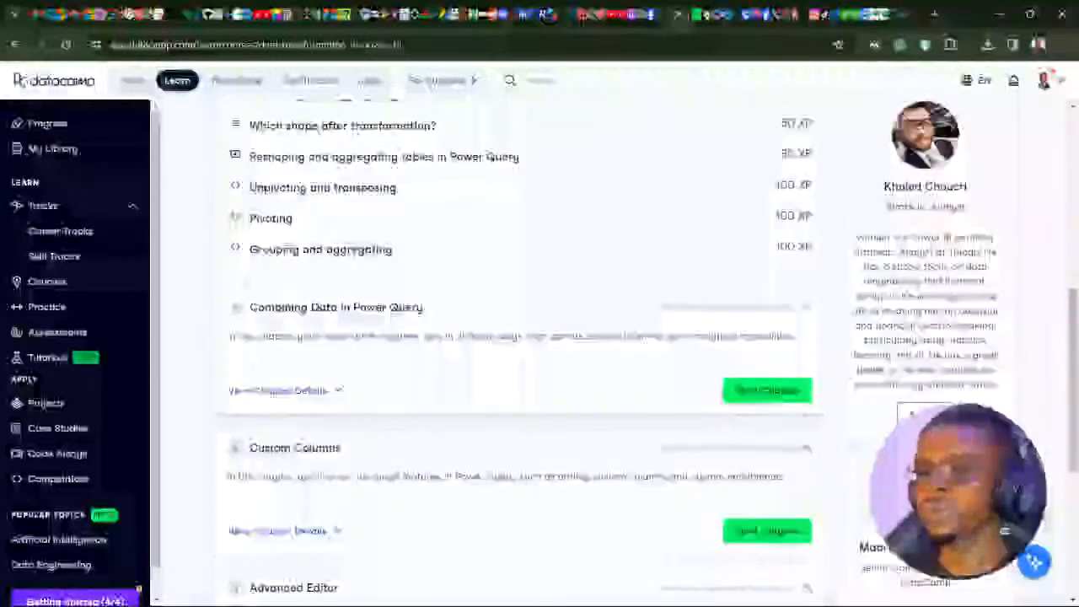
scroll(523, 338, "down", 2)
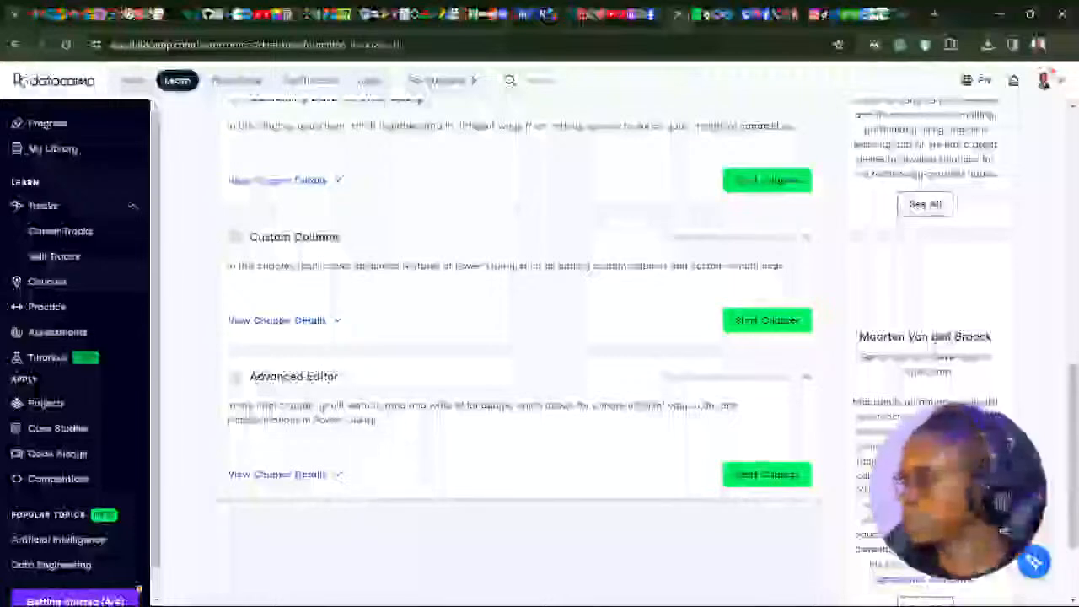
scroll(284, 241, "up", 15)
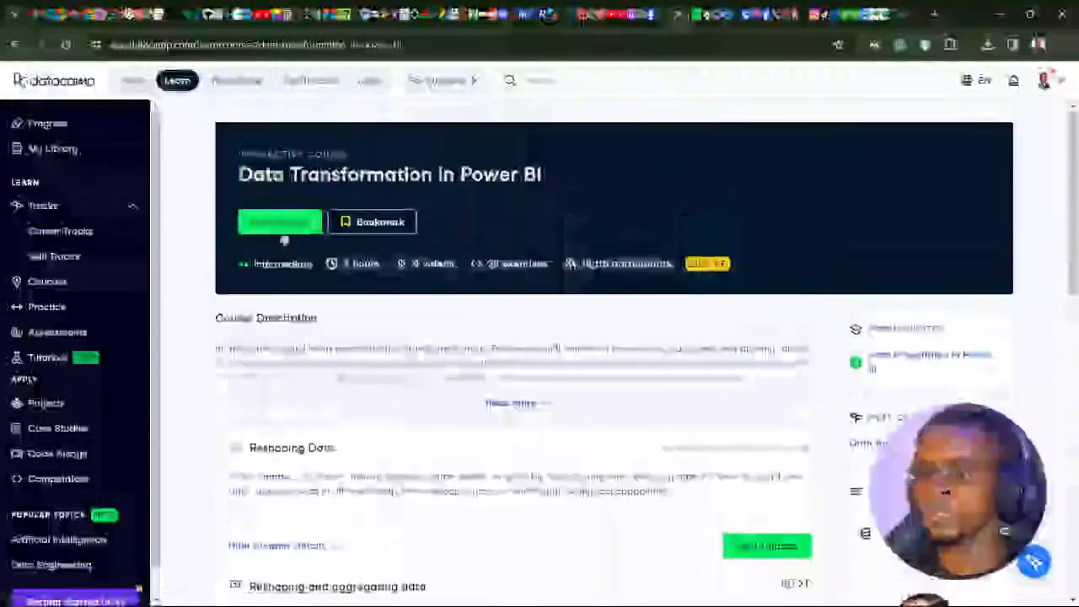
Start the Data Transformation in Power BI course and advance to the "Reshaping and aggregating tables in Power Query" lesson.
left_click(276, 224)
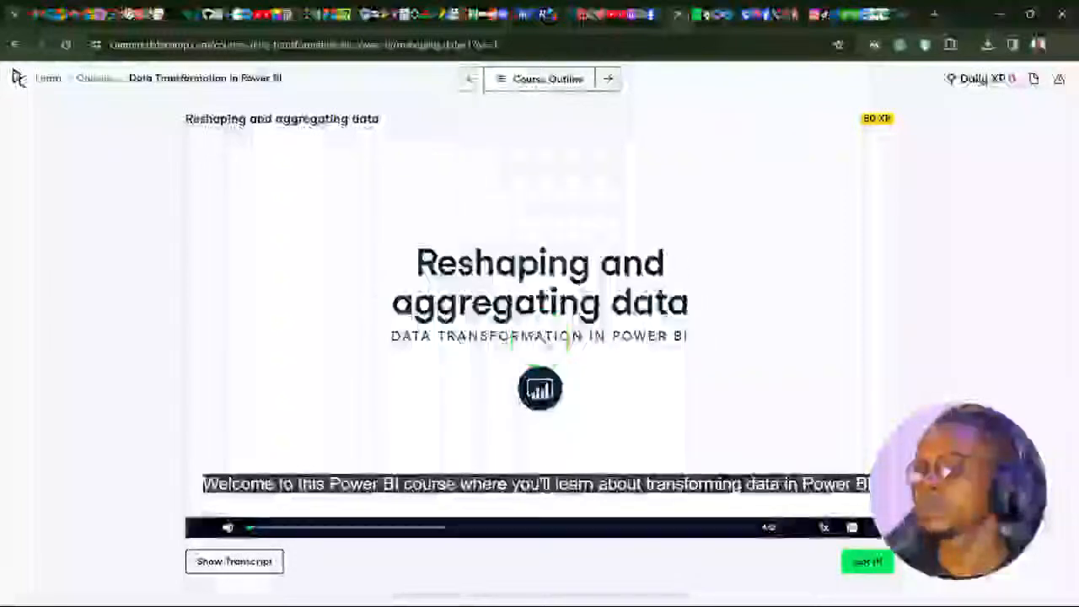
mouse_move(570, 344)
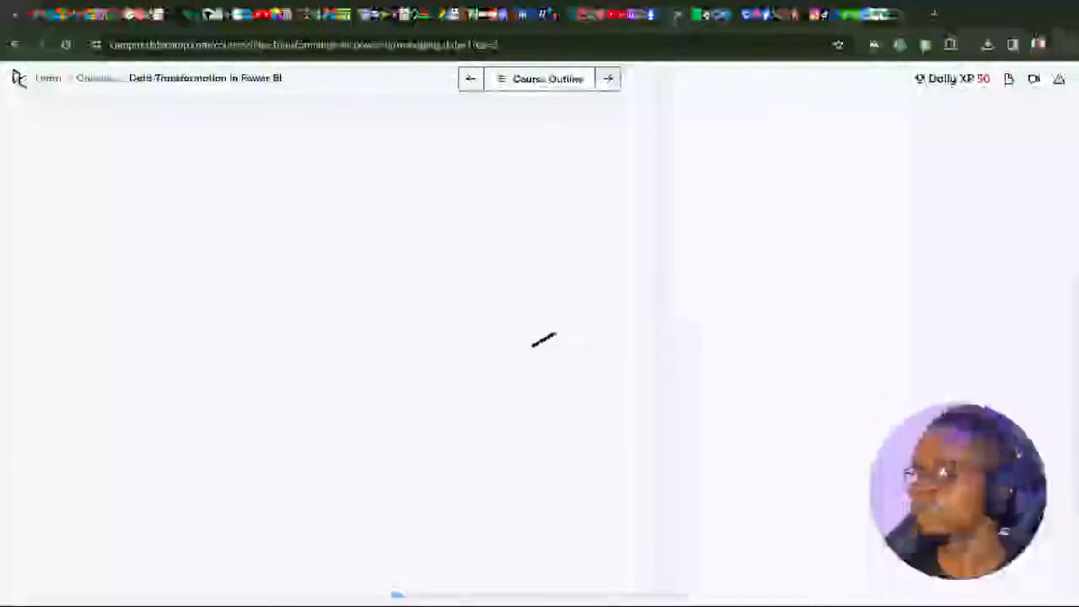
left_click(548, 78)
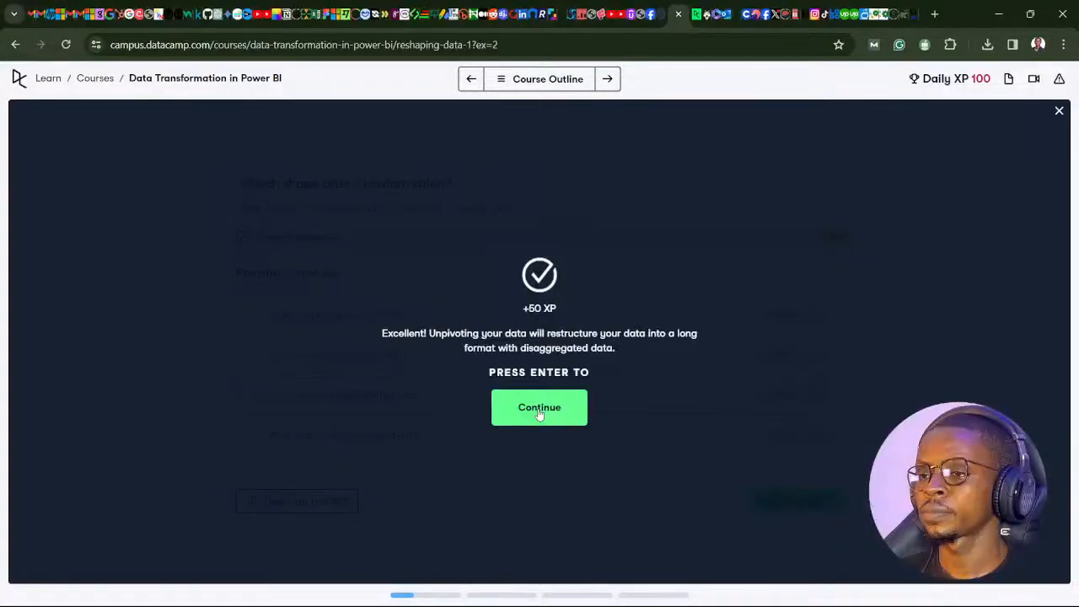
left_click(540, 413)
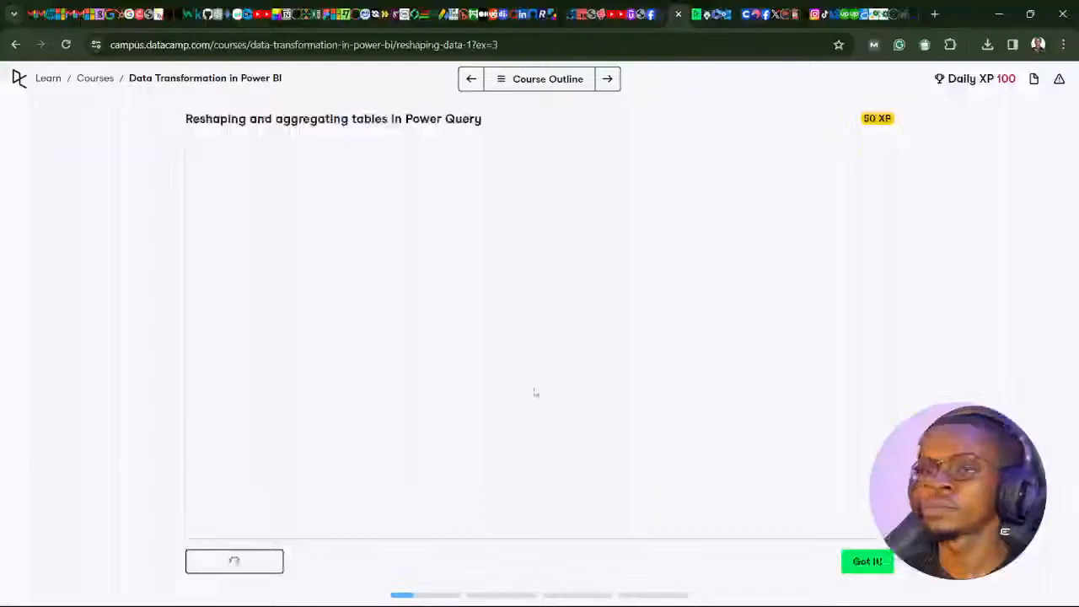
Check the course outline, and play the Power Query lesson video up to the "Unpivot other columns" explanation, pausing it there.
left_click(532, 79)
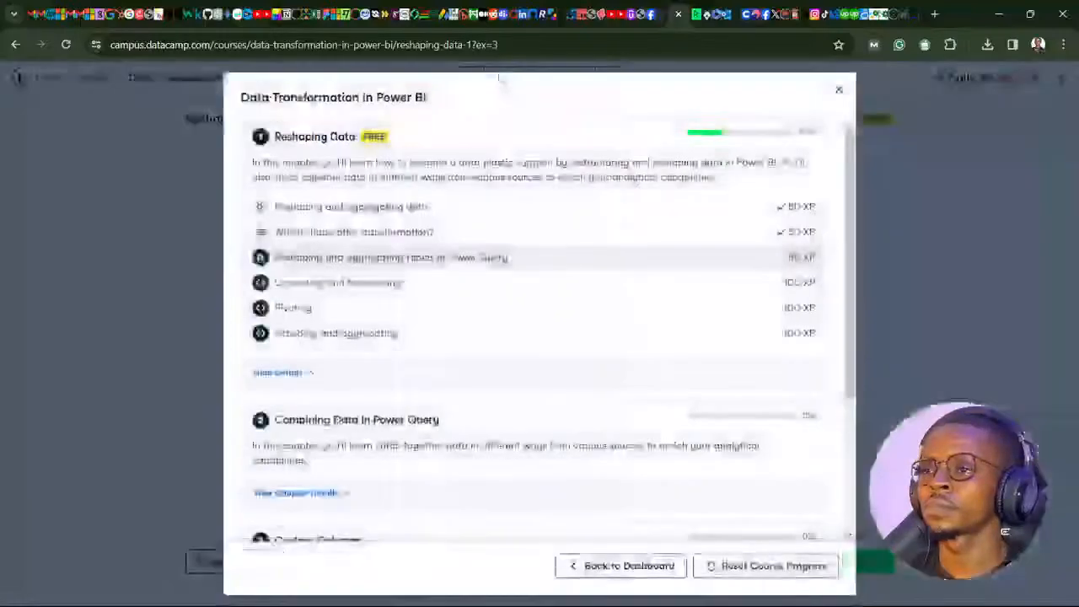
left_click(835, 96)
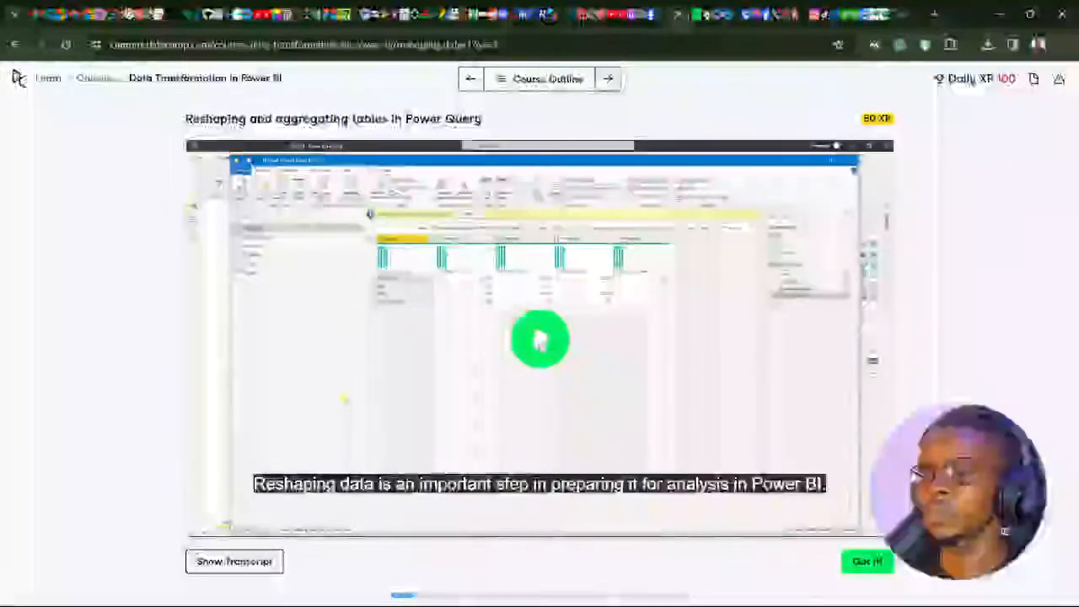
left_click(540, 340)
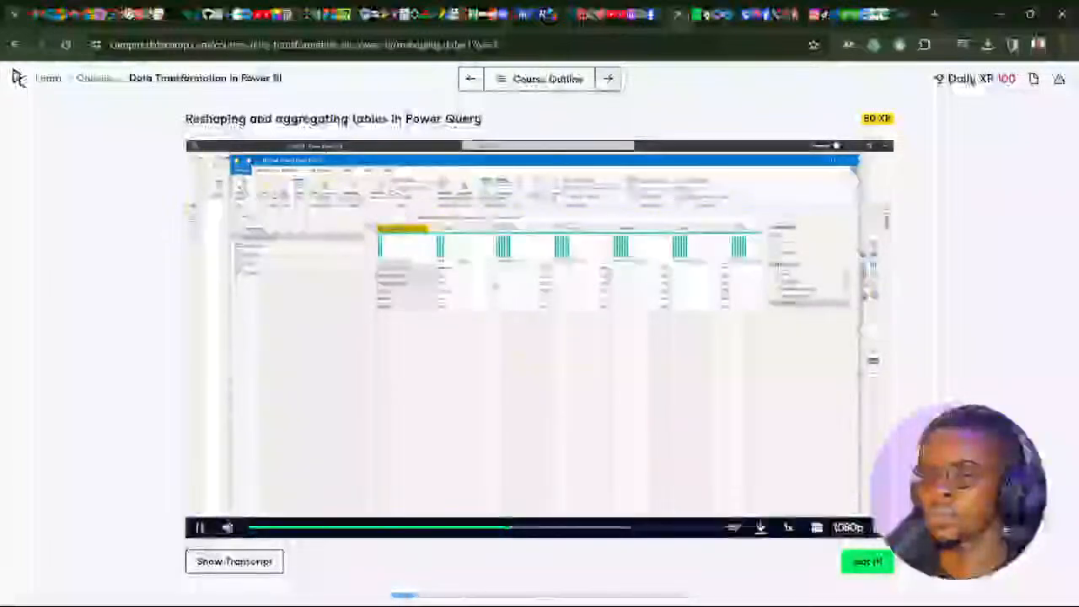
key("space")
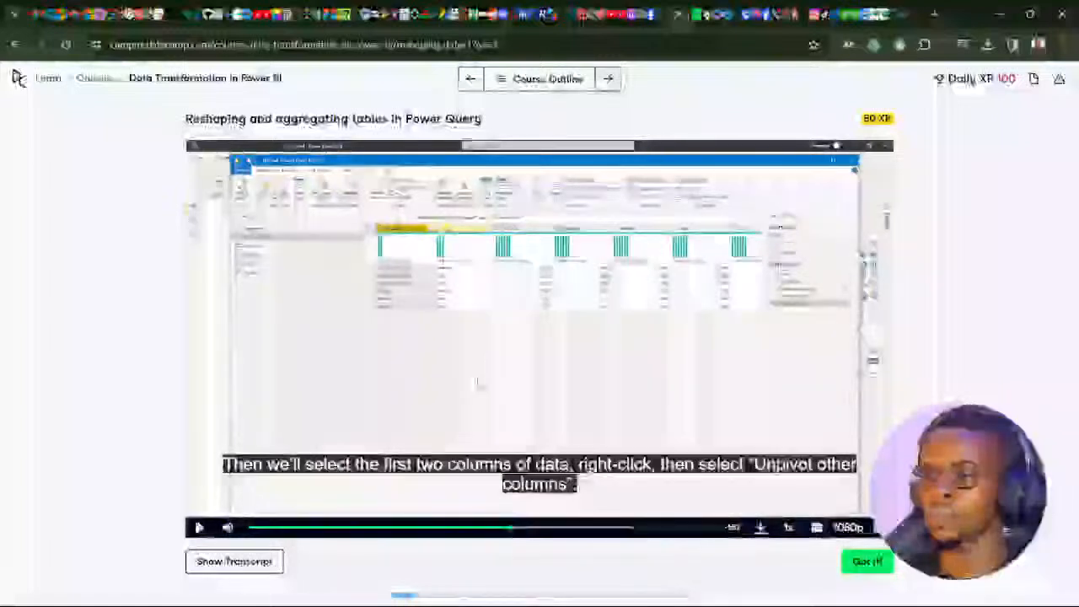
Rewind the lesson video to the fill feature explanation, finish the lesson, and check the course outline at the Unpivoting and transposing exercise.
left_click(504, 530)
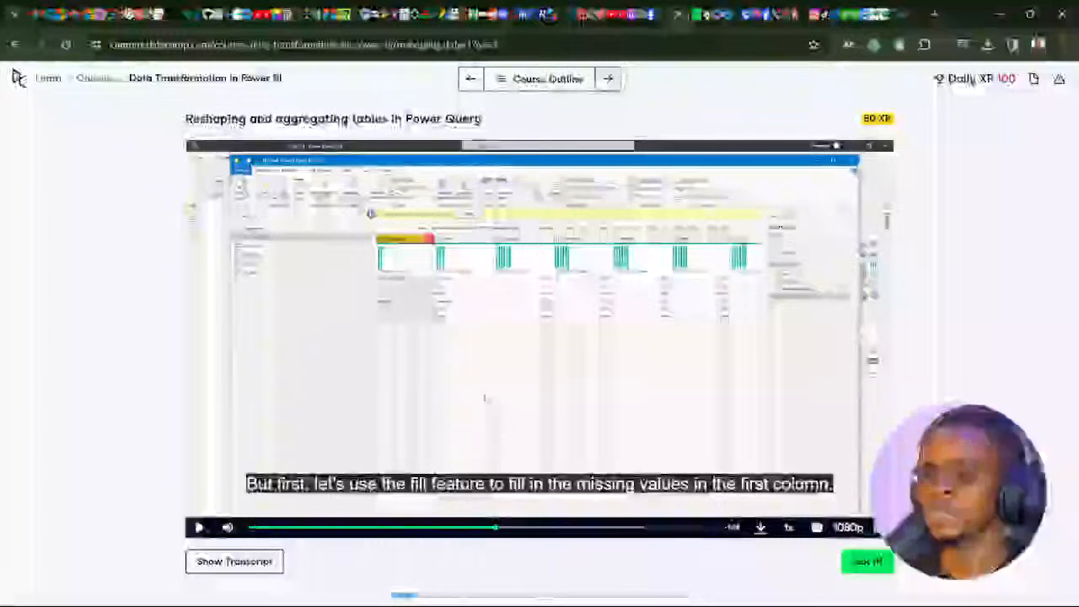
left_click(487, 400)
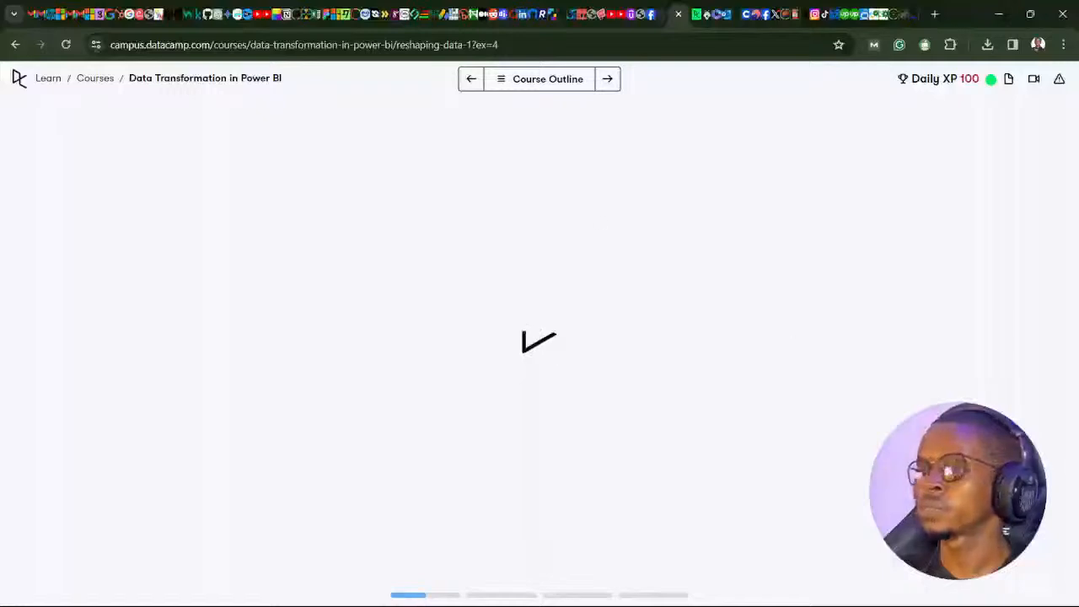
left_click(502, 82)
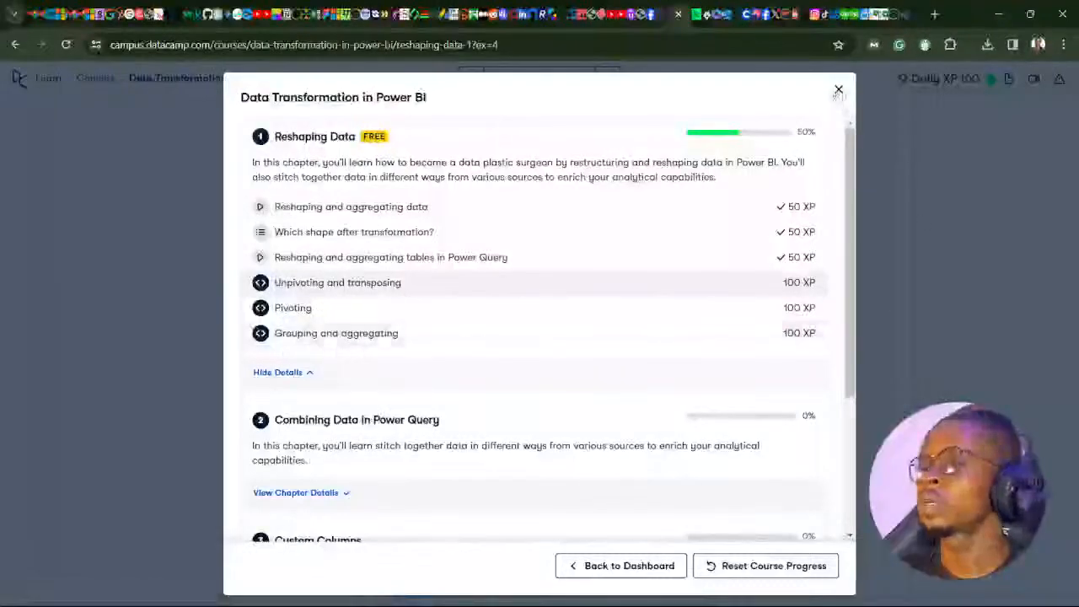
left_click(839, 88)
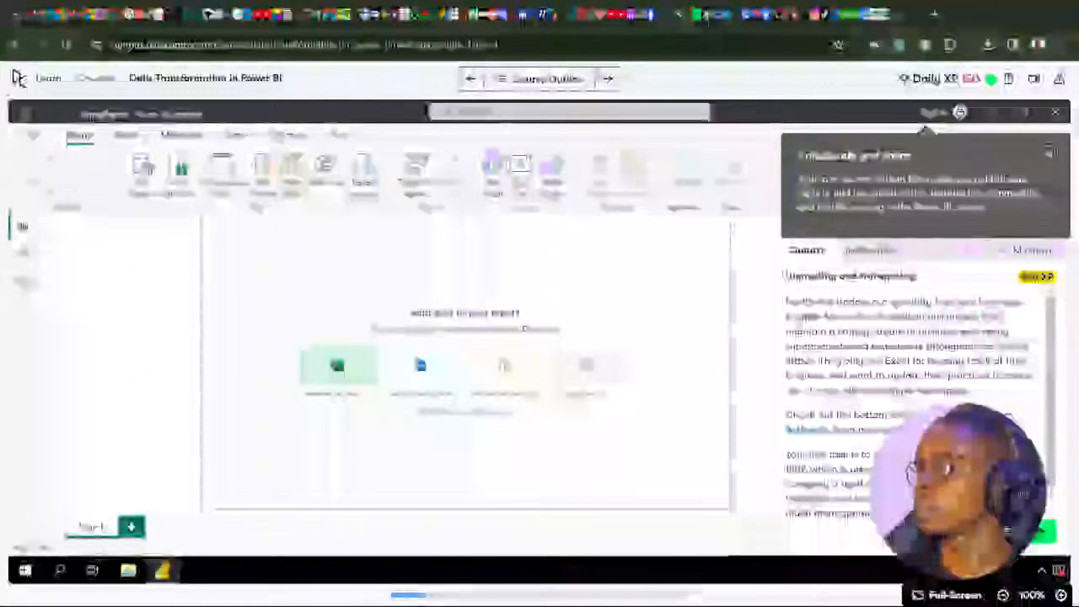
Move the exercise panel over the report canvas, read the Unpivoting and transposing context, and advance to the instructions.
left_click_drag(945, 251, 562, 232)
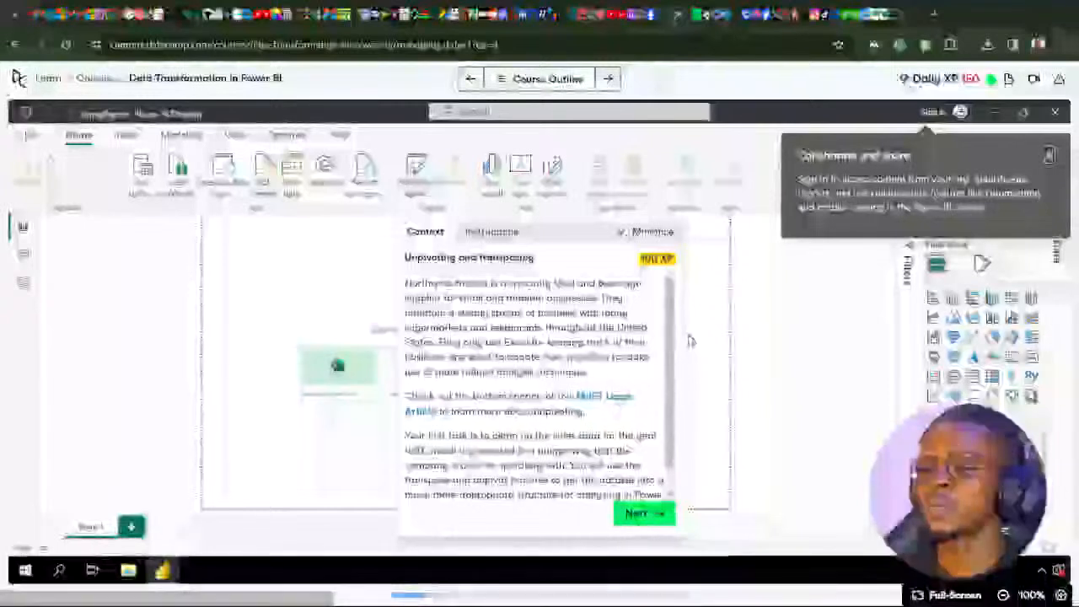
scroll(690, 341, "down", 2)
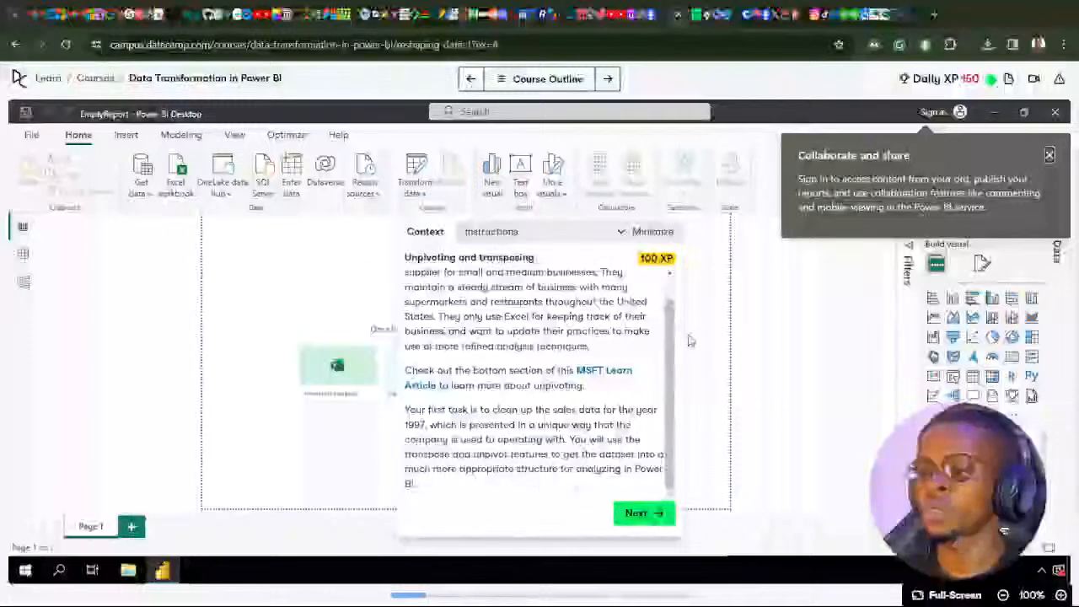
left_click(638, 514)
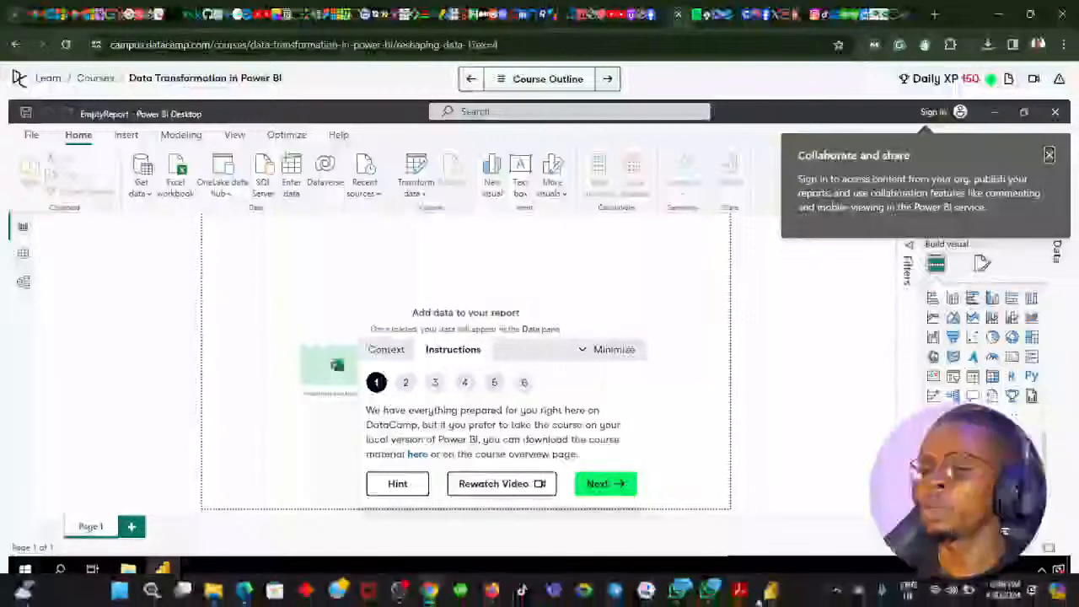
Read exercise instructions 1 to 3, covering the Power Query editor and the transpose task, and check the local Power BI Desktop window.
mouse_move(770, 592)
left_click(800, 472)
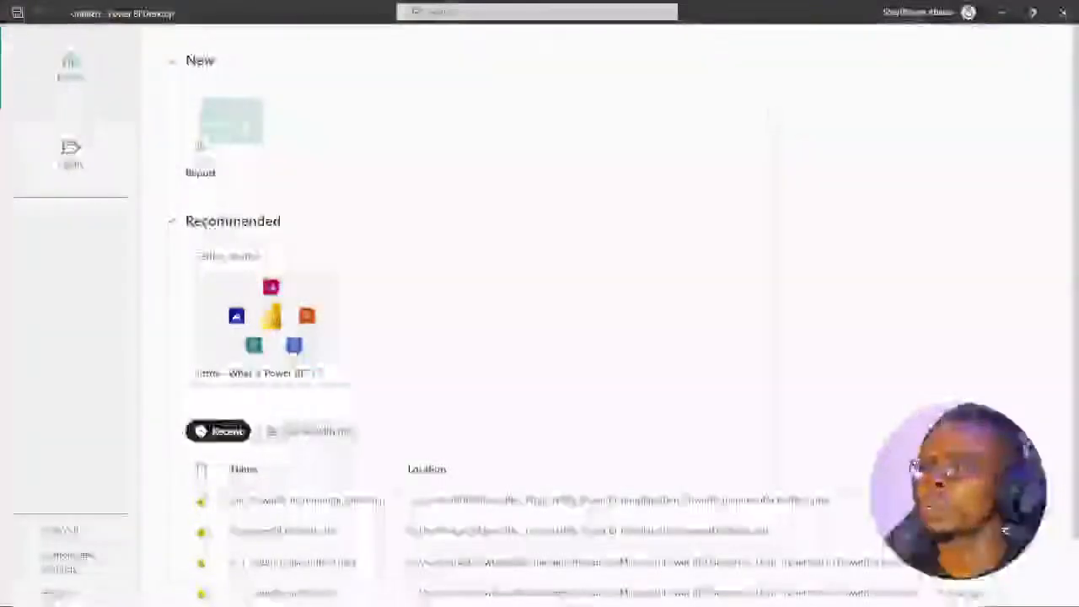
key("alt+Tab")
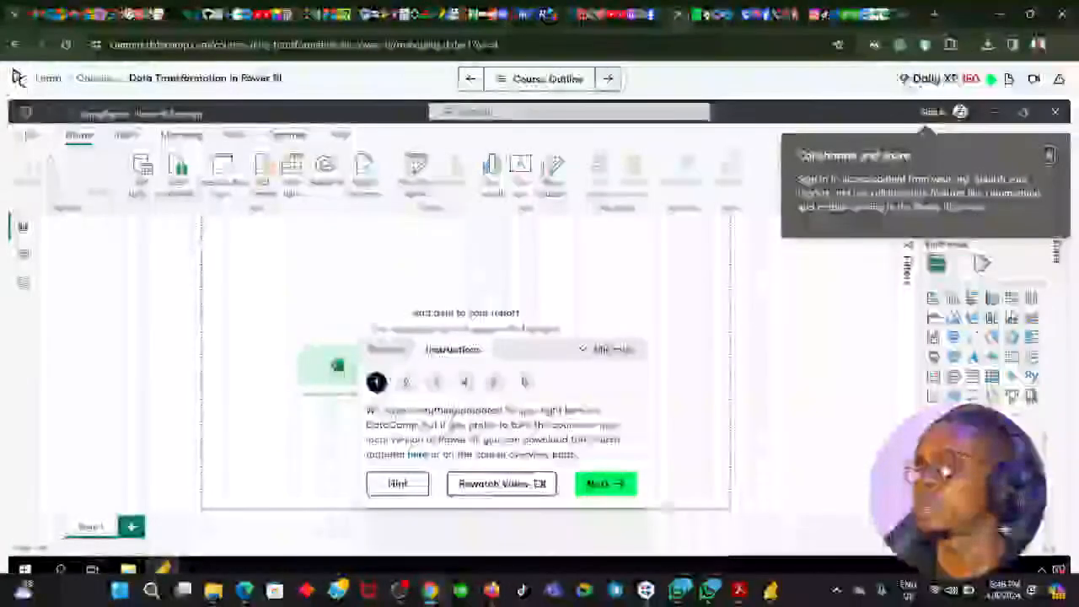
left_click(598, 486)
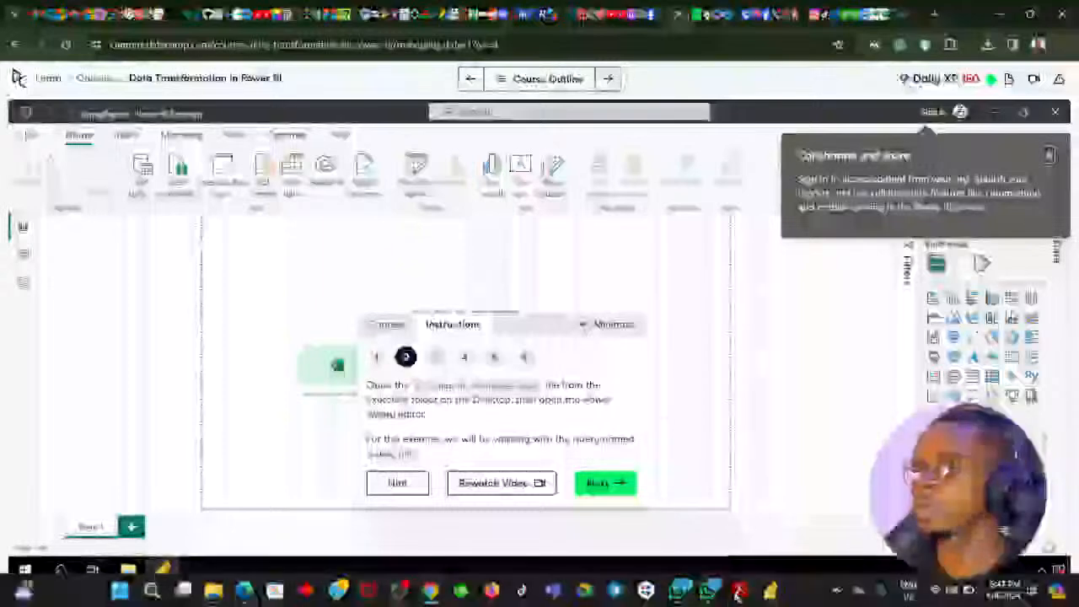
left_click(736, 523)
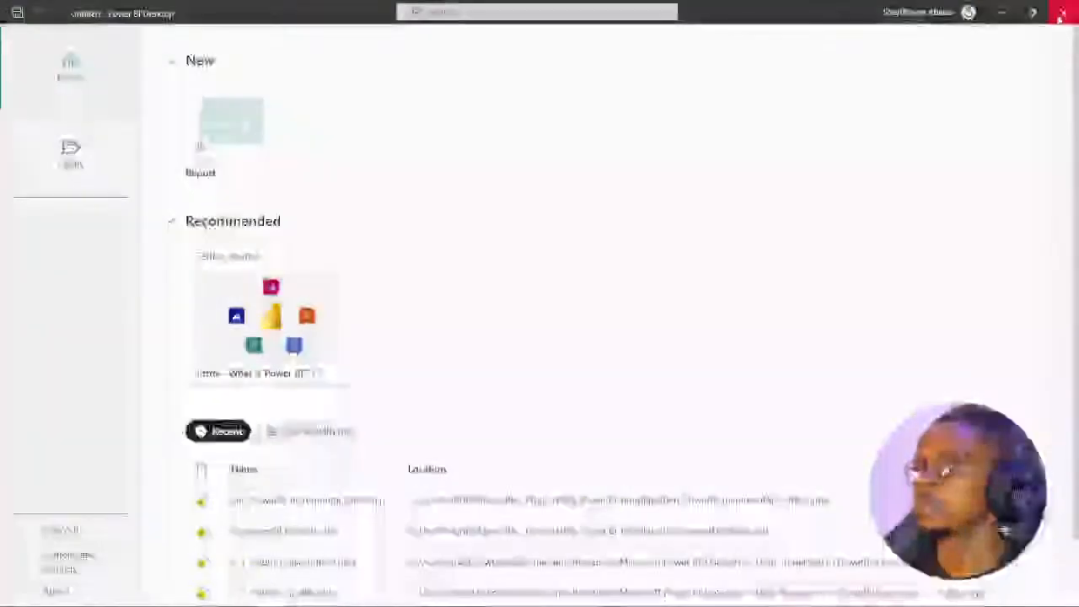
key("alt+Tab")
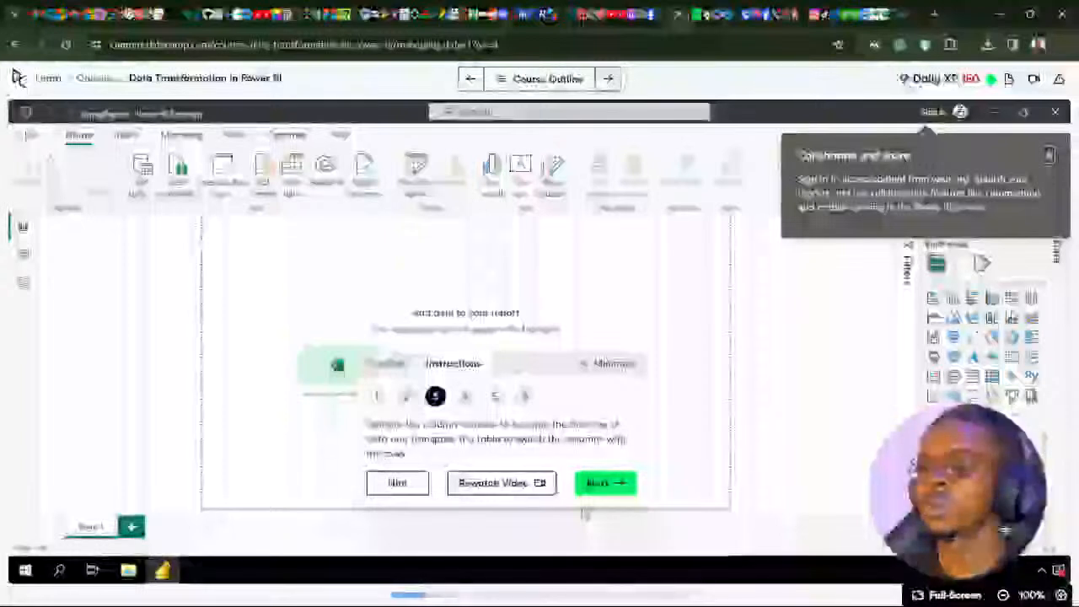
mouse_move(770, 590)
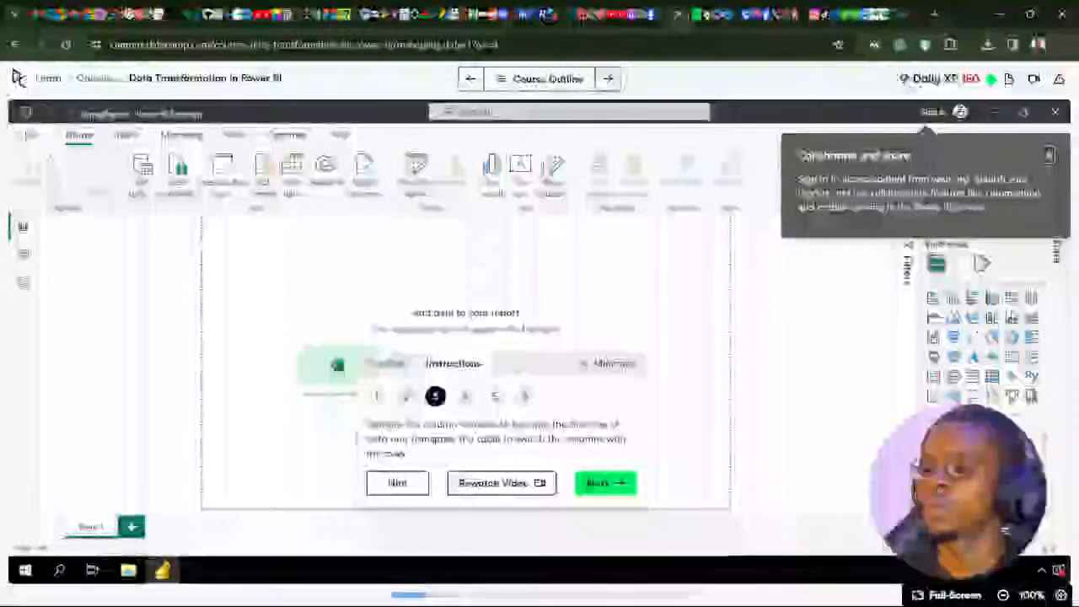
left_click(407, 396)
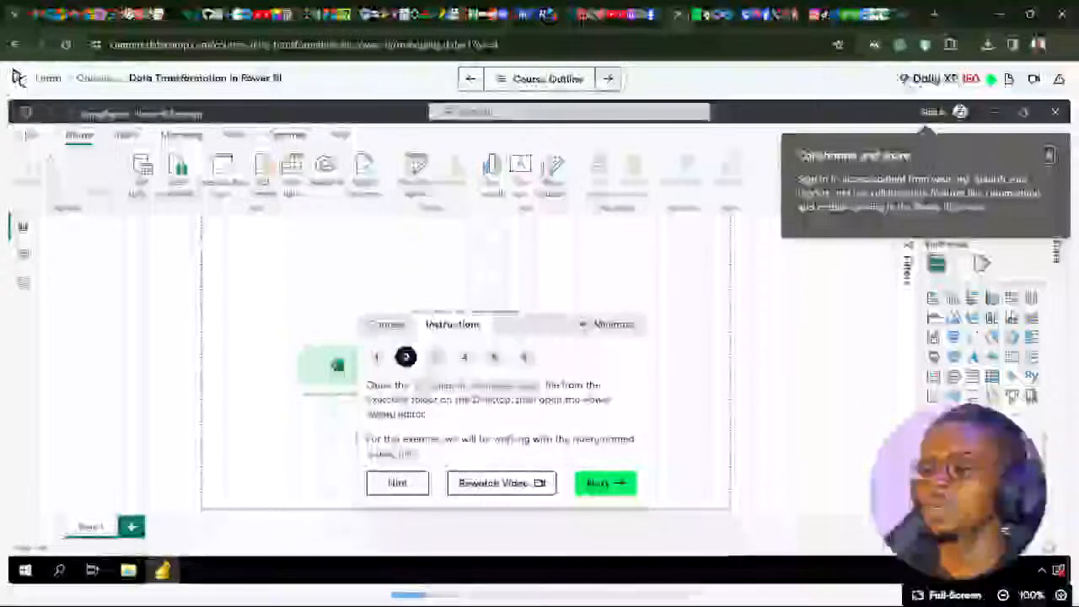
left_click(436, 357)
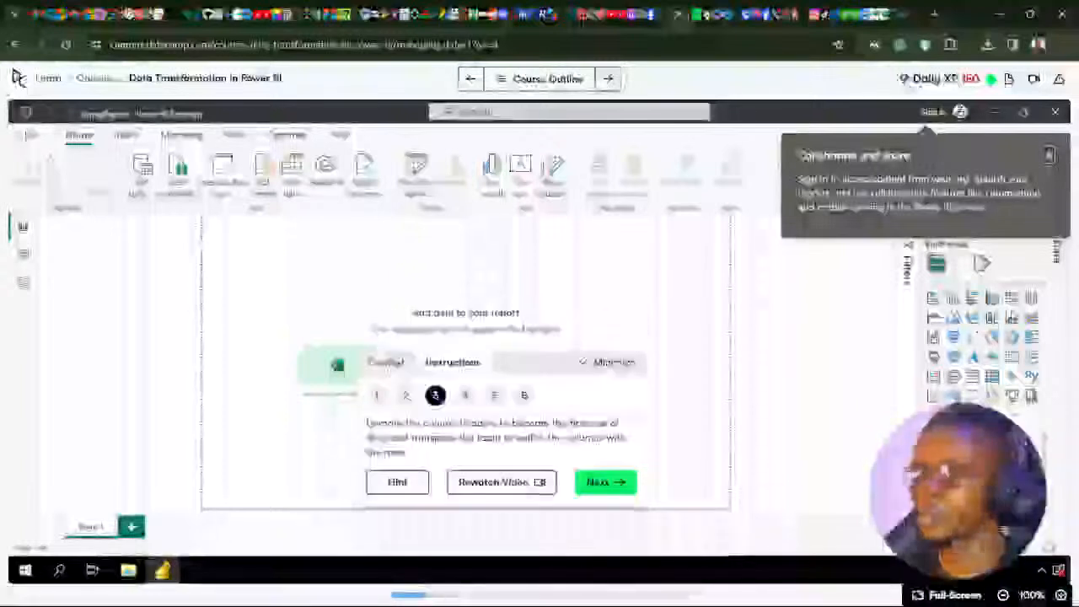
Switch to Power BI Desktop's Power Query editor and examine the Sales_1997 and EmployeeData queries and the data source settings.
left_click(770, 592)
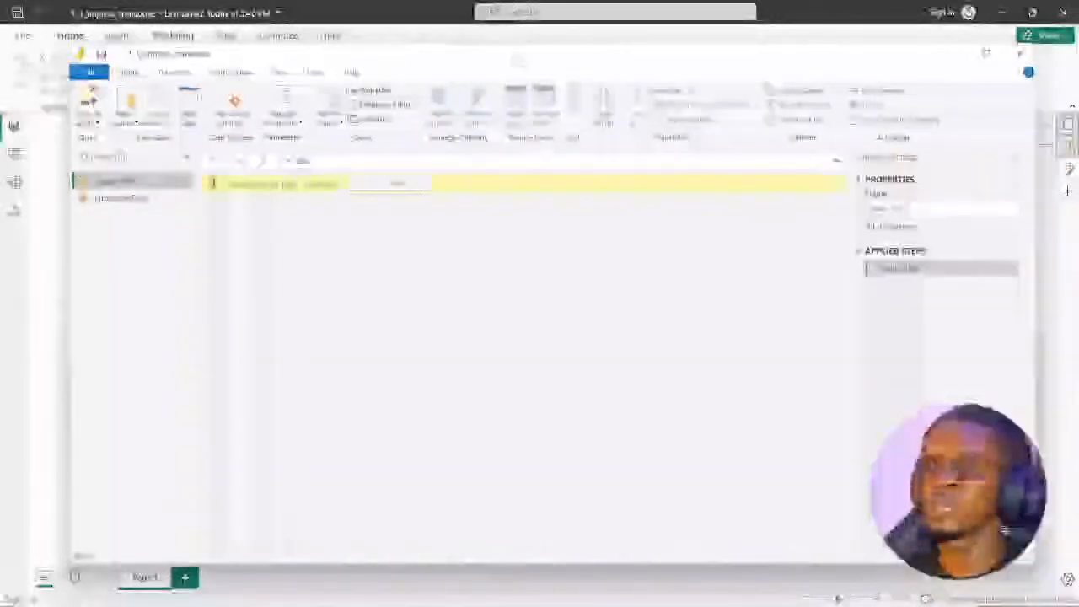
left_click_drag(473, 61, 490, 60)
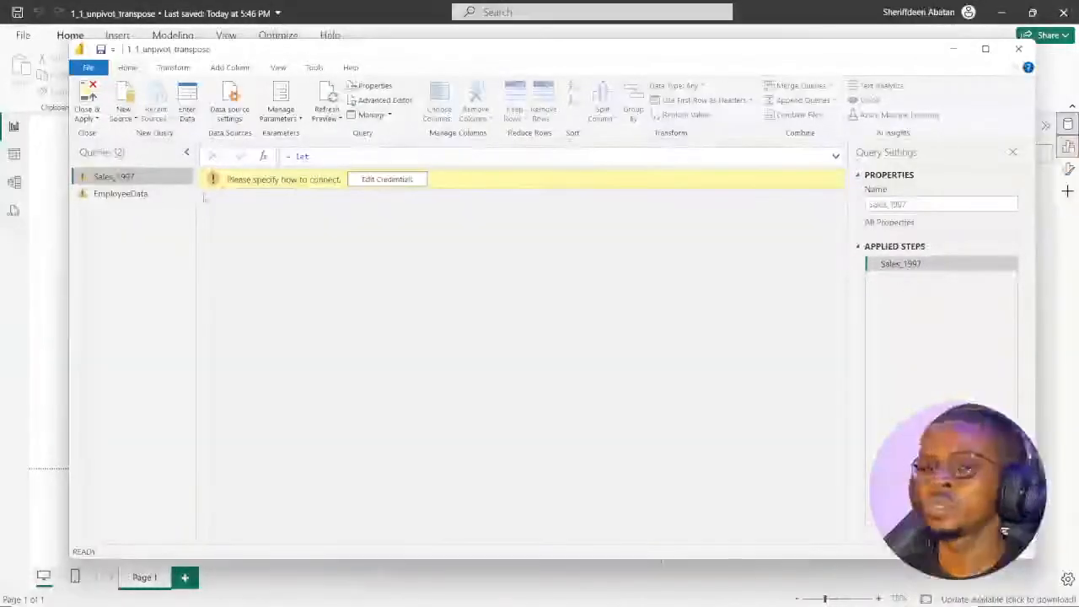
left_click(118, 193)
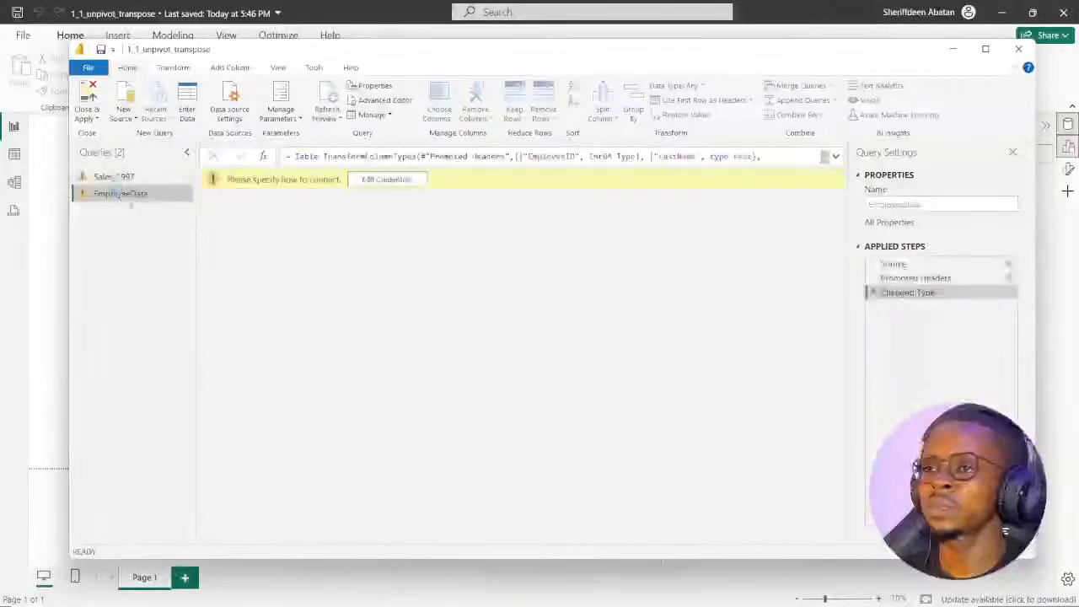
left_click(114, 177)
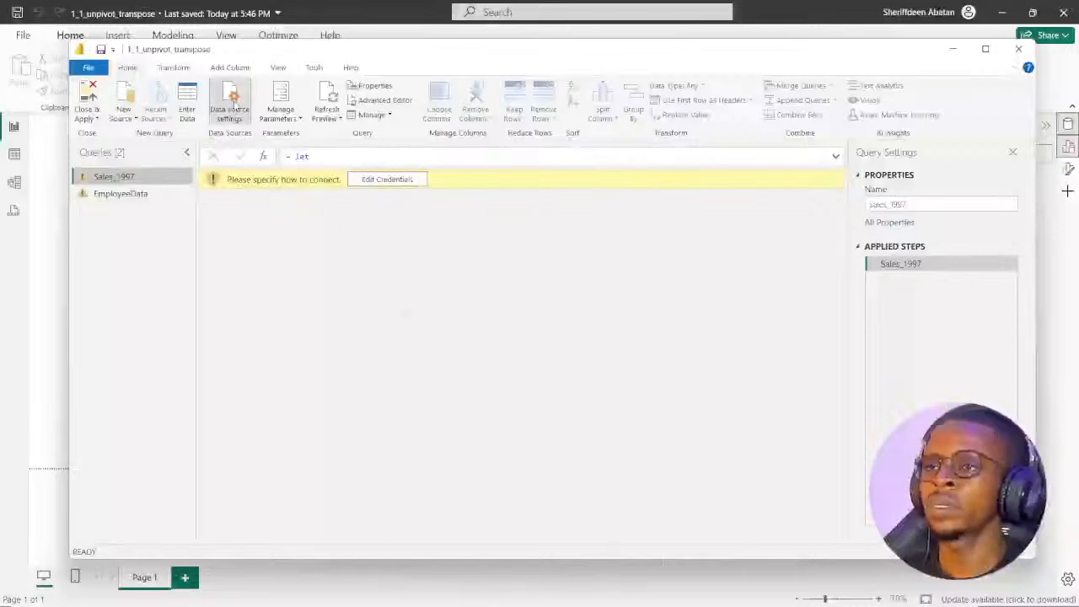
left_click(230, 103)
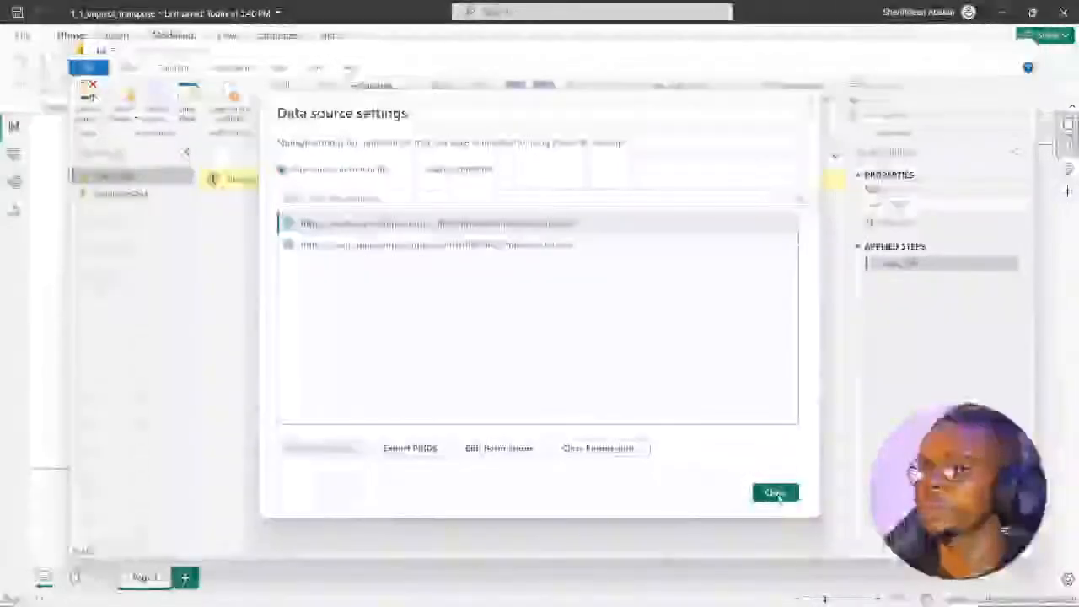
left_click(776, 493)
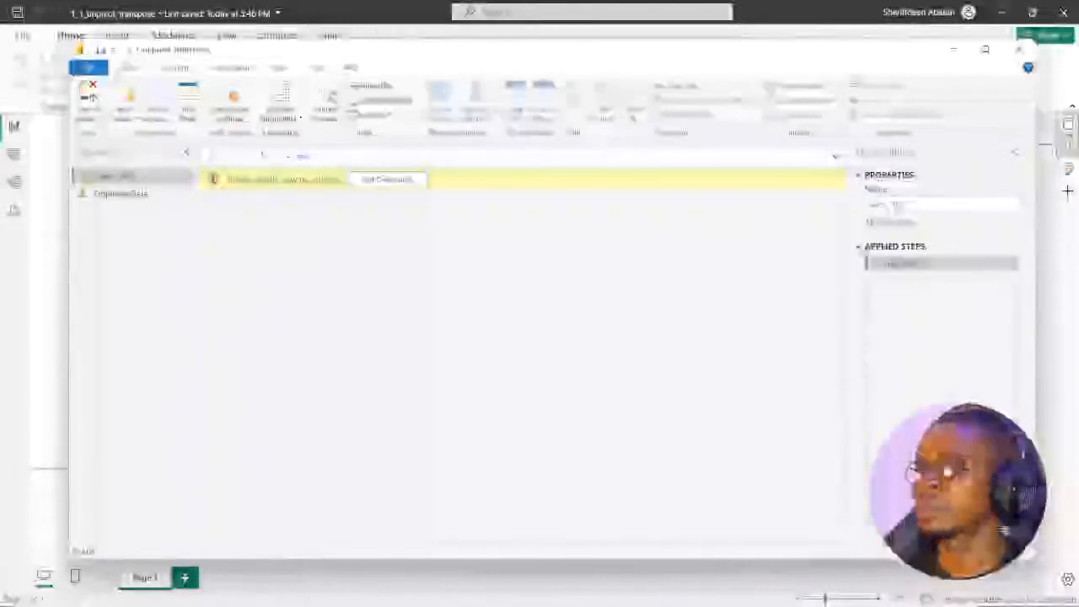
Compare the Sales_1997 and EmployeeData queries again and select the Source step of EmployeeData.
left_click(118, 193)
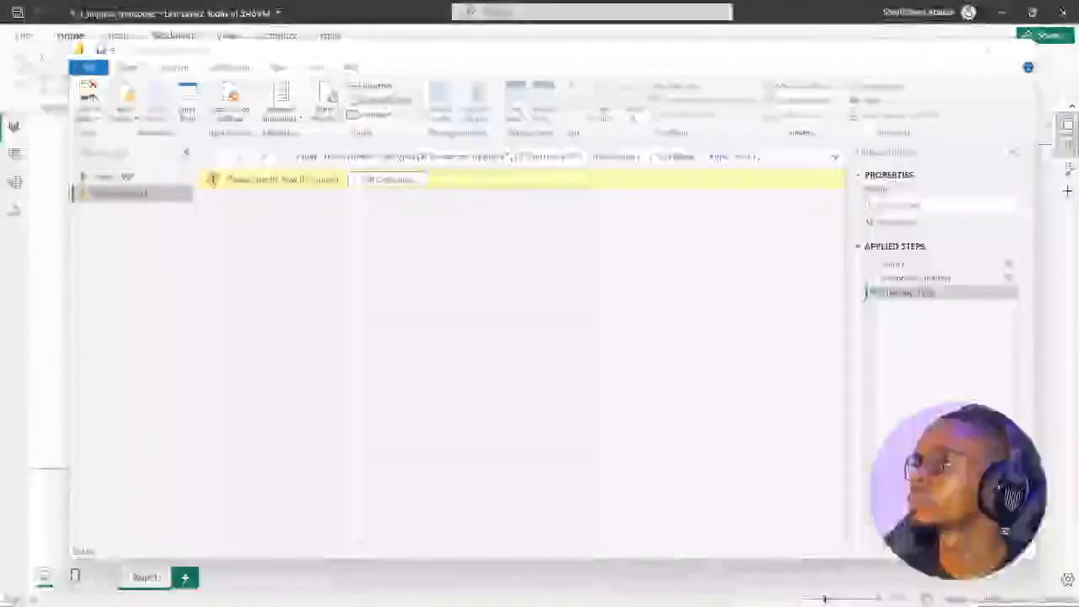
left_click(120, 176)
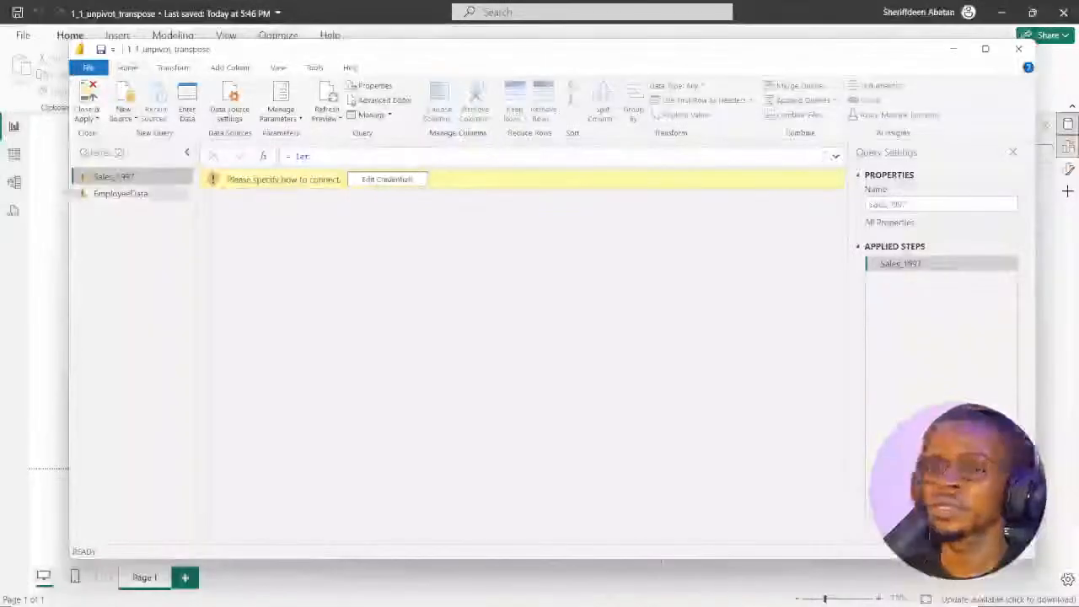
left_click(120, 193)
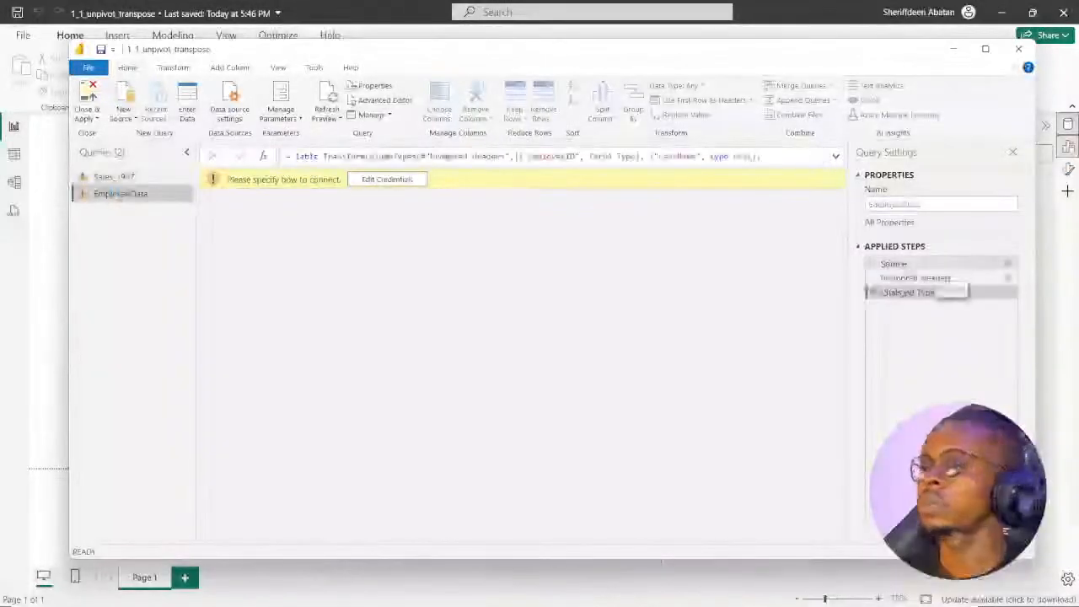
left_click(900, 265)
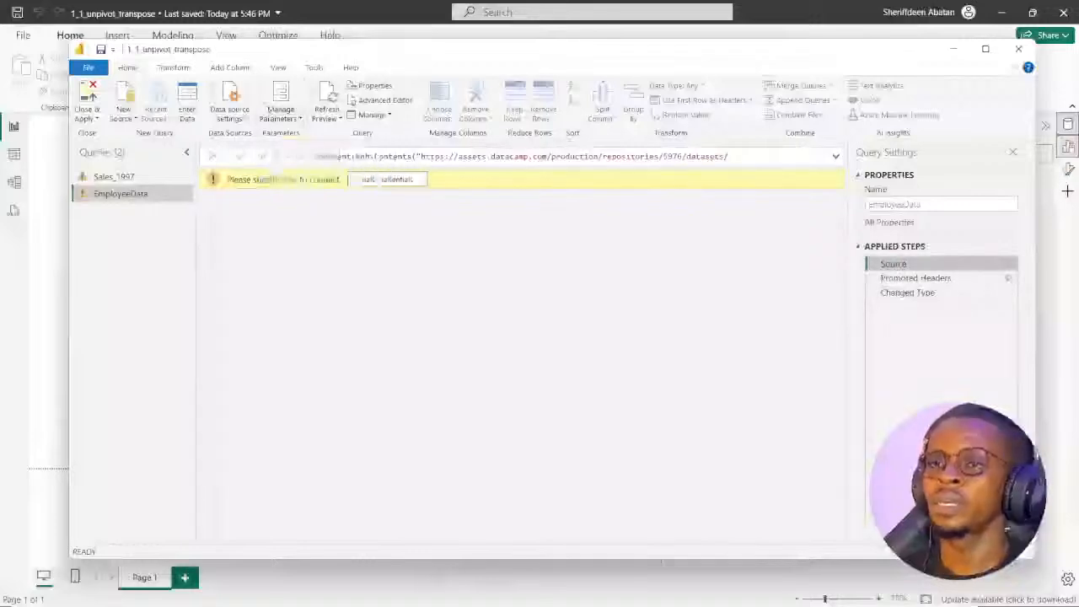
Review the data sources in the current file and the global permissions in the data source settings.
left_click(230, 106)
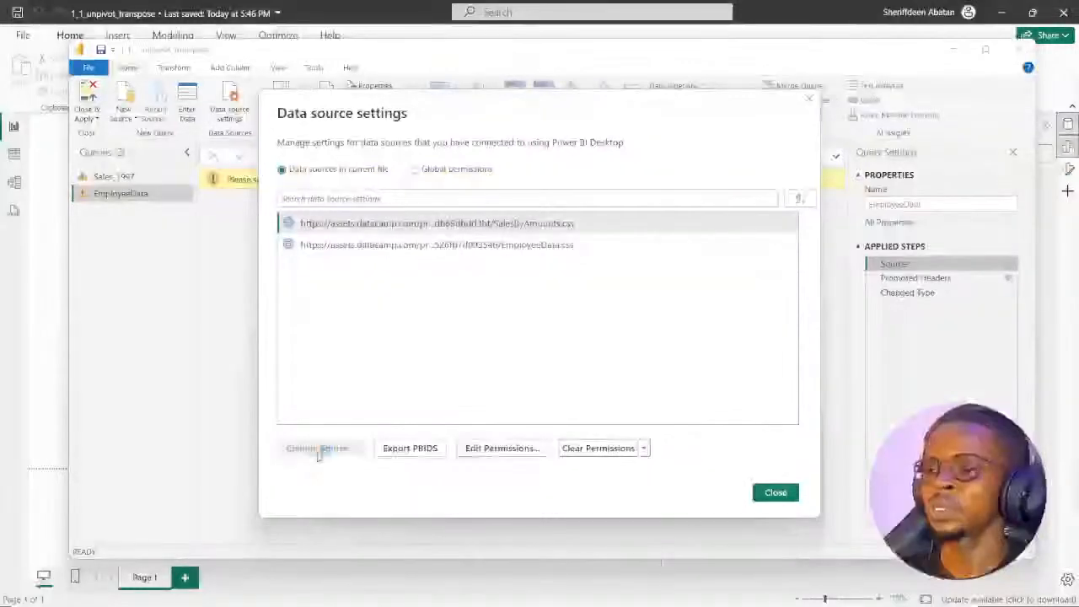
left_click(414, 169)
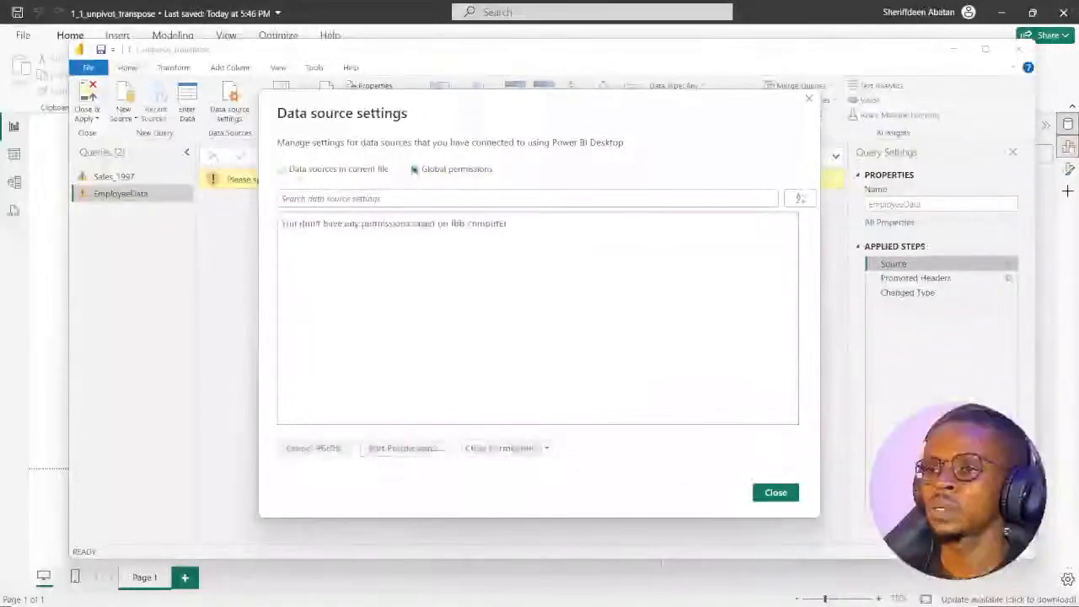
left_click(283, 170)
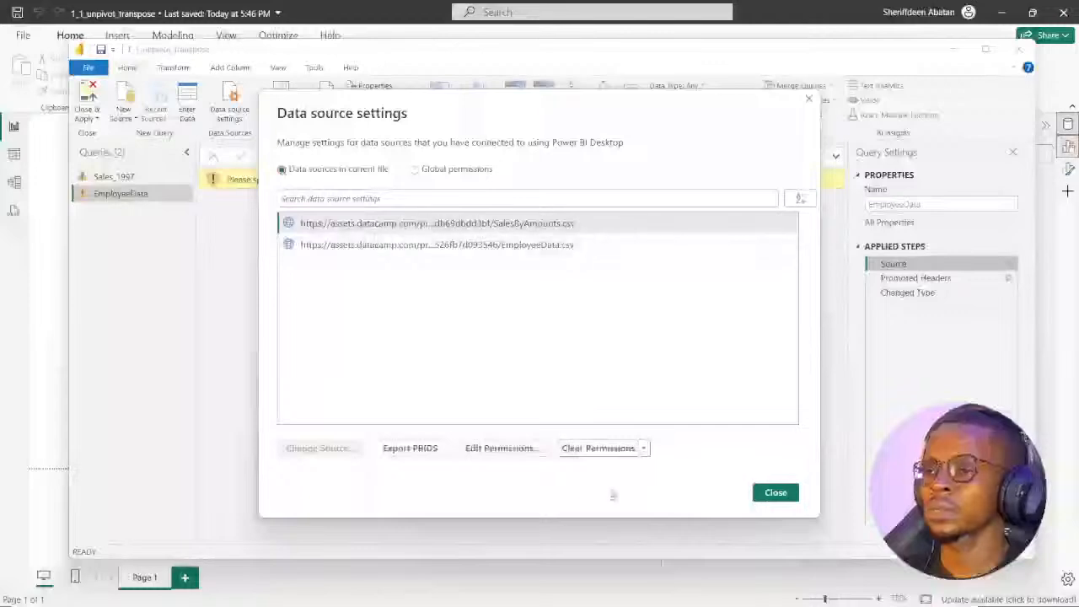
left_click(811, 101)
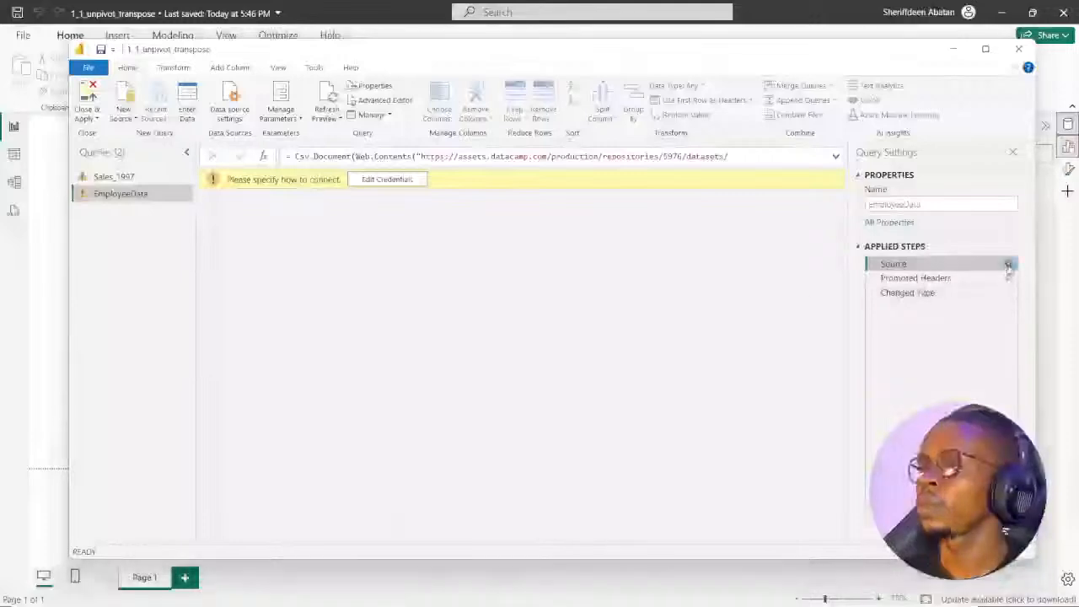
Replace the web URL in the EmployeeData query's Source step with the local CSV path under Downloads\DataCamp Resources\Microsoft Power BI.
left_click(1009, 266)
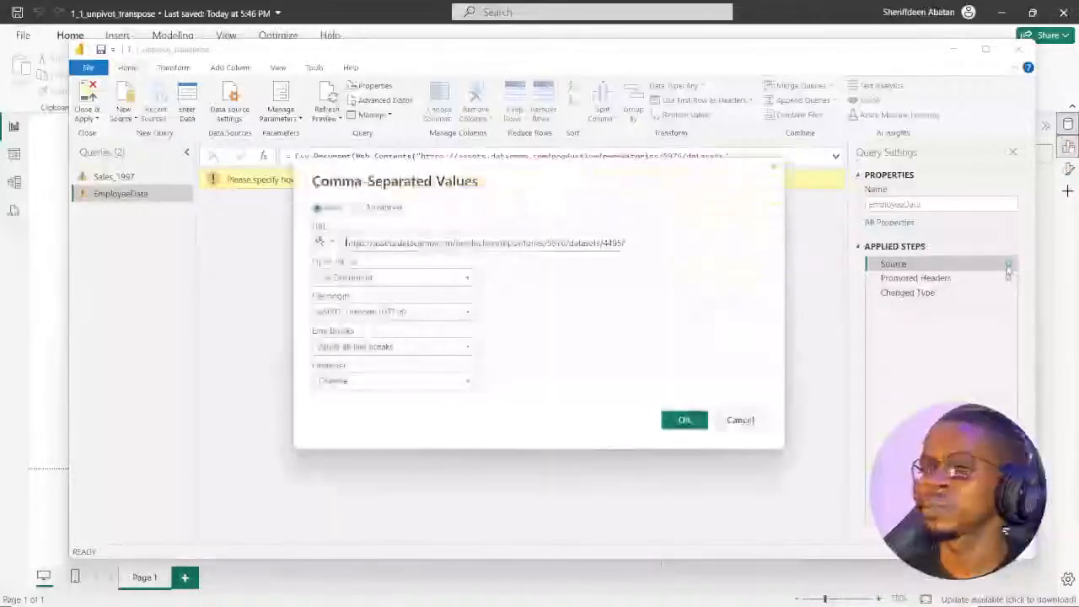
left_click(326, 243)
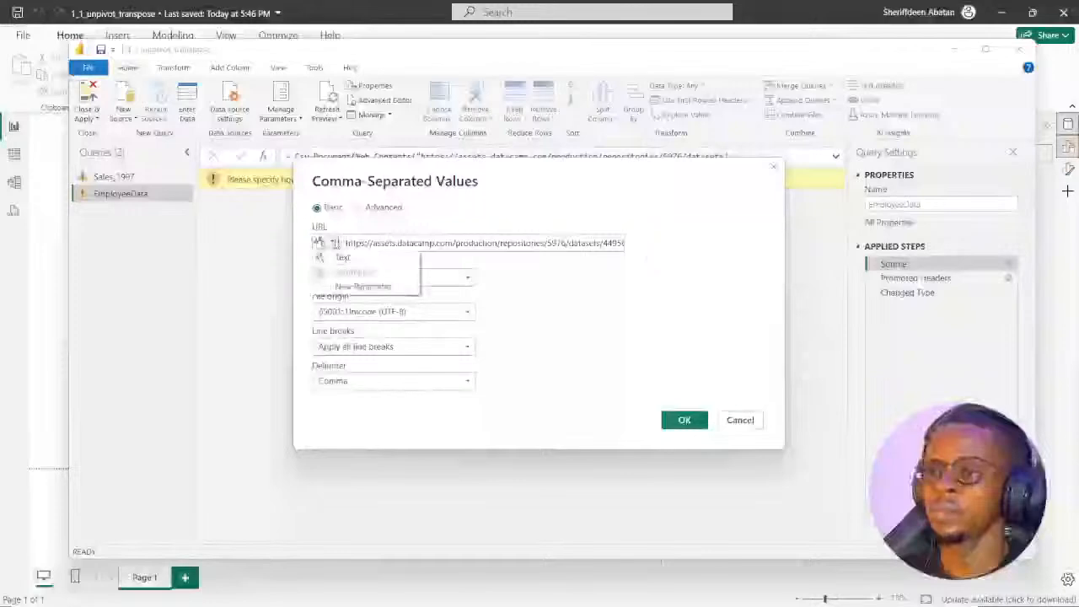
left_click(320, 258)
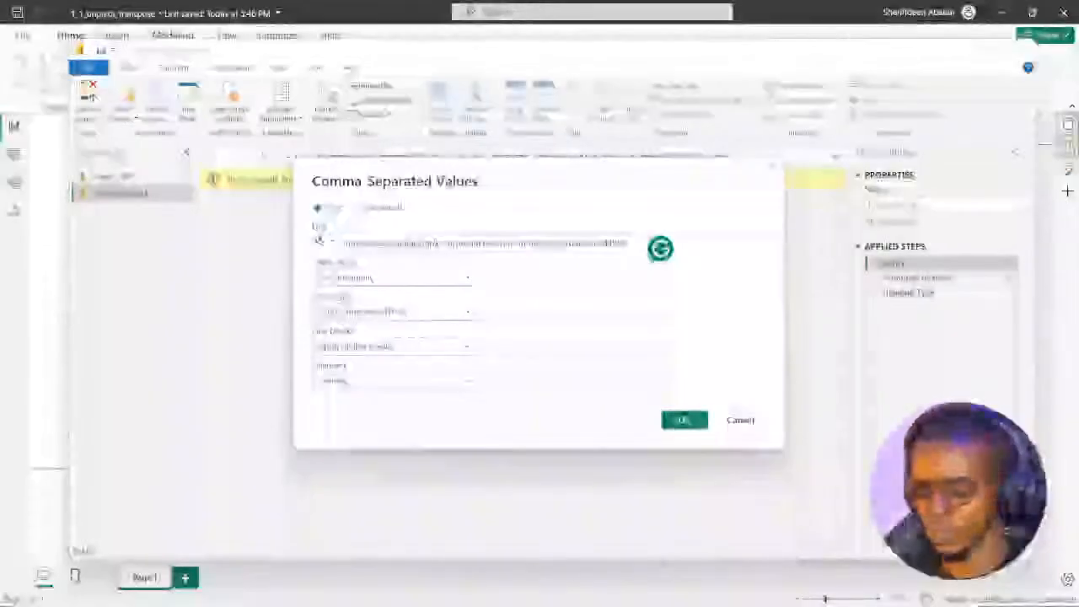
key("ctrl+a")
key("BackSpace")
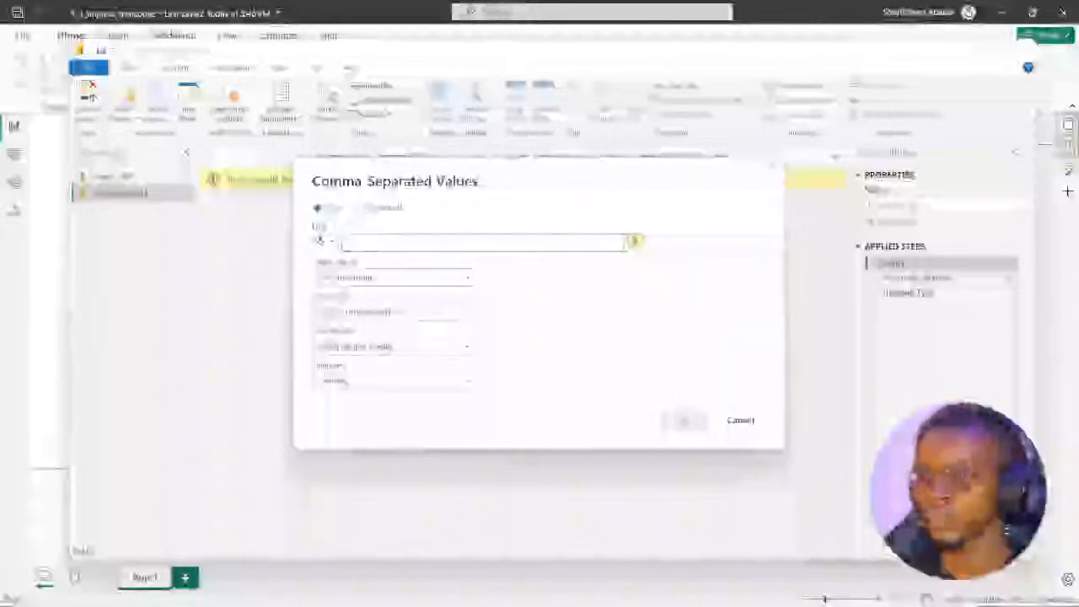
key("ctrl+v")
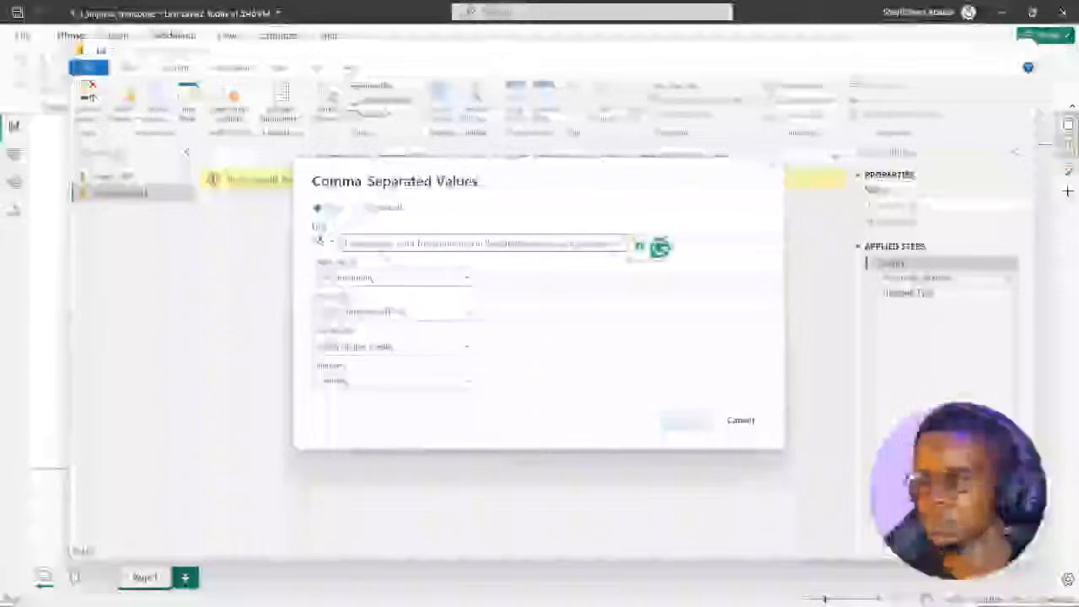
key("ctrl+a")
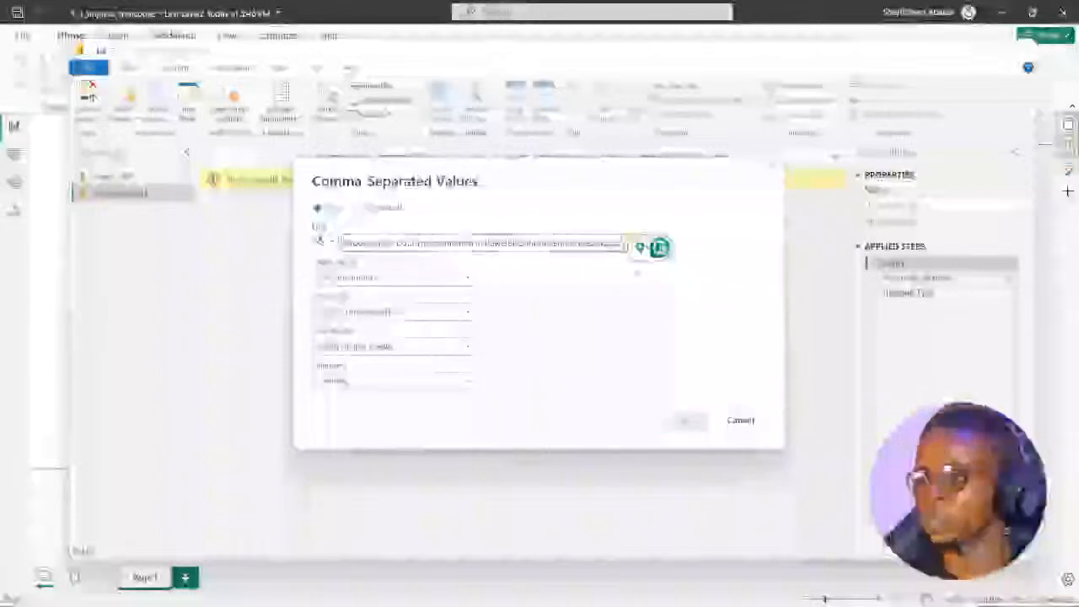
key("ctrl+v")
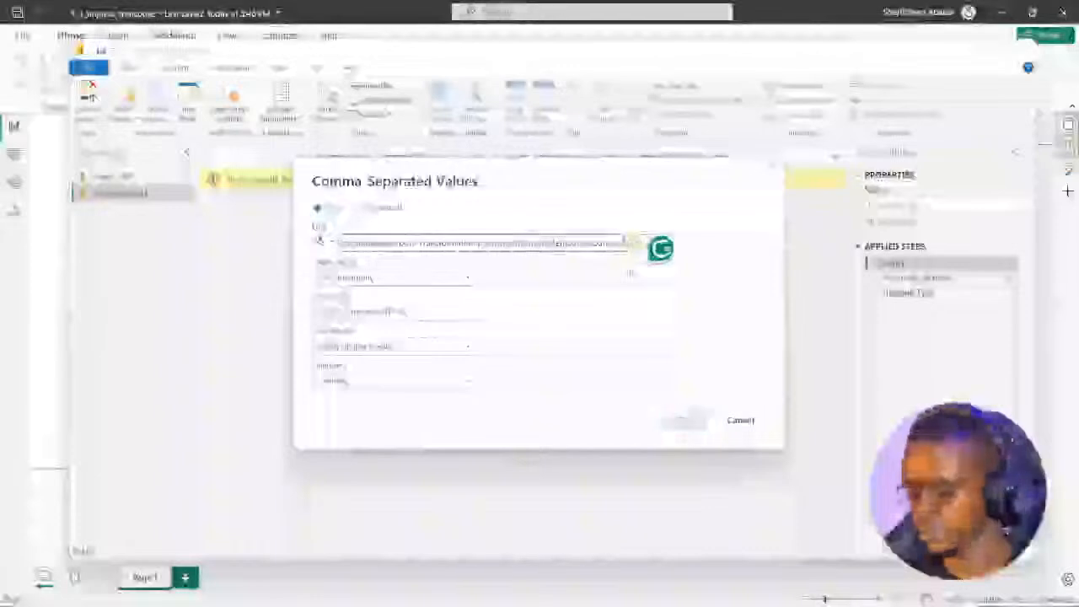
key("ctrl+a")
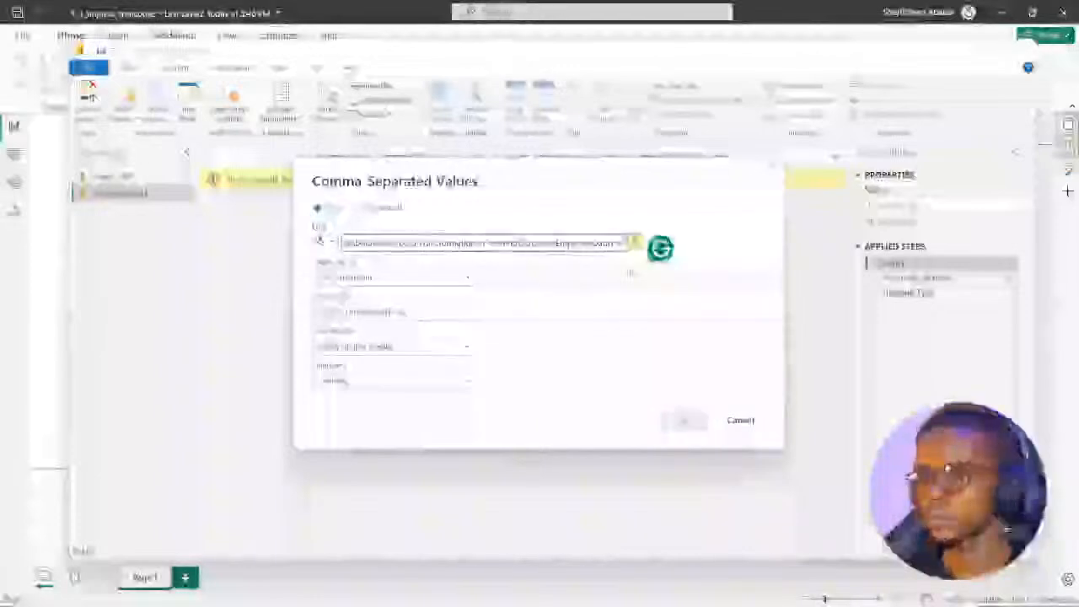
key("ctrl+v")
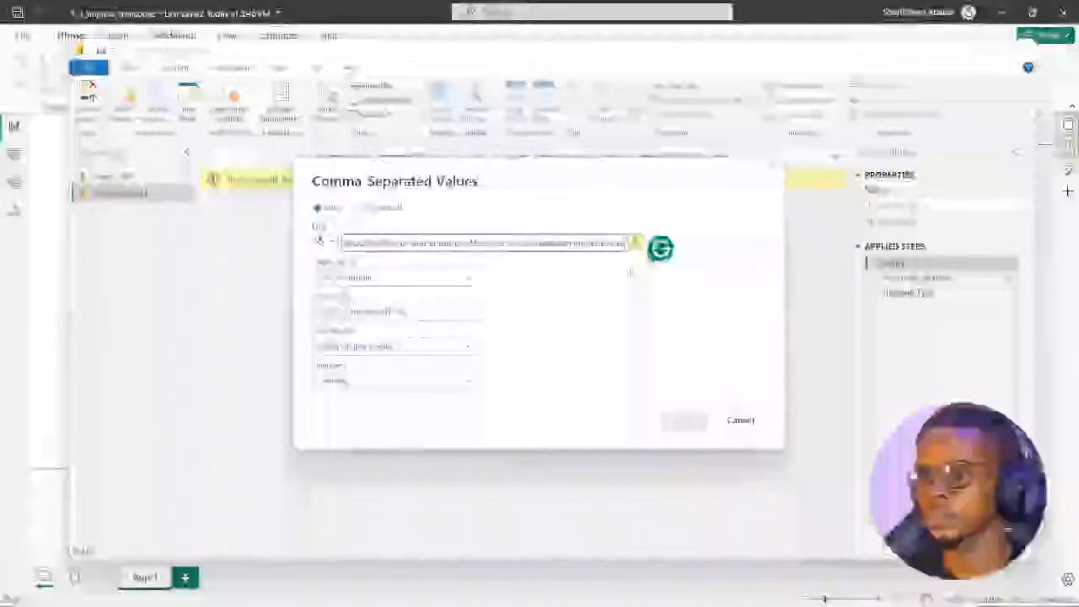
key("Home")
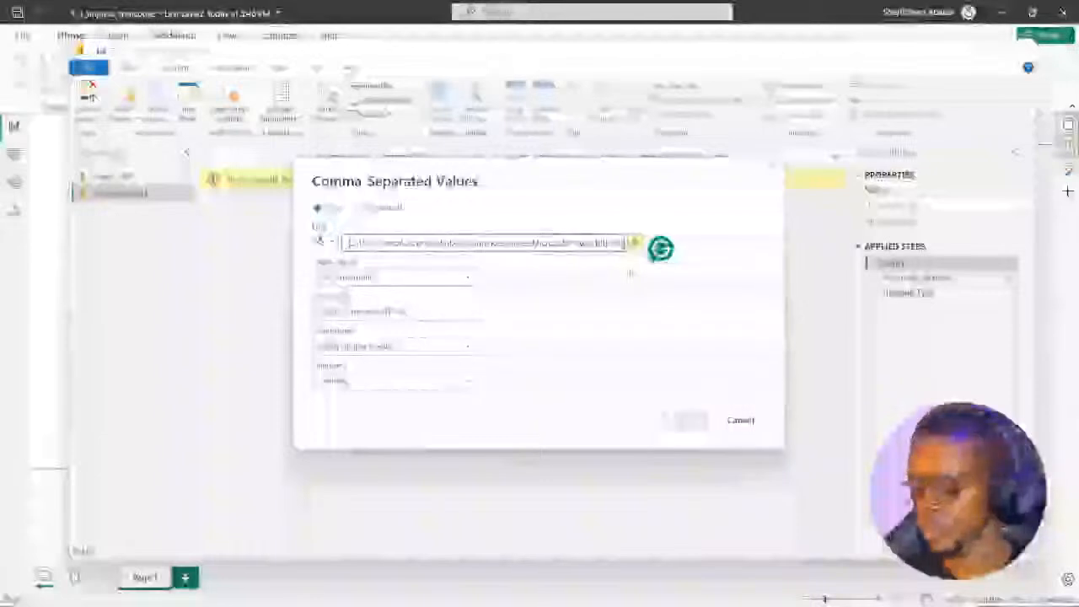
key("End")
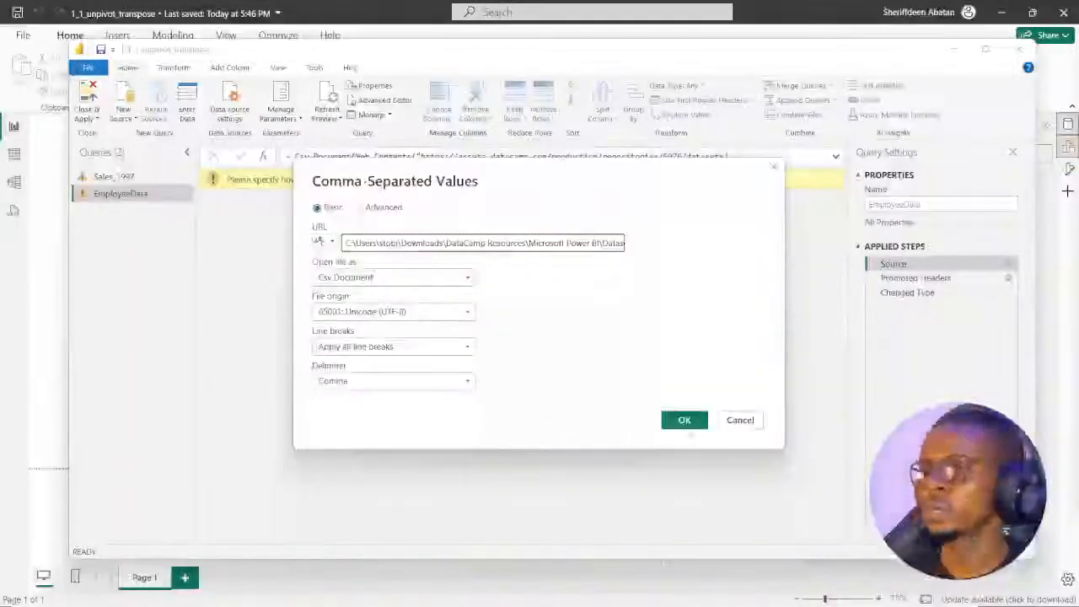
left_click(685, 425)
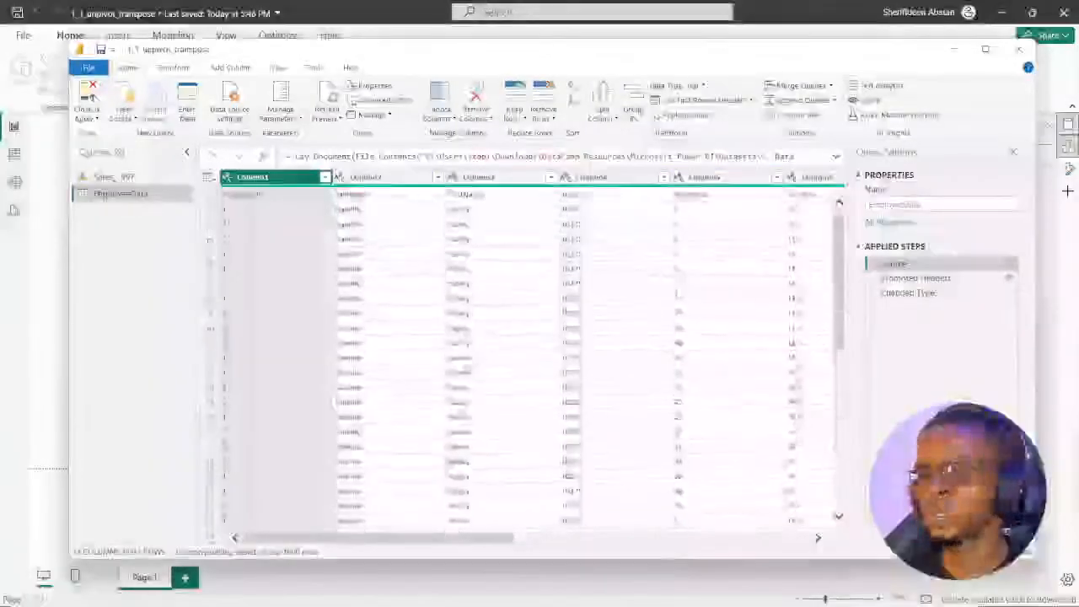
Inspect the Sales_1997 query and the properties of its applied step.
left_click(110, 177)
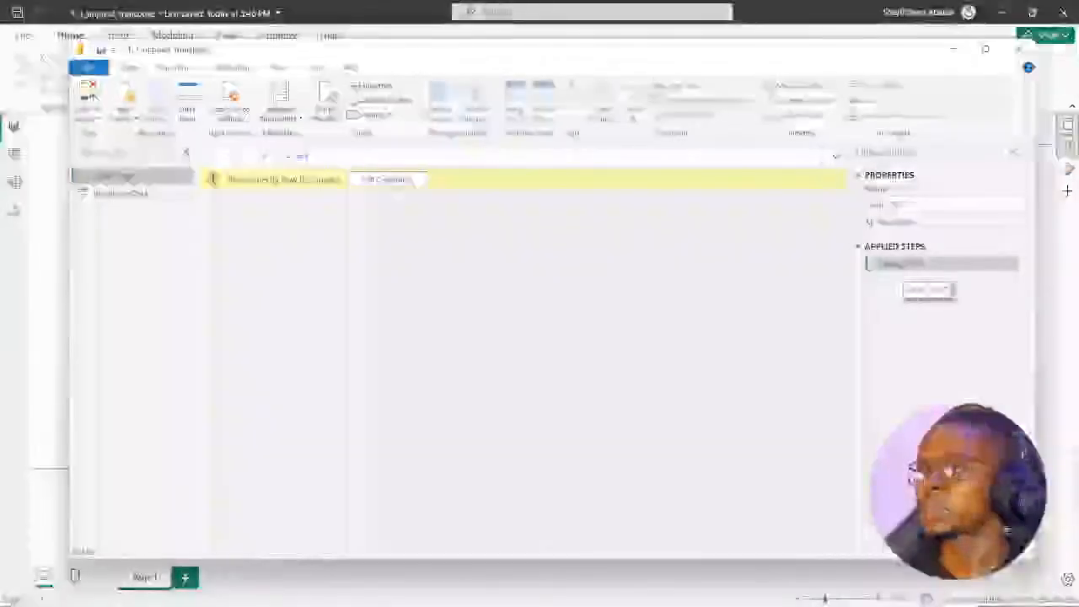
right_click(1009, 269)
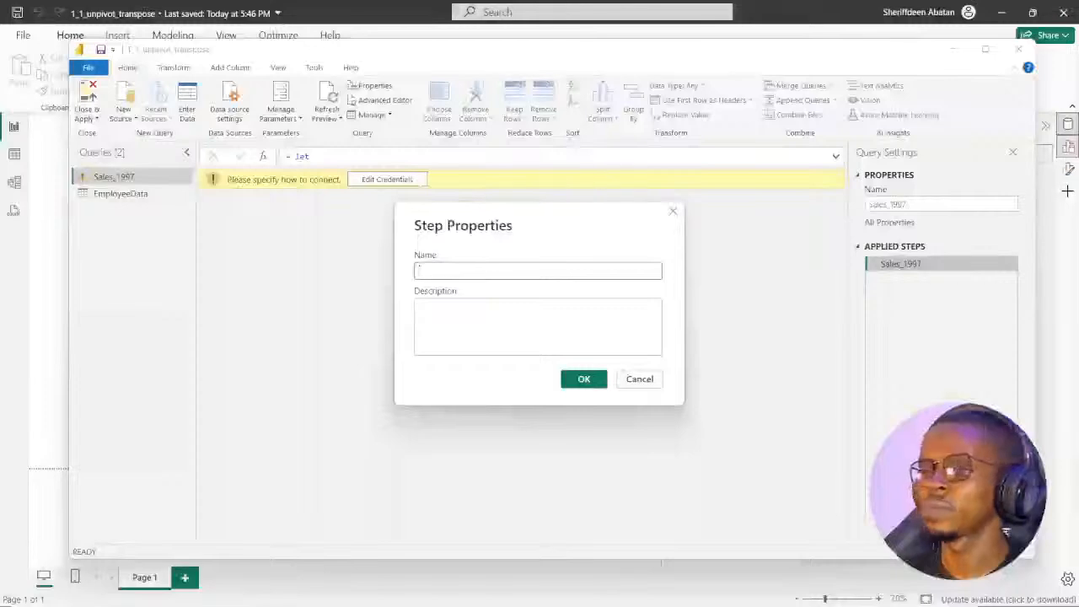
key("Escape")
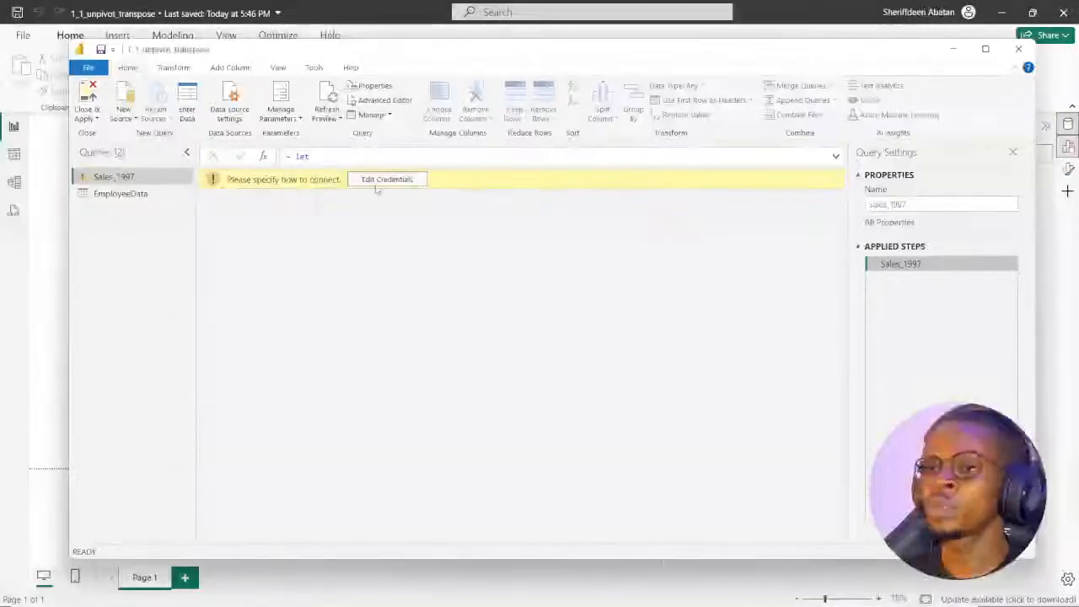
Review the Windows, Basic, Web API and Organizational account credential options for the Sales_1997 web source, and leave them unapplied.
left_click(386, 180)
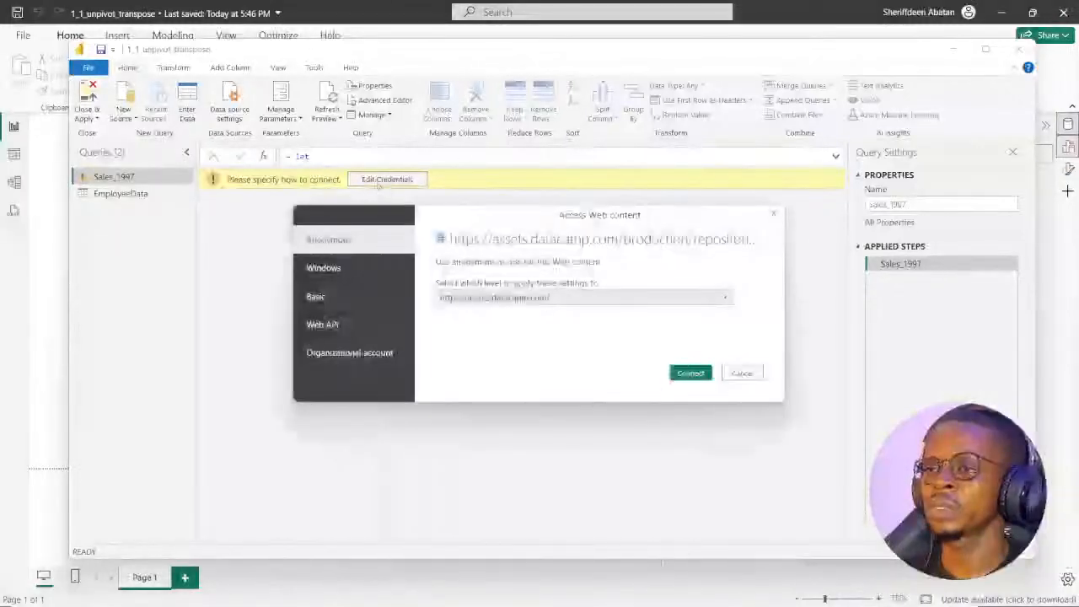
left_click(341, 268)
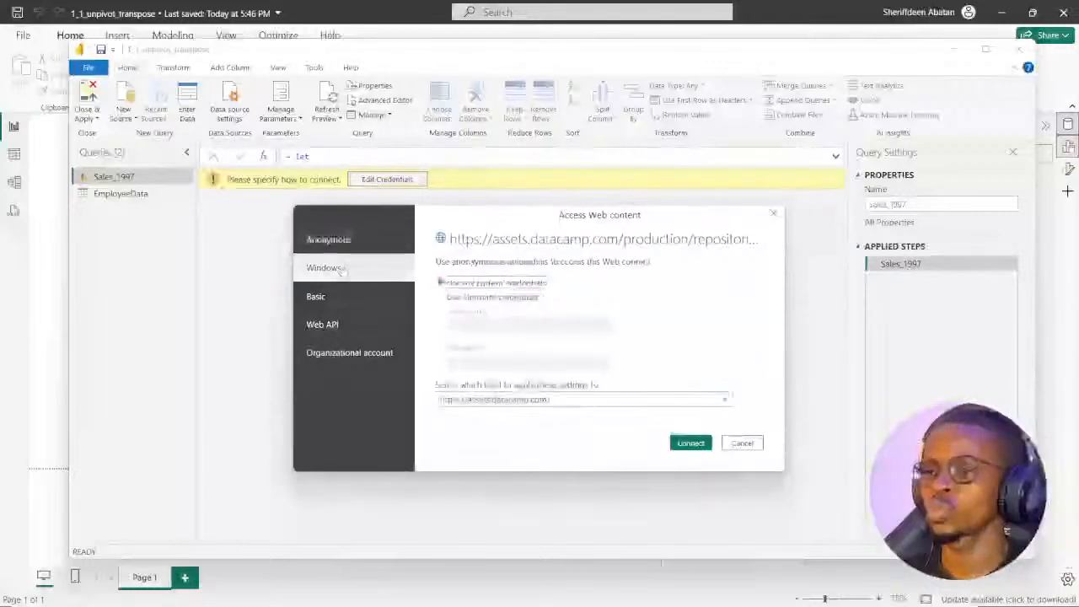
left_click(325, 296)
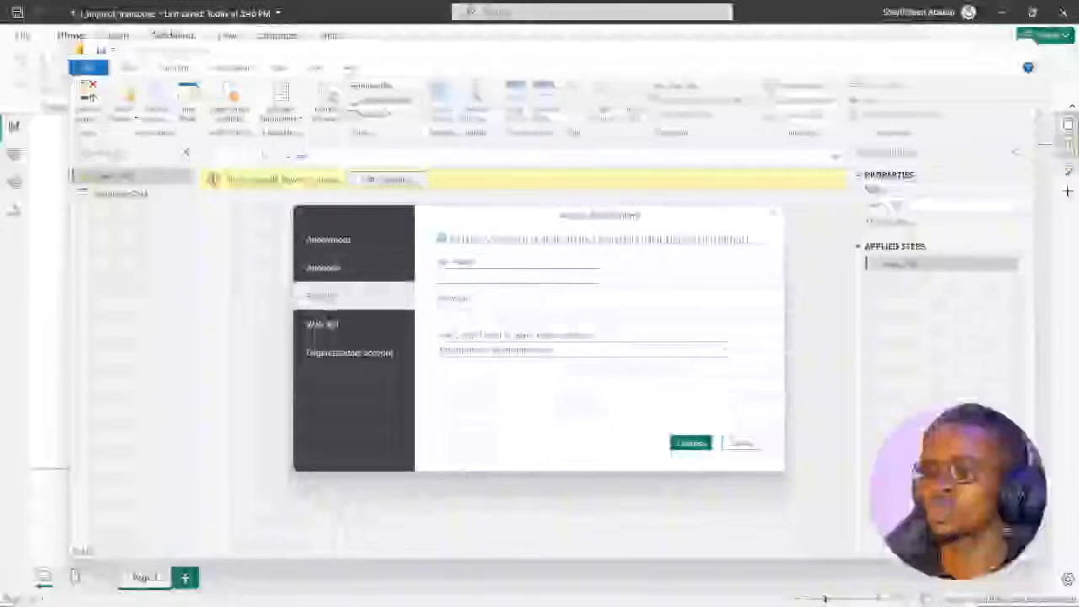
left_click(342, 326)
left_click(354, 353)
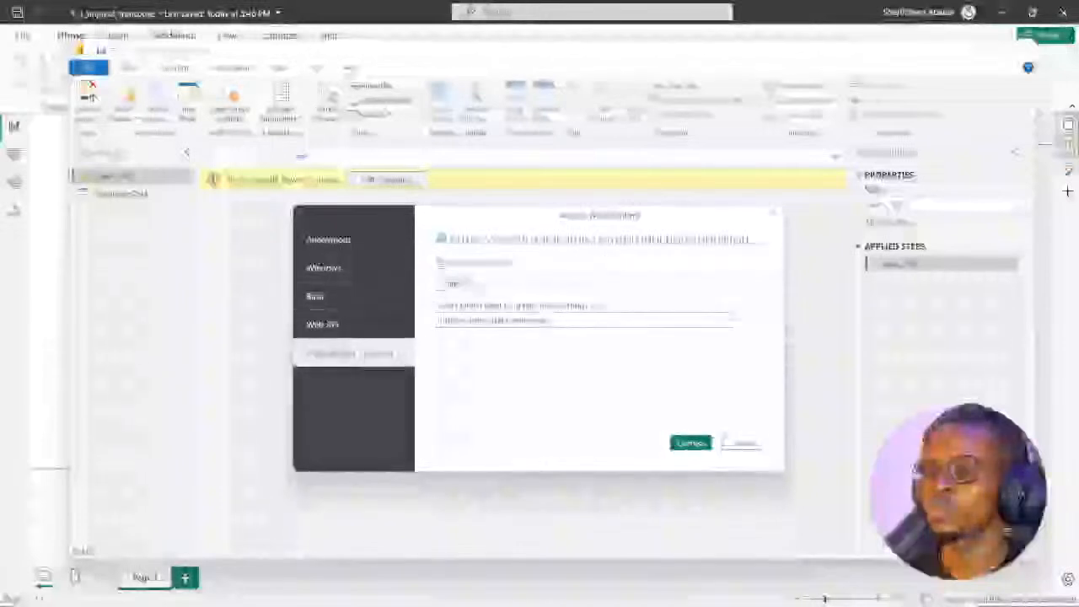
left_click(744, 443)
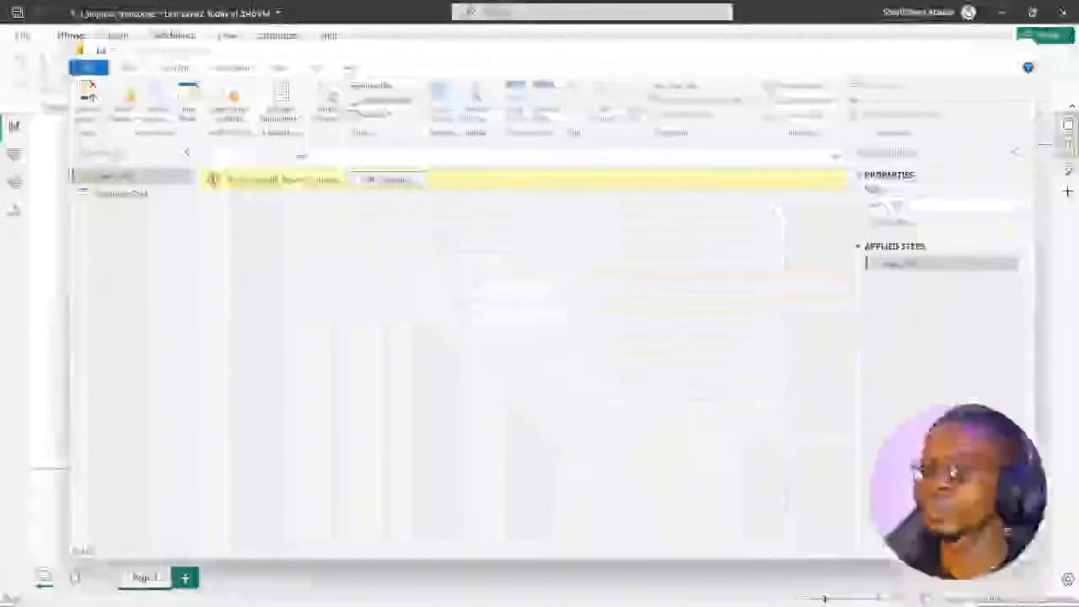
Examine the EmployeeData table, reread instruction 2 of the DataCamp exercise in the browser, and return to Power BI Desktop.
left_click(141, 195)
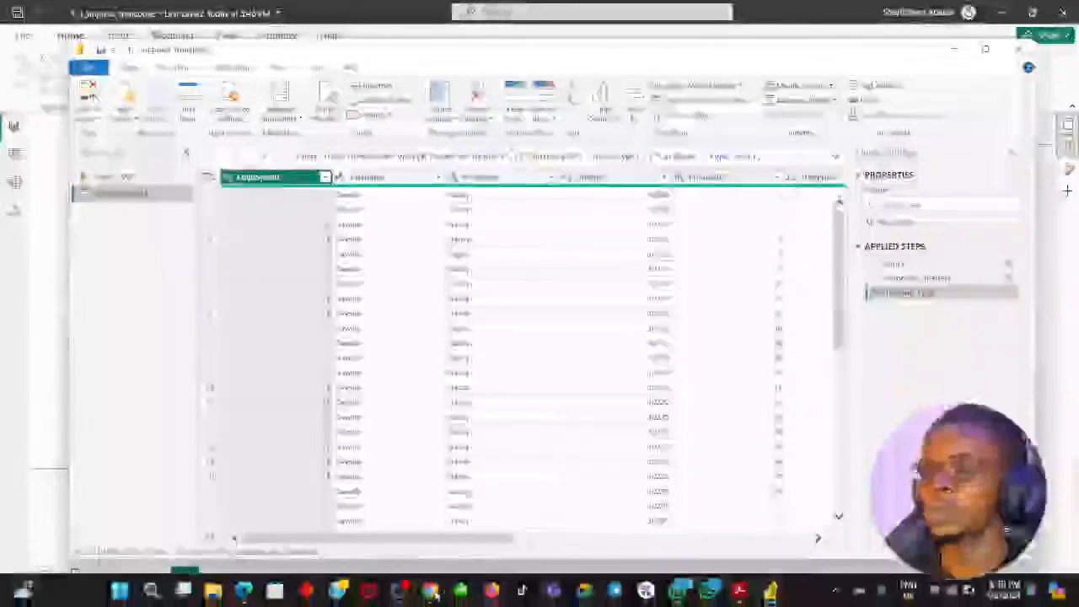
left_click(432, 591)
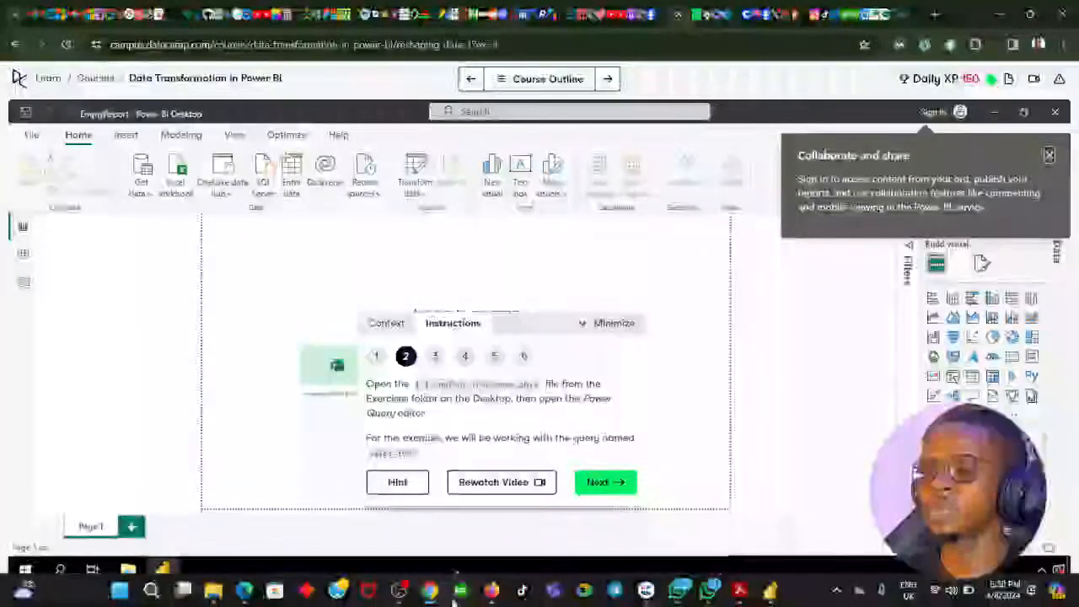
left_click(771, 590)
Check the anonymous access settings for the Sales_1997 query's web source at assets.datacamp.com.
left_click(121, 175)
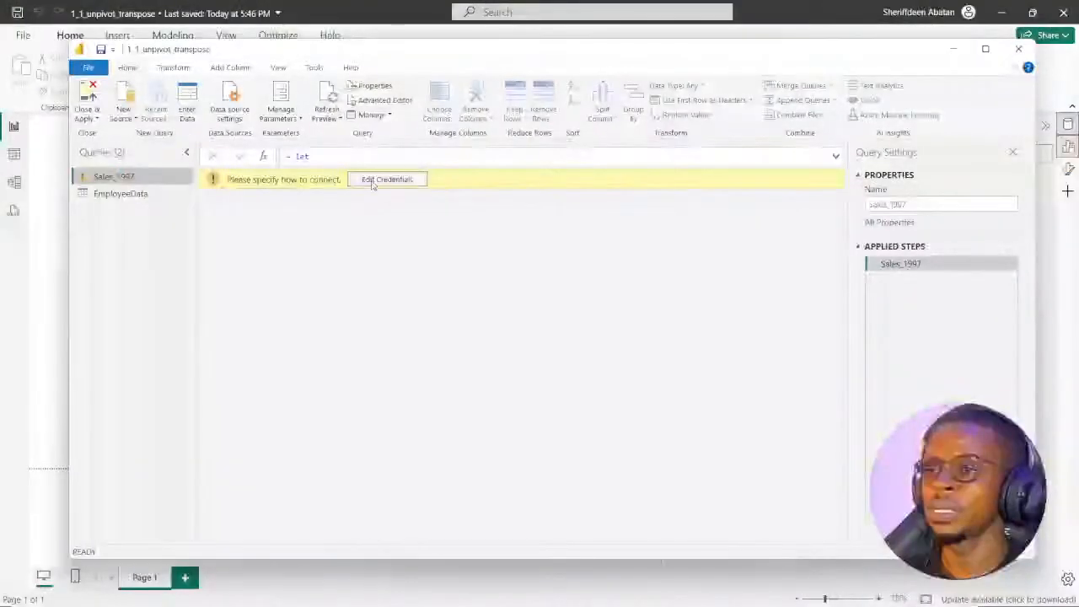
left_click(373, 179)
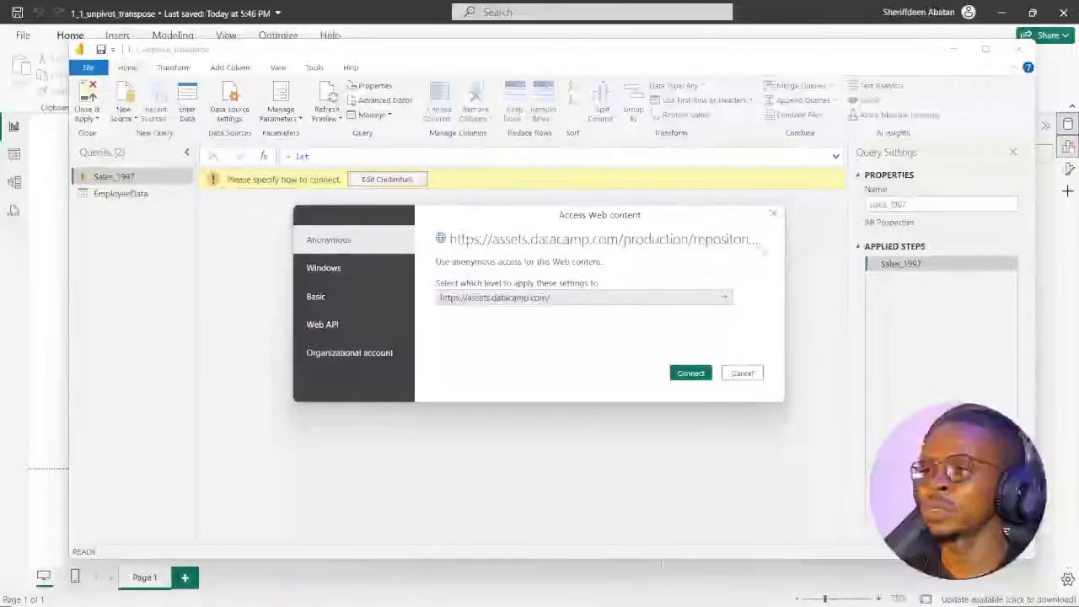
left_click(691, 372)
left_click(121, 194)
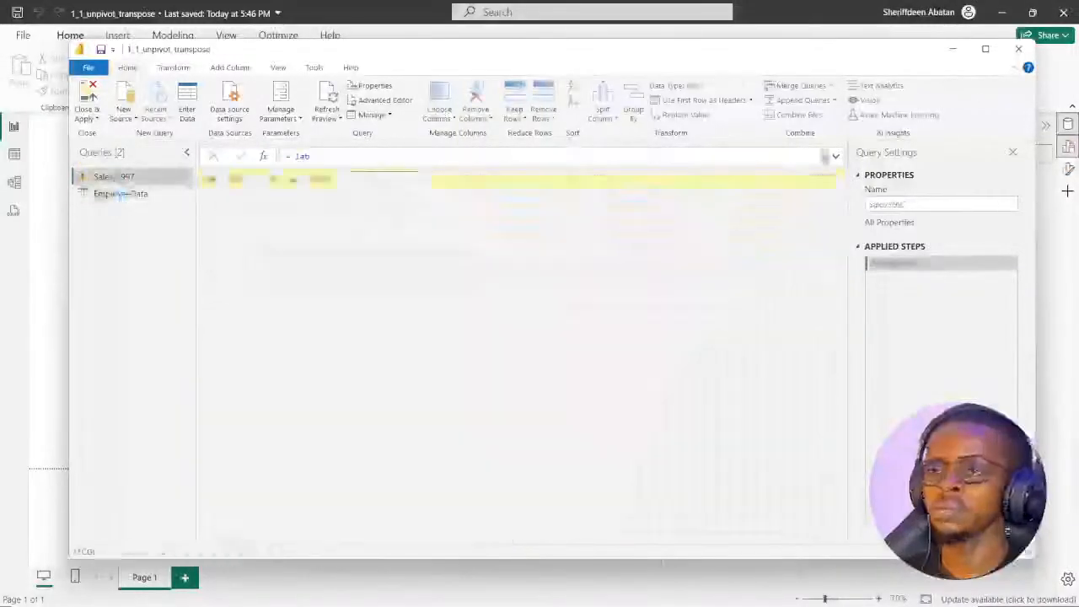
Replace the Csv.Document web expression on the Source line of the Sales_1997 query's Advanced Editor code with the copied source expression.
right_click(118, 177)
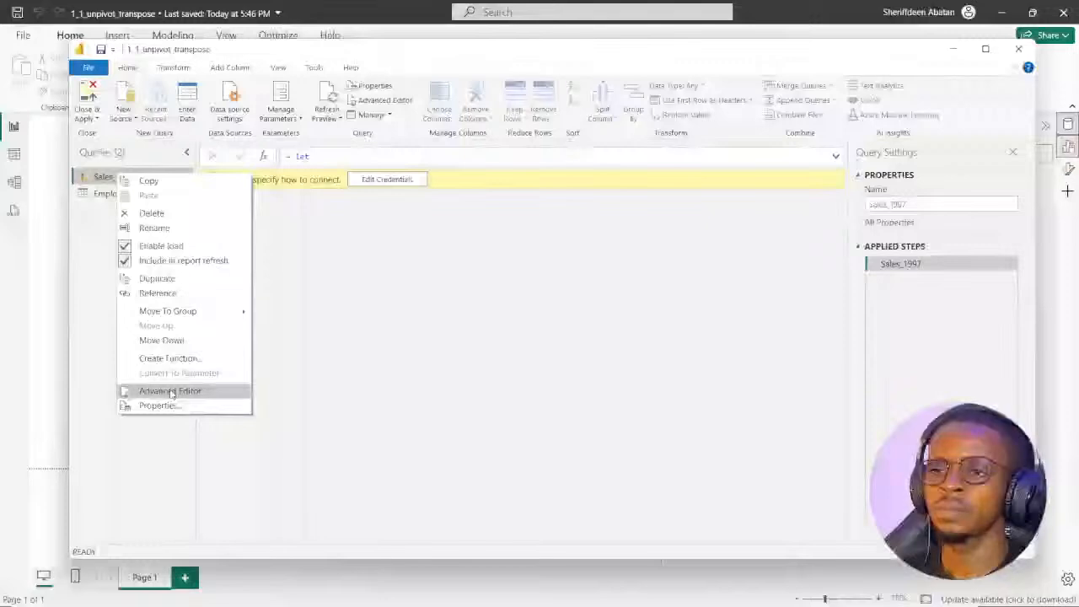
left_click(171, 393)
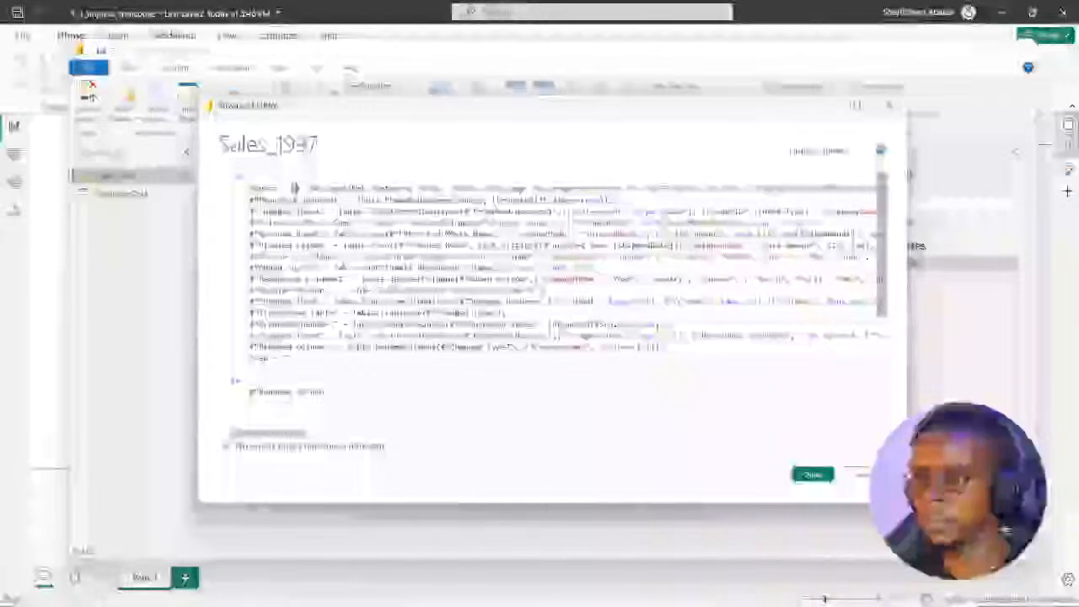
mouse_move(292, 187)
left_mouse_down()
mouse_move(882, 187)
mouse_move(244, 200)
mouse_move(284, 199)
left_mouse_up()
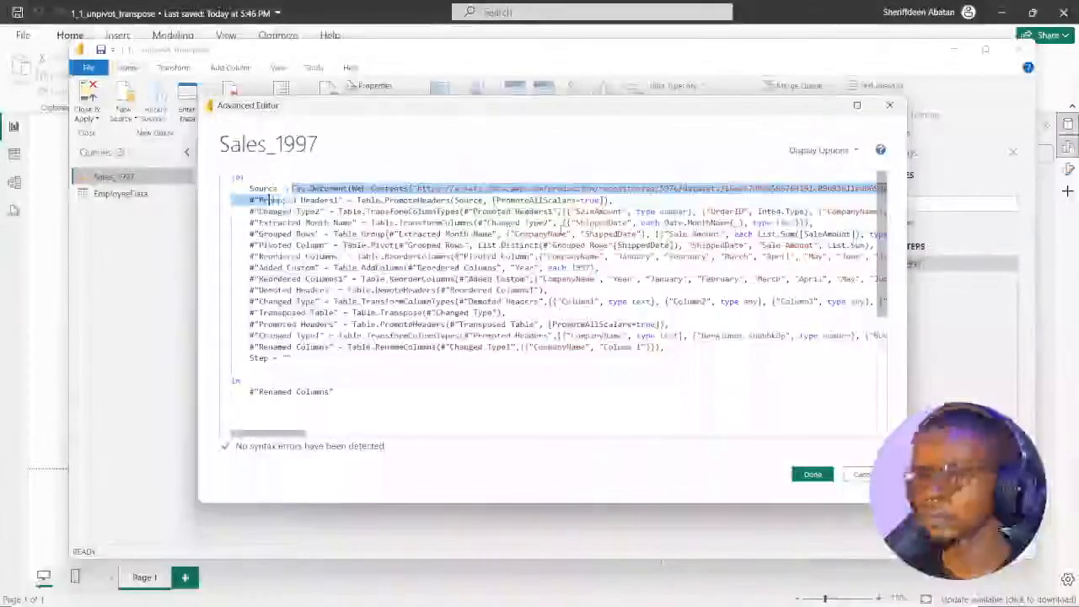
key("shift+Left")
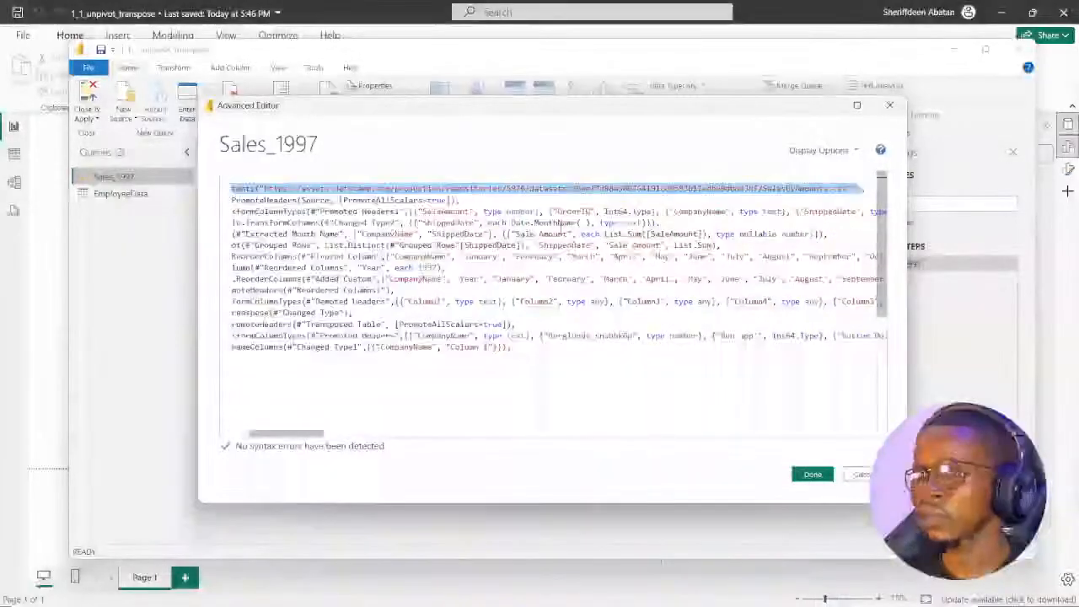
key("ctrl+x")
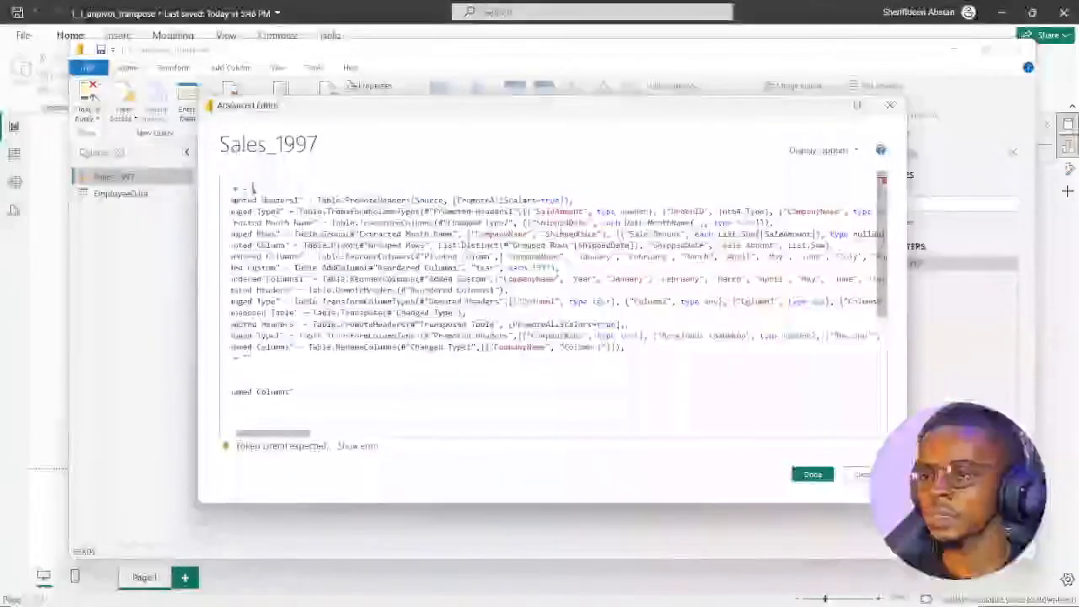
scroll(285, 187, "left", 1)
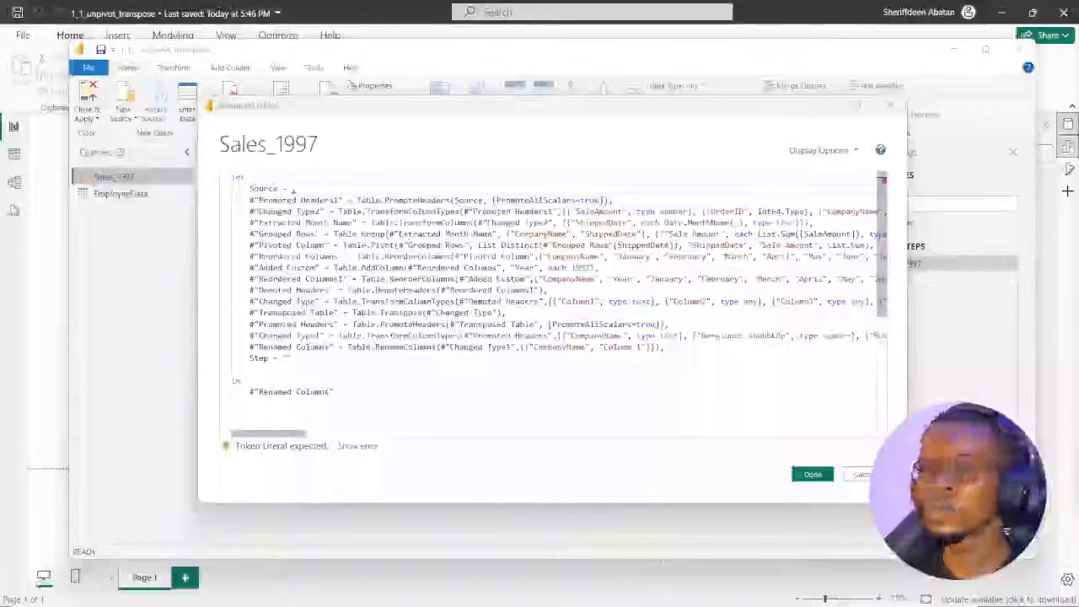
left_click(290, 189)
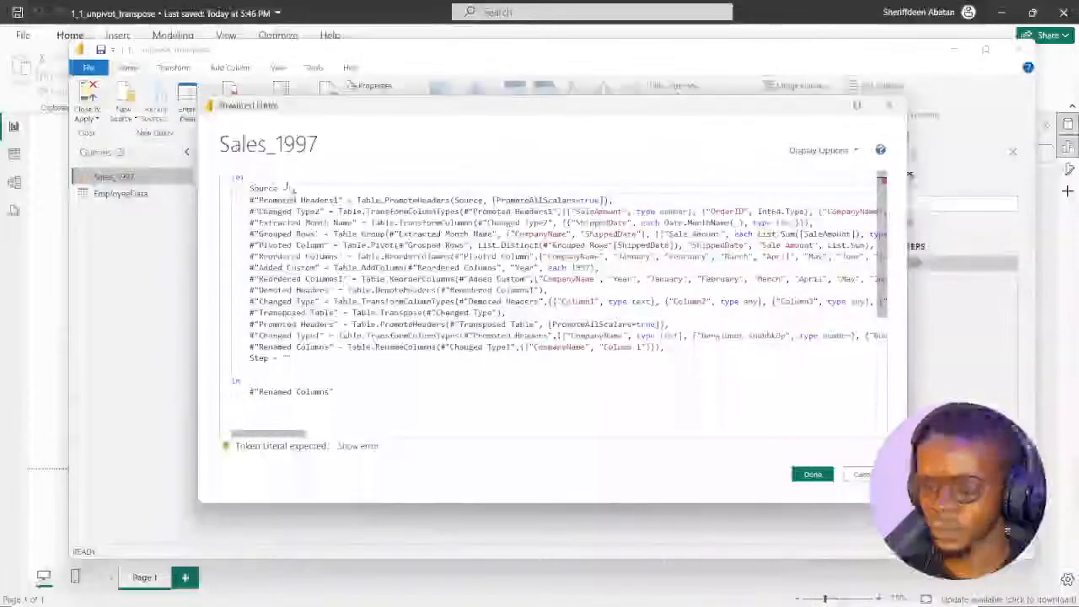
key("ctrl+v")
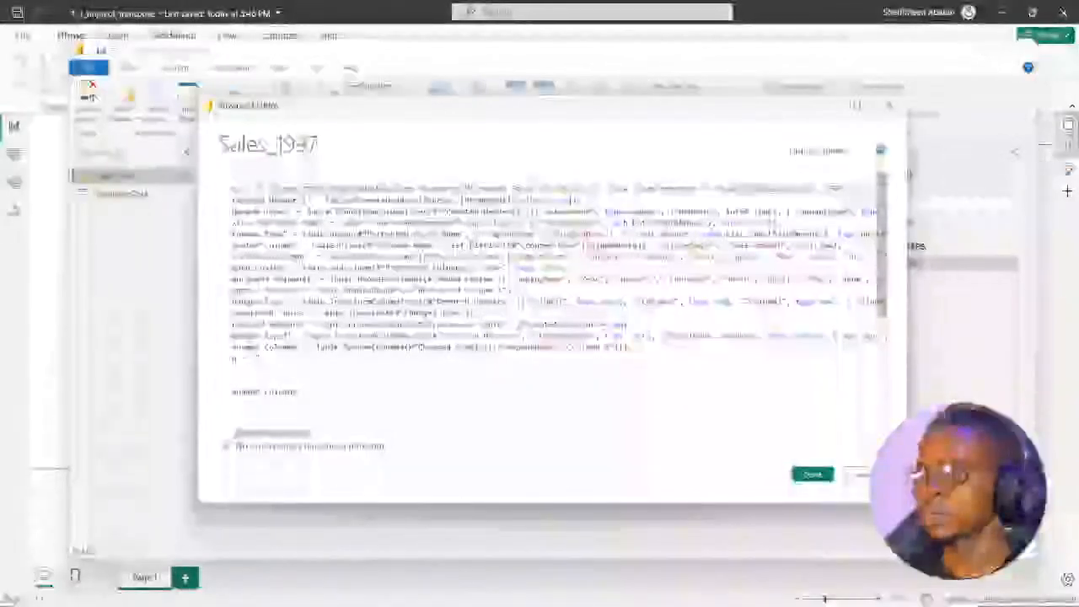
Review the edited Source line of the Sales_1997 query in the Advanced Editor and discard the query changes.
left_click_drag(278, 433, 270, 434)
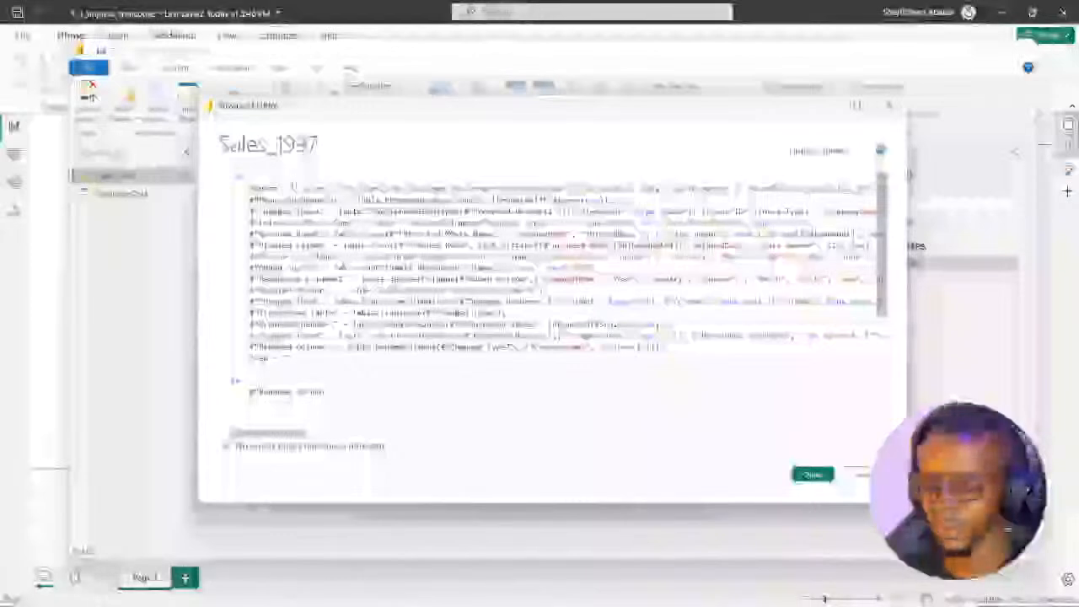
left_click_drag(251, 187, 866, 188)
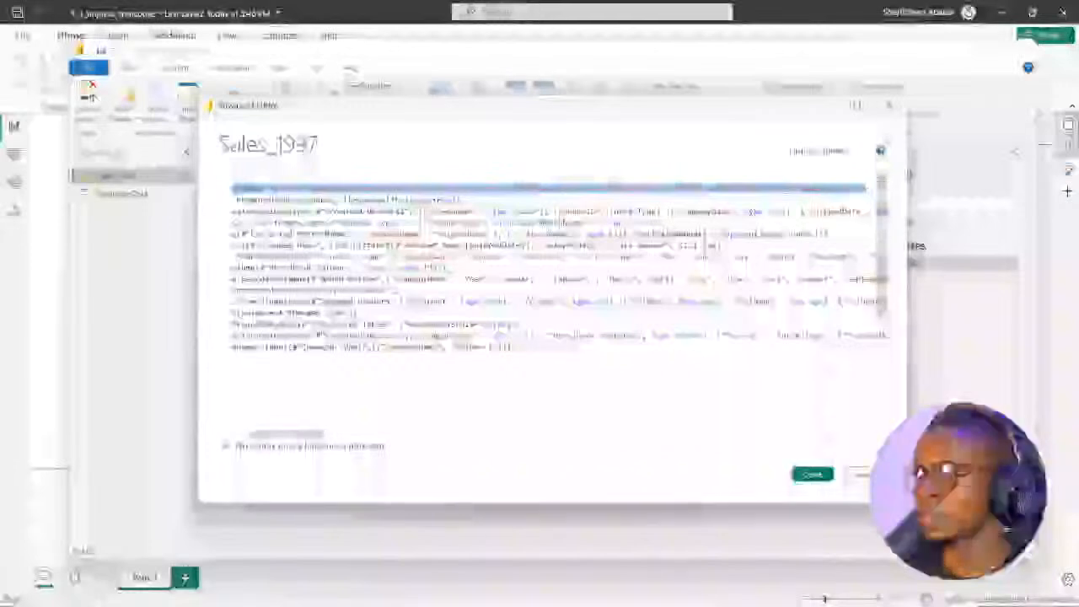
key("Escape")
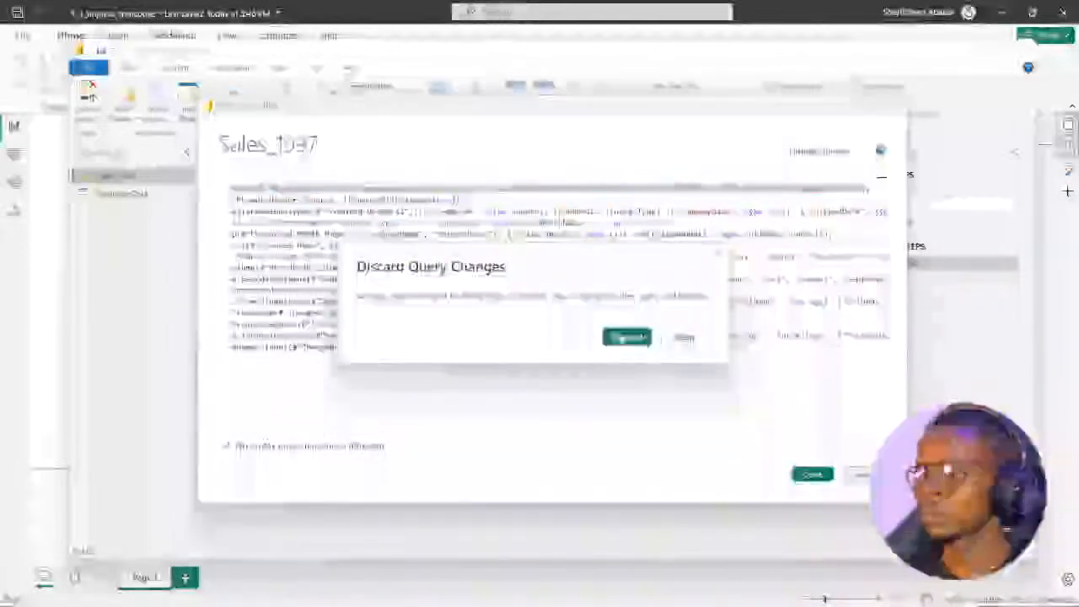
left_click(627, 337)
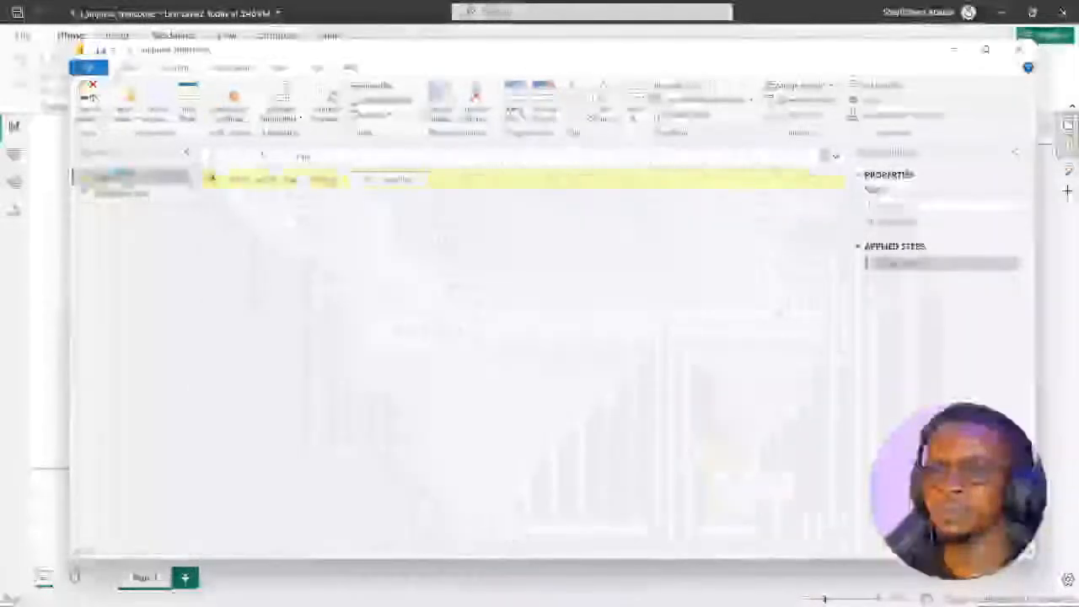
Check the Source line of the Sales_1997 query's Advanced Editor code, and close the editor.
right_click(127, 175)
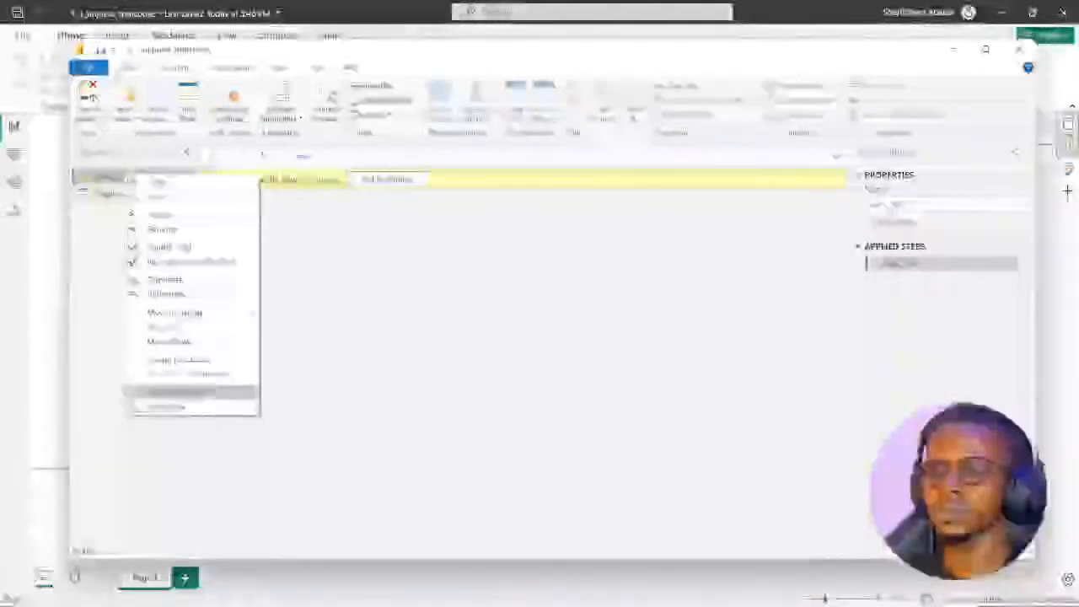
left_click(177, 392)
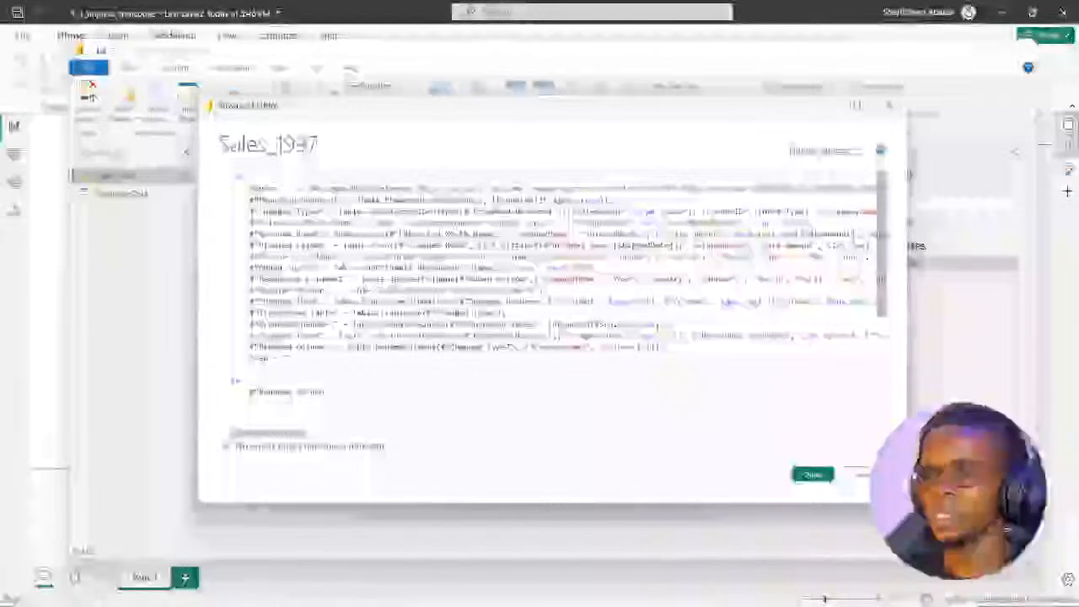
mouse_move(277, 433)
left_mouse_down()
mouse_move(337, 433)
mouse_move(272, 435)
left_mouse_up()
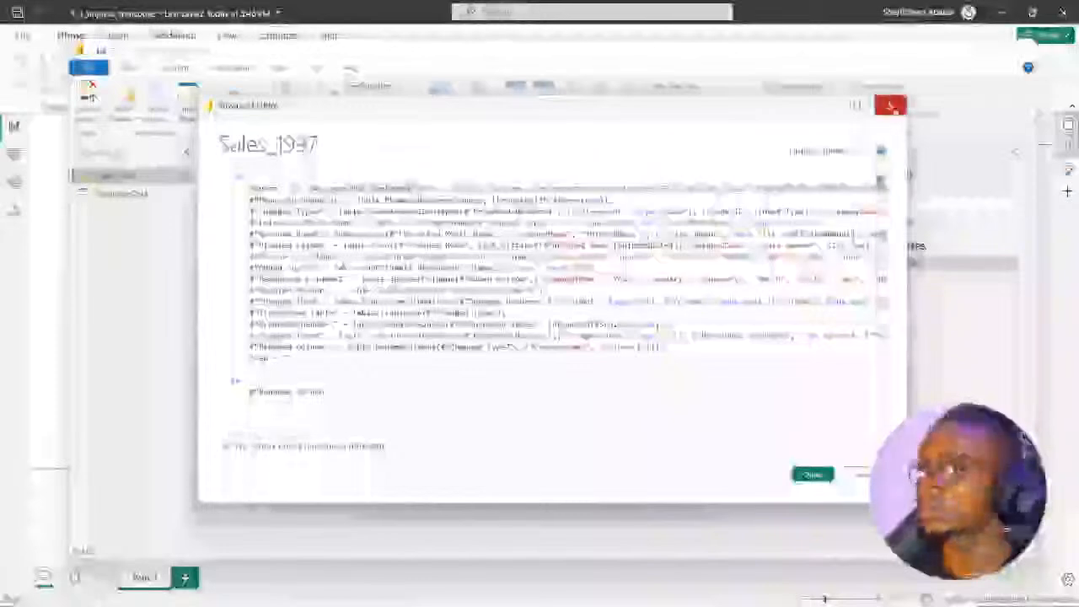
left_click(889, 105)
Select the Csv.Document file expression on the Source line of the EmployeeData query's Advanced Editor code and close the editor.
right_click(126, 194)
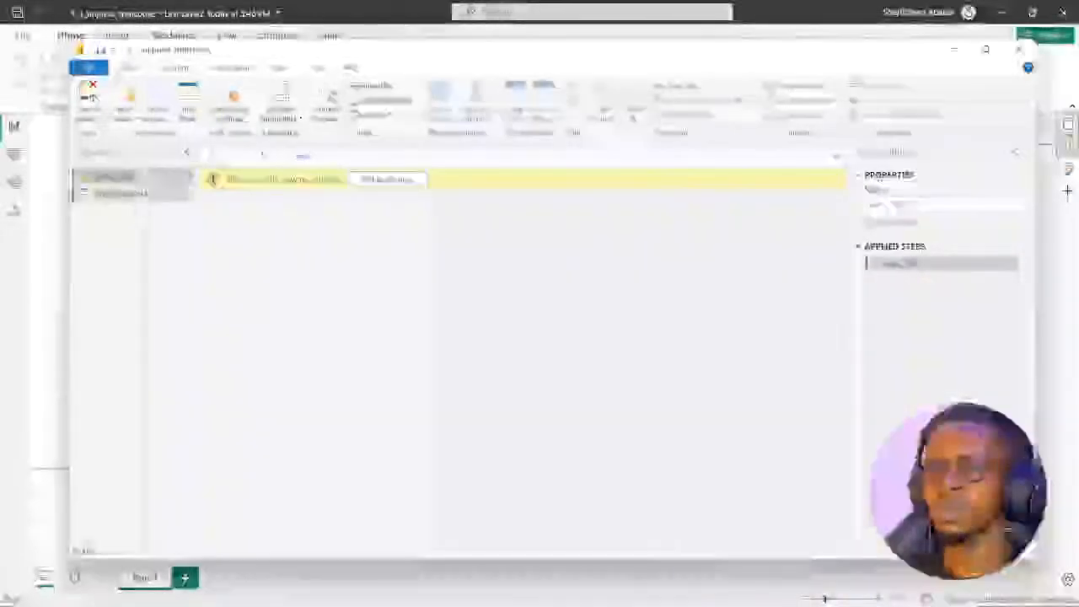
left_click(169, 411)
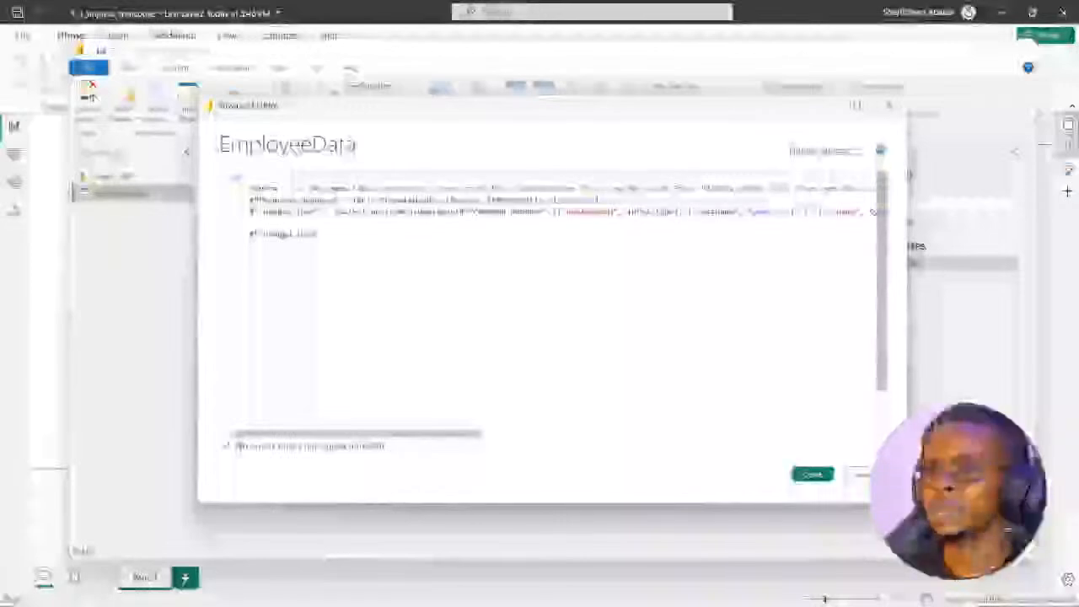
left_click_drag(387, 434, 498, 435)
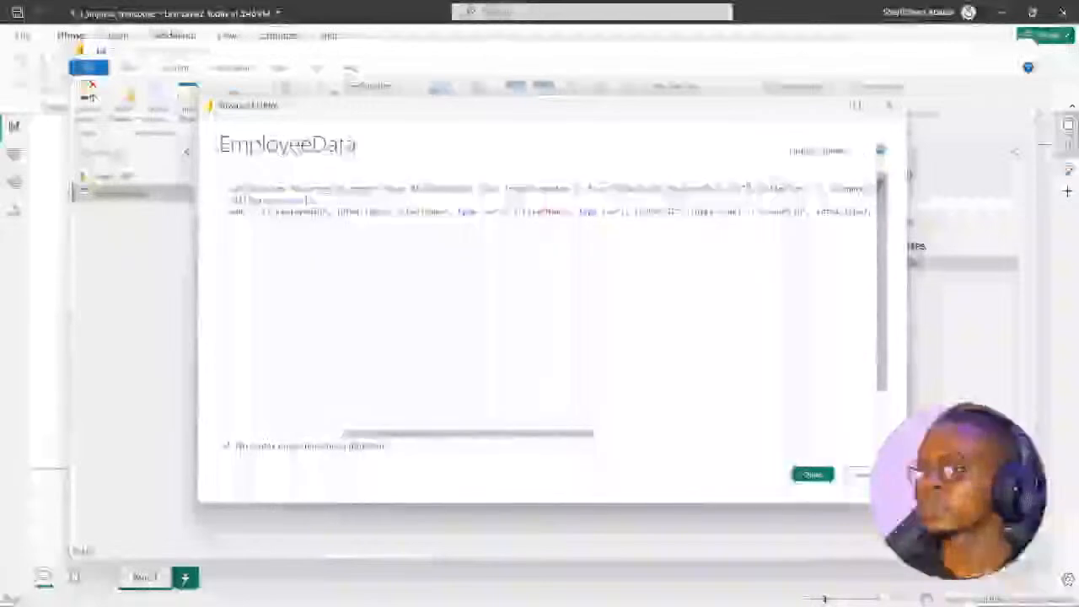
left_click_drag(744, 186, 269, 186)
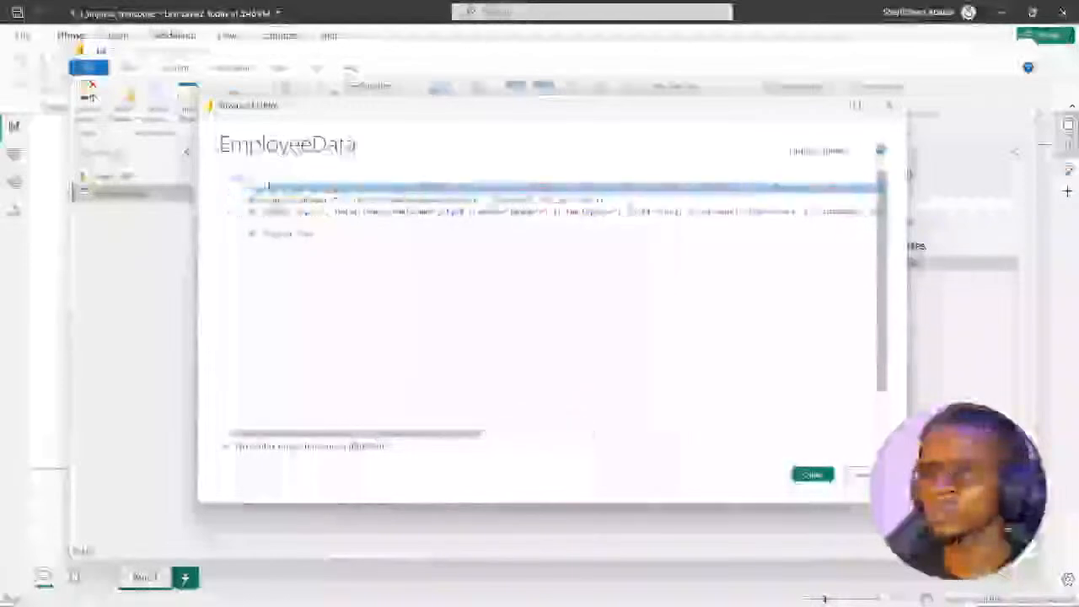
mouse_move(351, 188)
left_mouse_down()
mouse_move(404, 188)
mouse_move(363, 188)
left_mouse_up()
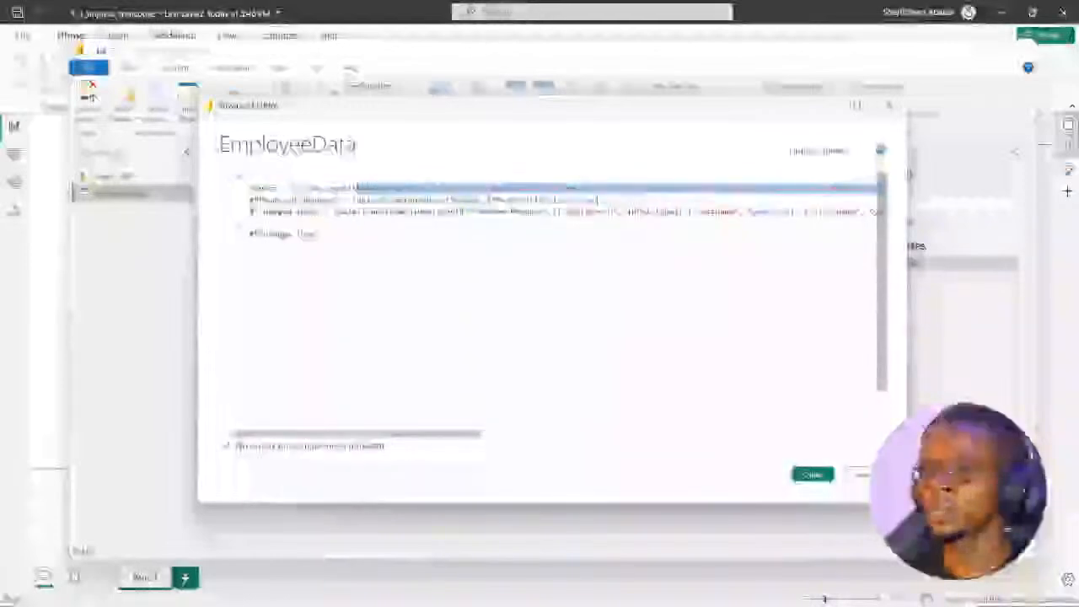
left_click_drag(341, 435, 474, 435)
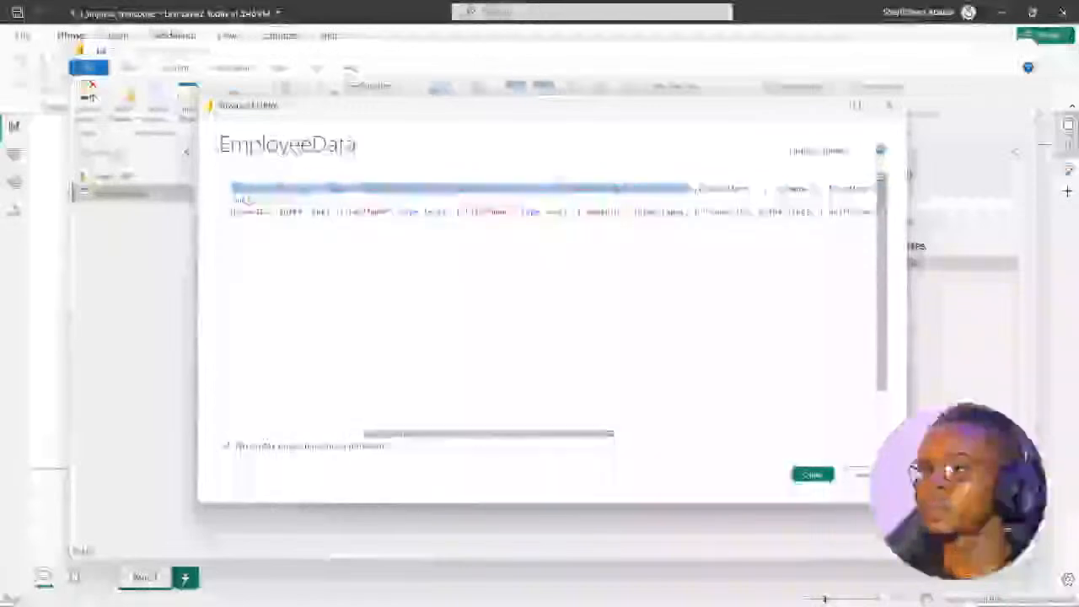
left_click(693, 188)
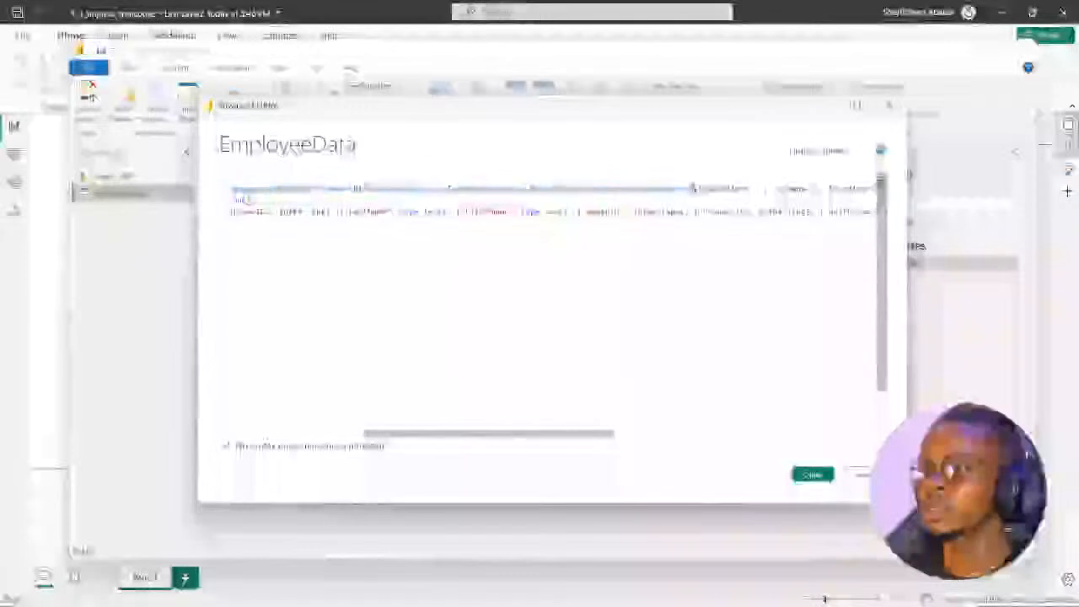
key("Return")
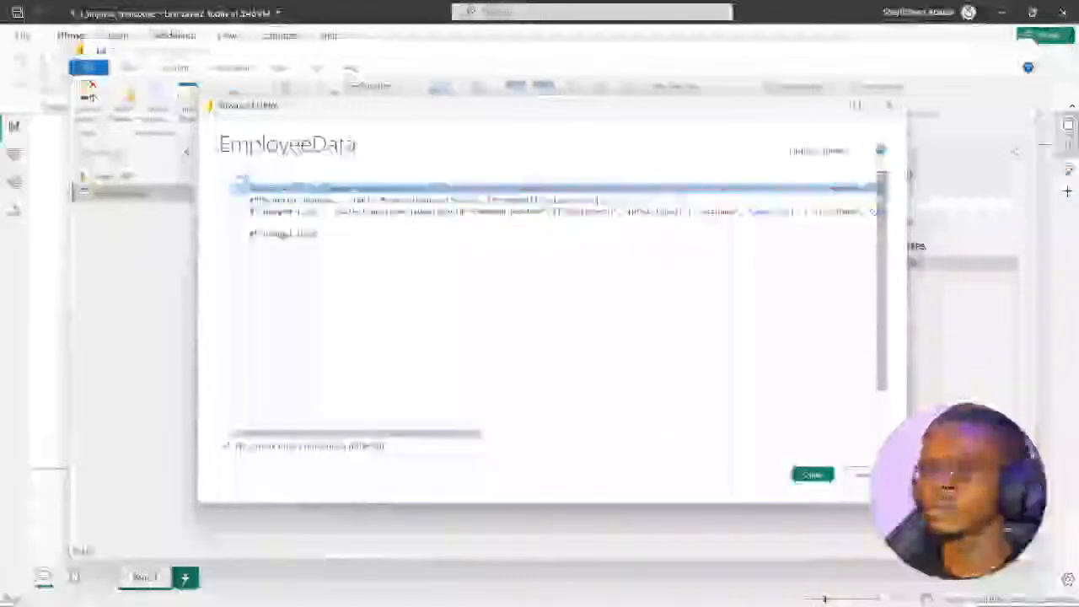
left_click_drag(342, 187, 385, 187)
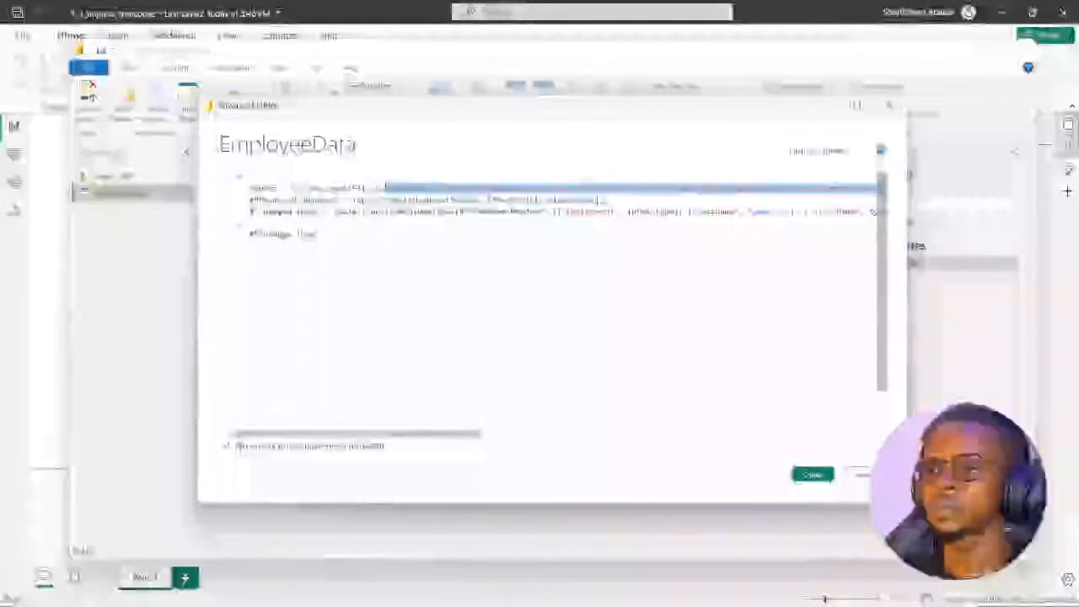
left_click_drag(314, 187, 301, 187)
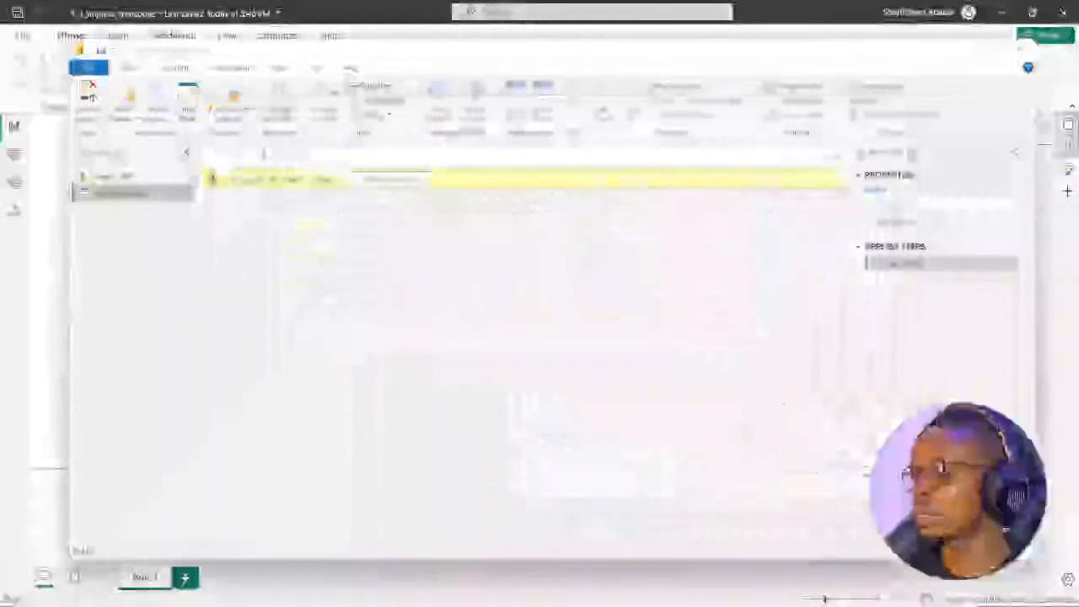
right_click(128, 177)
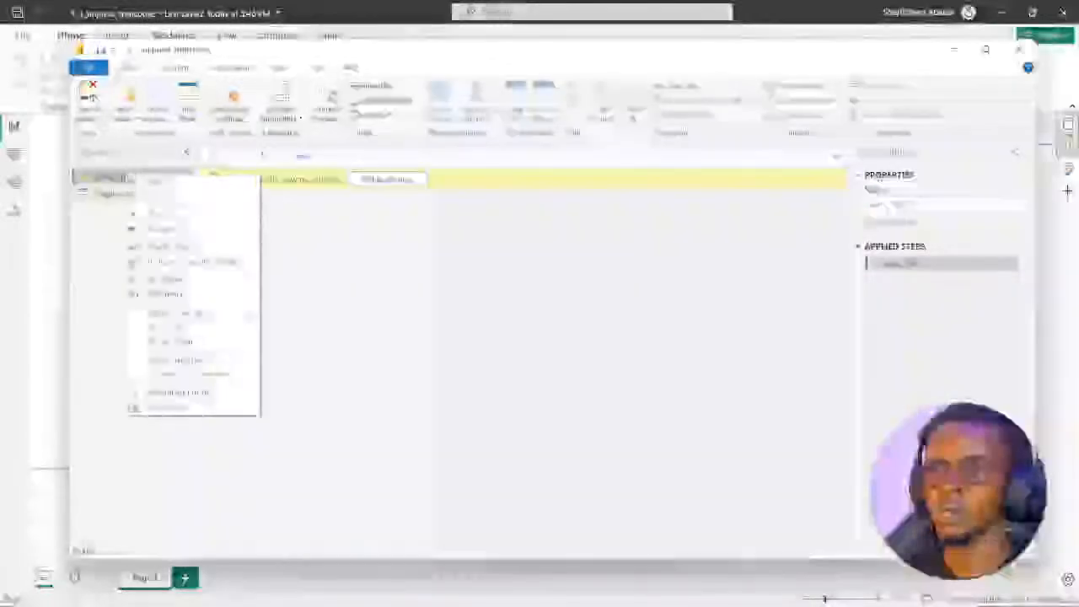
left_click(190, 393)
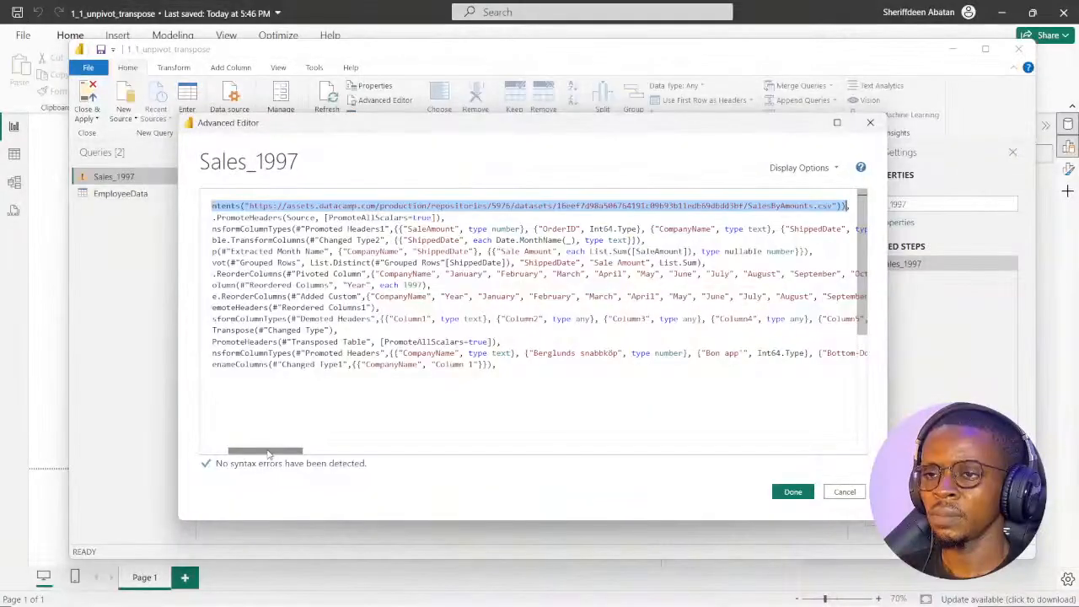
mouse_move(268, 453)
left_mouse_down()
mouse_move(243, 448)
mouse_move(286, 452)
left_mouse_up()
scroll(707, 211, "left", 5)
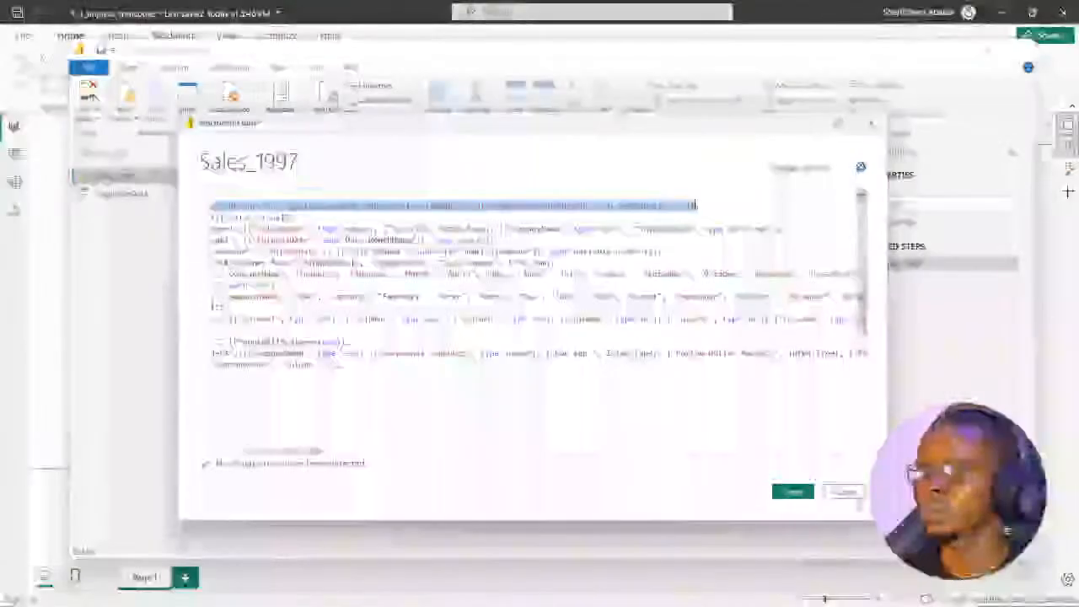
left_click(845, 492)
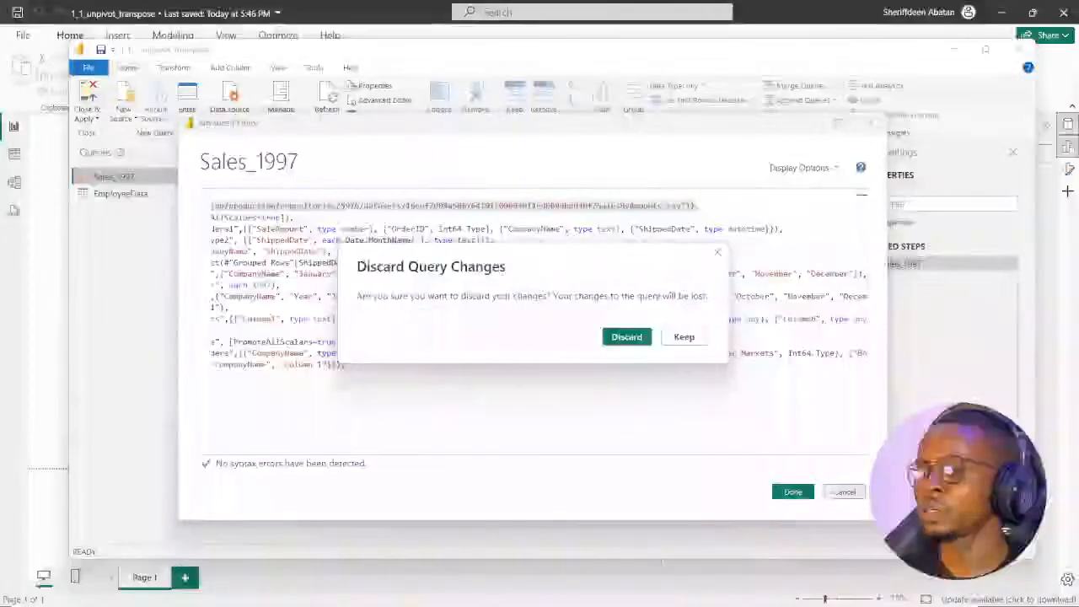
left_click(639, 338)
Copy the full Csv.Document(File.Contents) expression for EmployeeData.csv, through QuoteStyle=QuoteStyle.None, from the Source line of the EmployeeData query's code.
left_click(121, 194)
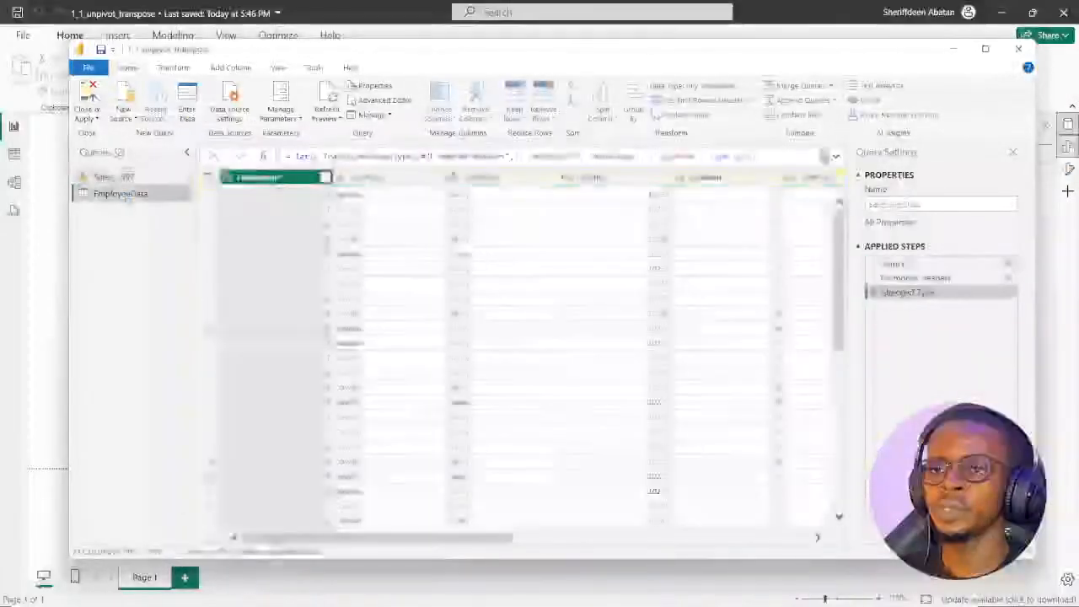
right_click(125, 196)
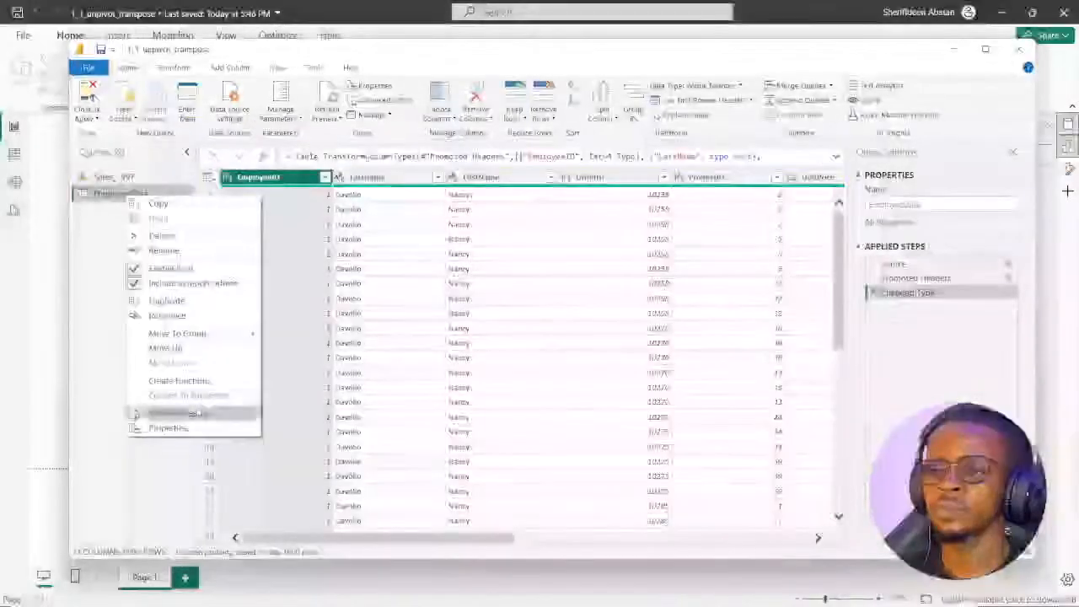
left_click(193, 414)
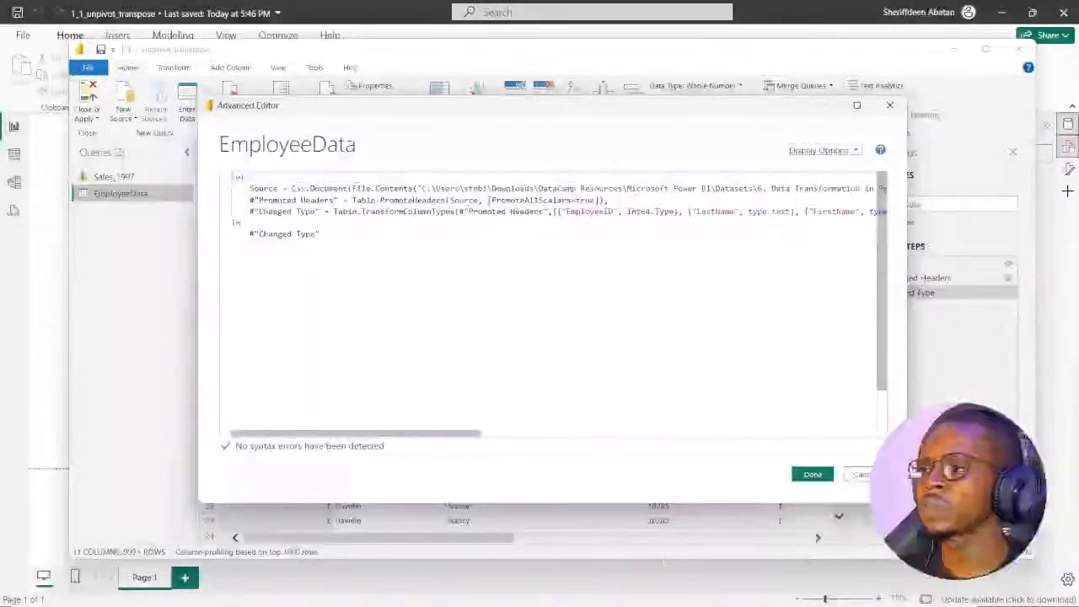
mouse_move(409, 434)
left_mouse_down()
mouse_move(524, 435)
mouse_move(408, 435)
left_mouse_up()
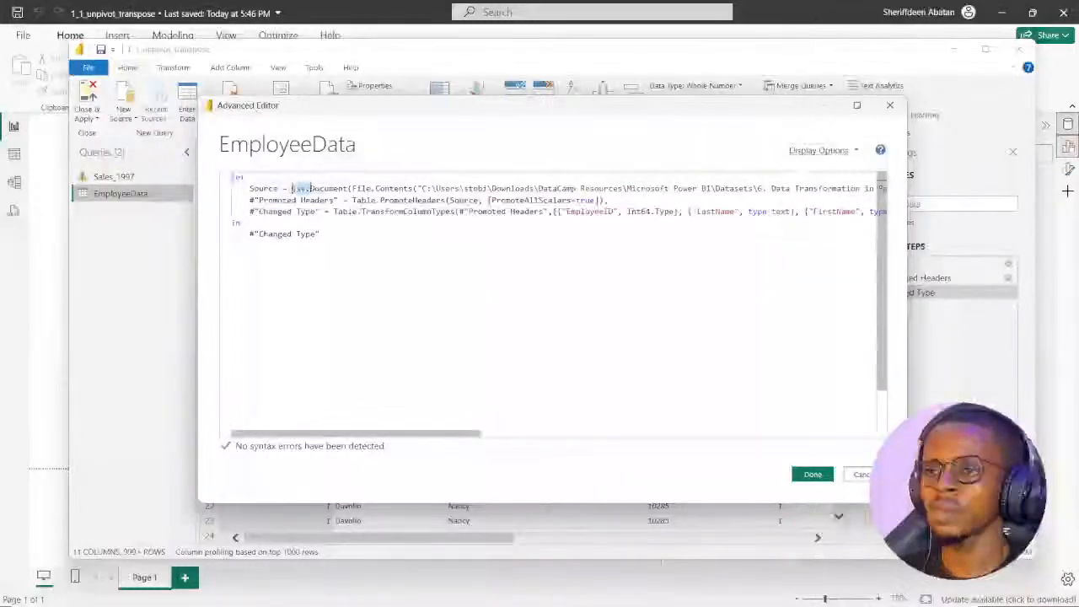
left_click_drag(291, 188, 851, 189)
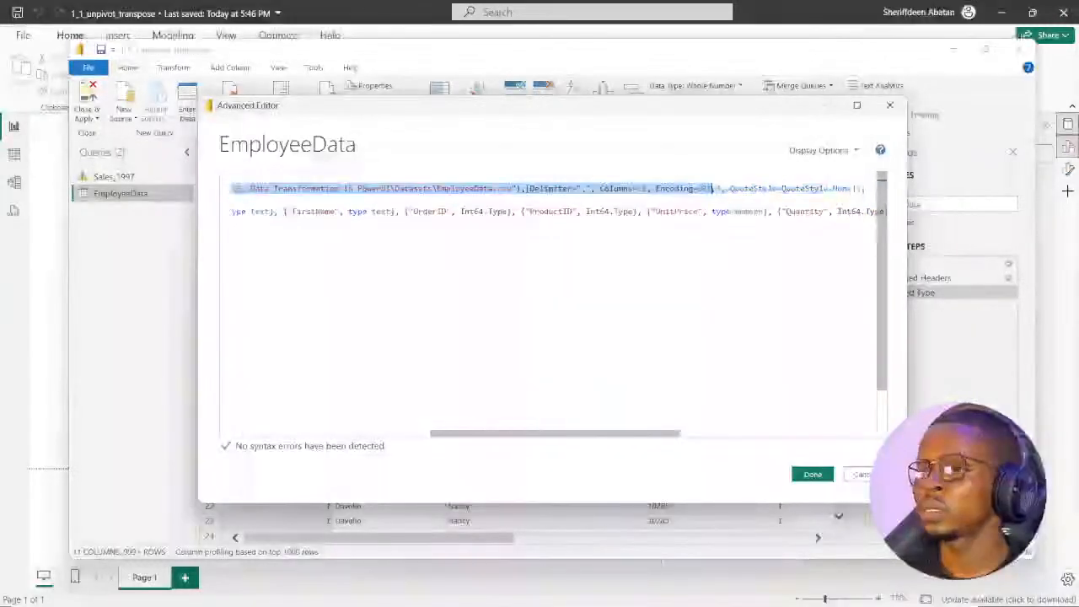
left_click_drag(713, 189, 859, 187)
left_click_drag(736, 187, 744, 187)
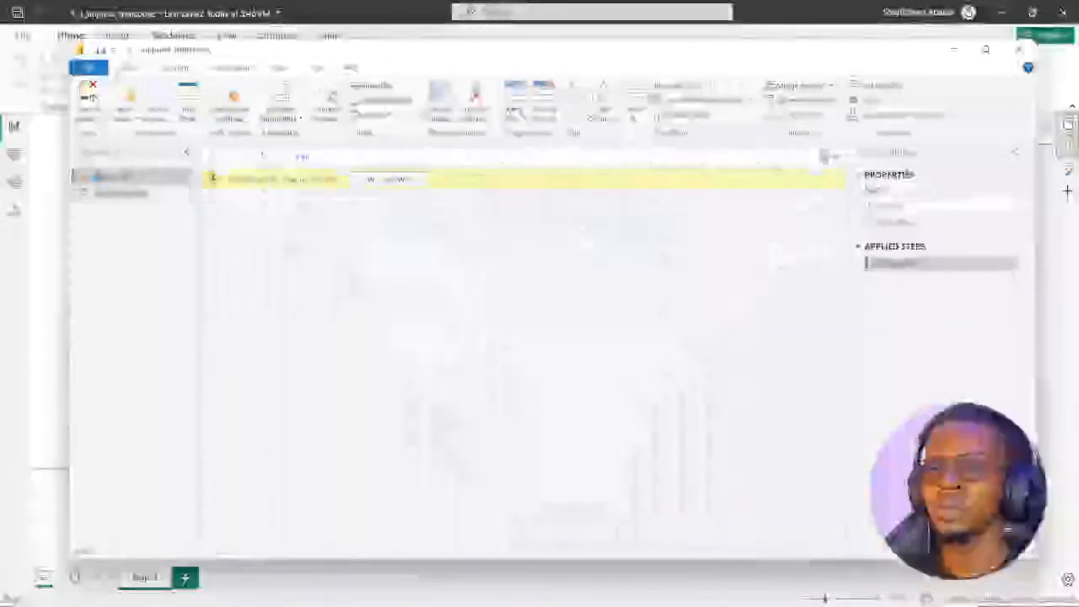
Replace the Source expression in the Sales_1997 query's Advanced Editor code with the copied EmployeeData.csv file expression, ending the line with a comma.
right_click(107, 177)
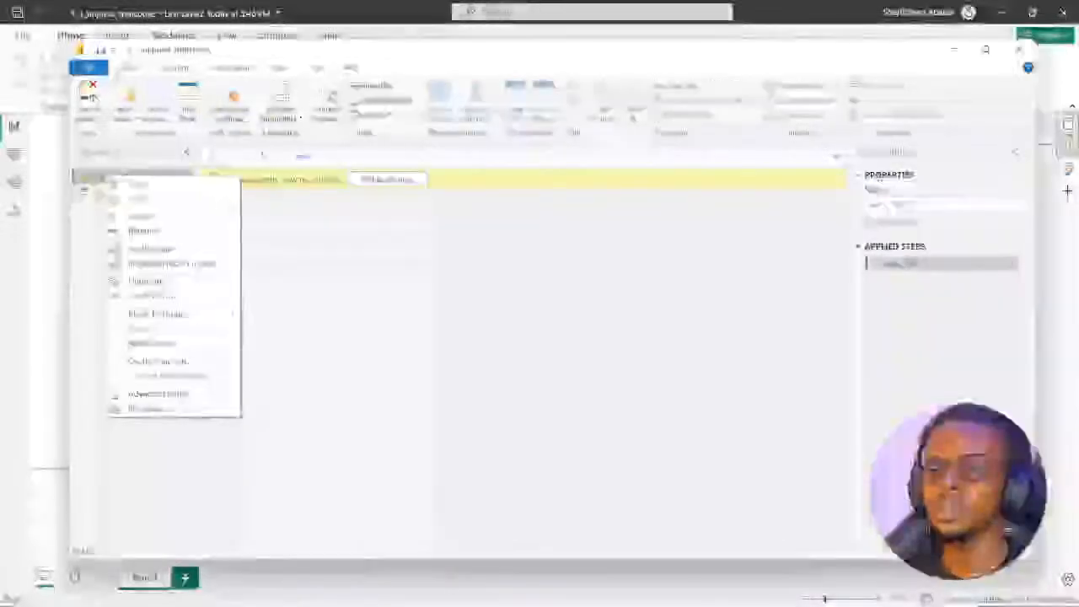
left_click(162, 393)
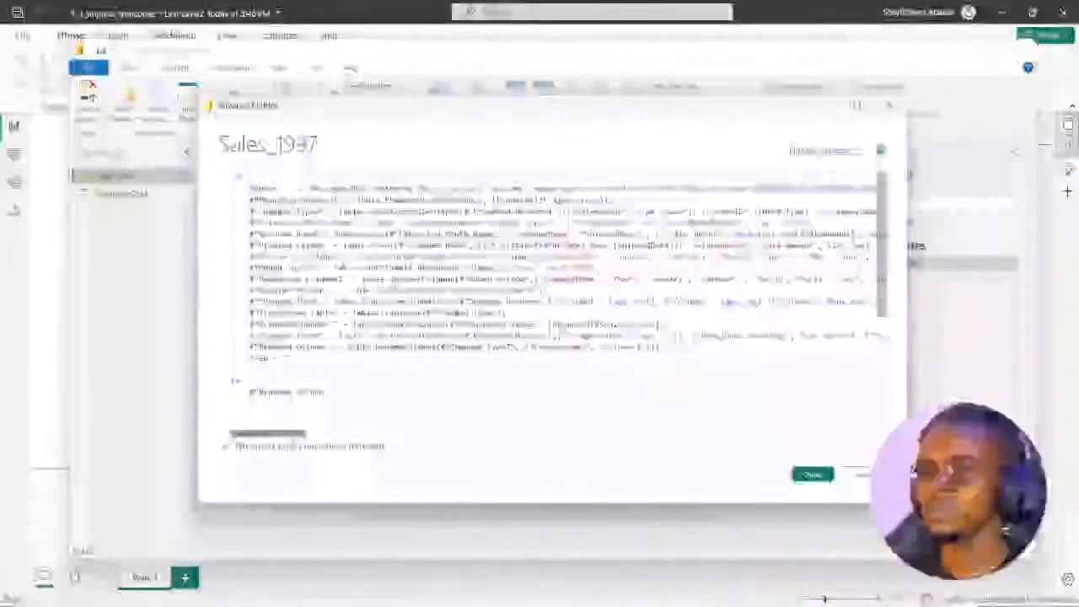
mouse_move(289, 433)
left_mouse_down()
mouse_move(340, 438)
mouse_move(285, 436)
left_mouse_up()
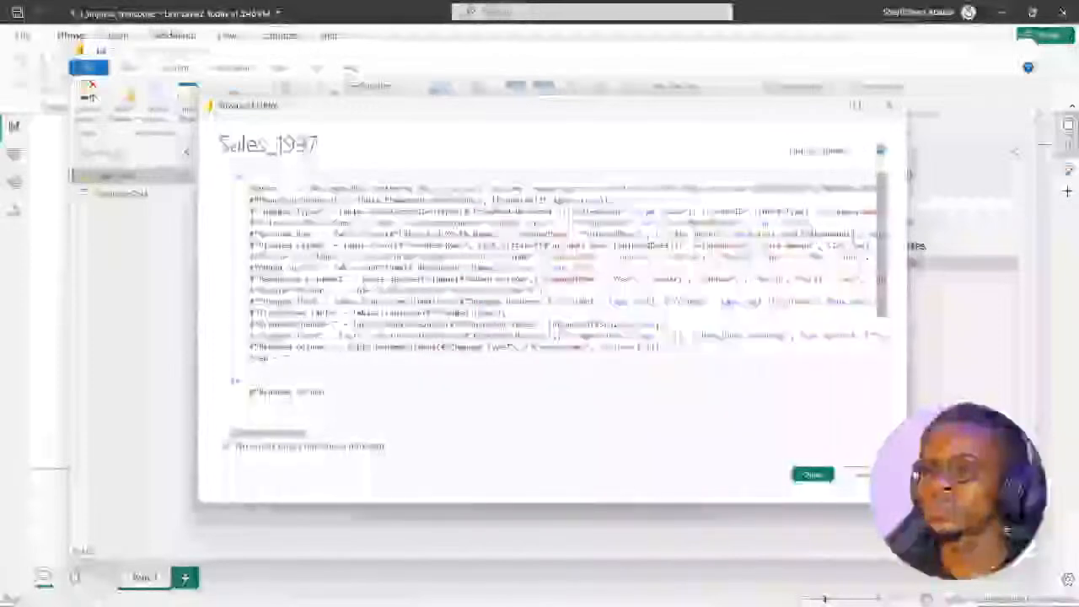
left_click_drag(294, 187, 856, 189)
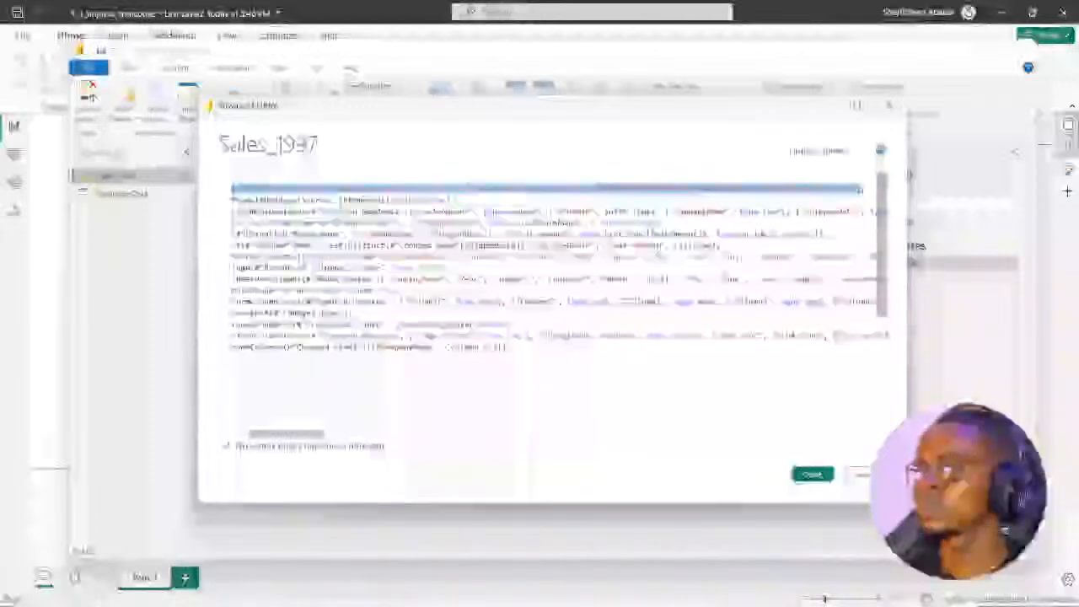
key("ctrl+v")
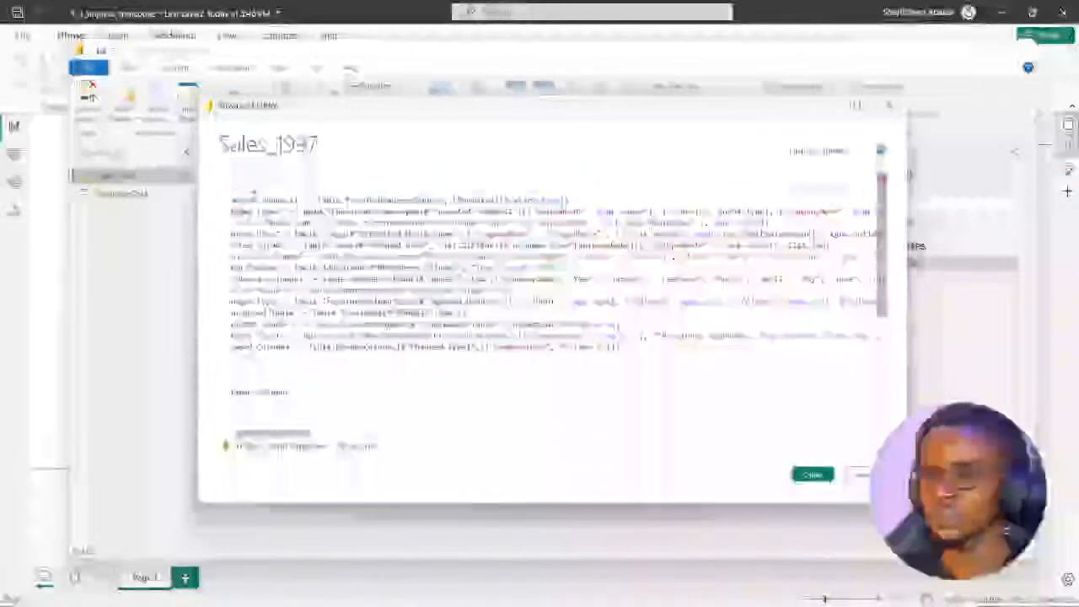
type("\"")
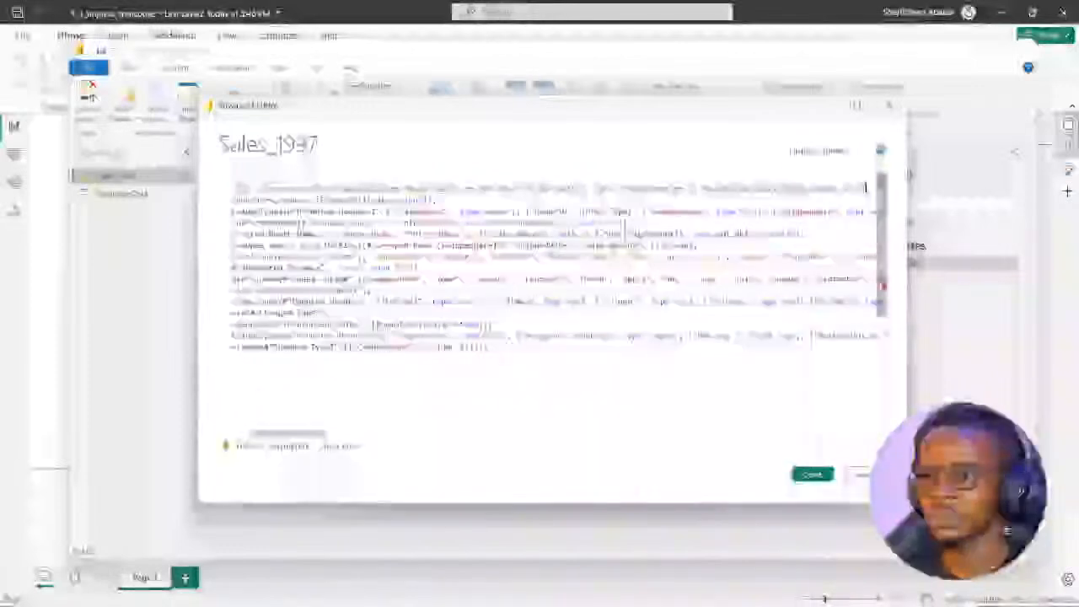
key("shift+alt+f")
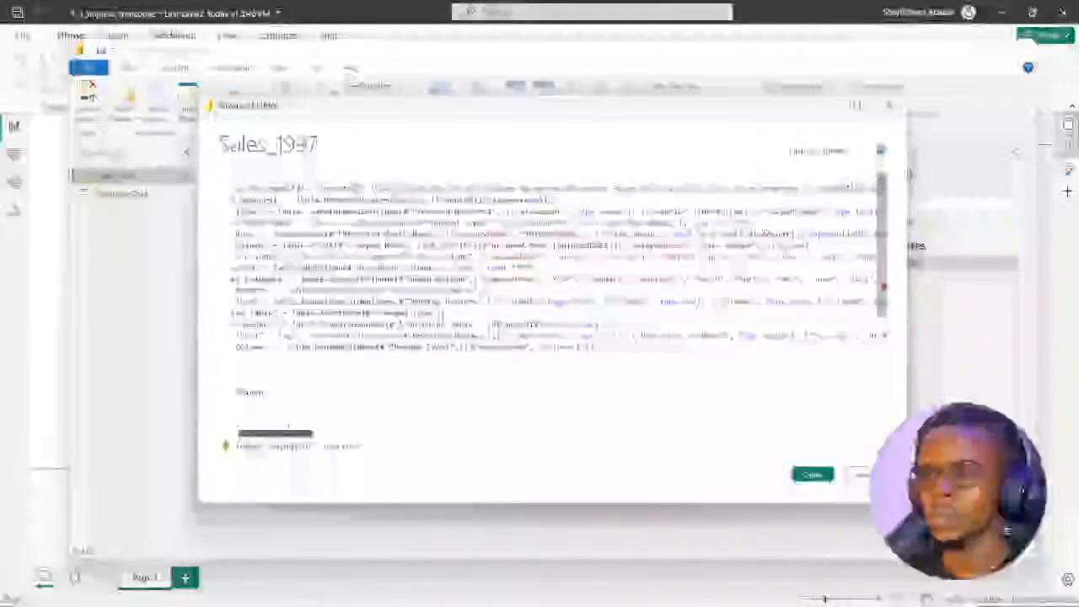
key("ctrl+z")
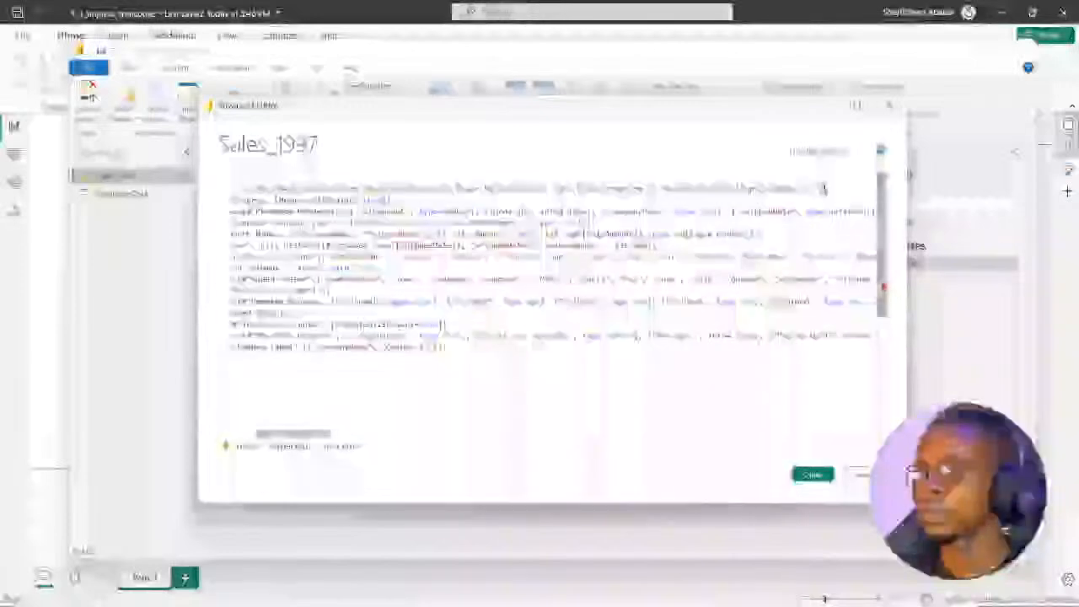
type(",")
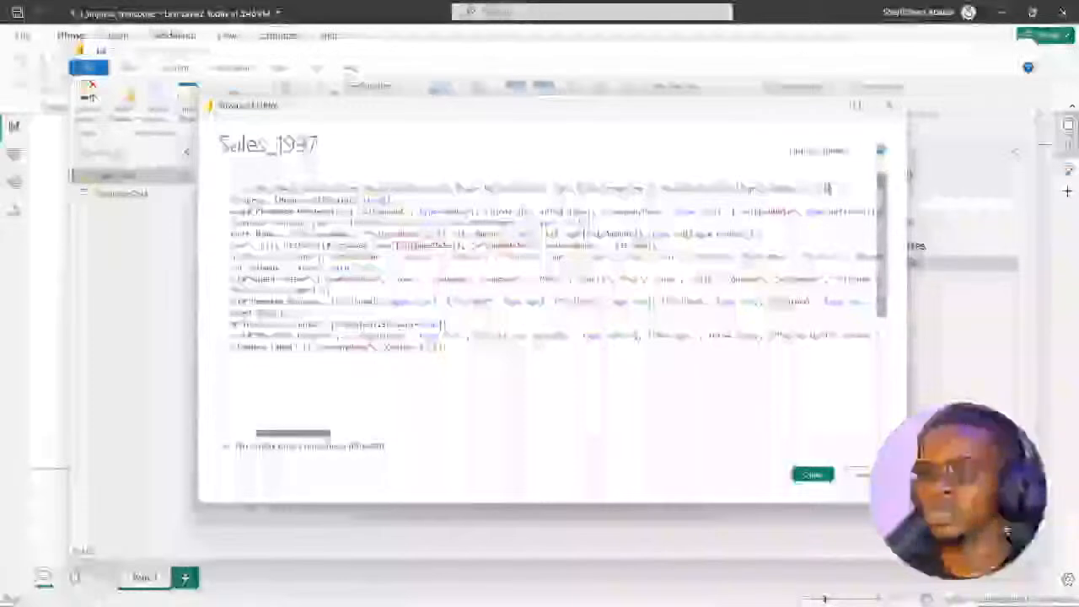
Change the file path on the Sales_1997 Source line from EmployeeData.csv to the Sales_1997 CSV file and apply the code.
mouse_move(293, 433)
left_mouse_down()
mouse_move(269, 434)
mouse_move(296, 433)
mouse_move(282, 435)
left_mouse_up()
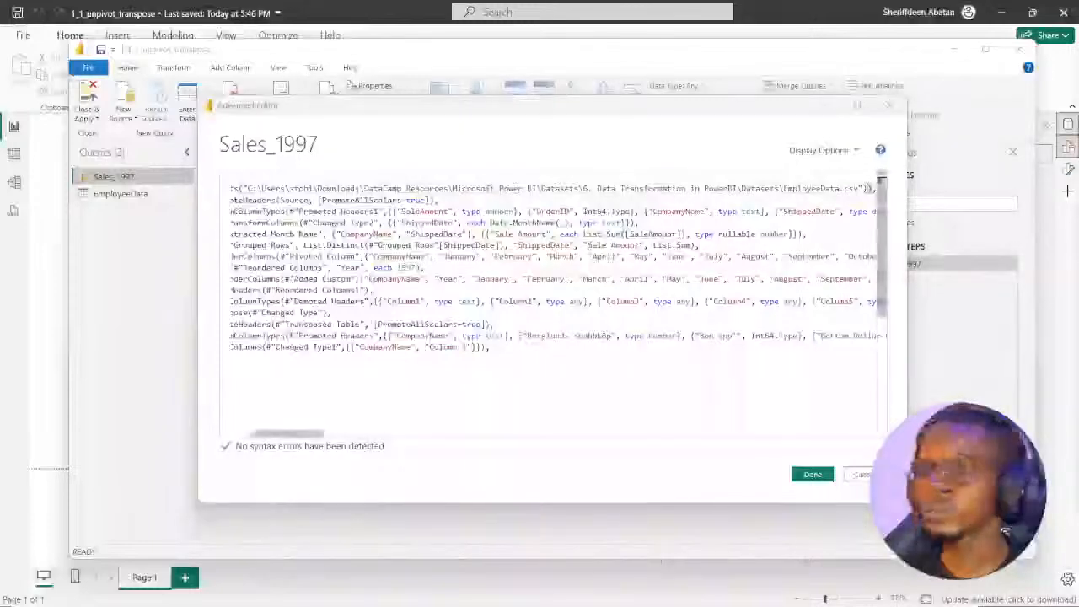
scroll(552, 270, "left", 2)
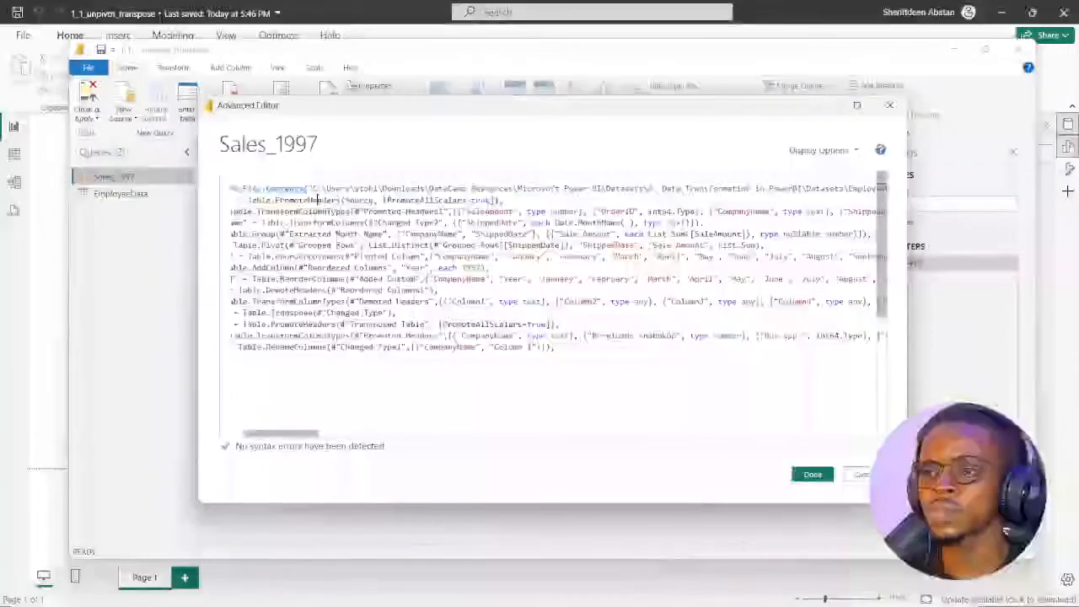
left_click(309, 189)
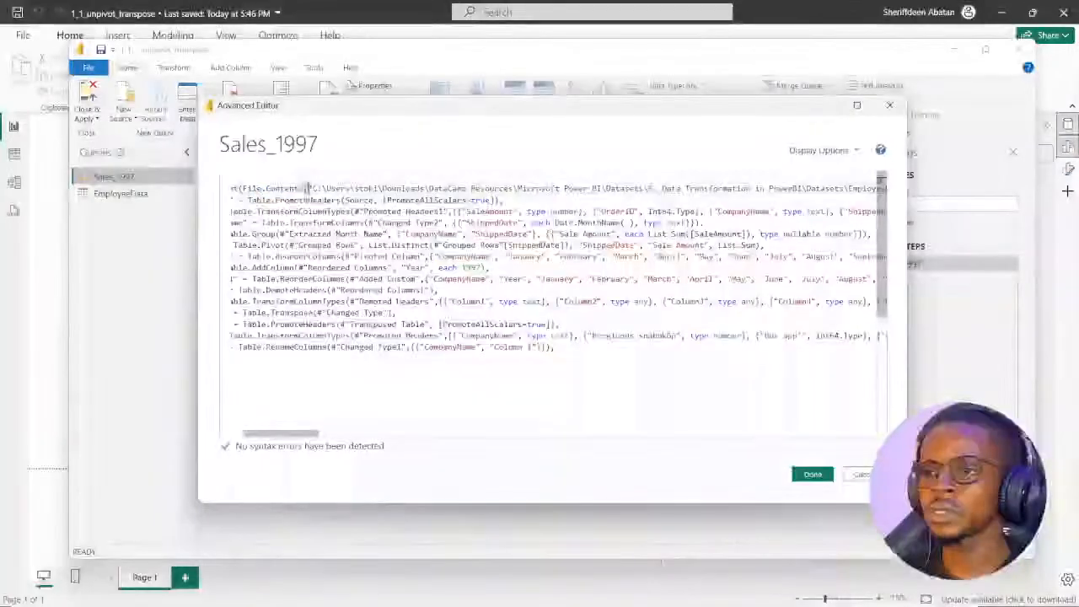
left_click_drag(278, 434, 285, 434)
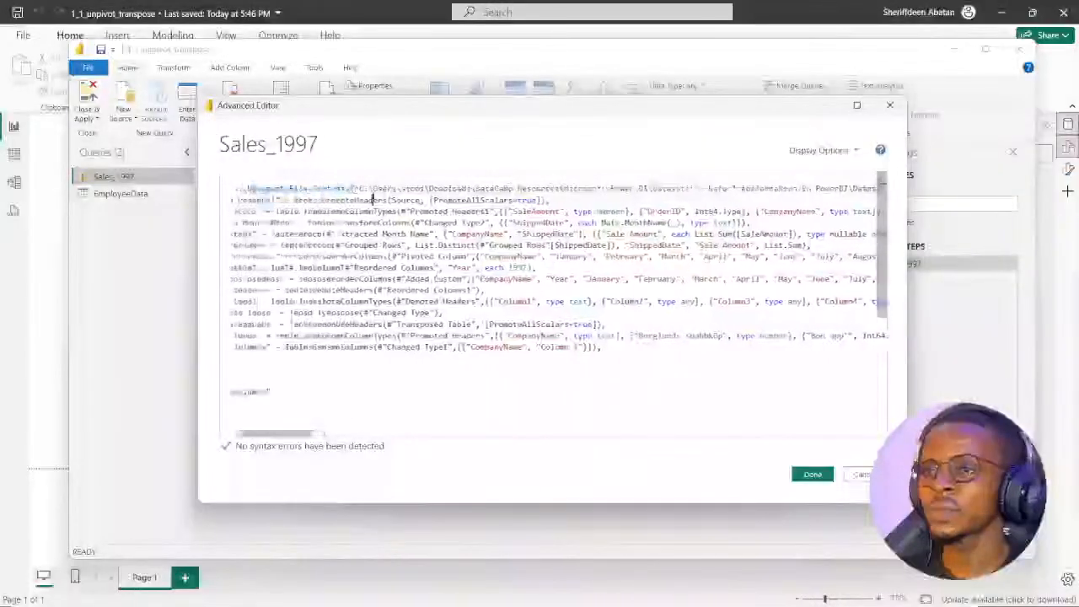
left_click_drag(277, 434, 285, 434)
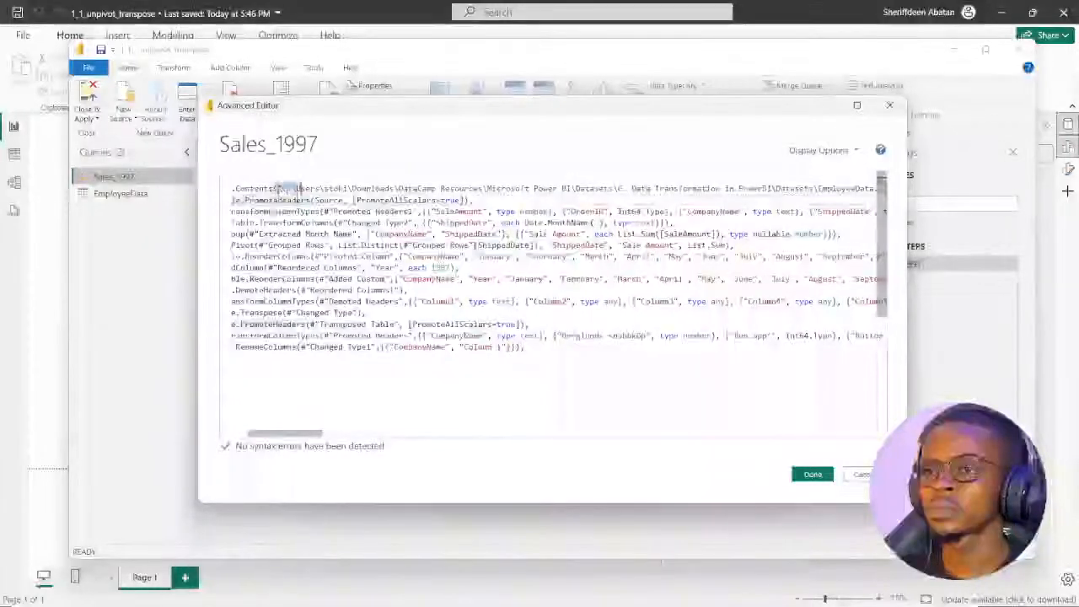
left_click_drag(296, 189, 851, 189)
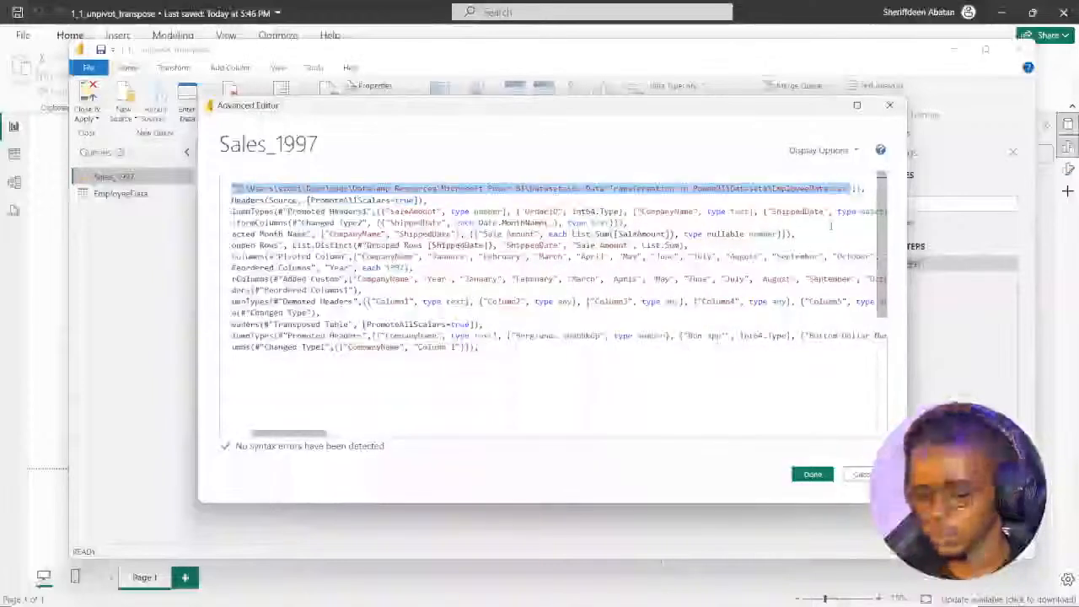
type("\"C:\\Users\\sheri\\Downloads\\Datacamp Resources\\Microsoft Power BI\\Datasets\\2. Data Transformation in PowerBI\\Datasets\\sales_1997.csv\"")
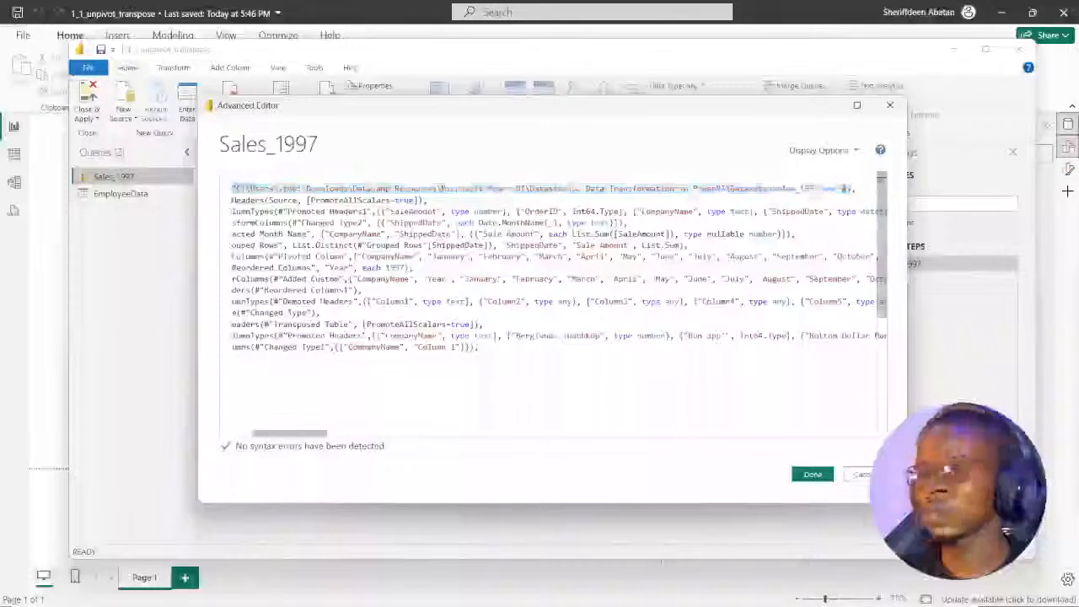
mouse_move(304, 434)
left_mouse_down()
mouse_move(281, 435)
mouse_move(310, 436)
left_mouse_up()
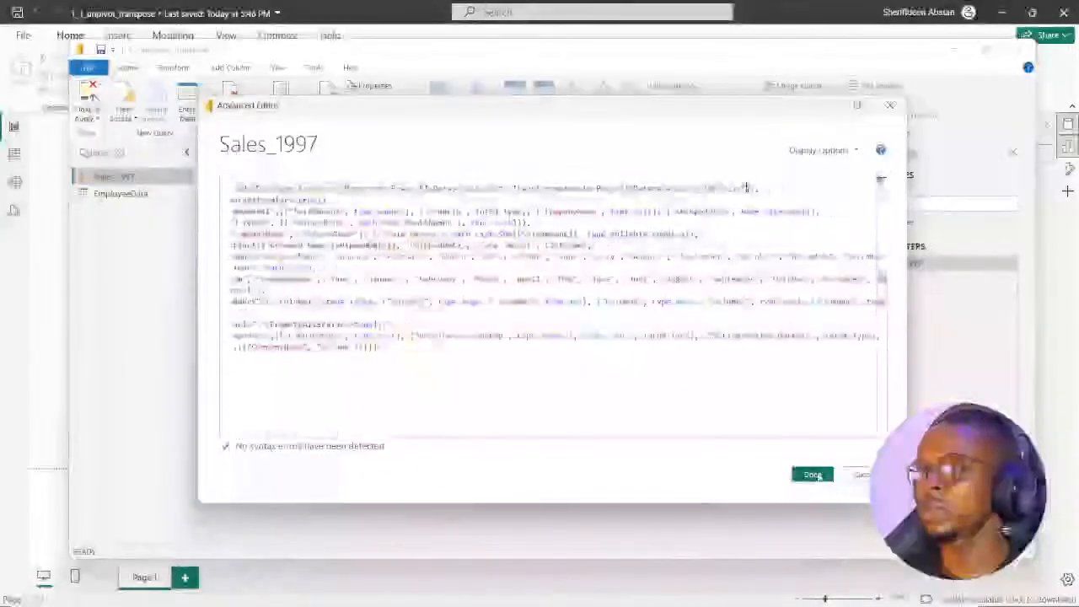
left_click(813, 475)
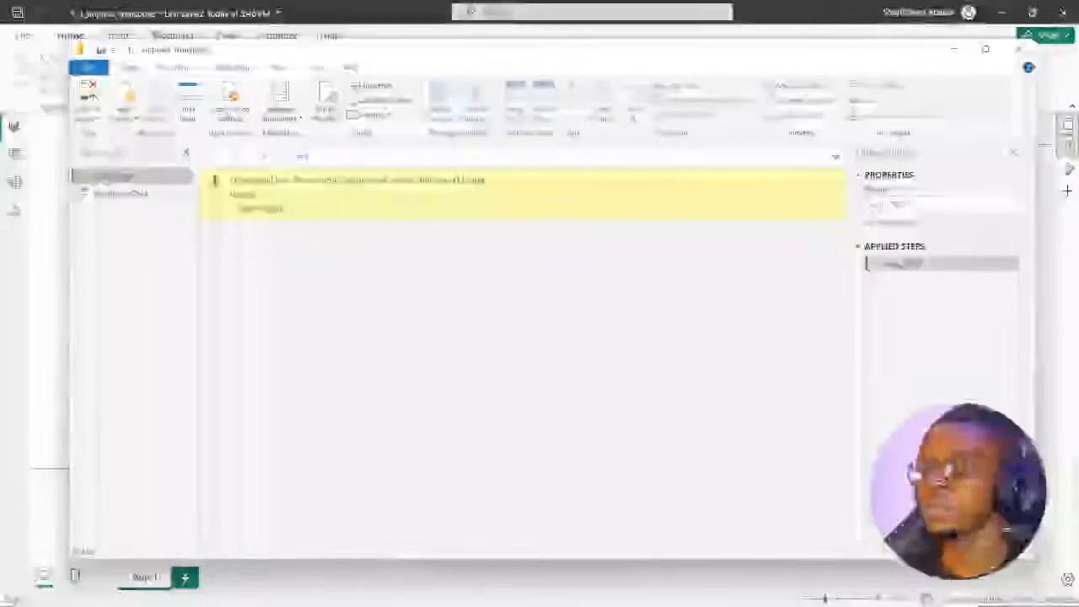
Delete the Sales_1997 query.
right_click(142, 180)
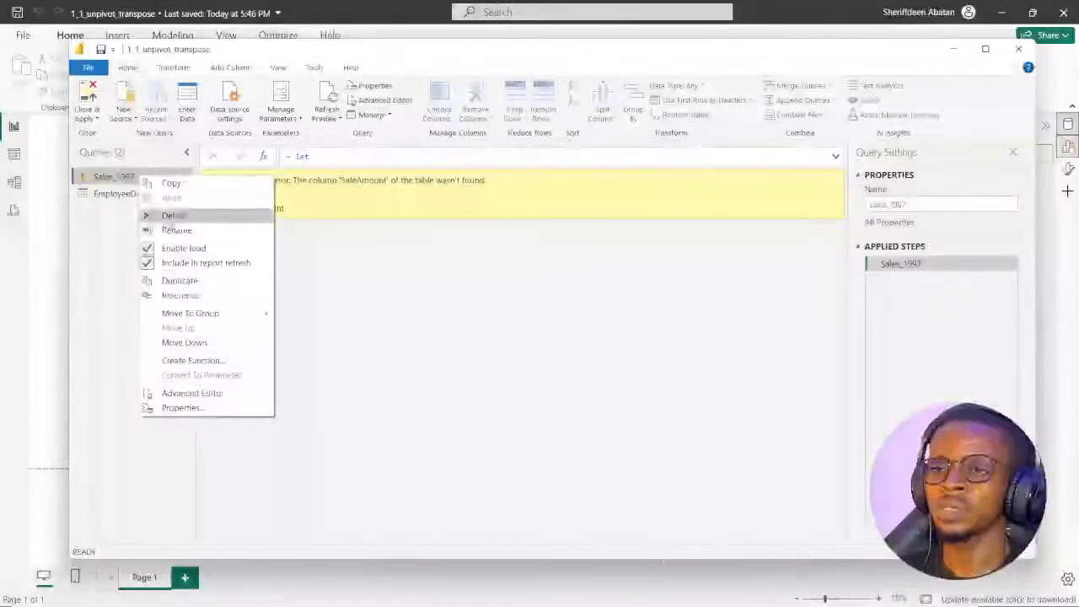
left_click(174, 216)
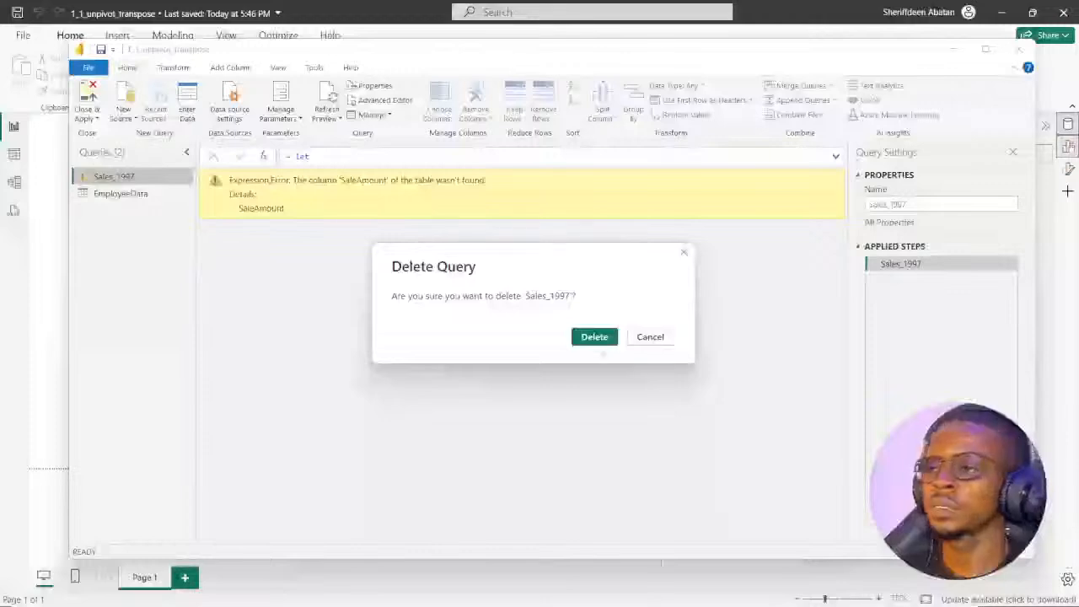
left_click(590, 339)
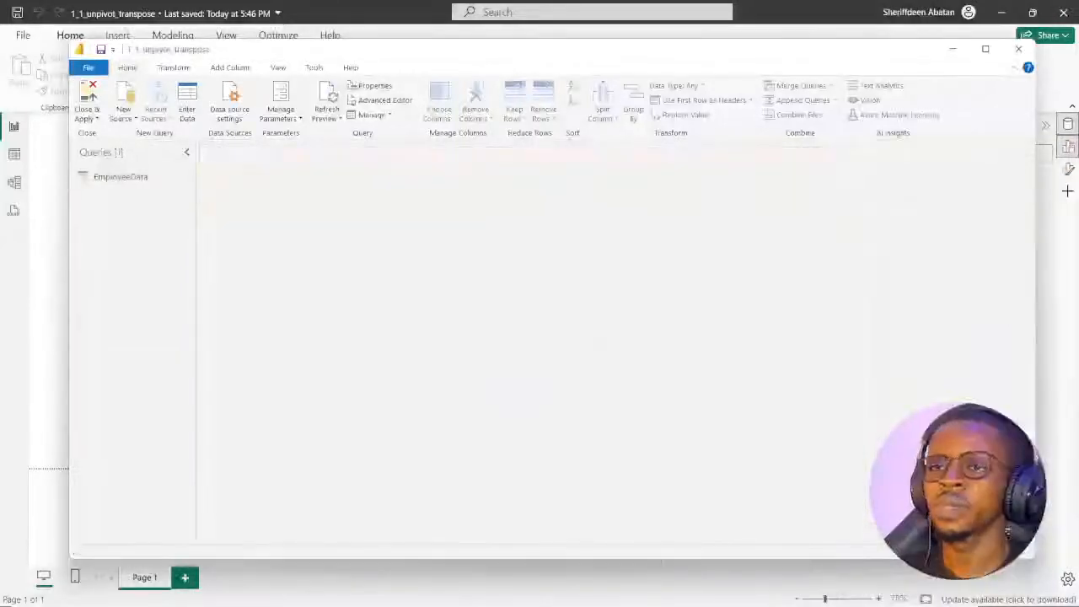
Import Sales_1997.csv as a new Text/CSV query from the DataCamp Resources dataset folder for 6. Data Transformation in PowerBI, keeping the comma delimiter.
left_click(136, 120)
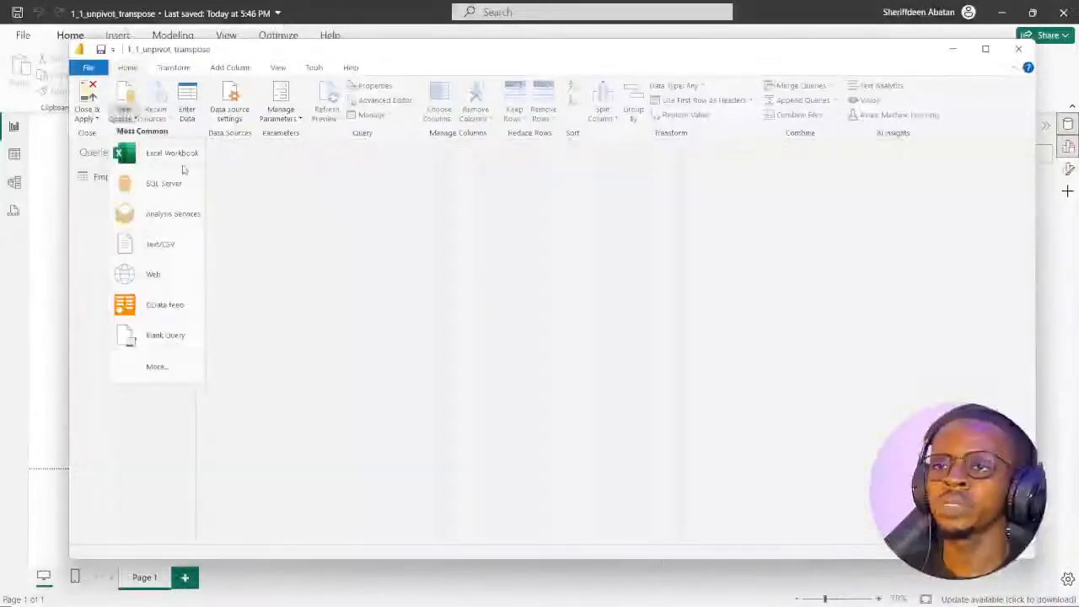
left_click(152, 243)
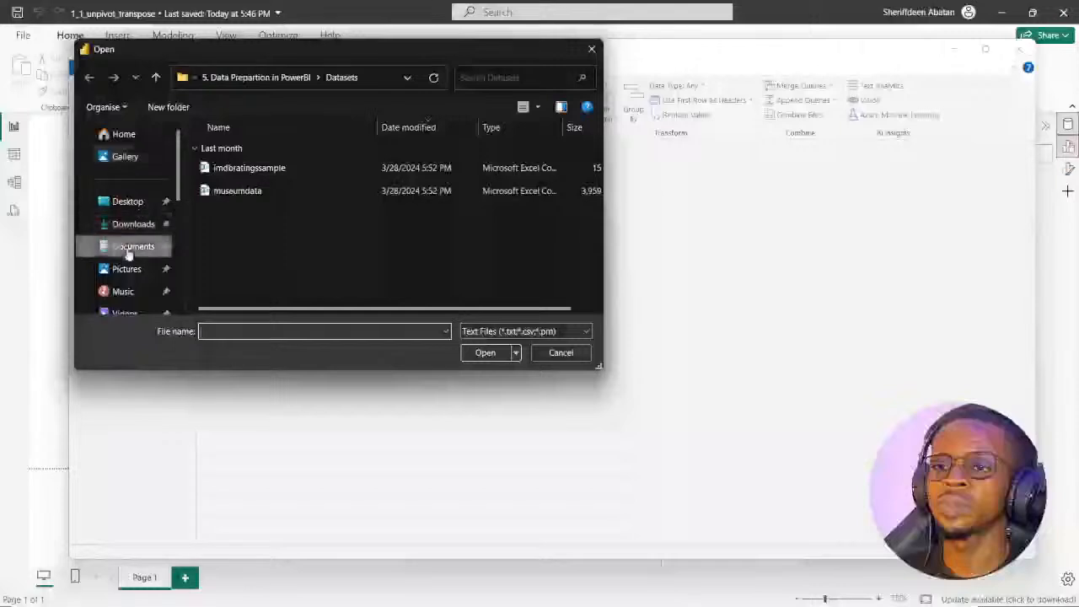
left_click(132, 224)
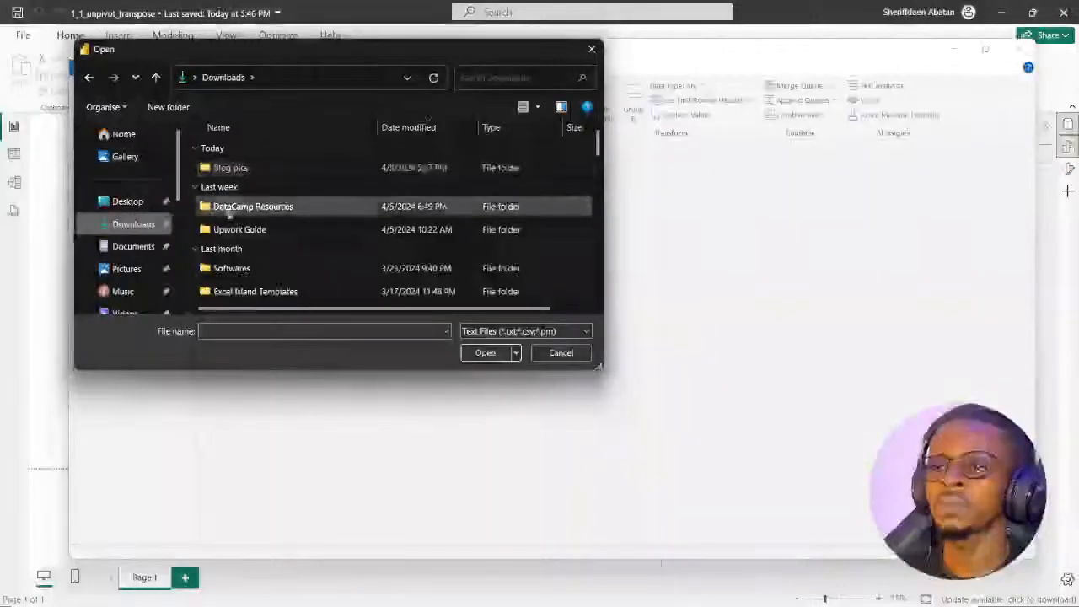
double_click(223, 207)
double_click(257, 170)
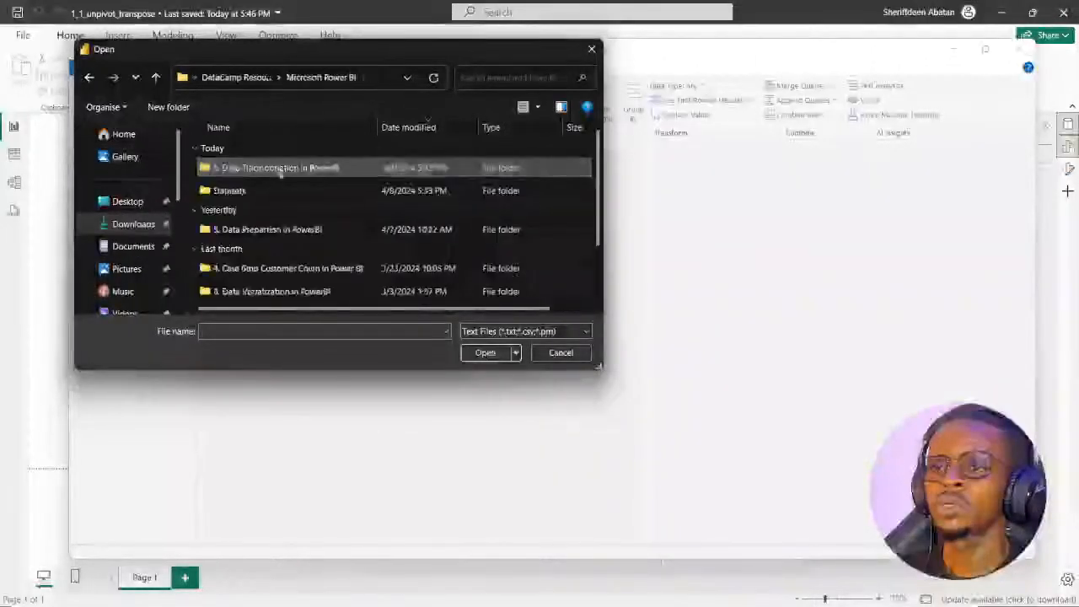
double_click(238, 192)
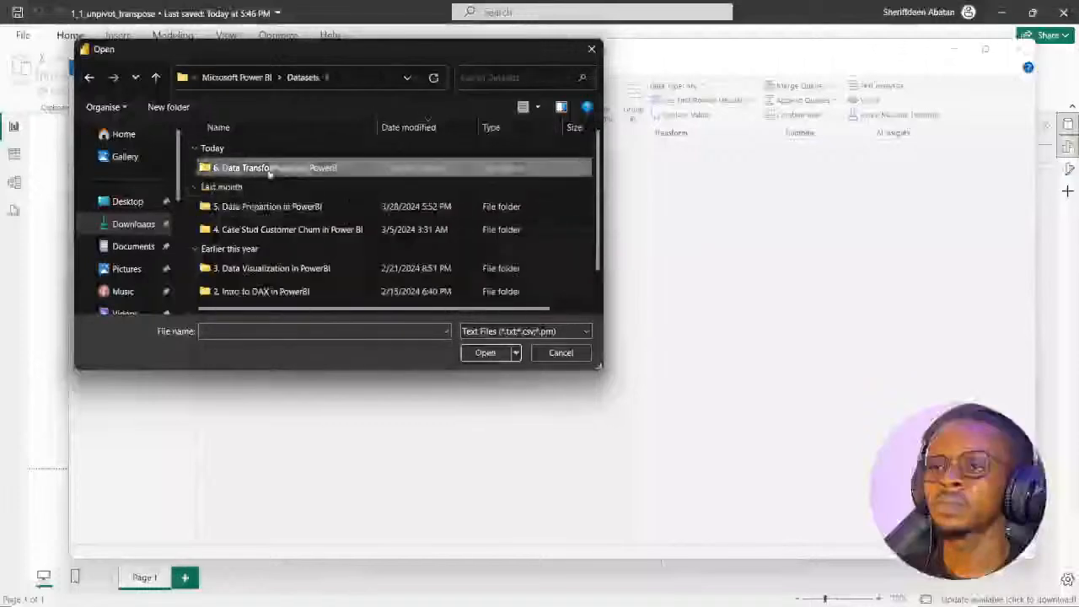
double_click(265, 168)
double_click(245, 194)
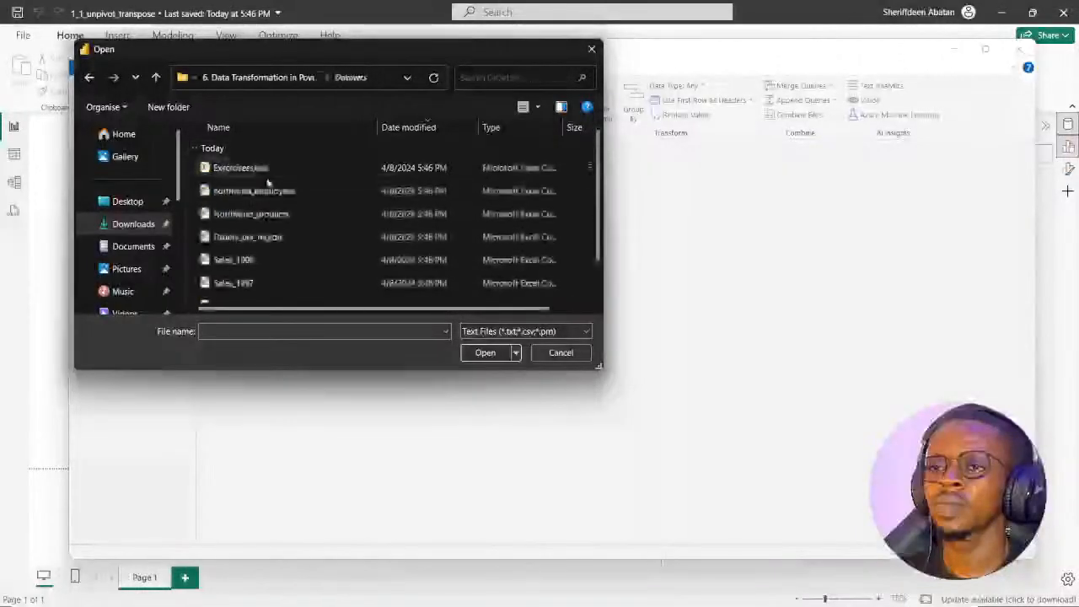
left_click(241, 286)
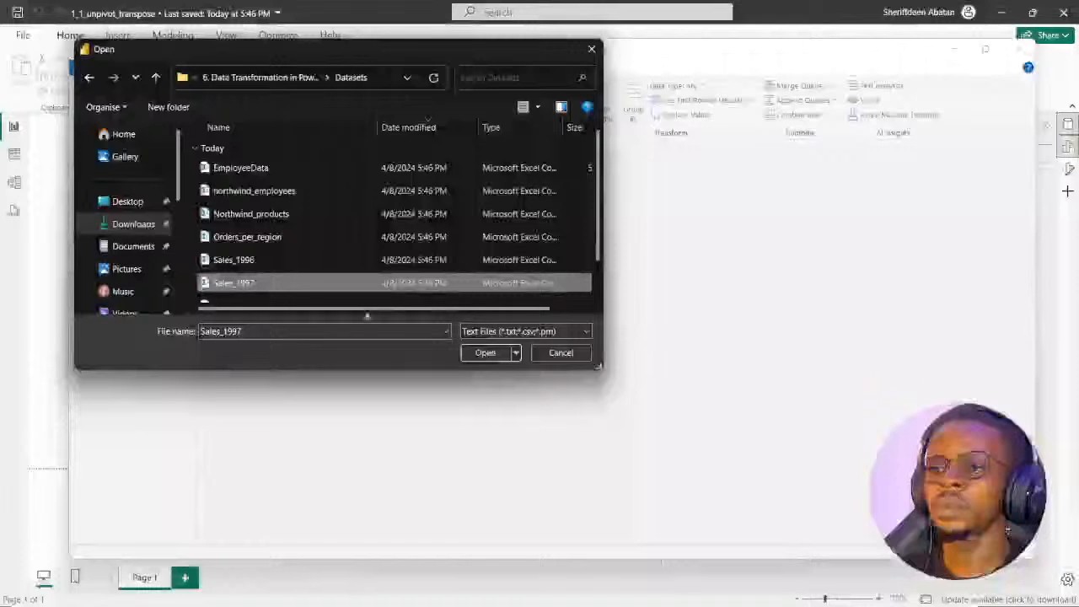
left_click(489, 352)
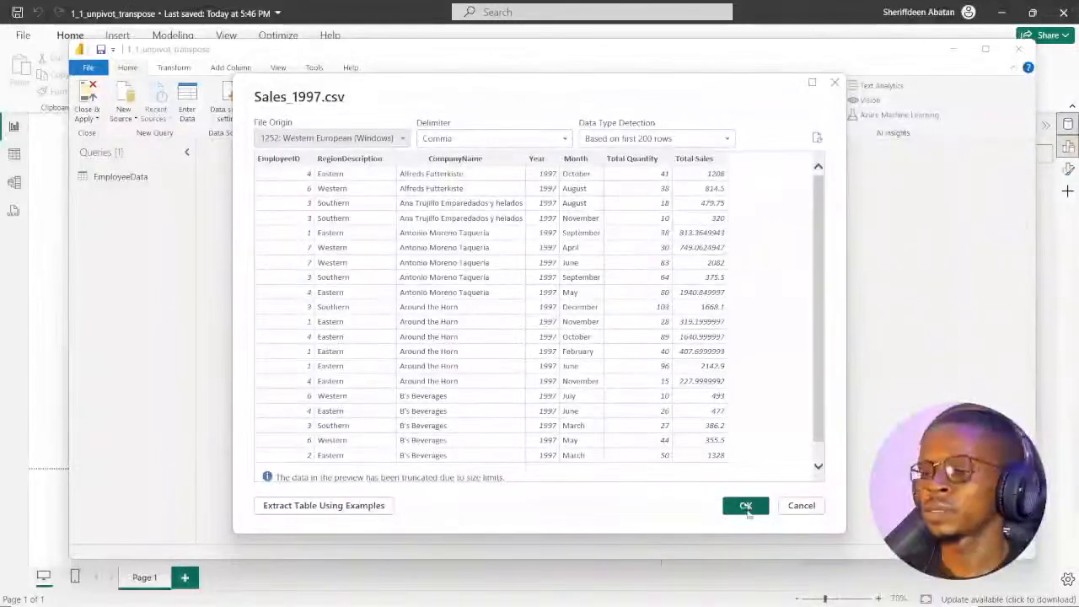
left_click(746, 509)
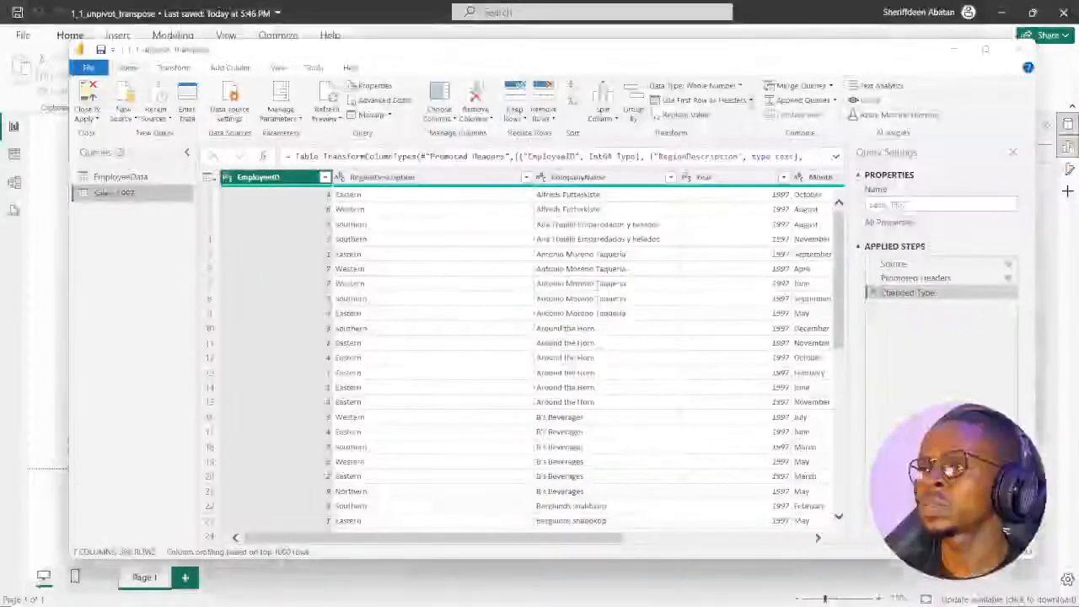
Use the column headers of the Sales_1997 query as the first row and transpose the table.
left_click(750, 100)
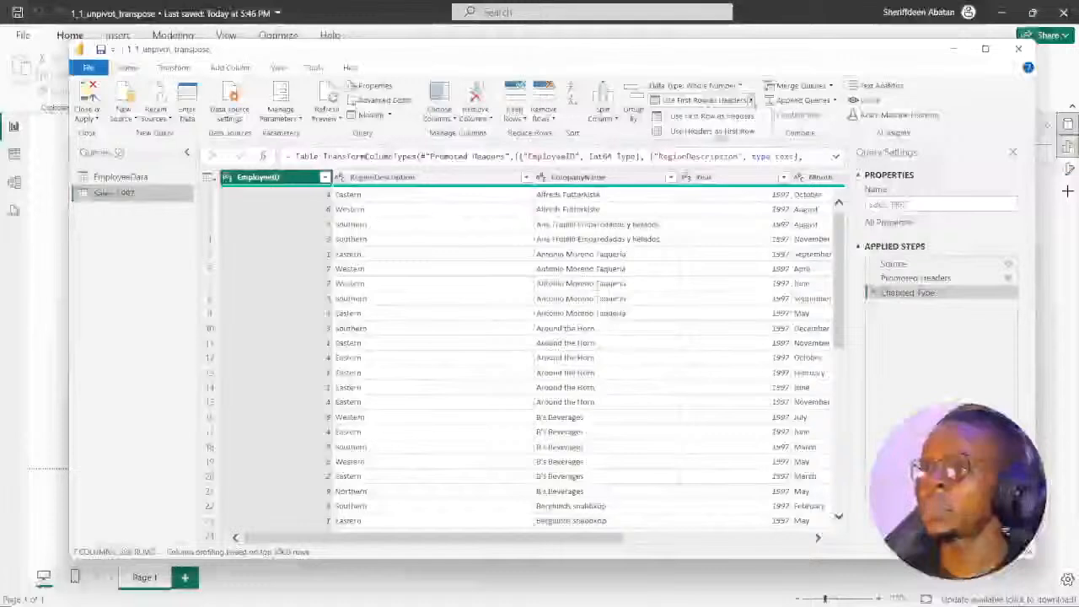
left_click(713, 132)
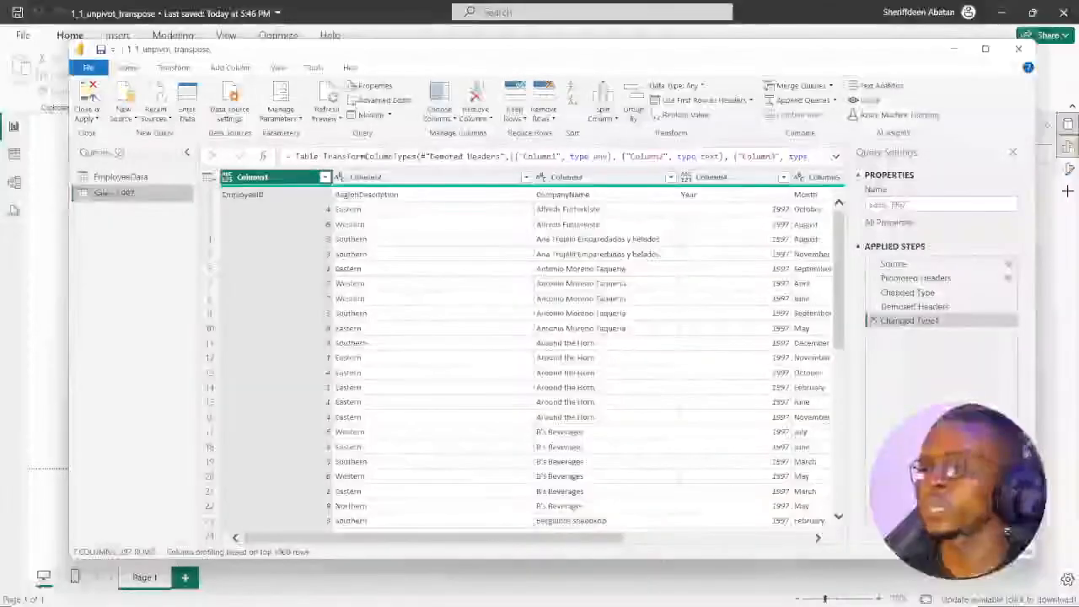
mouse_move(414, 538)
left_mouse_down()
mouse_move(609, 535)
mouse_move(413, 534)
left_mouse_up()
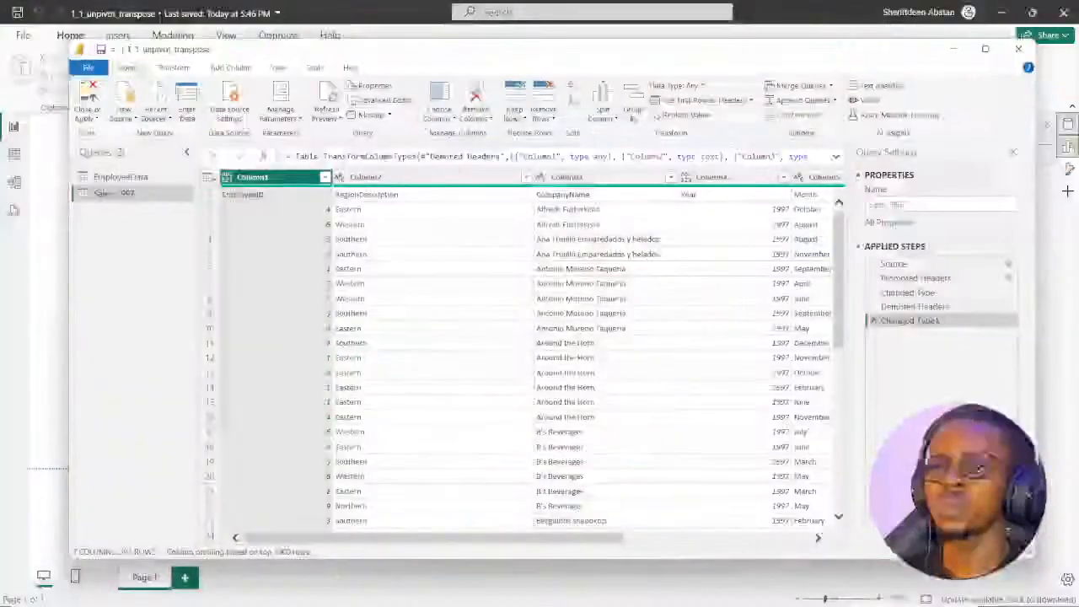
left_click(172, 68)
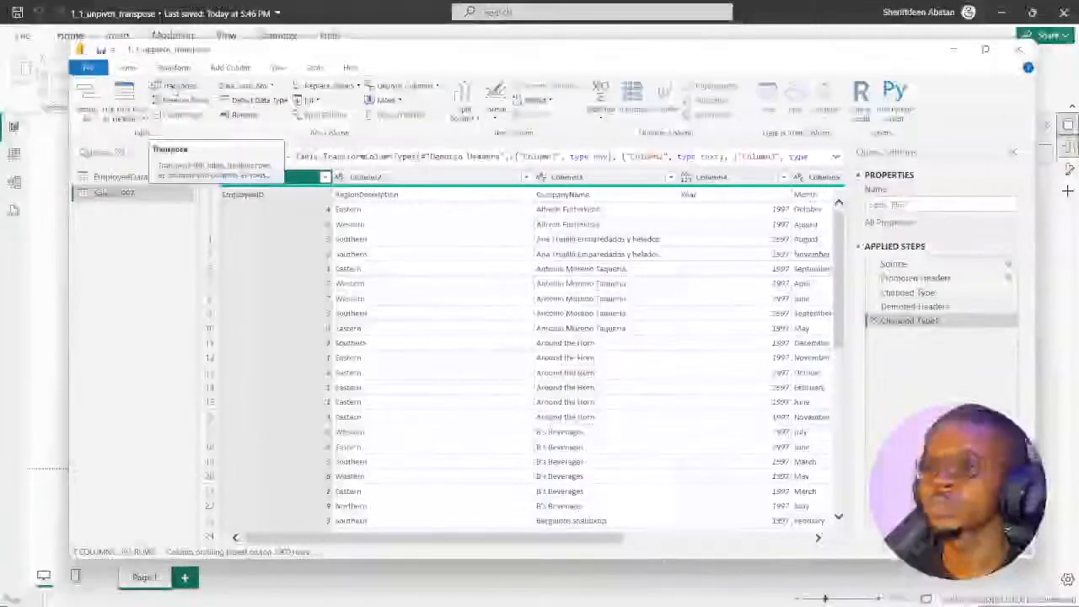
left_click(177, 86)
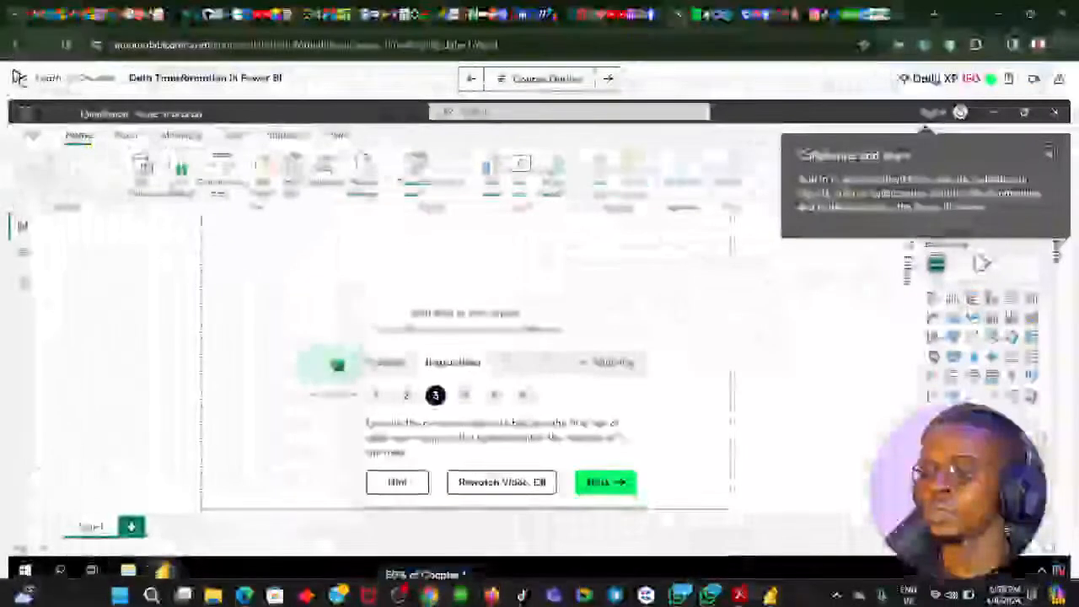
Advance the DataCamp exercise to instruction 4 and compare it with the transposed Sales_1997 table in Power Query.
left_click(600, 484)
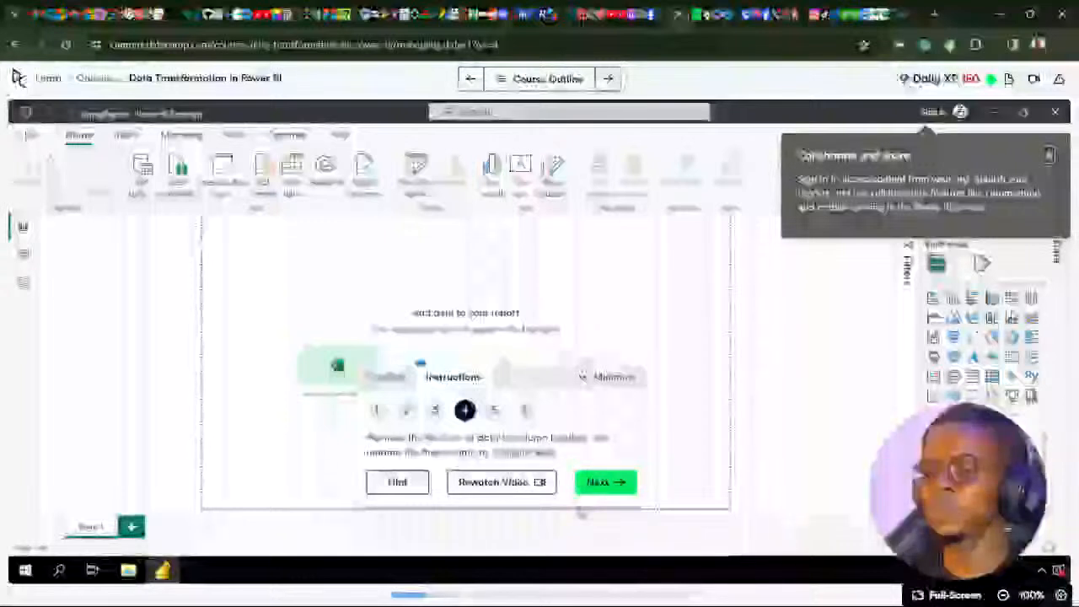
mouse_move(439, 604)
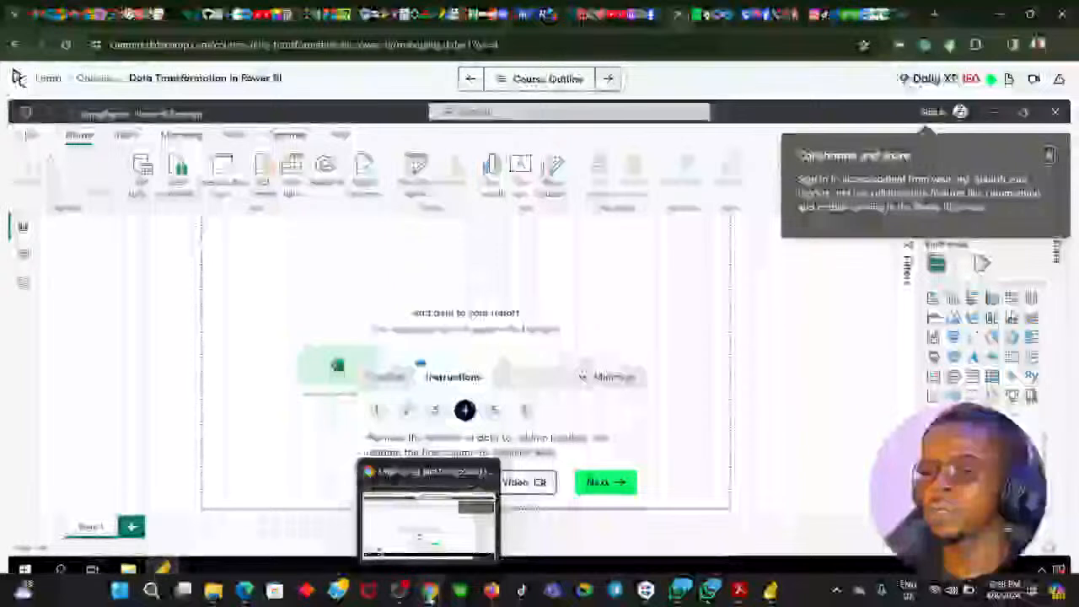
left_click(431, 593)
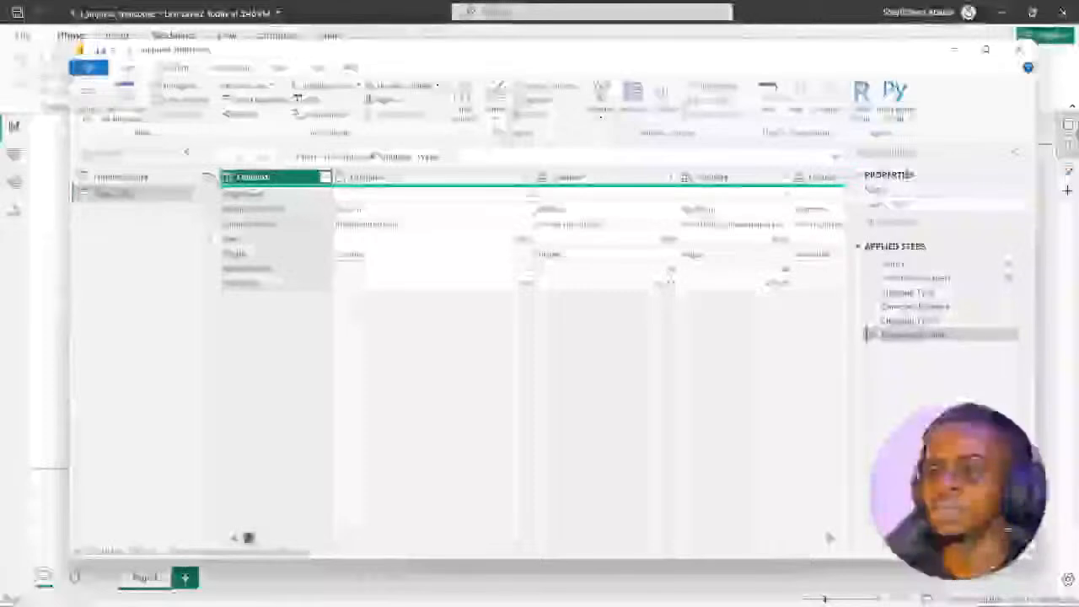
left_click_drag(250, 538, 248, 538)
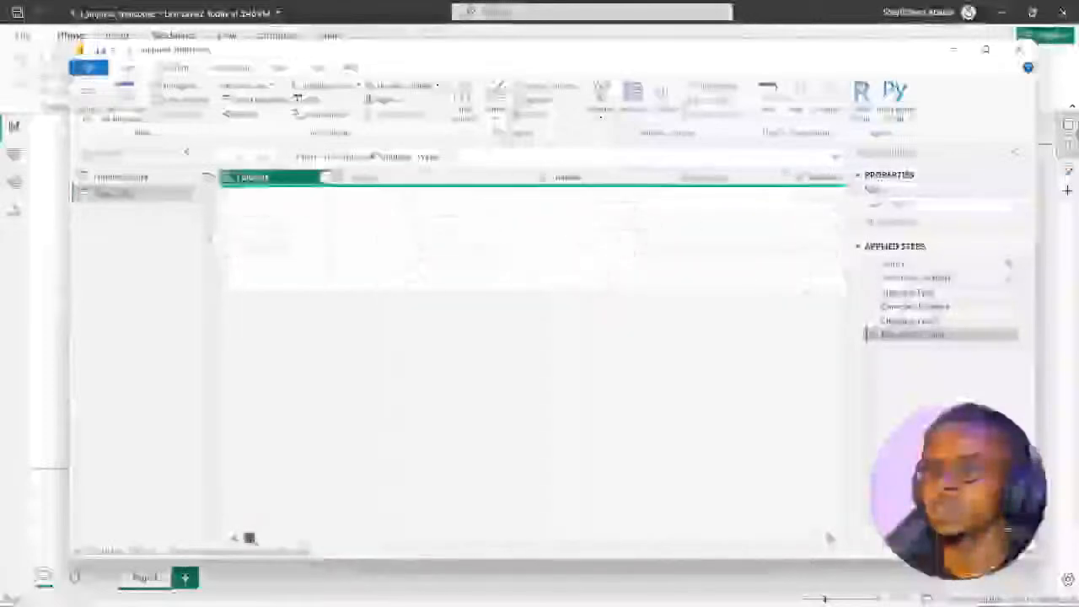
left_click(430, 590)
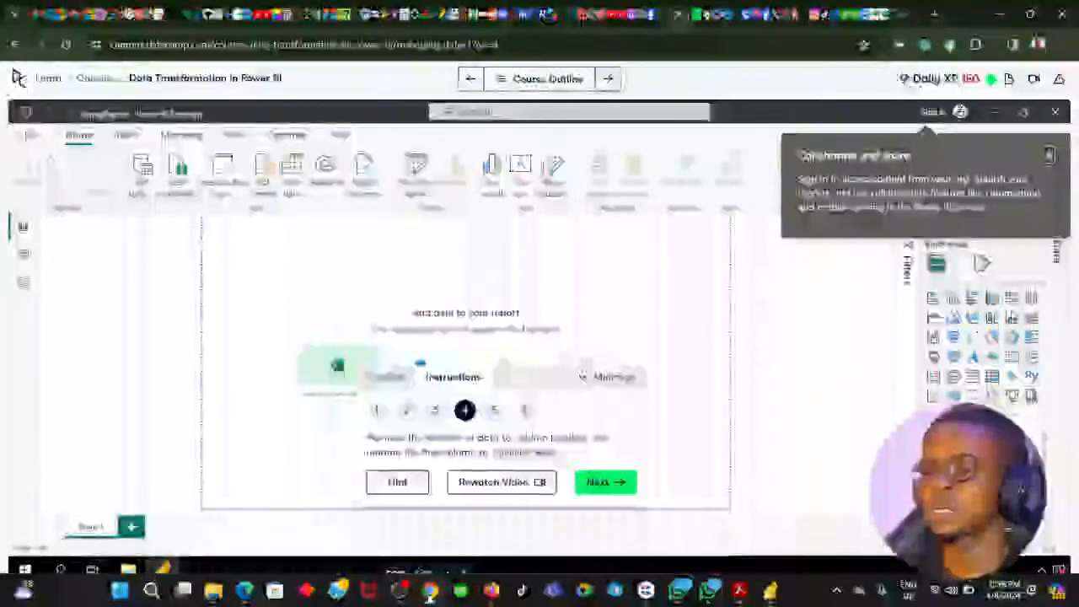
left_click(430, 592)
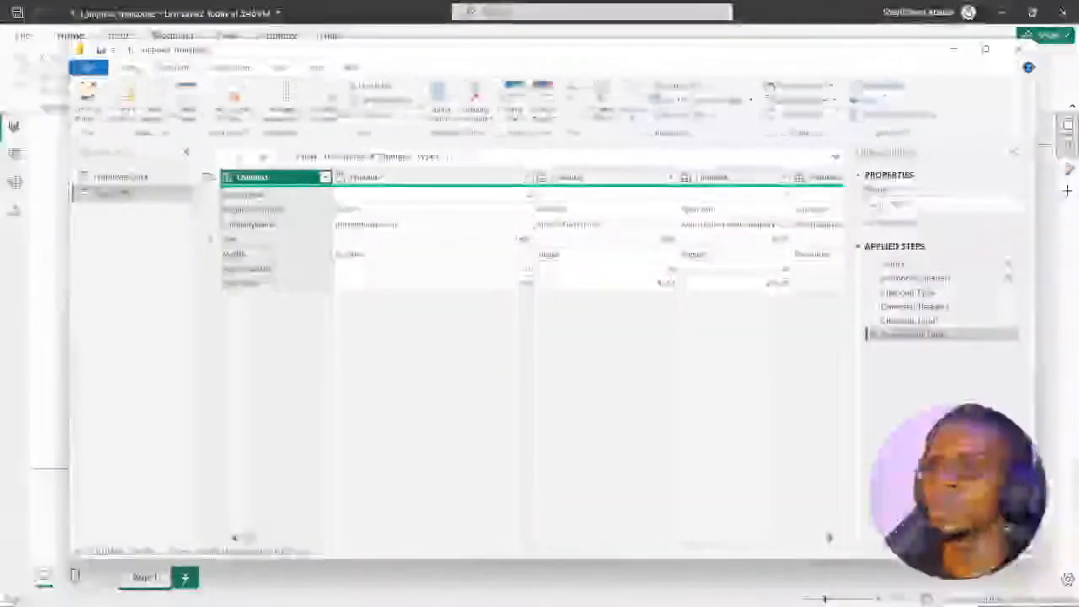
Promote the first row of Sales_1997 to headers and rename the EmployeeID column to Company Name.
left_click(709, 100)
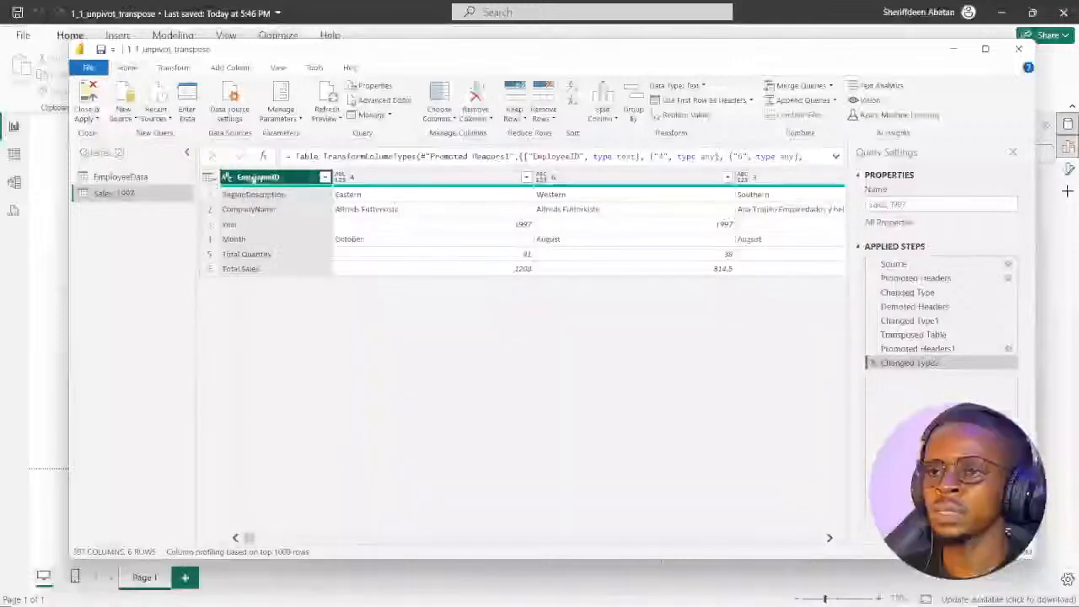
double_click(251, 178)
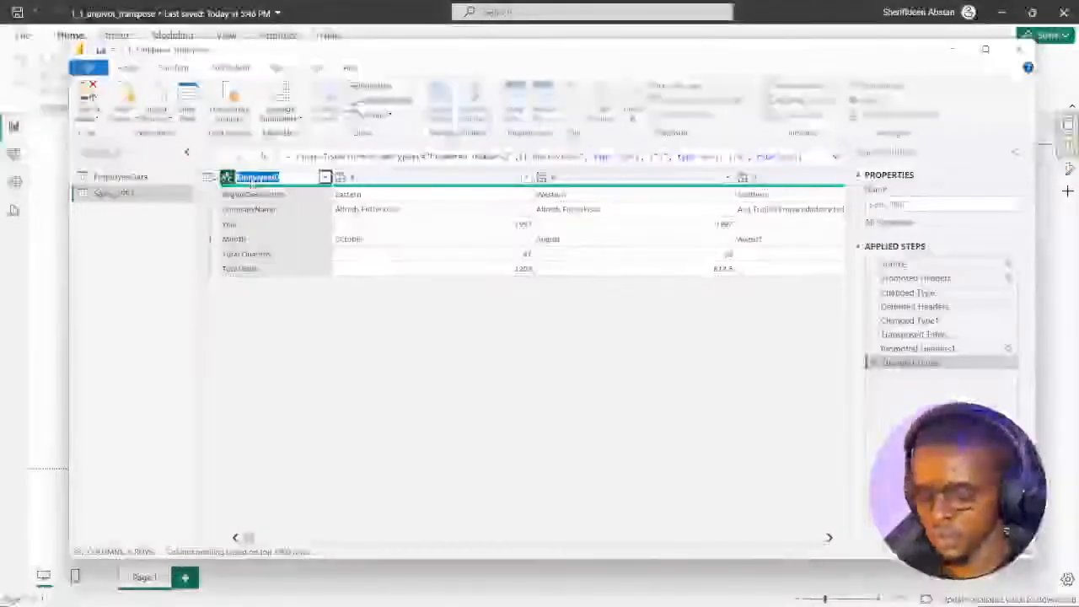
type("Emp")
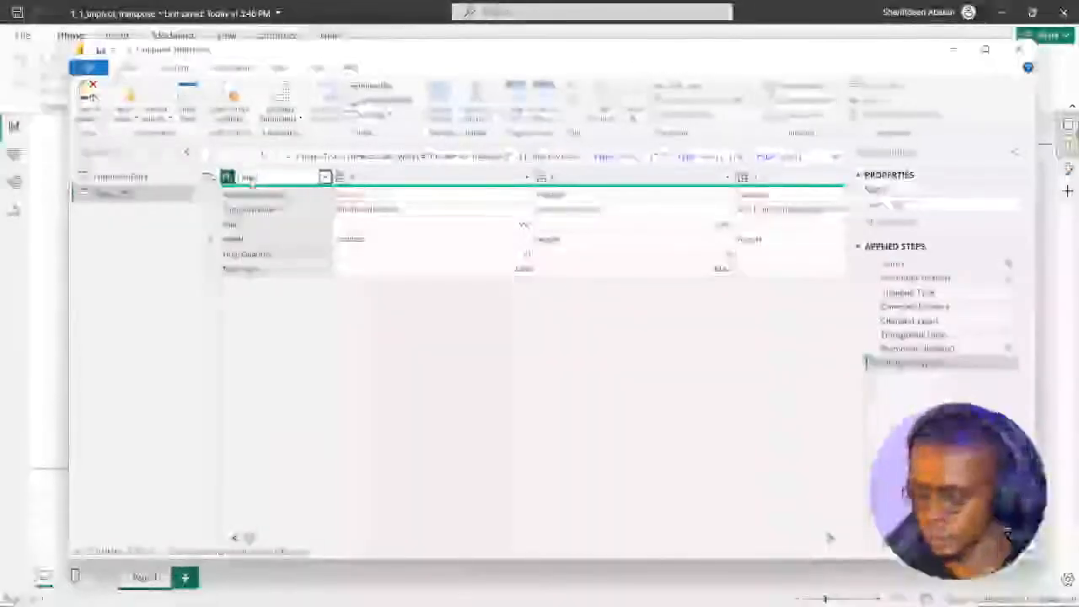
type("loyee N")
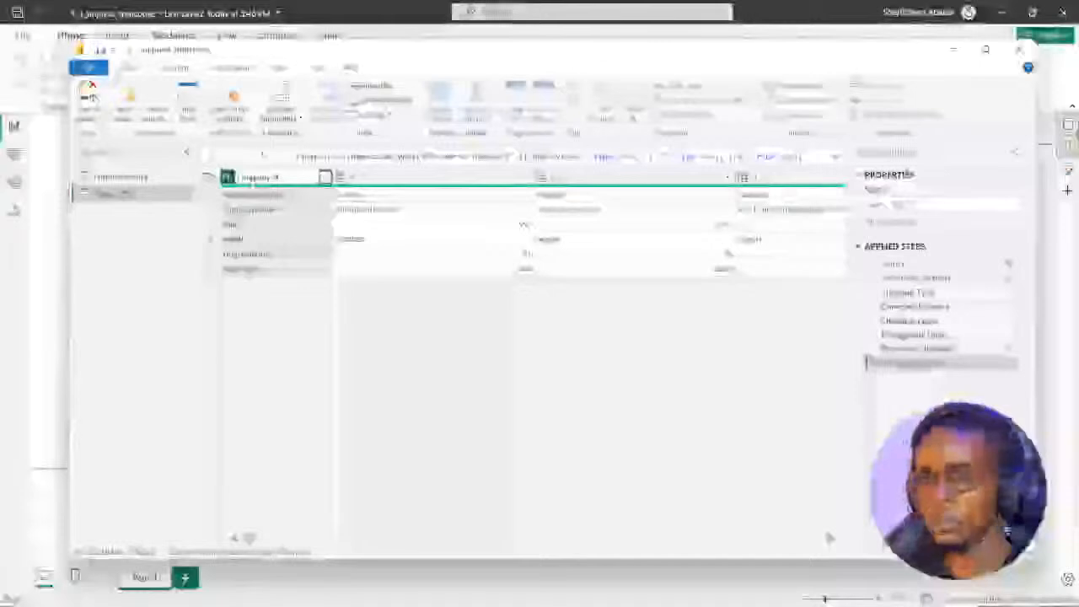
type(" ID")
key("Return")
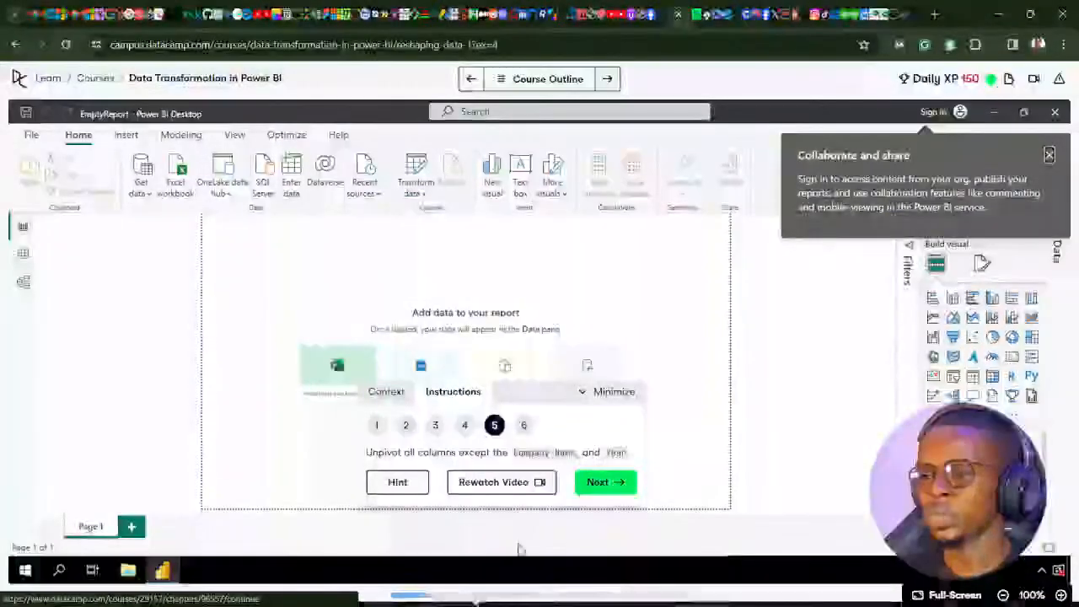
Switch from the DataCamp exercise to Power Query and delete the Sales_1997 applied steps from Renamed Columns back through Demoted Headers.
mouse_move(620, 604)
left_click(771, 592)
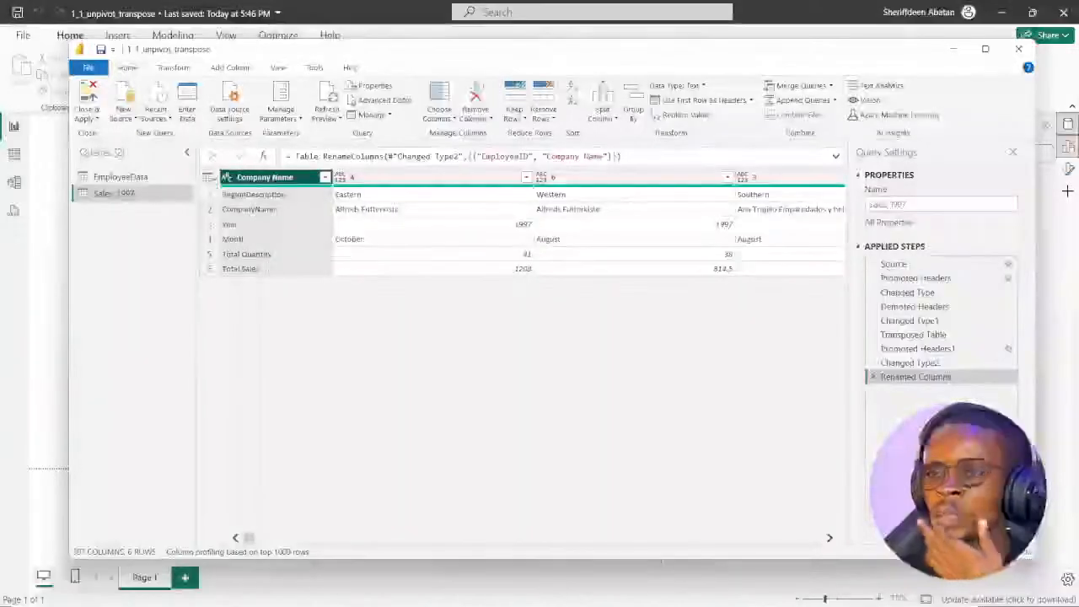
left_click_drag(249, 538, 295, 541)
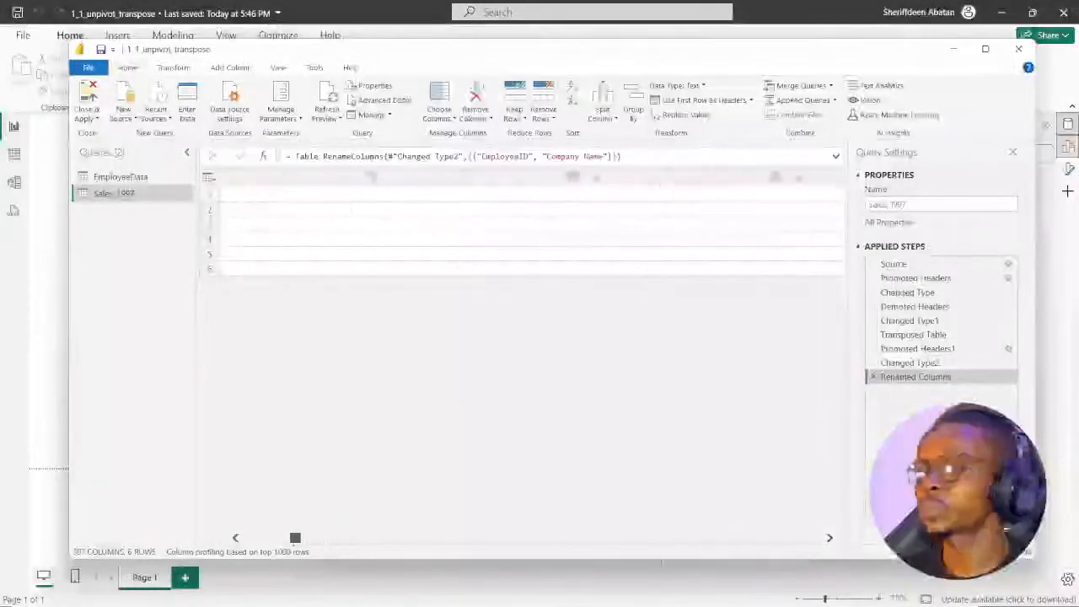
left_click(873, 377)
left_click(874, 363)
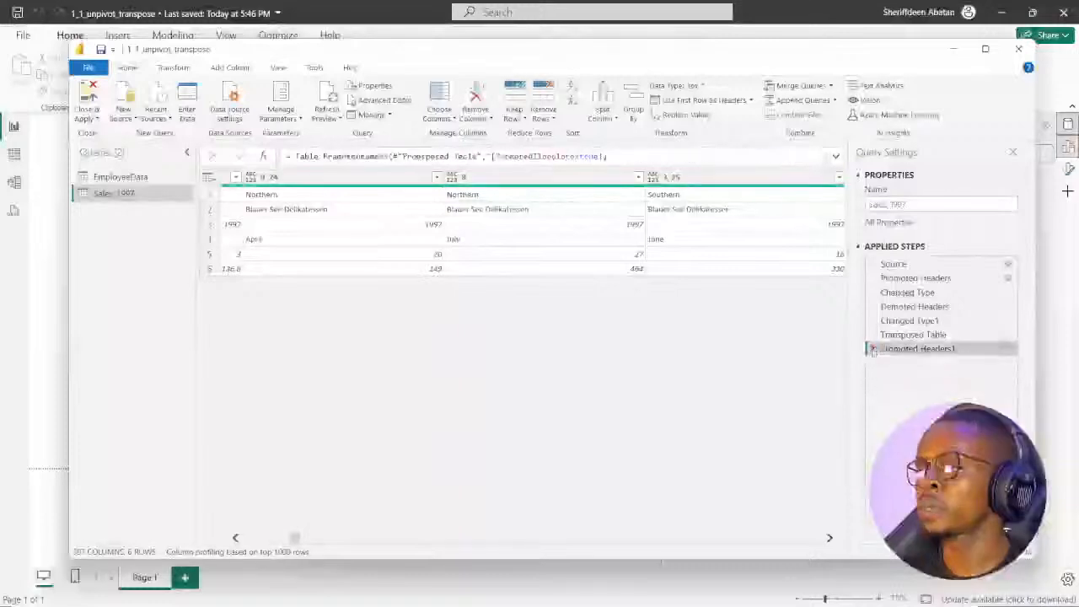
left_click(874, 349)
left_click(874, 334)
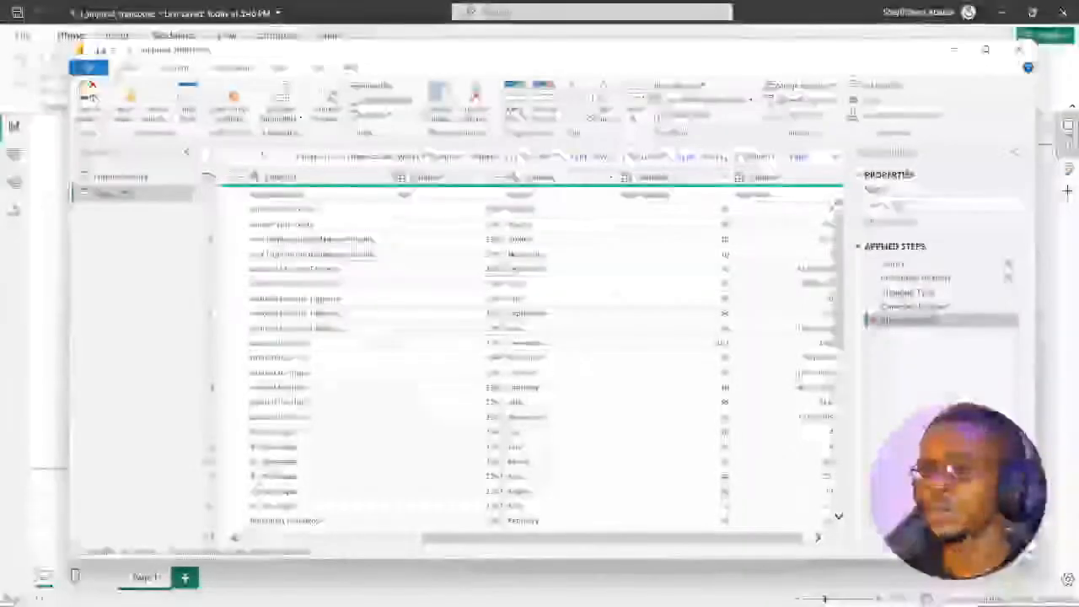
left_click(874, 320)
left_click(873, 306)
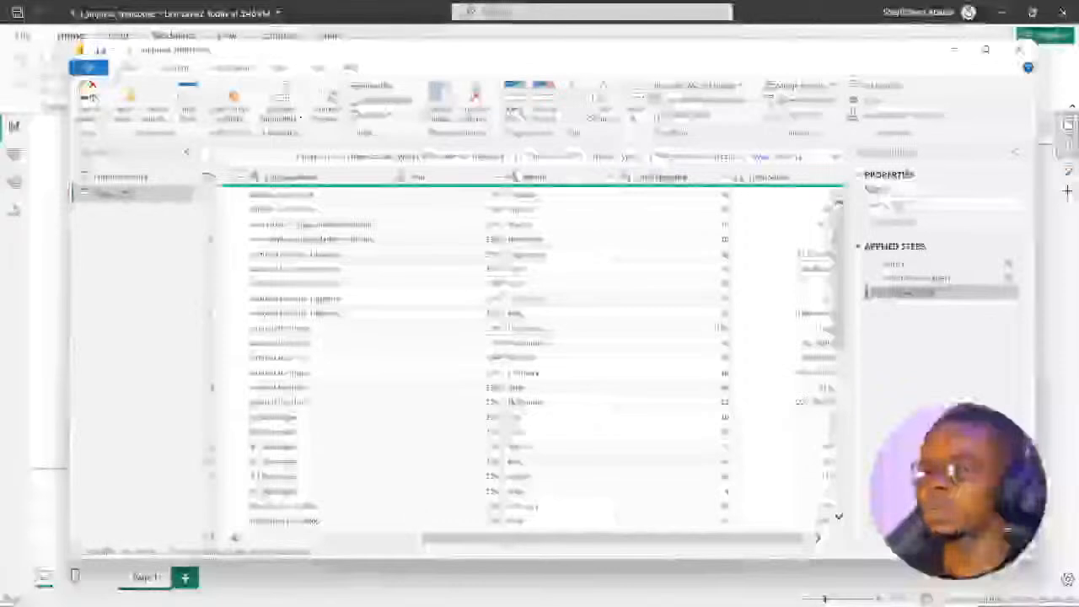
Examine the columns of the Sales_1997 table and open the EmployeeData query for comparison.
left_click_drag(590, 538, 411, 538)
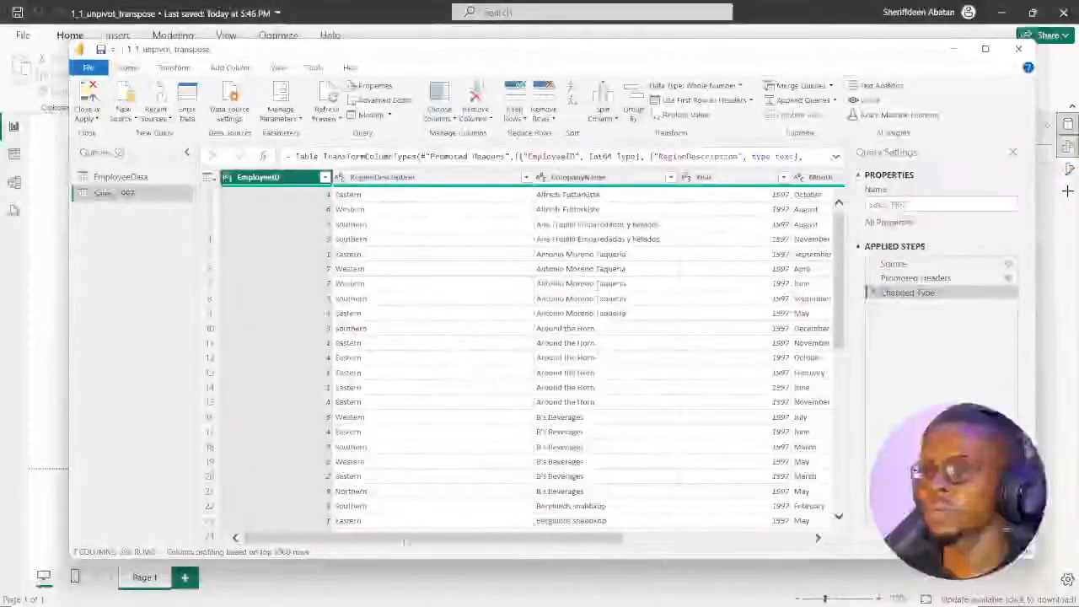
left_click_drag(406, 543, 594, 540)
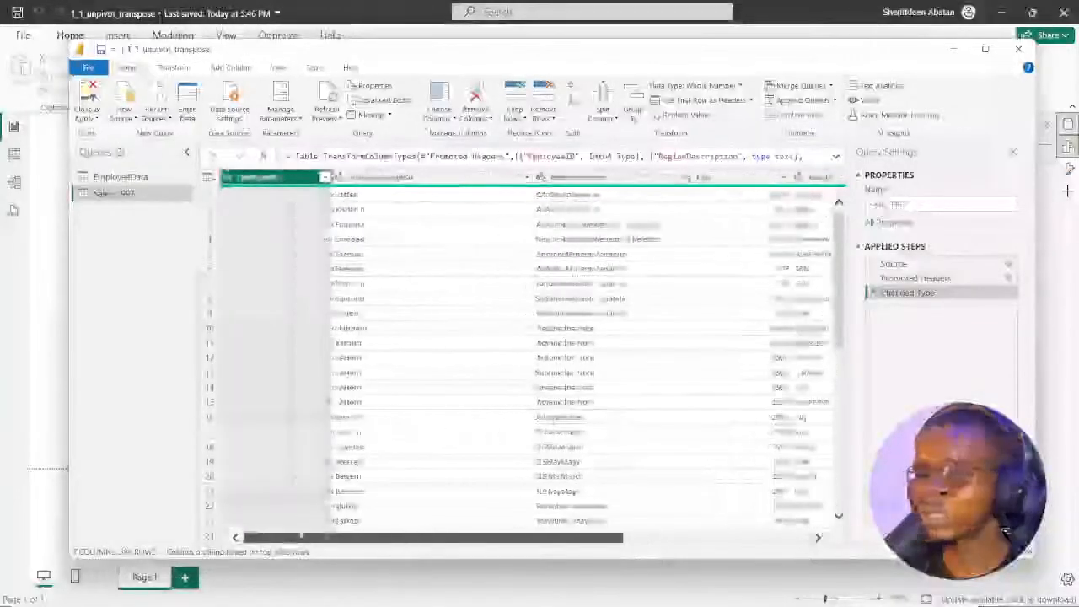
left_click_drag(716, 537, 530, 537)
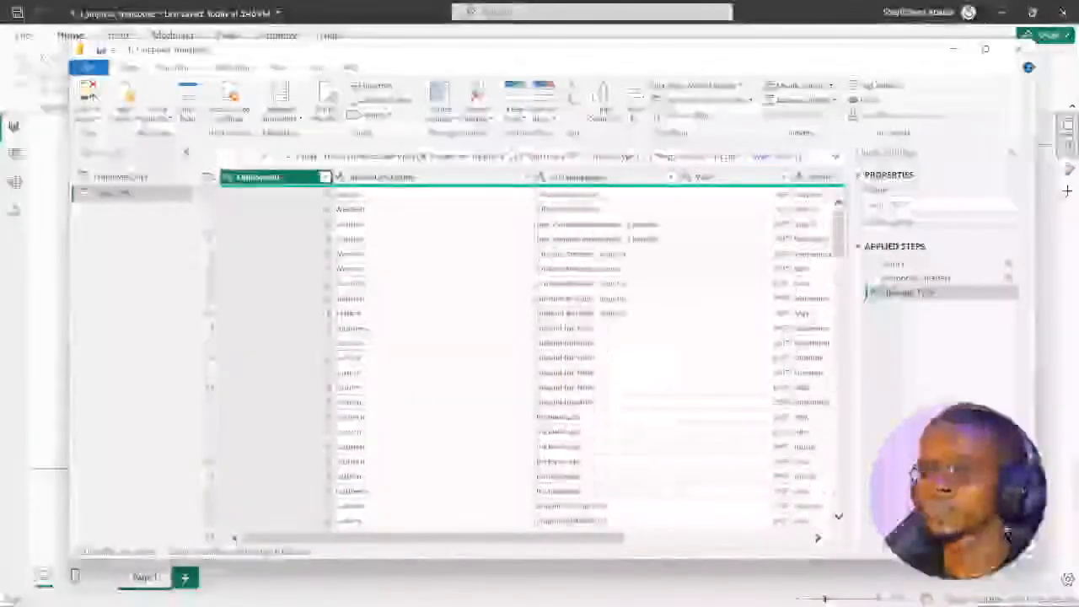
left_click_drag(456, 537, 651, 538)
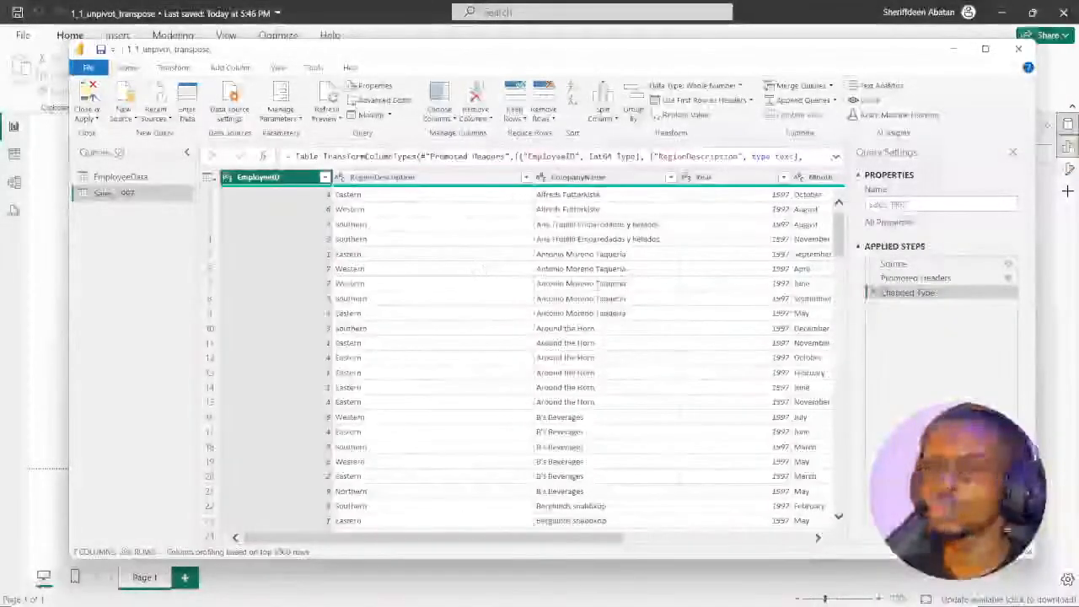
left_click(121, 177)
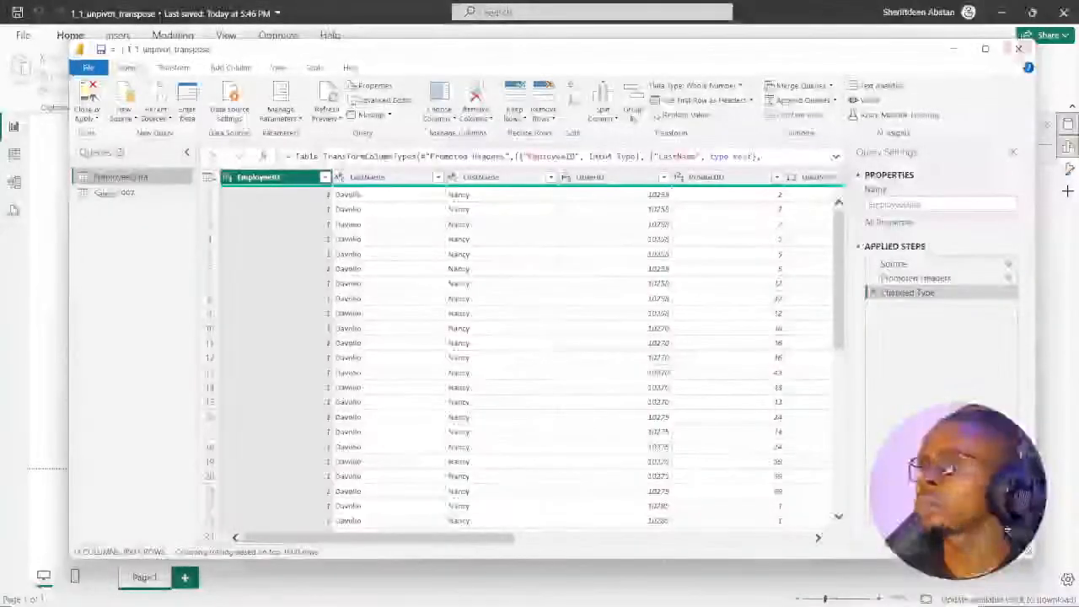
Close Power Query without applying the changes, then close the 1_1_unpivot_transpose report without saving it.
left_click(1019, 49)
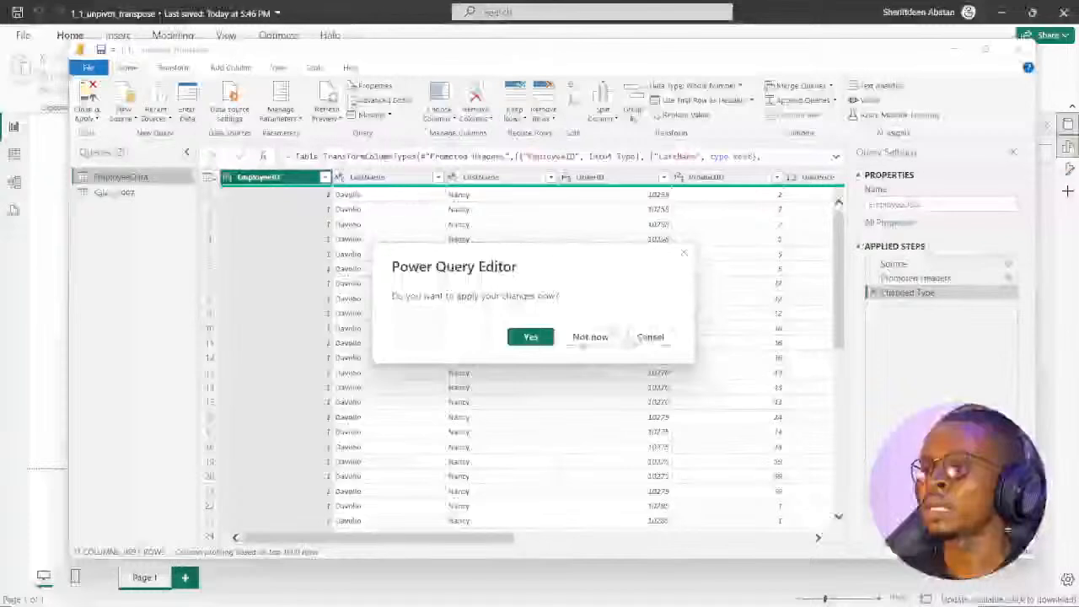
left_click(583, 342)
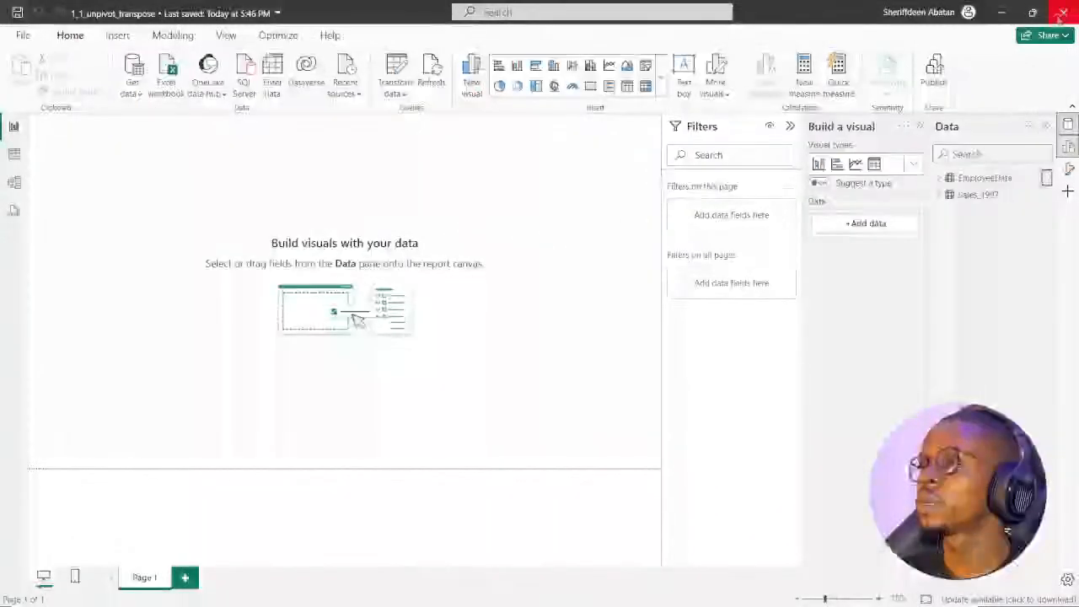
left_click(1061, 17)
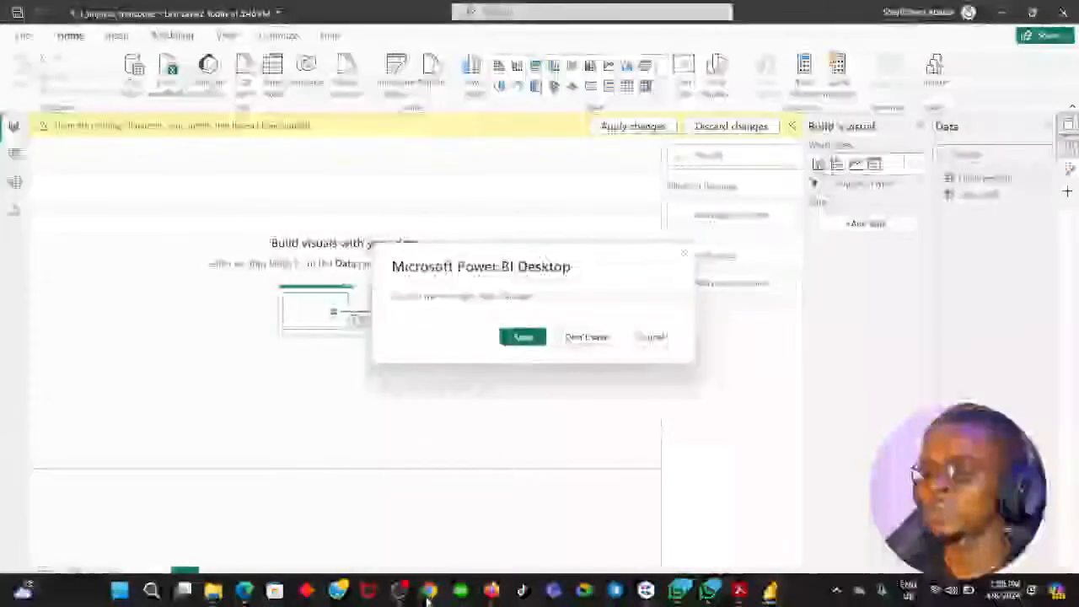
left_click(429, 591)
left_click(772, 591)
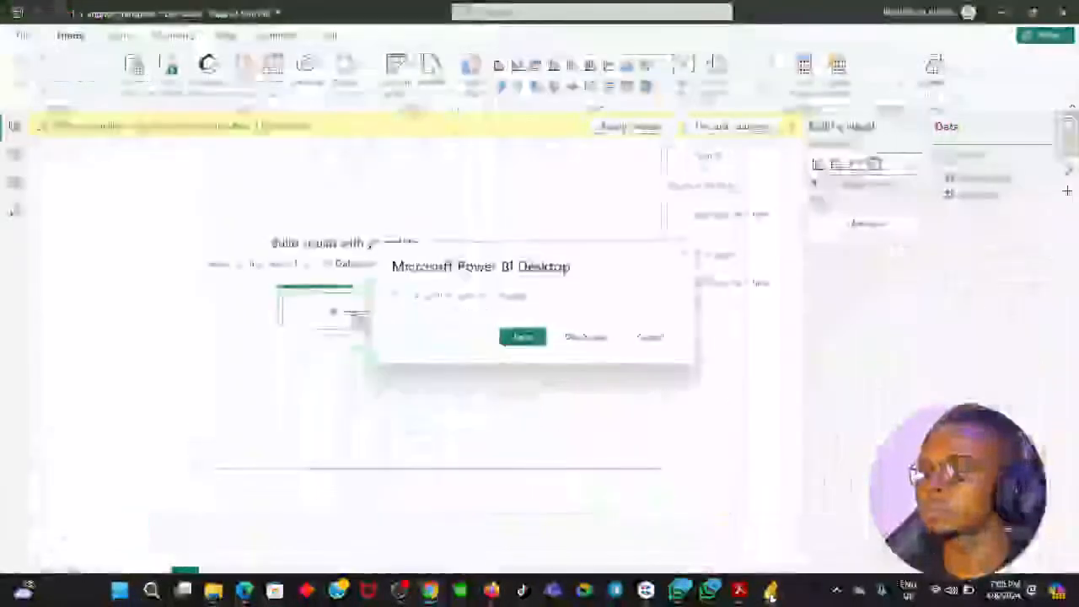
left_click(583, 339)
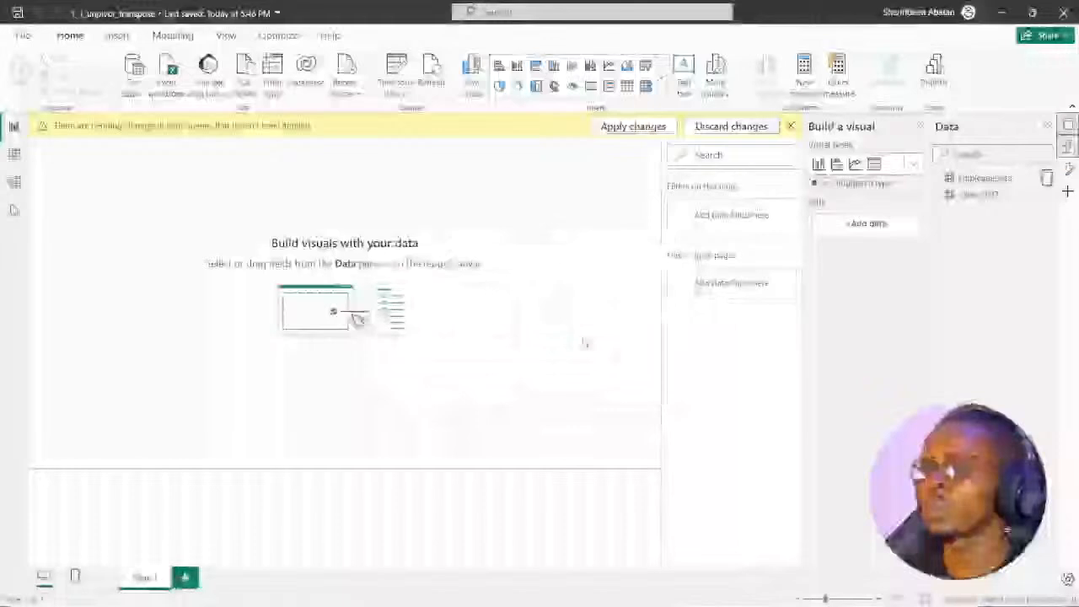
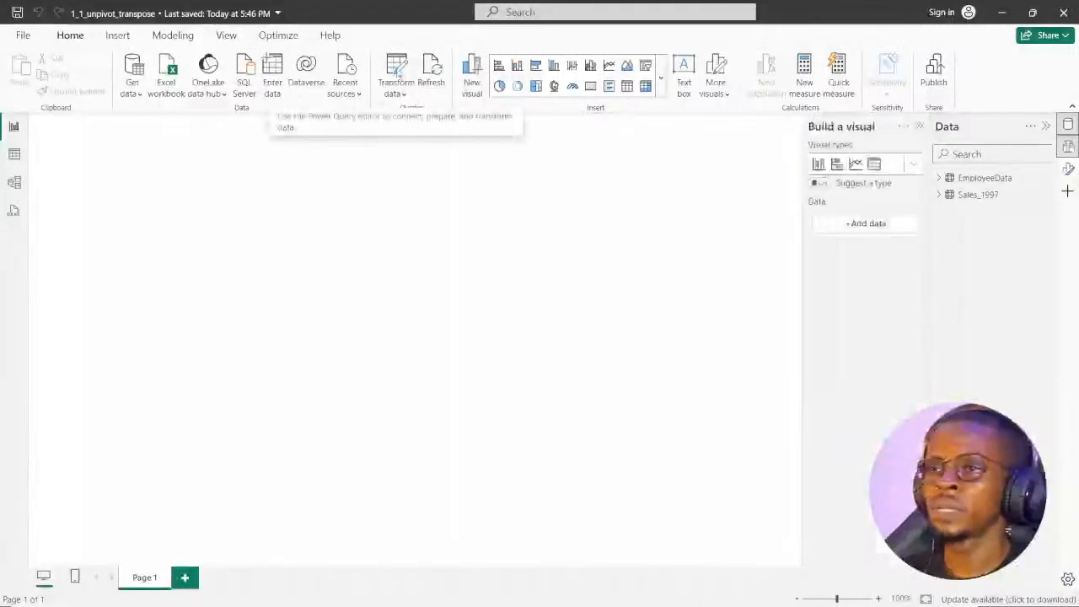
Open Power Query for the reopened 1_1_unpivot_transpose report and check the Sales_1997 and EmployeeData queries.
left_click(398, 72)
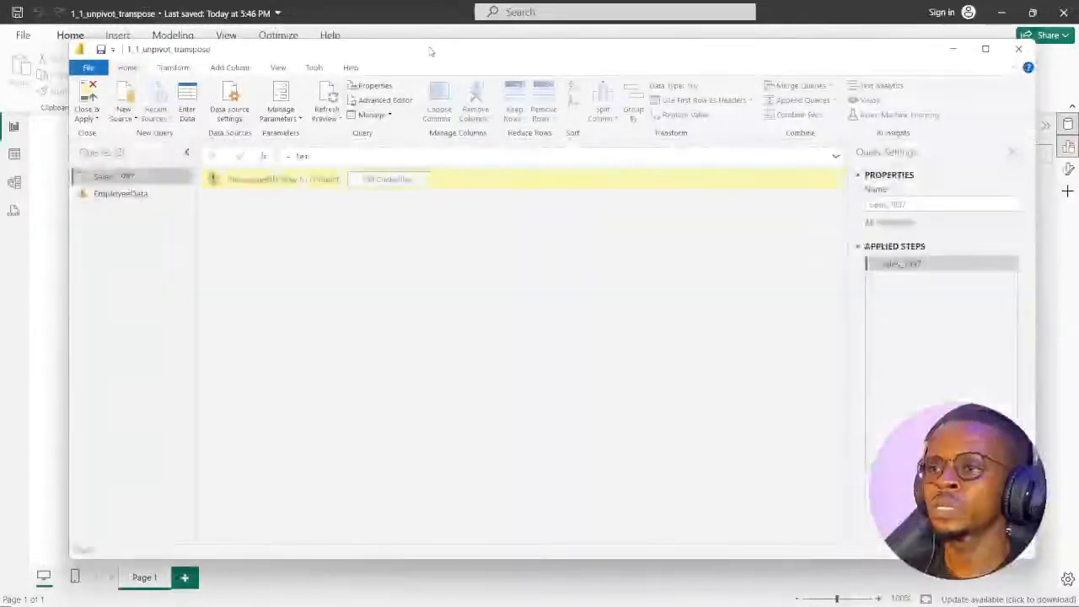
left_click(121, 194)
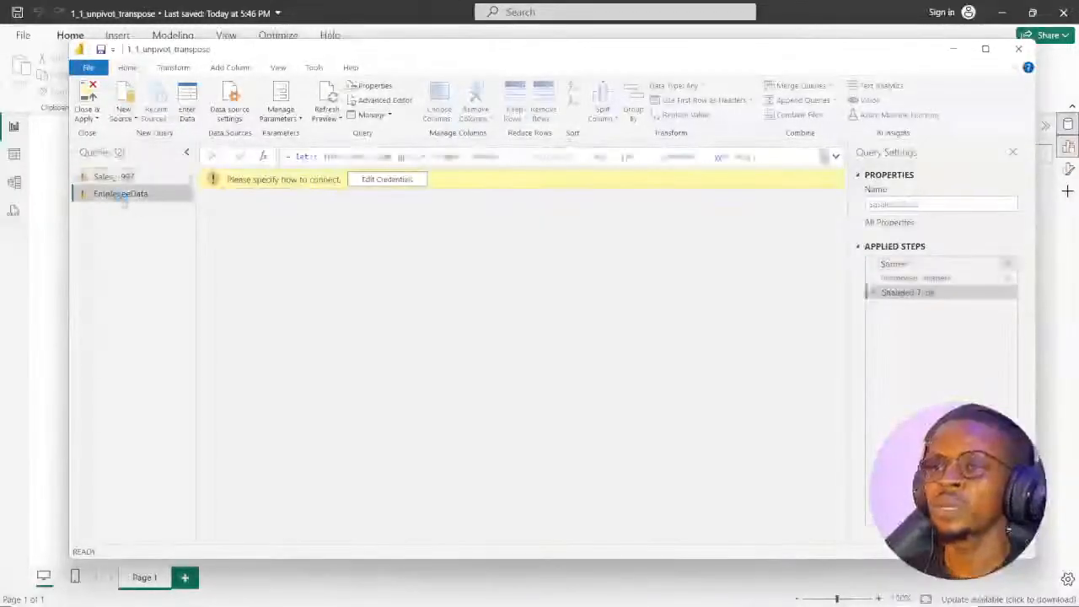
left_click(115, 177)
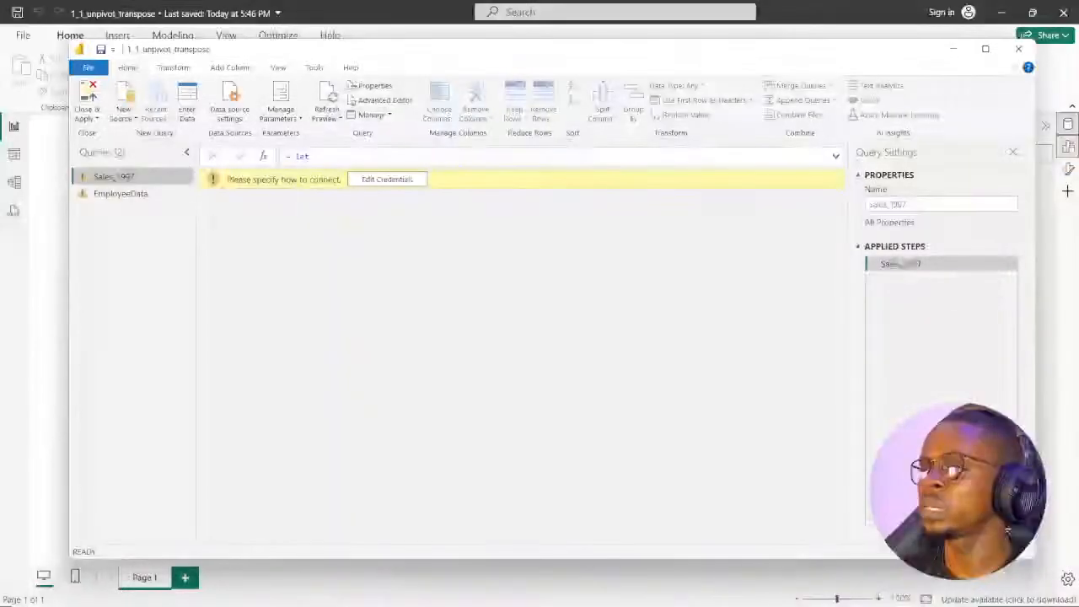
left_click(110, 194)
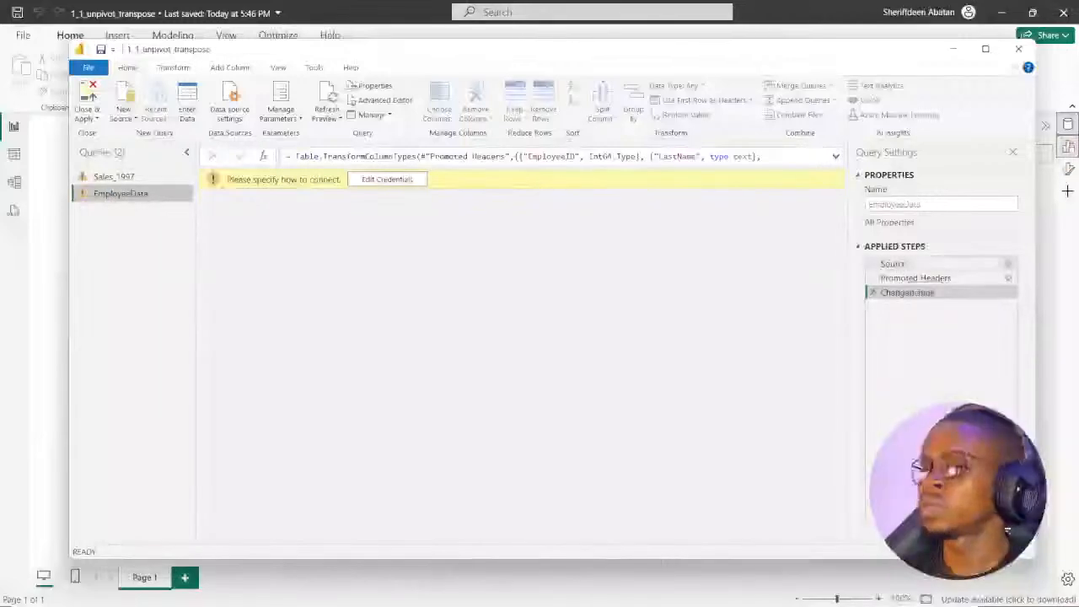
left_click(114, 176)
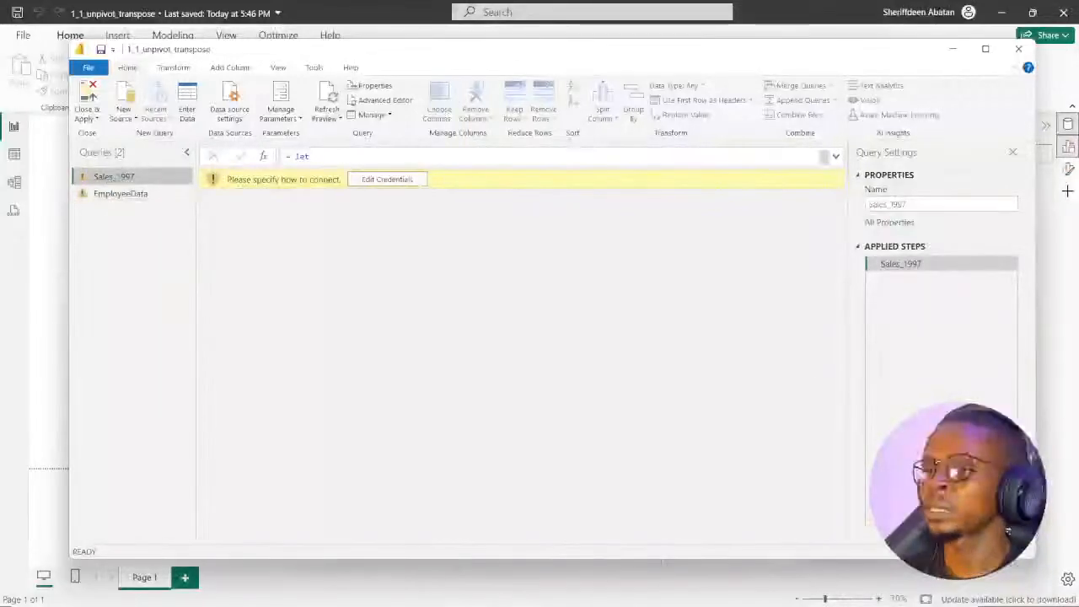
Open the Sales_1997 query in the Advanced Editor and review its M code, including the Source line.
right_click(141, 177)
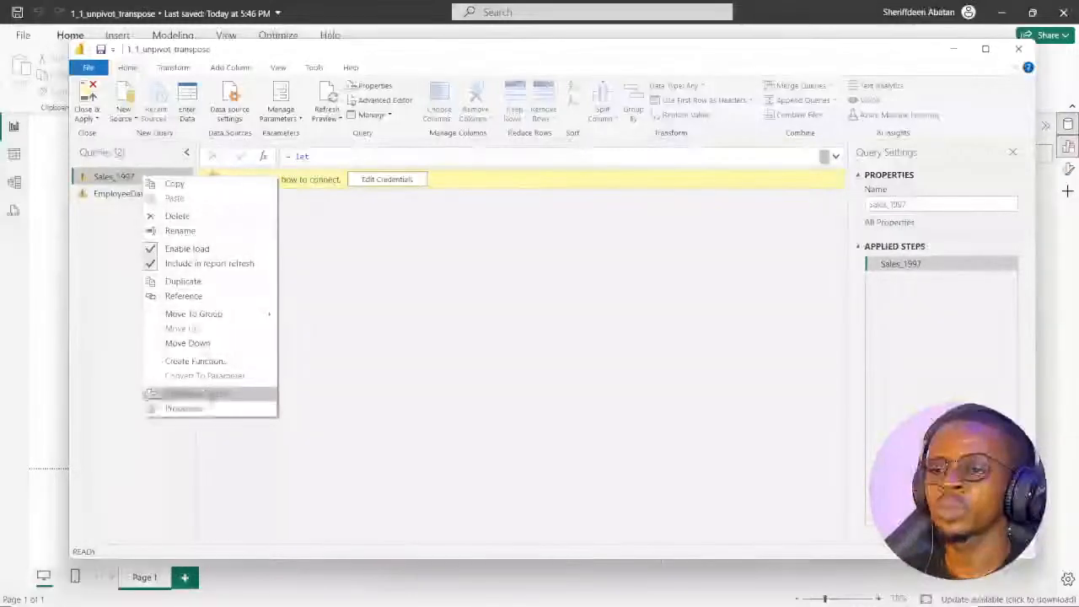
left_click(195, 394)
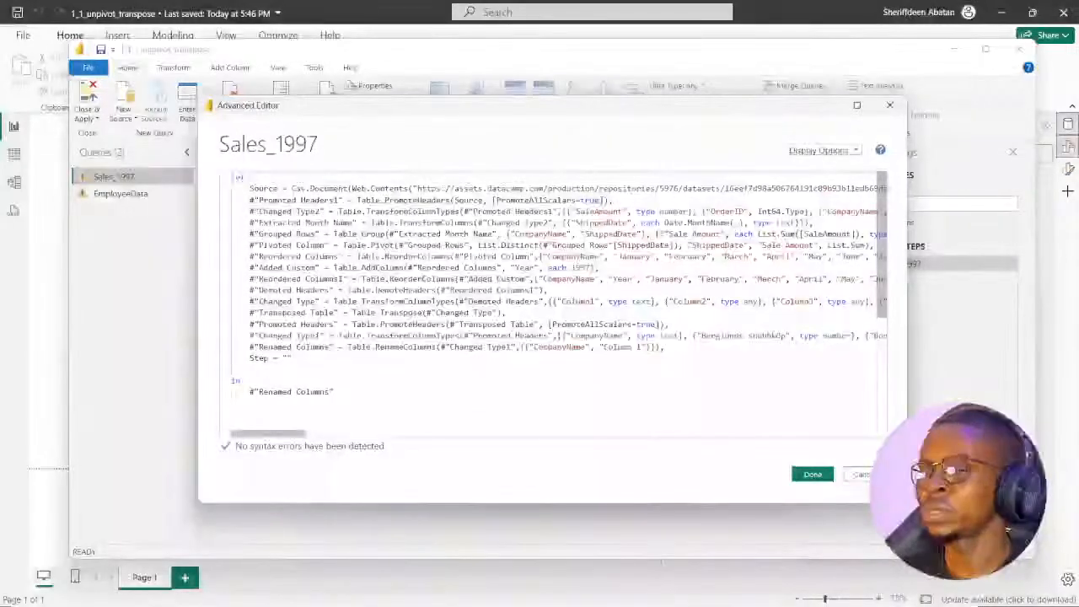
mouse_move(274, 434)
left_mouse_down()
mouse_move(839, 434)
mouse_move(256, 434)
left_mouse_up()
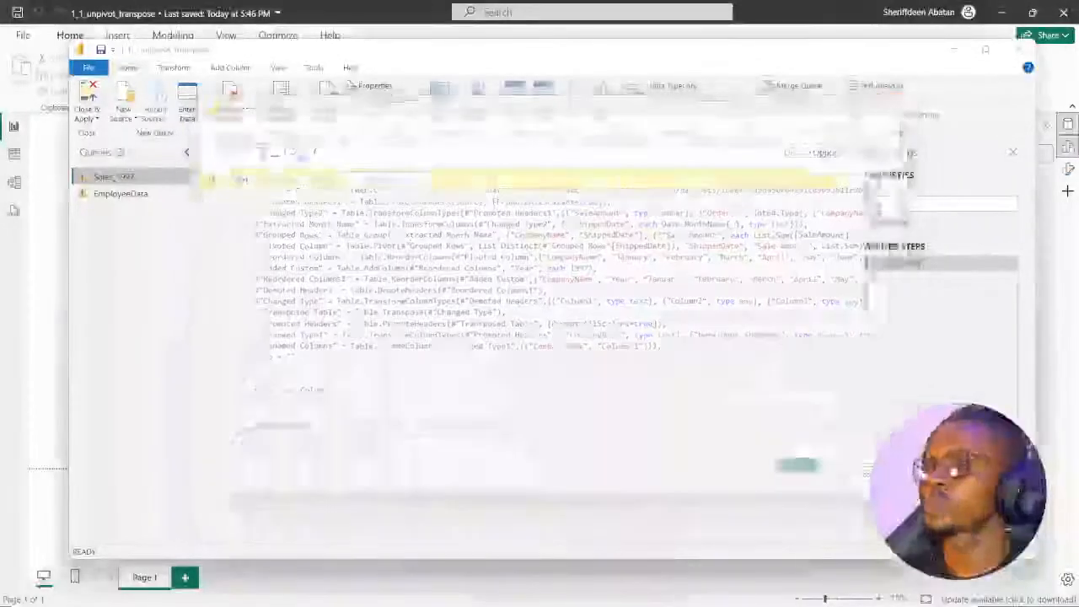
Close the Sales_1997 code and review the EmployeeData query's M code in the Advanced Editor.
left_click(890, 104)
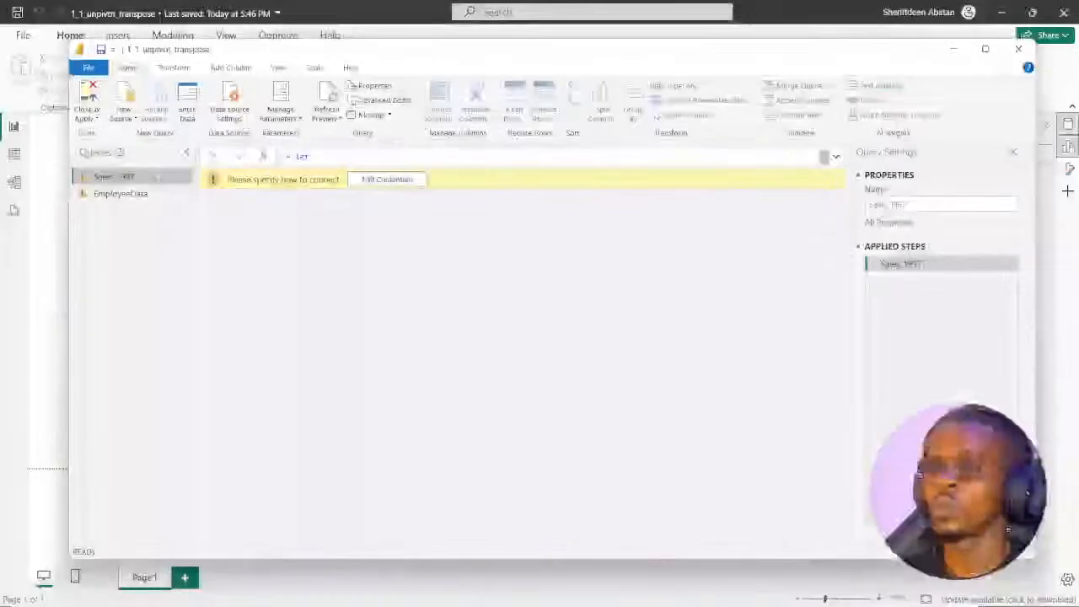
left_click(121, 194)
right_click(128, 194)
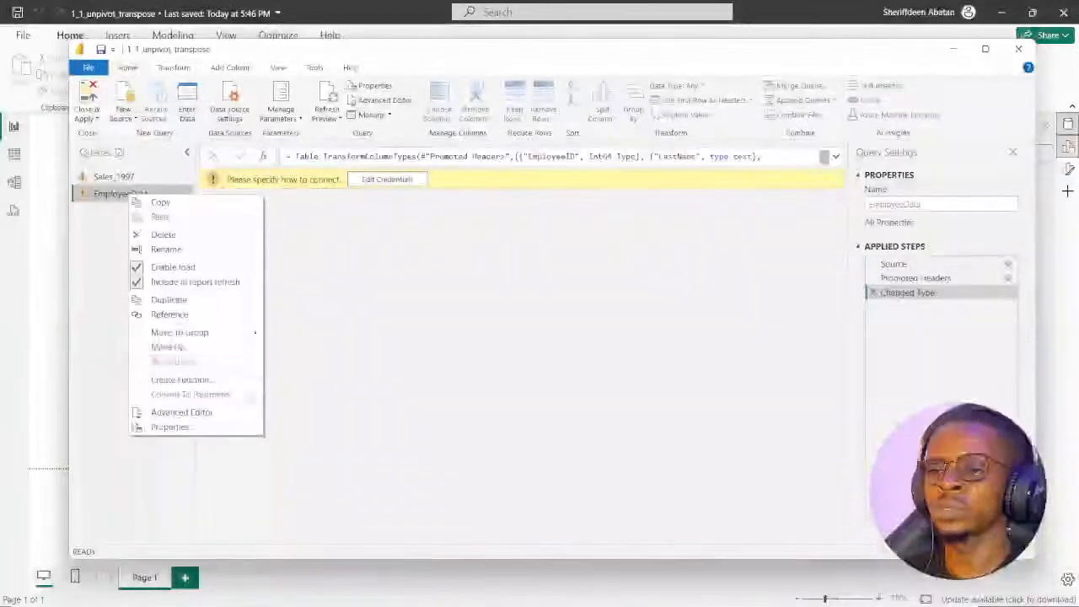
left_click(203, 411)
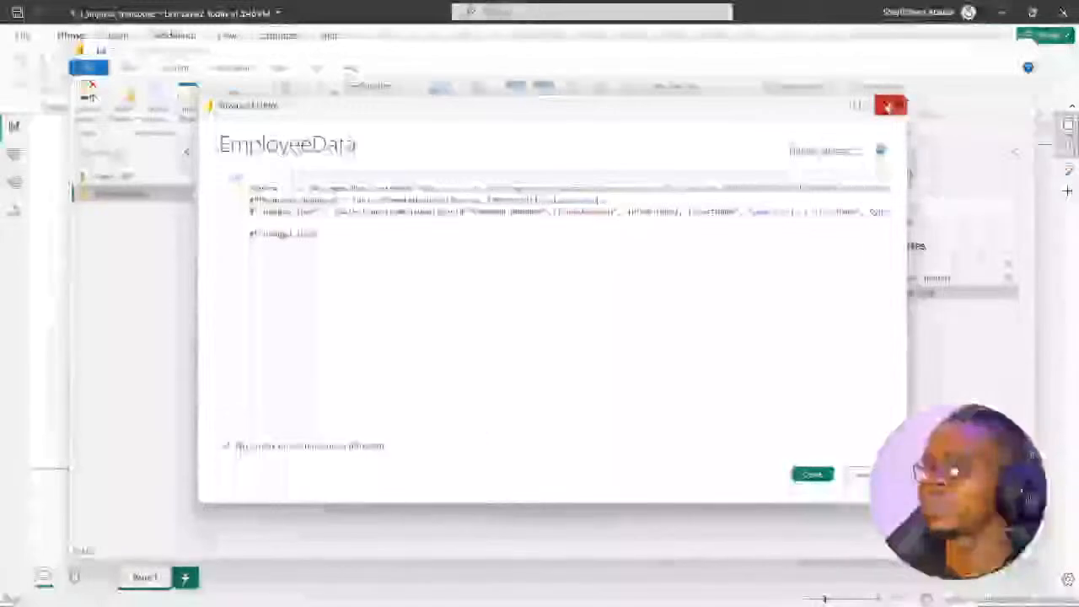
left_click(890, 104)
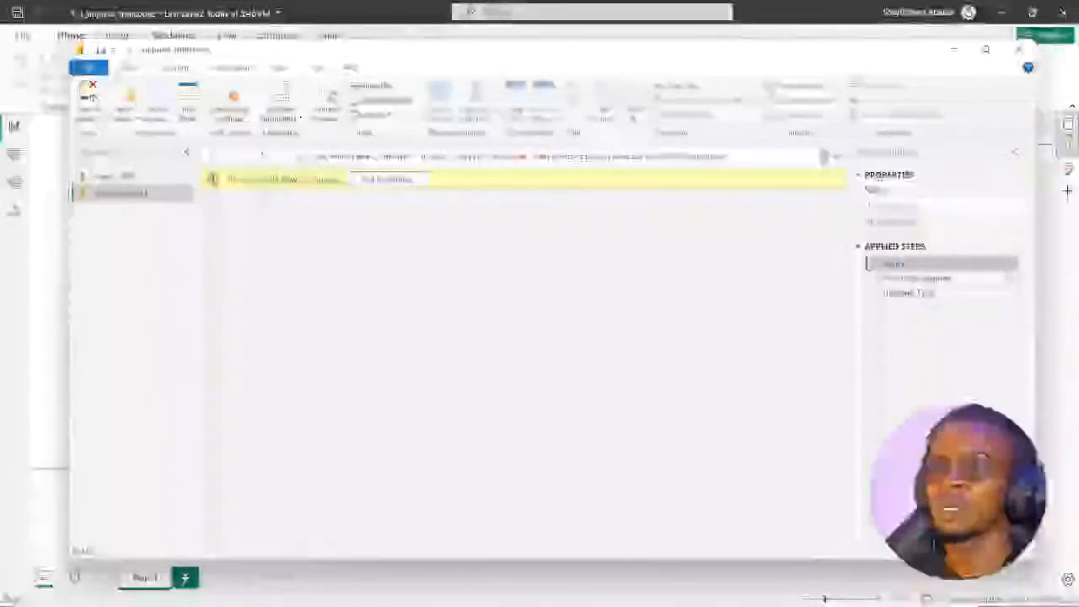
Check the web access credentials of EmployeeData's Source step and the report's data source settings, without changing either.
left_click(390, 179)
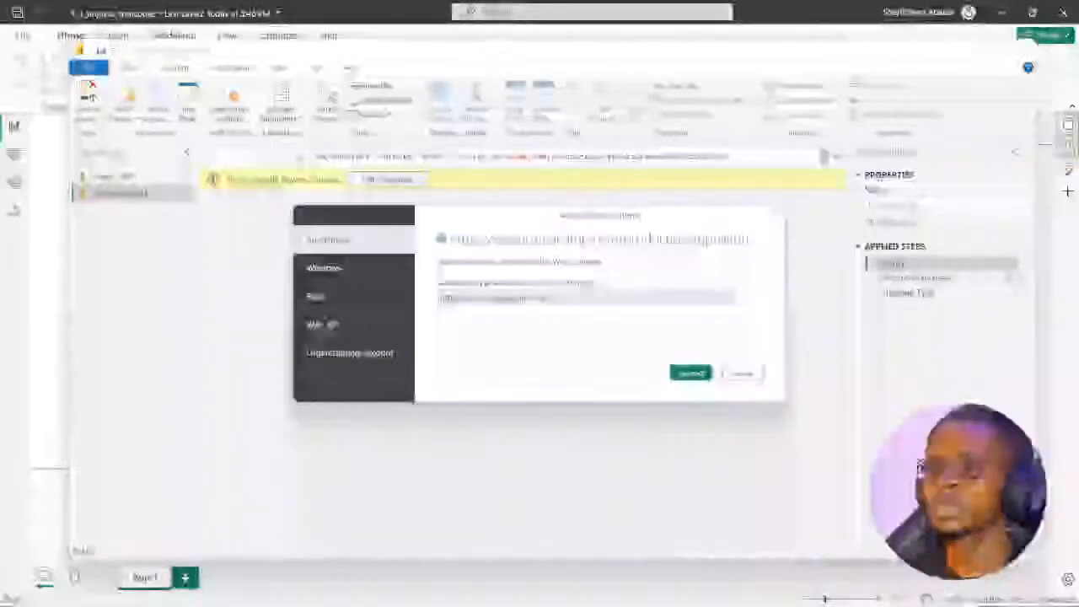
left_click(762, 208)
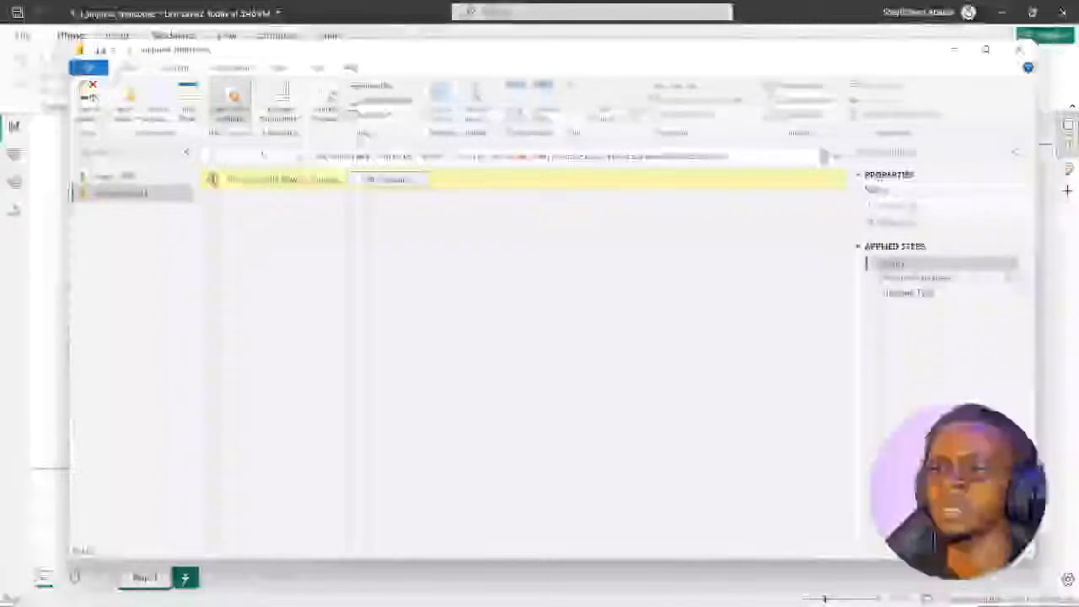
left_click(231, 102)
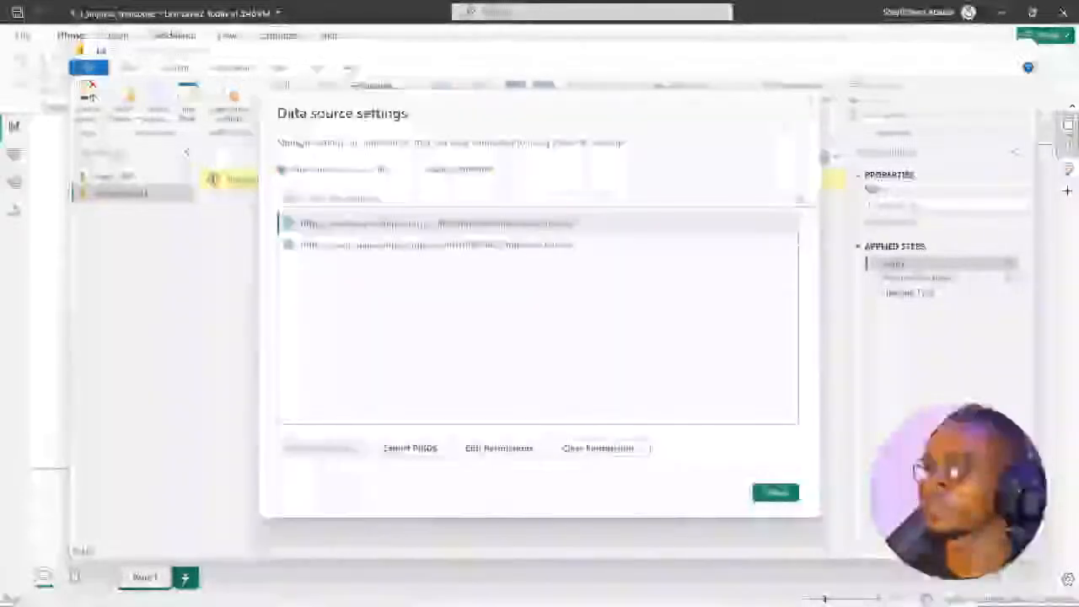
left_click(776, 492)
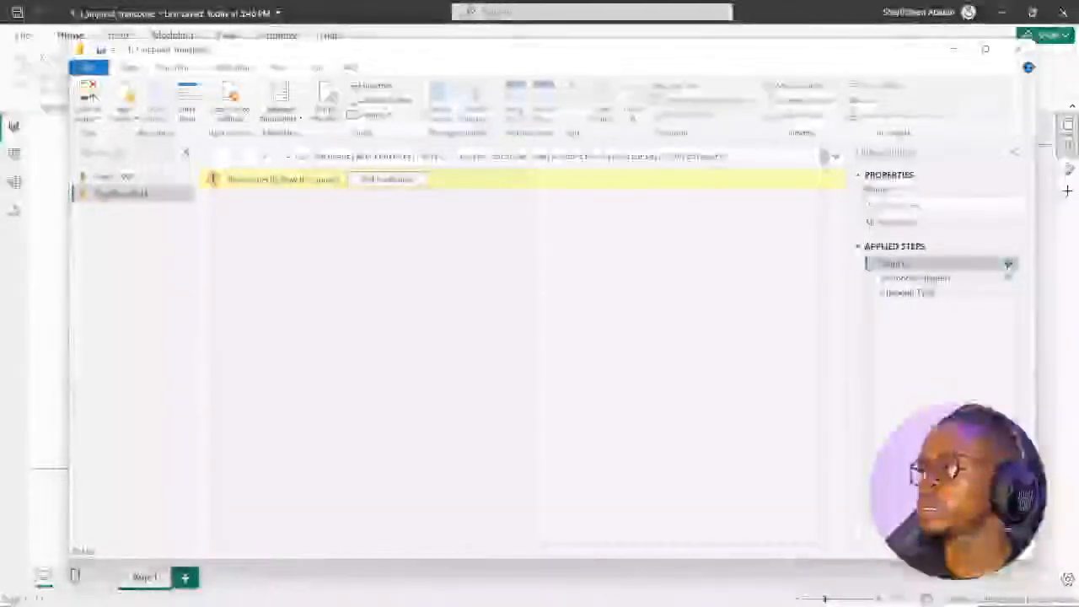
Replace the web URL in EmployeeData's Source step with the unquoted local path to EmployeeData.csv in the course's Datasets folder.
left_click(1009, 265)
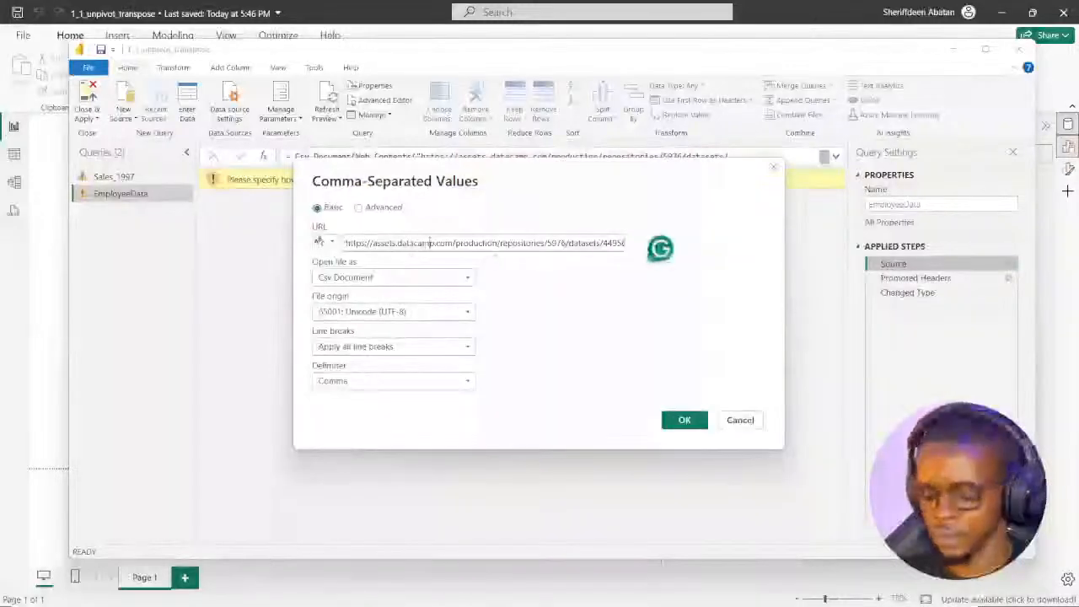
key("ctrl+a")
key("BackSpace")
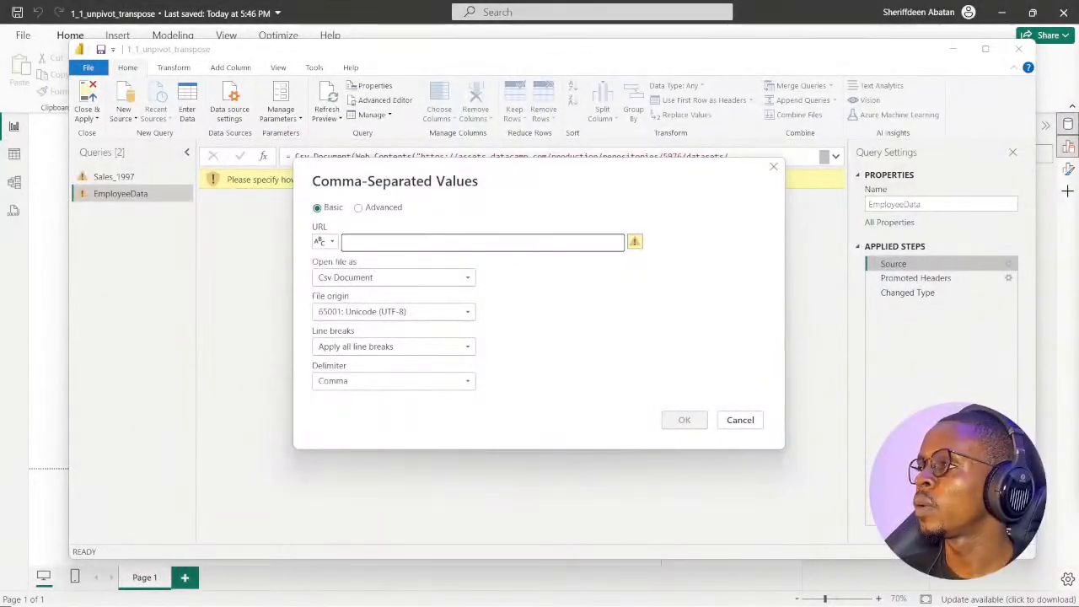
left_click(402, 240)
key("ctrl+v")
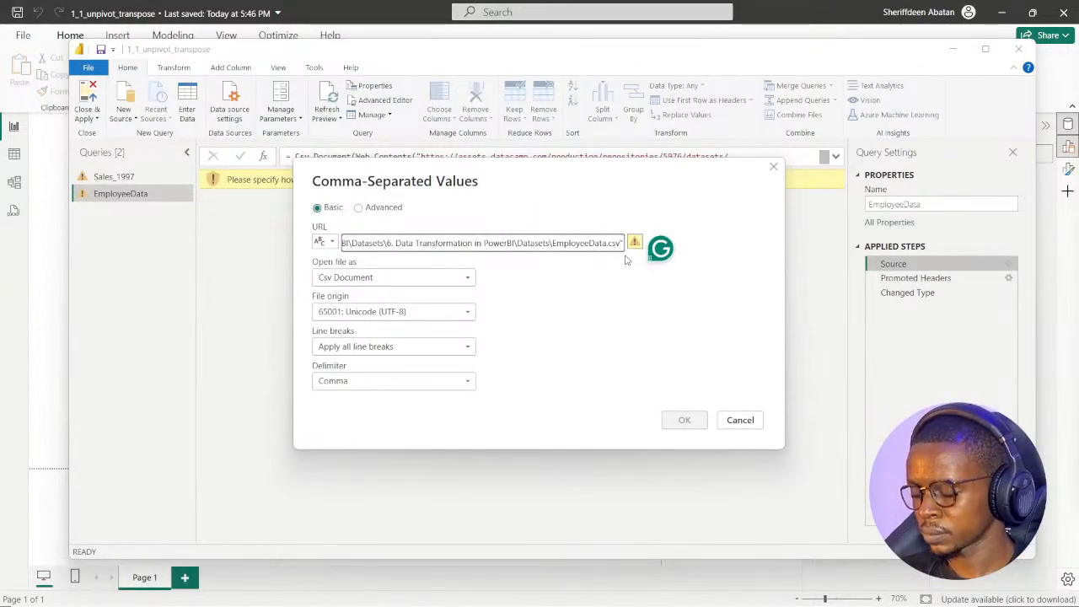
key("BackSpace")
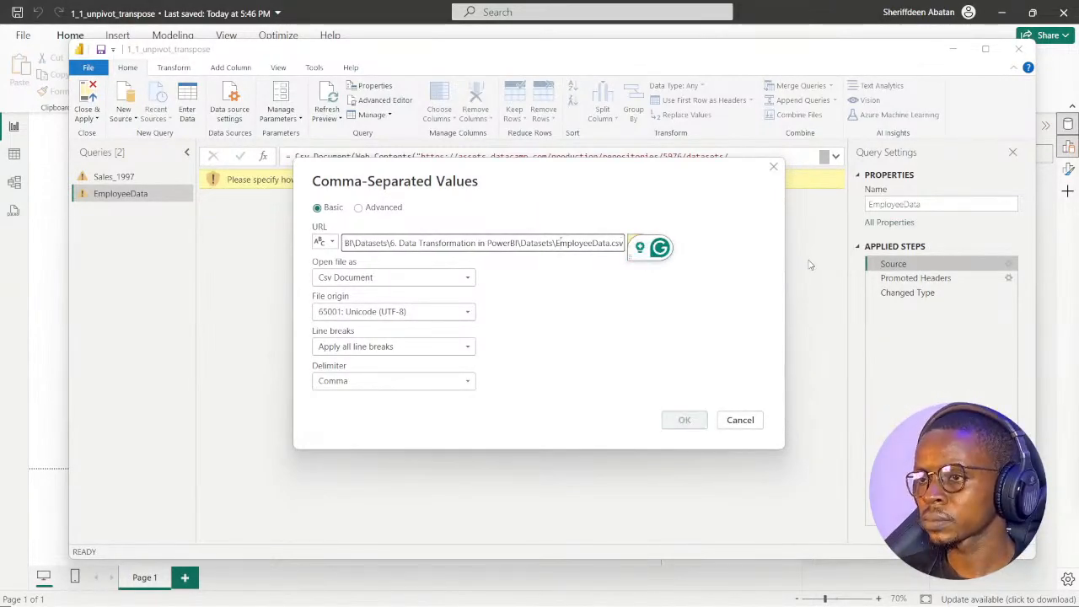
key("Left")
key("Left")
key("Left")
key("Left")
key("Left")
key("Left")
key("Left")
key("Left")
key("Left")
key("Left")
key("Left")
key("Left")
key("Left")
key("Left")
key("Left")
key("Left")
key("Left")
key("Left")
key("Left")
key("Left")
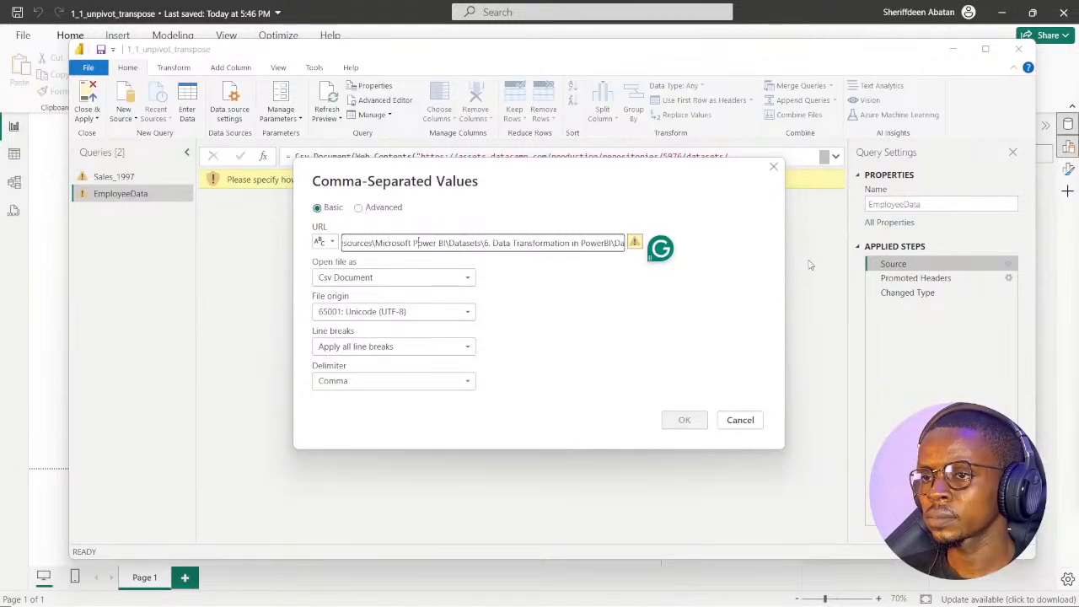
key("Left")
key("Left")
key("Left")
key("Left")
key("Left")
key("Left")
key("Left")
key("Left")
key("Left")
key("Left")
key("Left")
key("Left")
key("Left")
key("Left")
key("Left")
key("Left")
key("Left")
key("Left")
key("Left")
key("Left")
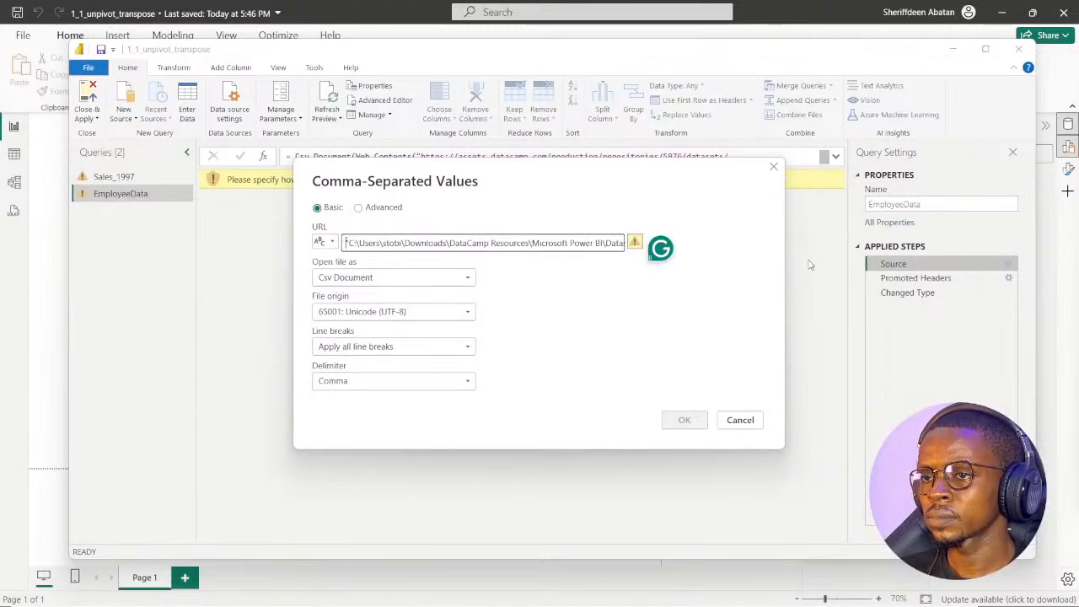
key("BackSpace")
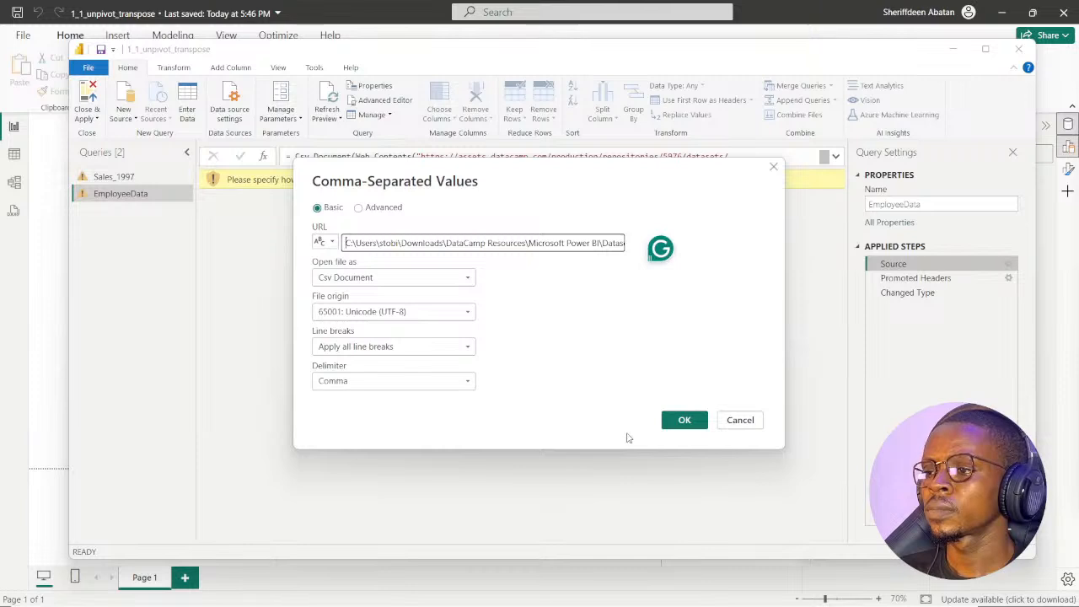
left_click(683, 420)
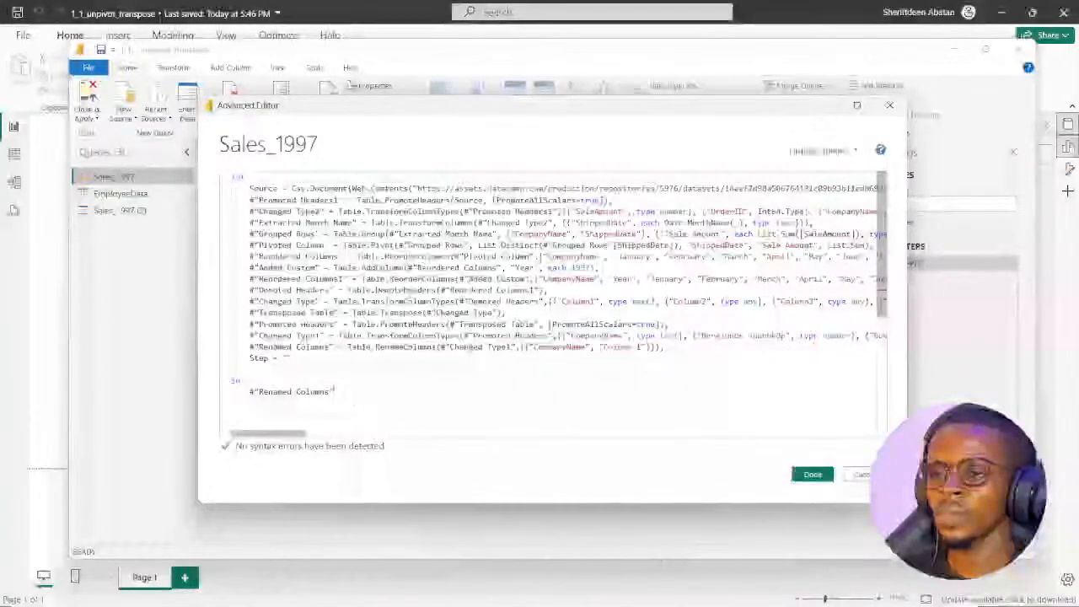
Copy all M code below the Source line of the Sales_1997 query and leave that query unchanged.
left_click_drag(334, 392, 233, 202)
key("ctrl+c")
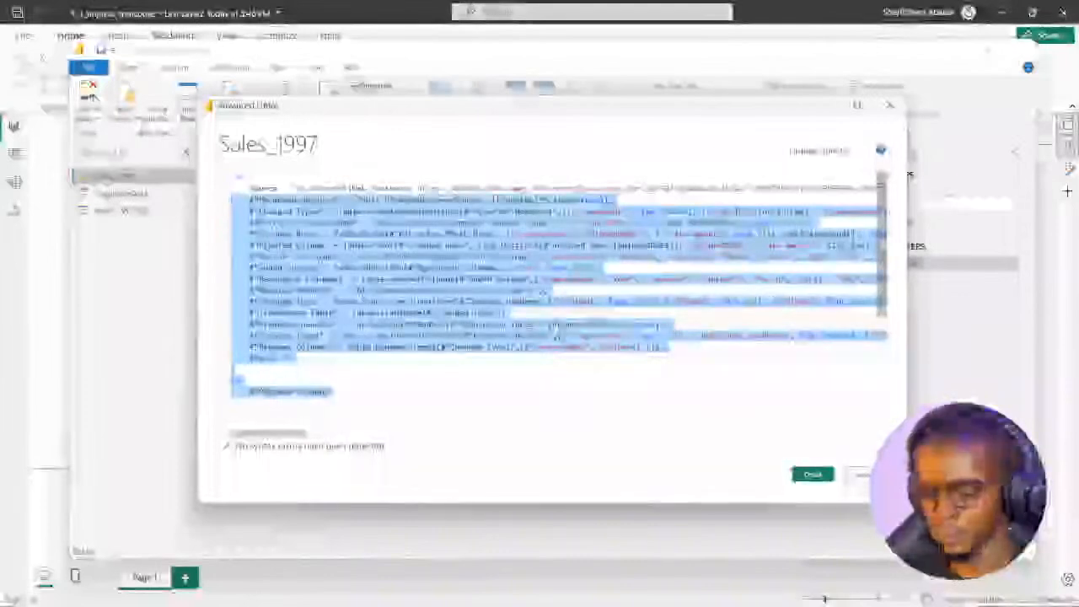
left_click(863, 477)
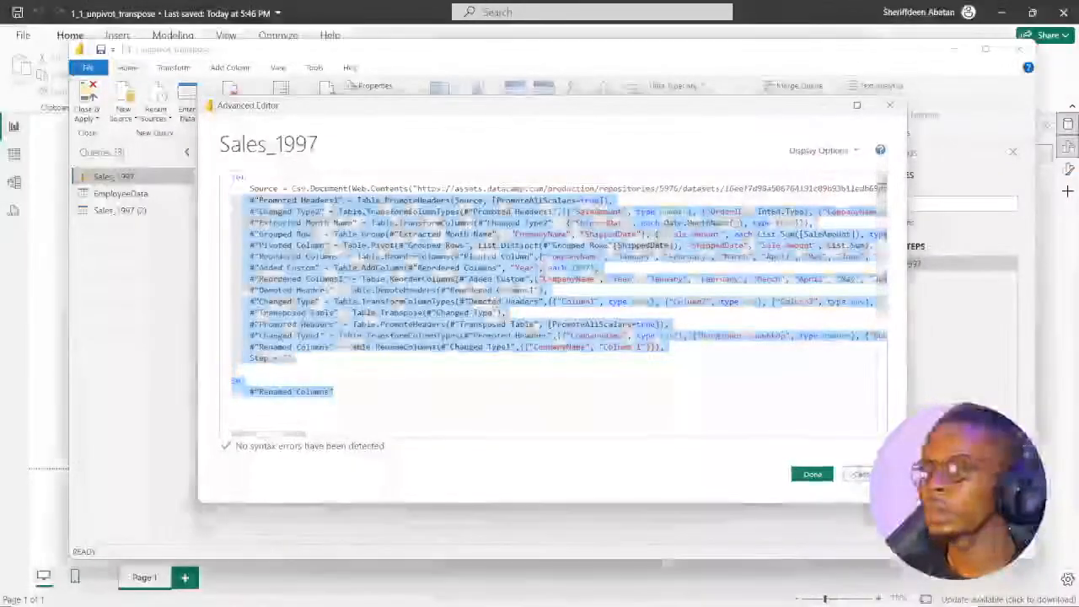
Replace the M code below the Source line of the Sales_1997 (2) query with the code copied from Sales_1997.
left_click(120, 210)
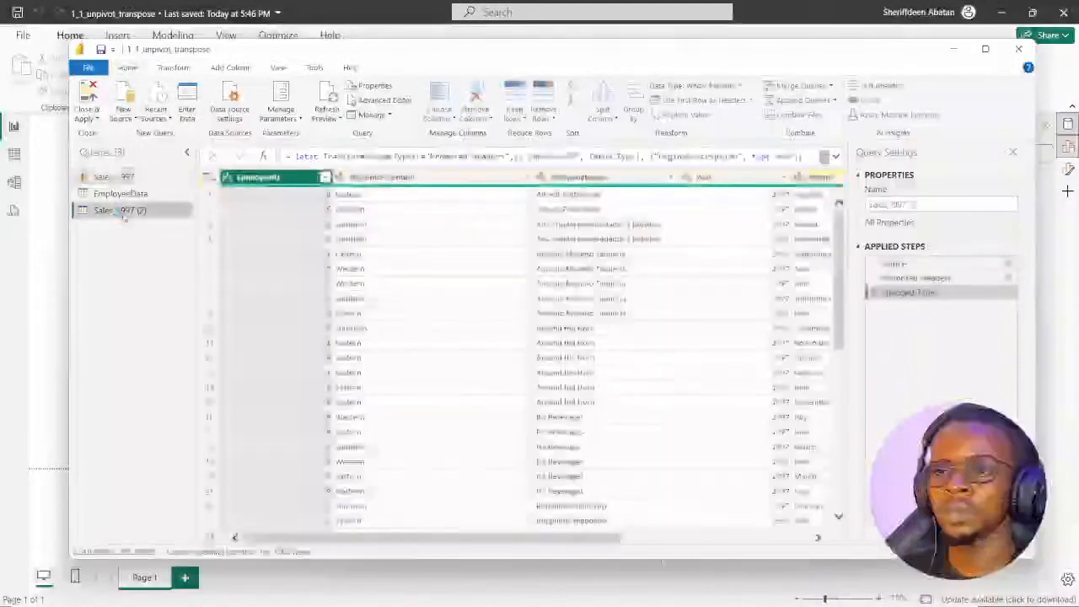
right_click(125, 216)
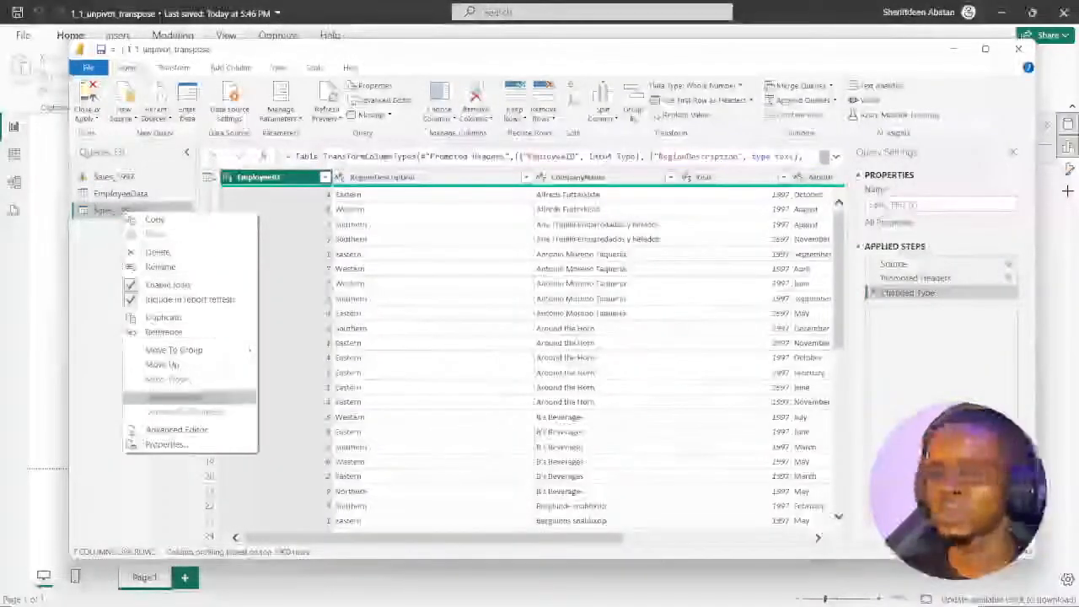
left_click(173, 430)
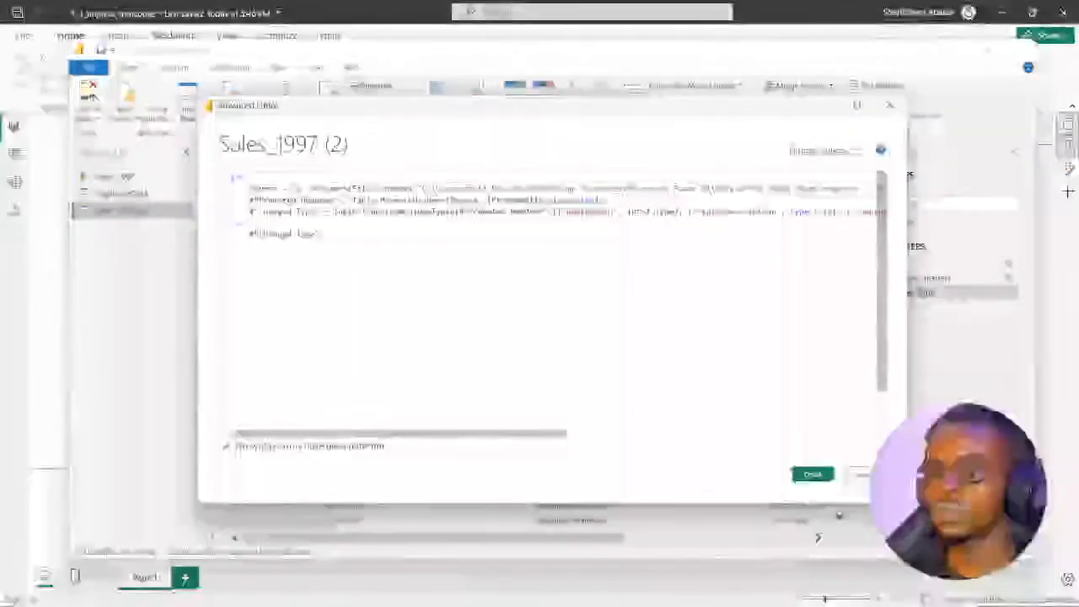
left_click_drag(318, 234, 231, 198)
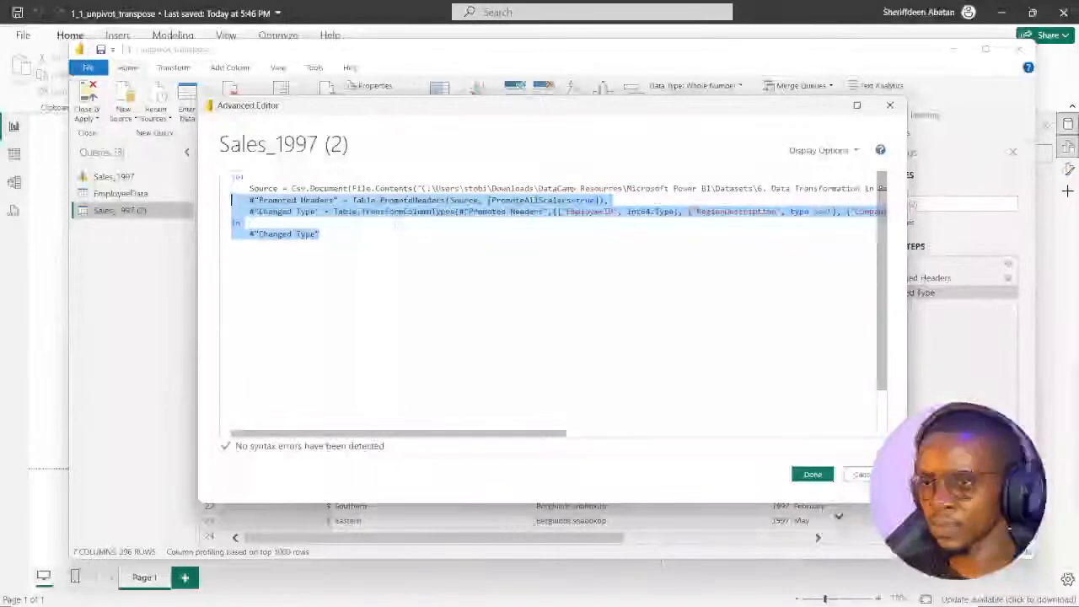
key("ctrl+v")
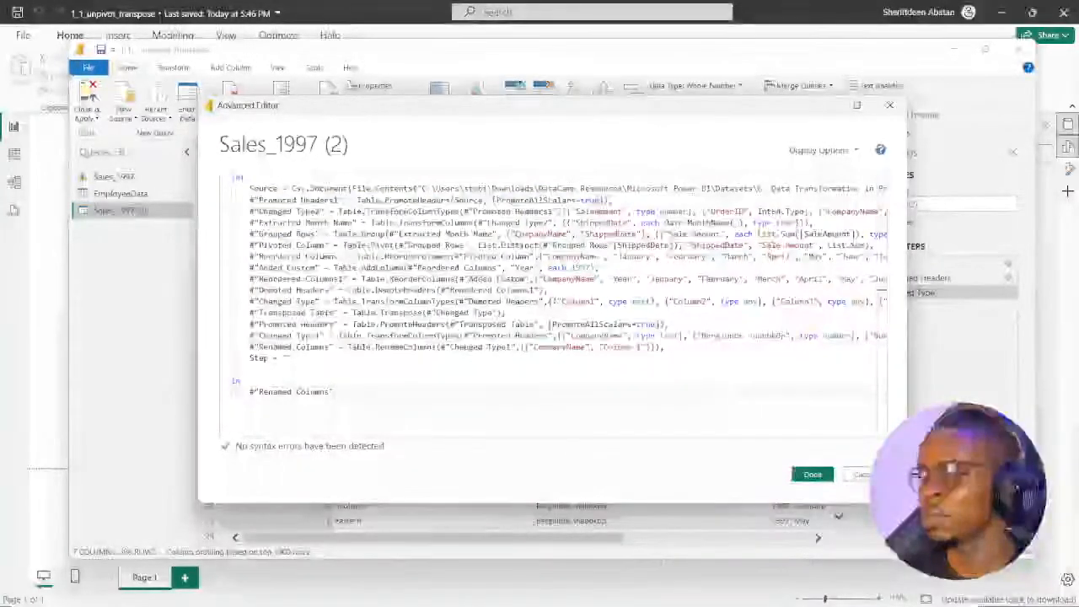
left_click(811, 475)
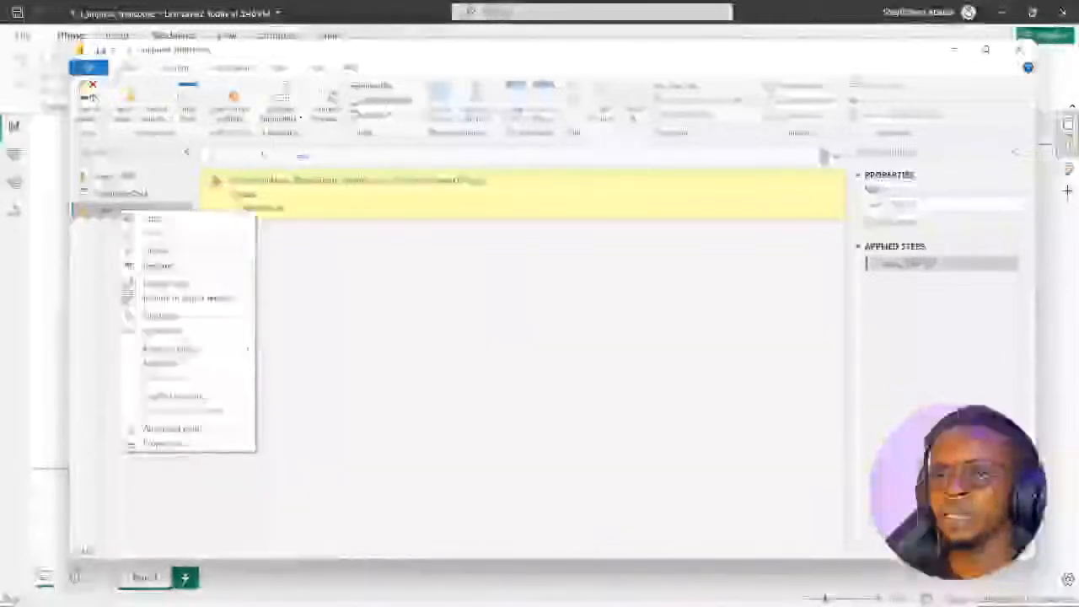
Reopen Sales_1997 (2) in the Advanced Editor and review its M code along its full width.
left_click(173, 428)
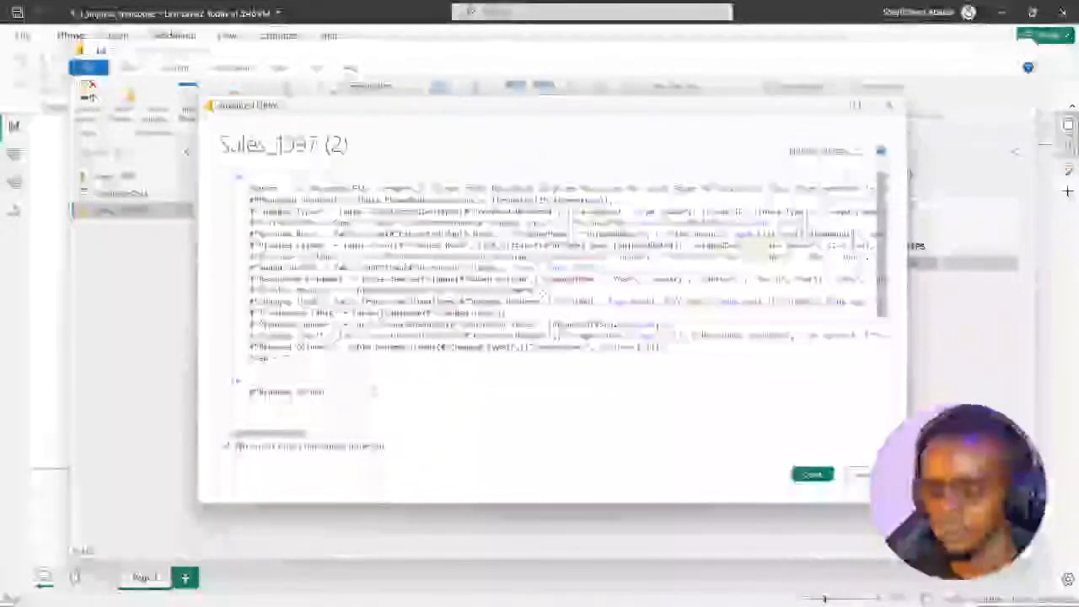
type("ns\"")
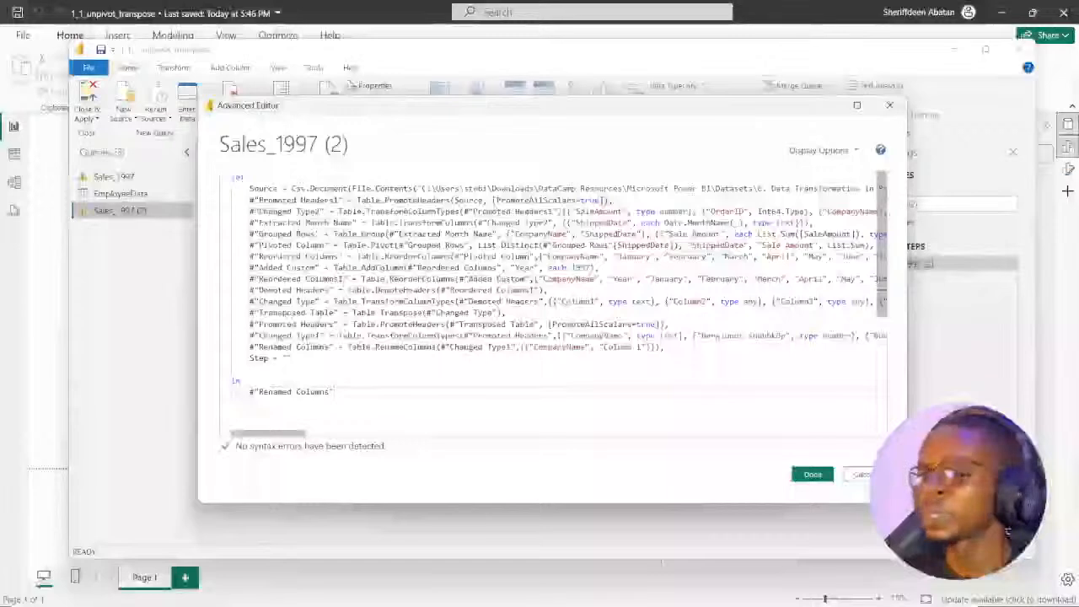
scroll(548, 295, "right", 3)
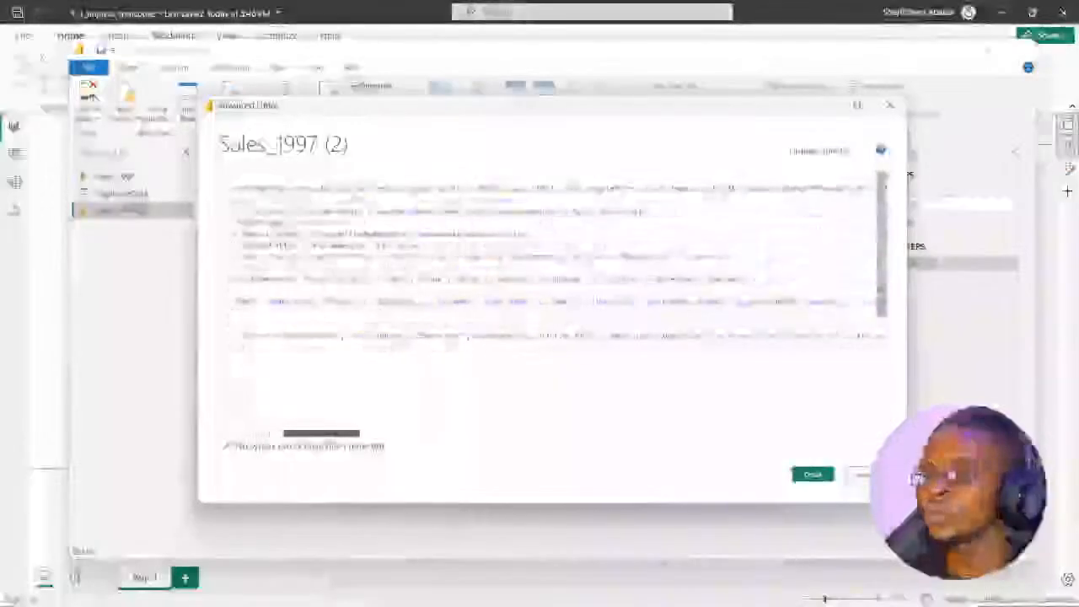
scroll(548, 295, "right", 6)
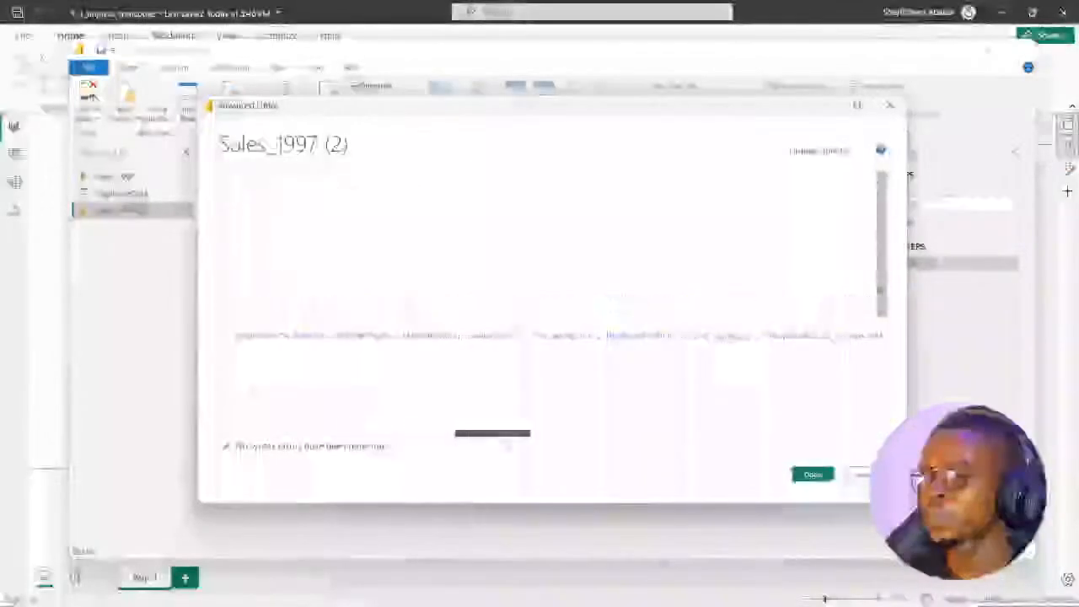
left_click_drag(507, 444, 283, 435)
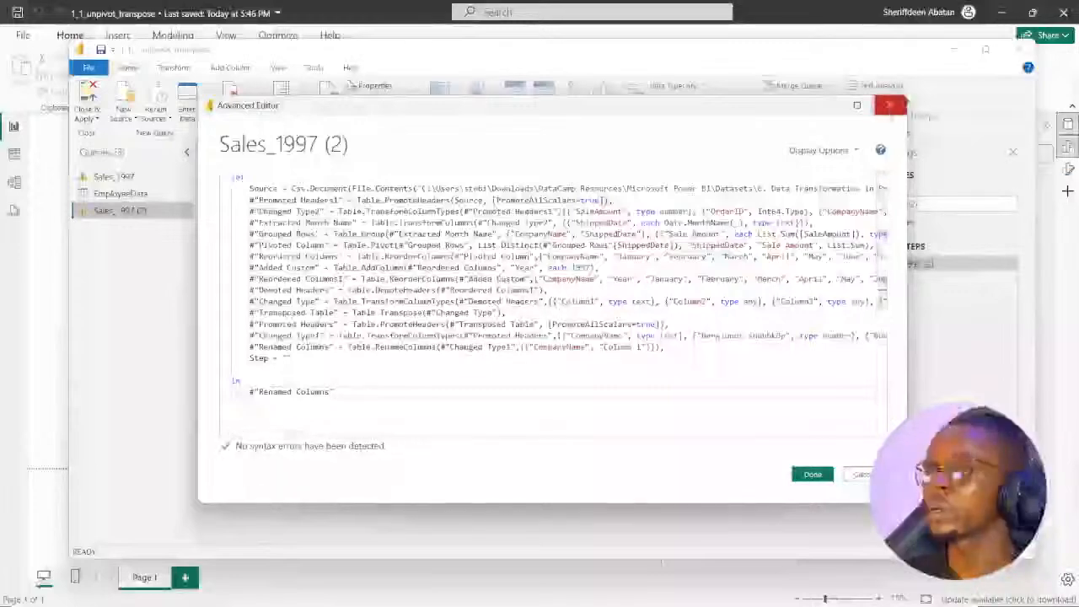
left_click(890, 106)
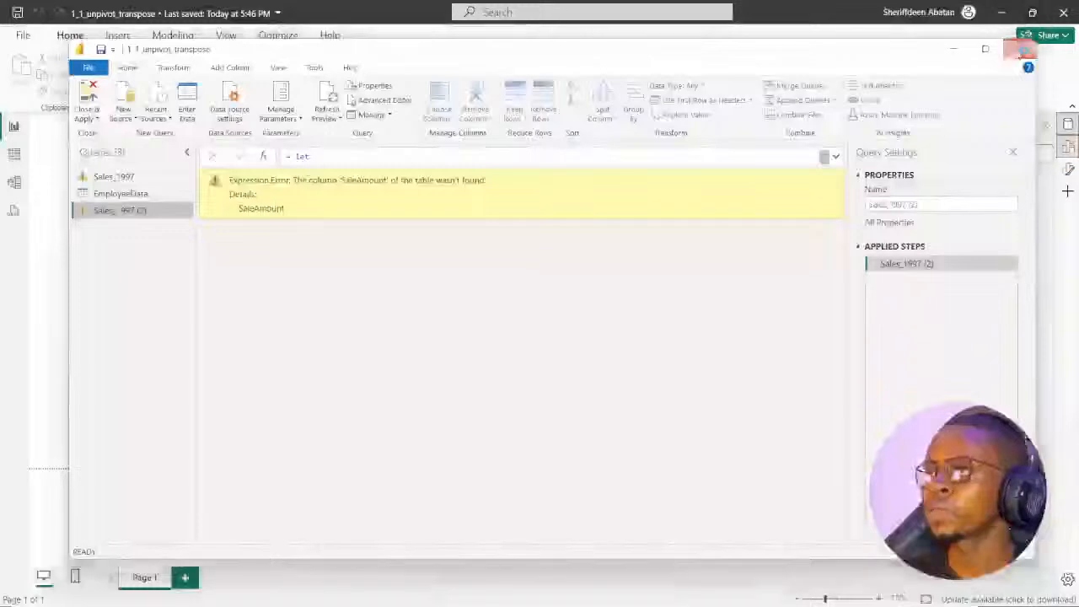
Close Power Query without applying the changes and close the 1_1_unpivot_transpose report without saving it.
left_click(1016, 49)
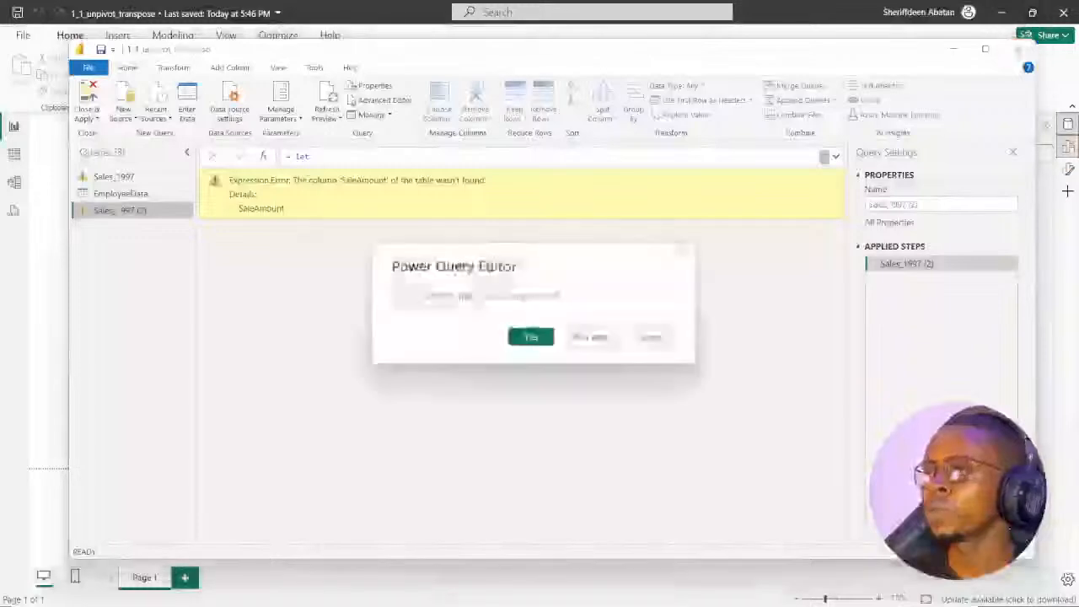
left_click(590, 337)
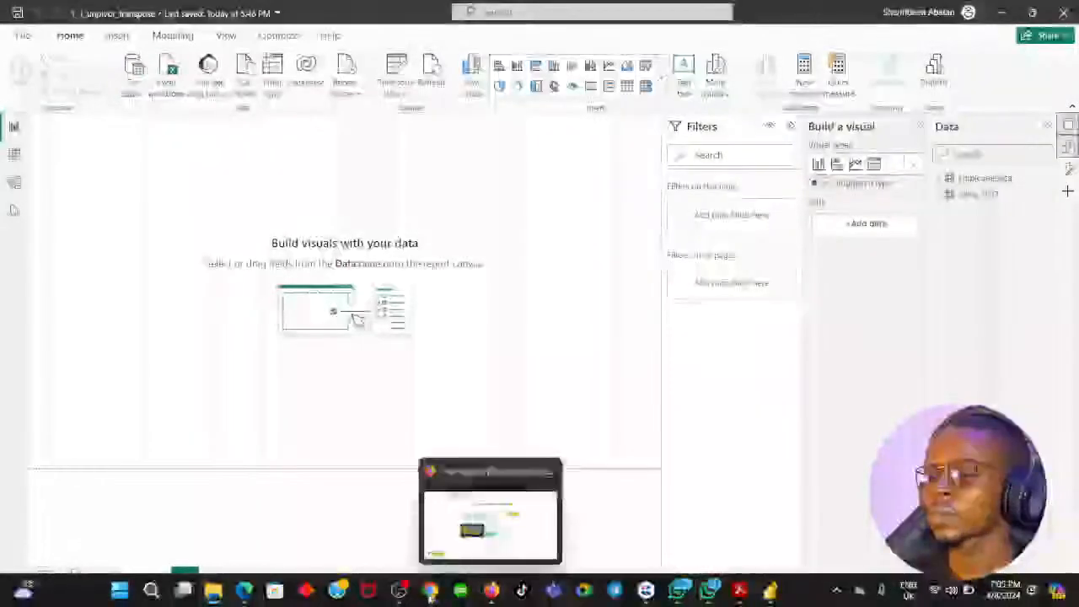
left_click(429, 590)
left_click(769, 591)
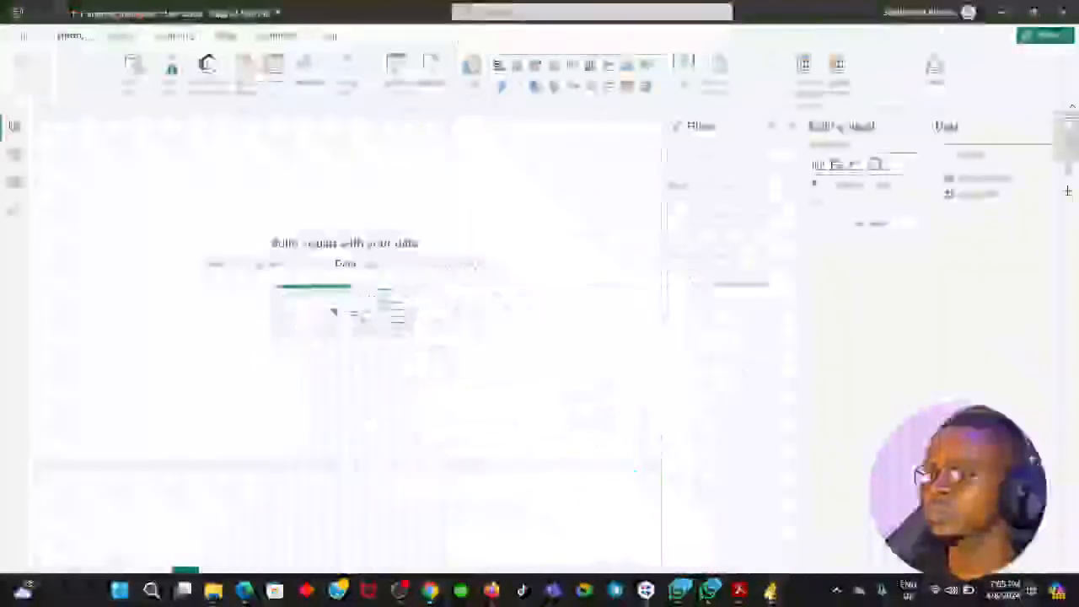
left_click(1064, 12)
left_click(583, 337)
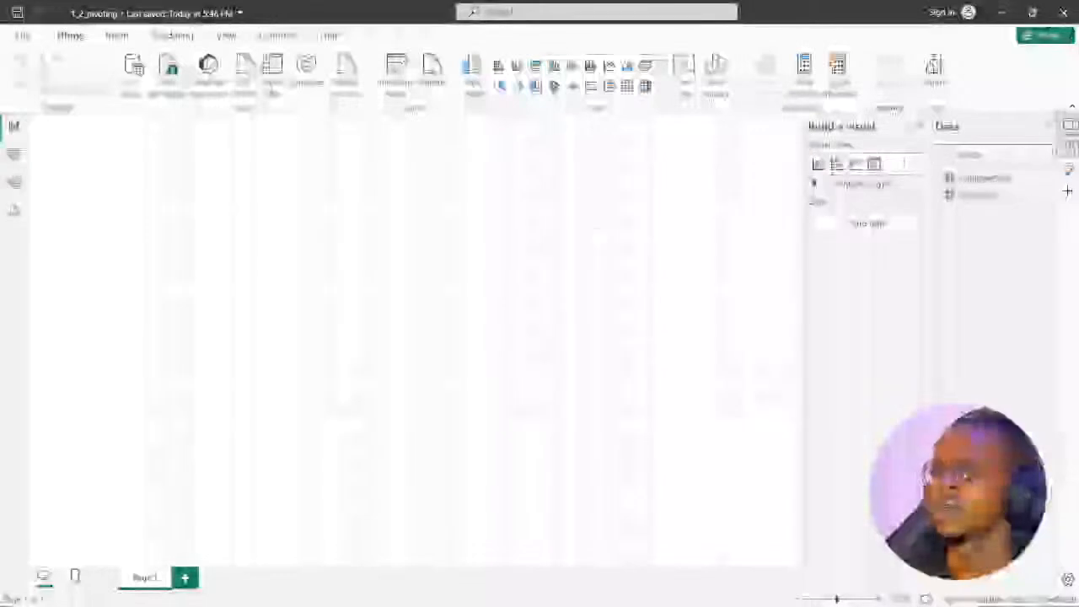
Open Power Query for the 1_2_pivoting report.
left_click(402, 70)
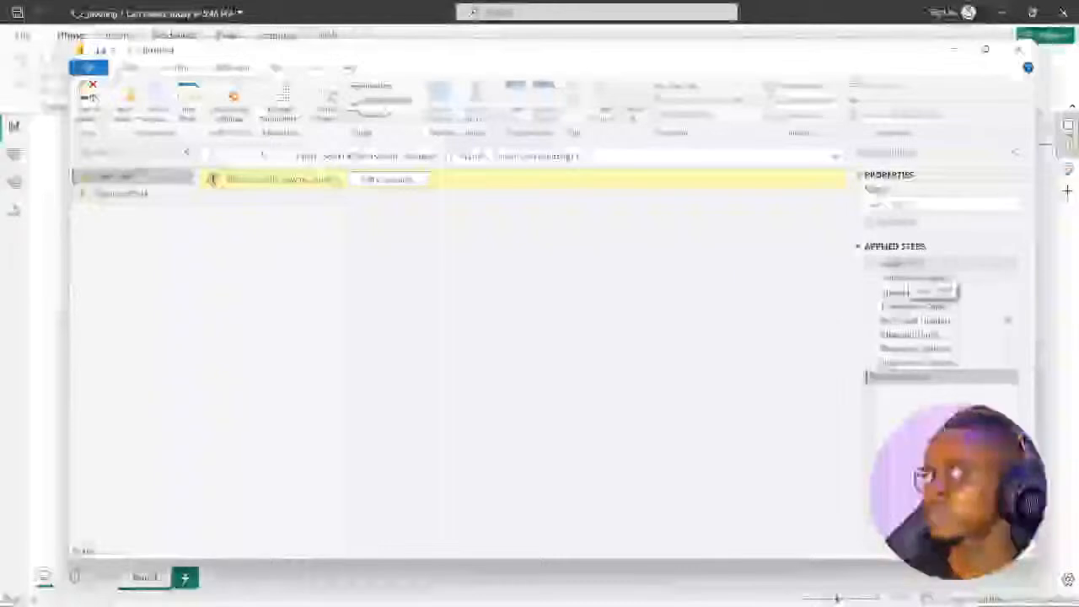
Insert a custom step after the first applied step of the Sales_1997 query and delete it again.
left_click(898, 264)
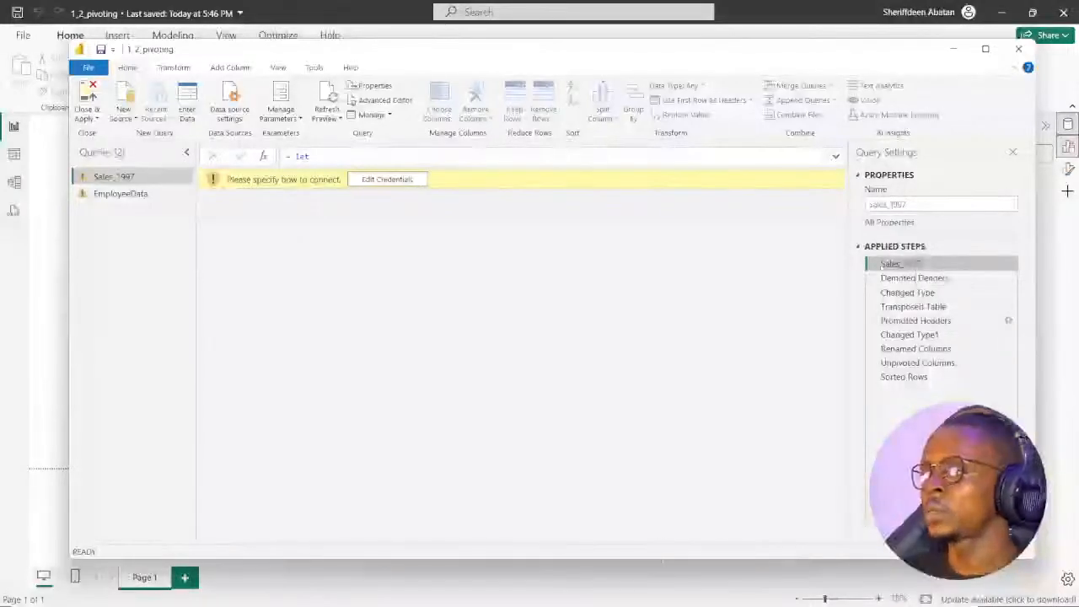
right_click(937, 269)
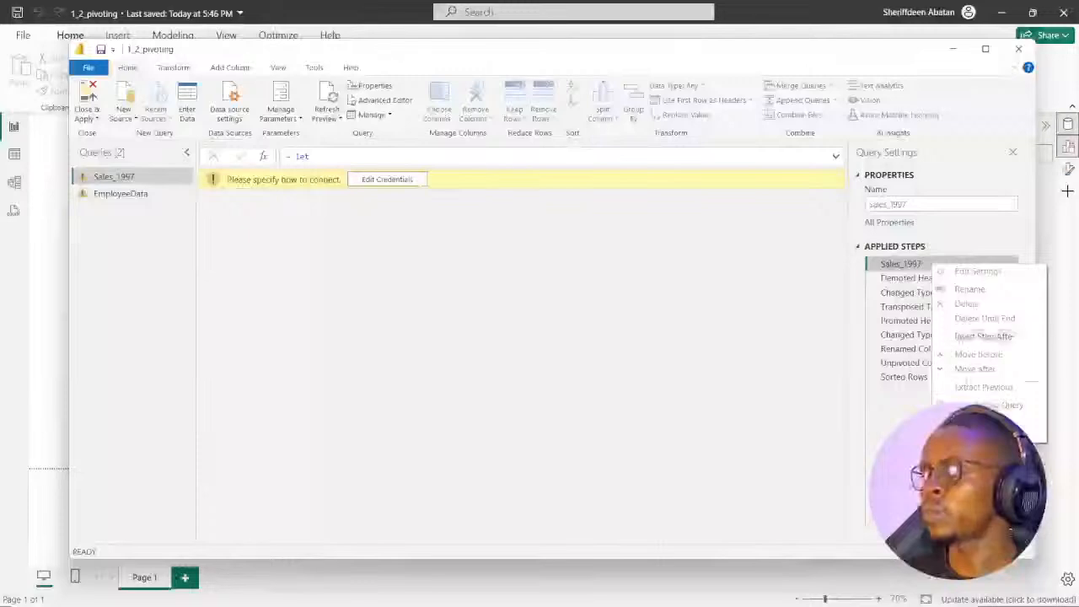
left_click(978, 336)
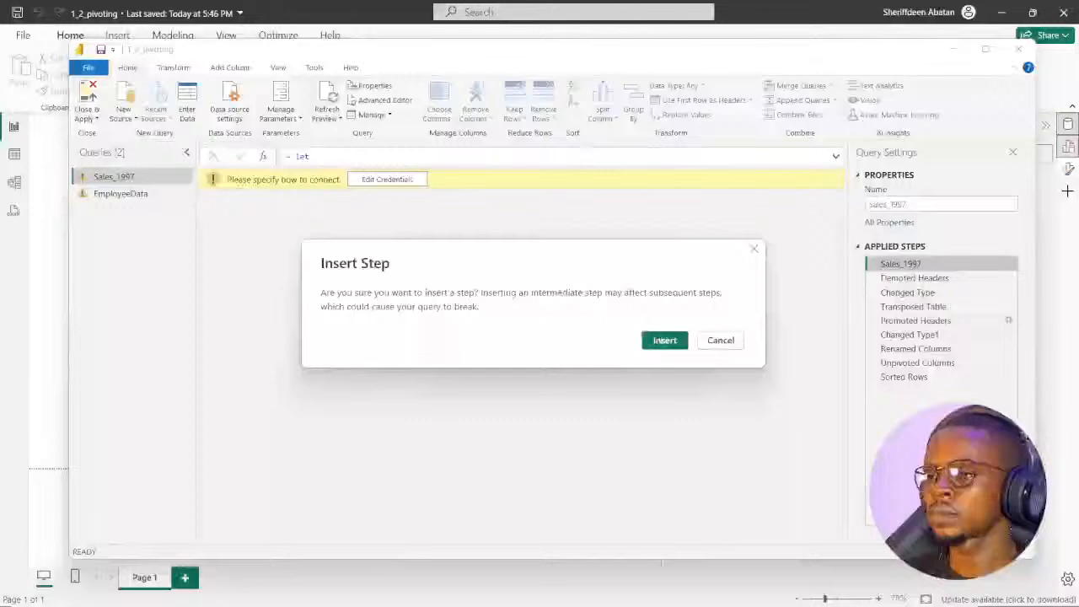
left_click(665, 342)
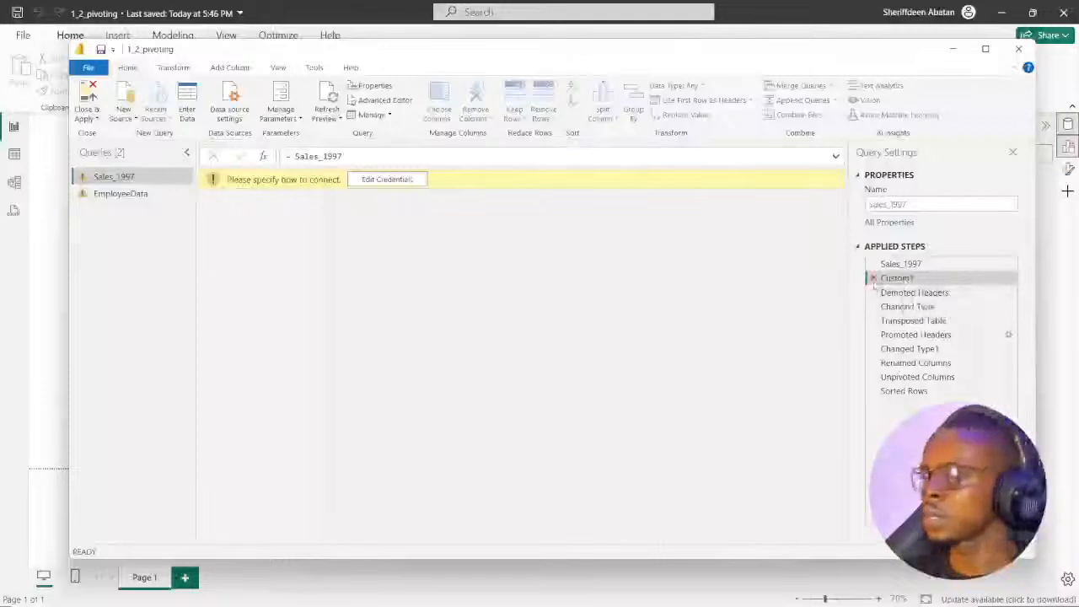
left_click(873, 279)
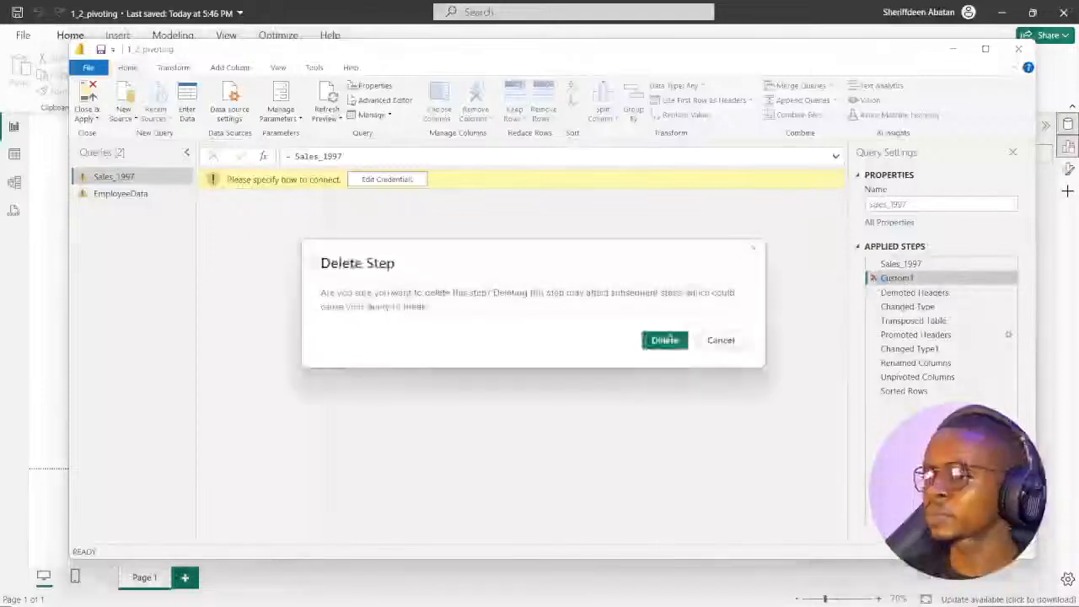
left_click(664, 340)
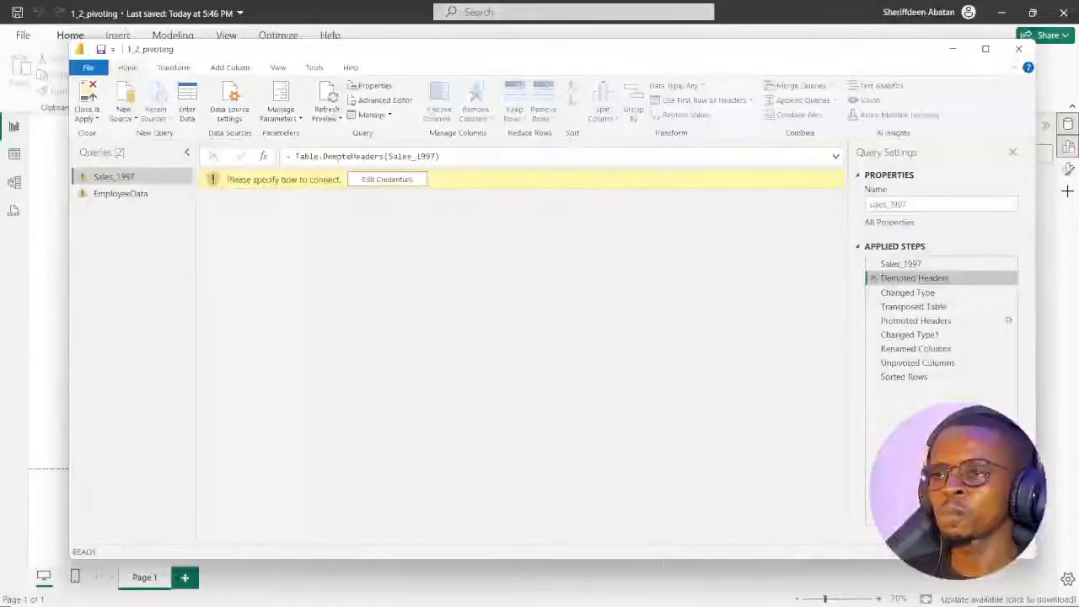
Compare the Source step of the EmployeeData query with the first applied step of Sales_1997.
left_click(121, 194)
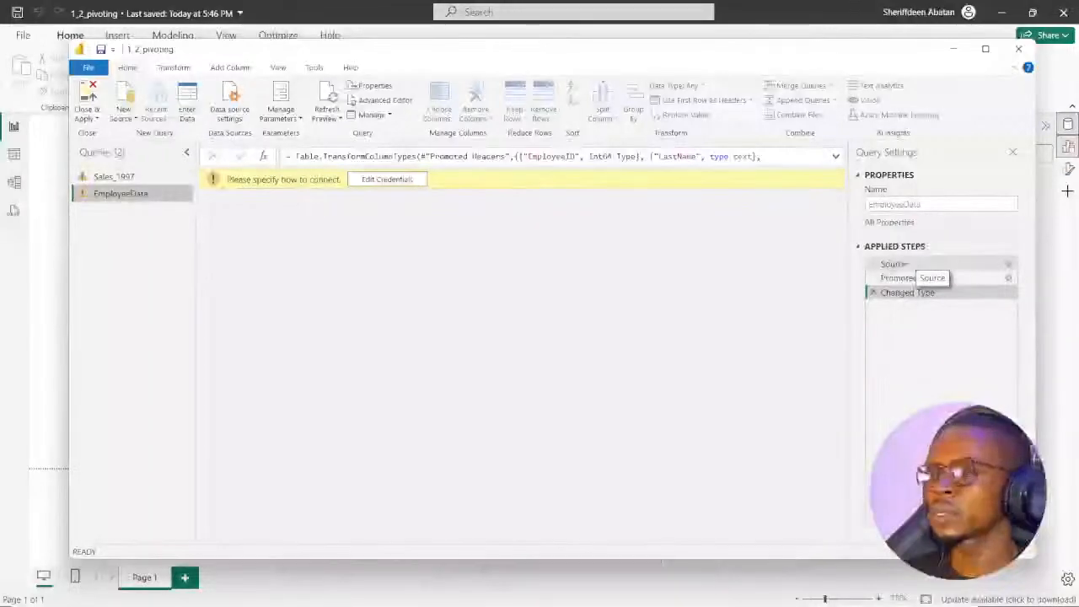
left_click(894, 264)
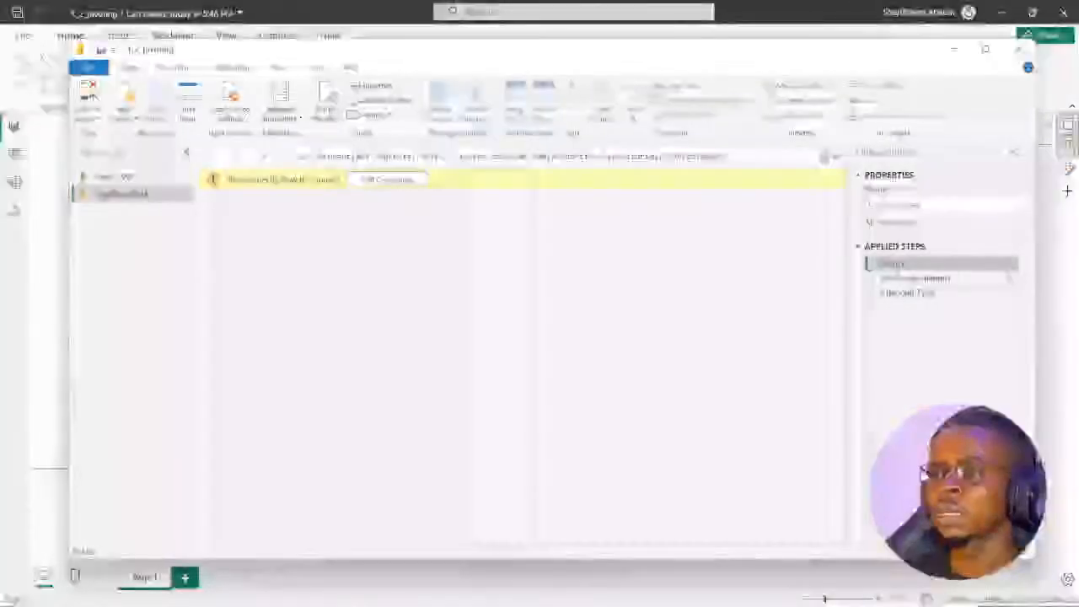
left_click(102, 178)
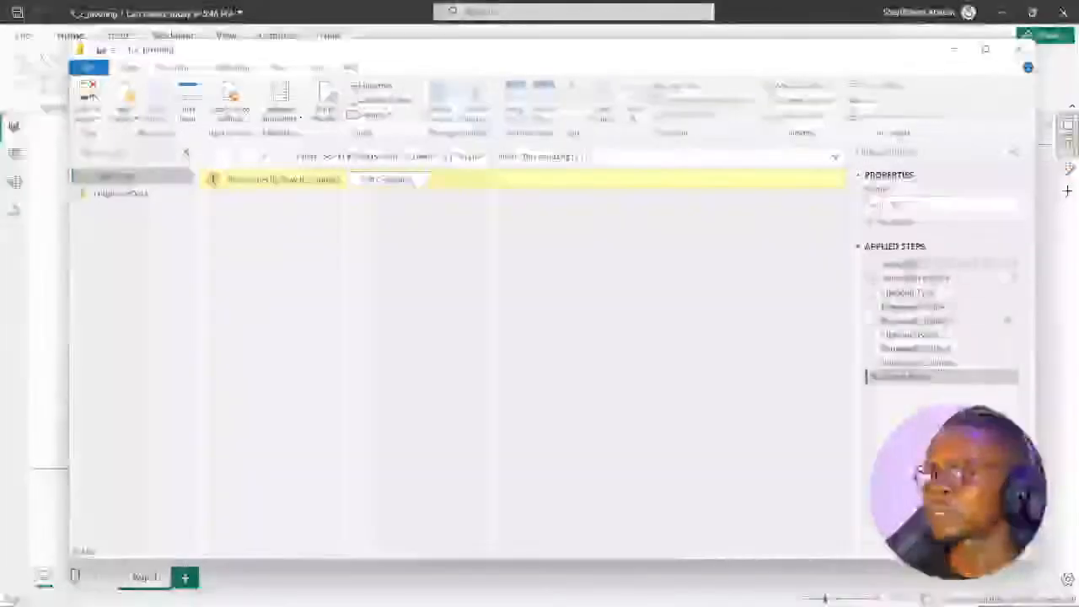
left_click(899, 264)
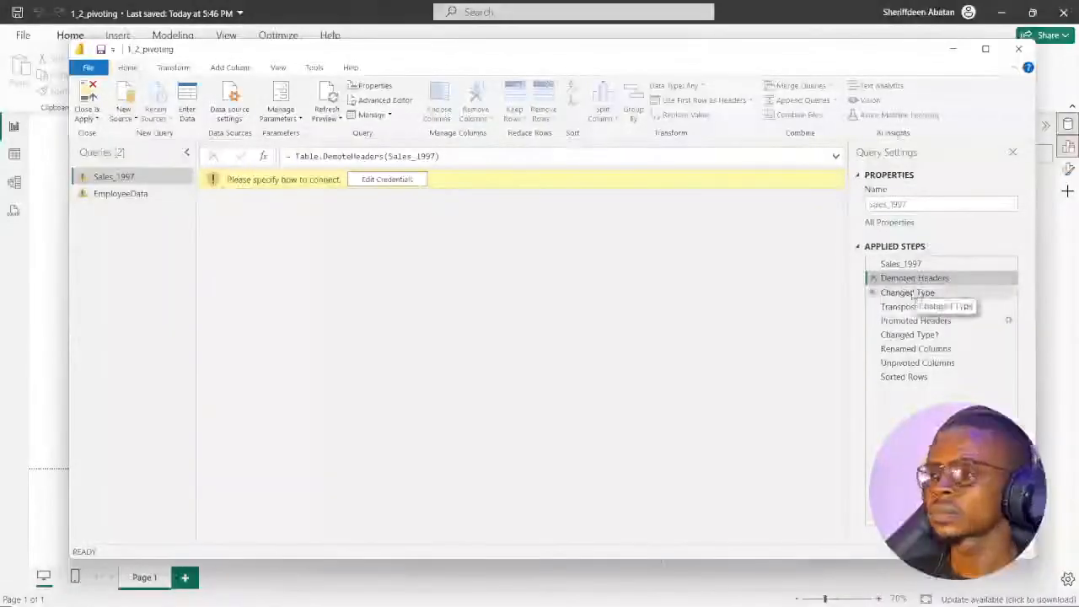
Review the formulas of the Sales_1997 applied steps one by one, from Changed Type through Sorted Rows.
left_click(914, 294)
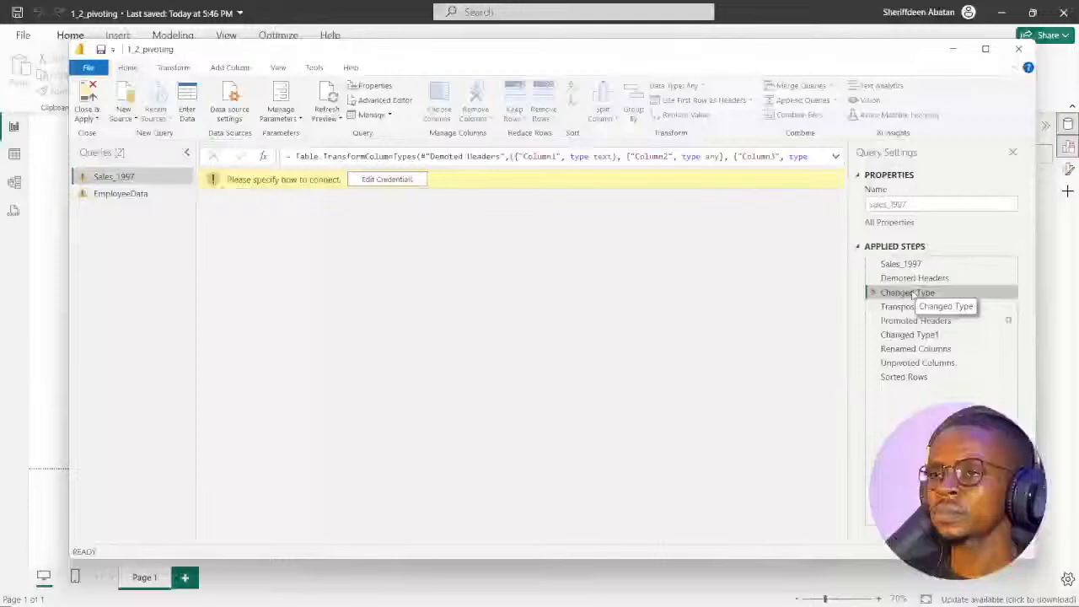
left_click(902, 307)
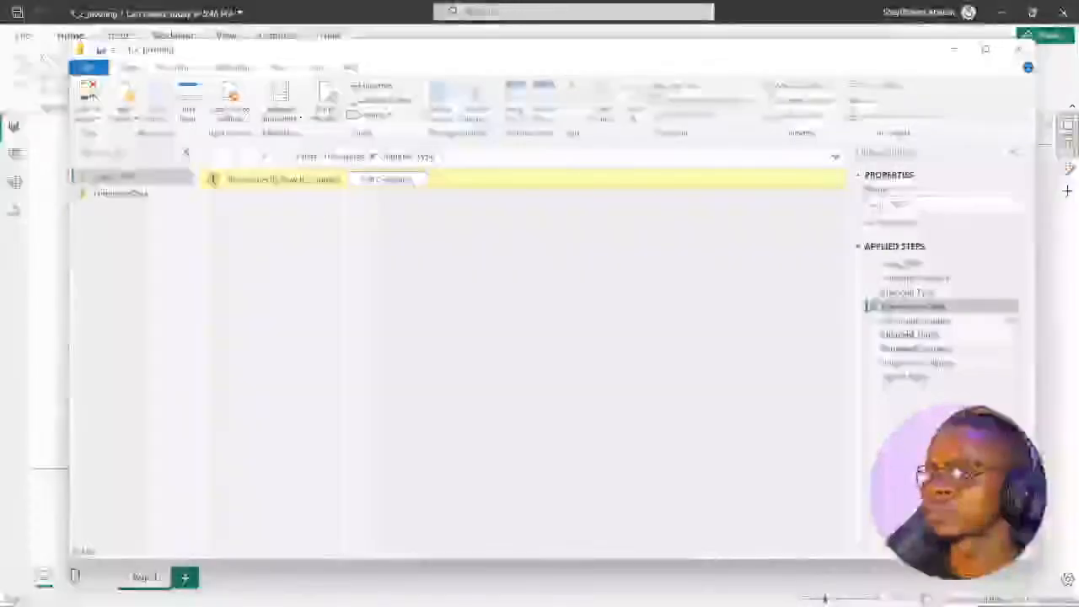
left_click(915, 321)
left_click(911, 335)
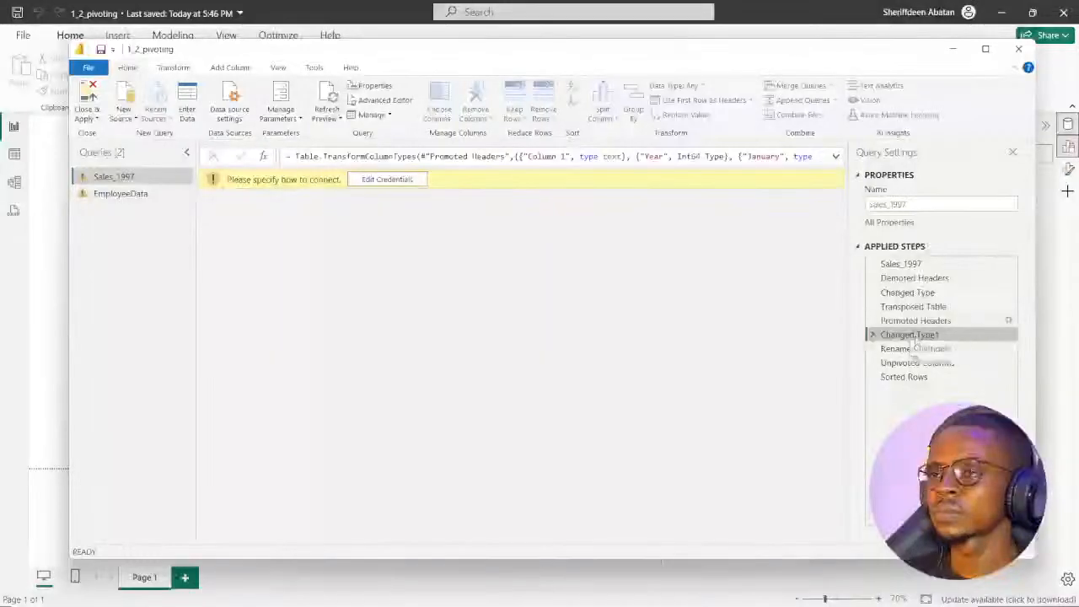
left_click(912, 350)
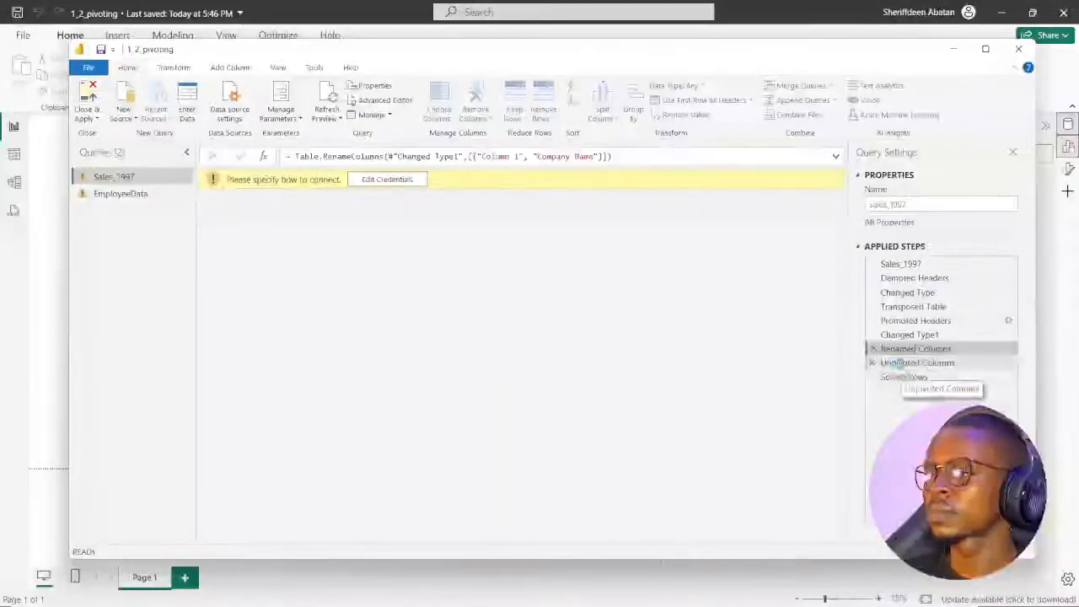
left_click(904, 364)
left_click(904, 377)
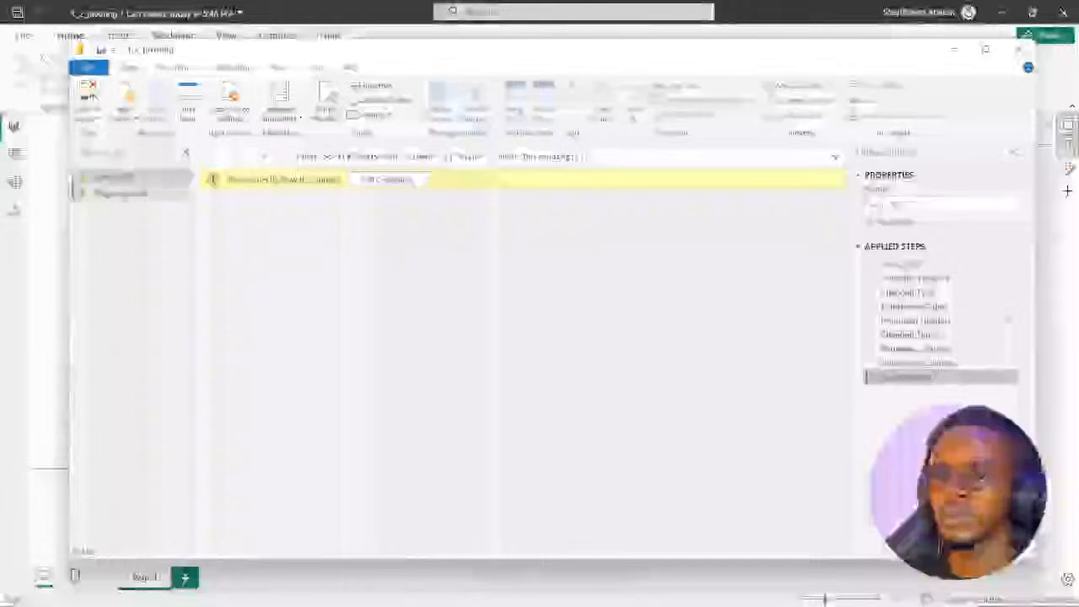
Compare the commands available for the first applied step of Sales_1997 with those for the Source step of EmployeeData.
left_click(118, 193)
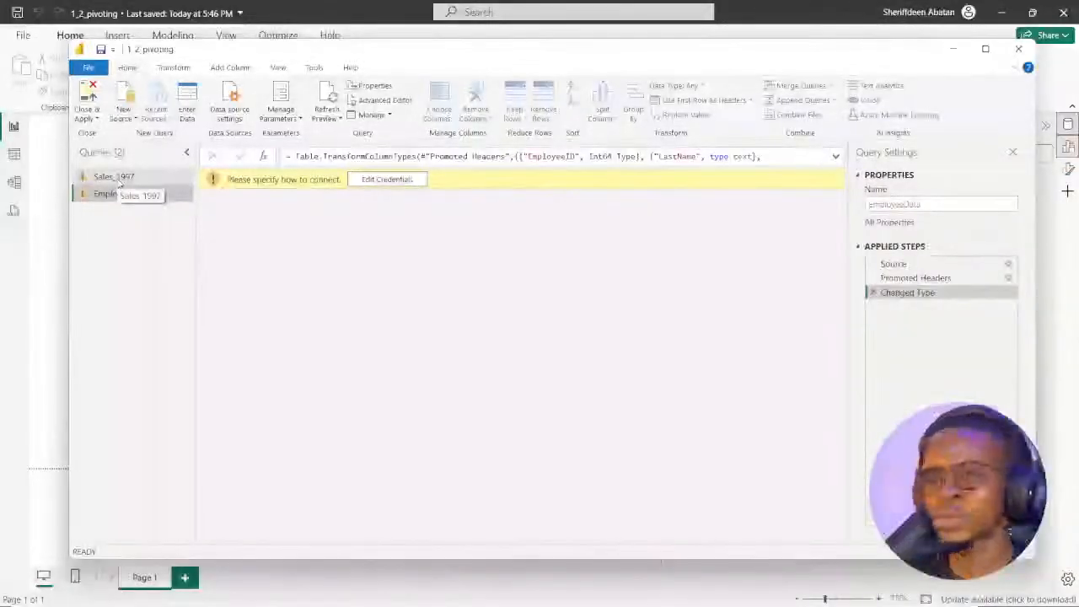
left_click(120, 179)
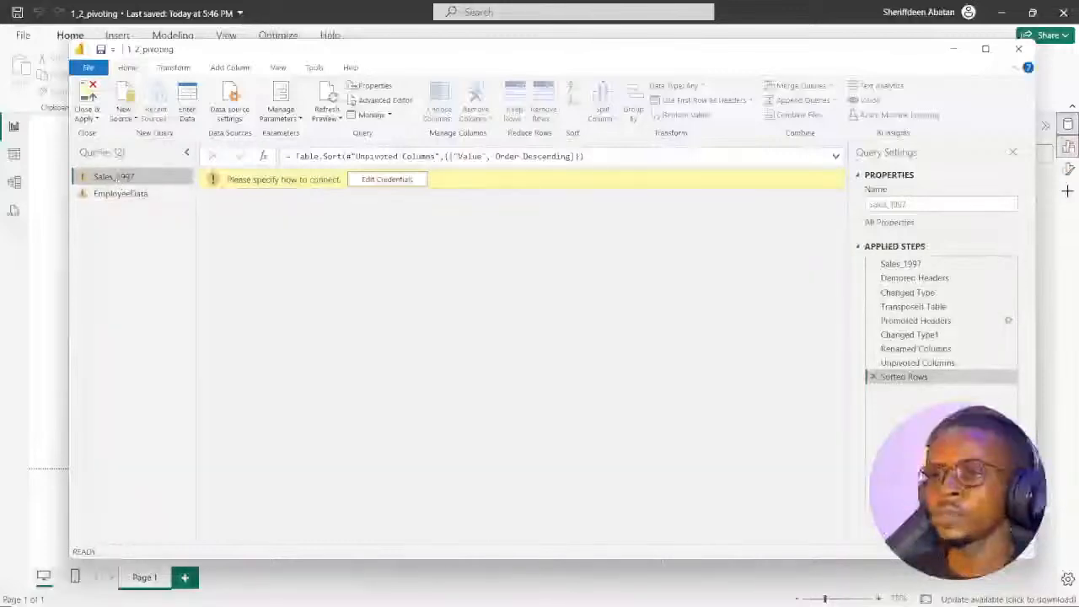
left_click(899, 264)
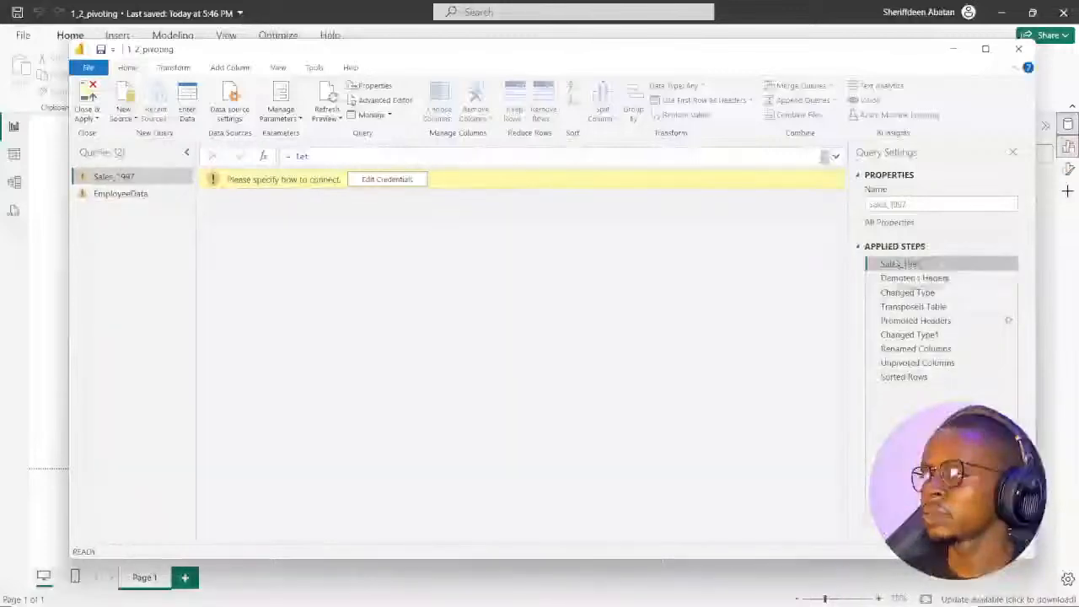
right_click(901, 264)
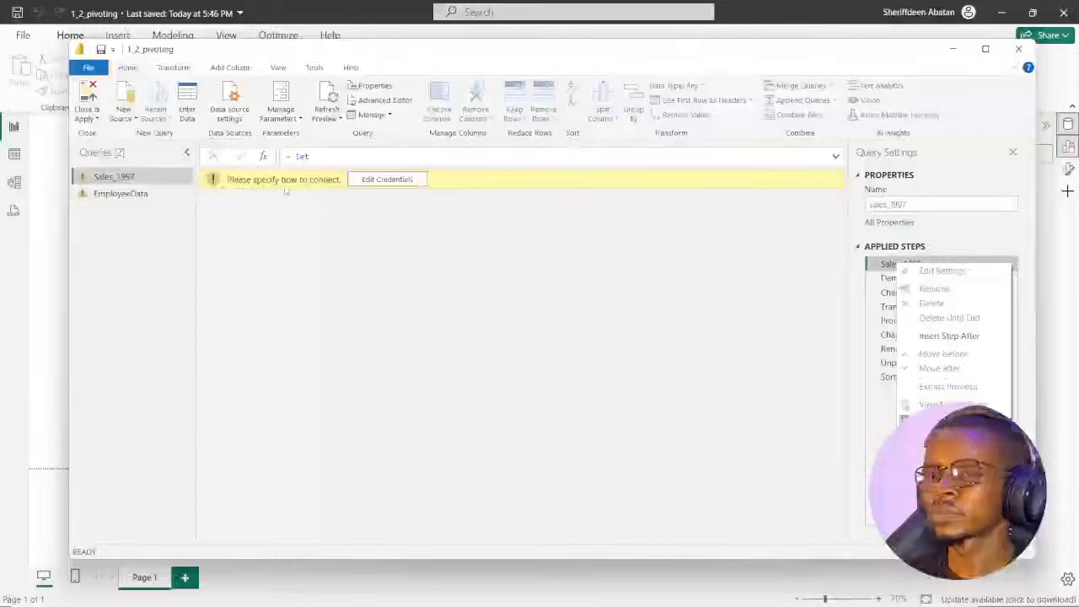
left_click(150, 206)
left_click(126, 194)
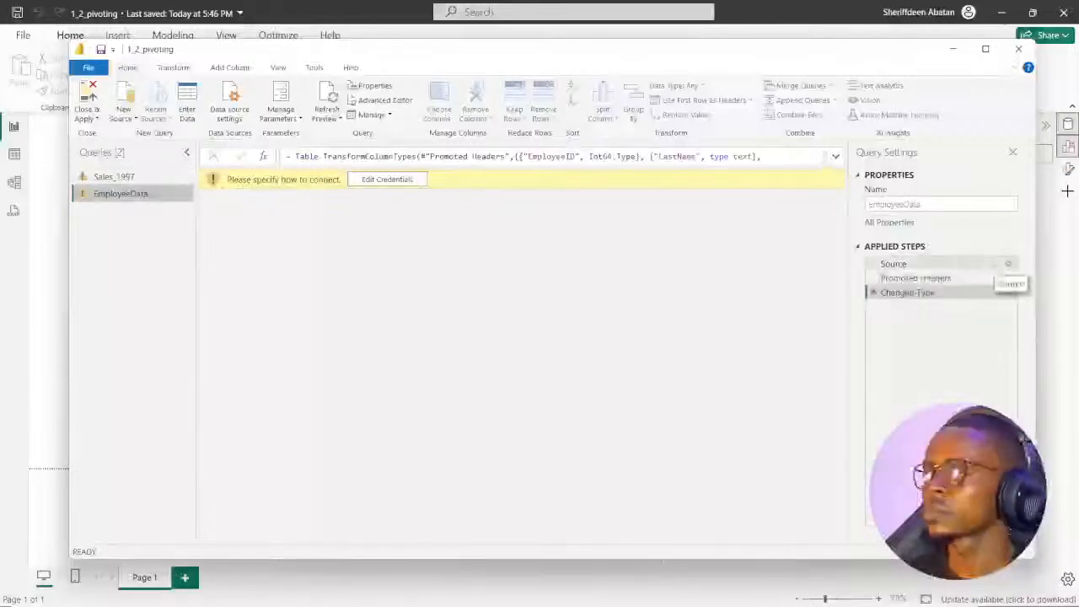
left_click(915, 264)
right_click(915, 264)
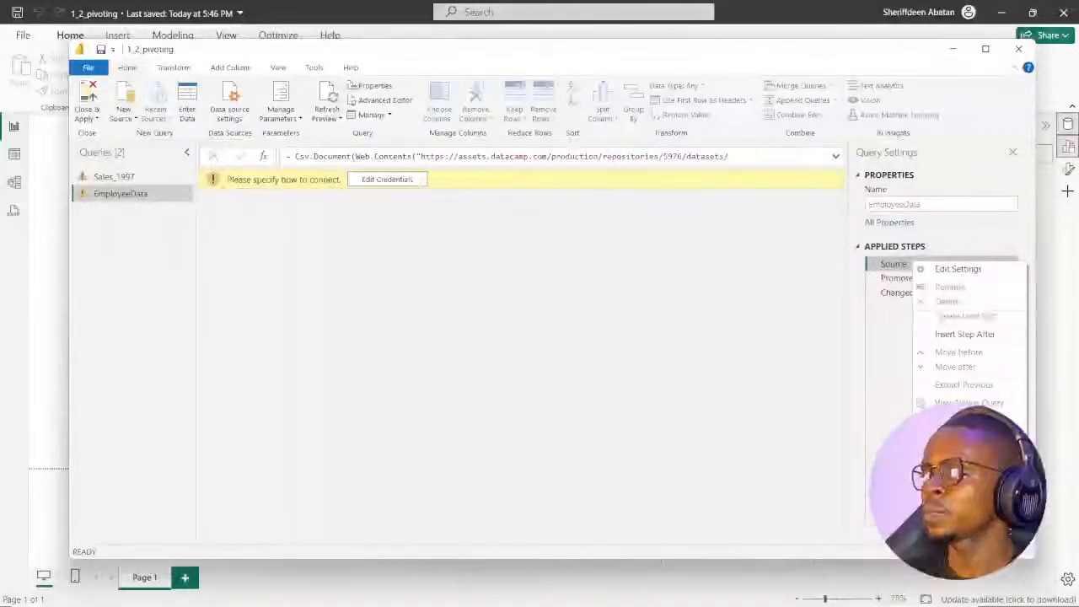
Recheck the commands for the first applied step of Sales_1997 and view its step properties without changing them.
left_click(113, 177)
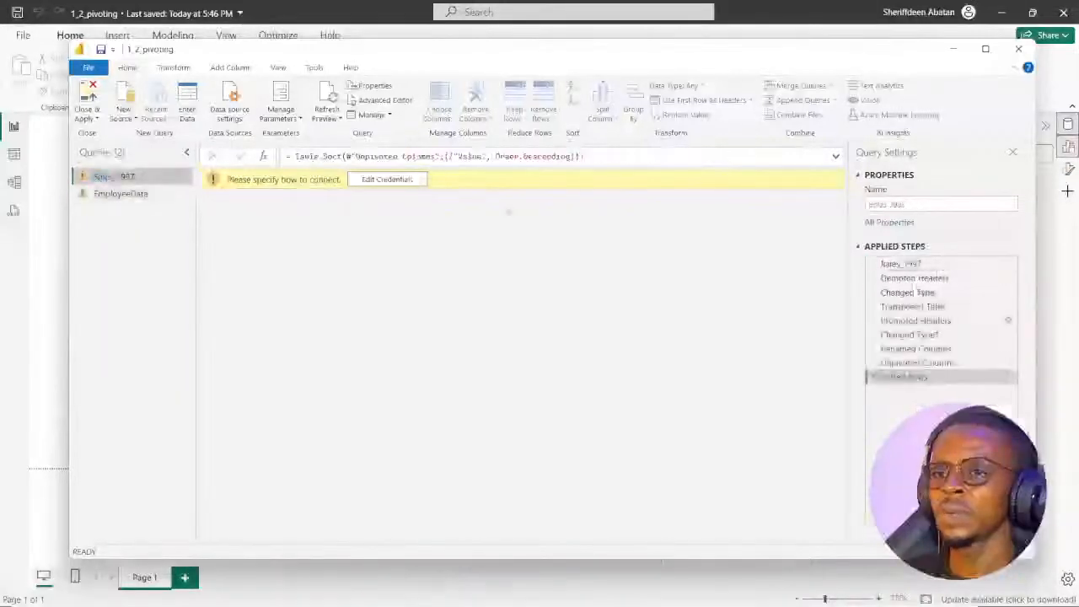
left_click(913, 267)
right_click(913, 267)
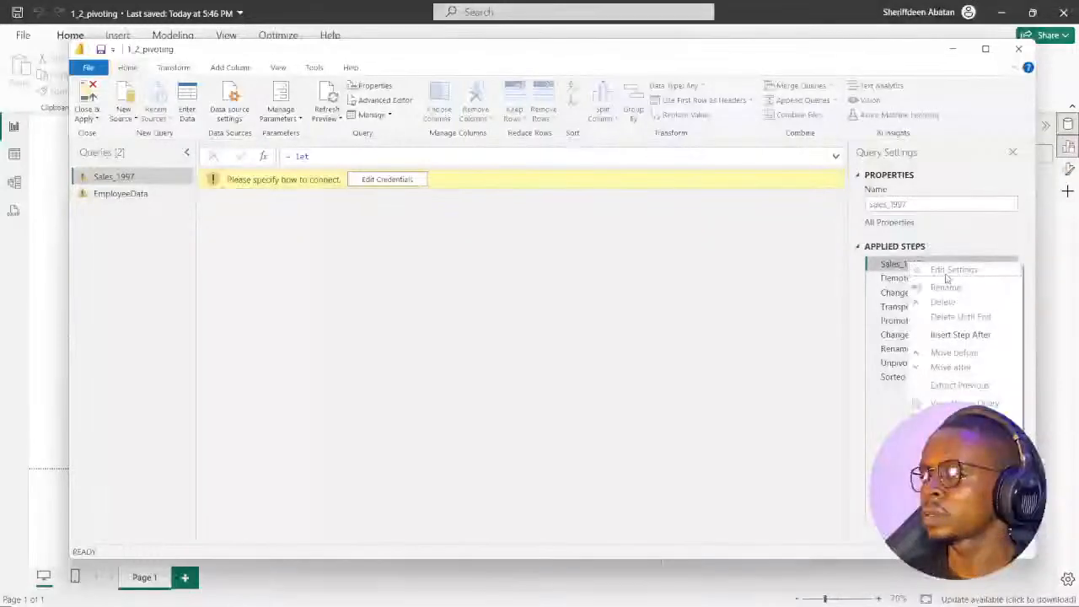
key("Escape")
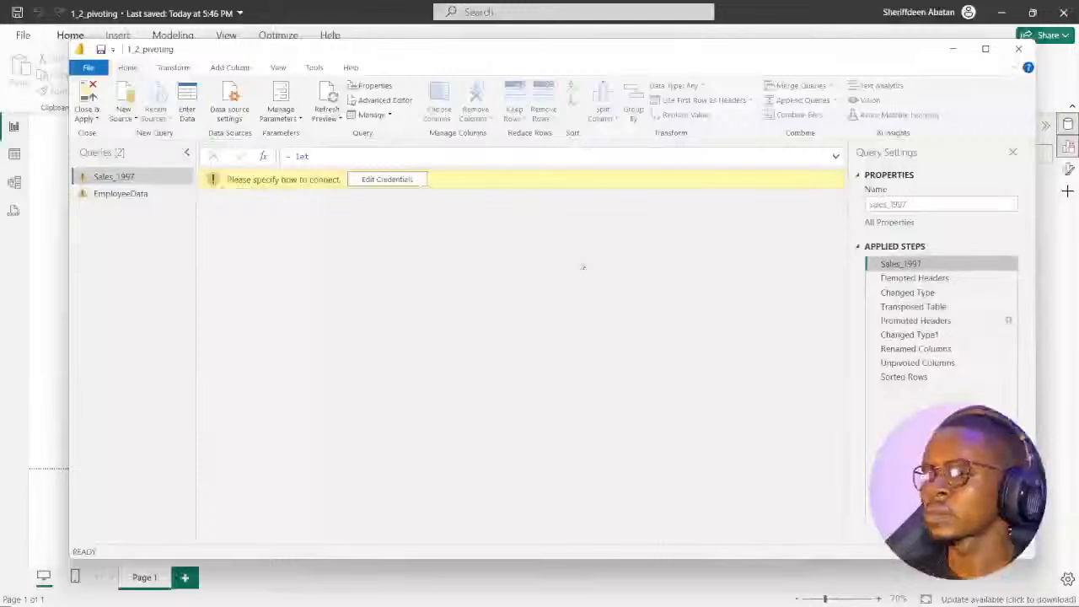
right_click(912, 267)
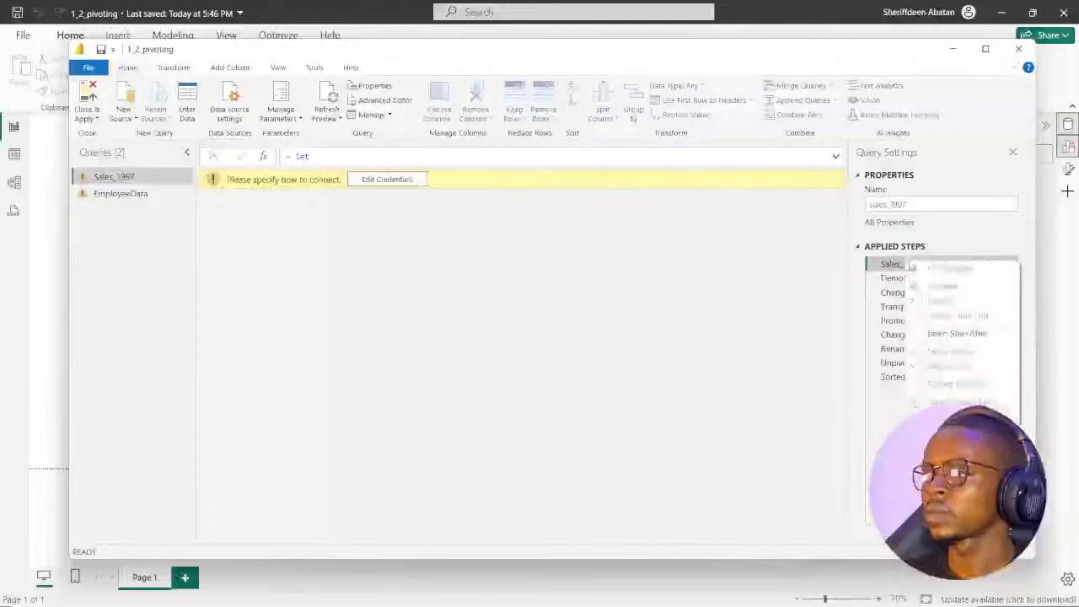
left_click(936, 402)
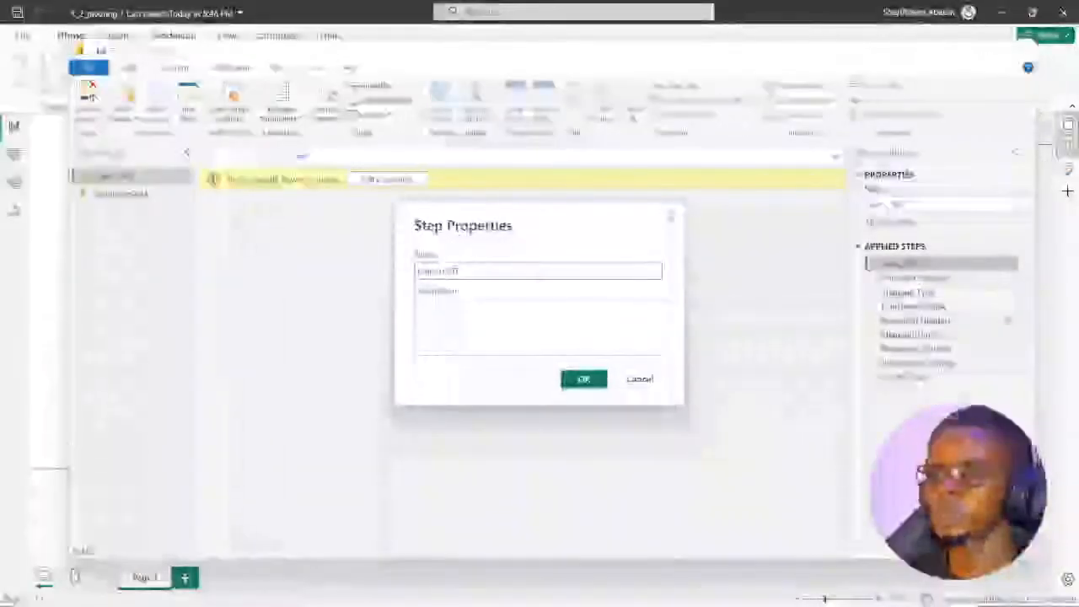
key("Return")
right_click(901, 264)
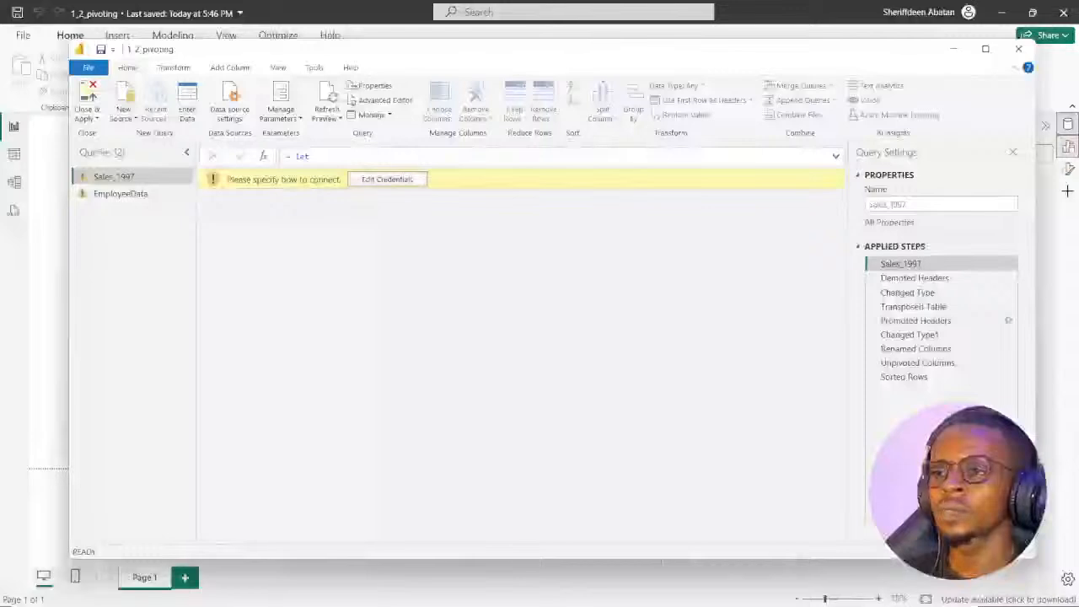
Examine the authentication methods and URL levels available for the Sales_1997 web source, then dismiss the credentials dialog without connecting.
left_click(370, 182)
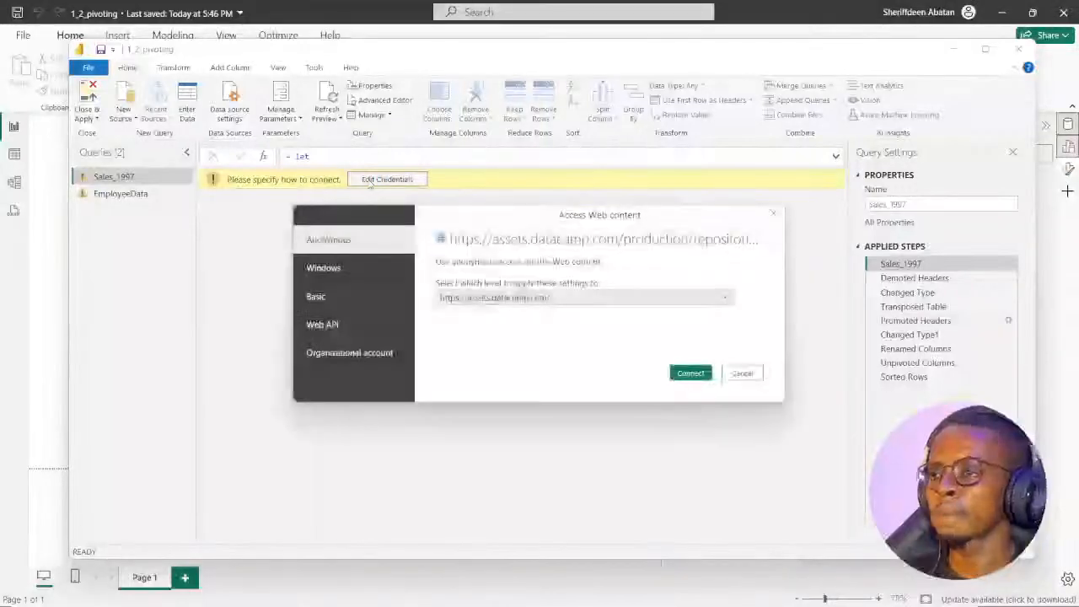
left_click(328, 268)
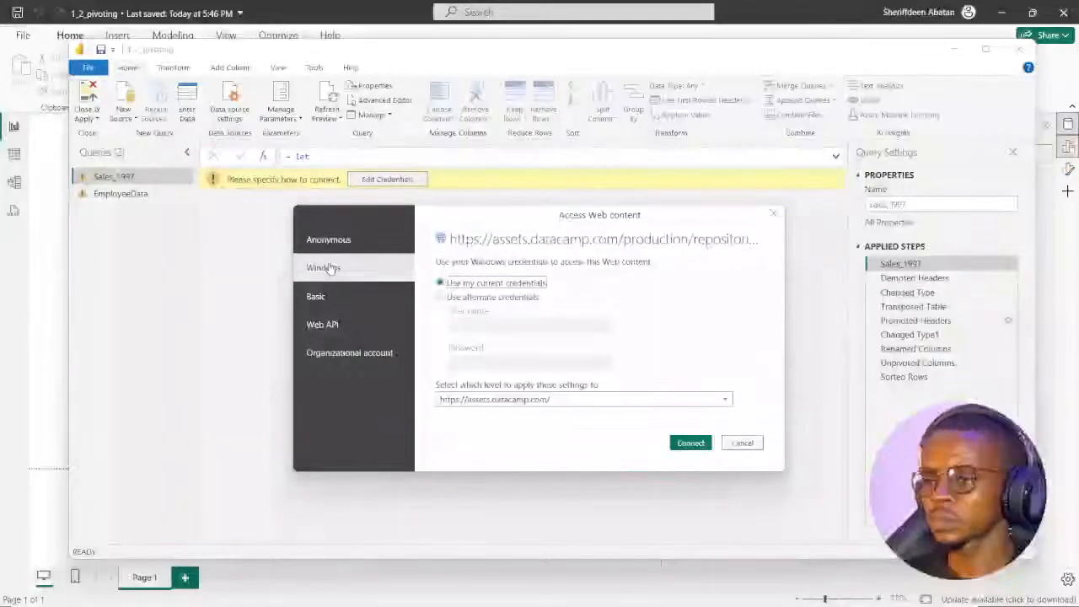
left_click(725, 400)
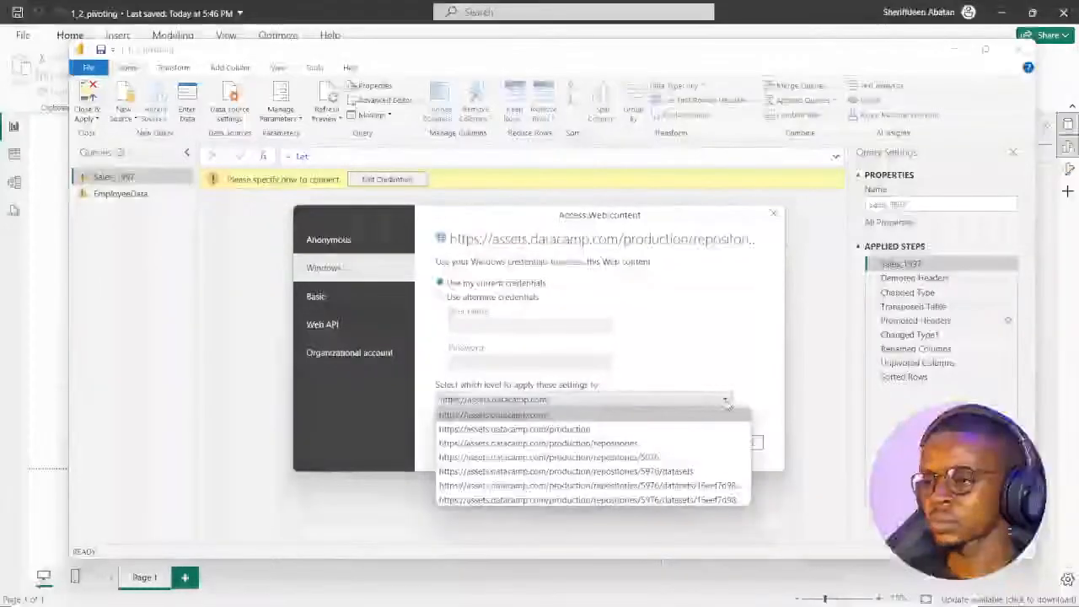
left_click(749, 358)
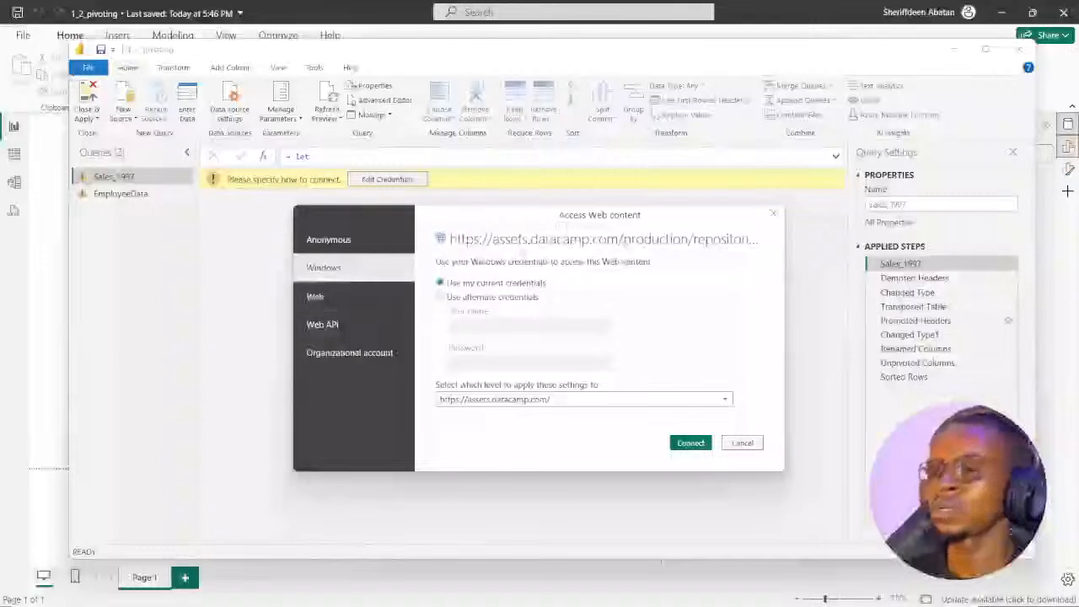
left_click(345, 300)
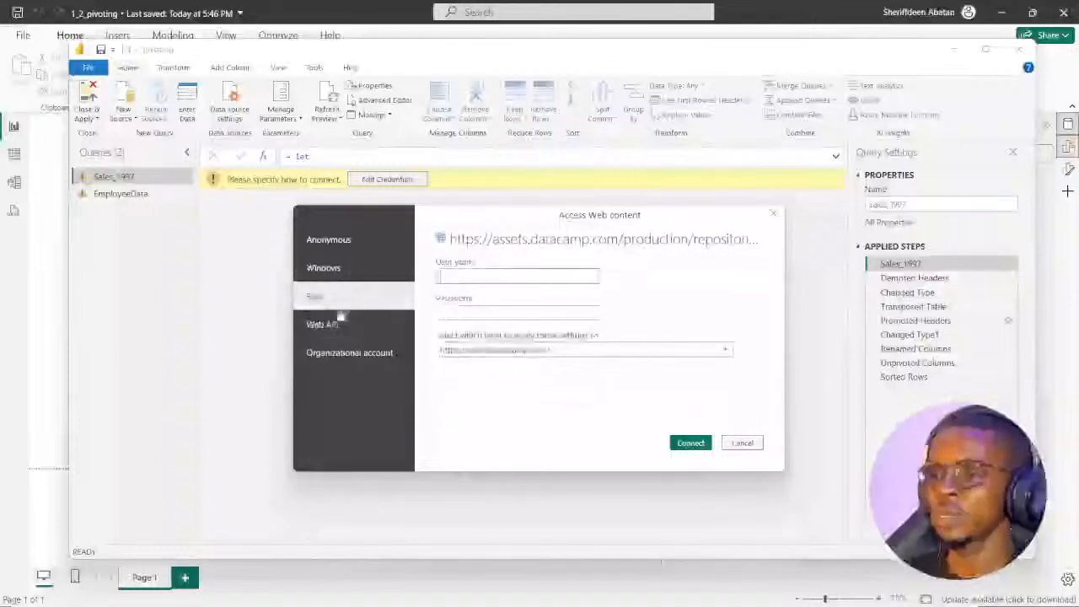
left_click(333, 324)
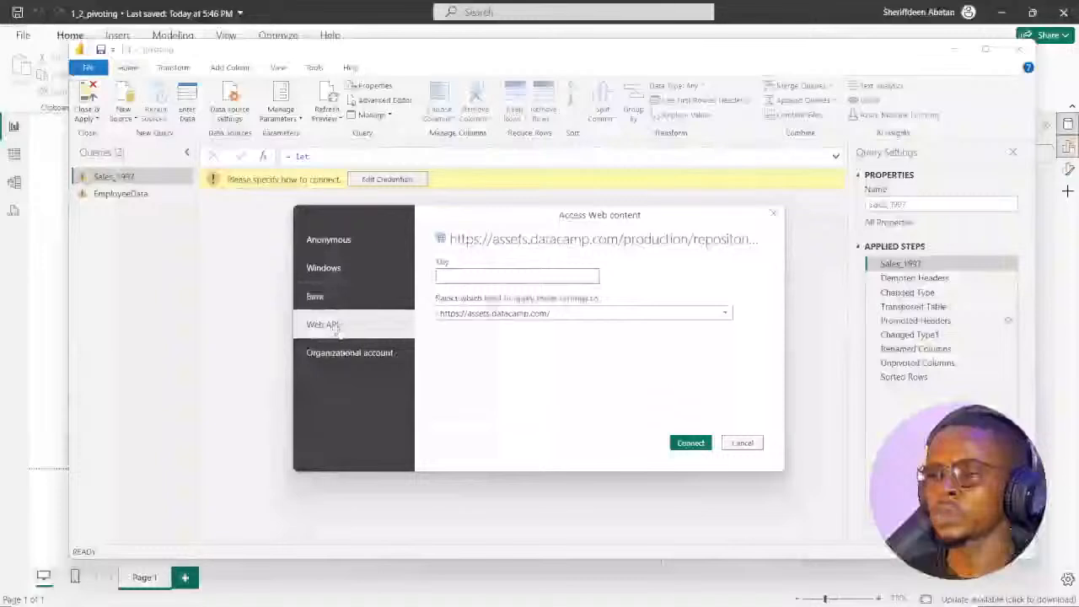
left_click(561, 313)
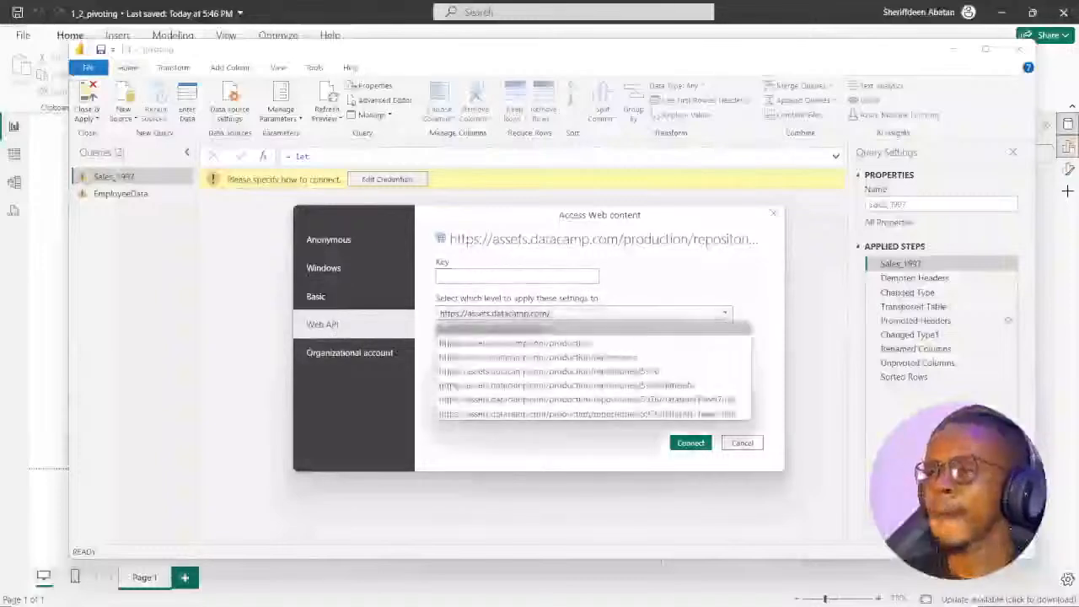
left_click(355, 357)
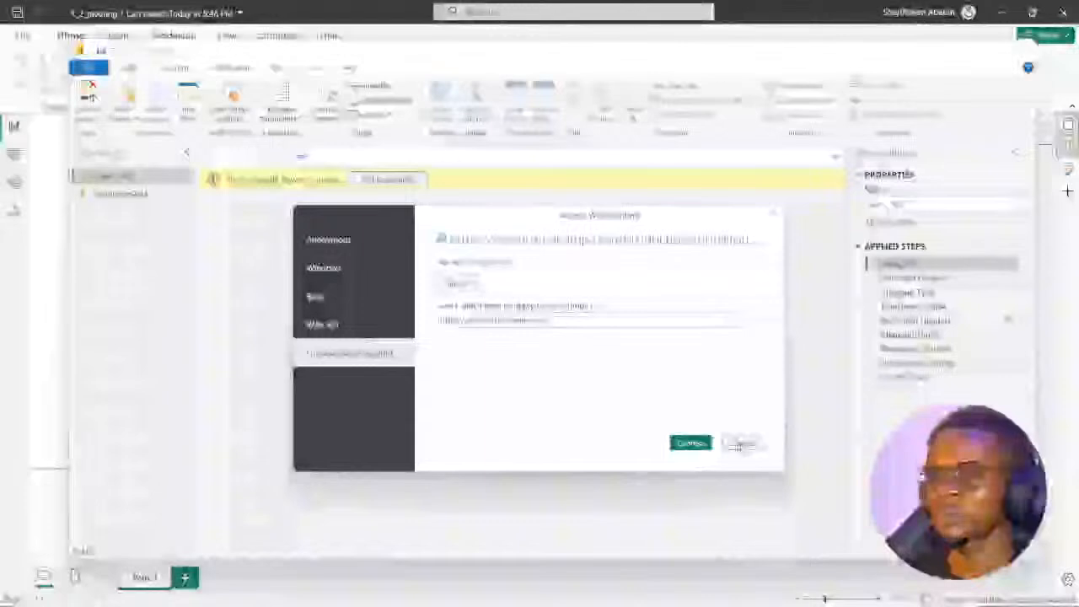
left_click(740, 444)
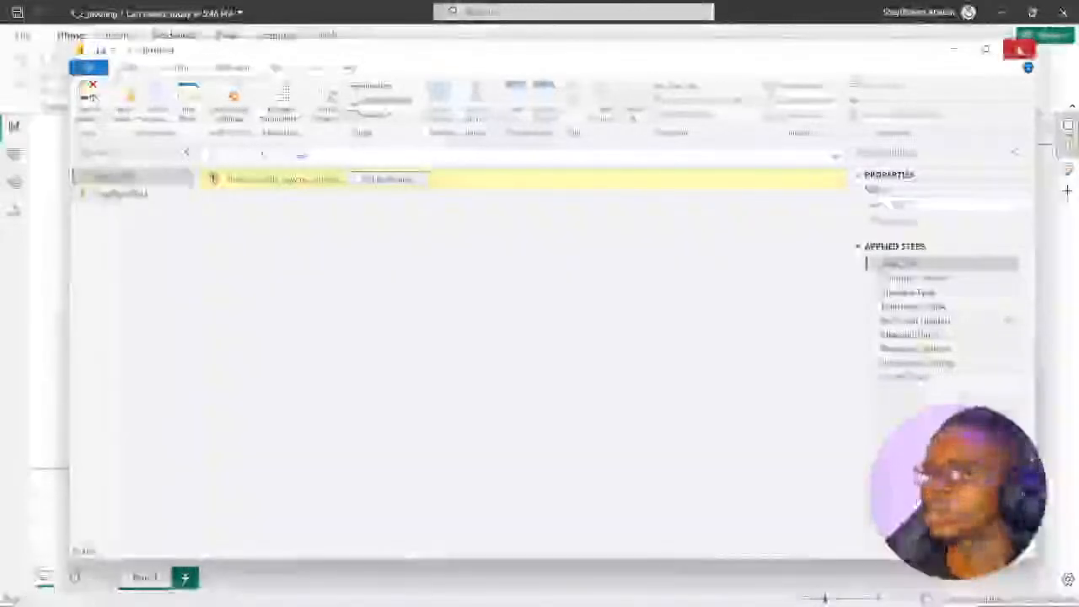
Switch to the DataCamp exercise in Chrome and read its instructions through to the final question on the largest monthly sales value.
mouse_move(521, 604)
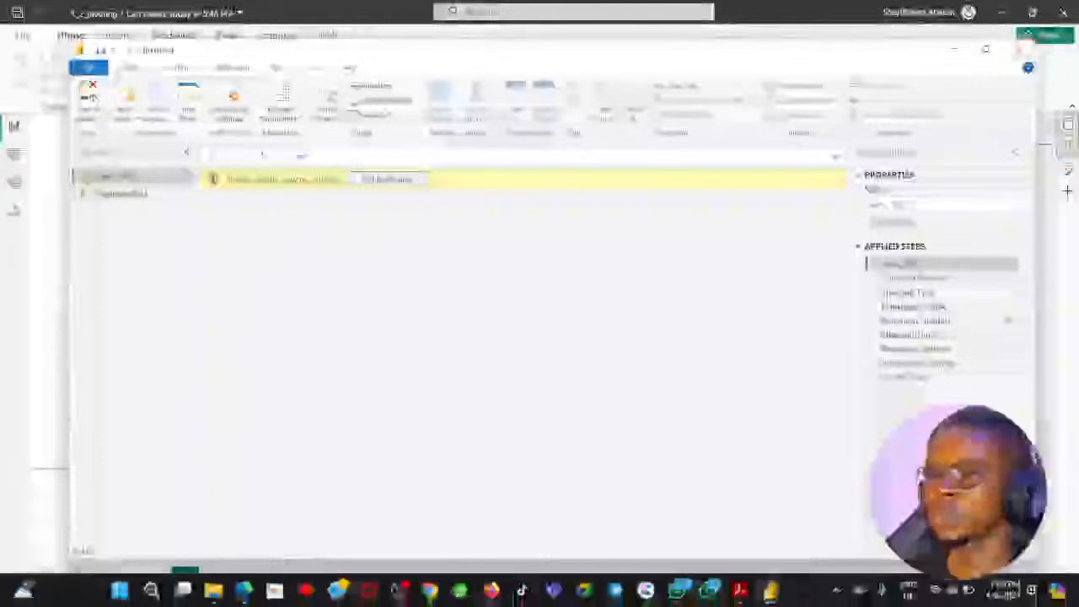
left_click(431, 592)
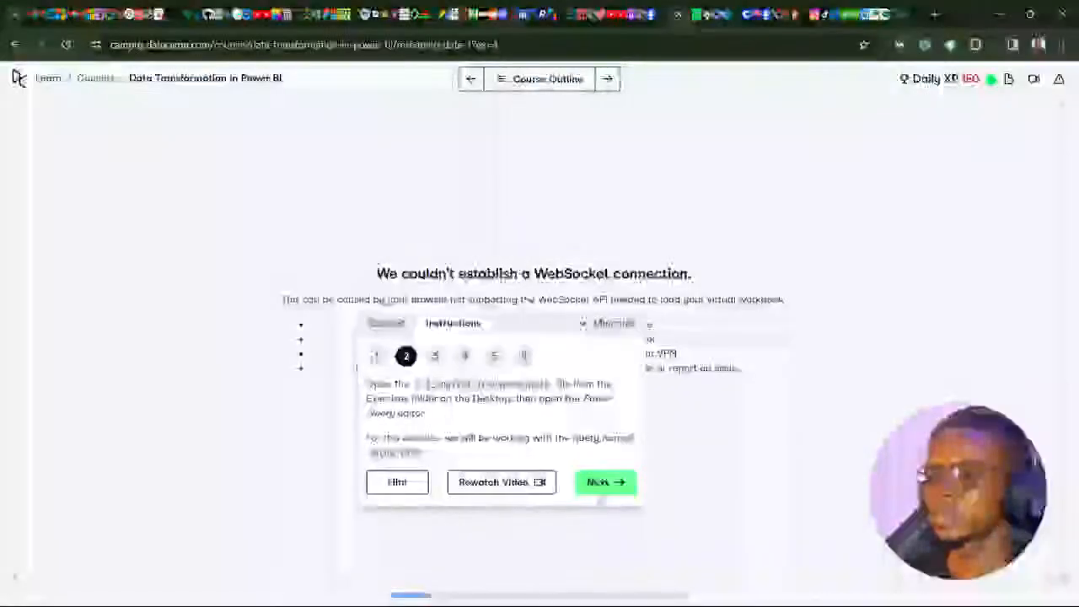
left_click(601, 487)
left_click(600, 488)
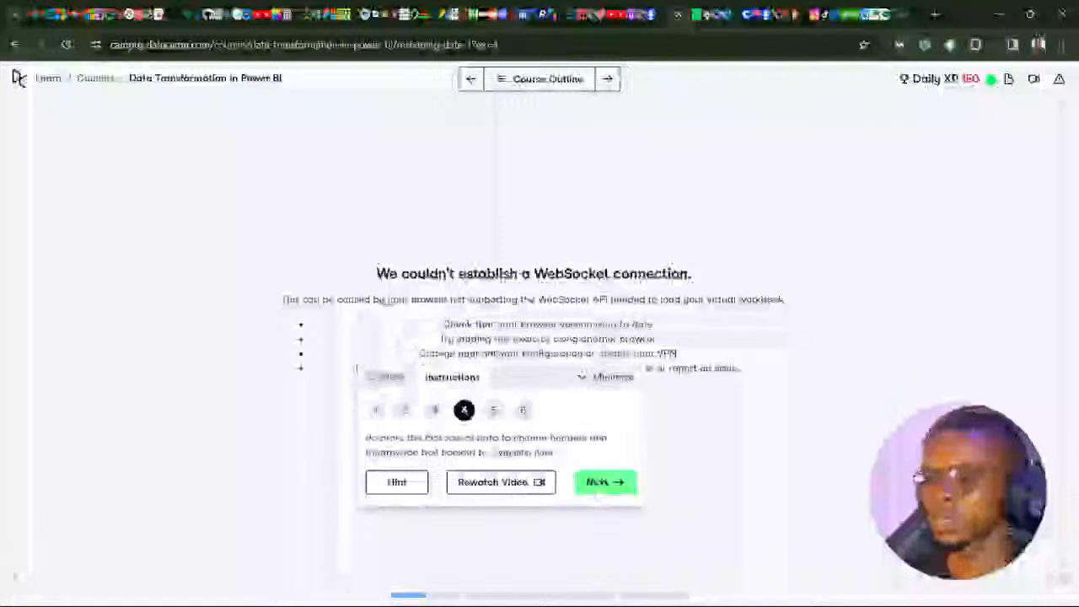
left_click(598, 487)
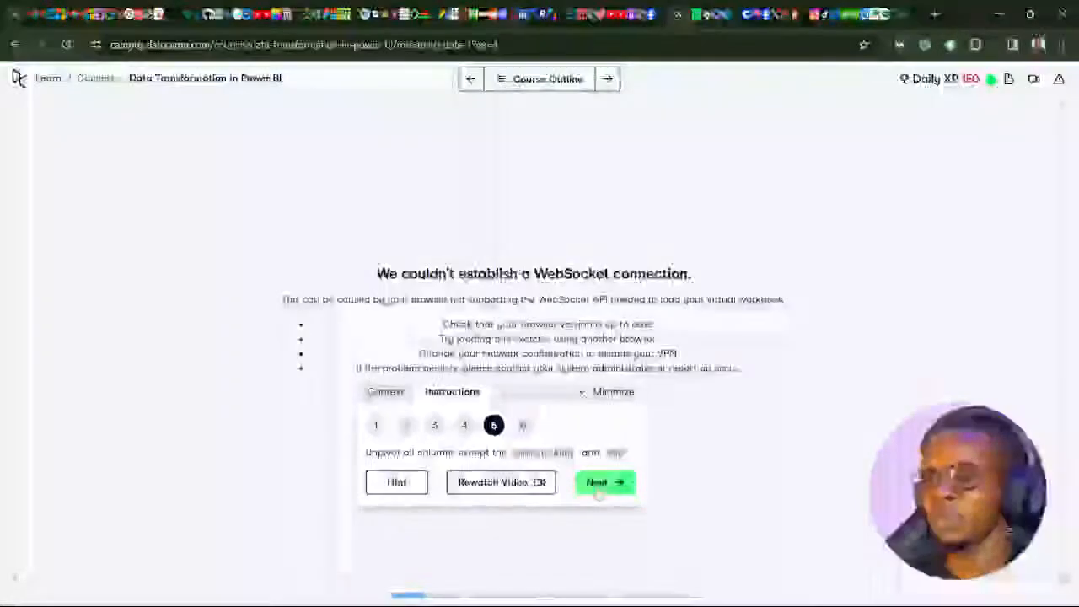
left_click(598, 488)
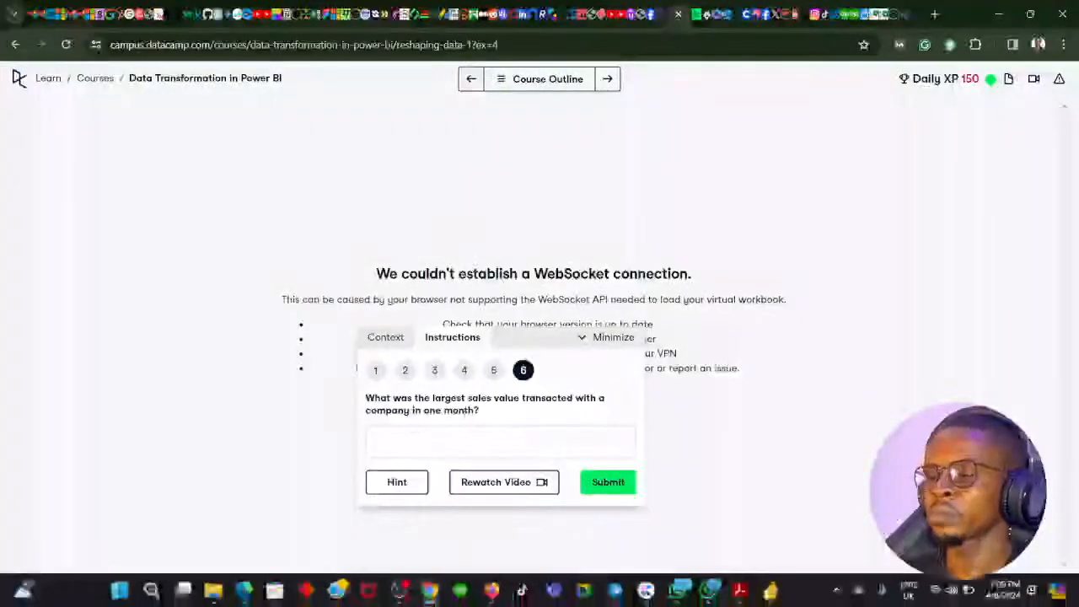
Return to Power BI and close the Power Query Editor for 1_2_pivoting, ending the diagnostics session without applying the pending changes.
left_click(431, 590)
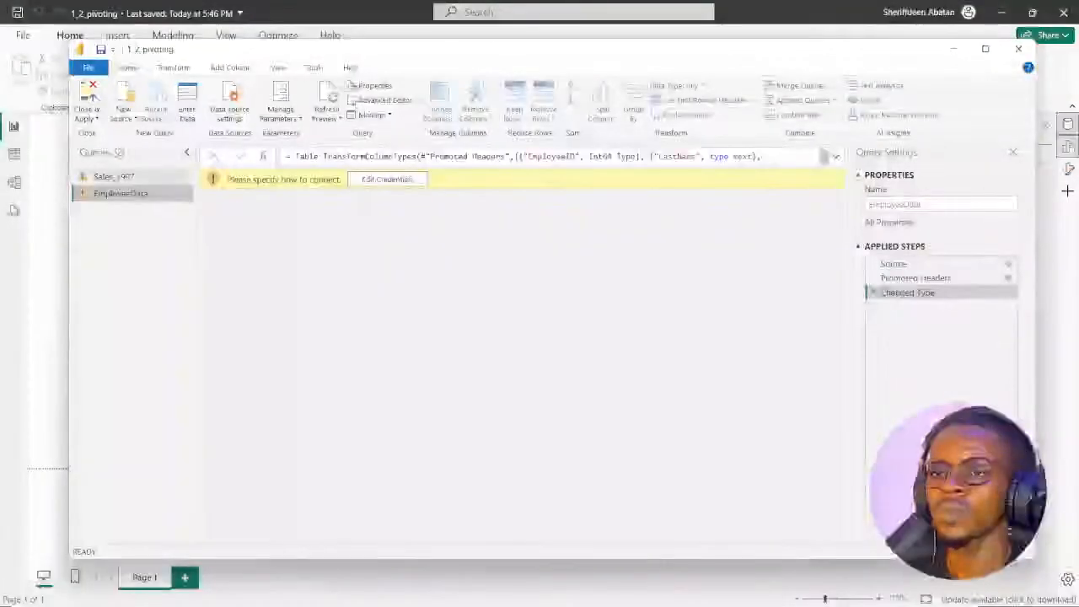
left_click(118, 177)
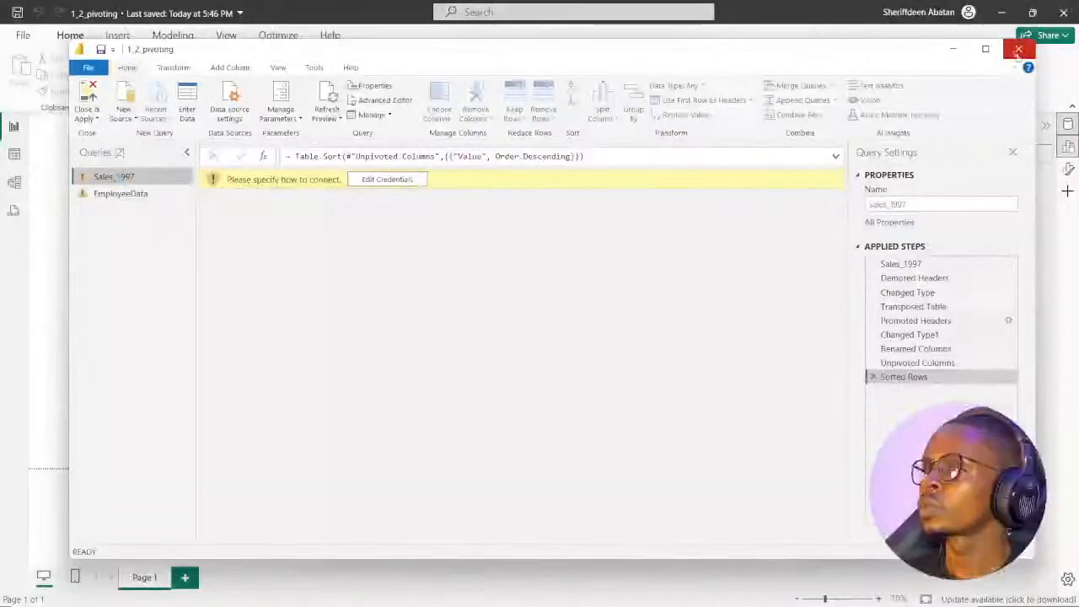
left_click(1020, 50)
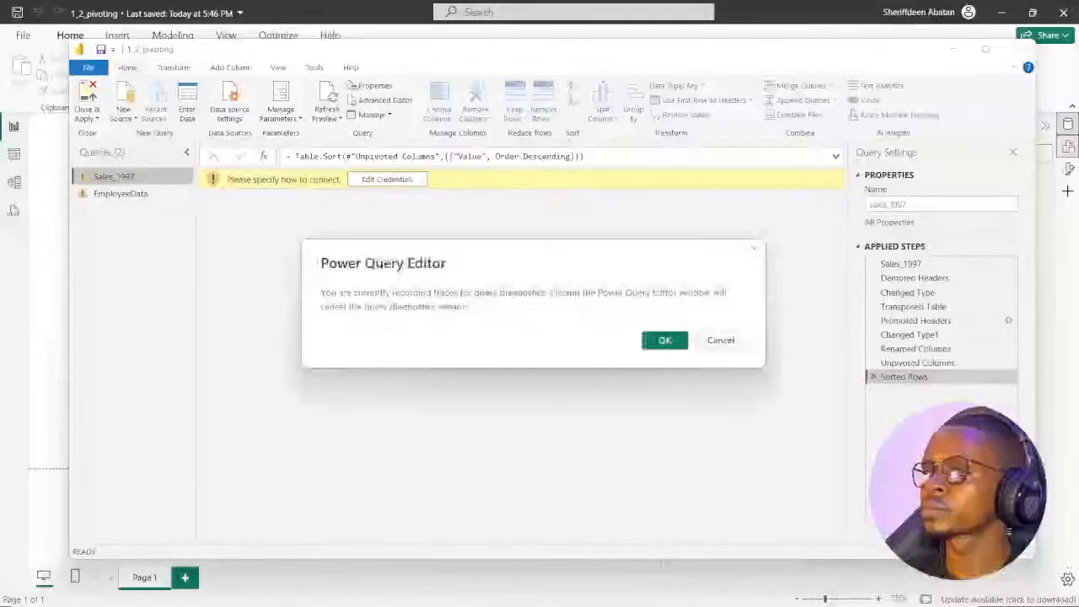
left_click(663, 341)
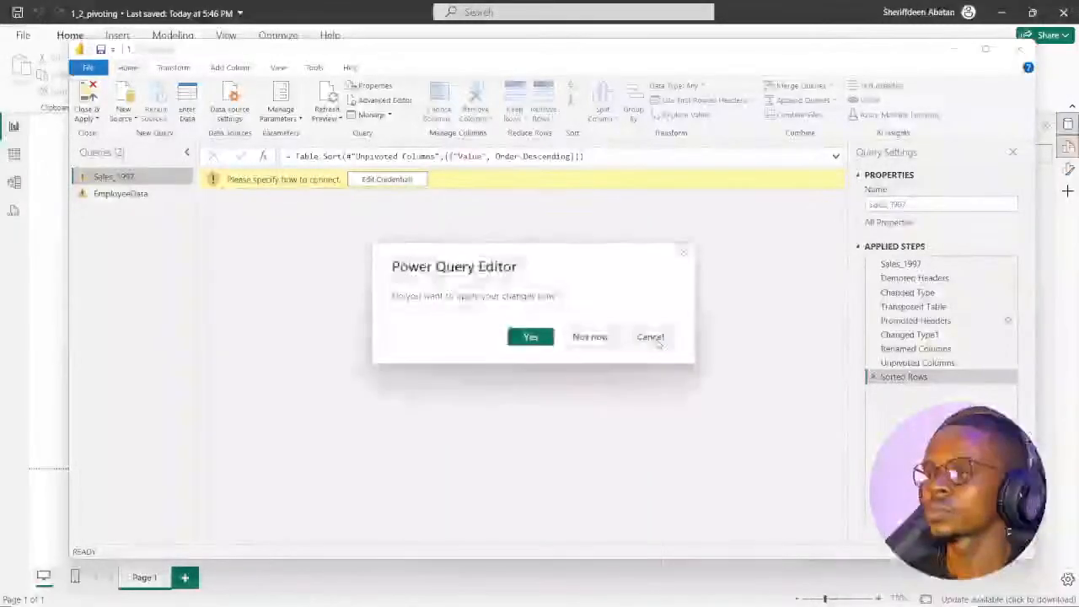
left_click(590, 336)
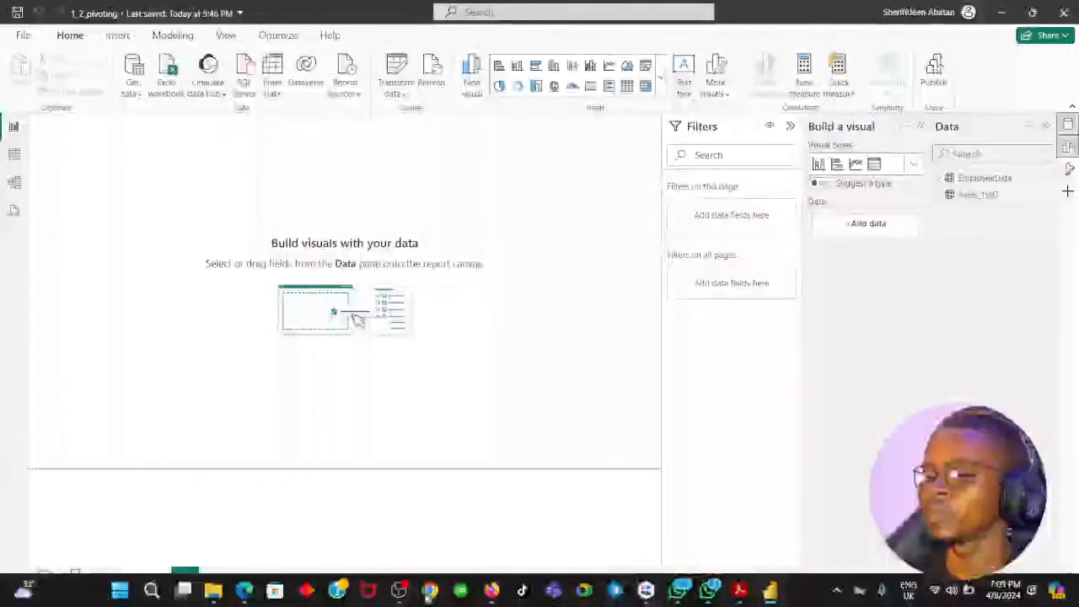
Check the DataCamp question once more, then close the 1_2_pivoting report in Power BI Desktop.
left_click(430, 590)
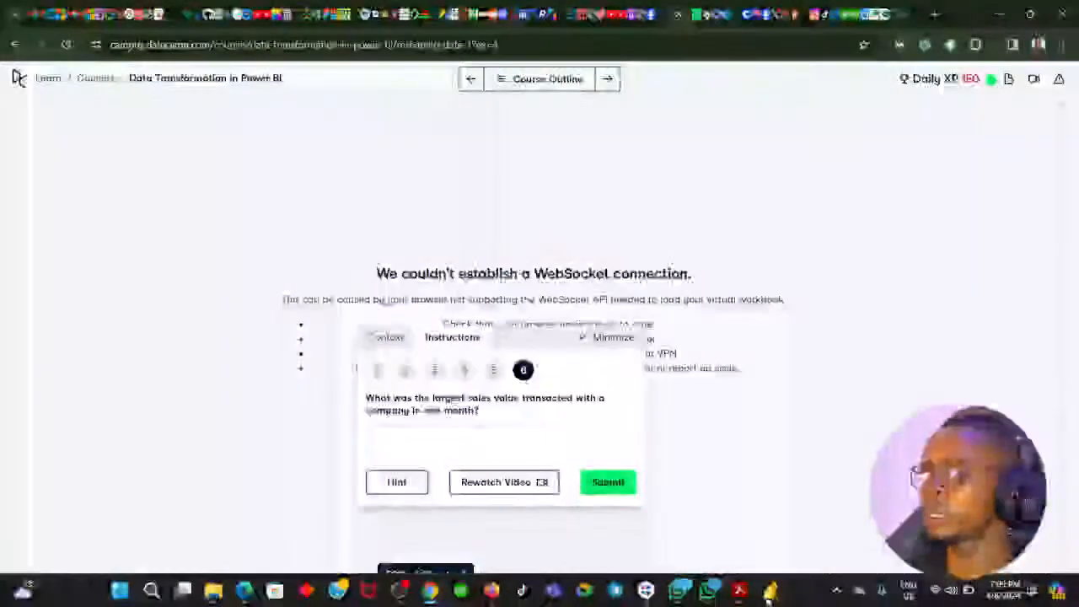
left_click(770, 590)
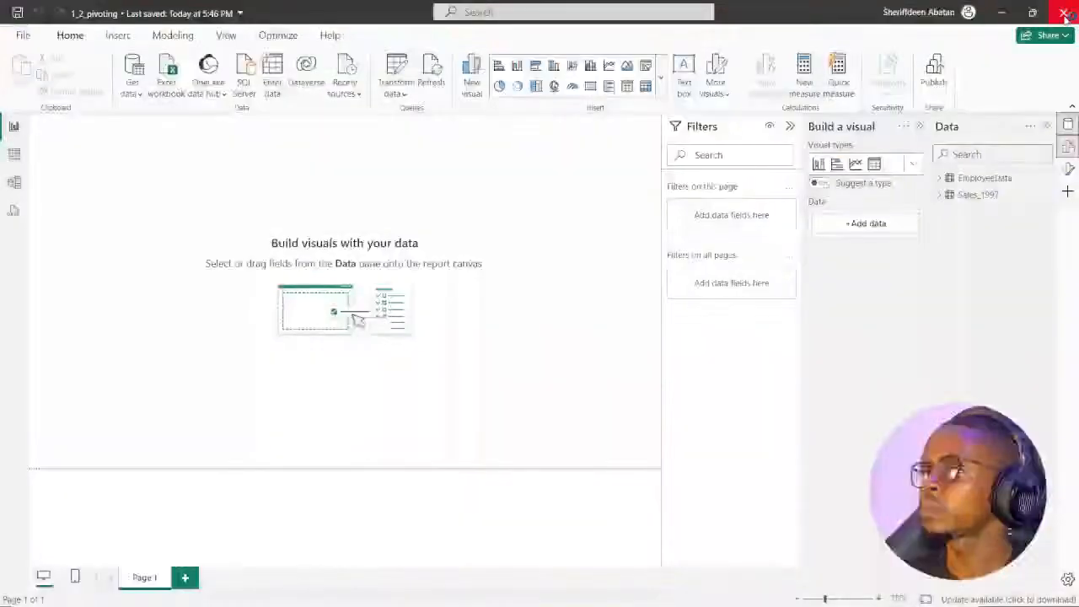
left_click(1064, 12)
left_click(582, 339)
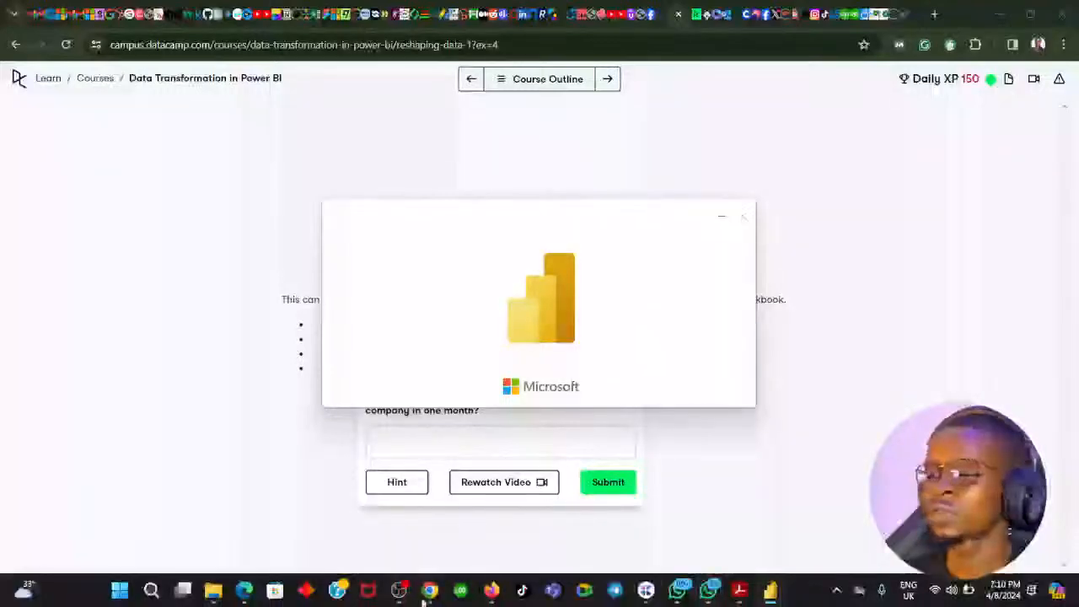
Open the Power Query Editor for the 1_1_unpivot_transpose report and select the EmployeeData query.
mouse_move(426, 599)
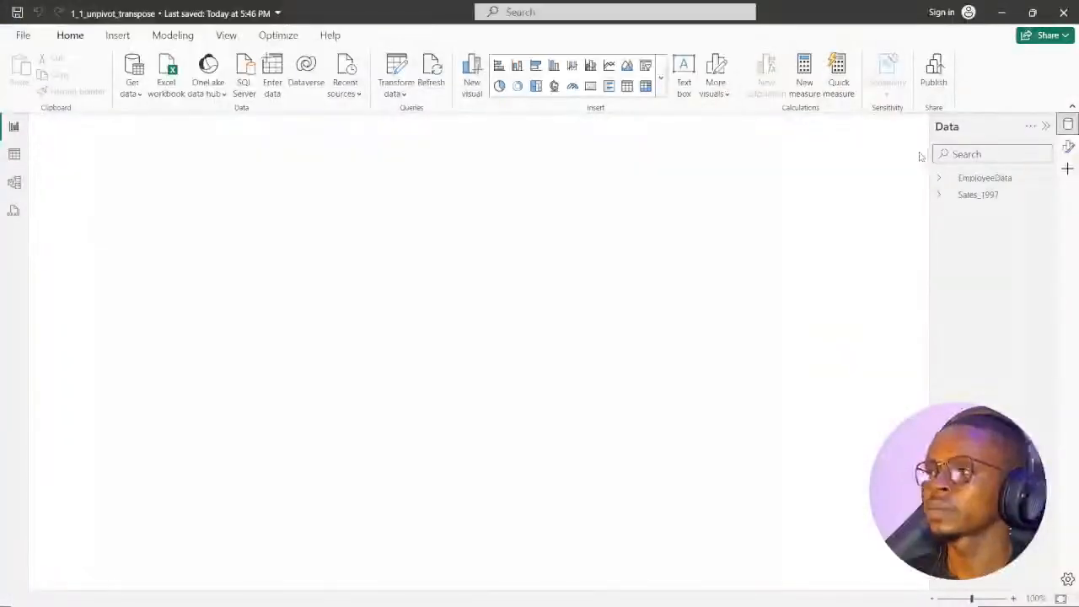
left_click(399, 74)
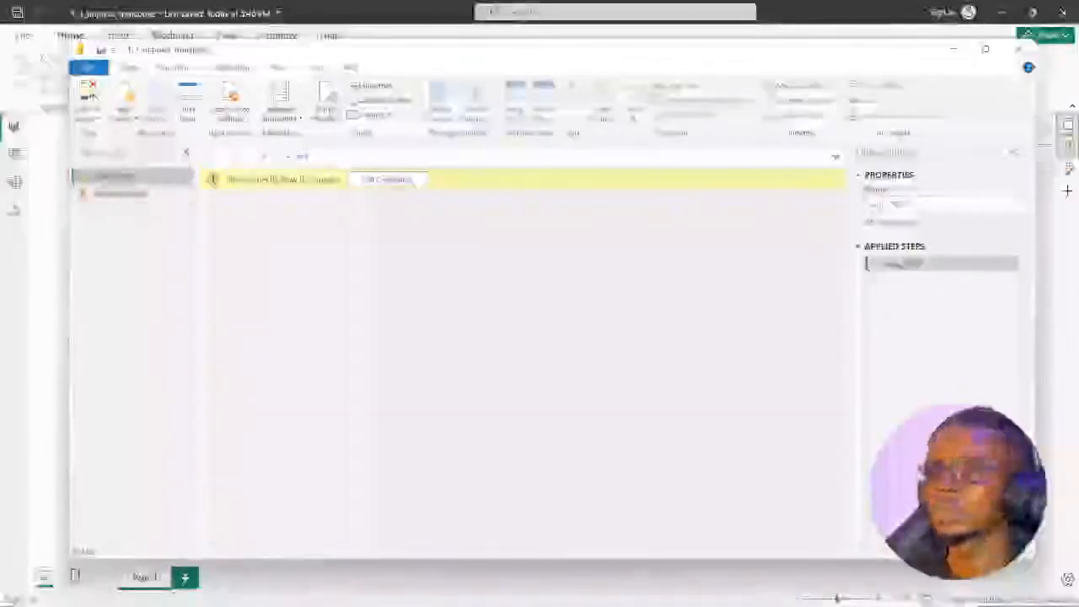
left_click(128, 194)
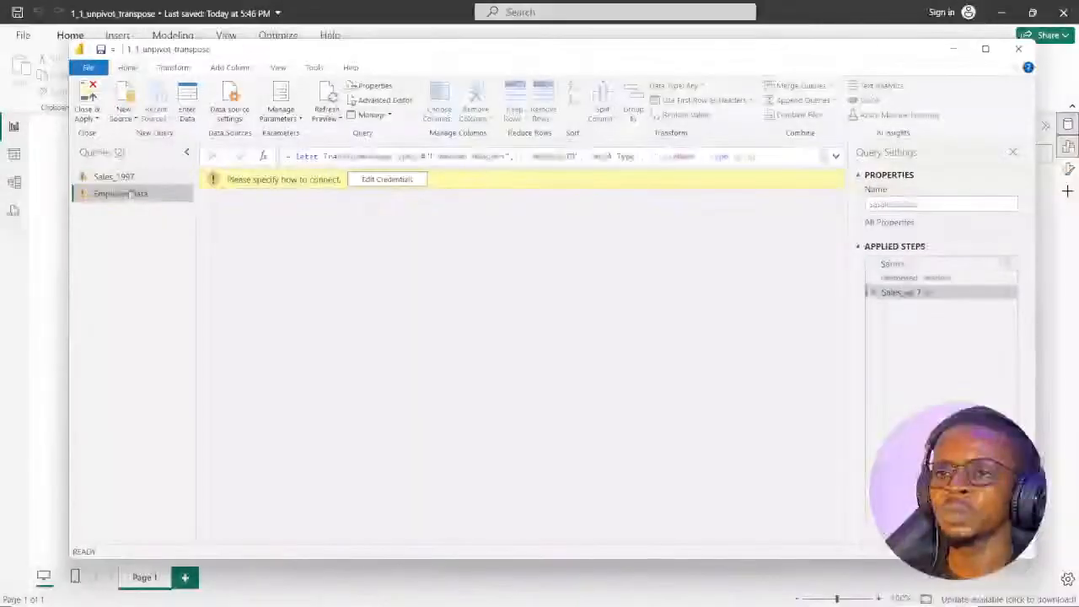
Replace the URL in EmployeeData's Source step with the unquoted local path to EmployeeData.csv, then preview the Promoted Headers step.
left_click(914, 265)
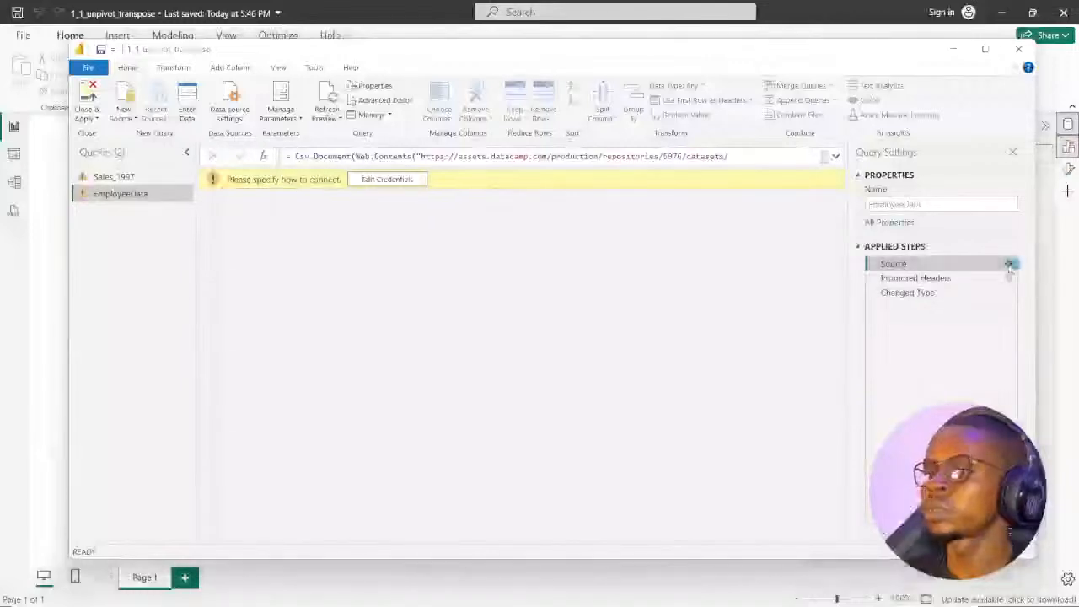
left_click(1009, 264)
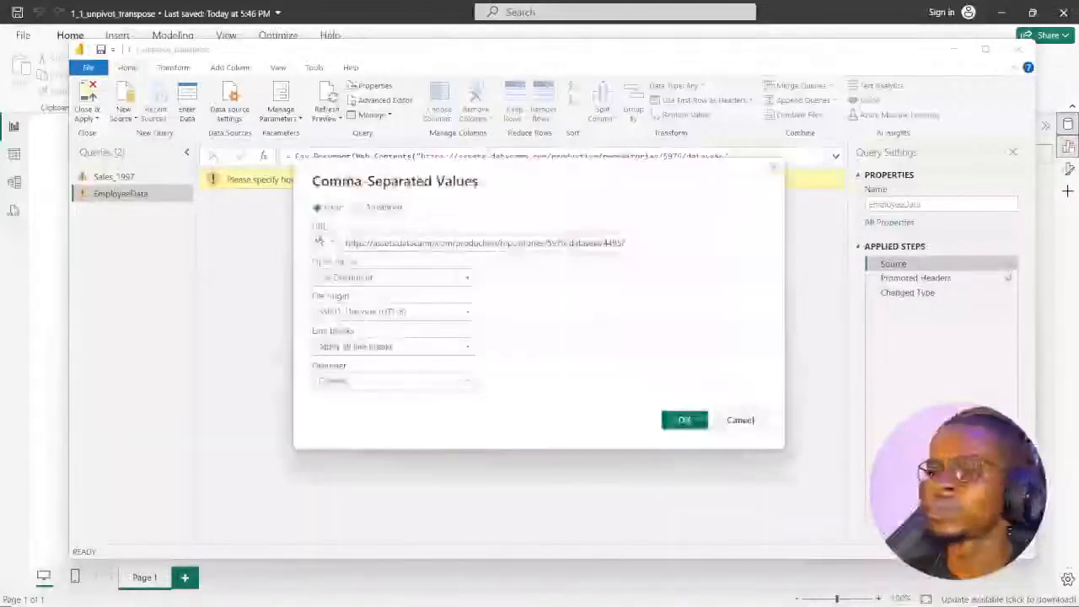
triple_click(455, 242)
key("BackSpace")
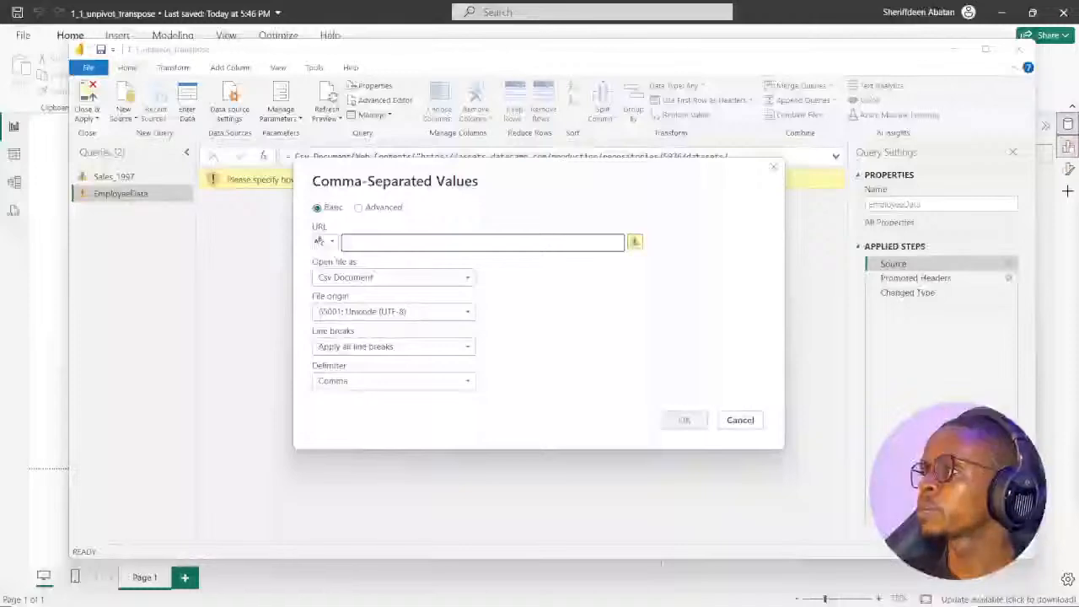
left_click(419, 241)
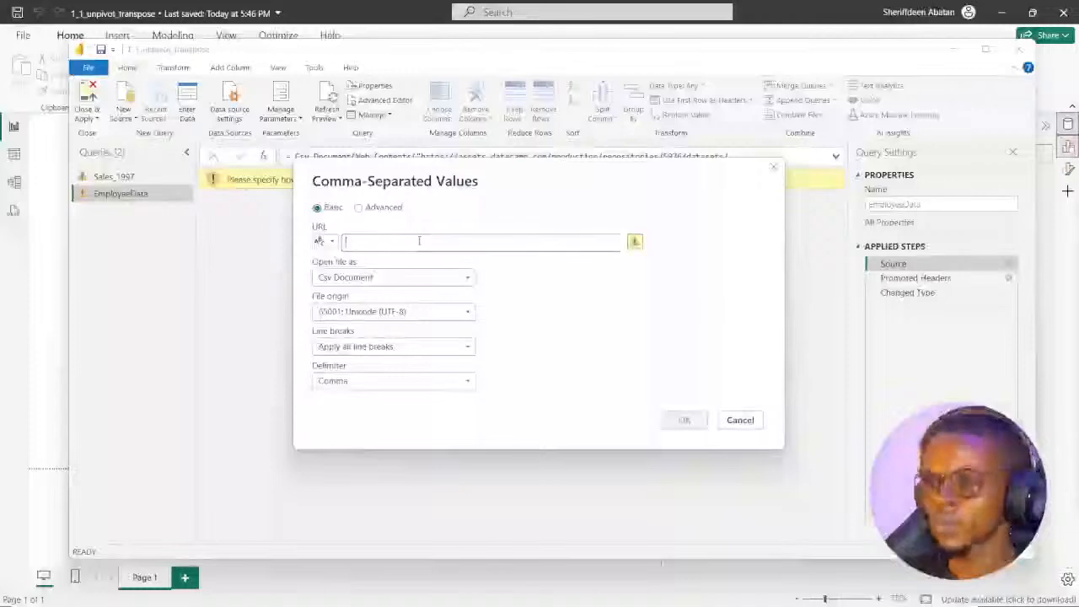
key("ctrl+v")
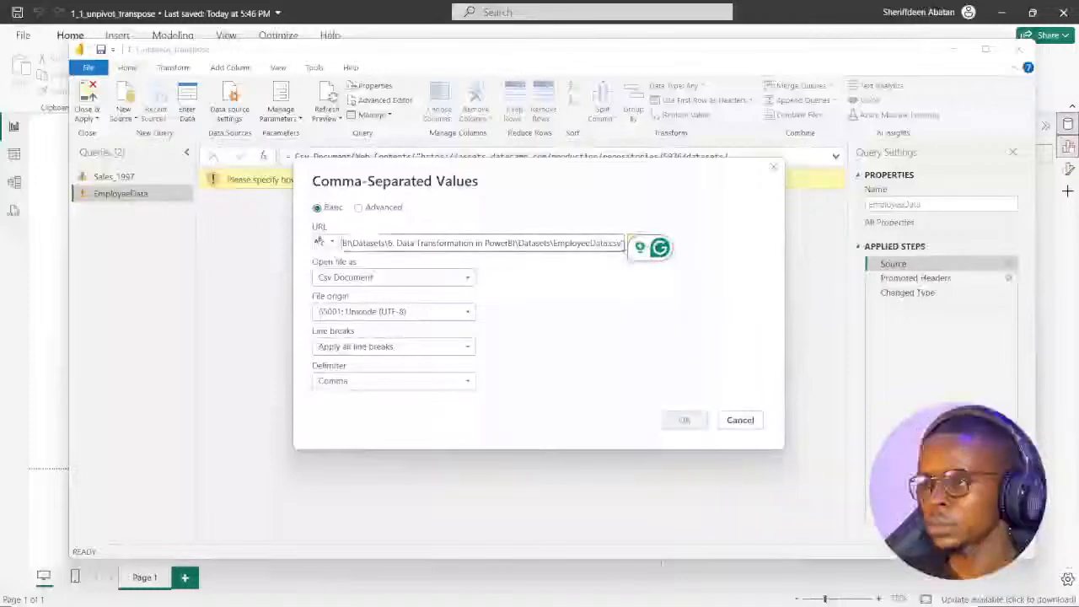
key("BackSpace")
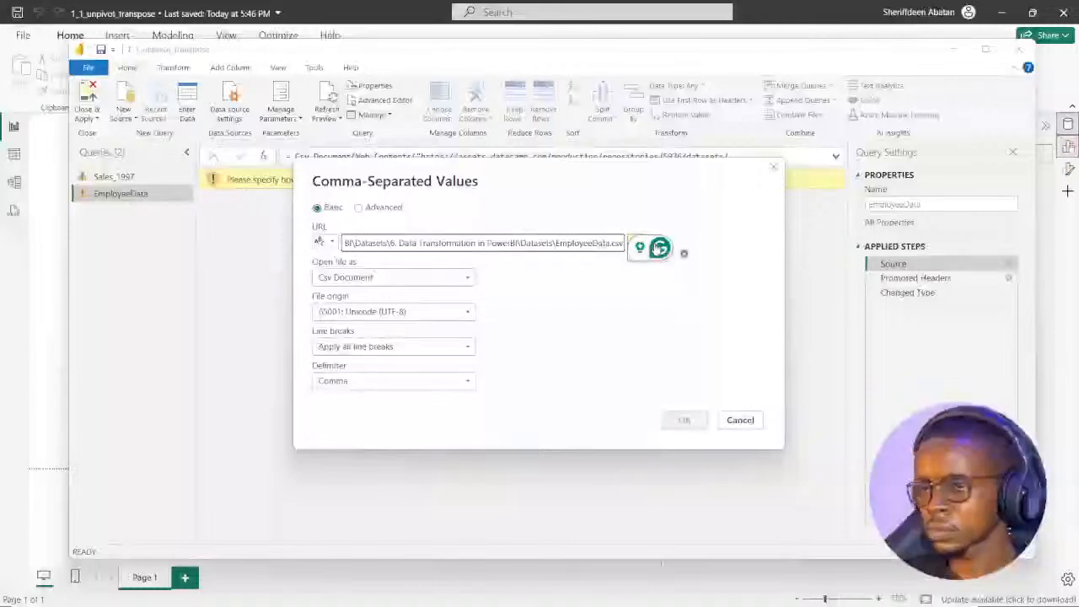
key("Left")
key("Left")
key("Left")
key("Left")
key("Left")
key("Left")
key("Left")
key("Left")
key("Left")
key("Left")
key("Left")
key("Left")
key("Left")
key("Left")
key("Left")
key("Left")
key("Left")
key("Left")
key("Left")
key("Left")
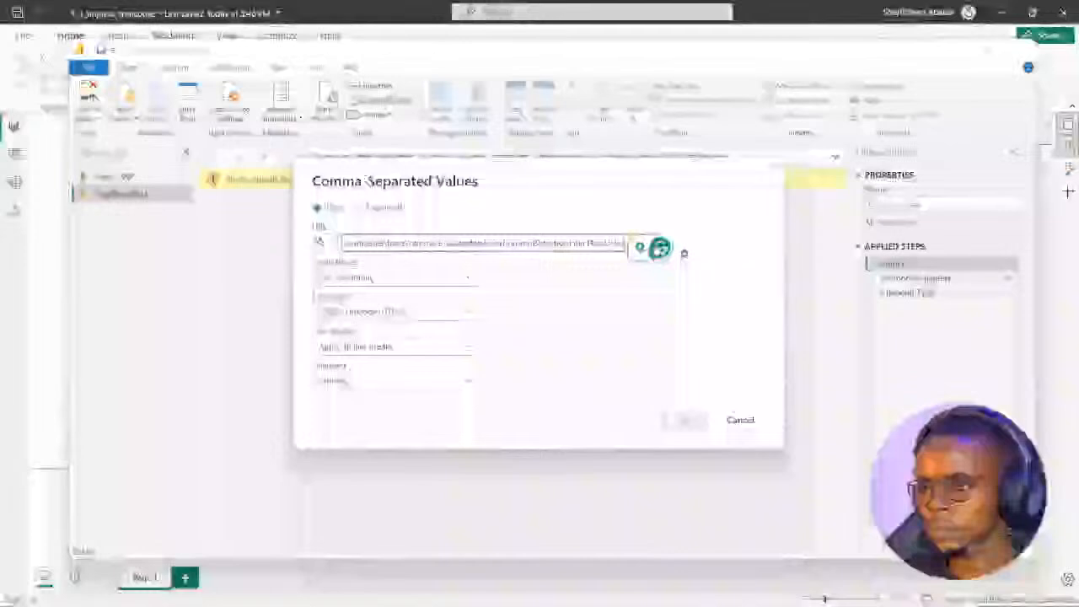
key("Left")
key("Left")
key("Left")
key("Left")
key("Left")
key("Left")
key("Left")
key("Left")
key("Left")
key("Left")
key("Left")
key("Left")
key("Left")
key("Left")
key("Left")
key("Left")
key("Left")
key("Left")
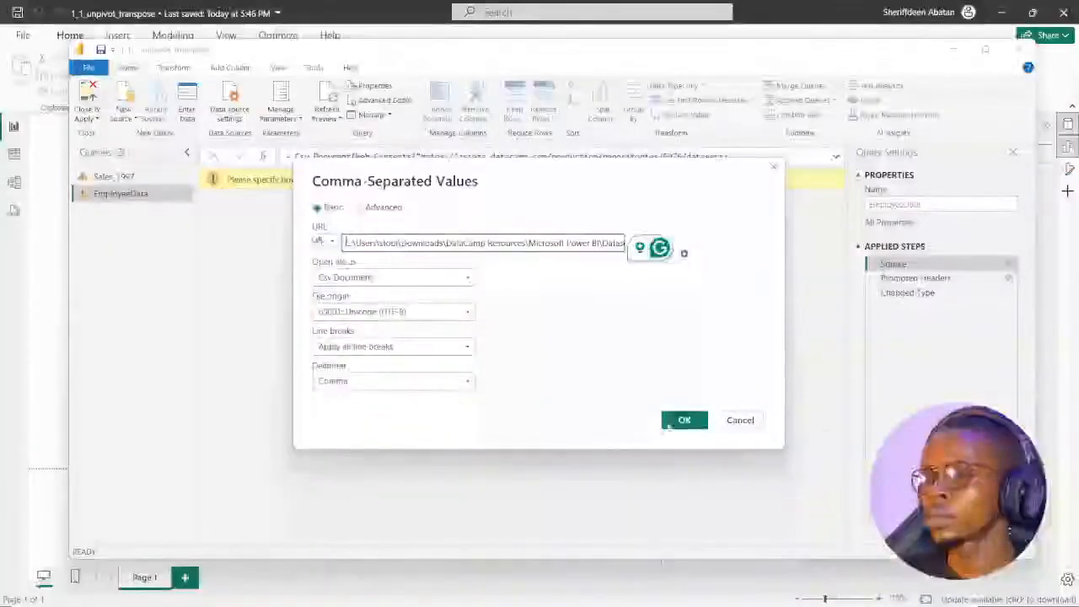
left_click(677, 420)
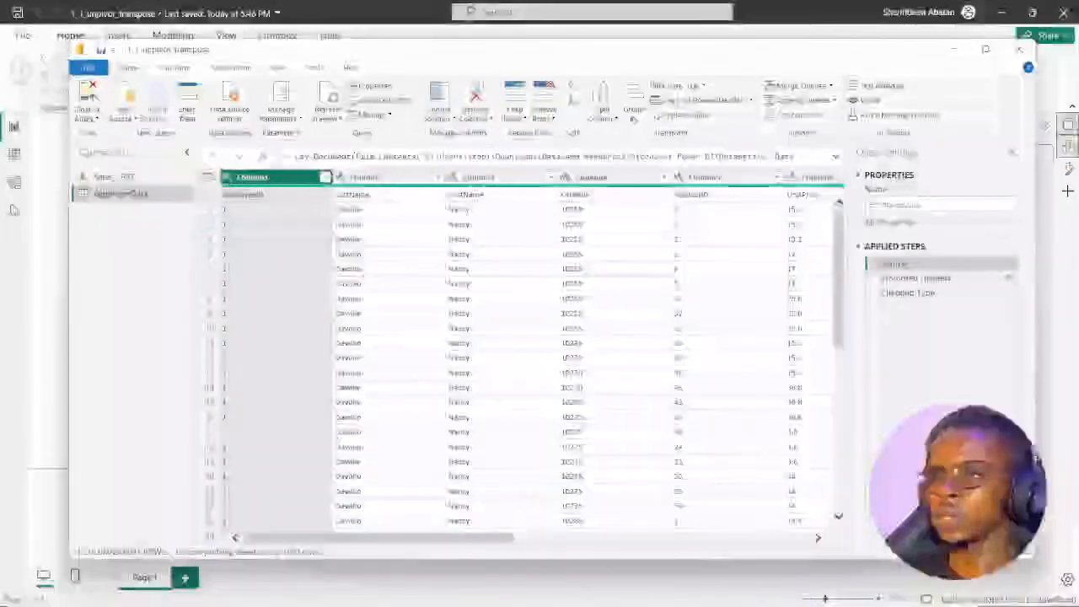
left_click(915, 279)
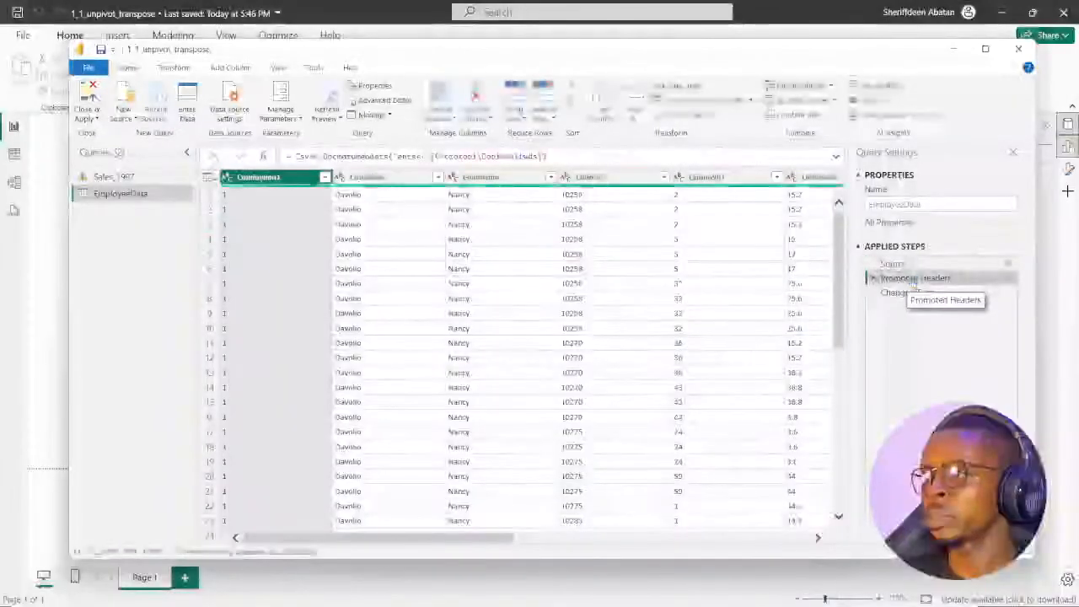
Preview EmployeeData's Changed Type step, check the Sales_1997 query, and import the local Sales_1997.csv from the Datasets folder as a new text/CSV query.
left_click(908, 292)
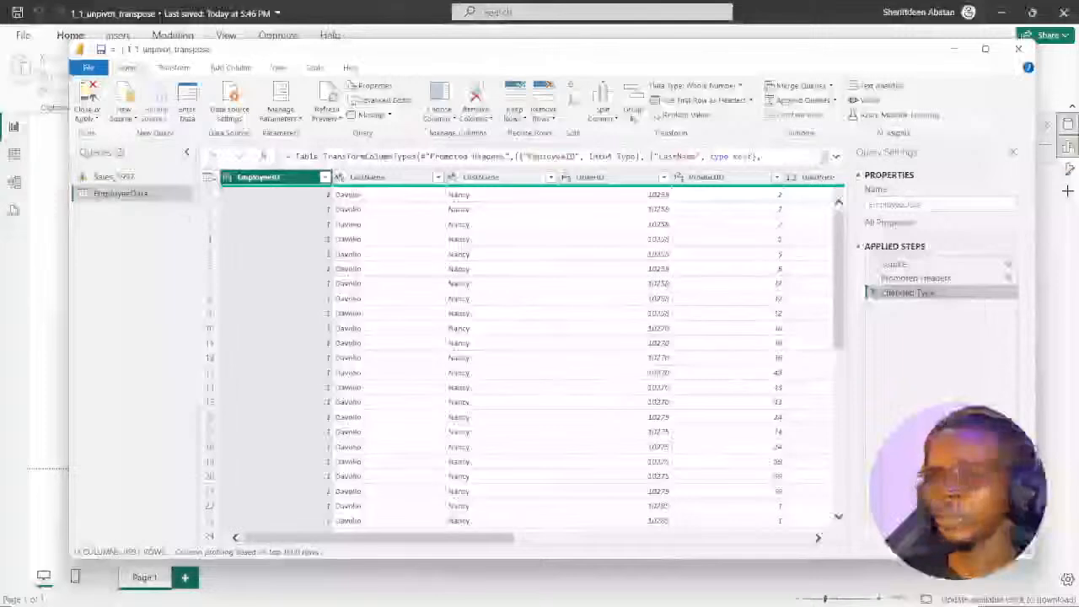
left_click(106, 176)
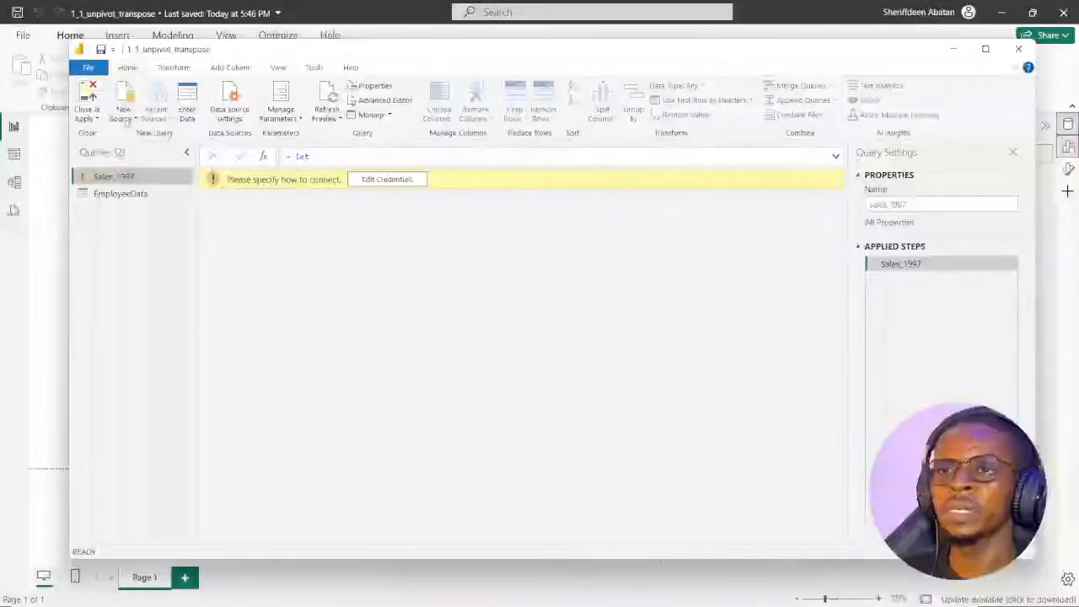
left_click(133, 118)
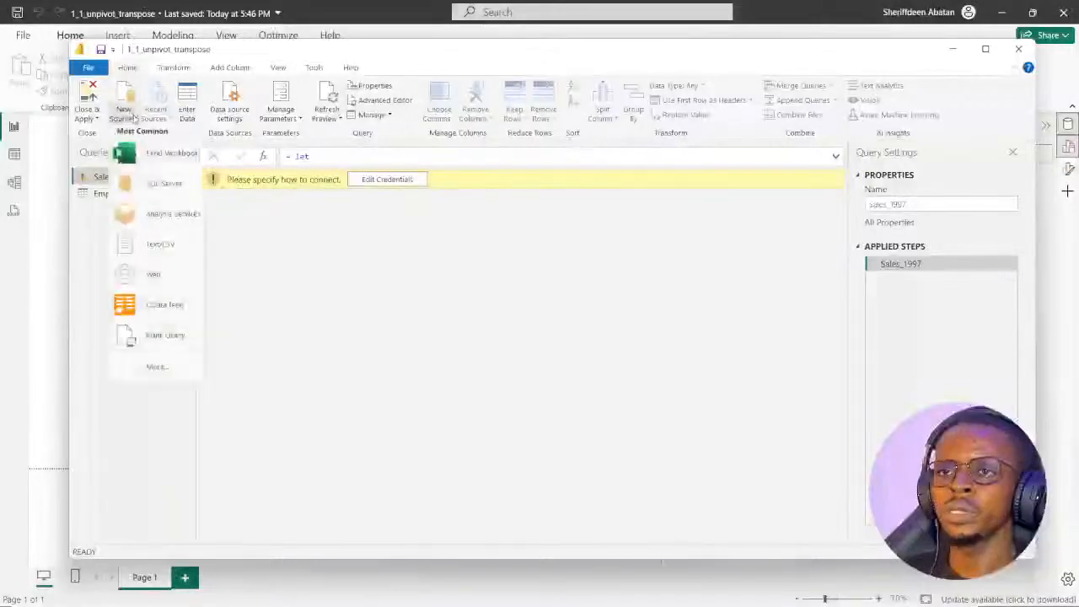
left_click(126, 154)
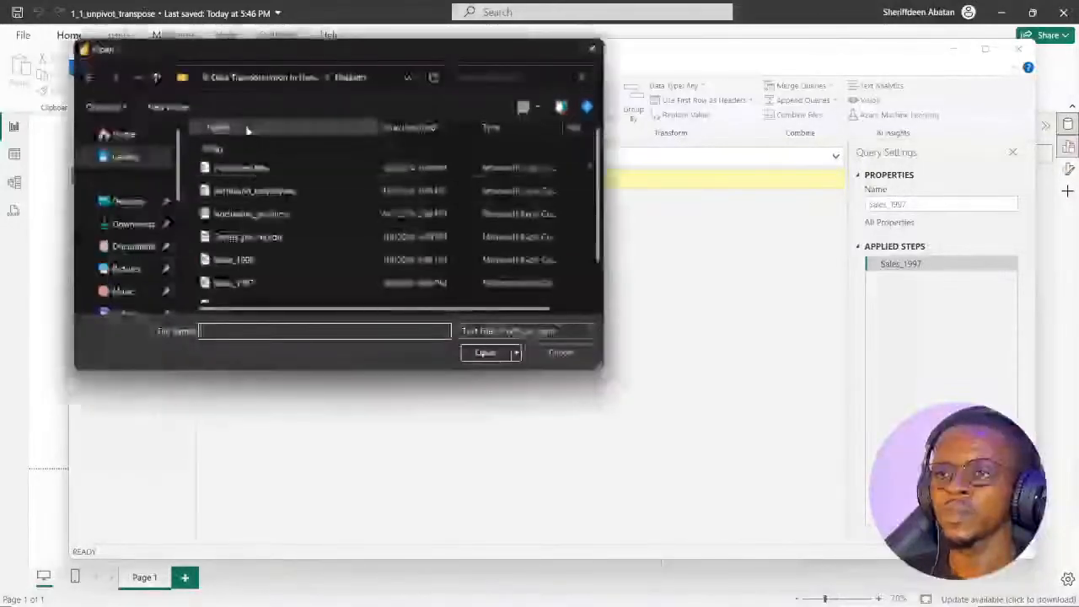
left_click(233, 283)
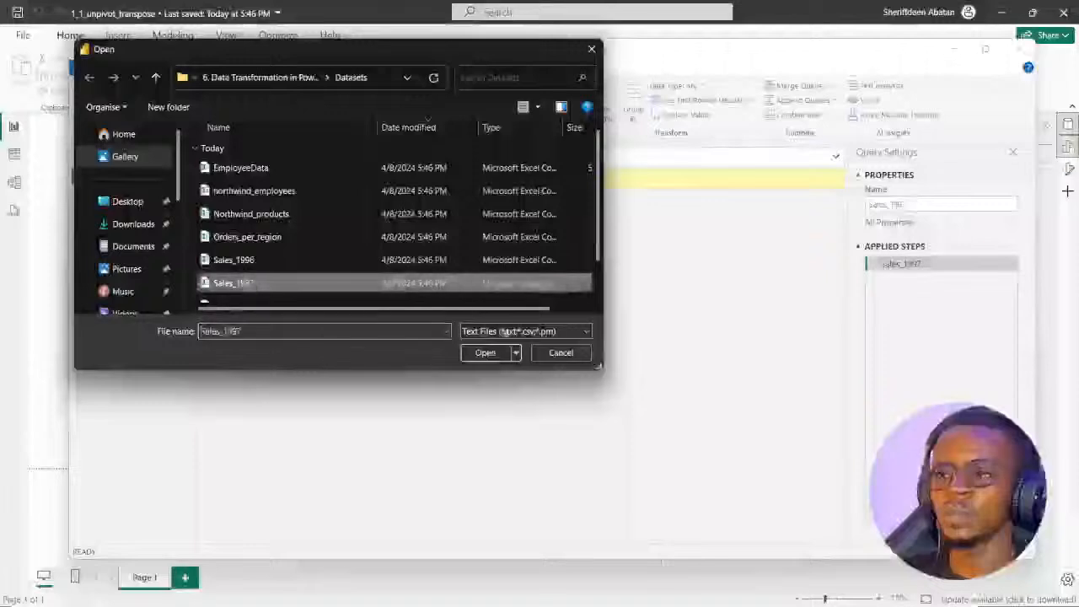
left_click(485, 354)
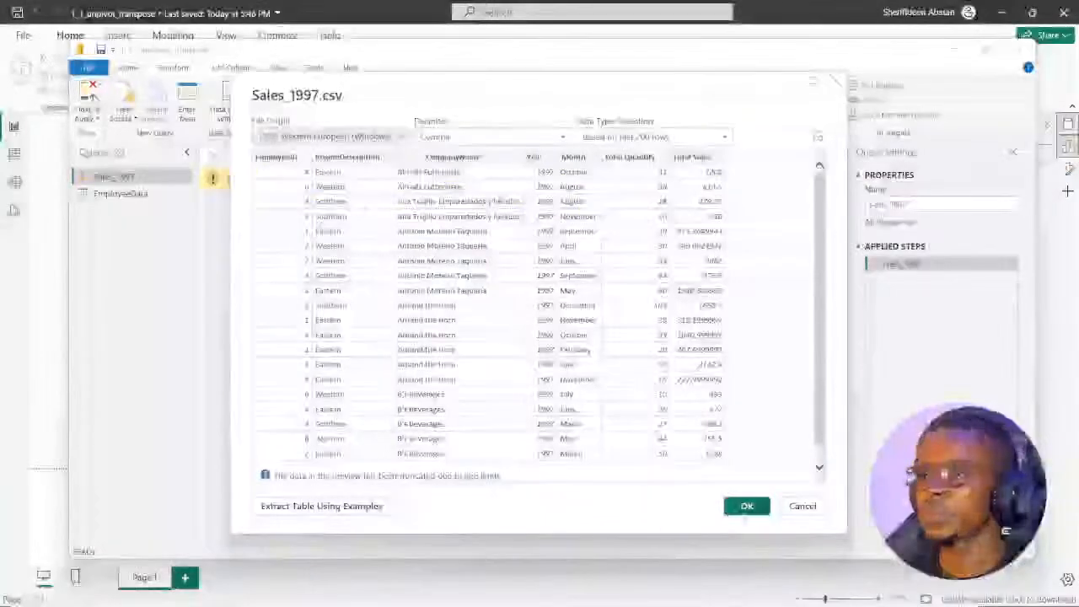
left_click(746, 507)
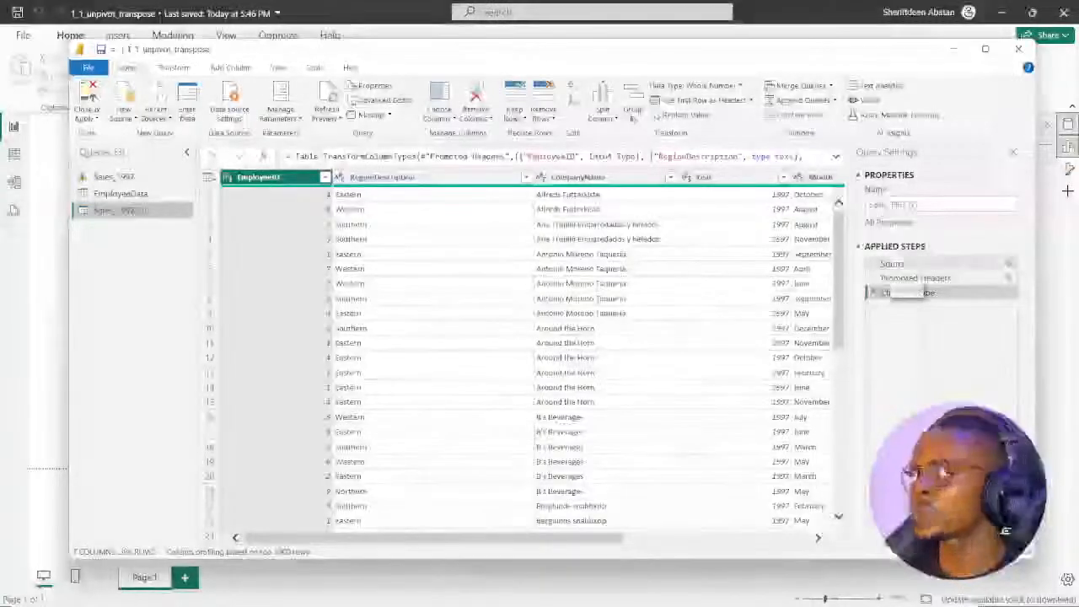
Compare both Sales_1997 queries, check instruction 3 of the DataCamp exercise, and demote the imported query's column headers to the first row.
left_click(105, 176)
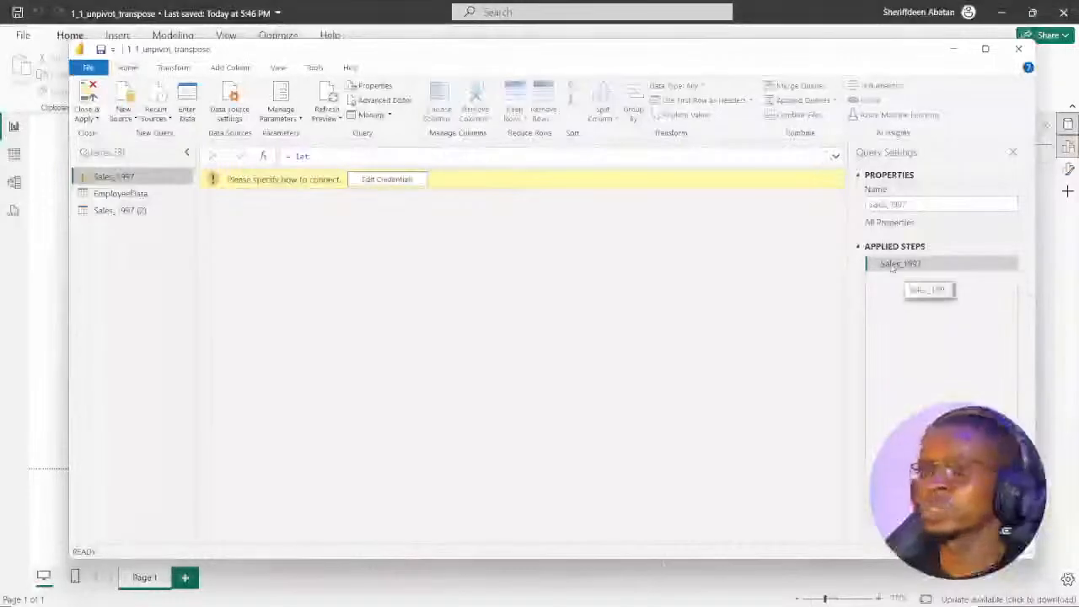
left_click(118, 210)
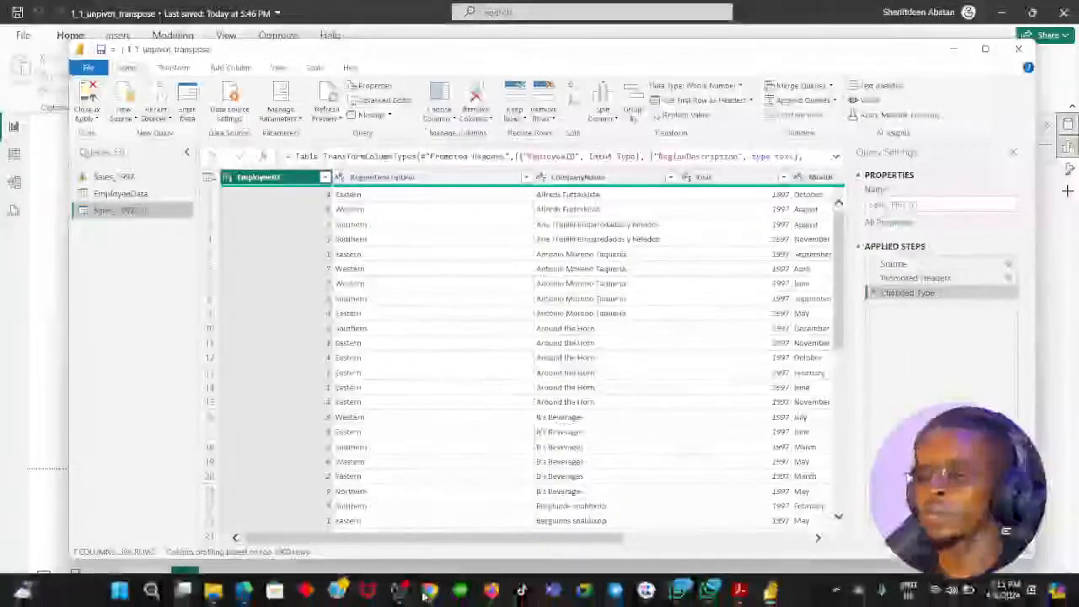
left_click(430, 592)
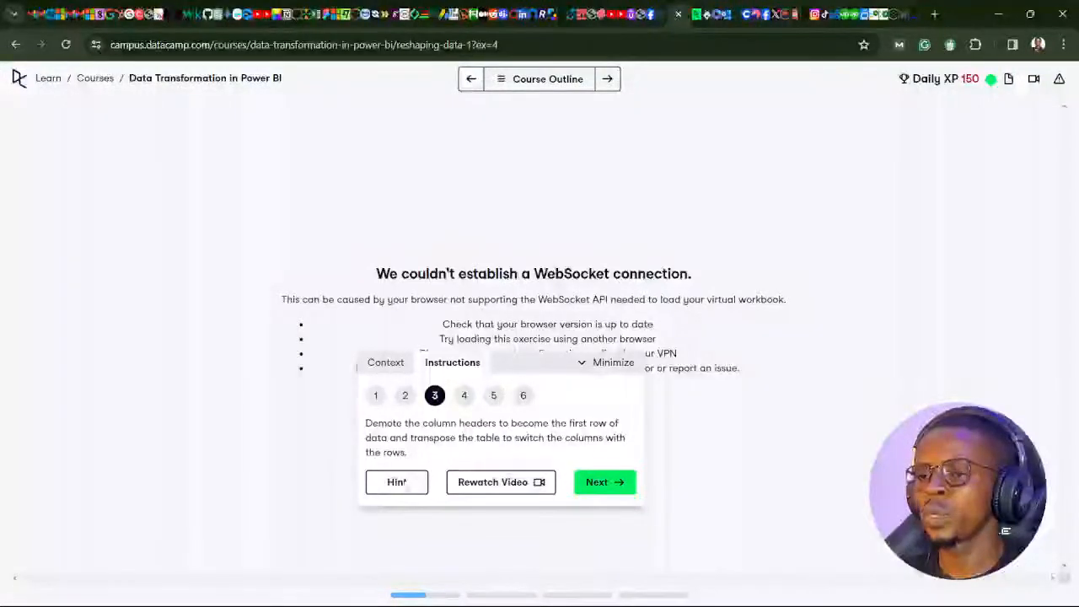
left_click(431, 592)
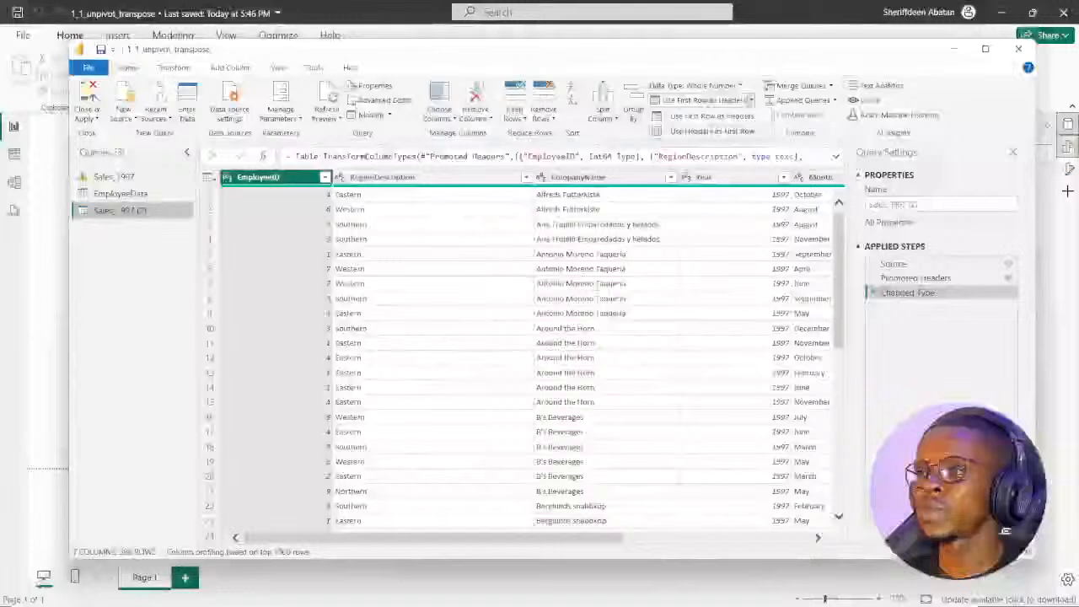
left_click(717, 131)
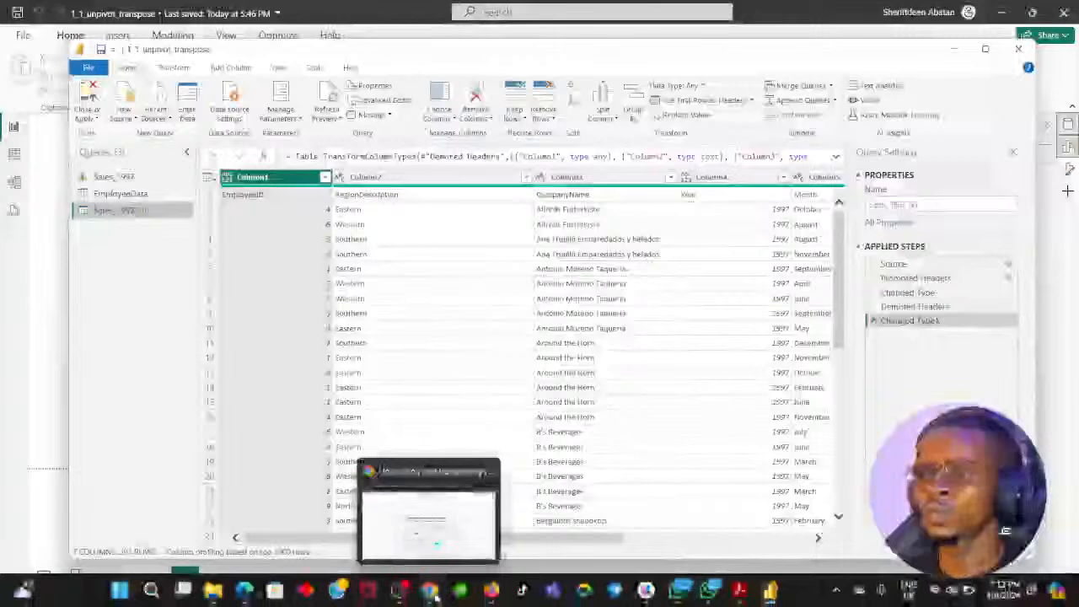
Switch to the DataCamp exercise in the browser and read instructions 3 and 4.
left_click(431, 591)
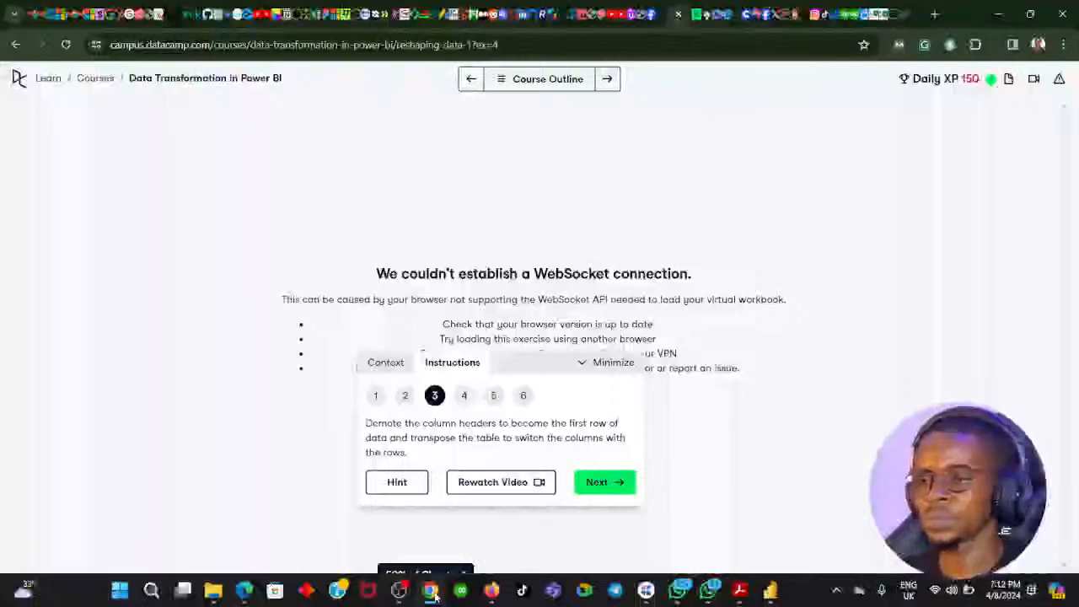
left_click(605, 485)
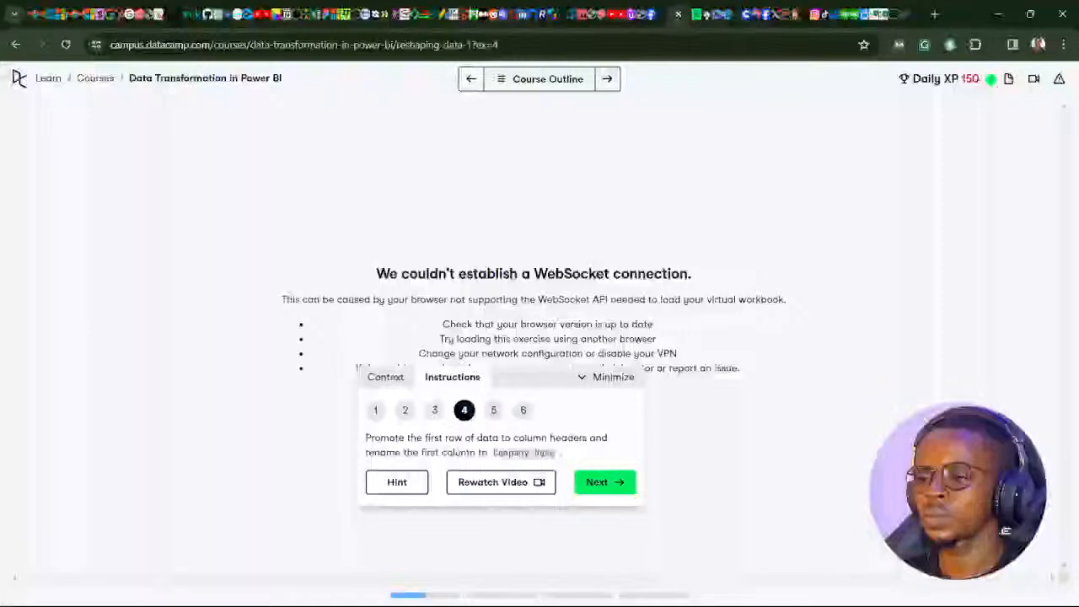
left_click(435, 412)
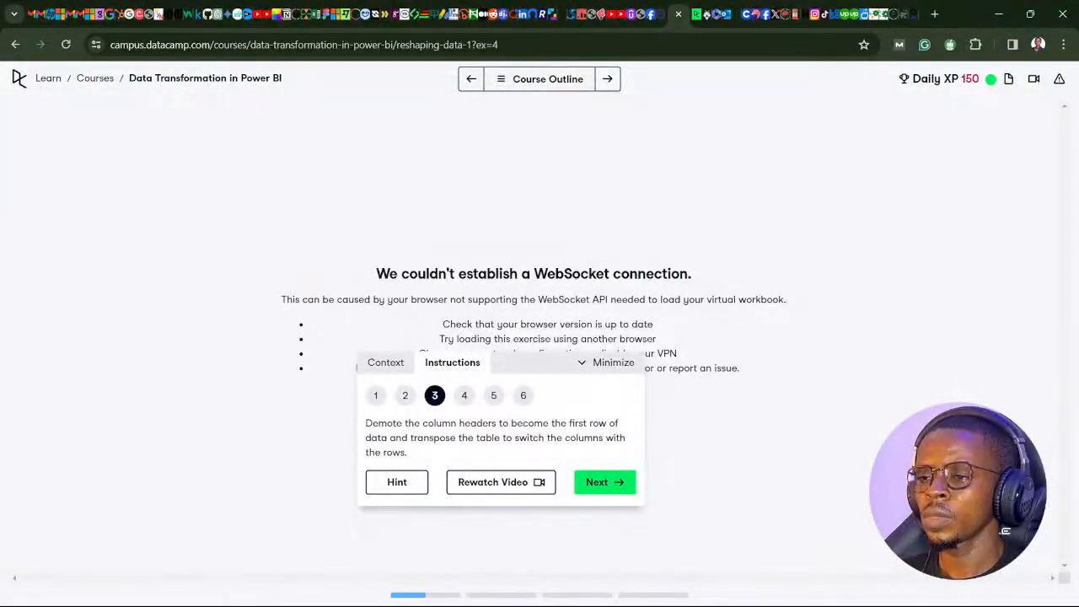
Return to the Power Query Editor, inspect the first row's EmployeeID cell, and delete the Changed Type1 step from Sales_1997 (2).
mouse_move(431, 593)
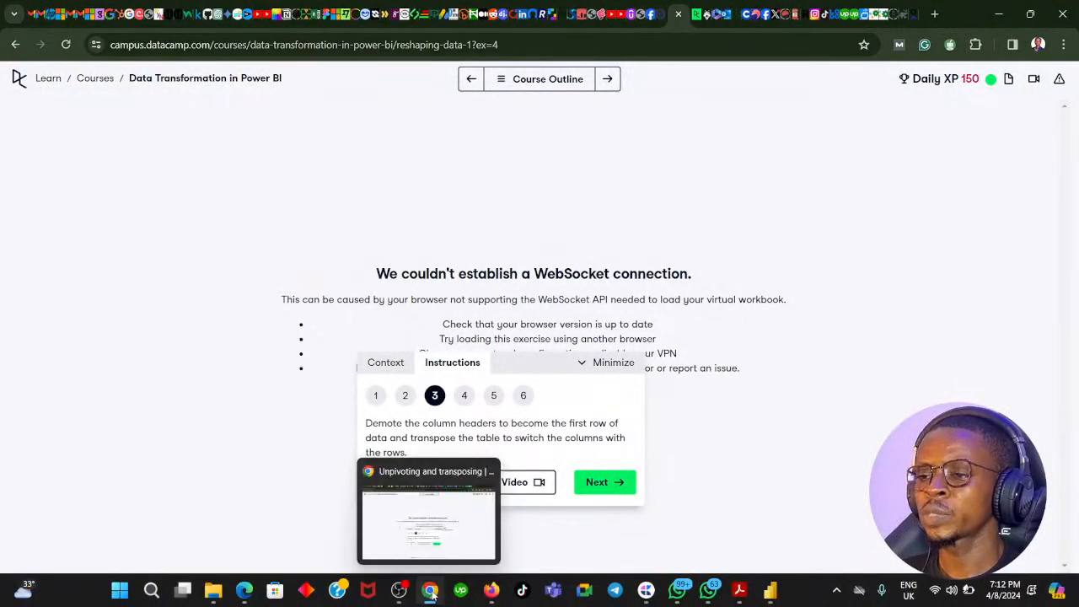
left_click(431, 593)
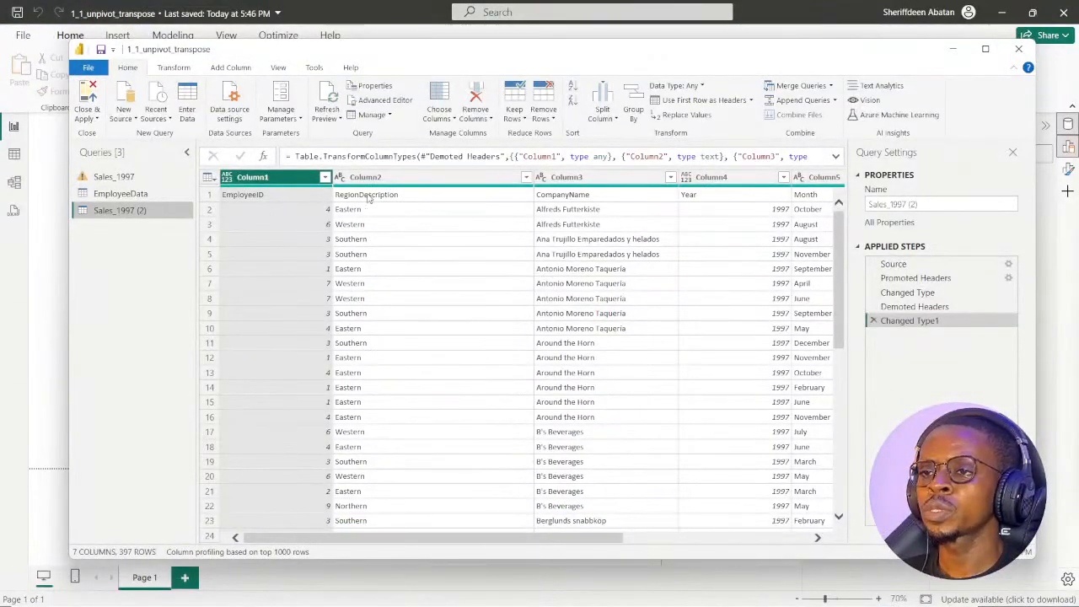
left_click(275, 198)
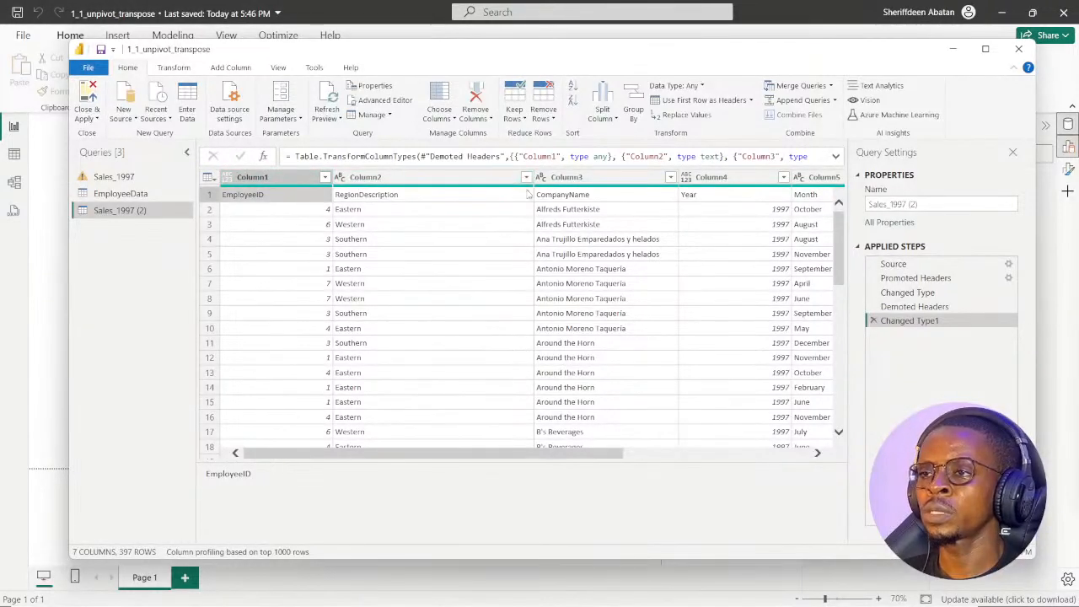
left_click(874, 322)
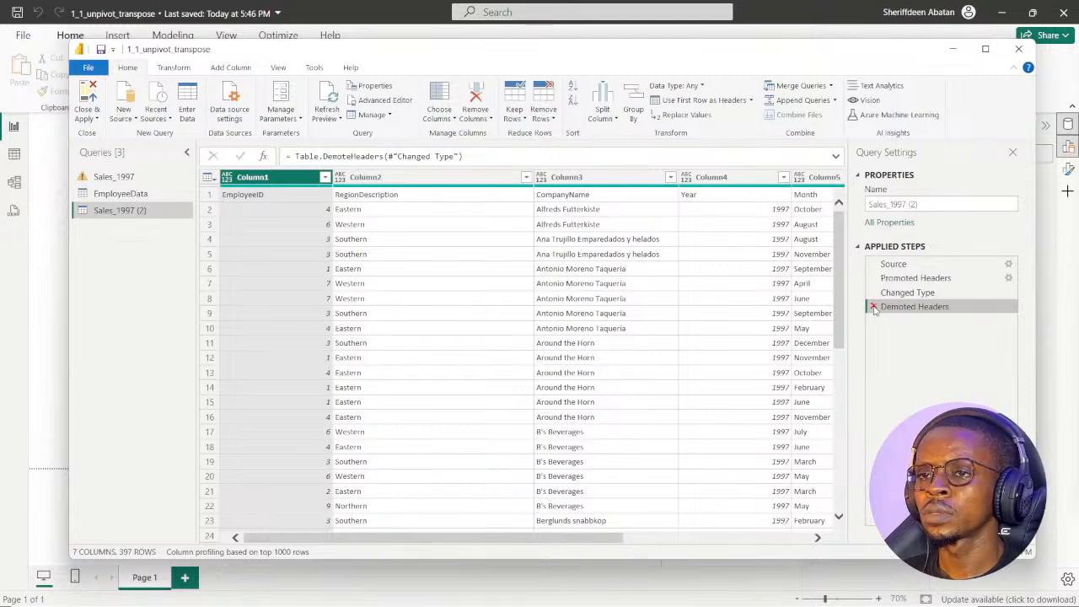
Delete the Demoted Headers step from the Sales_1997 (2) query.
left_click(874, 307)
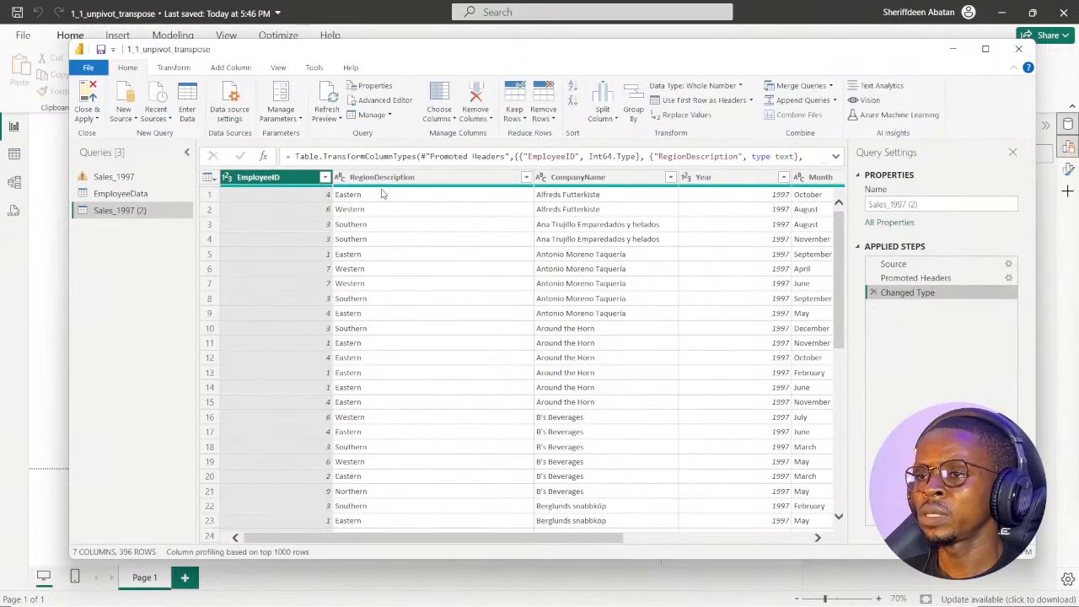
Transpose the Sales_1997 (2) table so its rows become columns.
left_click(173, 68)
left_click(177, 85)
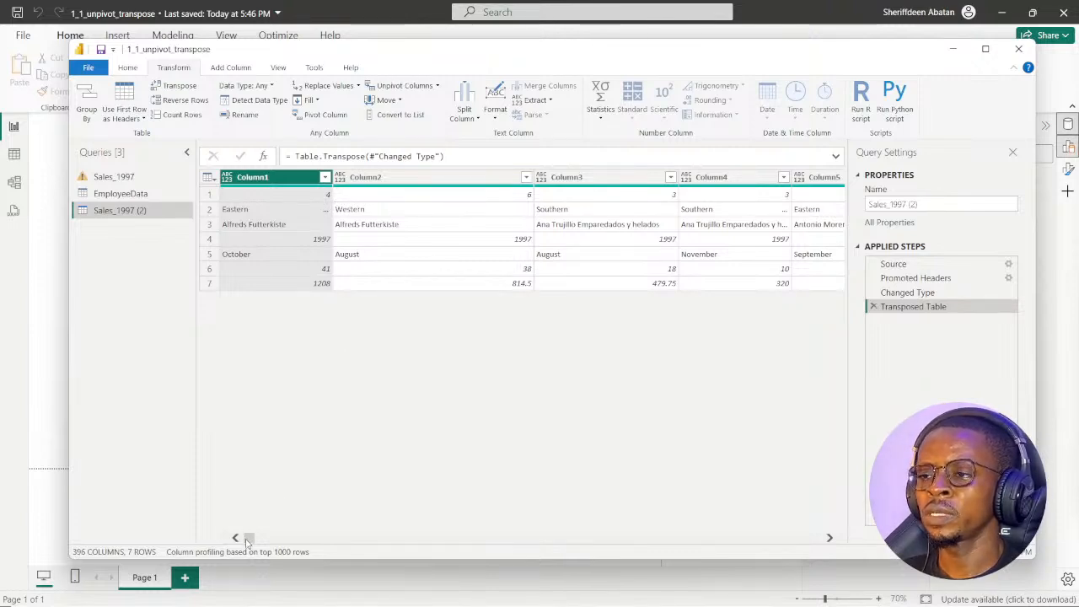
left_click_drag(249, 537, 217, 528)
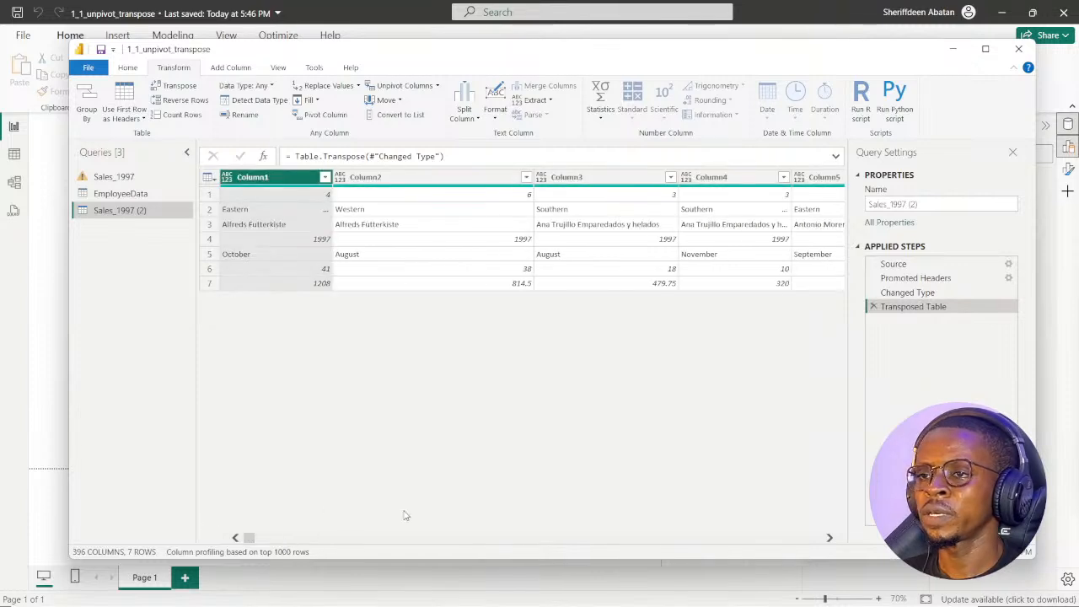
Switch to the DataCamp exercise in Chrome, advance to instruction 4 and return to Power Query.
left_click(430, 591)
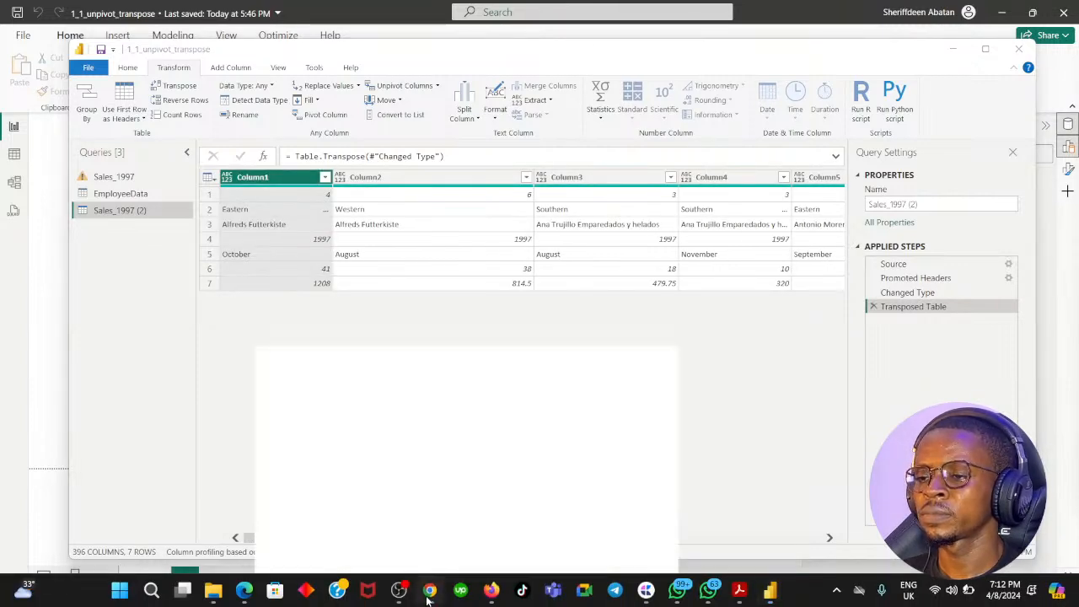
left_click(604, 484)
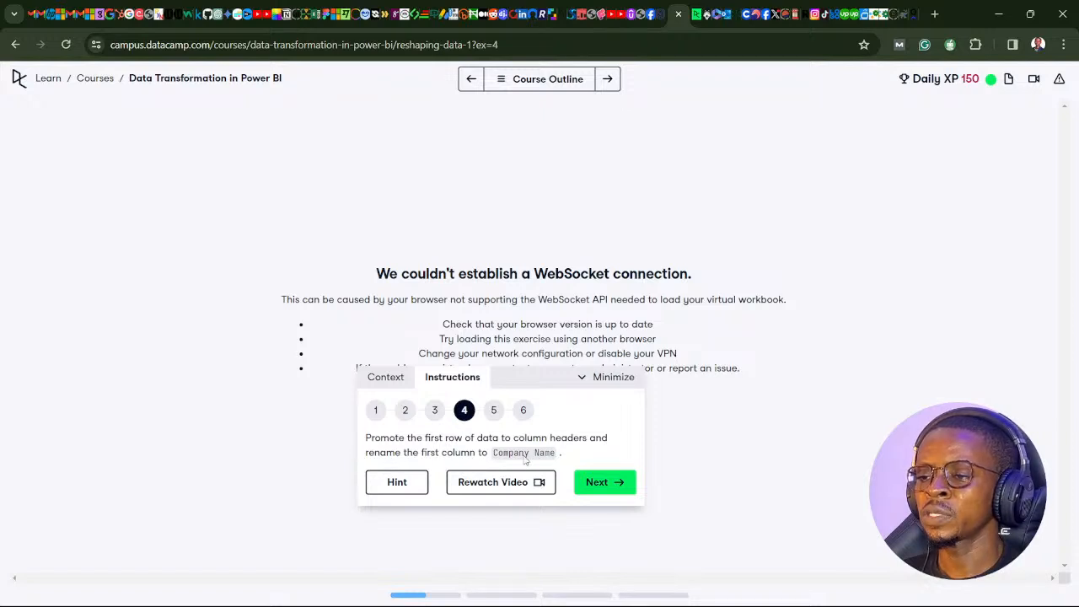
left_click(429, 595)
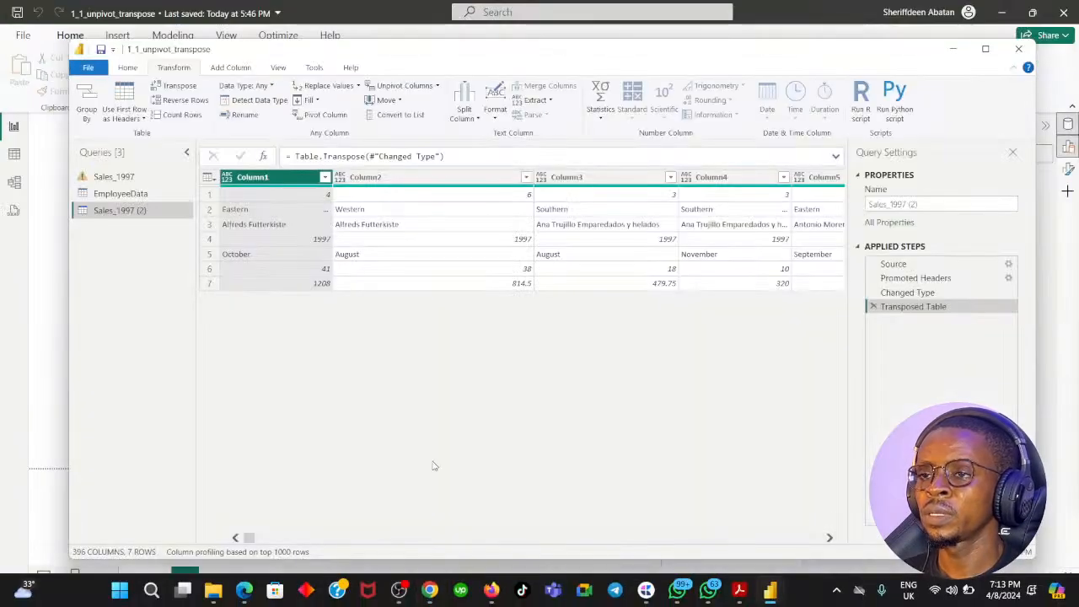
Compare the first column of the transposed table with instruction 4 of the DataCamp exercise.
left_click(283, 199)
left_click(264, 179)
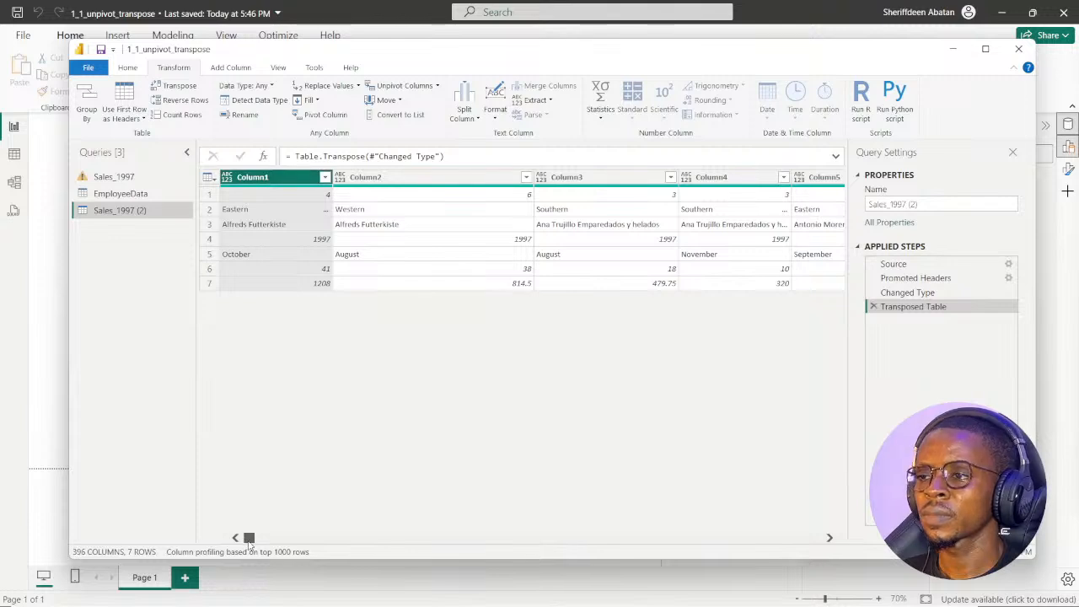
mouse_move(246, 540)
left_mouse_down()
mouse_move(430, 539)
mouse_move(246, 540)
left_mouse_up()
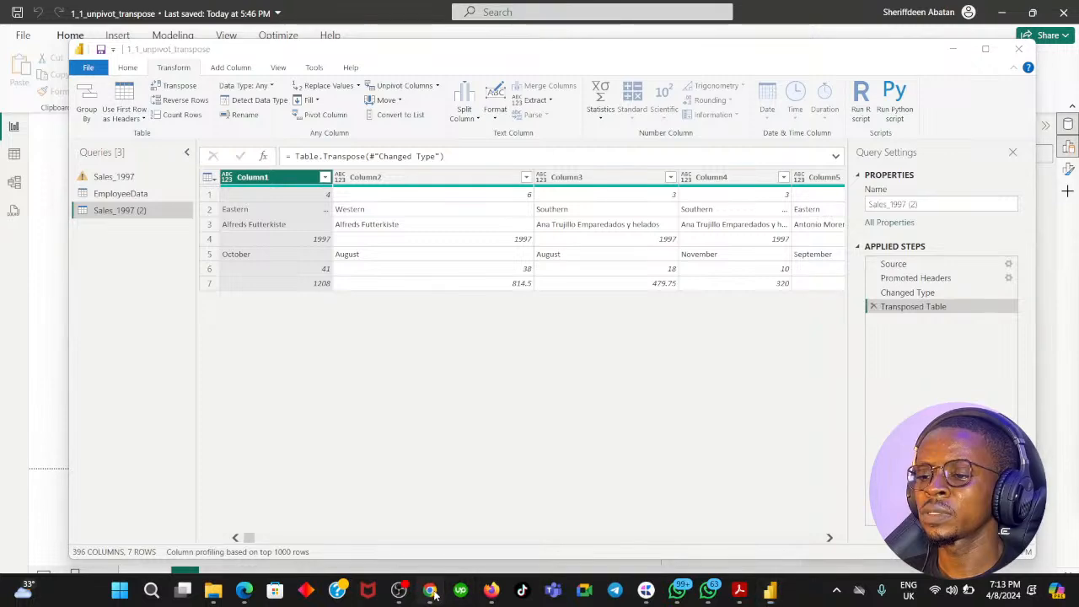
left_click(430, 591)
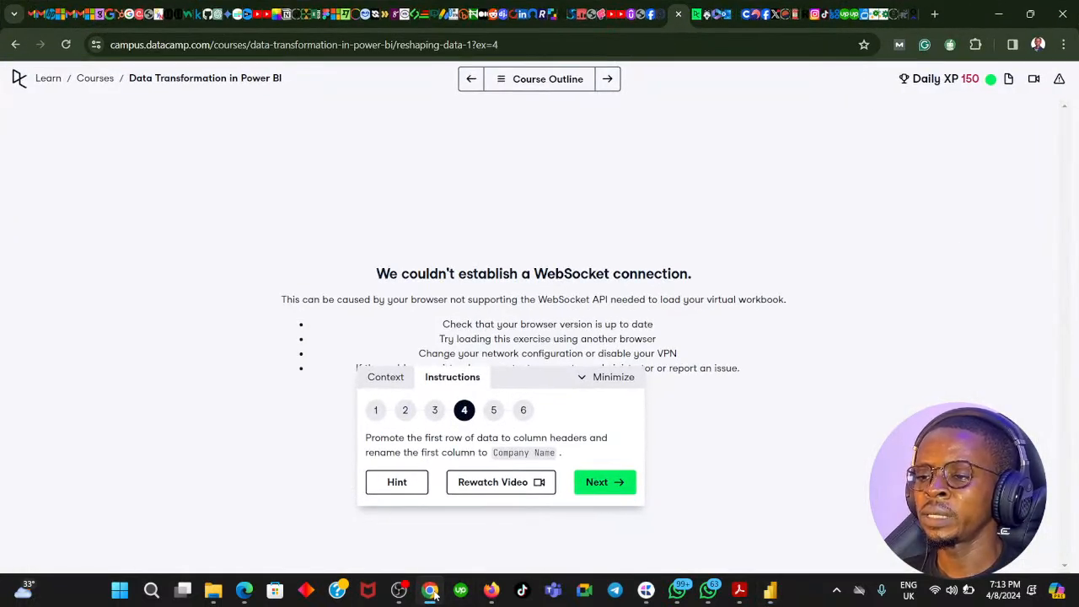
left_click(430, 590)
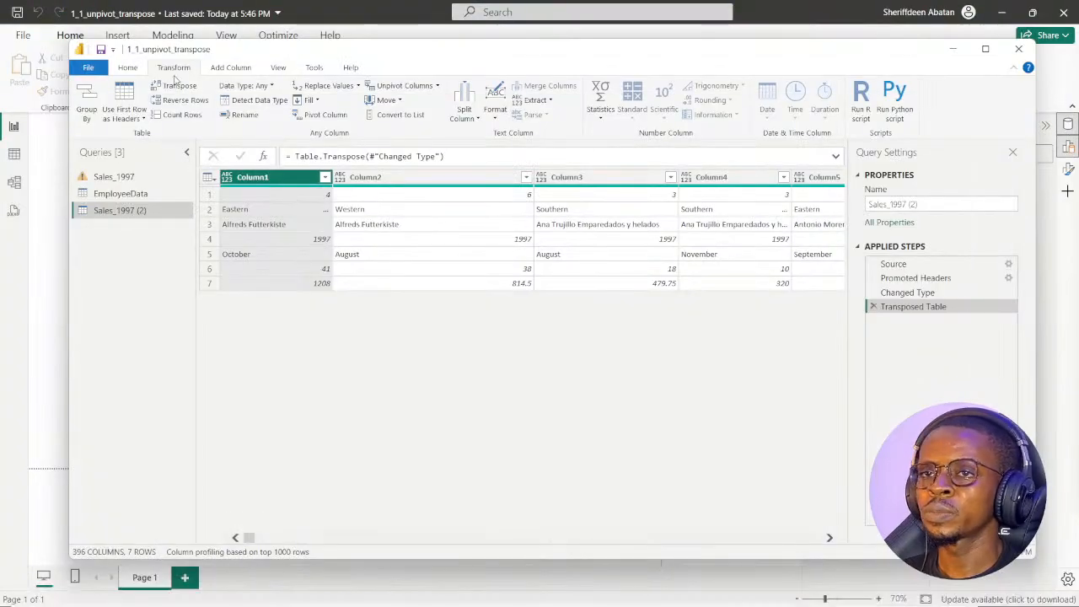
Promote the first row of the transposed Sales_1997 (2) table to column headers.
left_click(751, 100)
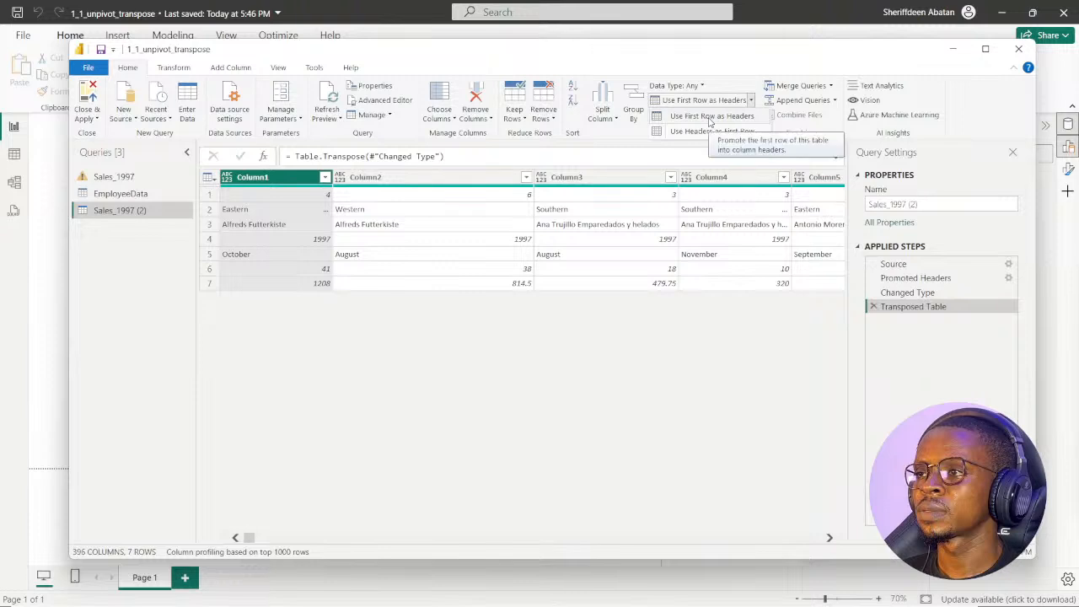
left_click(711, 118)
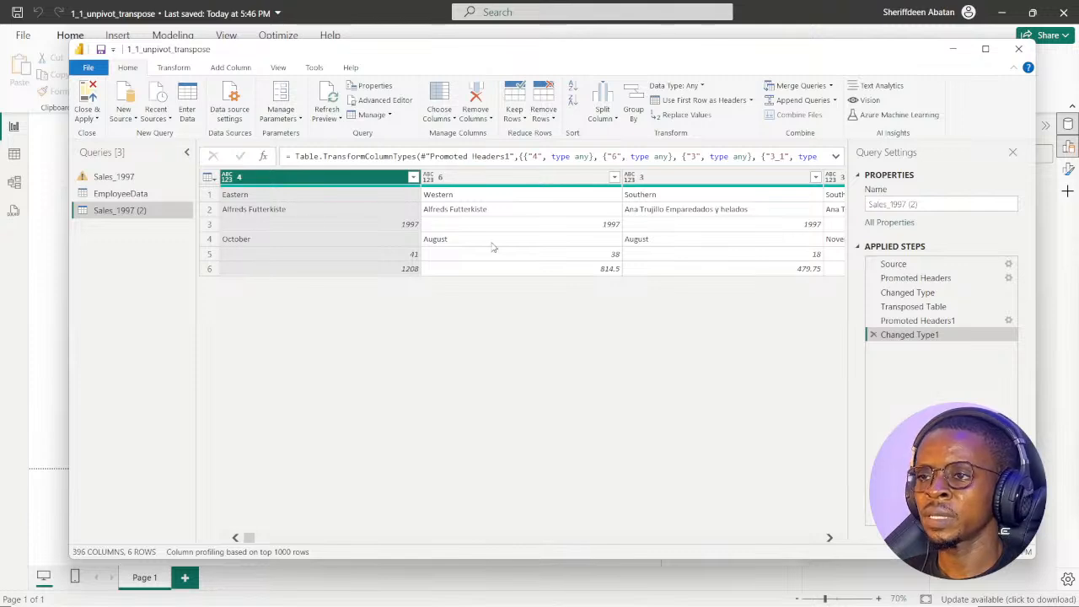
left_click_drag(247, 541, 297, 547)
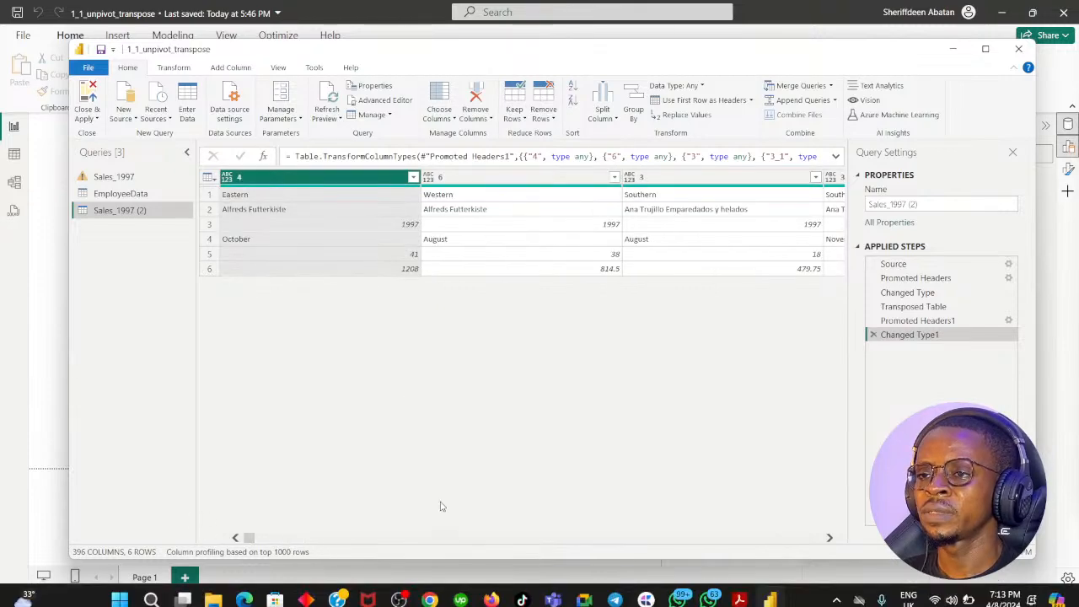
Advance the DataCamp exercise in Chrome to instruction 5 and return to Power Query.
left_click(432, 596)
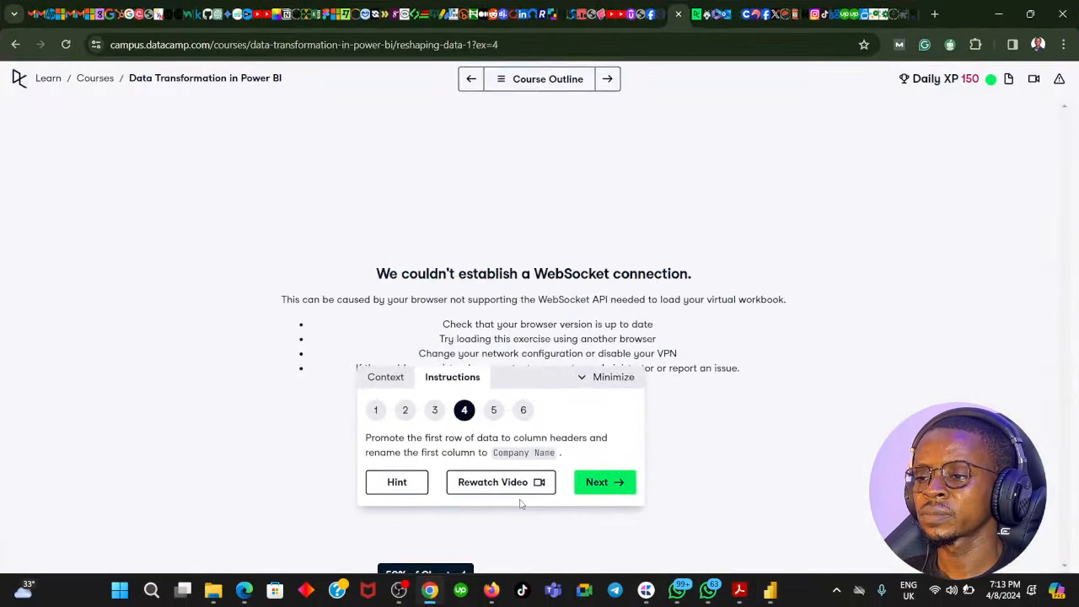
left_click(596, 481)
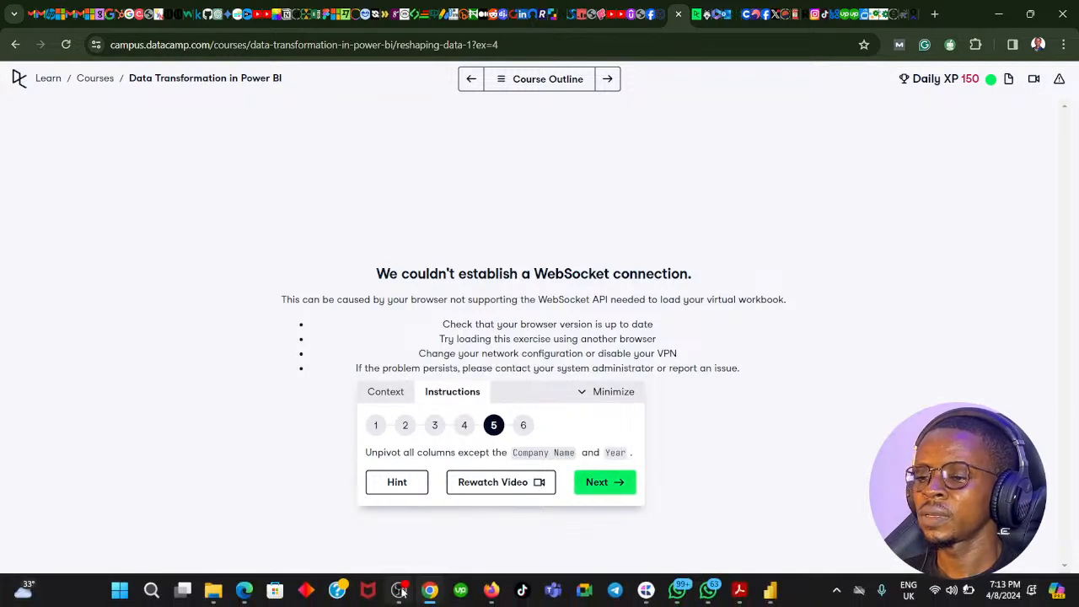
left_click(431, 592)
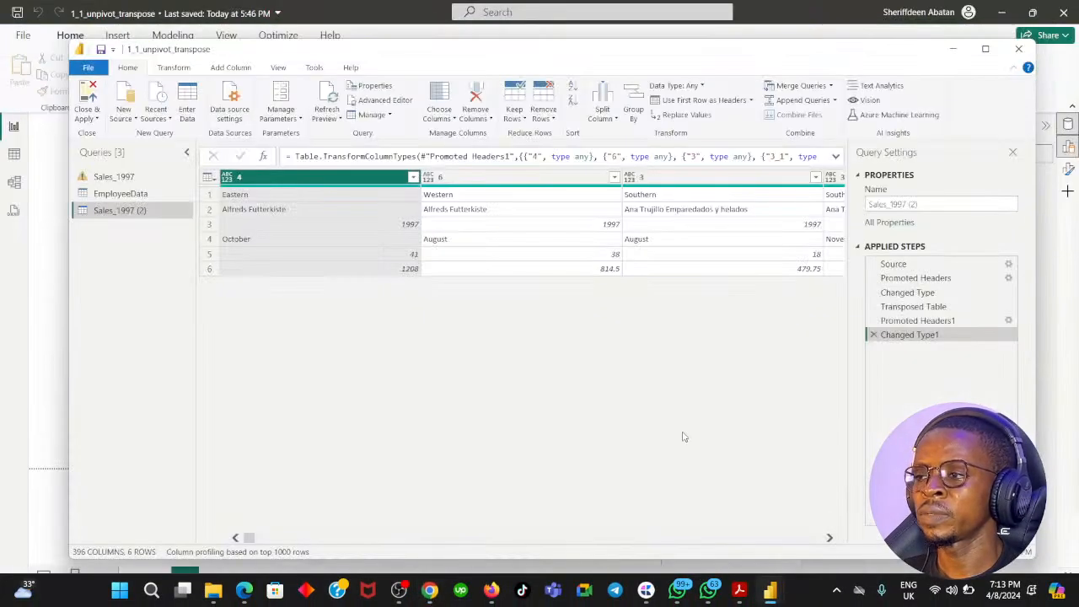
Delete the Changed Type1, Promoted Headers1 and Transposed Table steps from the Sales_1997 (2) query.
left_click(874, 335)
left_click(874, 320)
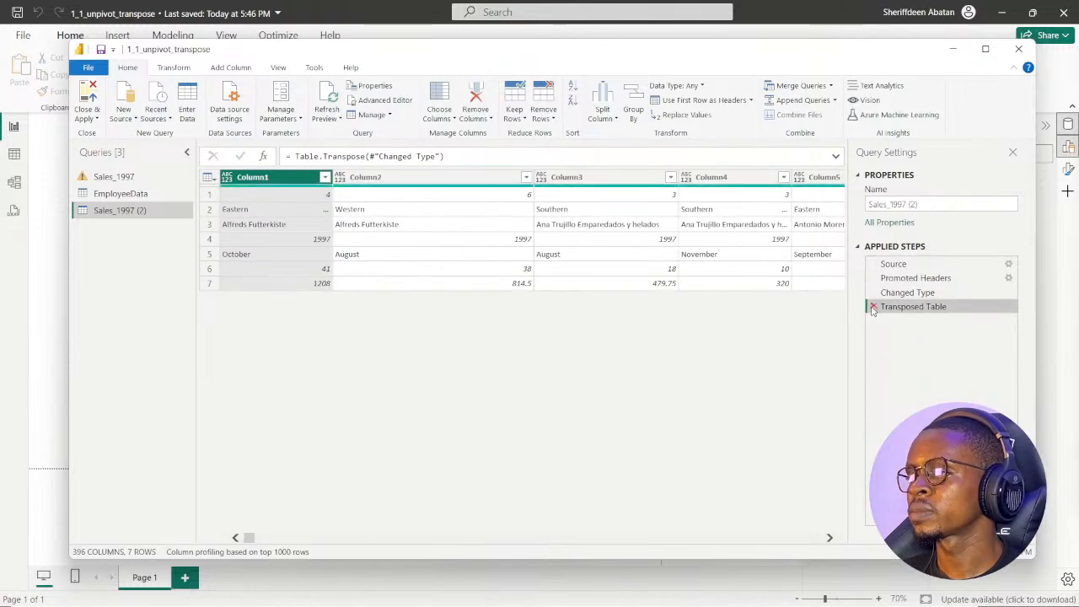
left_click(874, 307)
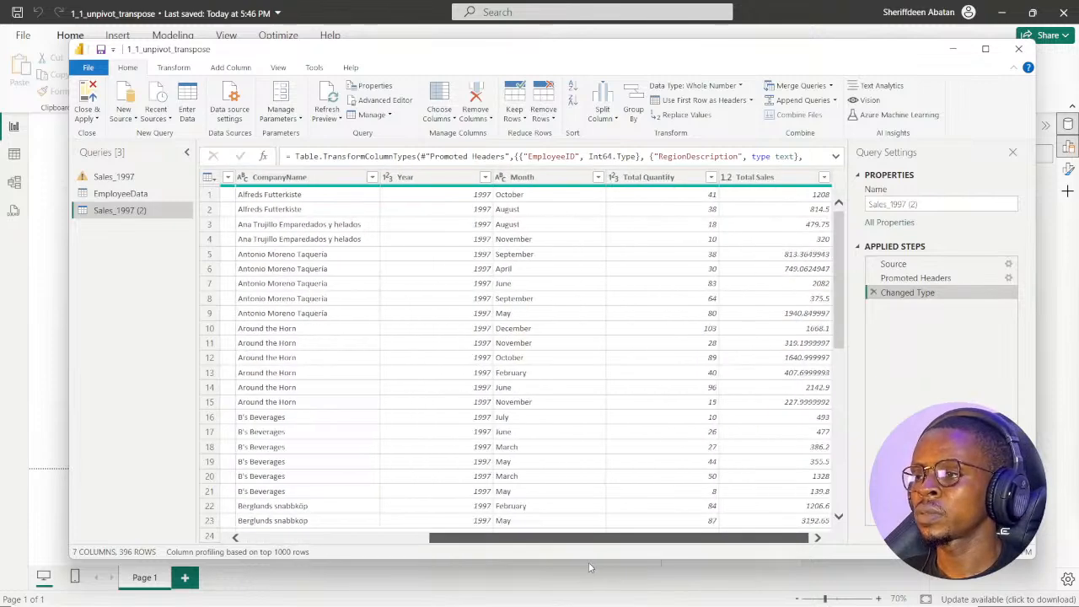
Advance the DataCamp exercise in Chrome to question 6 on the largest sales value and return to Power Query.
left_click_drag(590, 568, 409, 551)
mouse_move(391, 604)
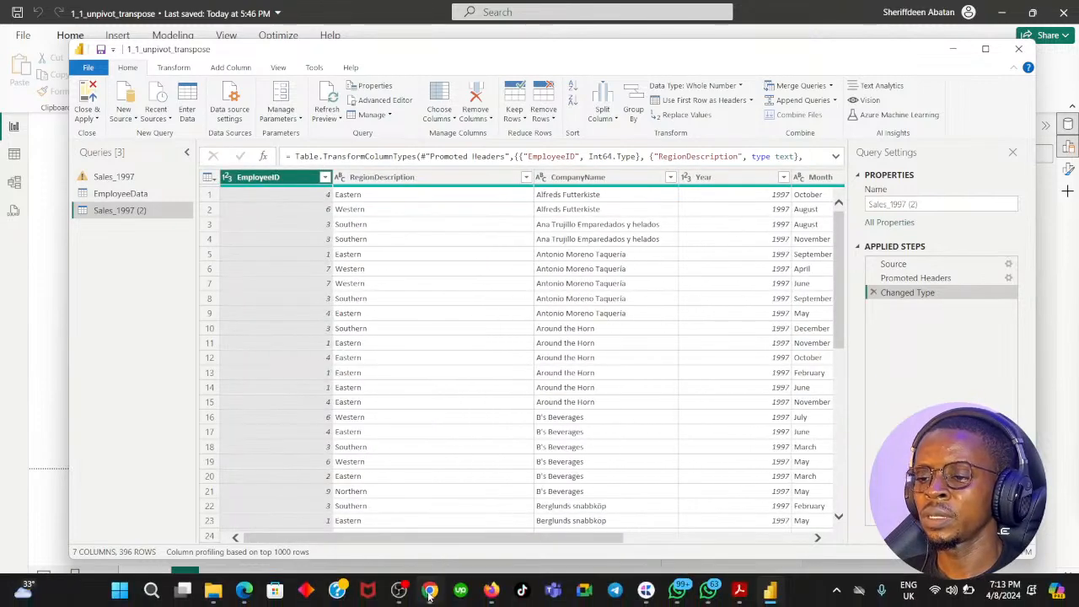
left_click(431, 590)
left_click(605, 482)
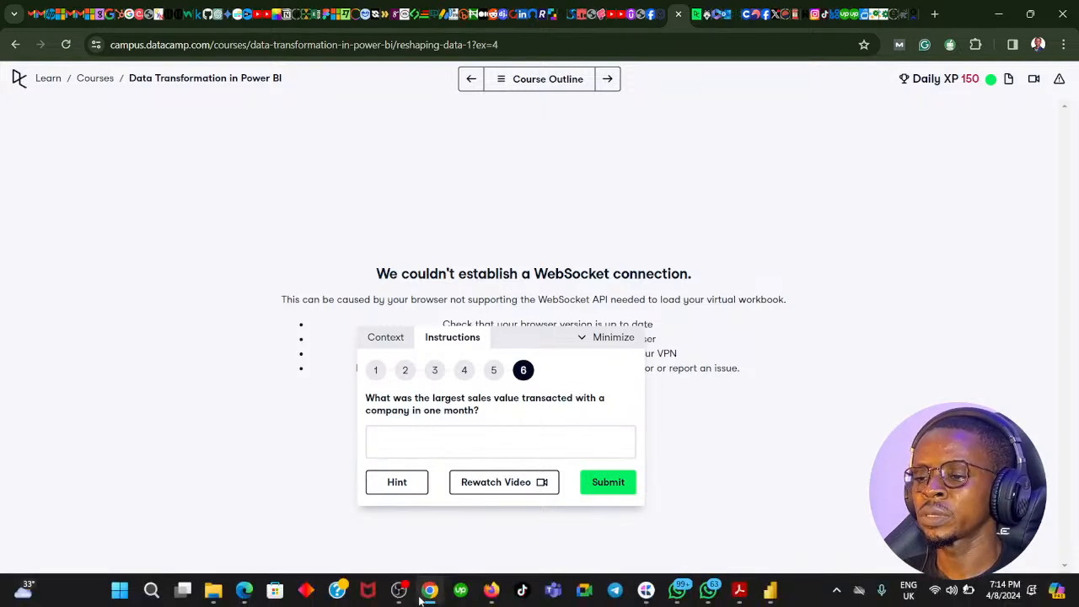
left_click(429, 594)
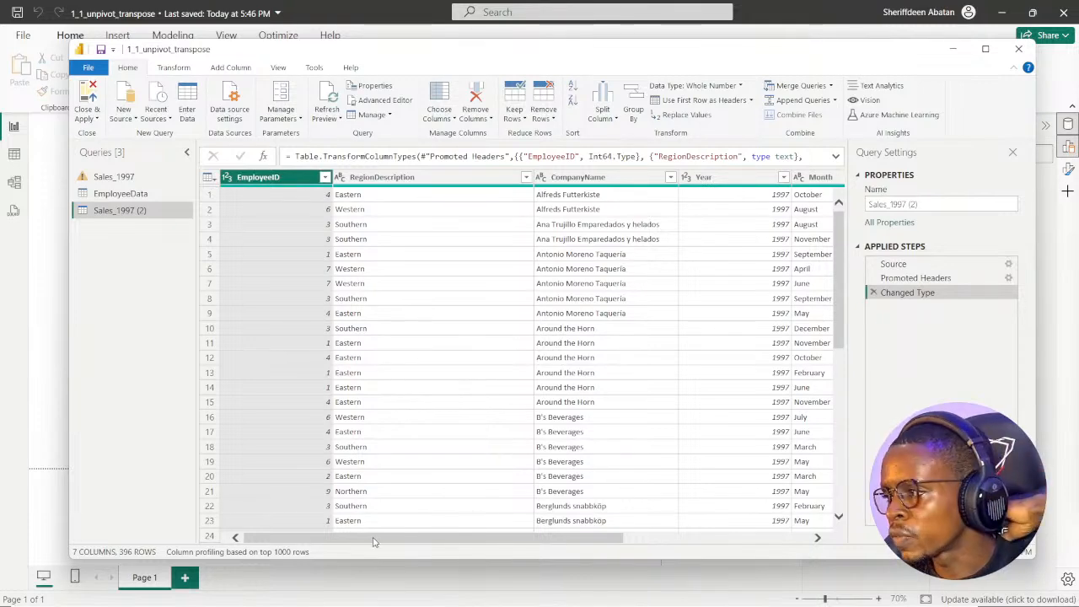
Examine the CompanyName, Month and Total Sales columns of Sales_1997 (2) against DataCamp question 6.
left_click_drag(370, 542, 614, 537)
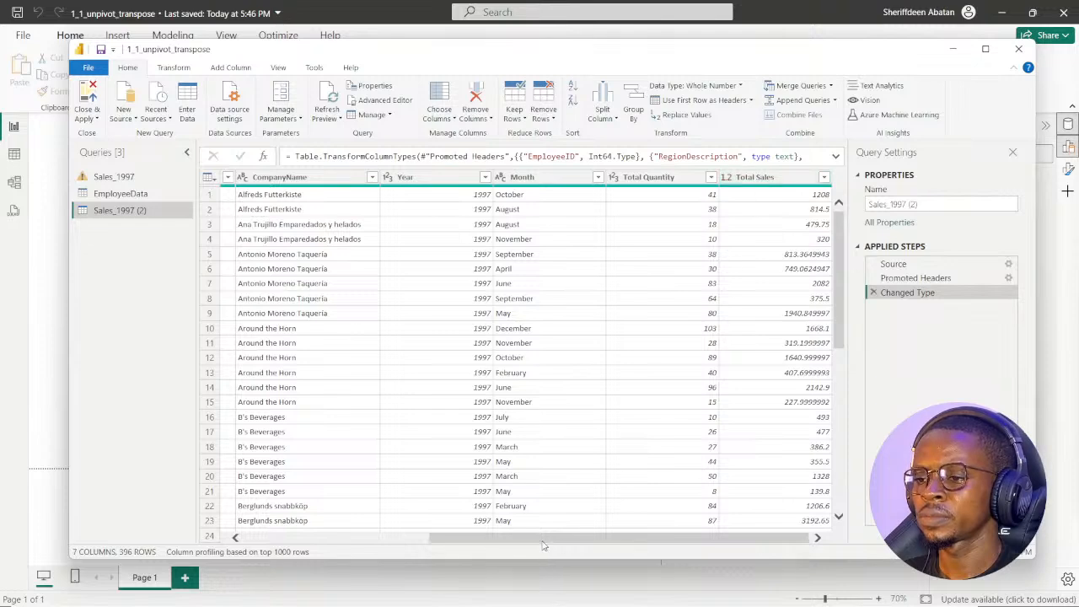
left_click_drag(544, 544, 601, 549)
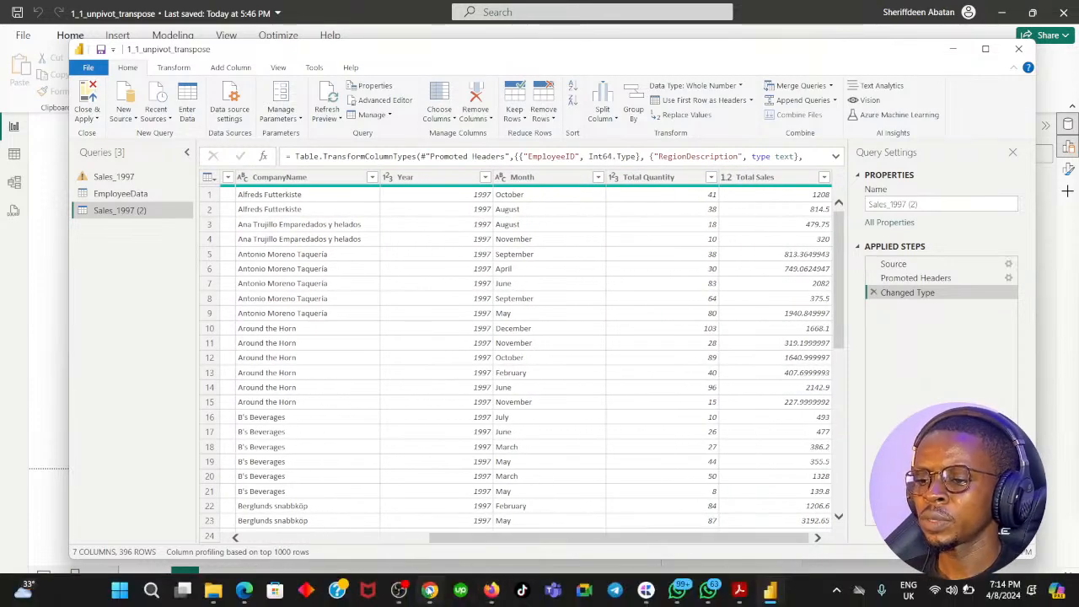
mouse_move(430, 593)
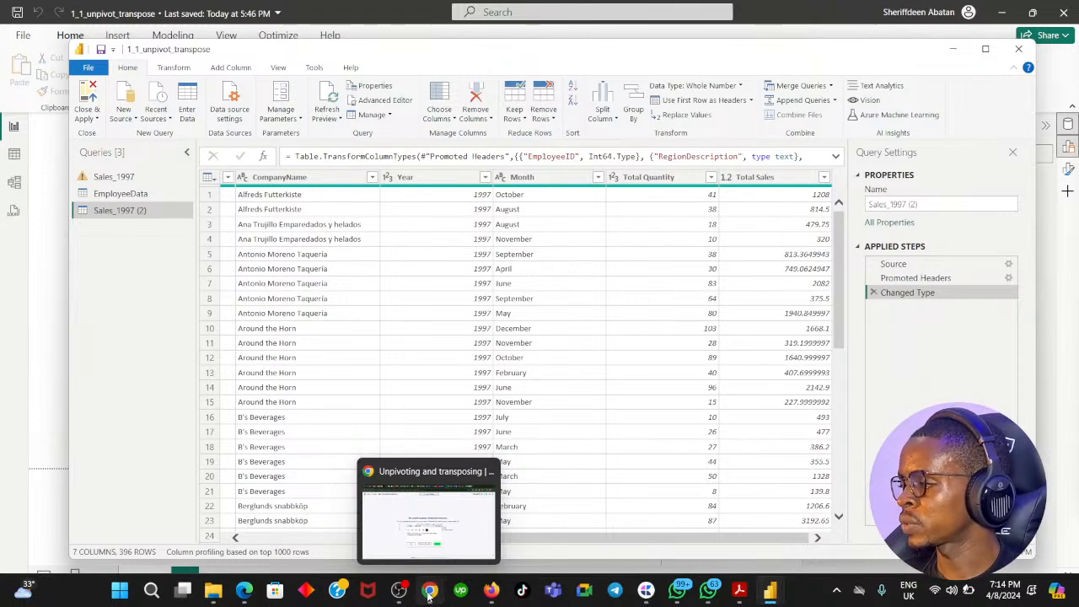
left_click(429, 594)
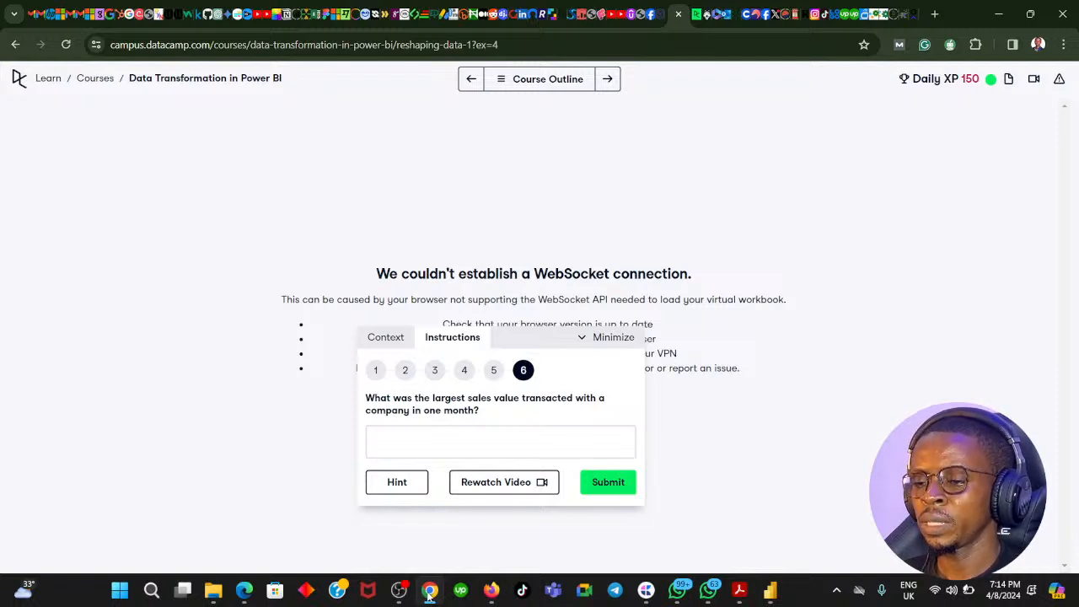
left_click(429, 594)
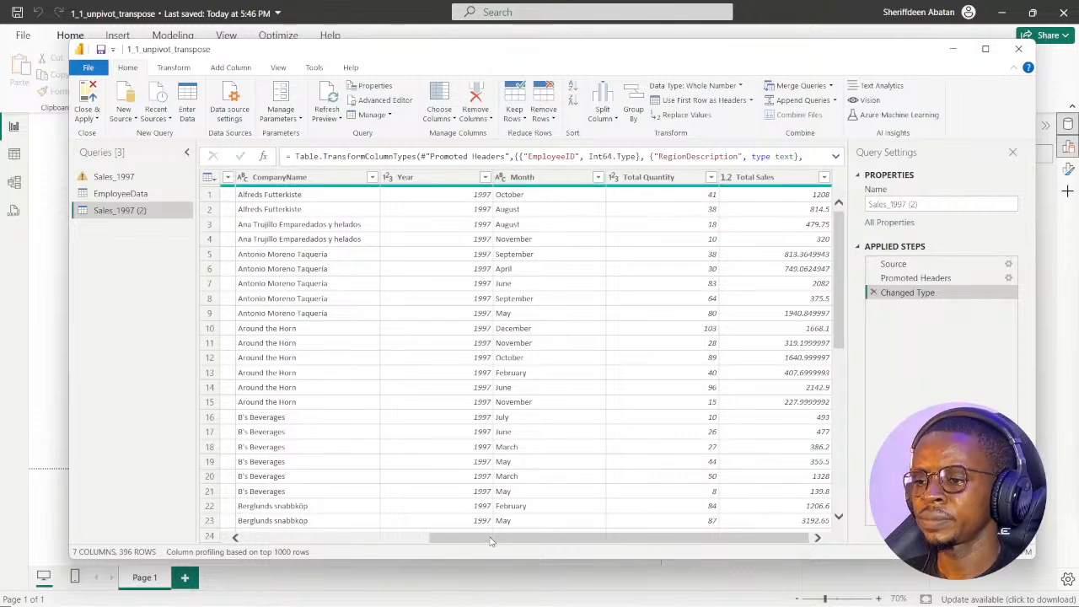
left_click_drag(492, 540, 459, 541)
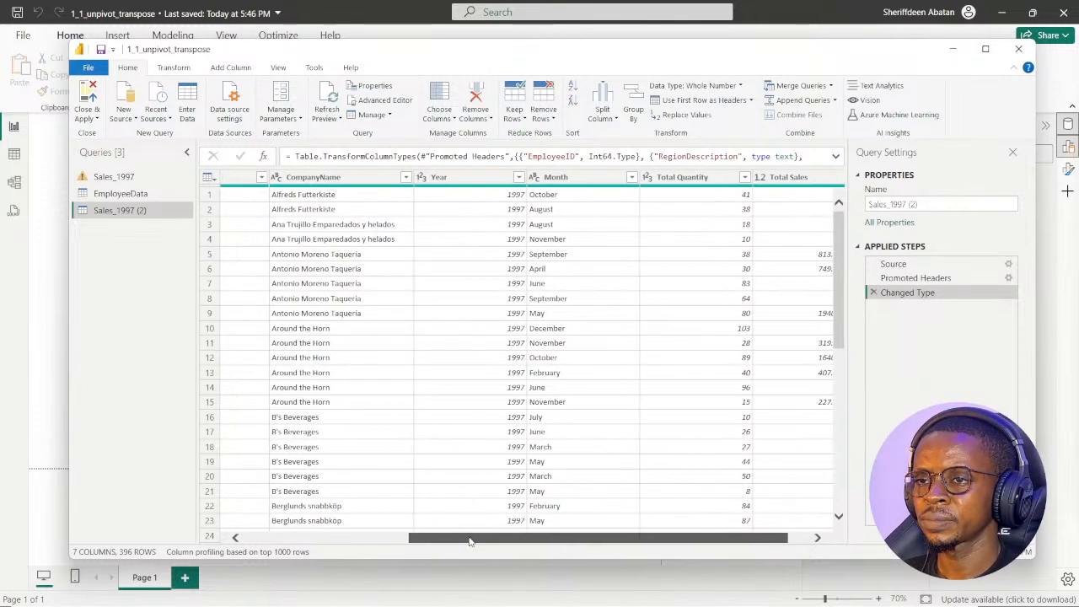
left_click(430, 590)
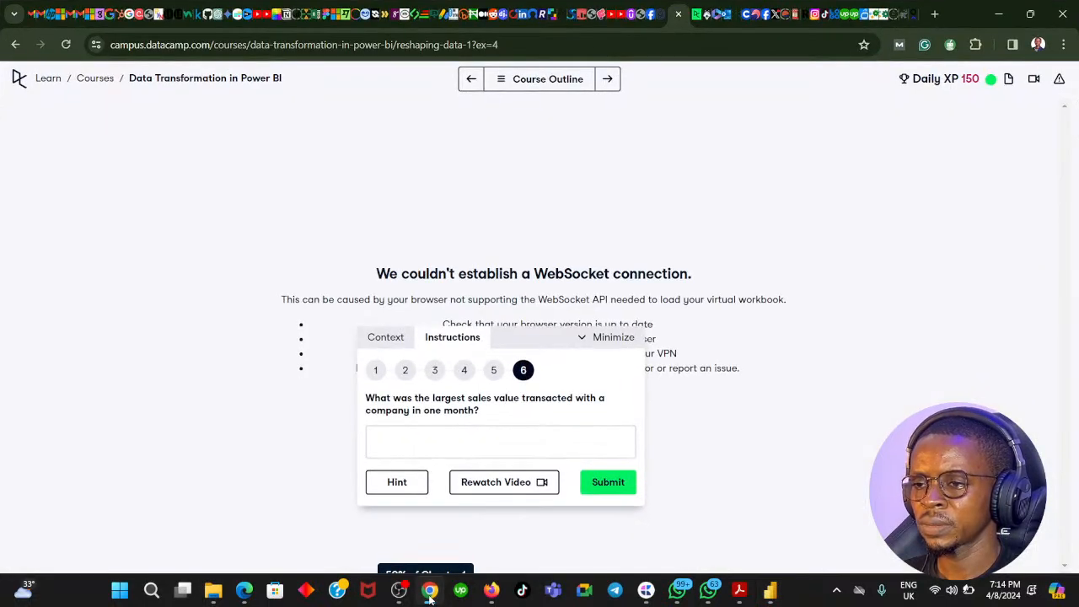
left_click(430, 593)
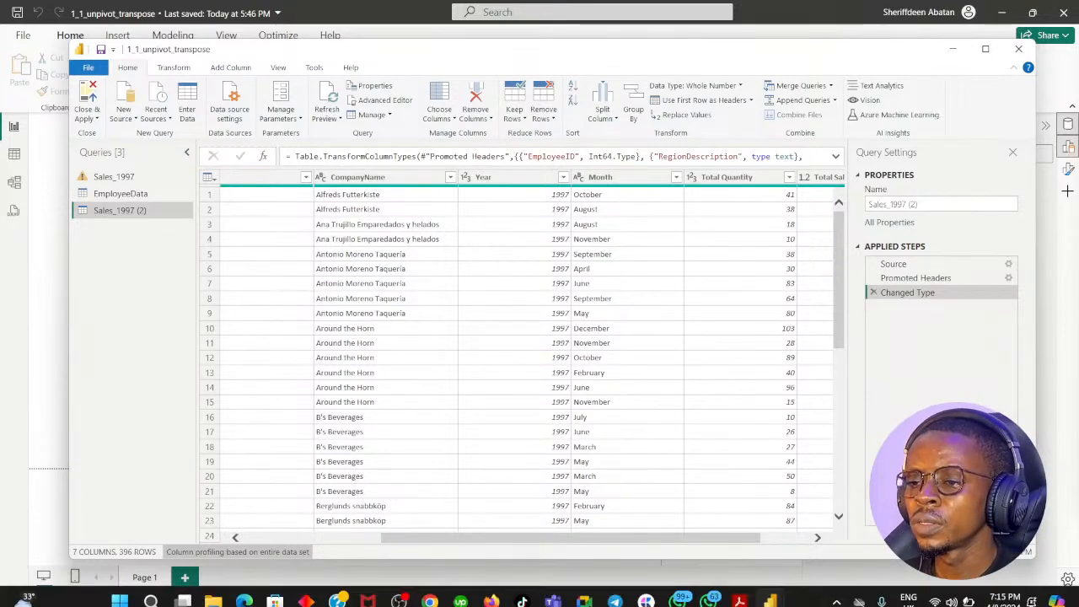
Recheck DataCamp question 6 in Chrome and return to the CompanyName column of Sales_1997 (2) in Power Query.
left_click(174, 67)
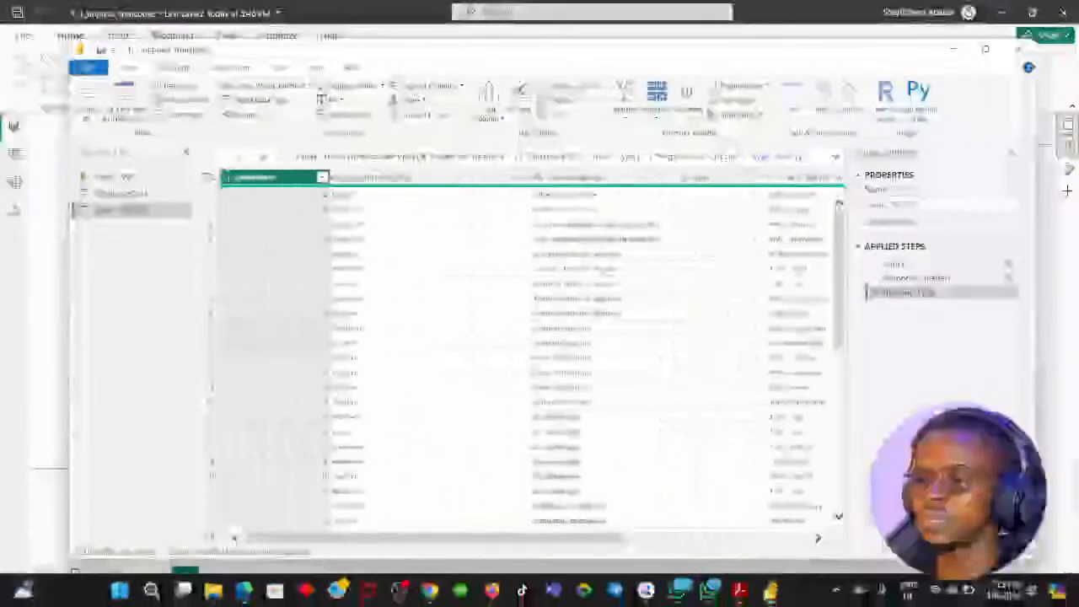
left_click(429, 590)
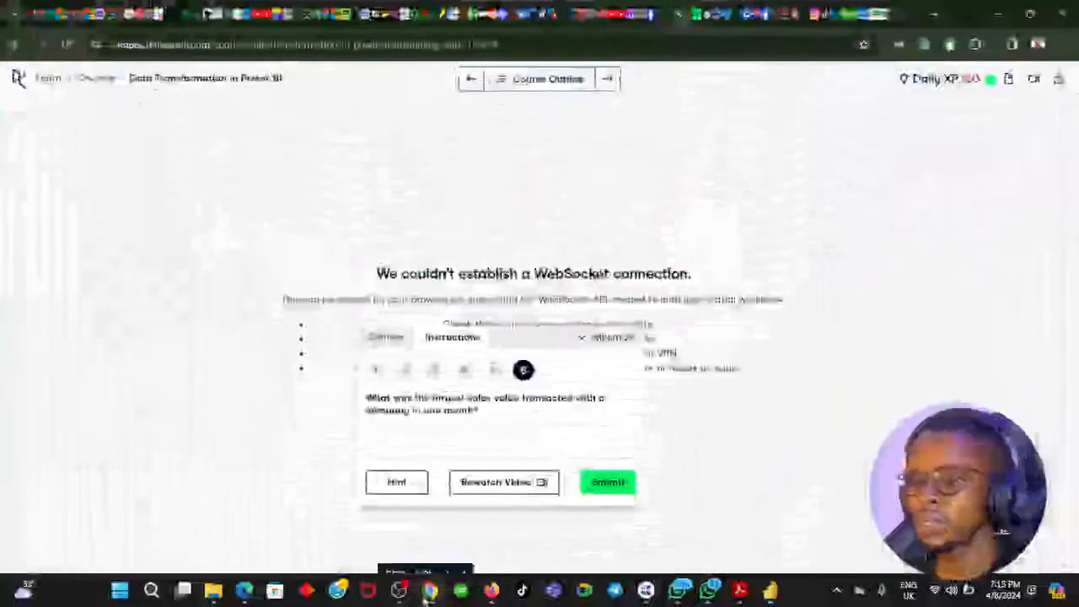
left_click(429, 591)
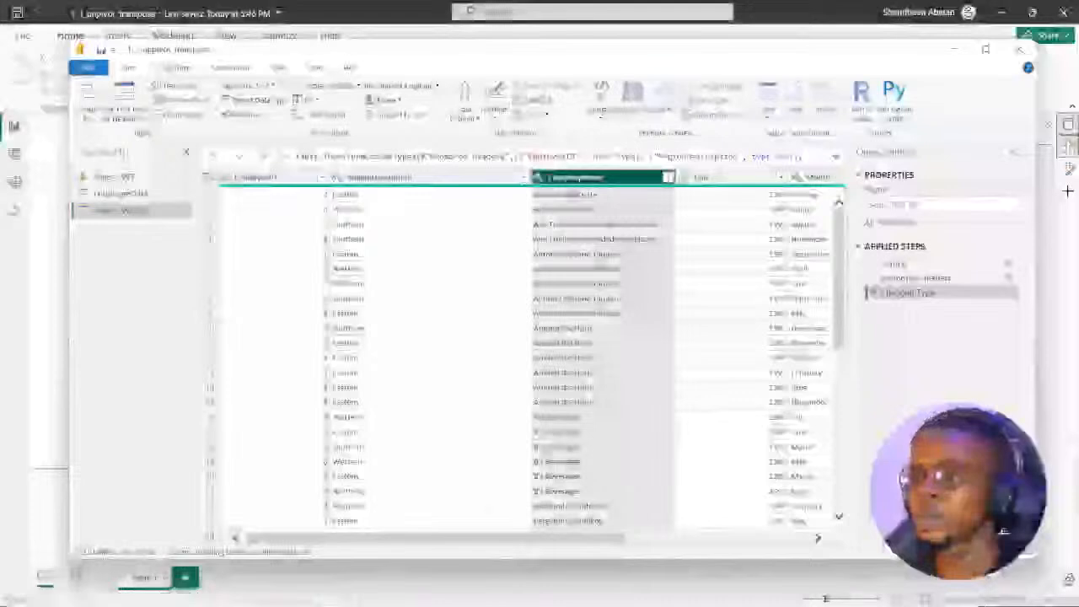
scroll(522, 354, "right", 3)
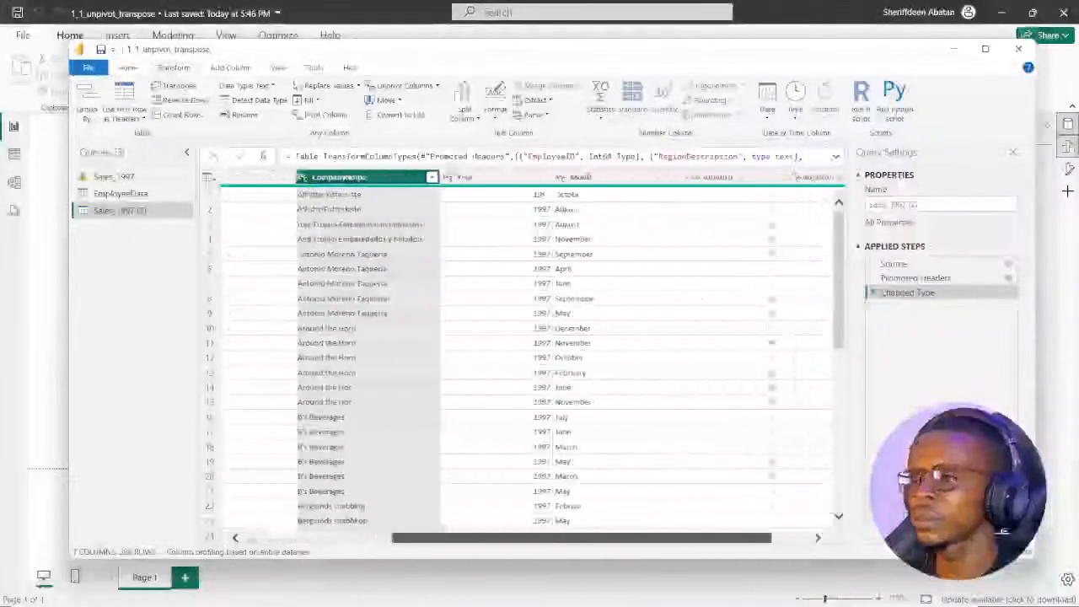
scroll(523, 354, "right", 2)
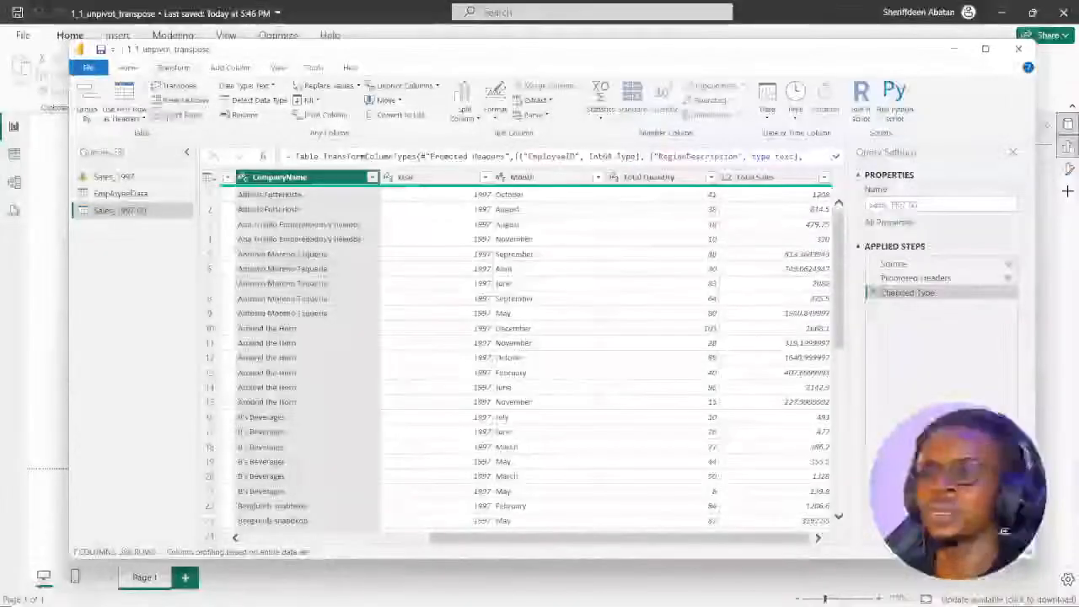
left_click(85, 101)
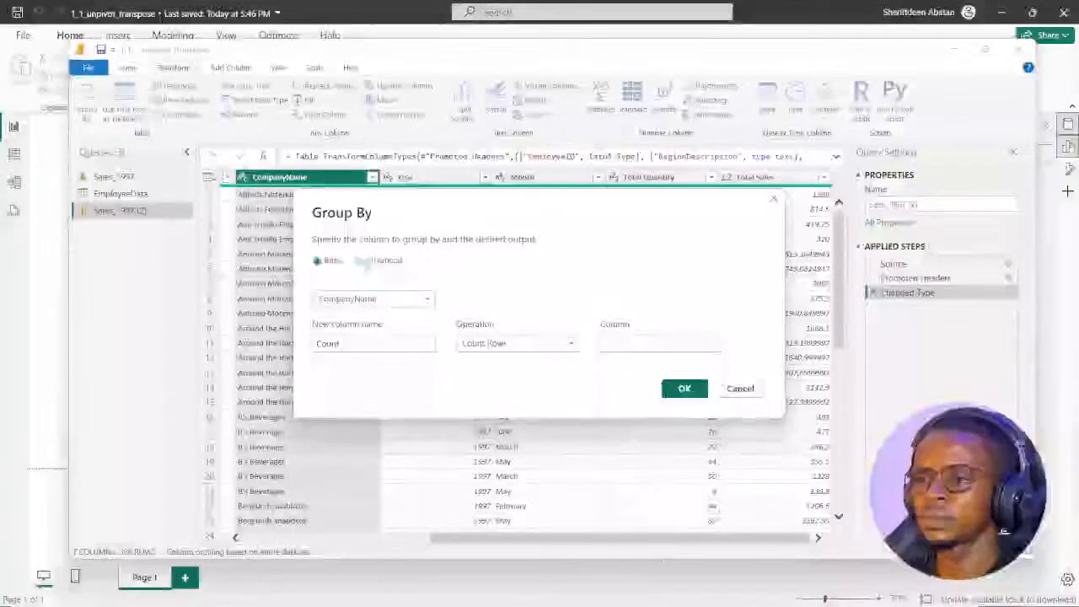
left_click(359, 259)
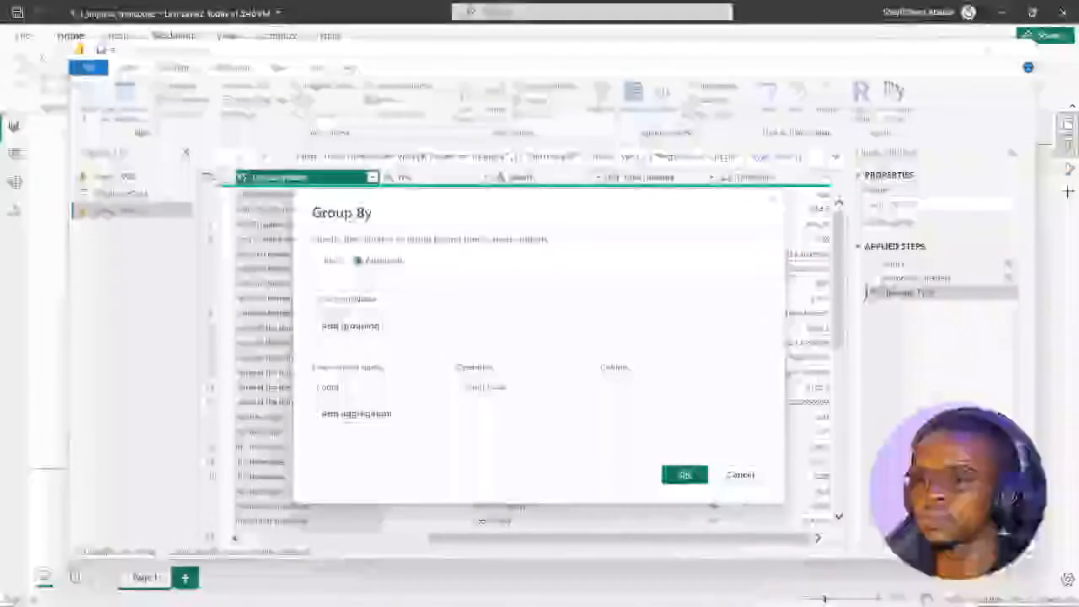
left_click(426, 300)
left_click(368, 343)
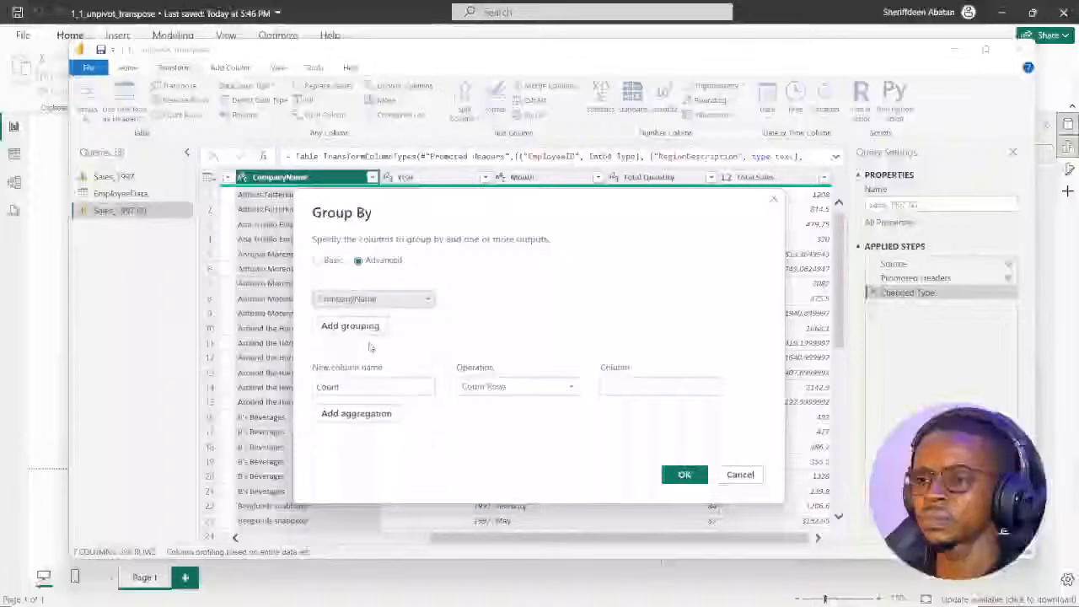
left_click(371, 418)
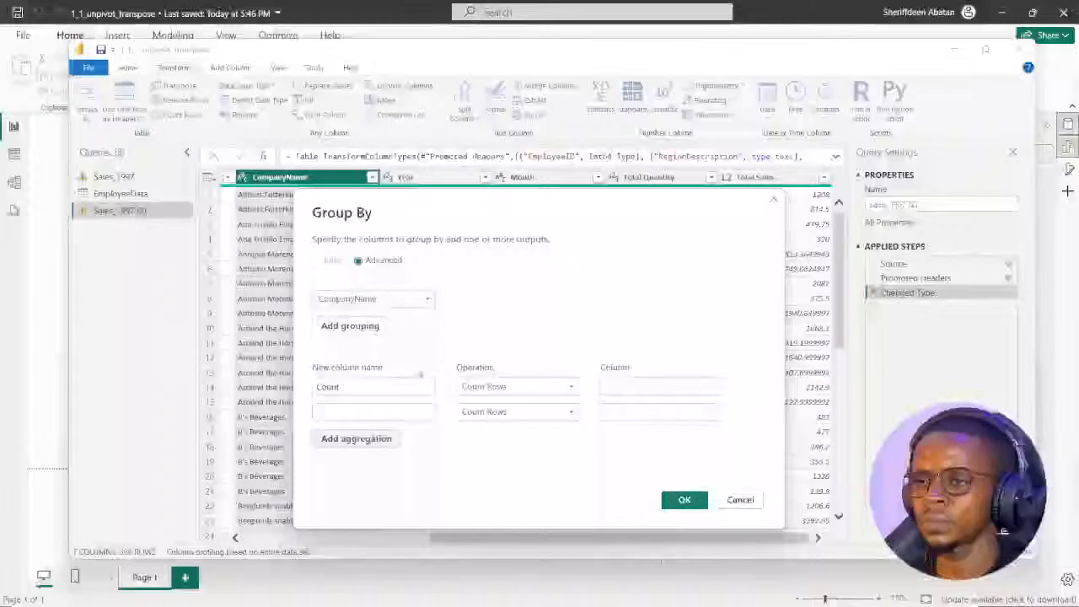
left_click(742, 501)
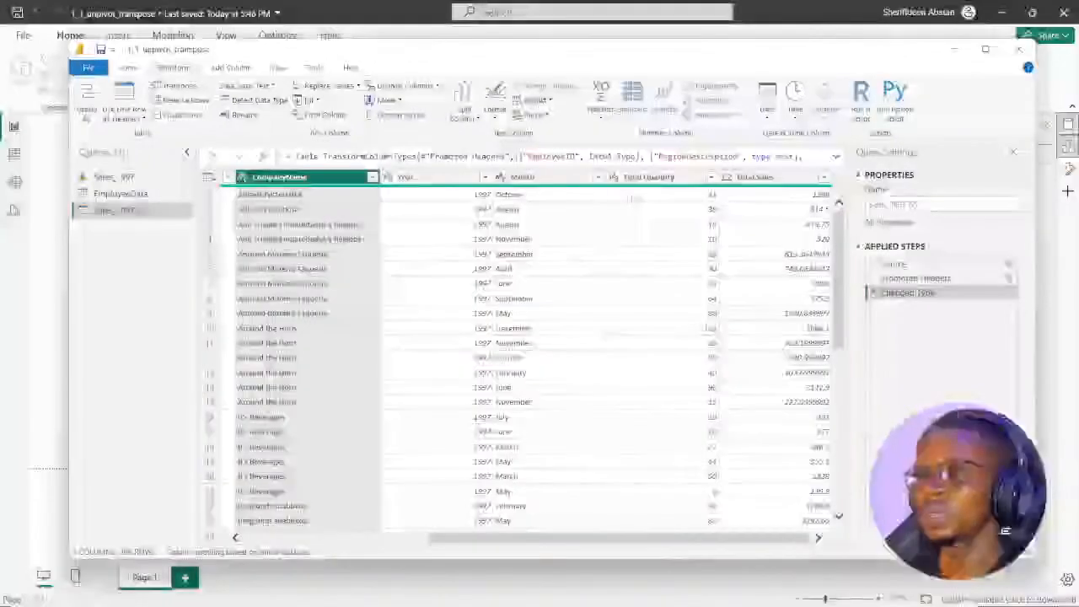
left_click(523, 177, "ctrl")
left_click(751, 178, "ctrl")
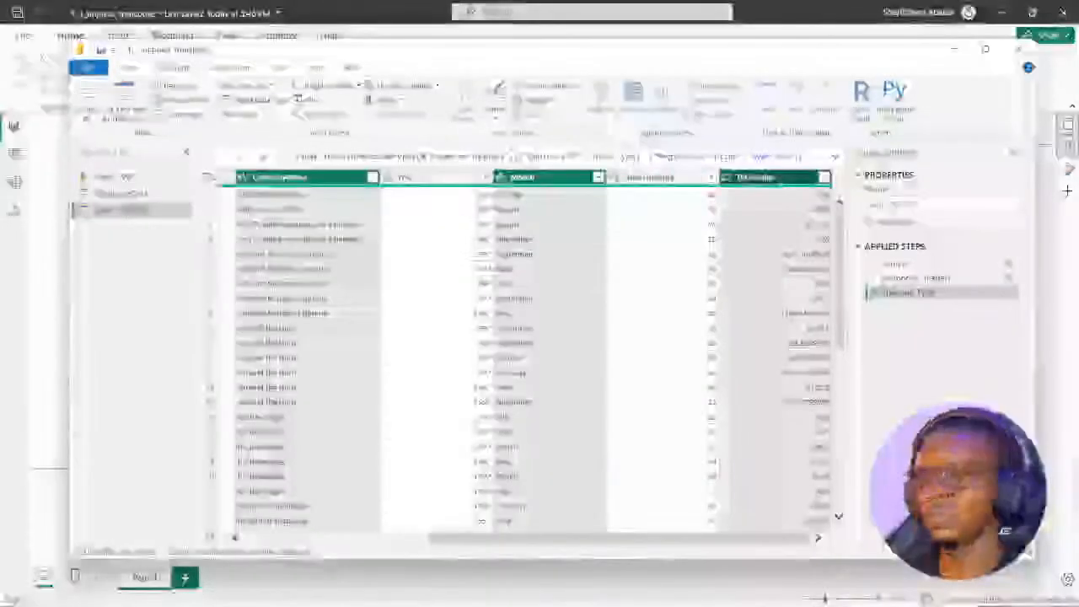
left_click(96, 99)
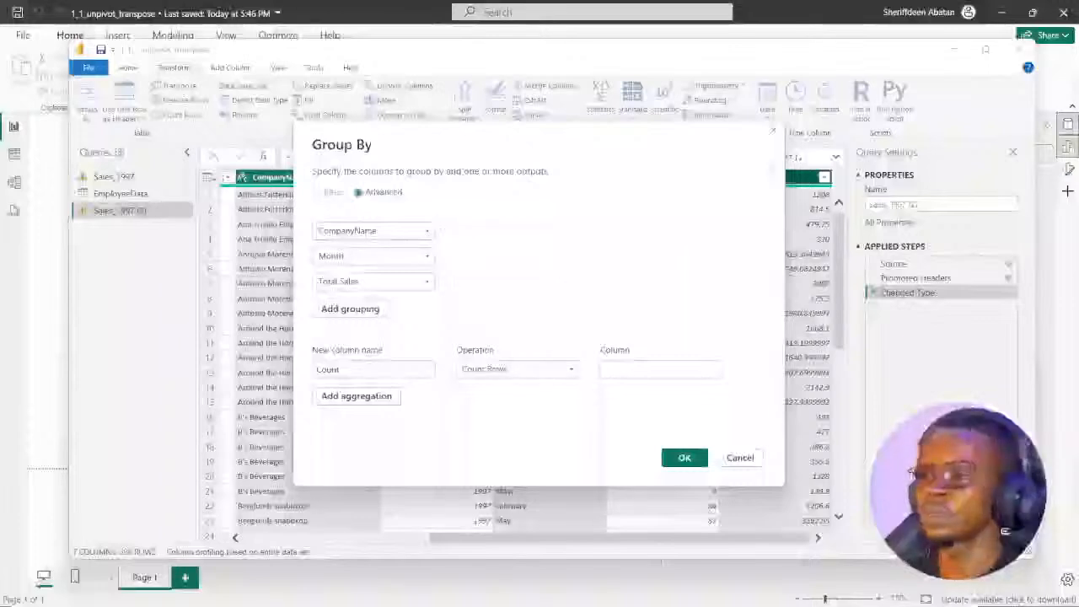
left_click(774, 135)
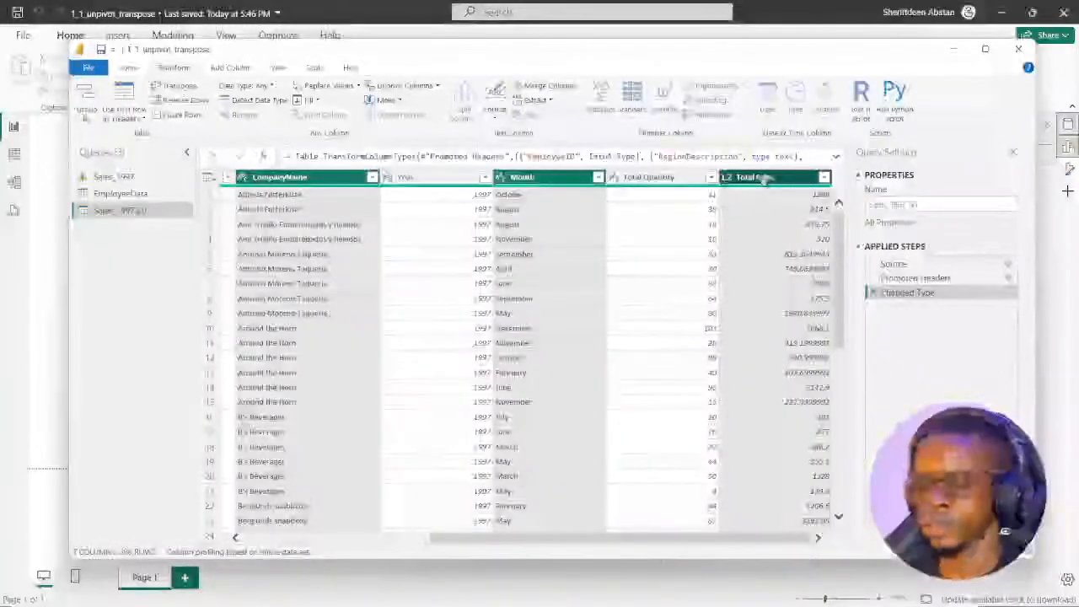
Start a Group By on only the CompanyName and Month columns of Sales_1997 (2).
left_click(763, 177, "ctrl")
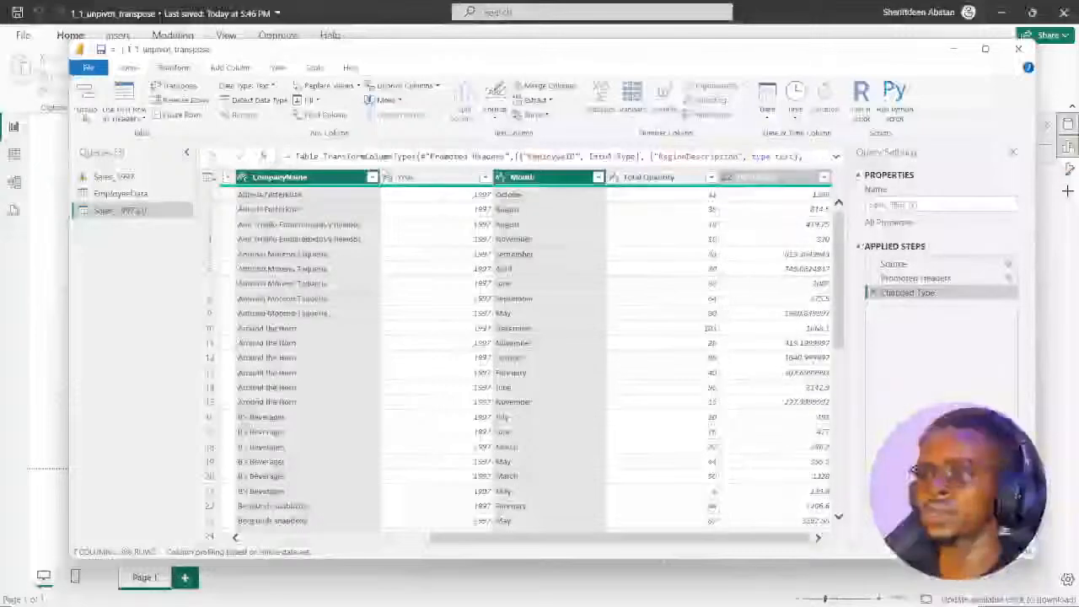
left_click(558, 178)
left_click(282, 178)
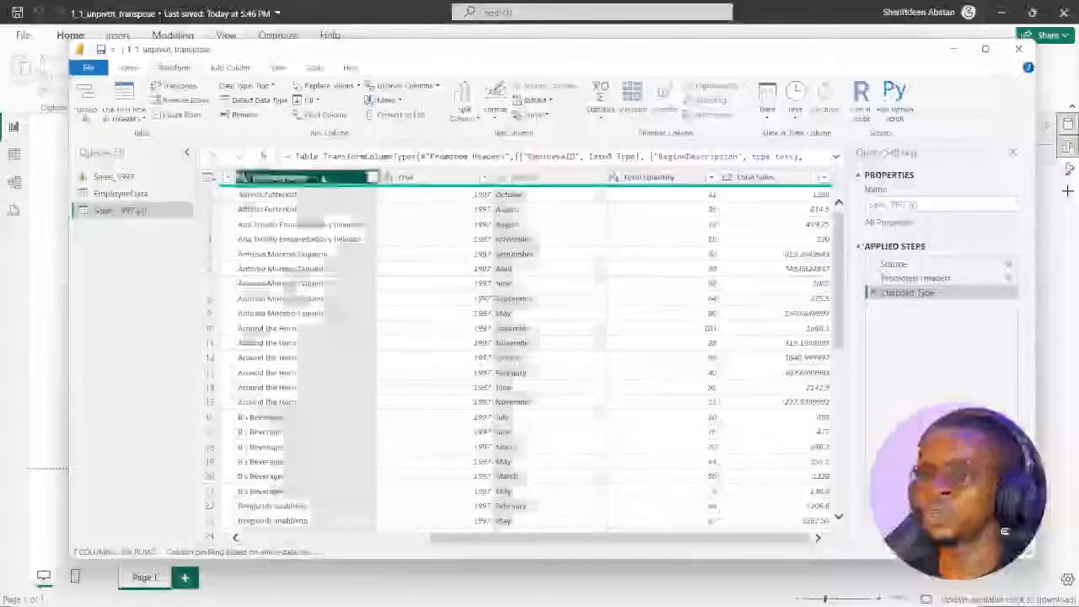
left_click(524, 178, "ctrl")
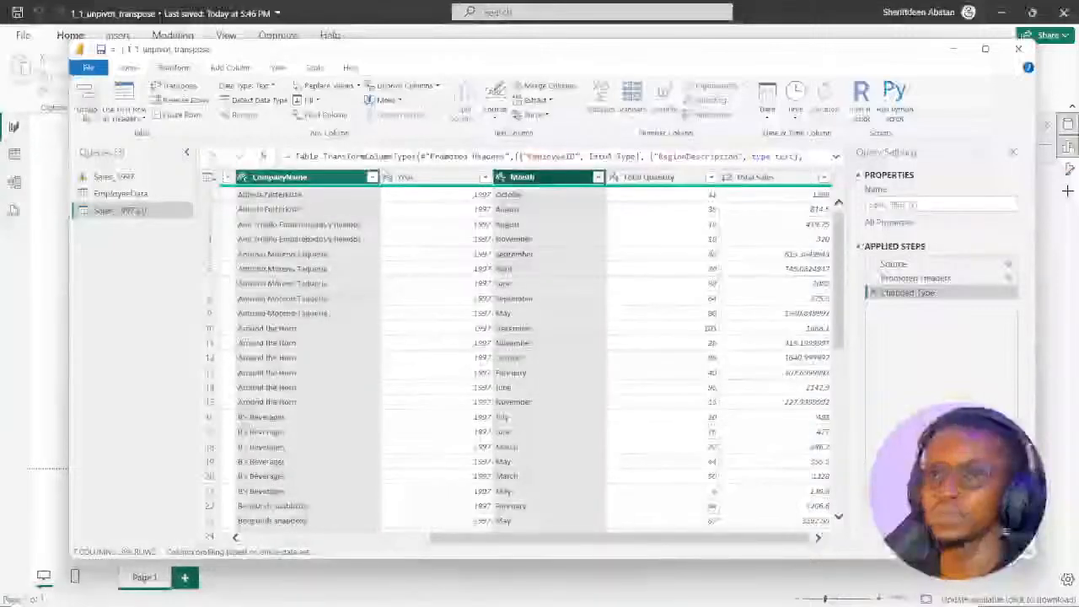
left_click(85, 99)
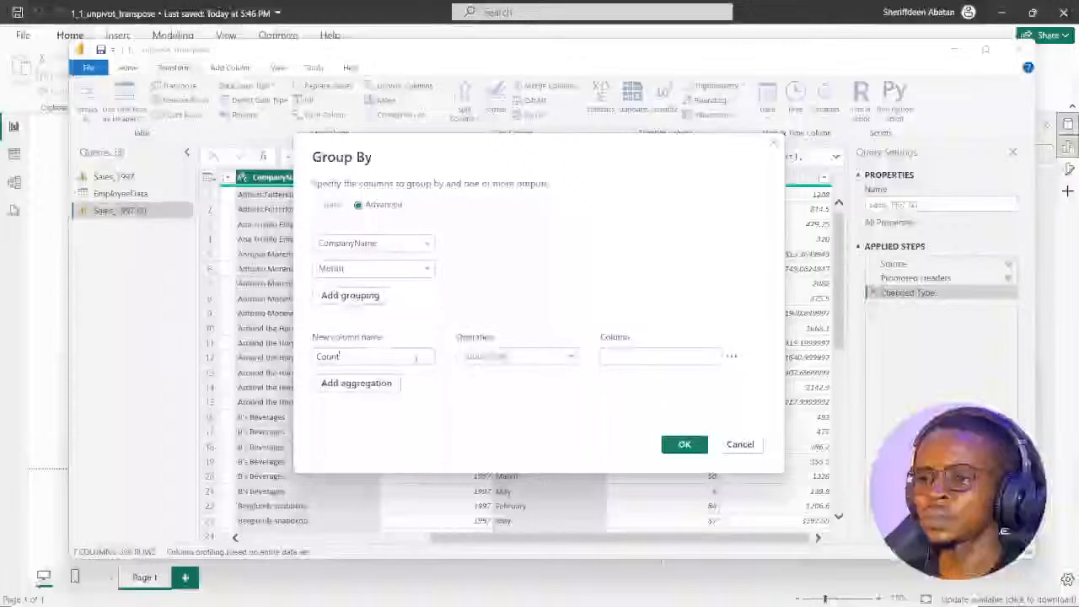
Aggregate Total Sales with the Sum operation into a new column named Total and apply the grouping.
left_click(517, 356)
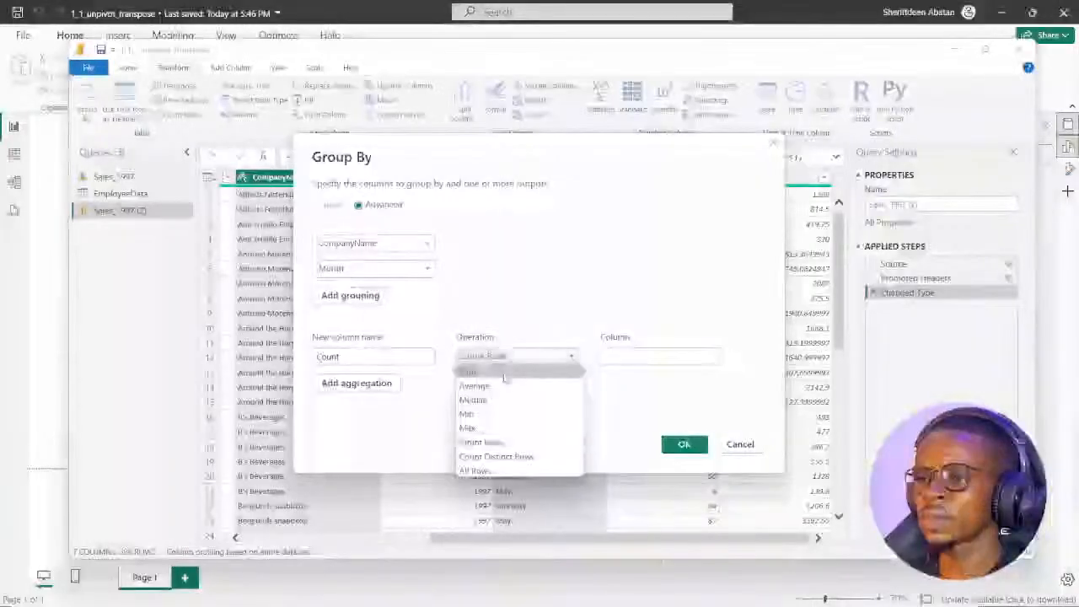
left_click(489, 373)
left_click(661, 355)
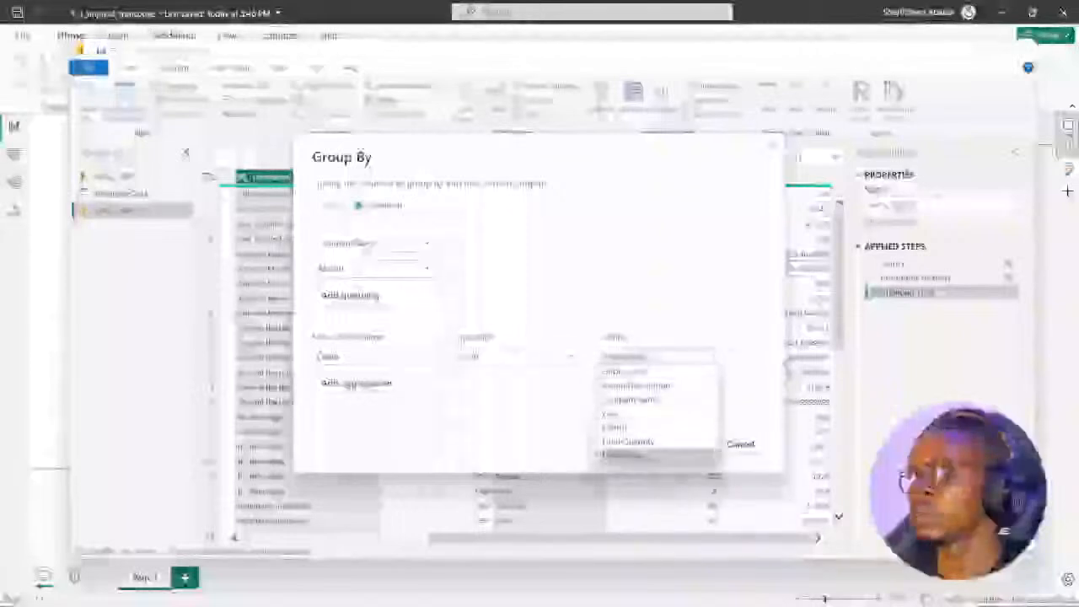
left_click(628, 371)
left_click(349, 359)
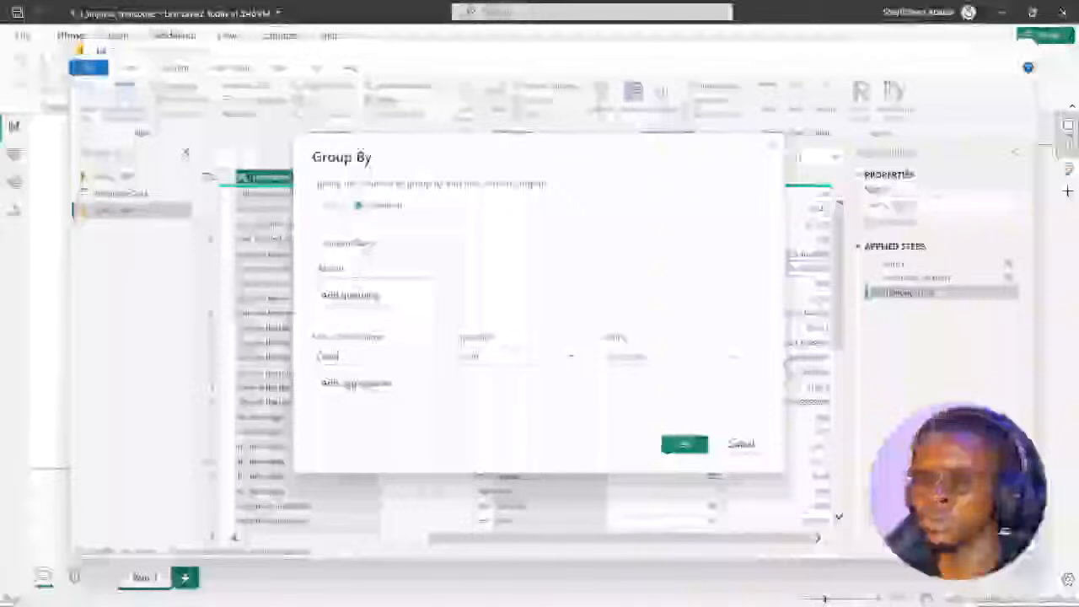
left_click_drag(340, 357, 313, 357)
key("BackSpace")
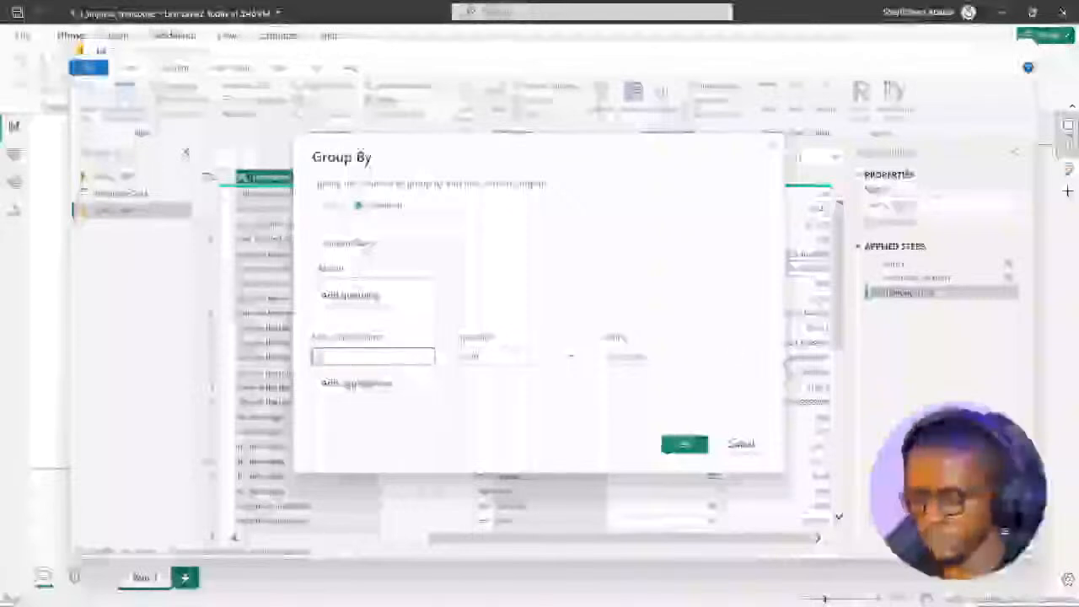
type("Total")
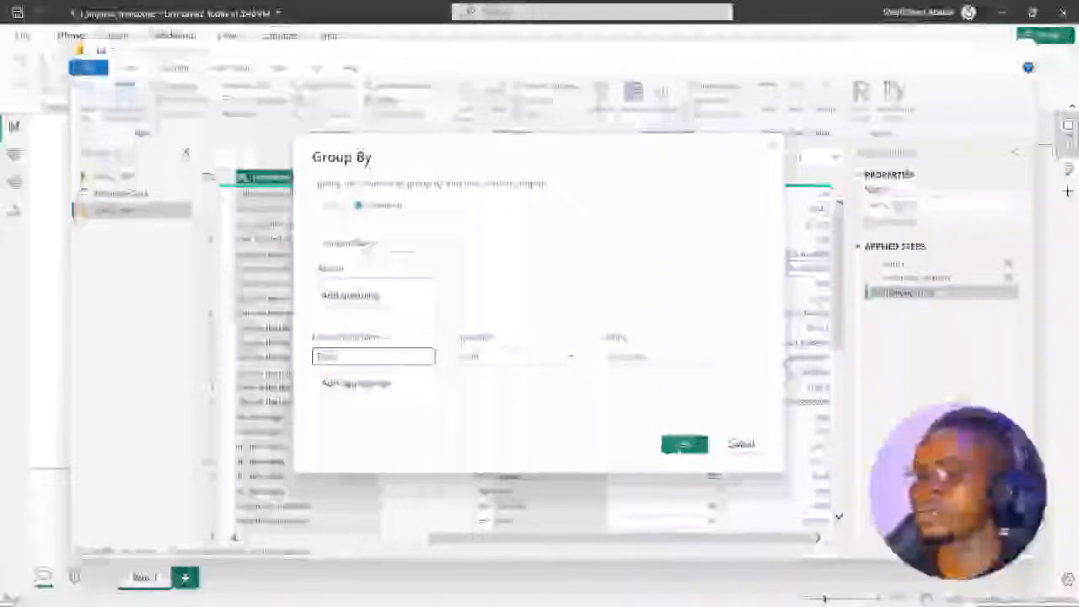
left_click(684, 445)
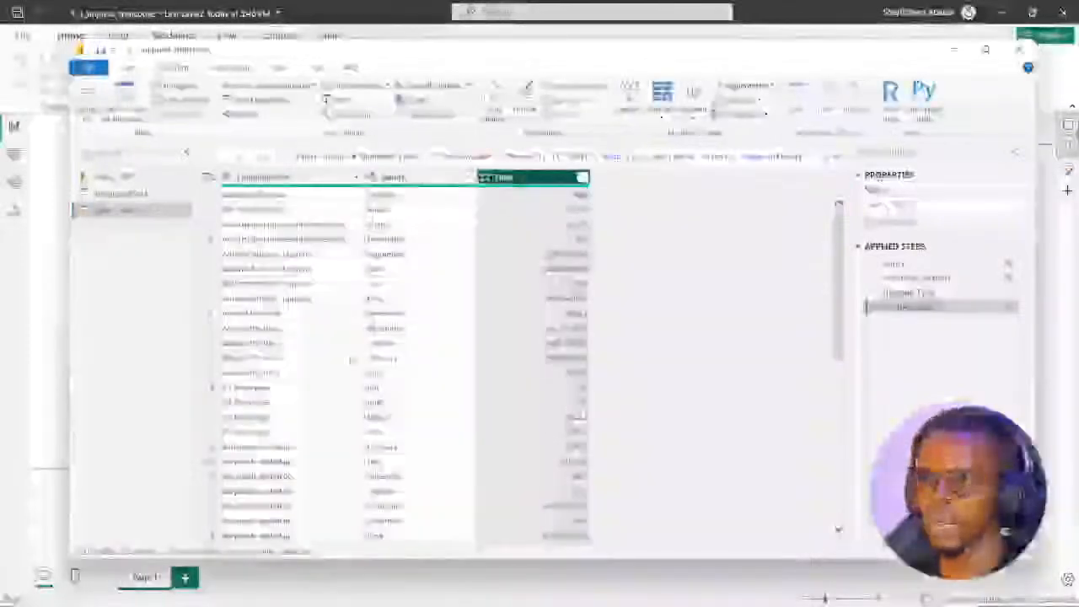
Look through the grouped rows and sort the Total column in descending order.
scroll(405, 363, "down", 10)
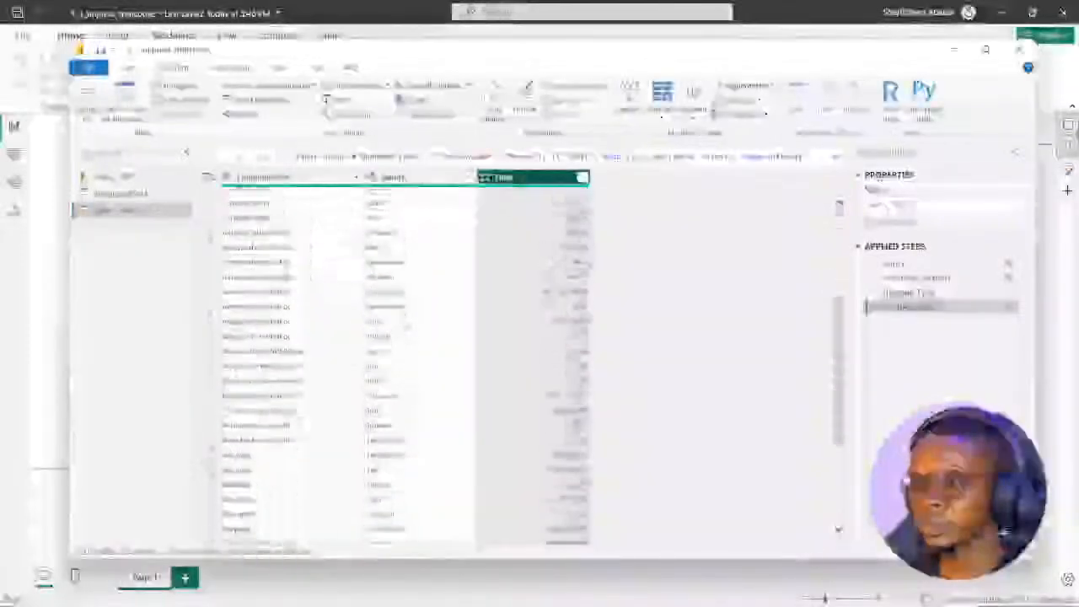
scroll(404, 362, "down", 6)
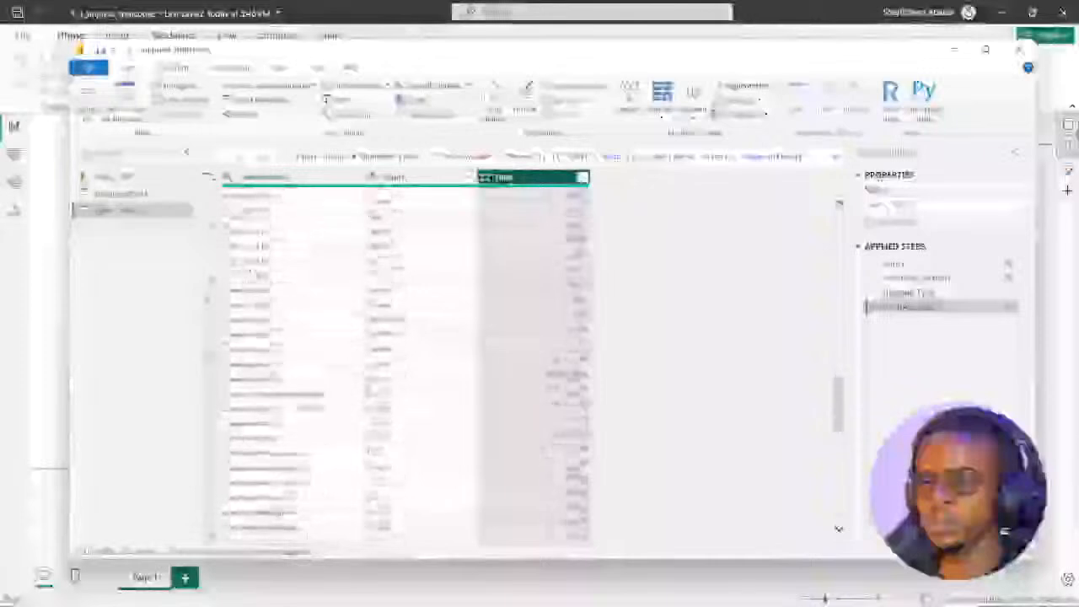
scroll(404, 362, "up", 8)
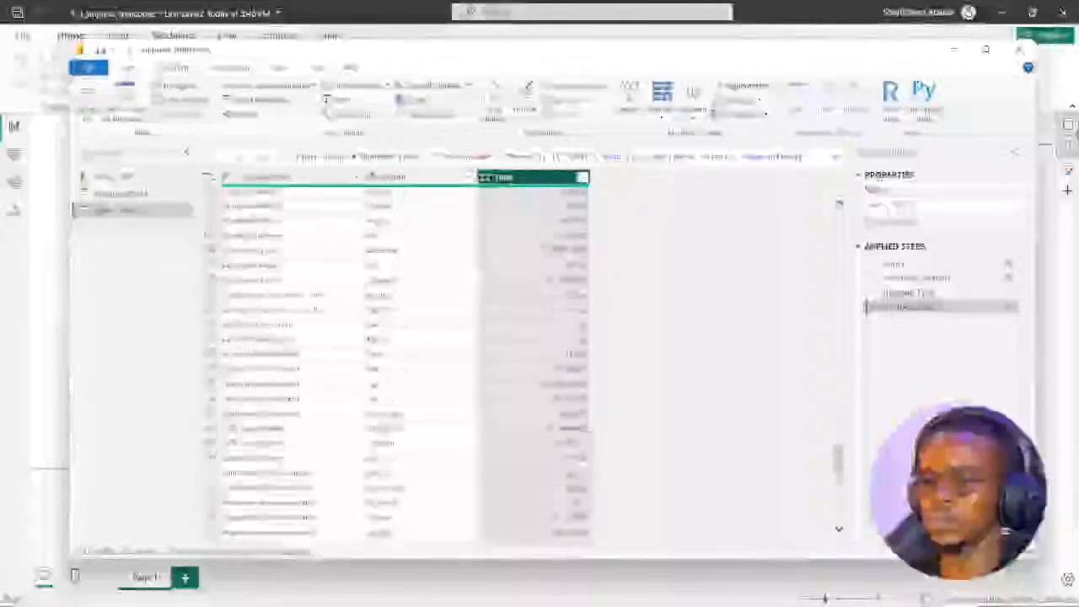
scroll(405, 363, "up", 6)
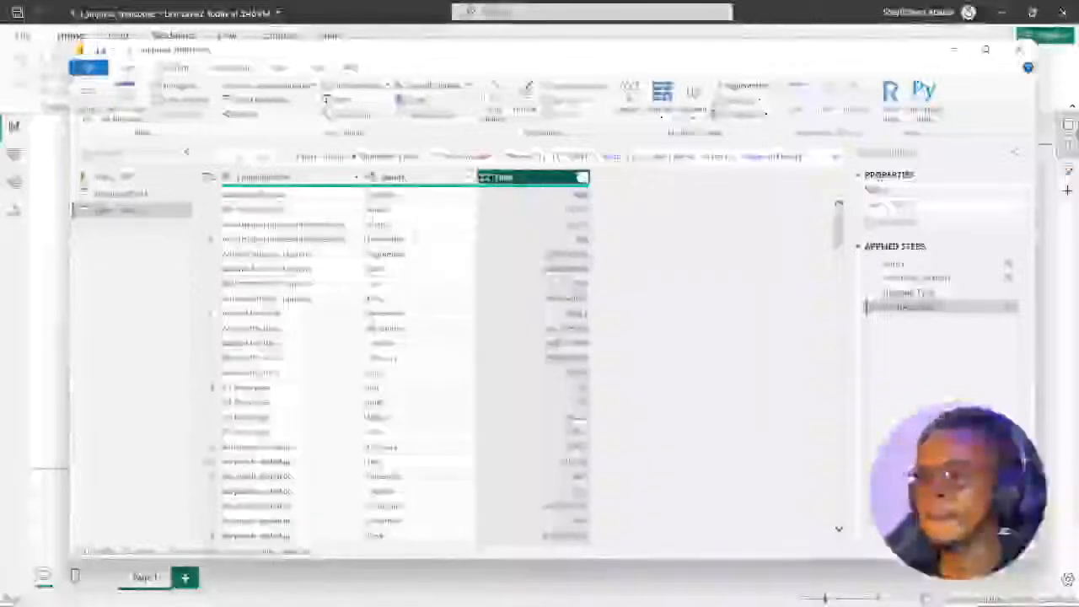
left_click(582, 177)
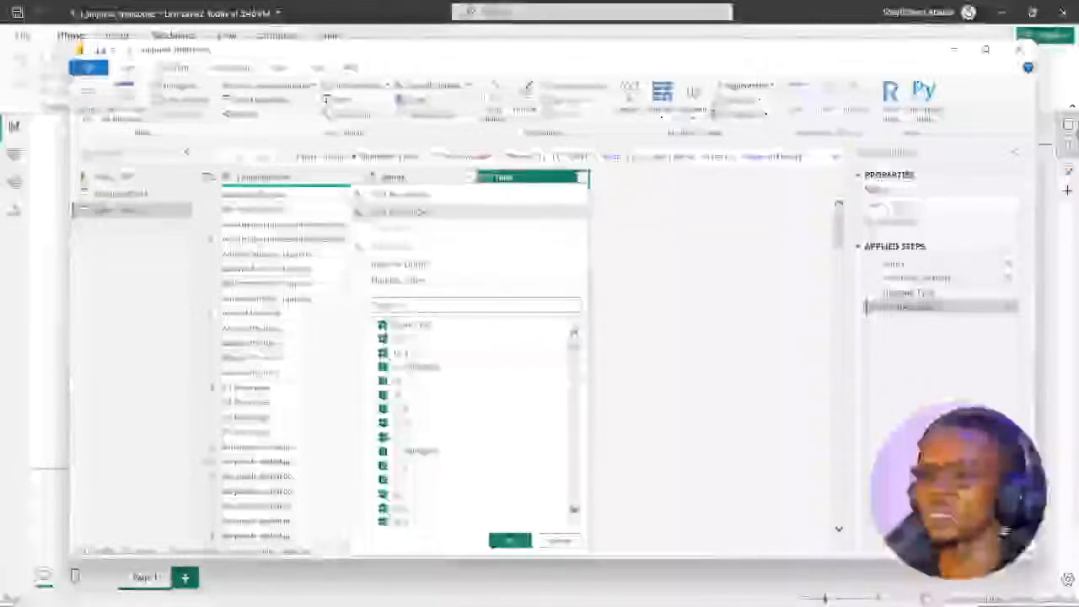
left_click(414, 210)
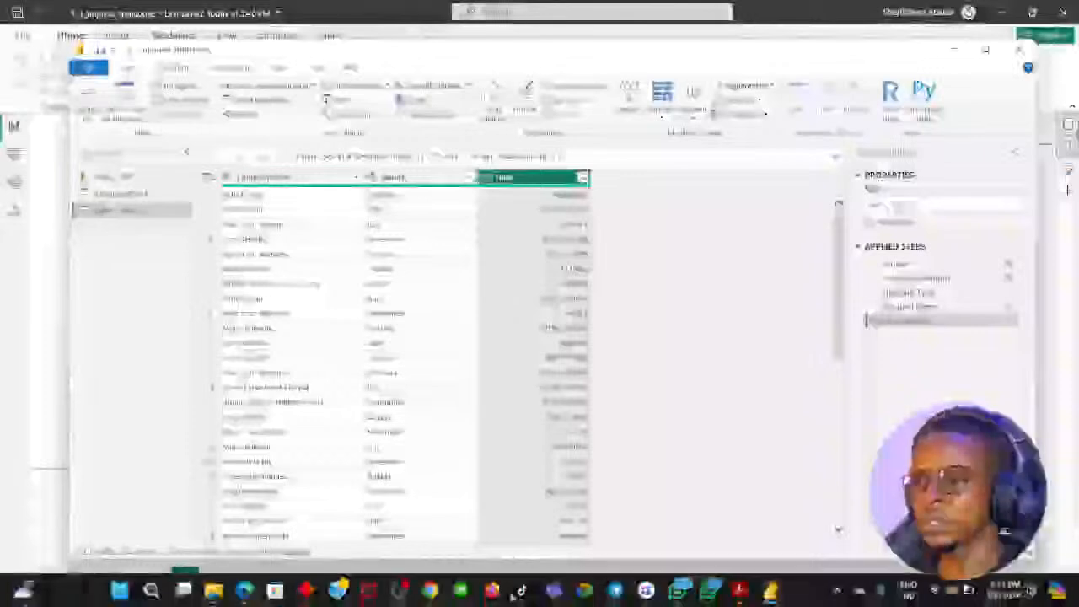
Switch to Chrome, try submitting 10113 as the answer to DataCamp question 6, and go back to the question.
mouse_move(430, 595)
left_click(415, 540)
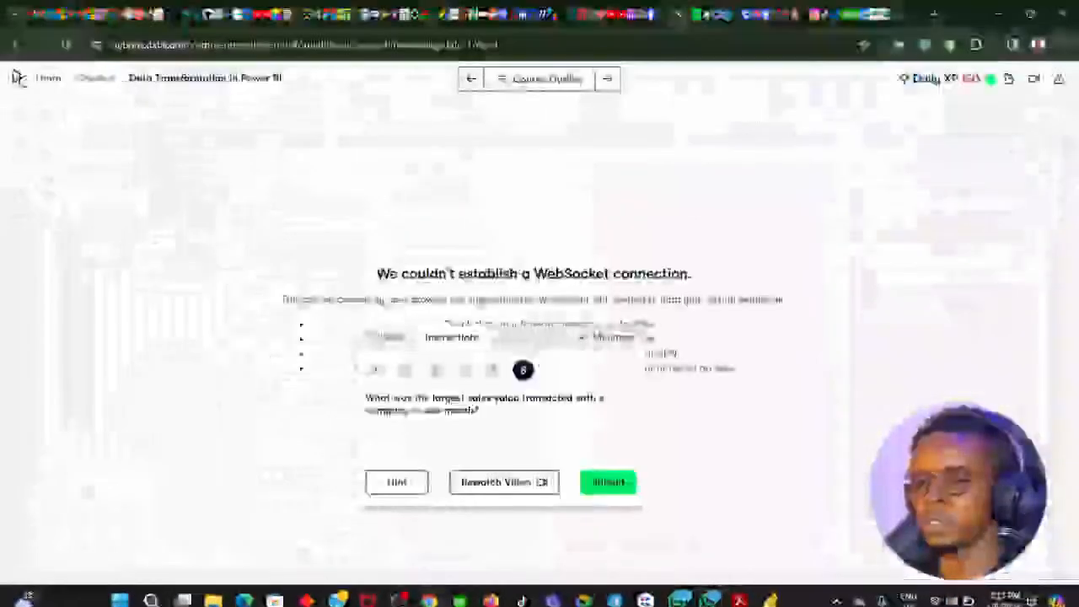
key("alt+Tab")
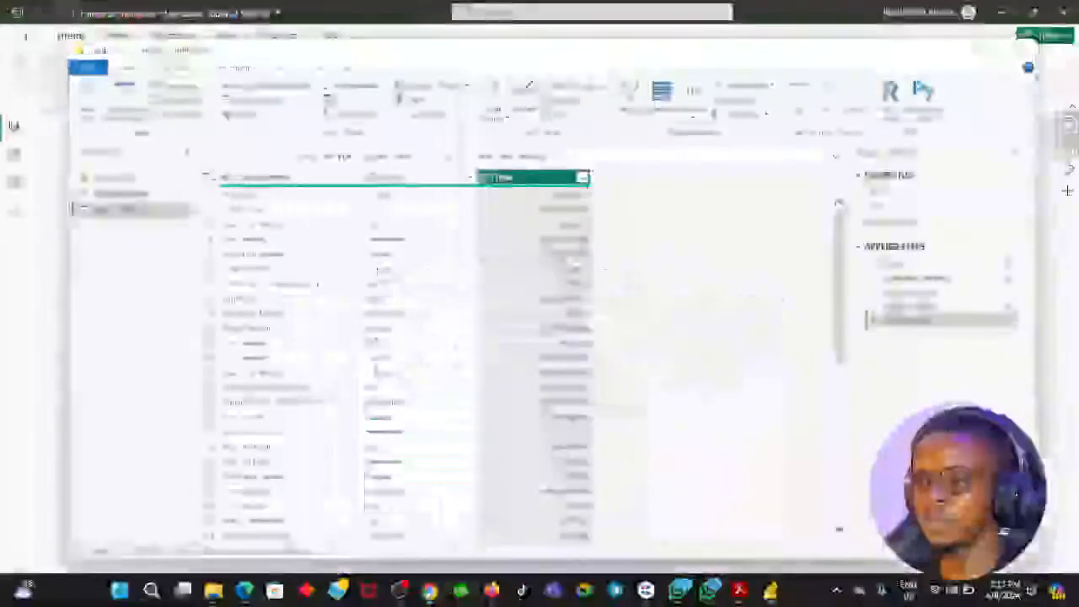
key("alt+Tab")
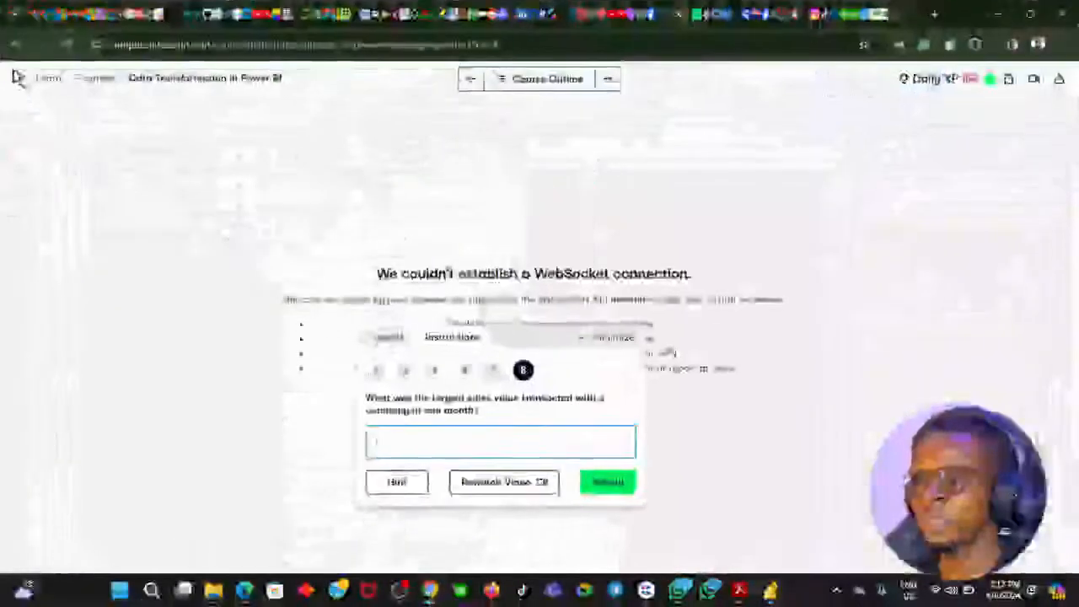
type("10113")
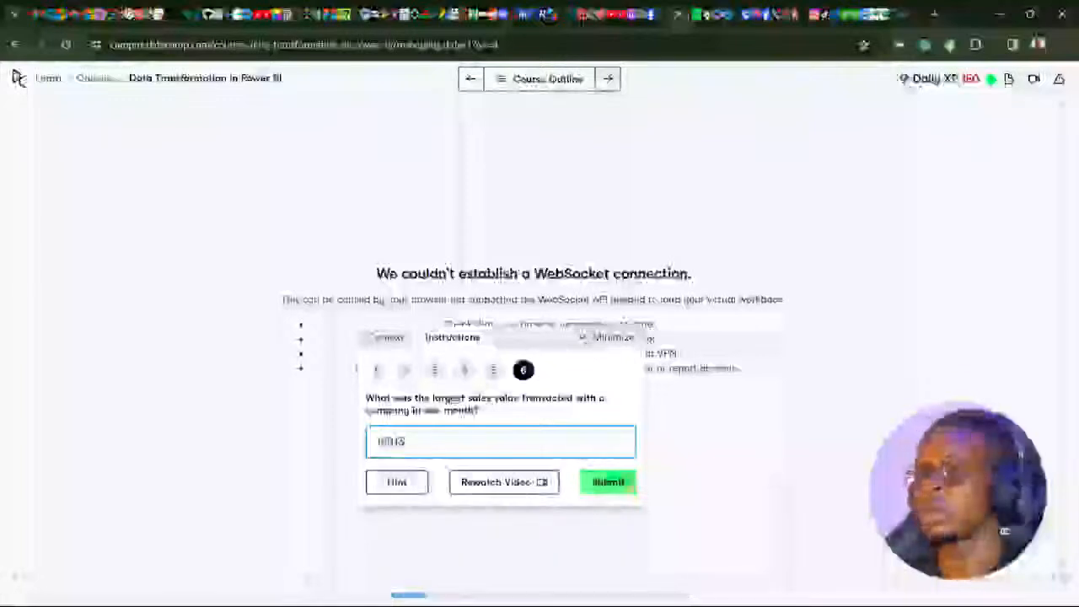
key("Return")
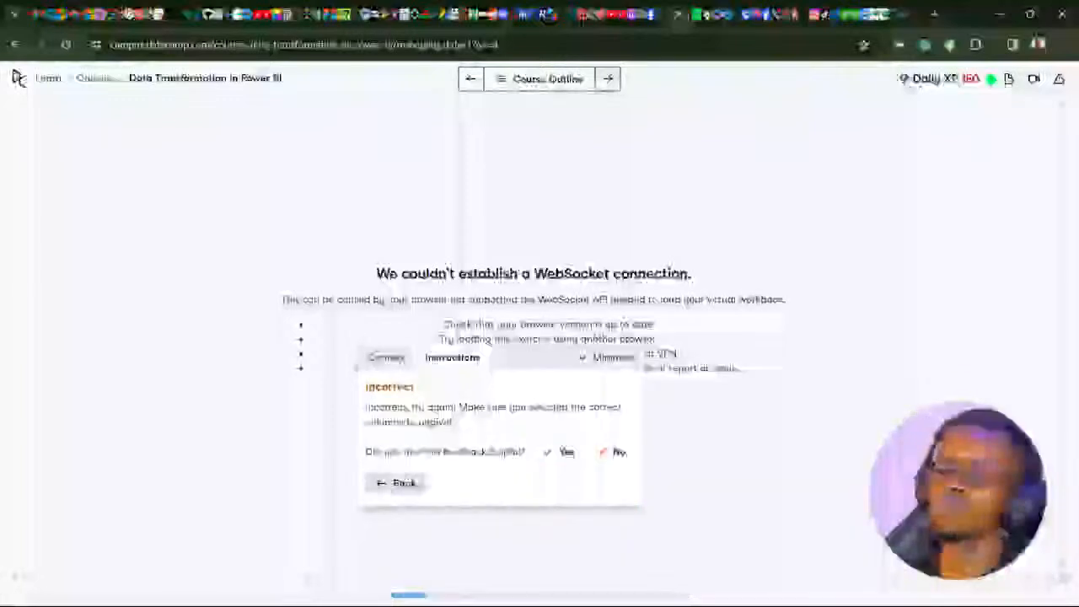
left_click(398, 482)
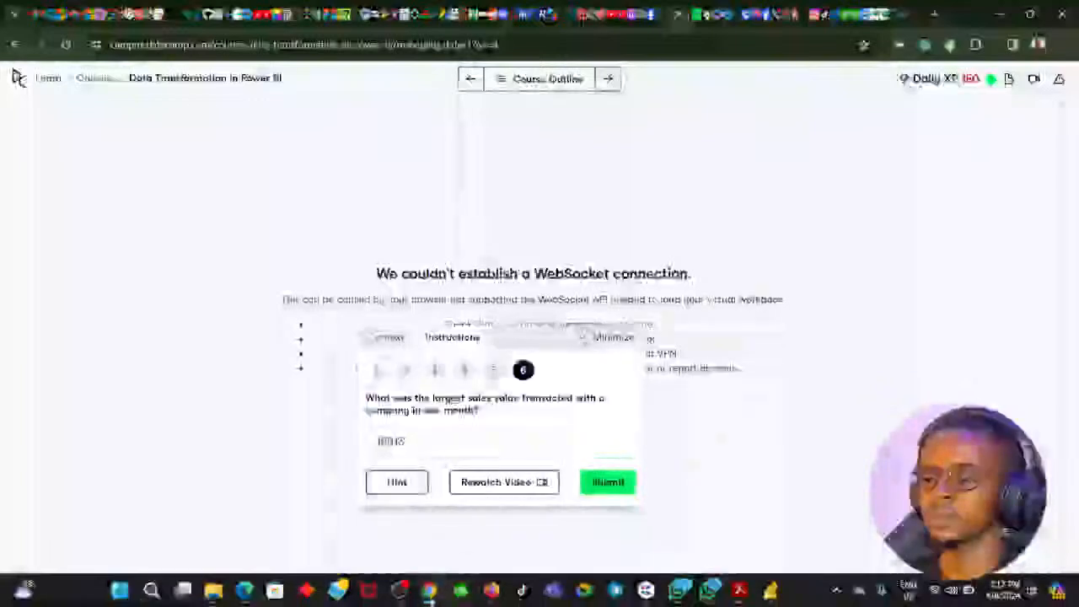
Check the sorted Total column in Power Query, and read the hint for DataCamp question 6 in Chrome.
left_click(430, 591)
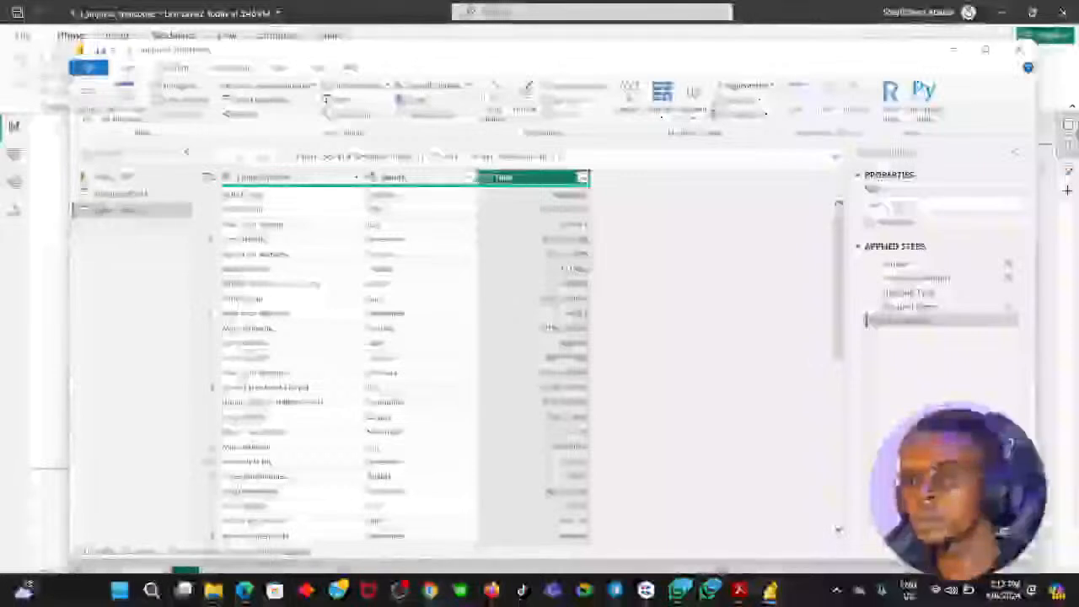
key("alt+Tab")
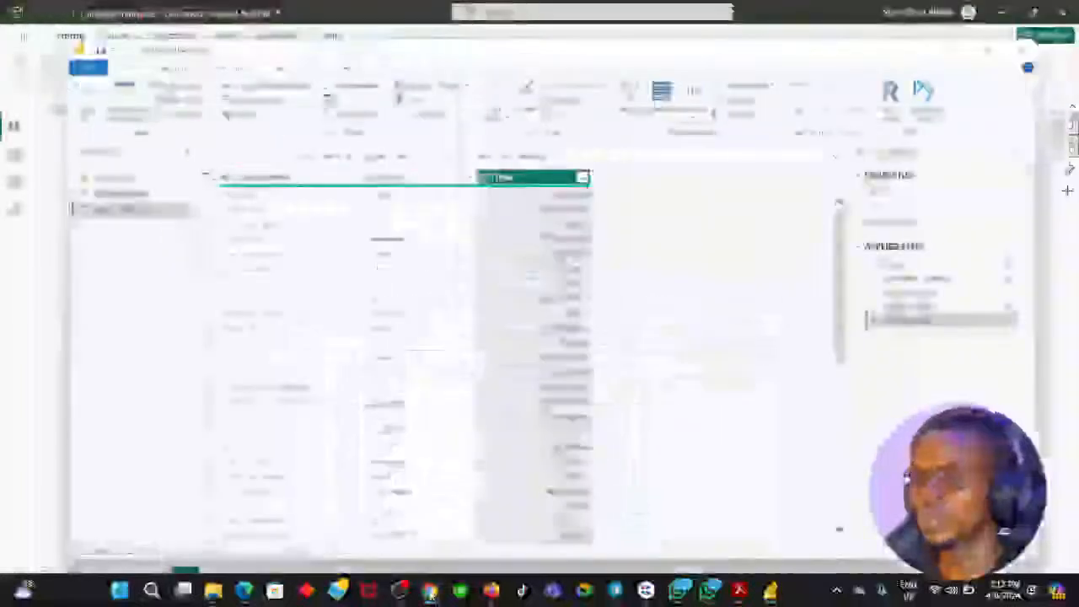
key("alt+Tab")
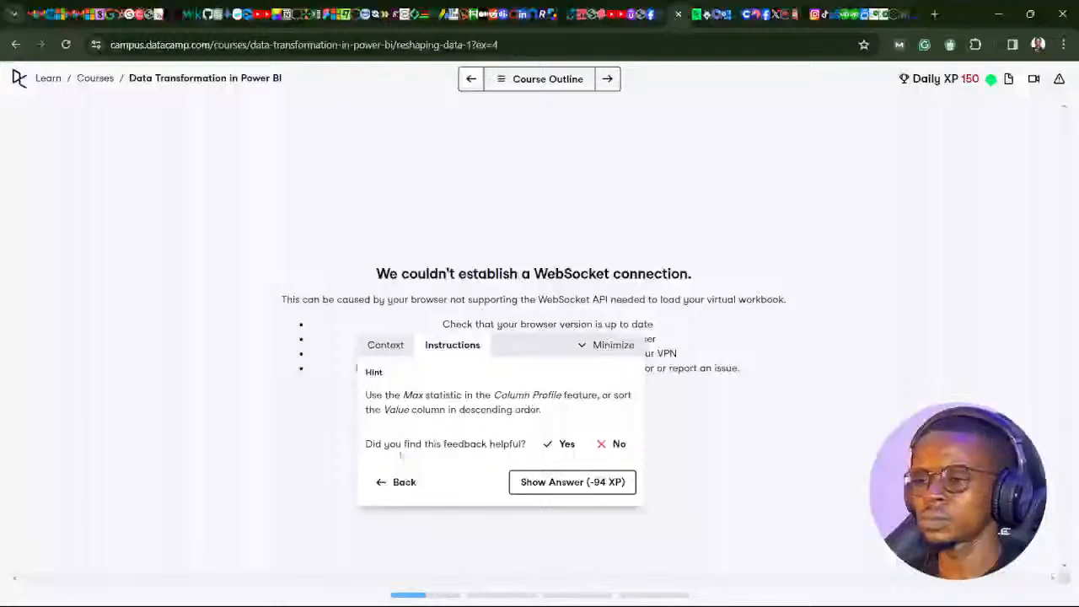
mouse_move(425, 598)
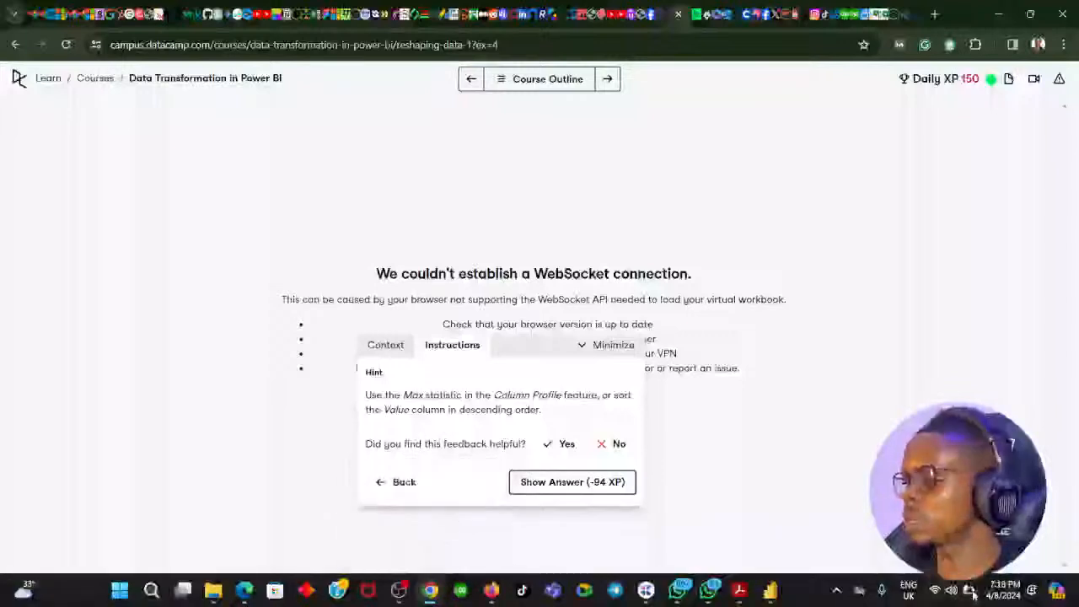
Switch to Power Query, delete the Sorted Rows step and show the column profile of the Total column.
left_click(427, 594)
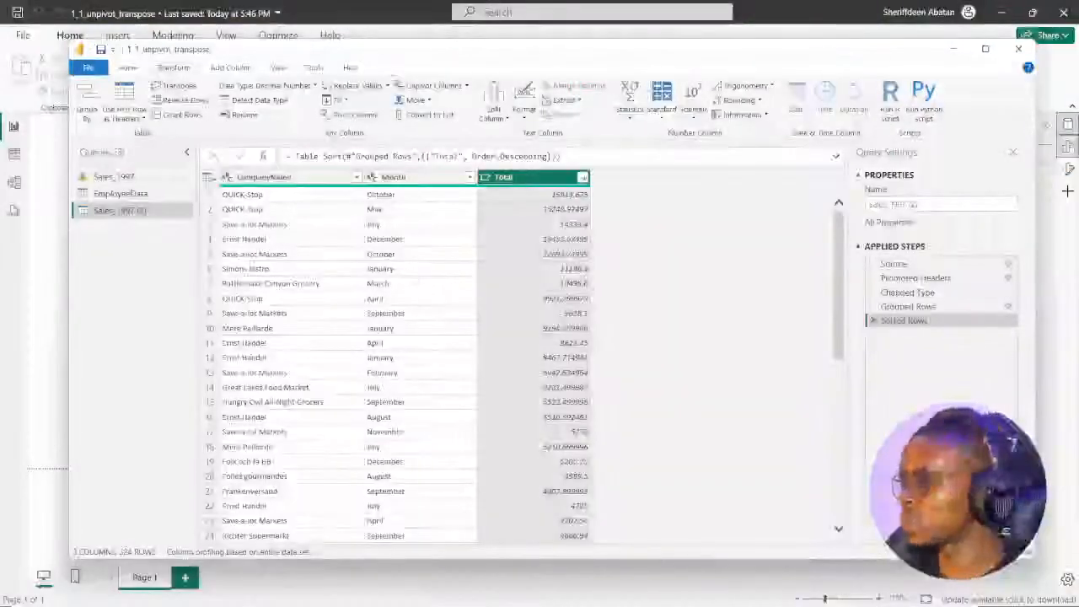
left_click(874, 320)
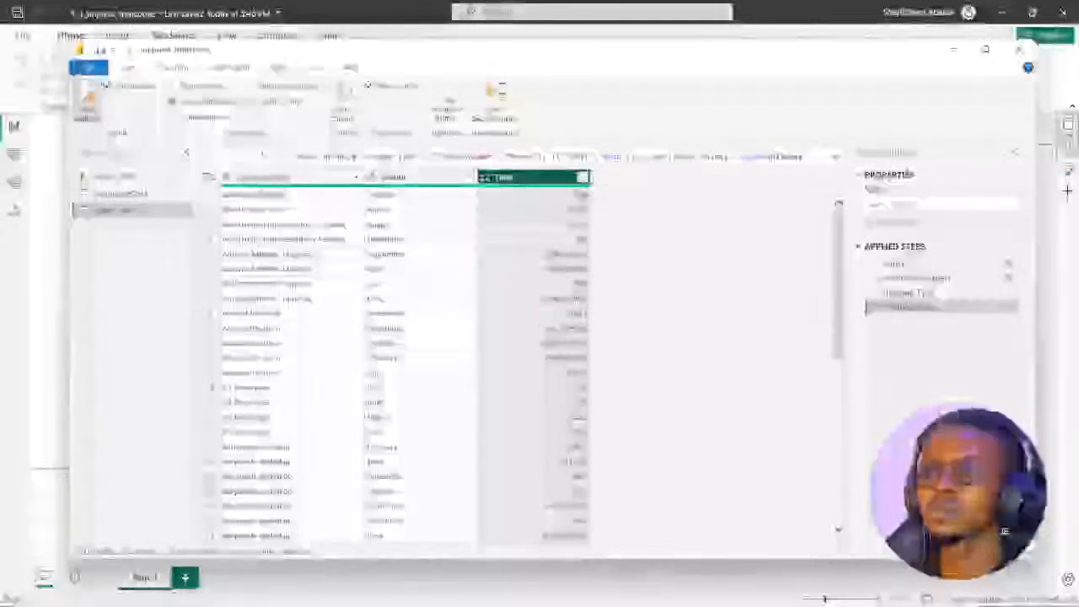
left_click(247, 103)
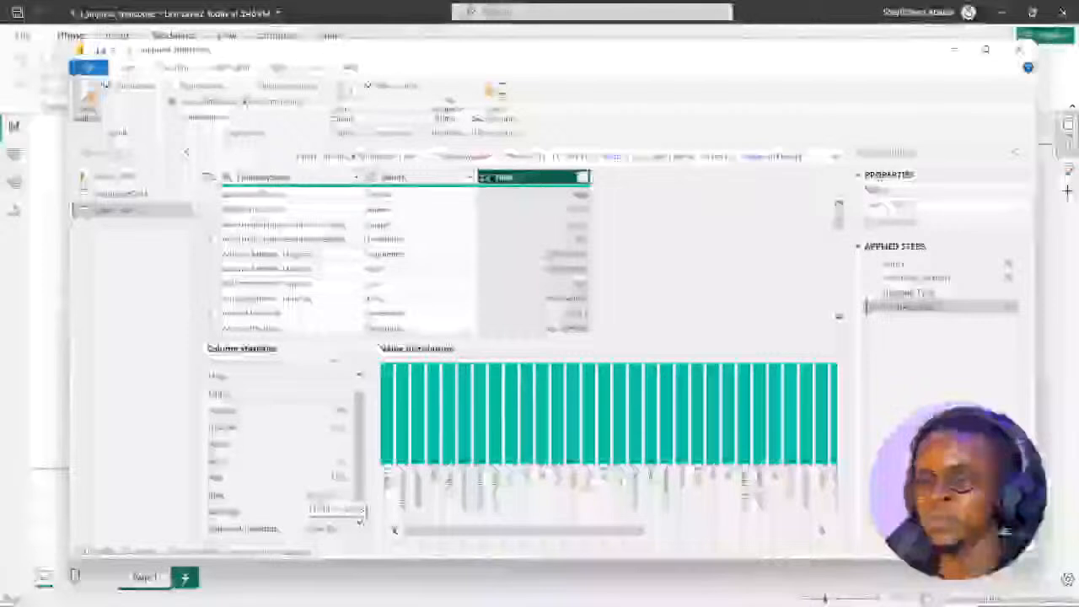
mouse_move(455, 601)
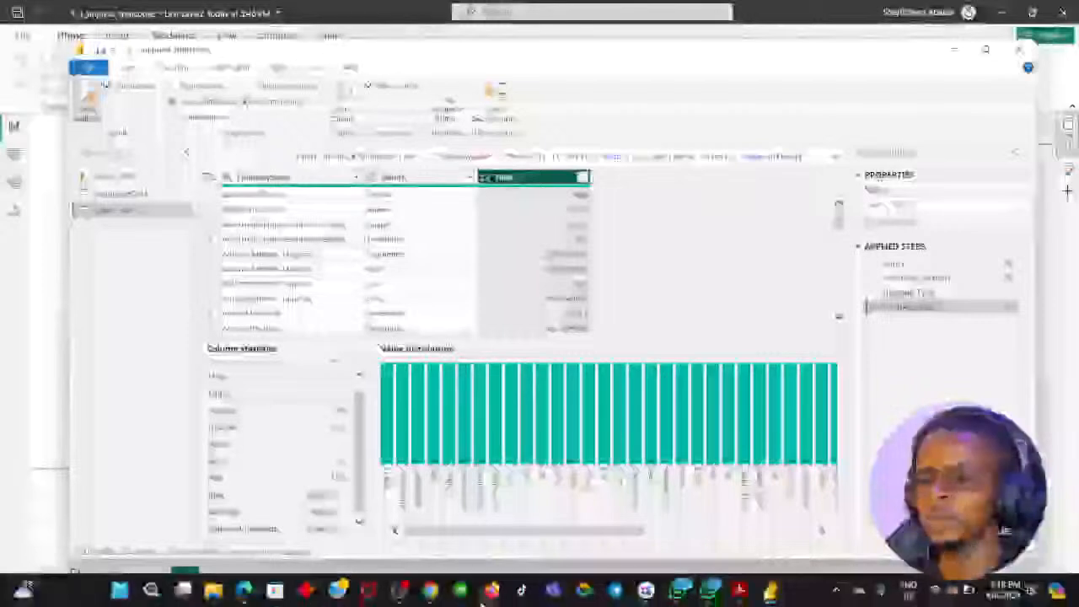
Switch to Chrome, try submitting the rounded maximum of Total as the answer to question 6, and return to the question.
left_click(428, 591)
left_click(395, 481)
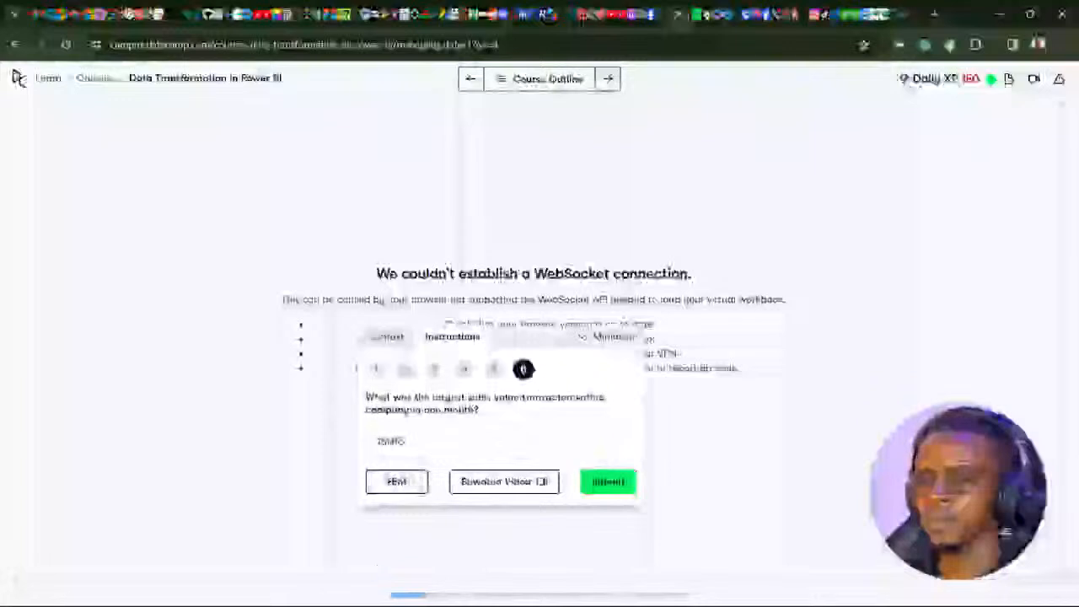
type("12514")
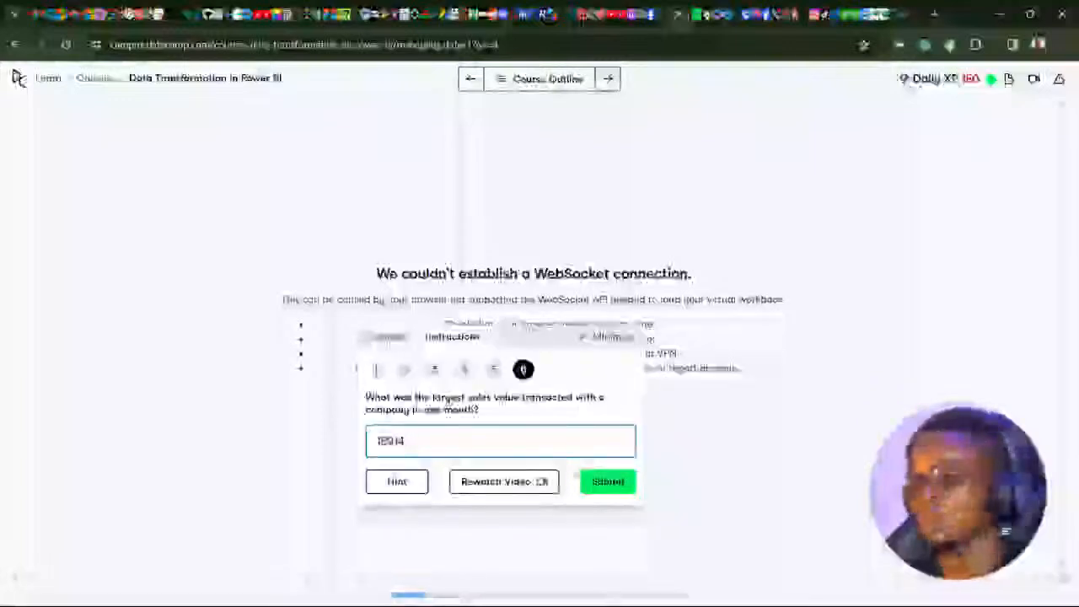
left_click(595, 482)
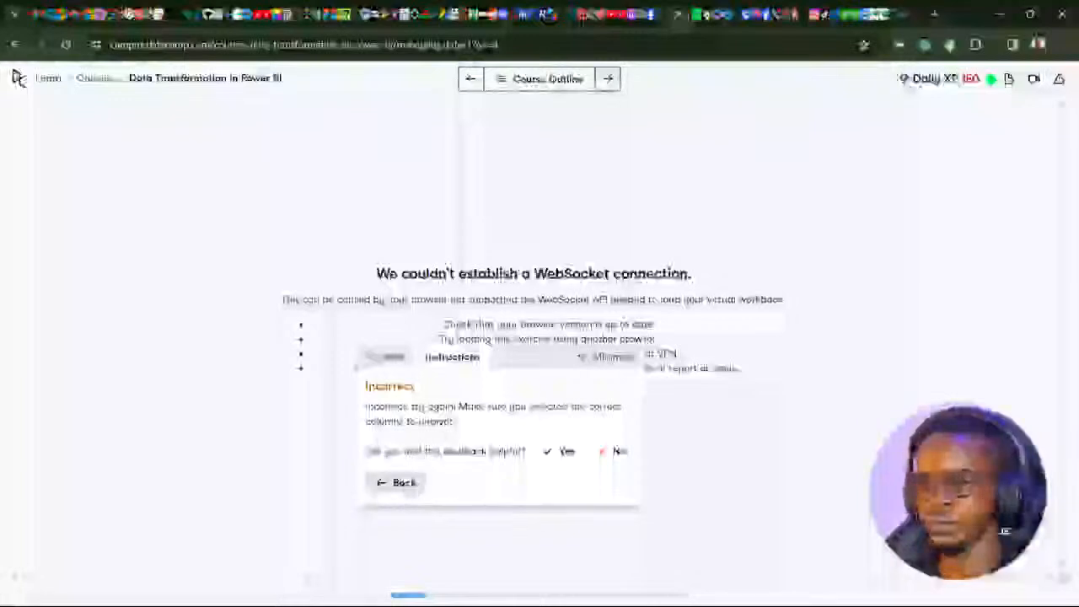
left_click(401, 483)
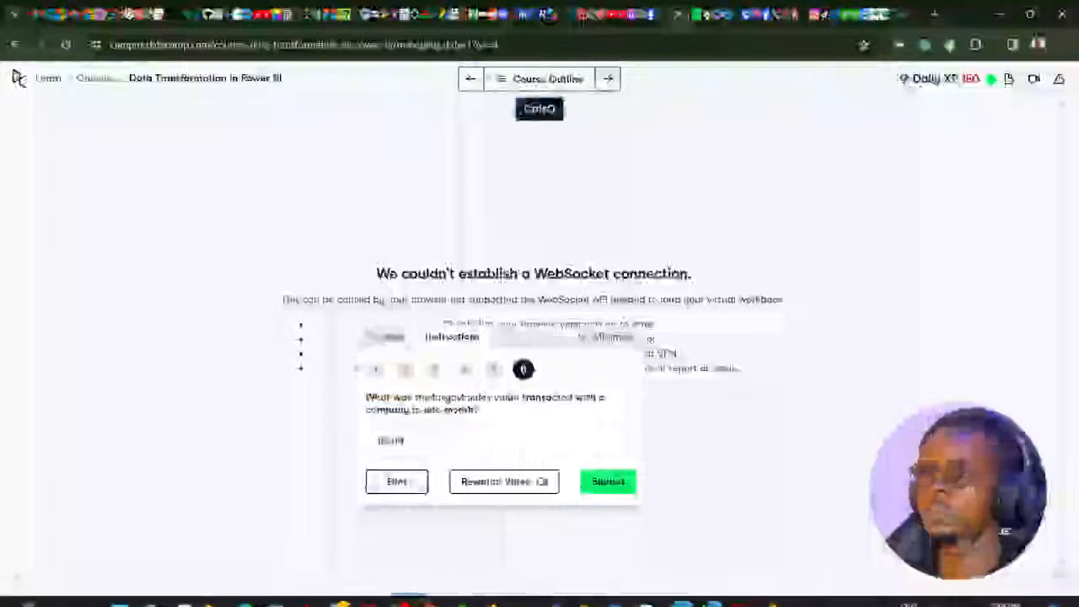
left_click(544, 79)
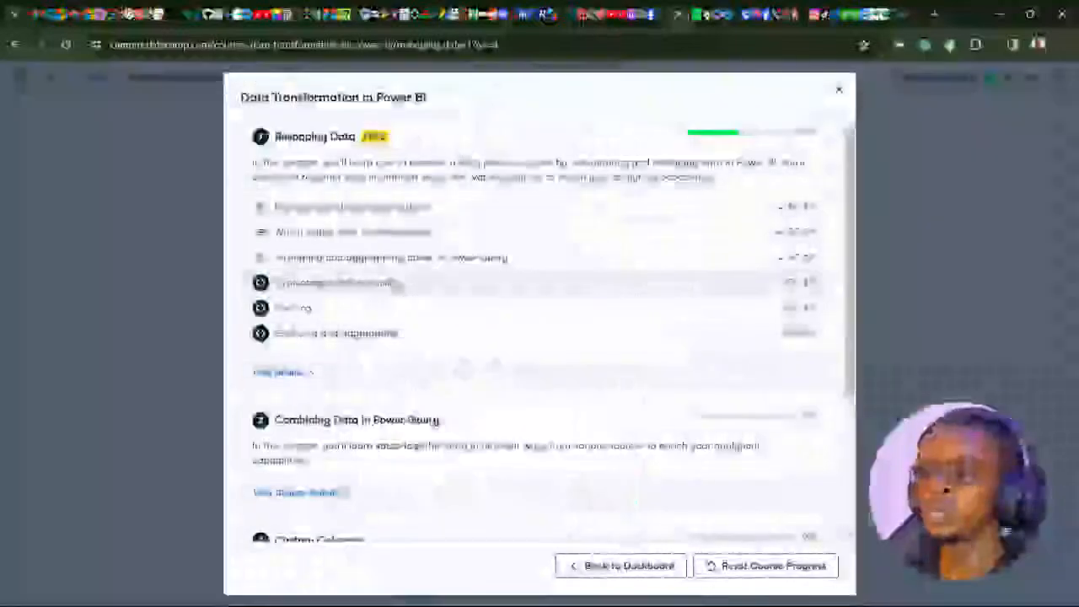
left_click(837, 90)
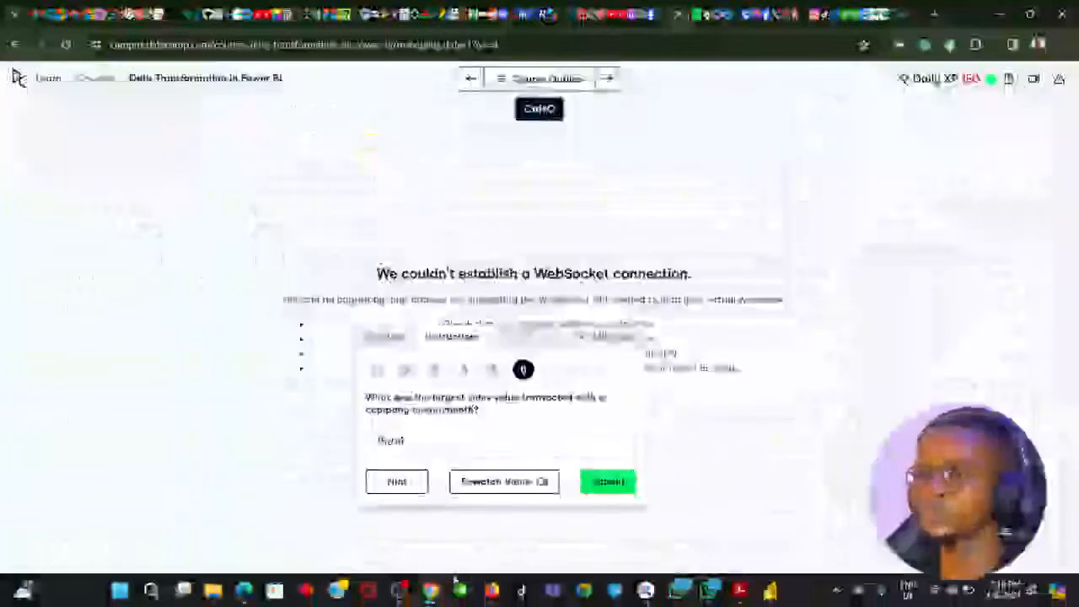
Return to Power Query, hide the column profile and delete the Grouped Rows step from Sales_1997 (2).
key("alt+Tab")
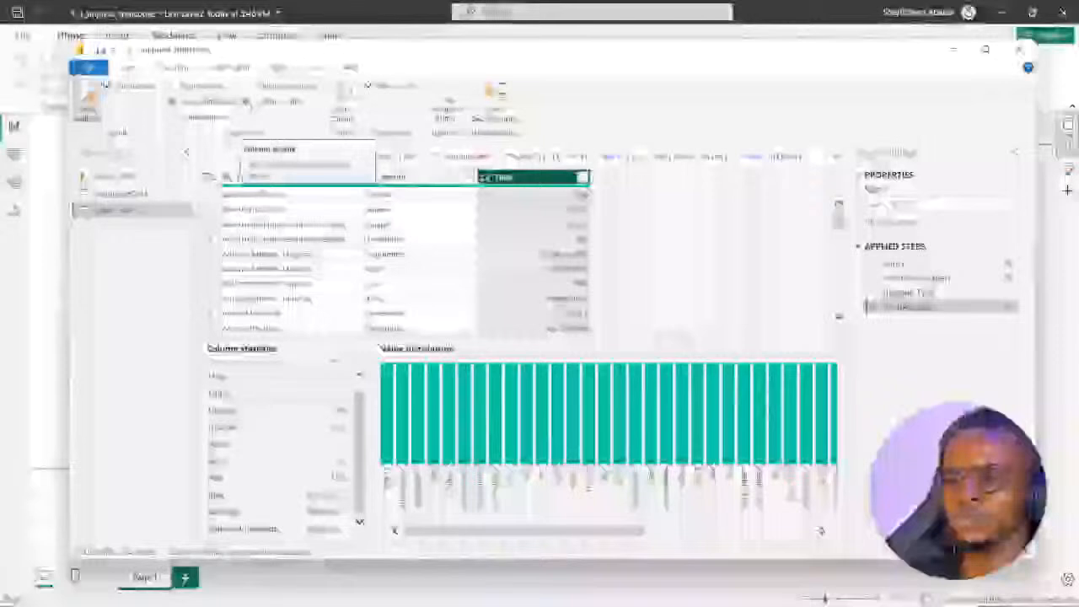
left_click(245, 101)
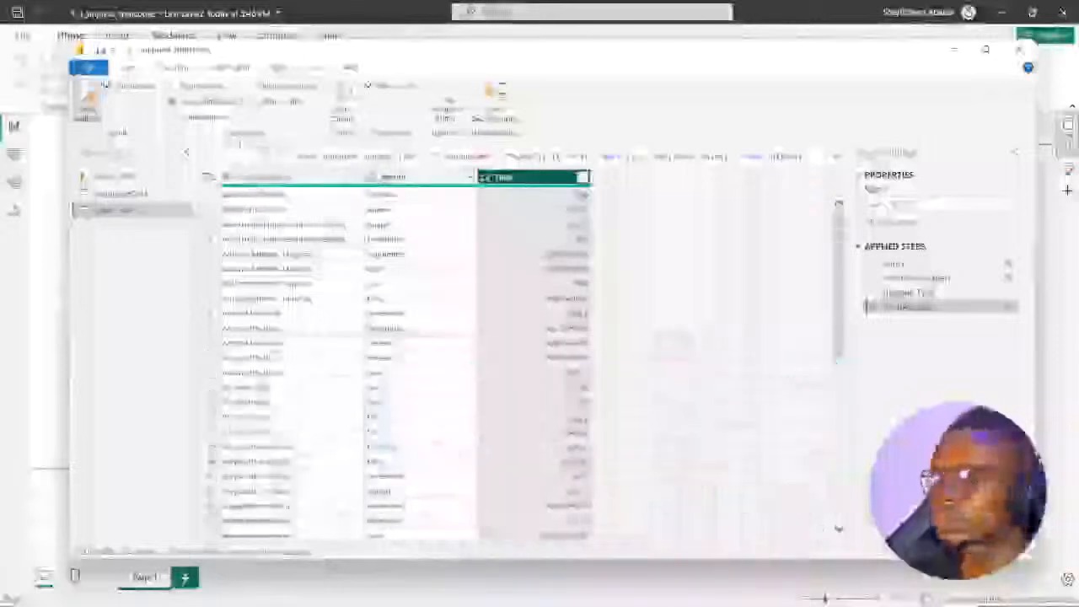
left_click(902, 292)
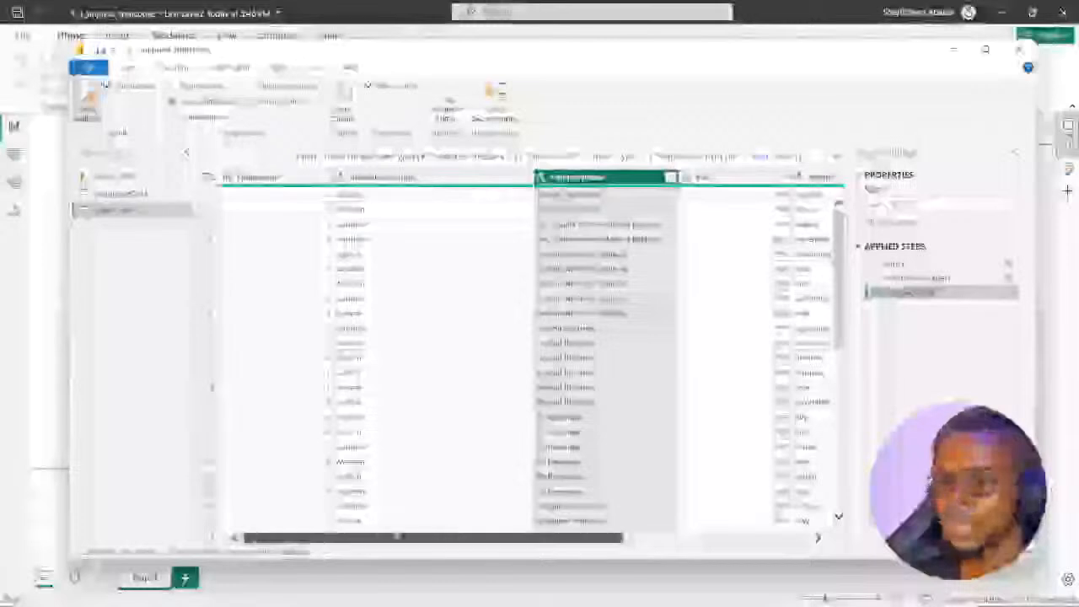
Select the Total Sales column and show its column profile to check the maximum value.
left_click_drag(397, 537, 582, 537)
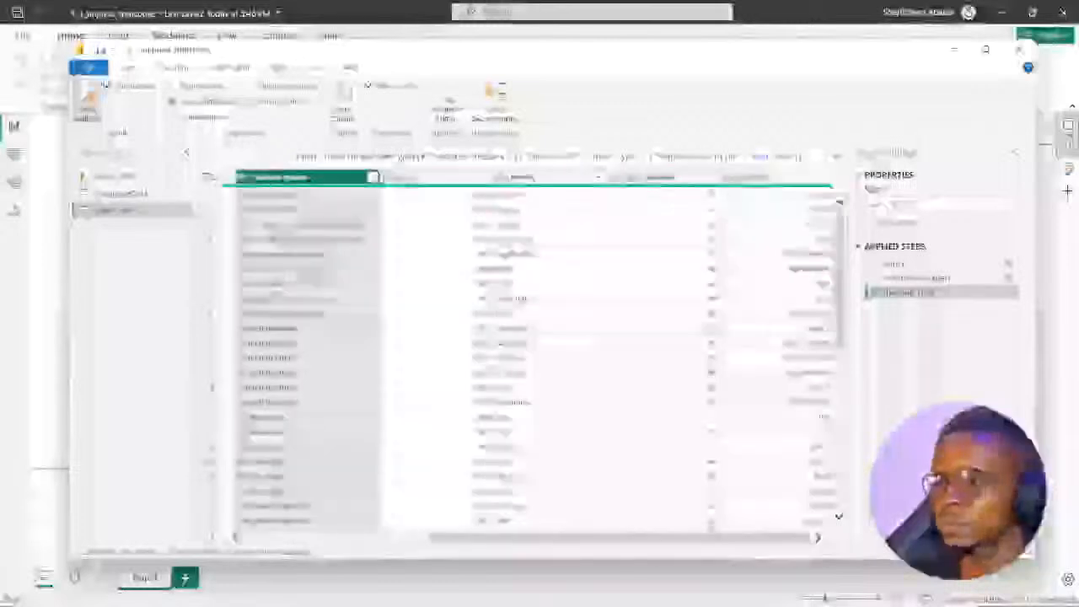
left_click(768, 178)
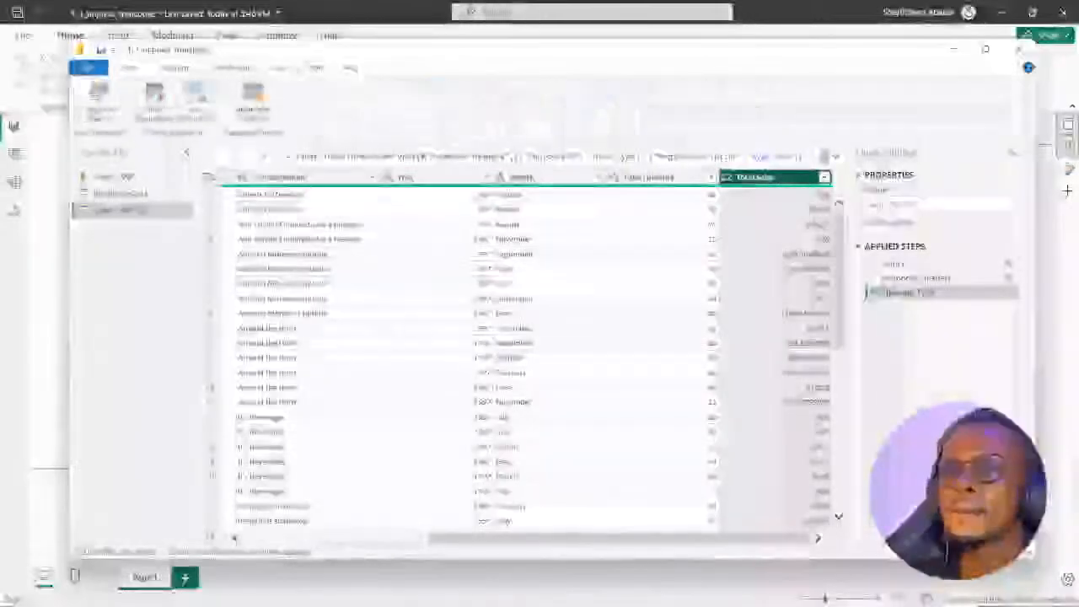
left_click(279, 68)
left_click(246, 101)
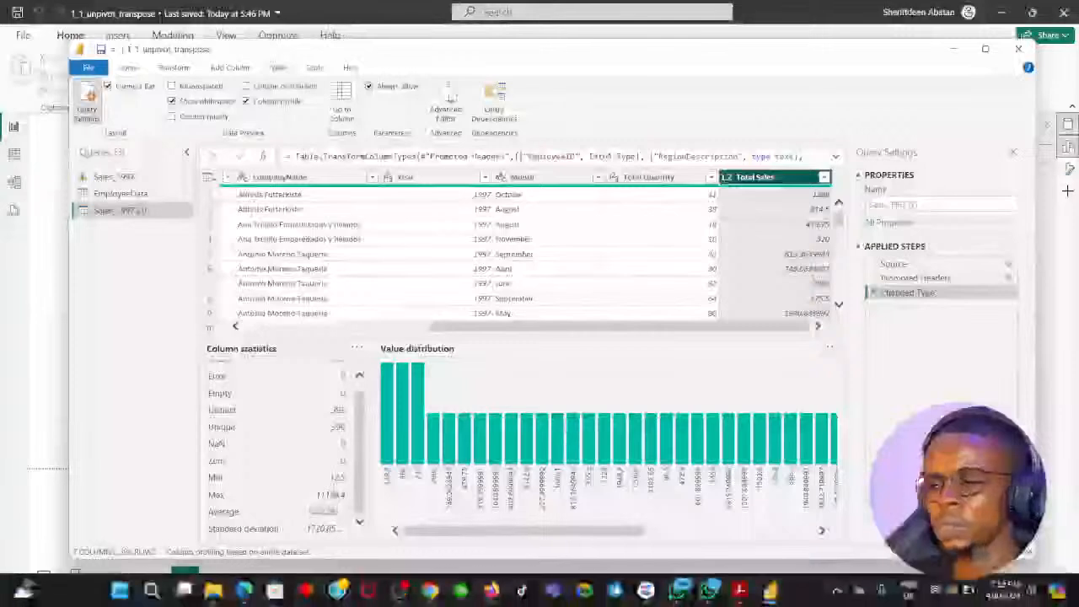
Switch to Chrome, try submitting 11188 as the answer to question 6, and go back to the question.
left_click(430, 592)
triple_click(391, 440)
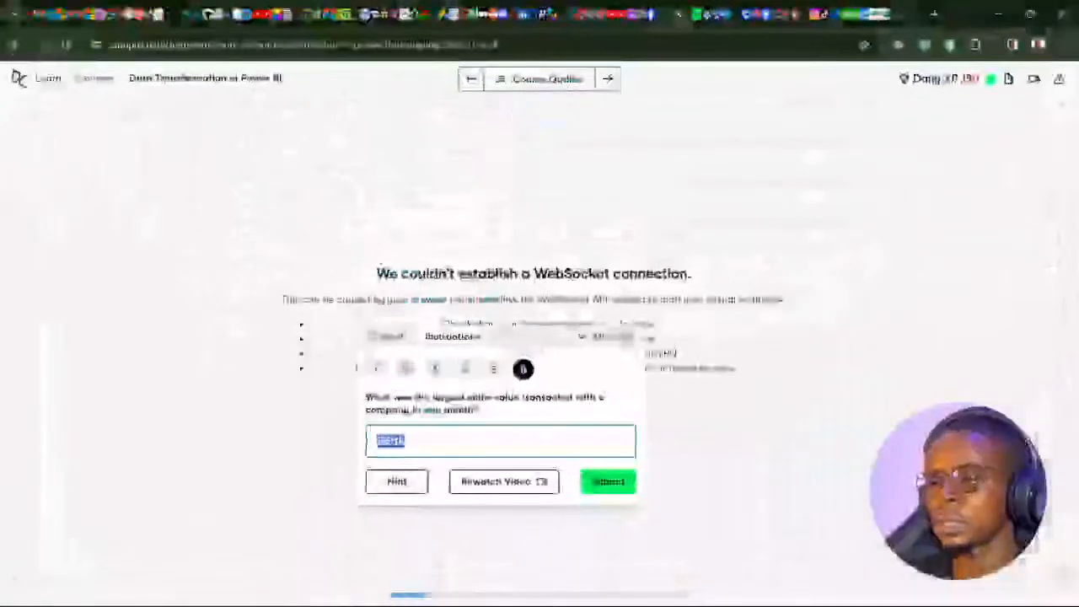
type("$11")
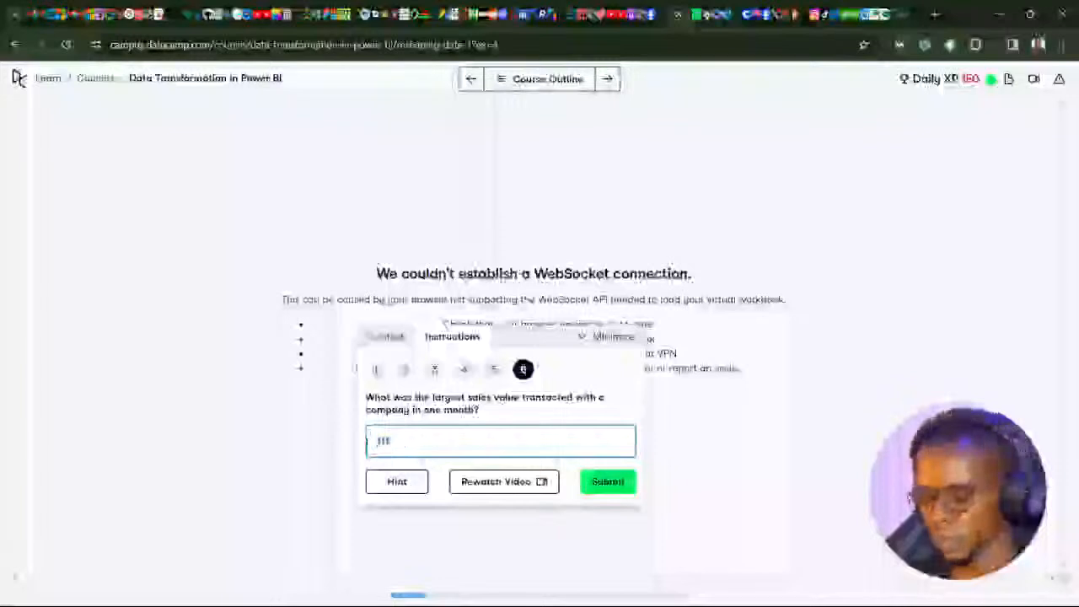
type("8")
key("Return")
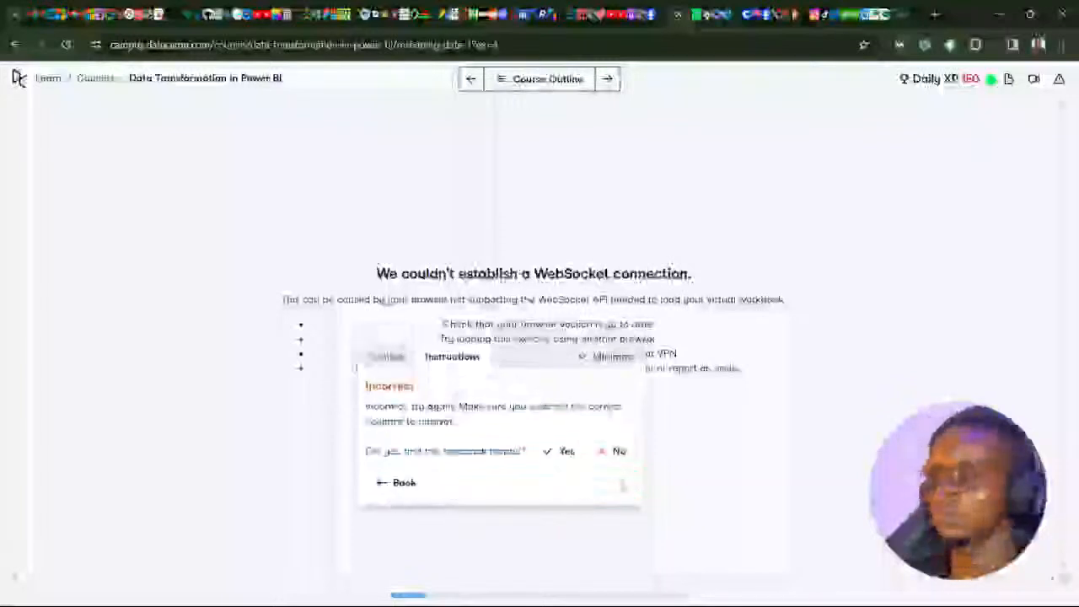
left_click(396, 482)
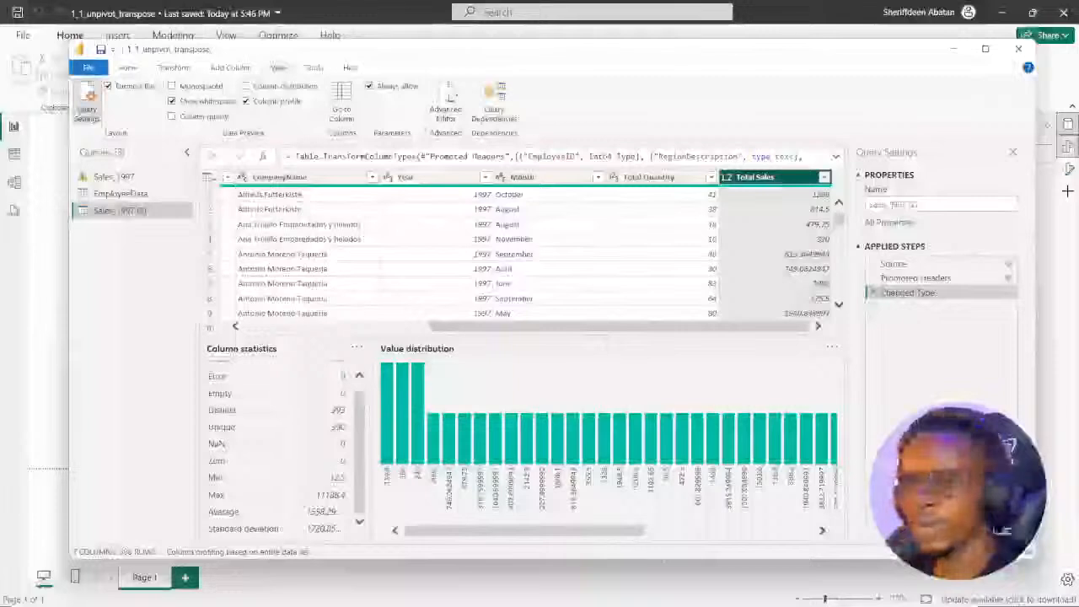
Hide the column profile and look through the columns of Sales_1997 (2) in Power Query.
left_click(246, 101)
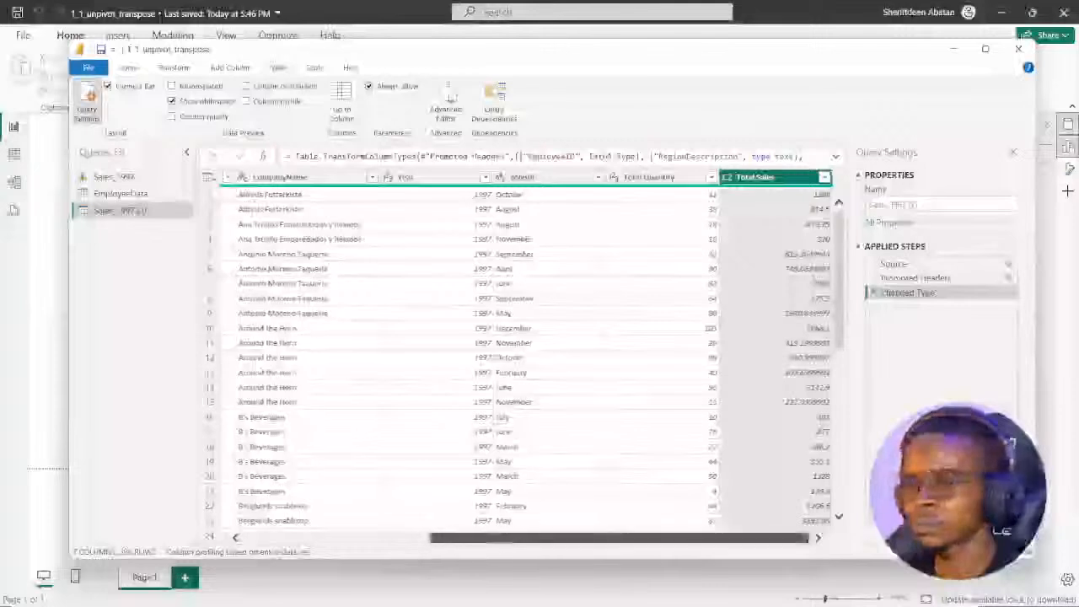
left_click_drag(503, 538, 317, 538)
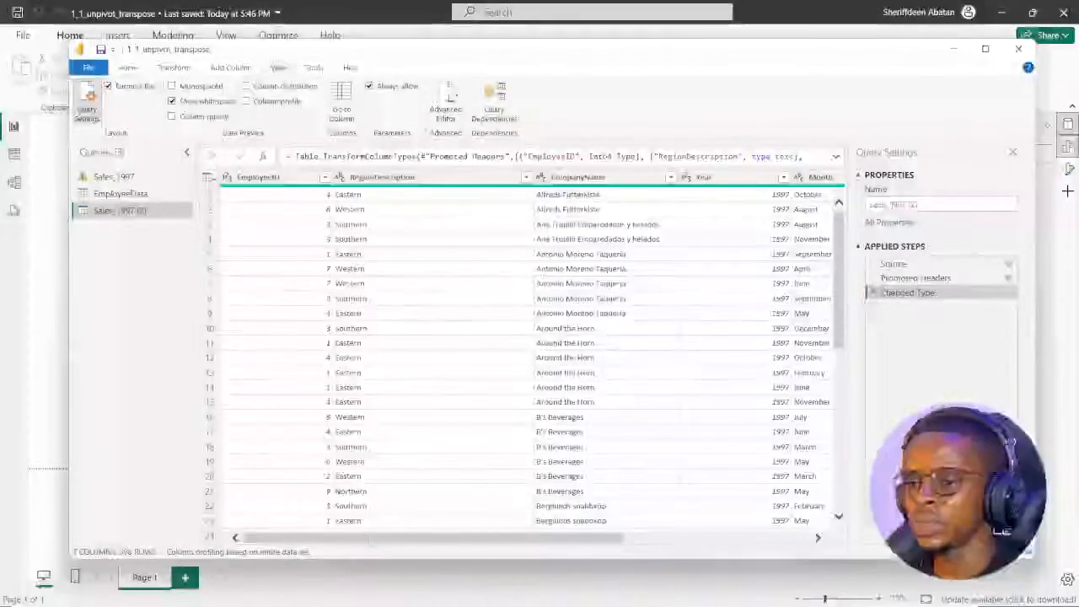
mouse_move(368, 540)
left_mouse_down()
mouse_move(555, 540)
mouse_move(363, 539)
left_mouse_up()
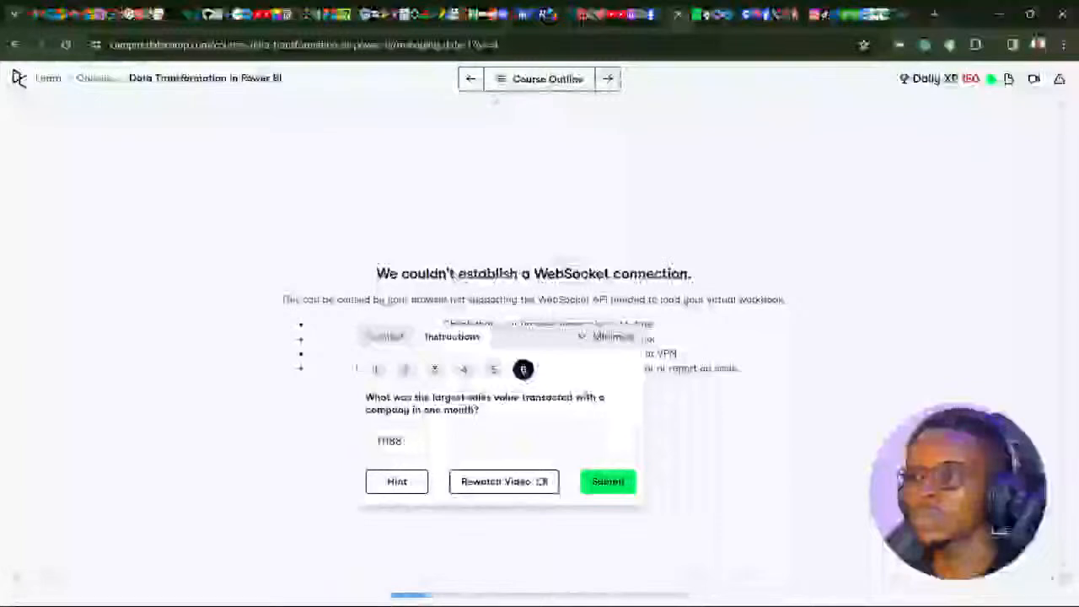
Check DataCamp's course outline, and compare the Sales_1997 query in Power Query with step 2 of the exercise instructions.
left_click(503, 79)
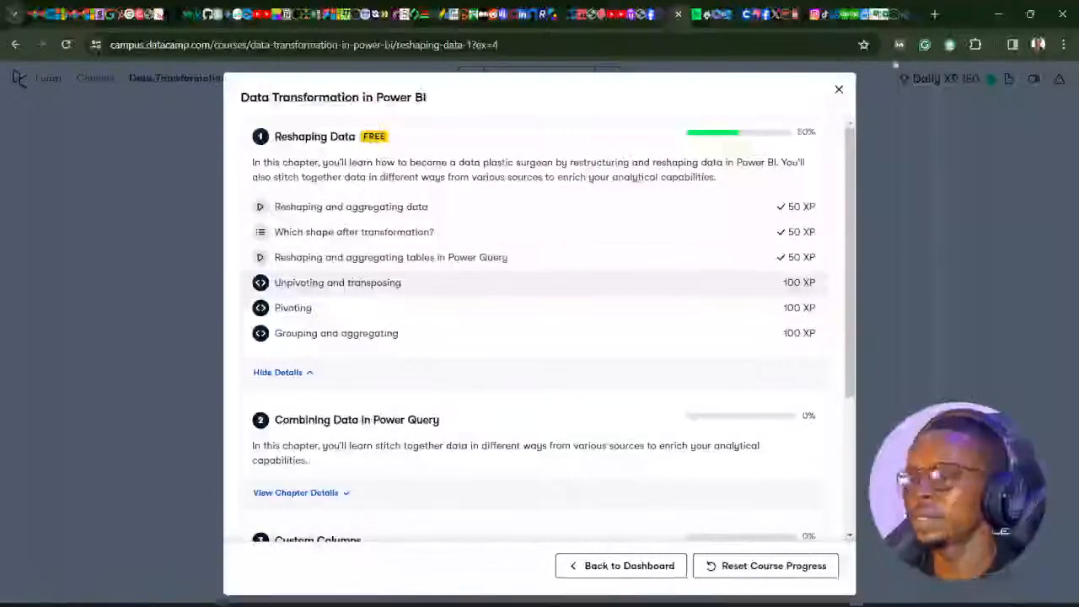
left_click(839, 89)
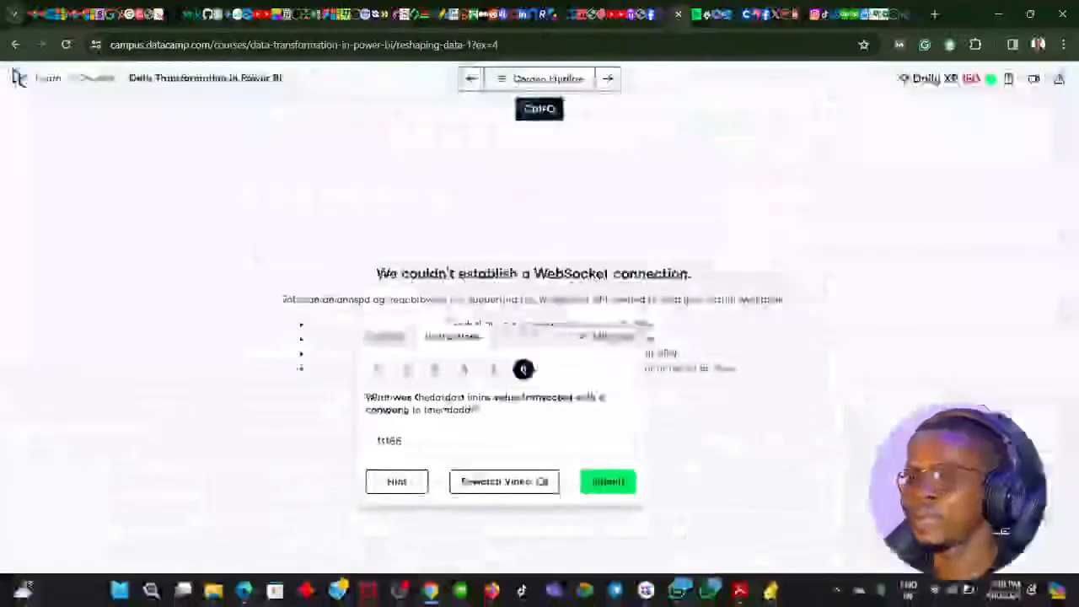
mouse_move(426, 597)
left_click(418, 527)
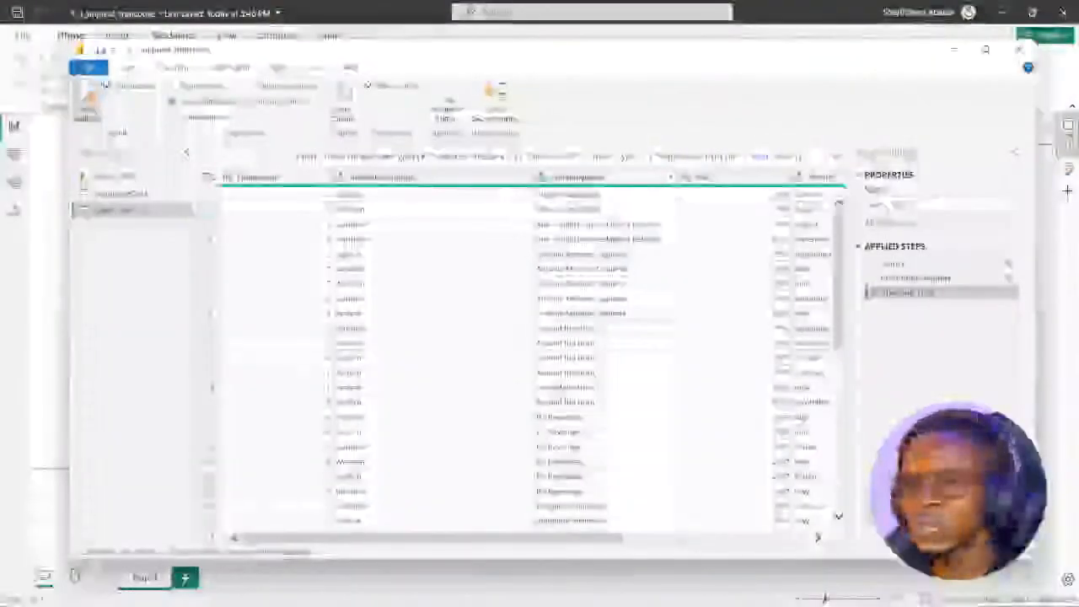
left_click(110, 177)
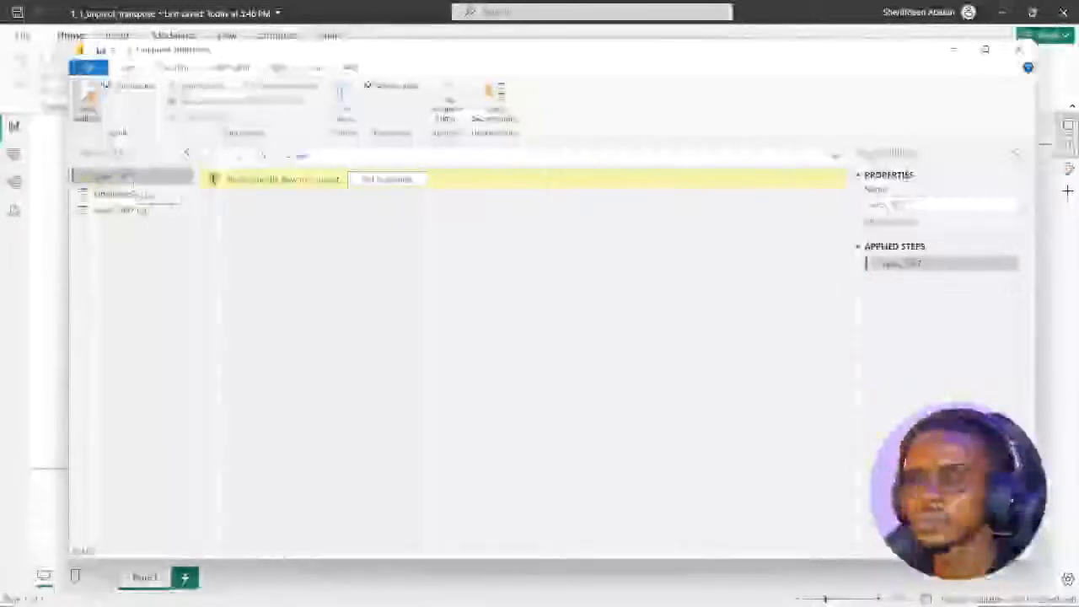
mouse_move(477, 580)
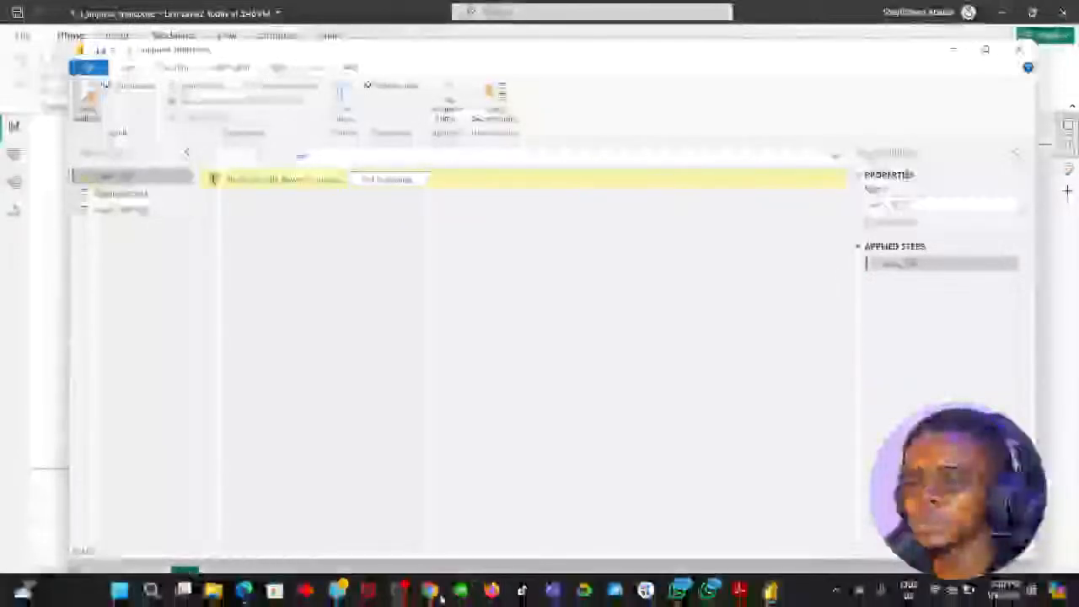
left_click(439, 593)
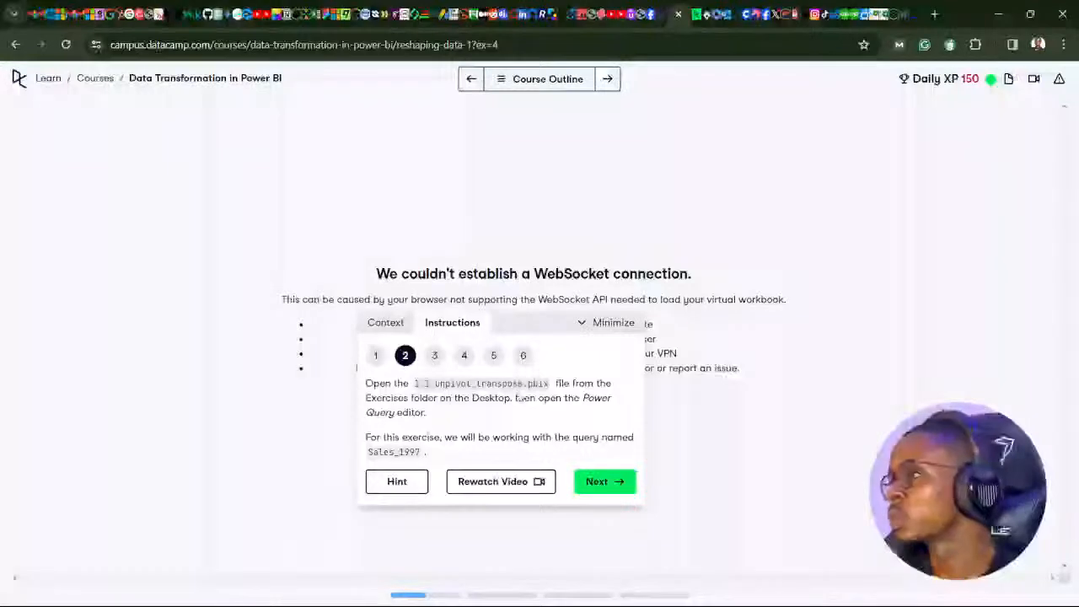
mouse_move(444, 595)
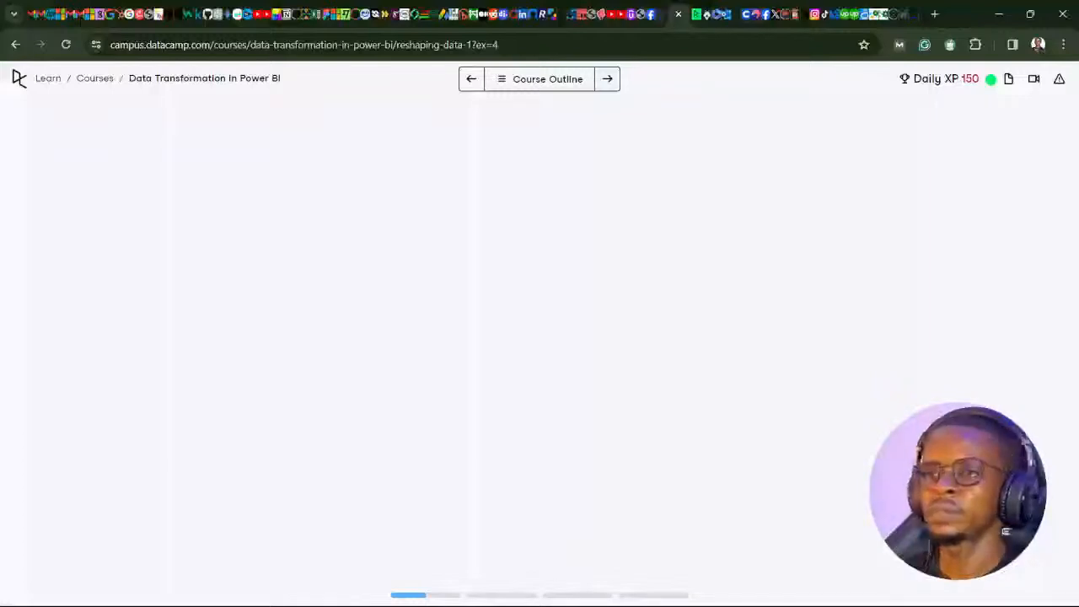
mouse_move(427, 599)
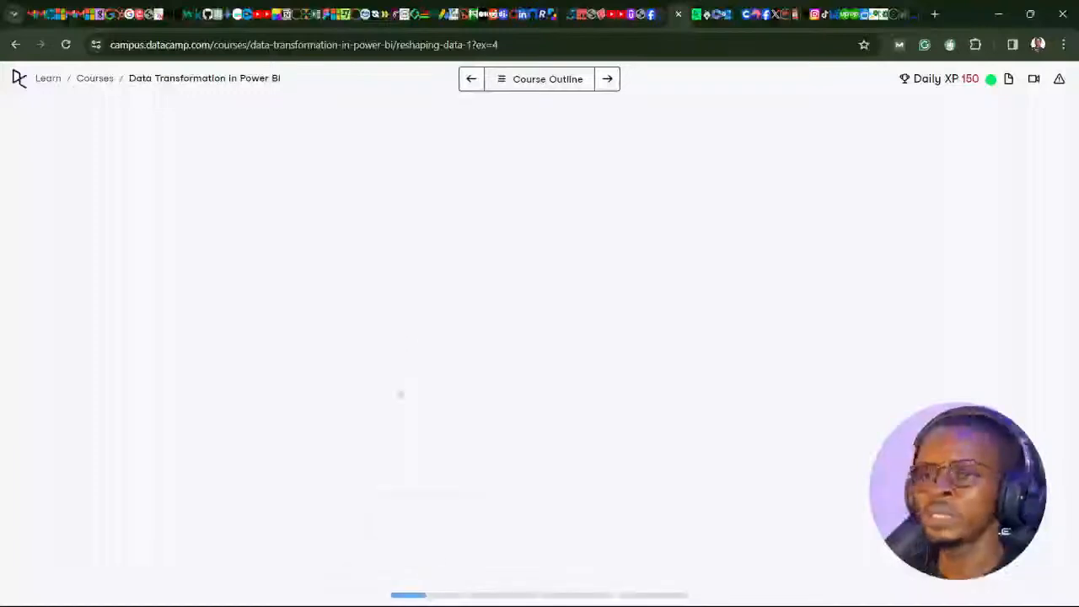
Switch to the local Power Query Editor to view the Sales_1997 (2) query, and return to the DataCamp exercise in Chrome.
left_click(428, 594)
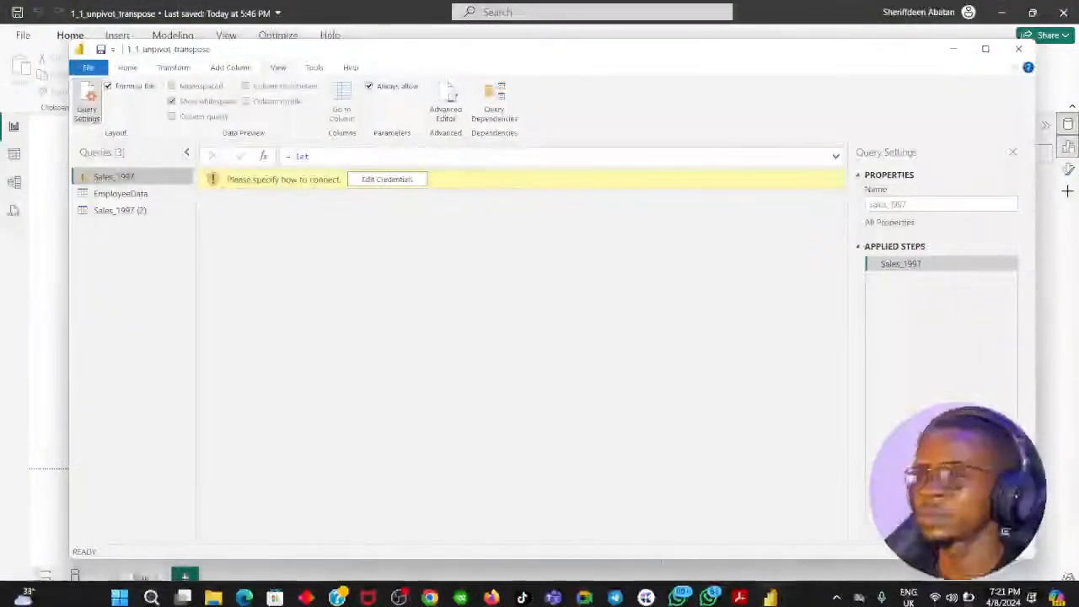
left_click(121, 212)
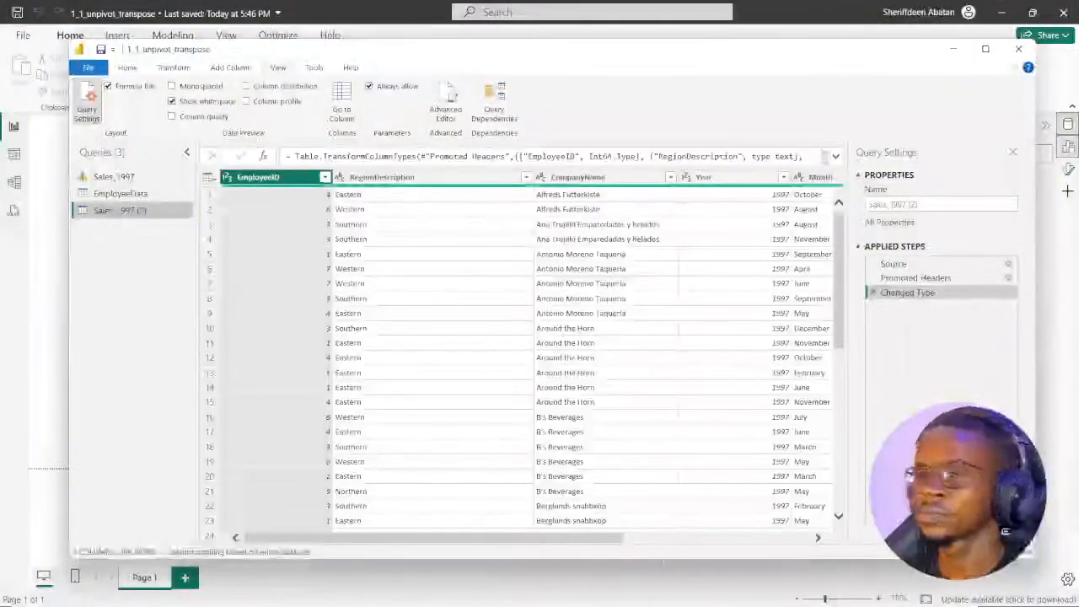
left_click(431, 590)
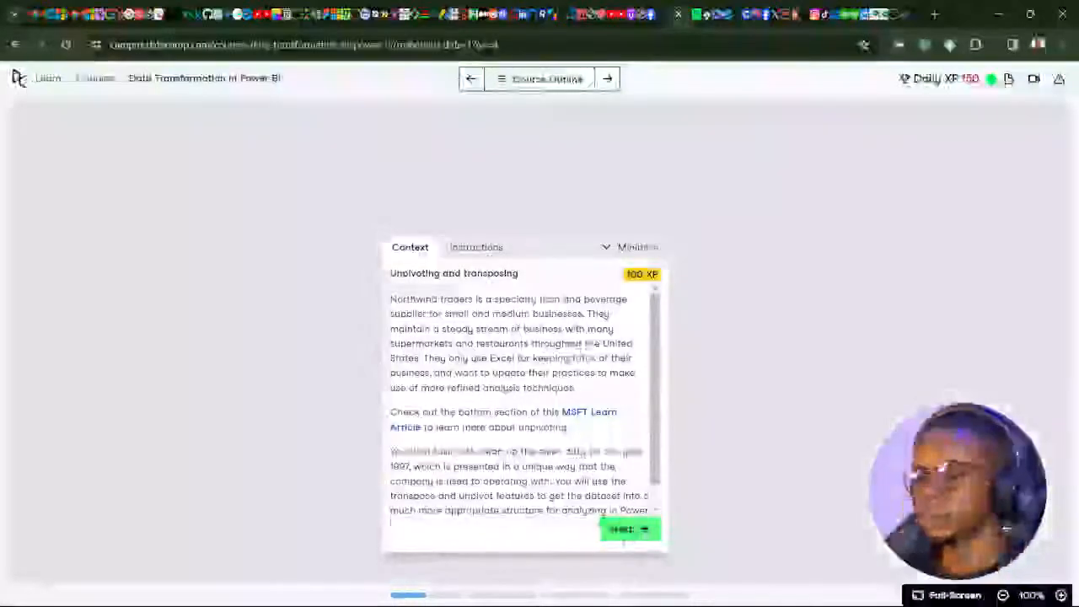
Start the unpivoting and transposing exercise at step 2 of its instructions and minimize the instructions.
left_click(625, 530)
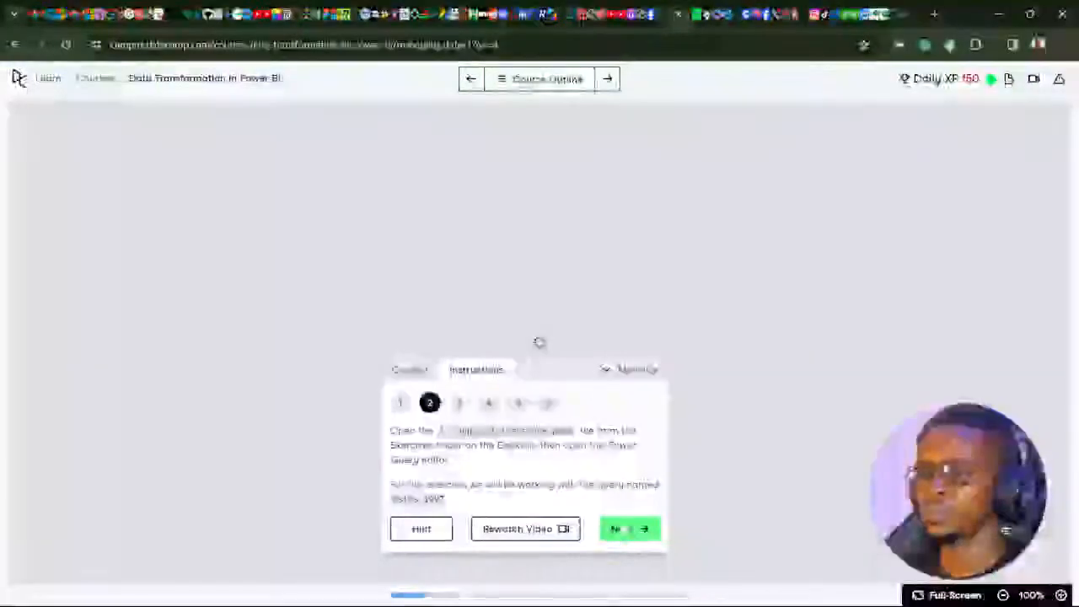
left_click_drag(555, 370, 506, 376)
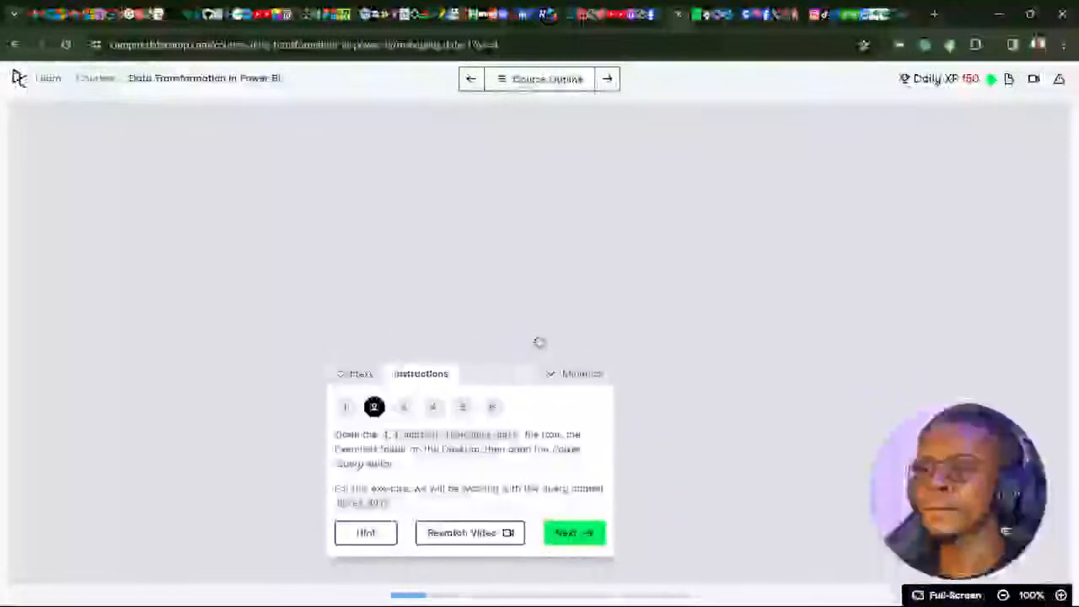
left_click(582, 374)
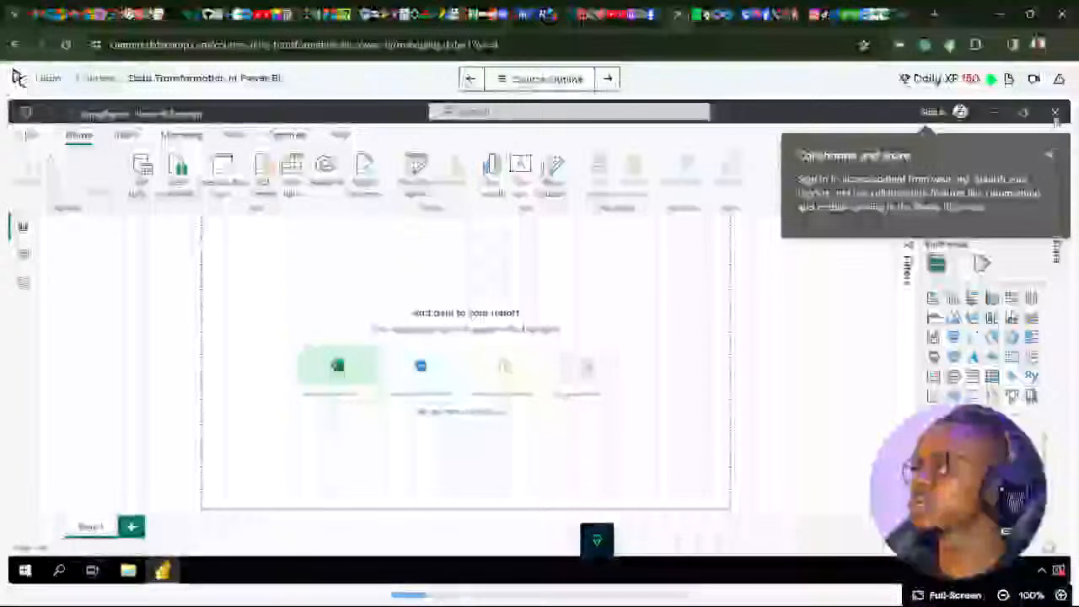
Dismiss the blank Power BI Desktop report in the lab and open 1_1_unpivot_transpose from the desktop's Exercises folder.
left_click(1048, 156)
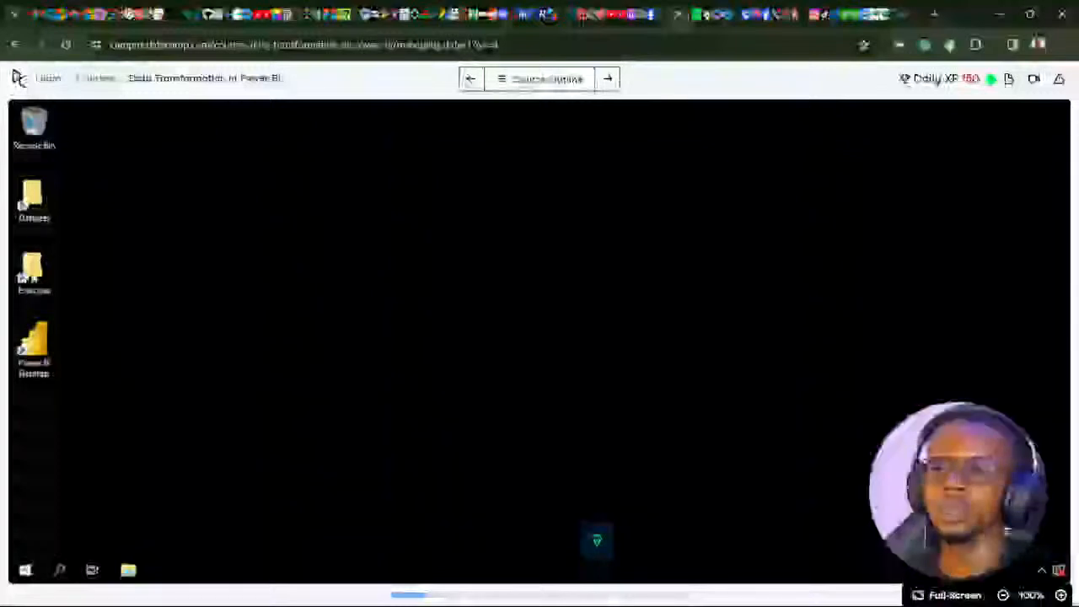
double_click(32, 272)
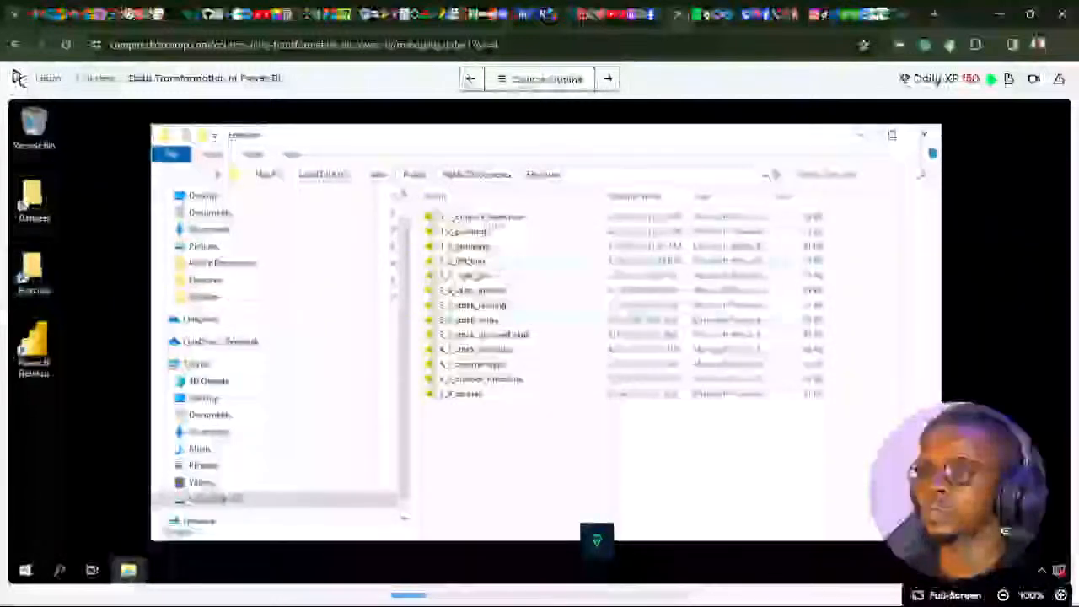
left_click(495, 220)
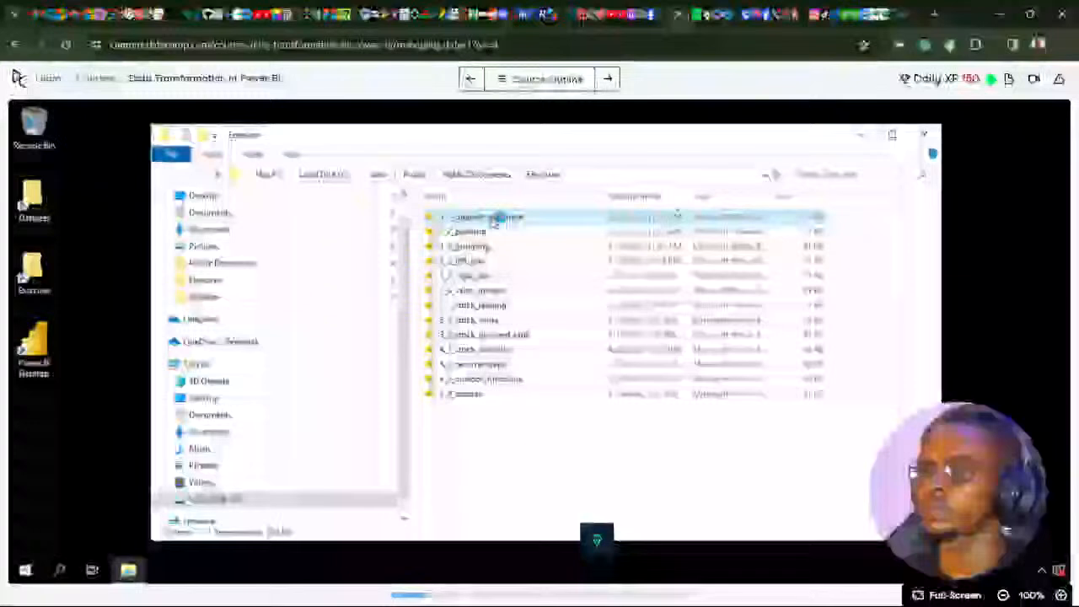
double_click(494, 219)
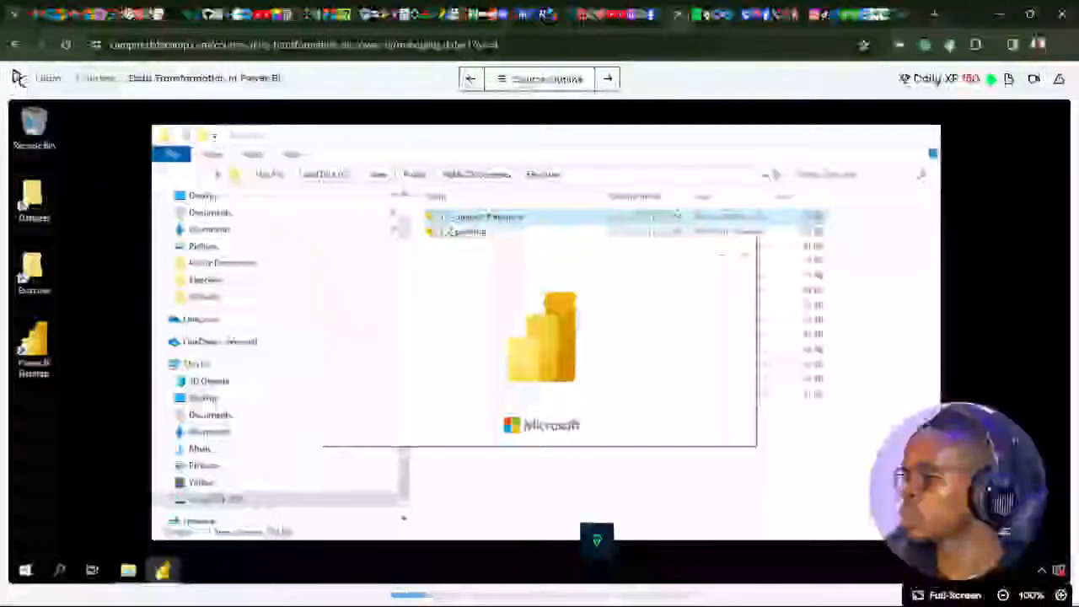
Switch to the local Power Query Editor to inspect the Sales_1997 query, and return to the DataCamp lab in Chrome.
mouse_move(428, 601)
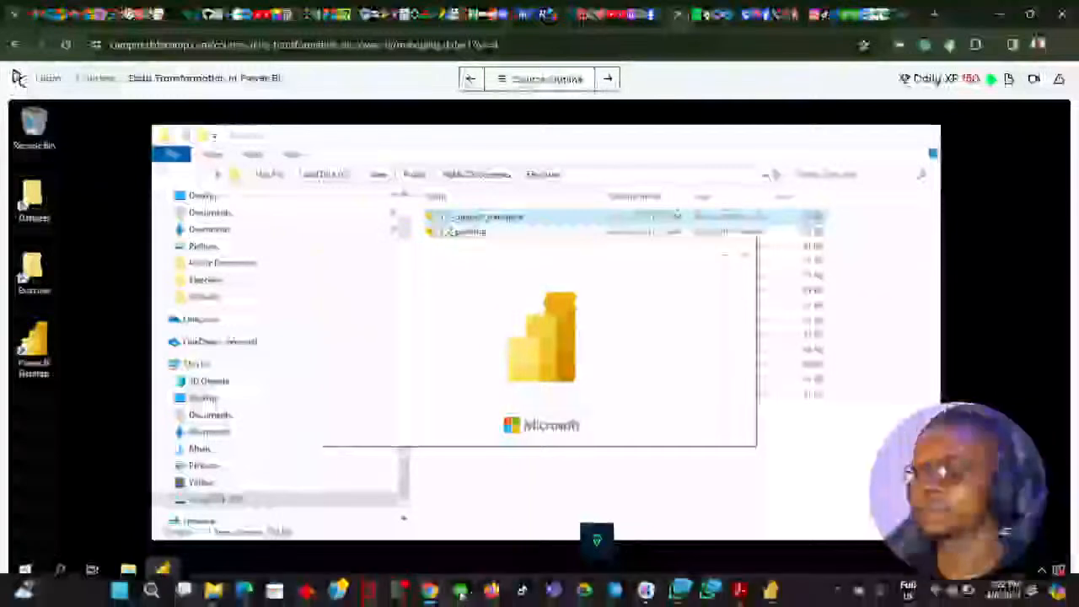
mouse_move(770, 595)
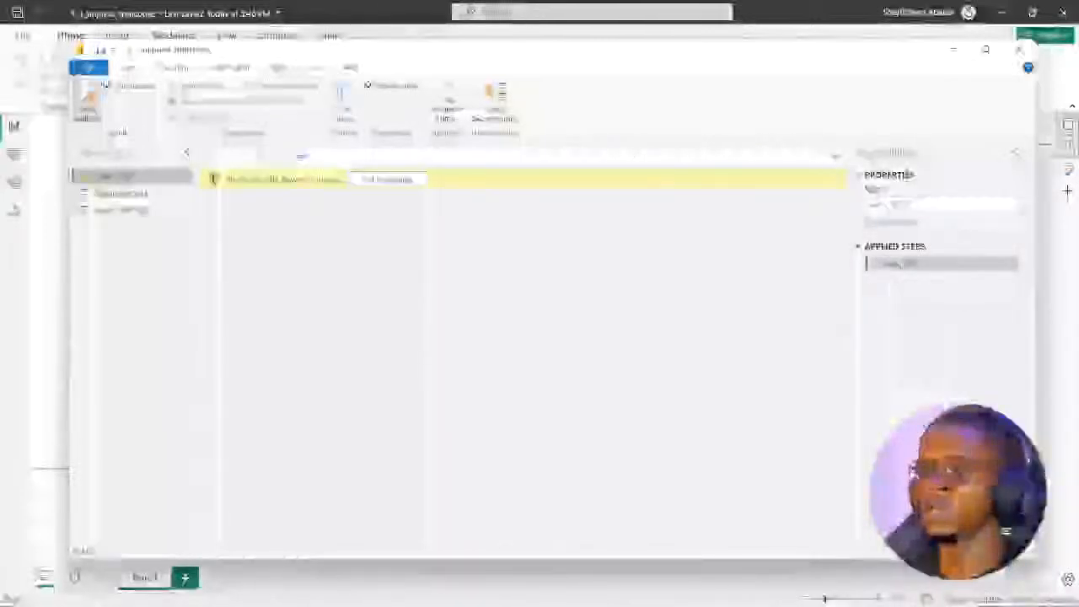
left_click(430, 593)
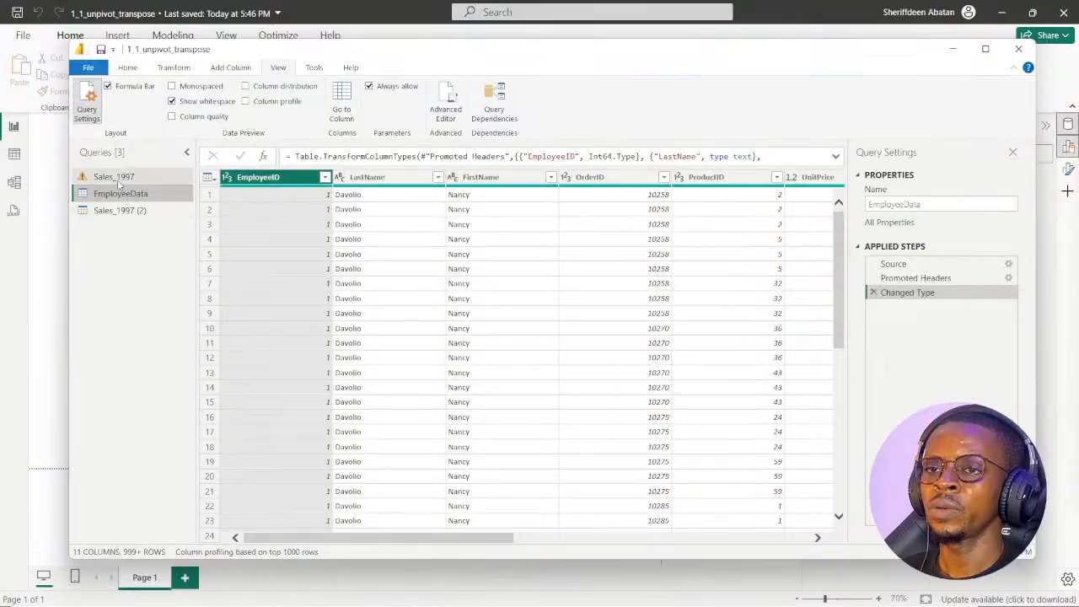
left_click(116, 178)
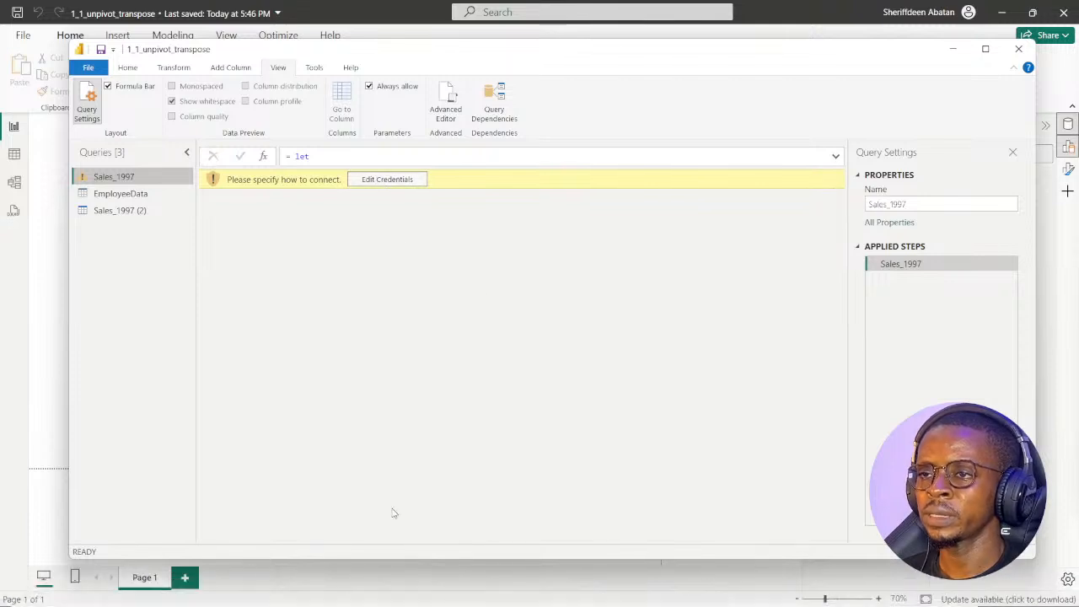
left_click(430, 591)
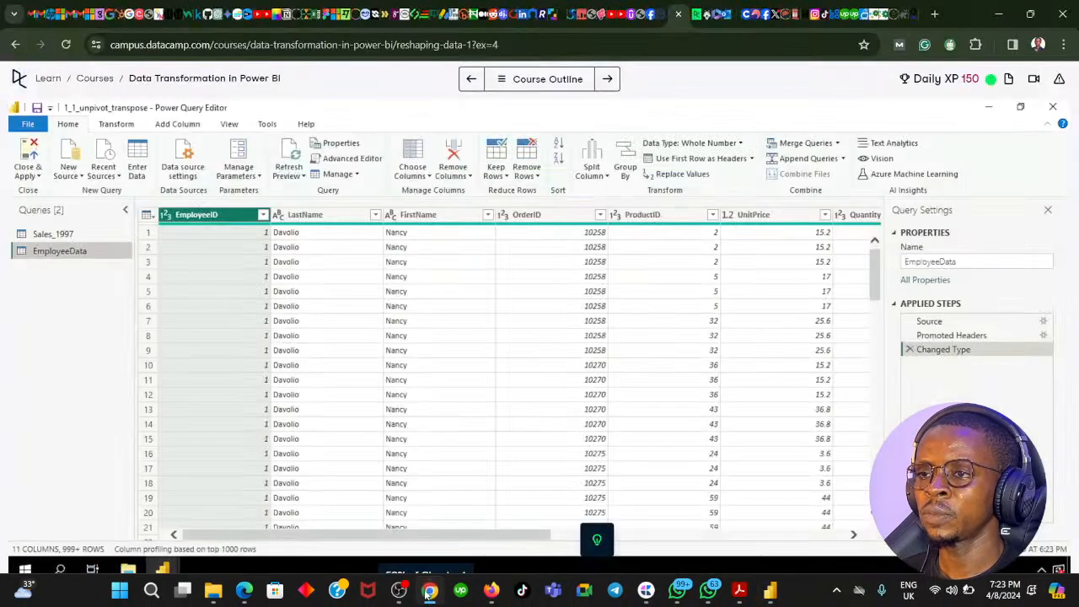
Show the Sales_1997 query in the lab's Power Query Editor, and check its step properties without changing them.
left_click(54, 235)
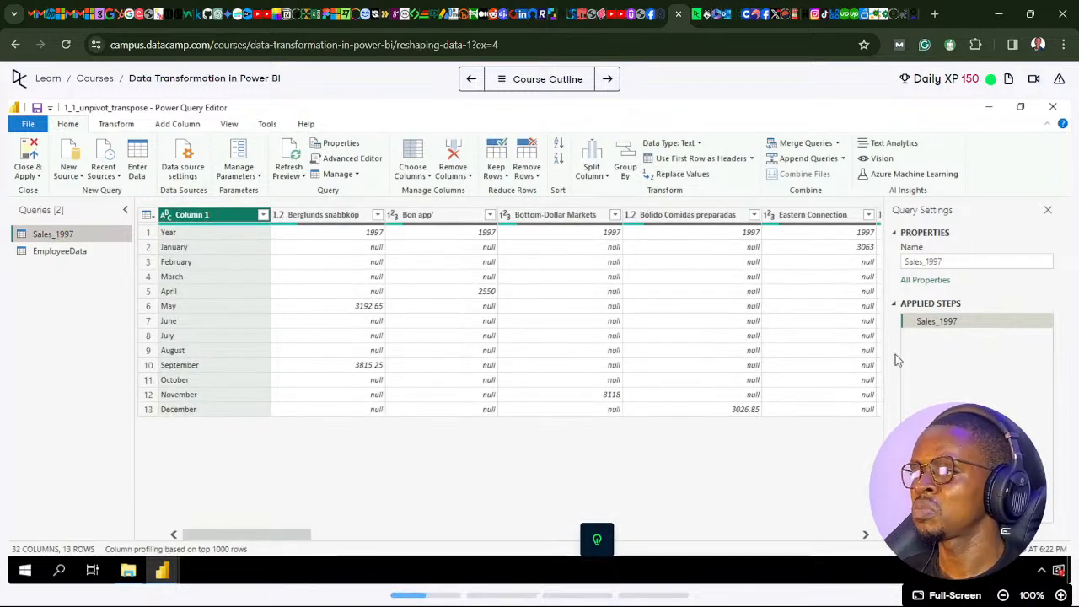
right_click(930, 328)
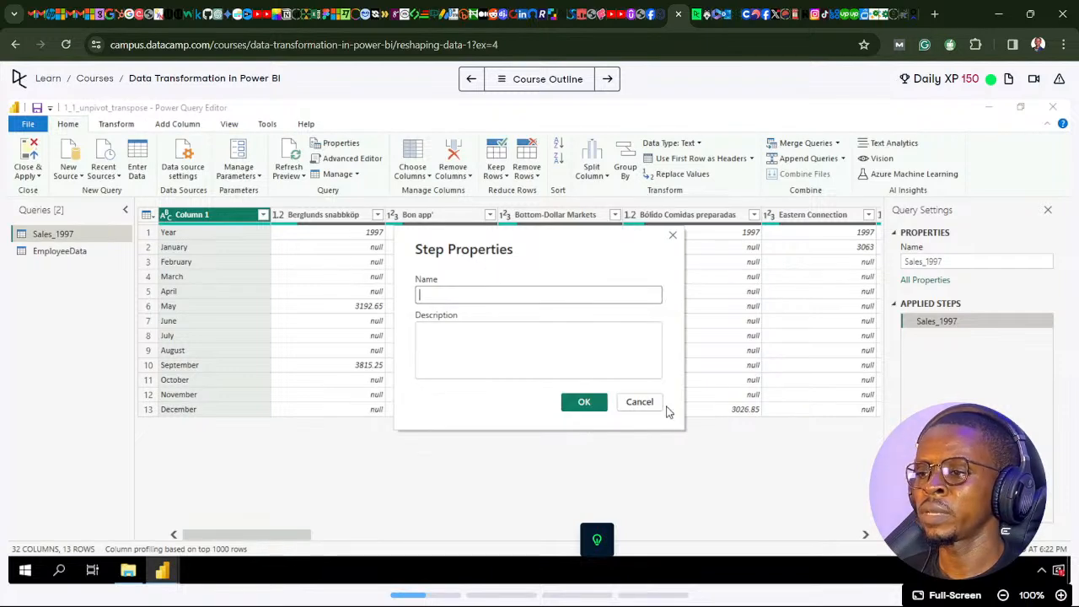
left_click(642, 406)
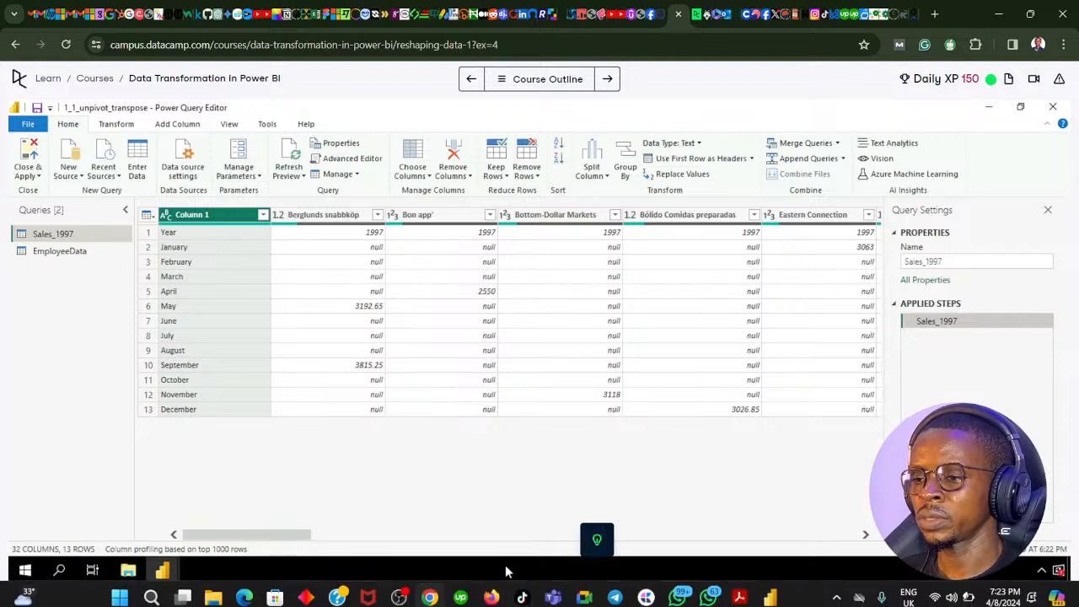
Bring back the exercise instructions and advance them to step 3 about demoting headers and transposing.
left_click(580, 550)
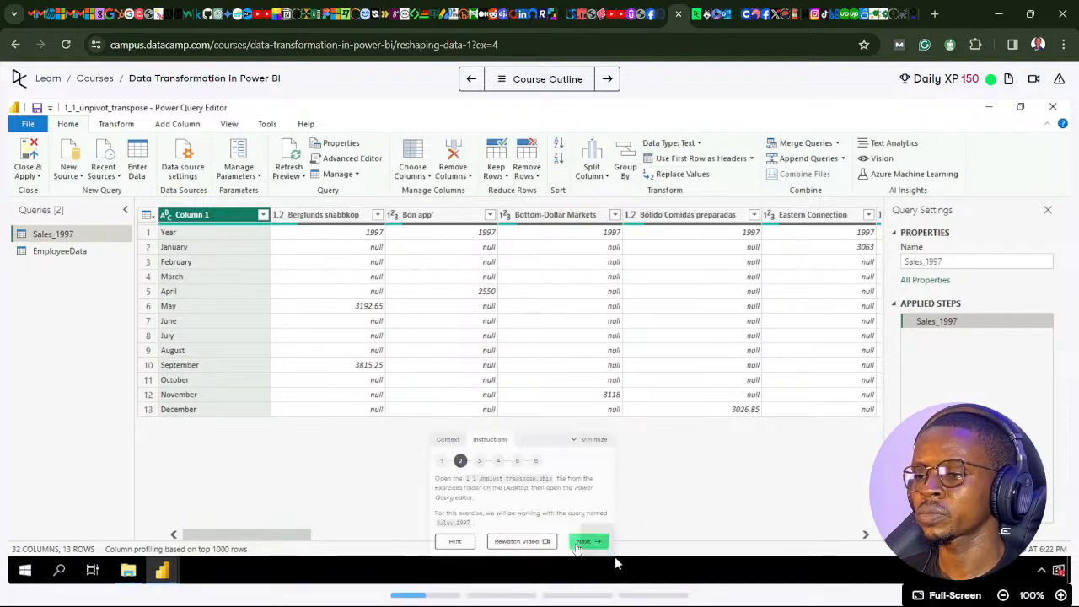
left_click(565, 536)
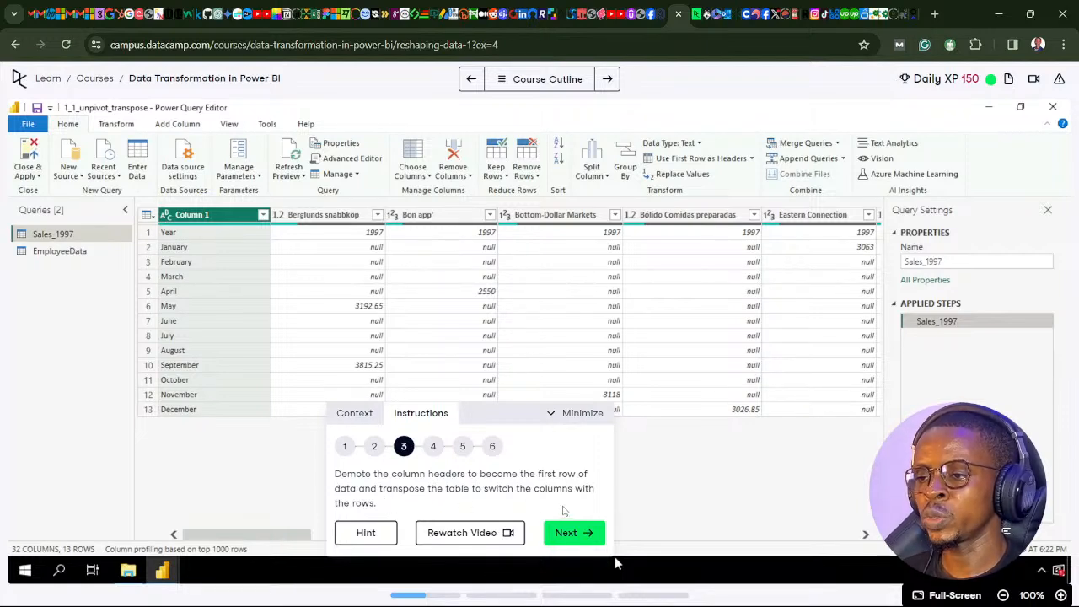
left_click_drag(510, 424, 535, 429)
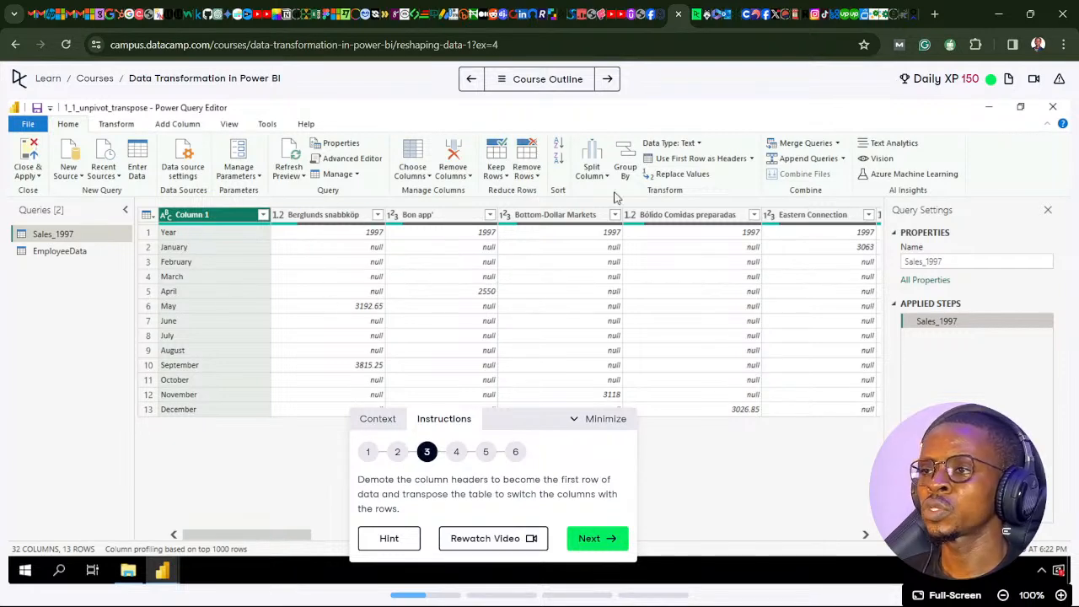
Try using the first row as headers in Sales_1997 and transposing the table.
left_click(718, 165)
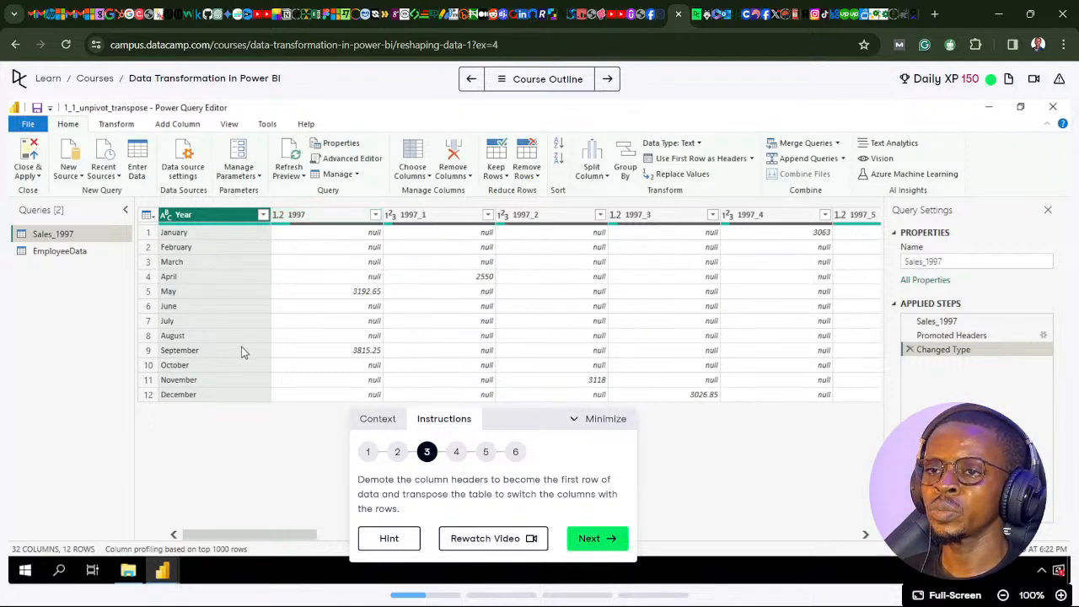
left_click(115, 125)
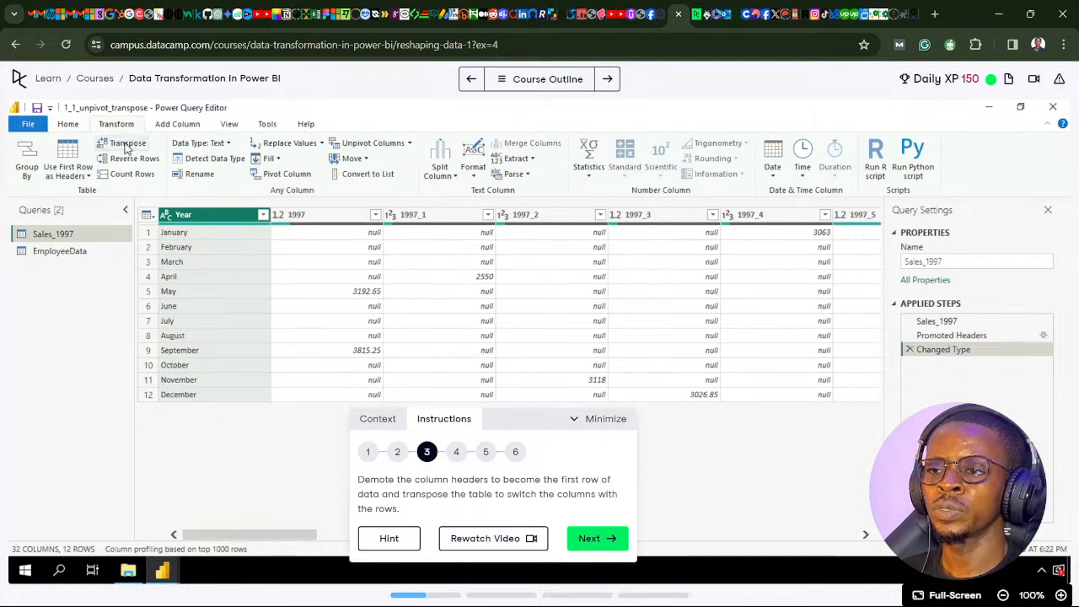
left_click(127, 145)
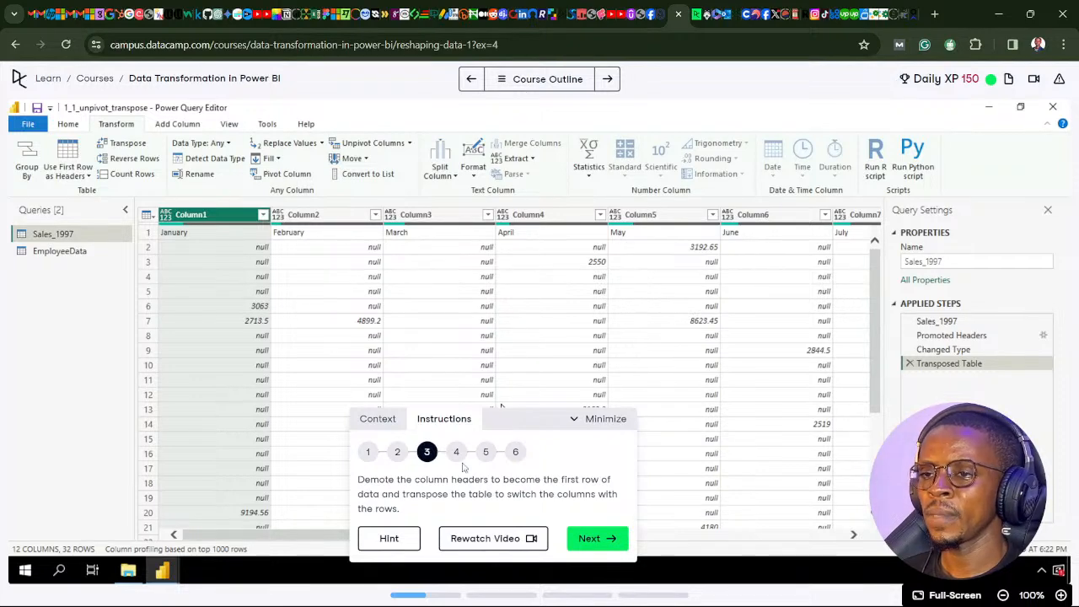
Examine the rows and month columns of the transposed Sales_1997 table, and read step 4 of the instructions.
mouse_move(523, 424)
left_mouse_down()
mouse_move(496, 394)
mouse_move(526, 416)
left_mouse_up()
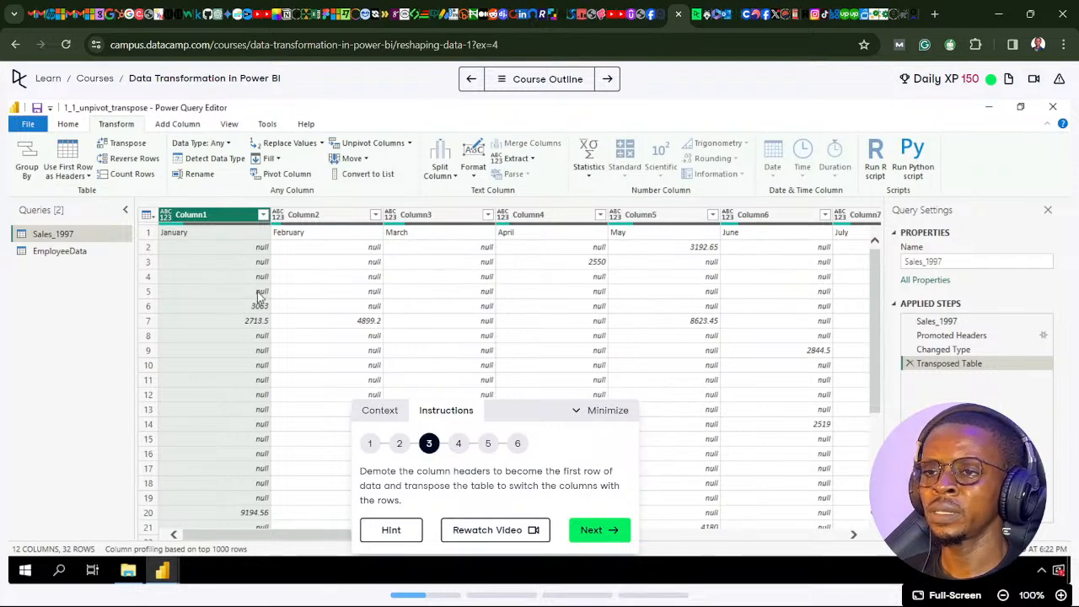
scroll(260, 303, "down", 4)
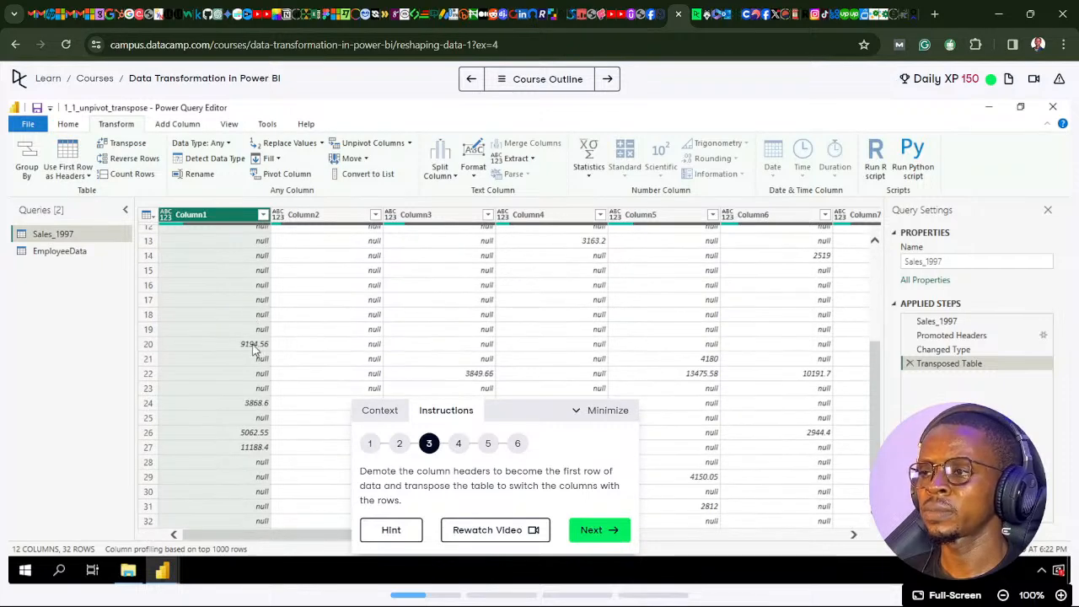
scroll(258, 380, "up", 4)
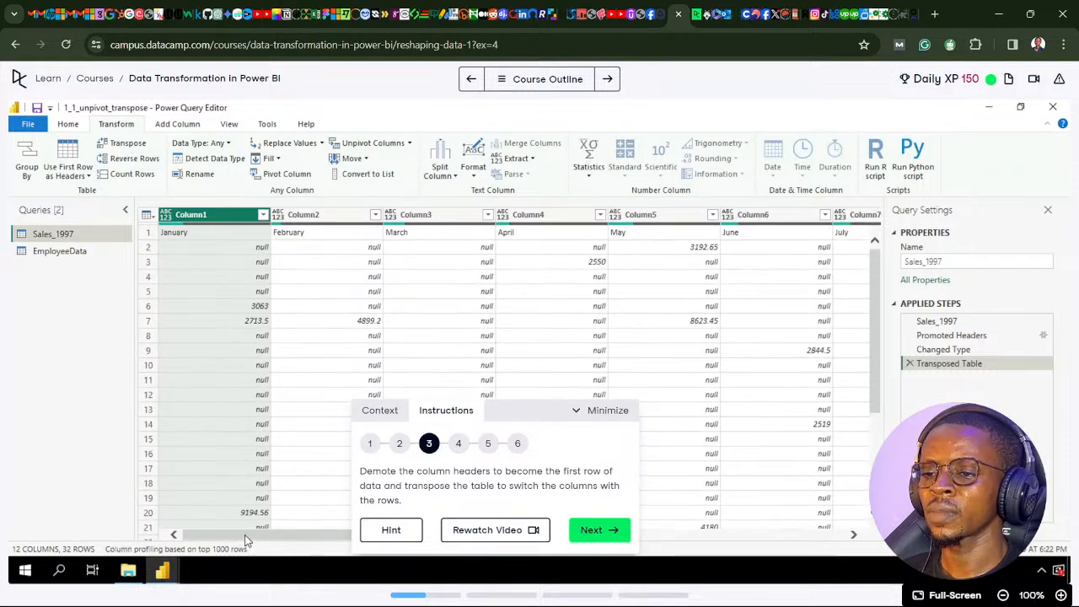
left_click_drag(251, 535, 361, 534)
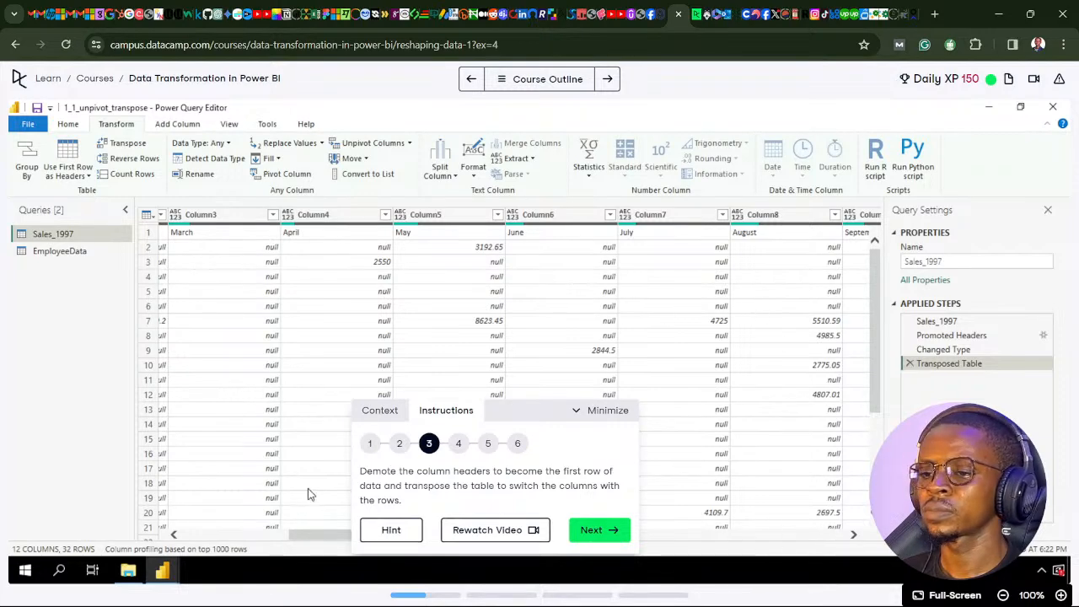
left_click_drag(318, 534, 238, 537)
left_click(249, 537)
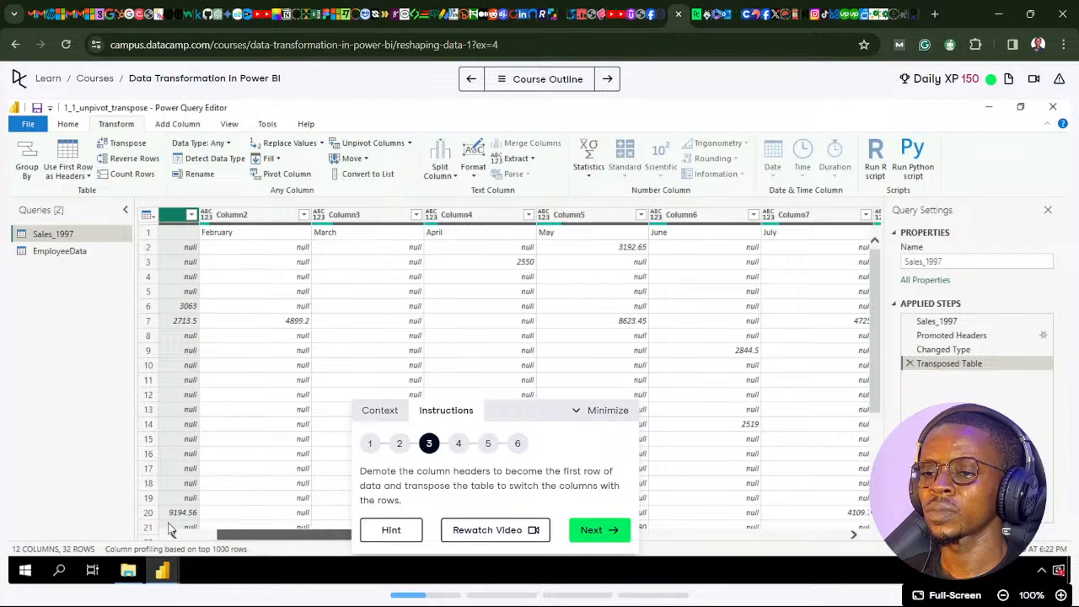
left_click(600, 531)
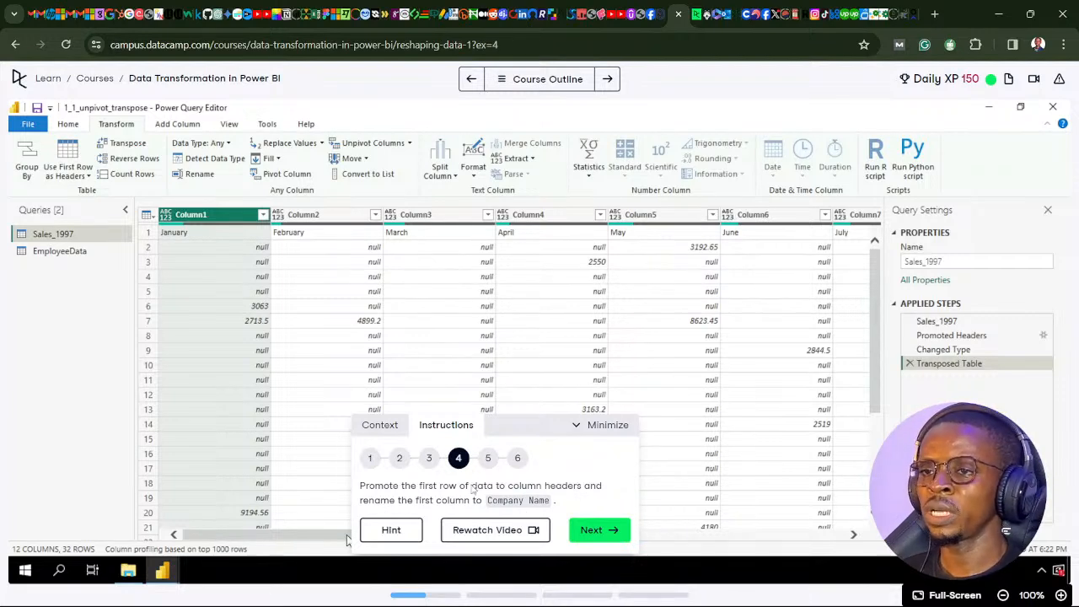
Delete the Transposed Table, Changed Type and Promoted Headers steps from Sales_1997, and return to step 3 of the instructions.
left_click(910, 365)
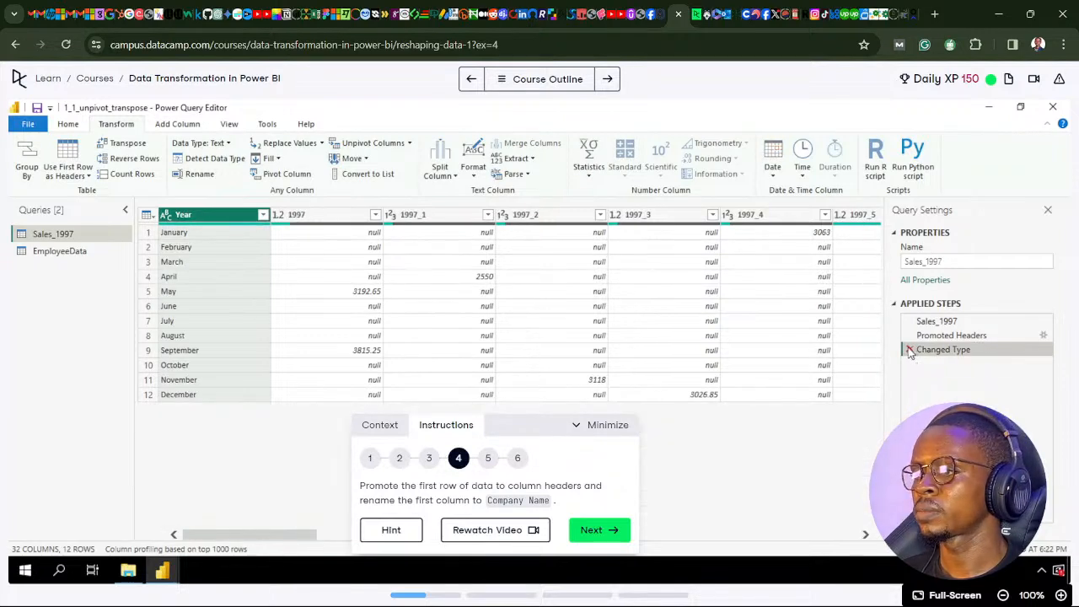
left_click(910, 350)
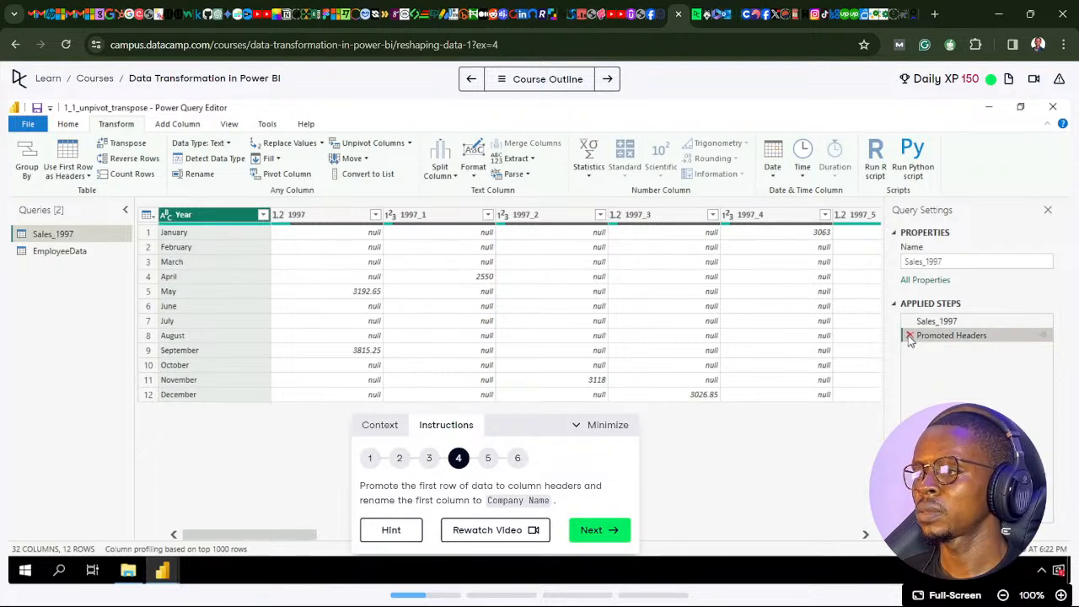
left_click(909, 335)
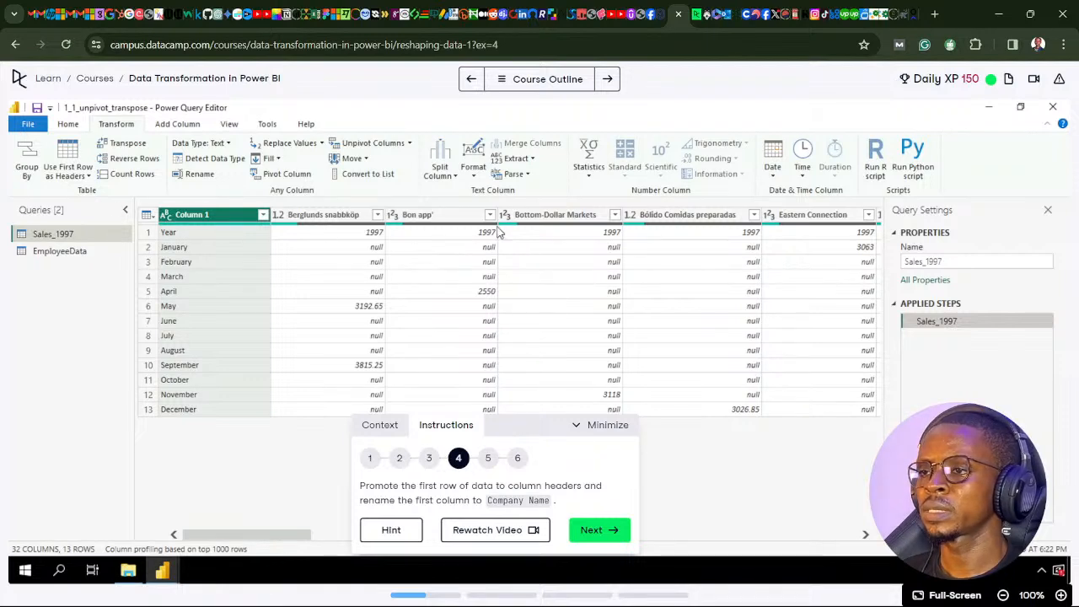
left_click(400, 463)
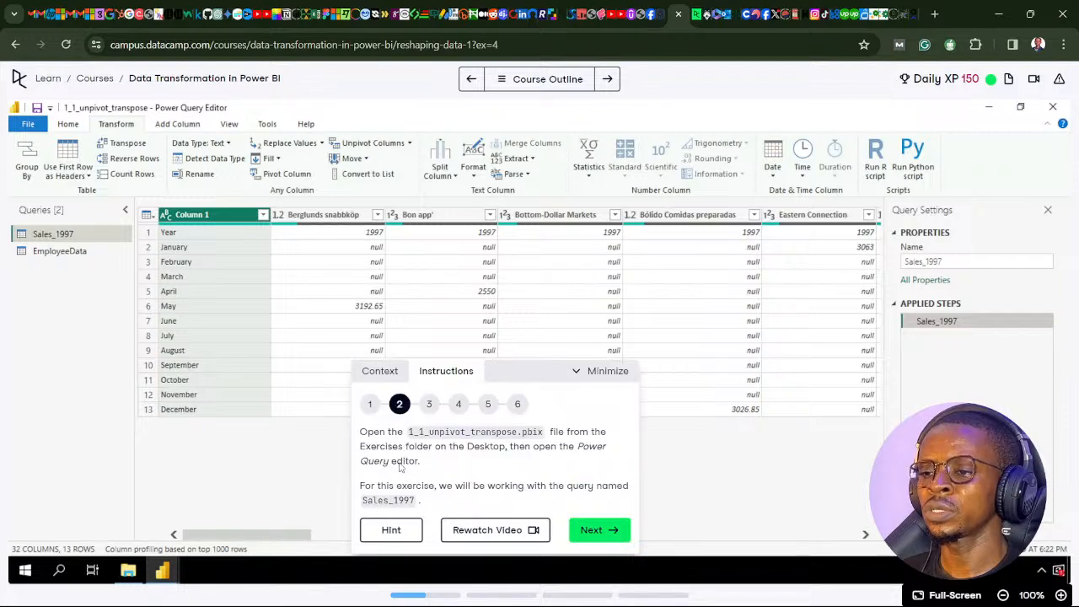
left_click(429, 411)
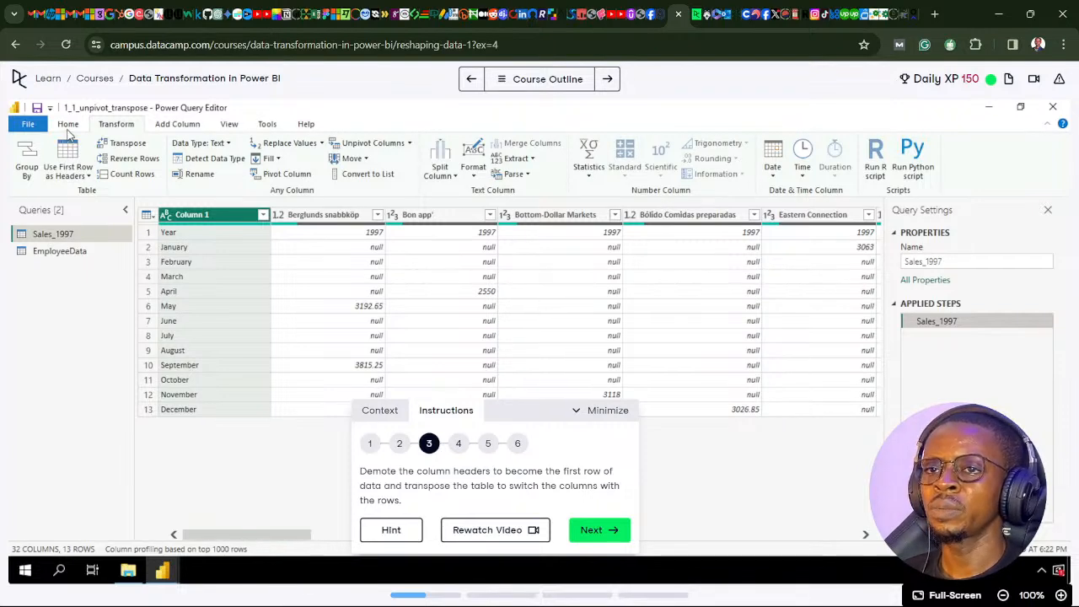
Demote the column headers of Sales_1997 to the first row and transpose the table.
left_click(67, 126)
left_click(753, 159)
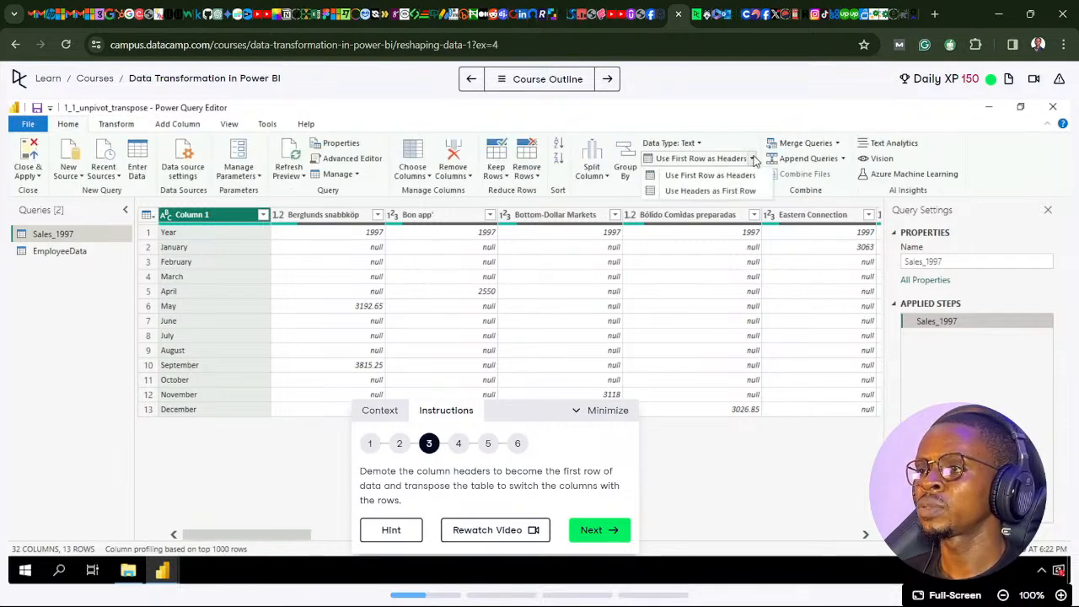
left_click(714, 192)
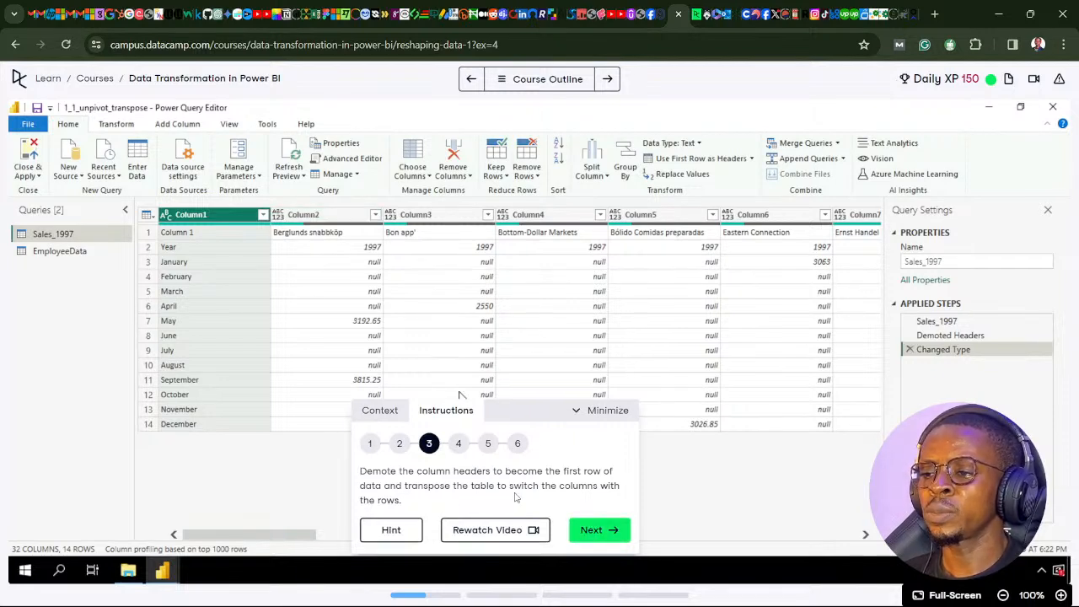
left_click(117, 126)
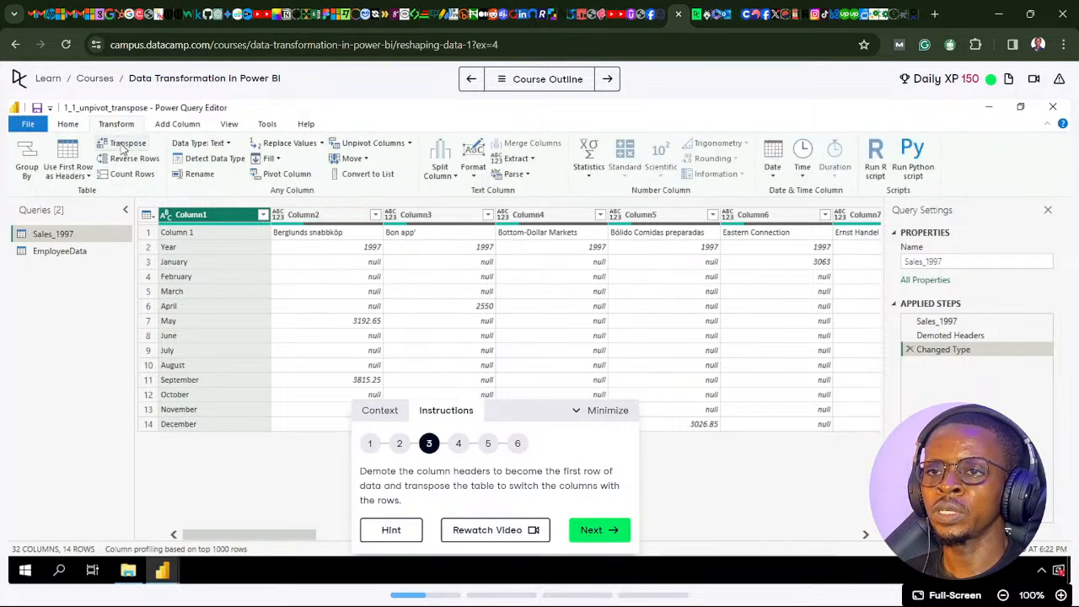
left_click(123, 145)
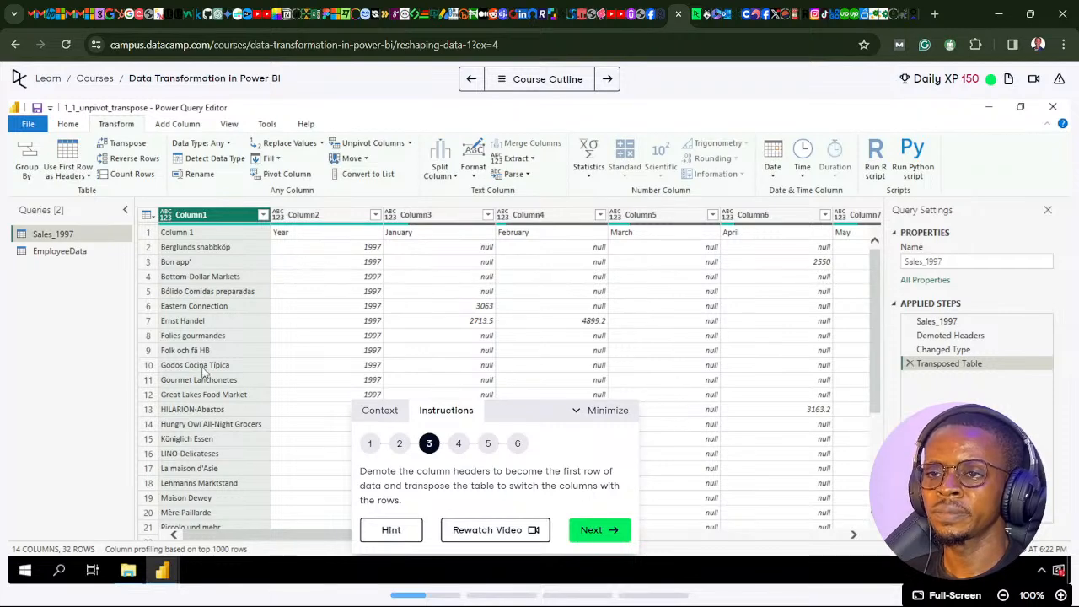
Compare the Sales_1997 data at the source, Demoted Headers, Changed Type and Transposed Table applied steps.
left_click(945, 337)
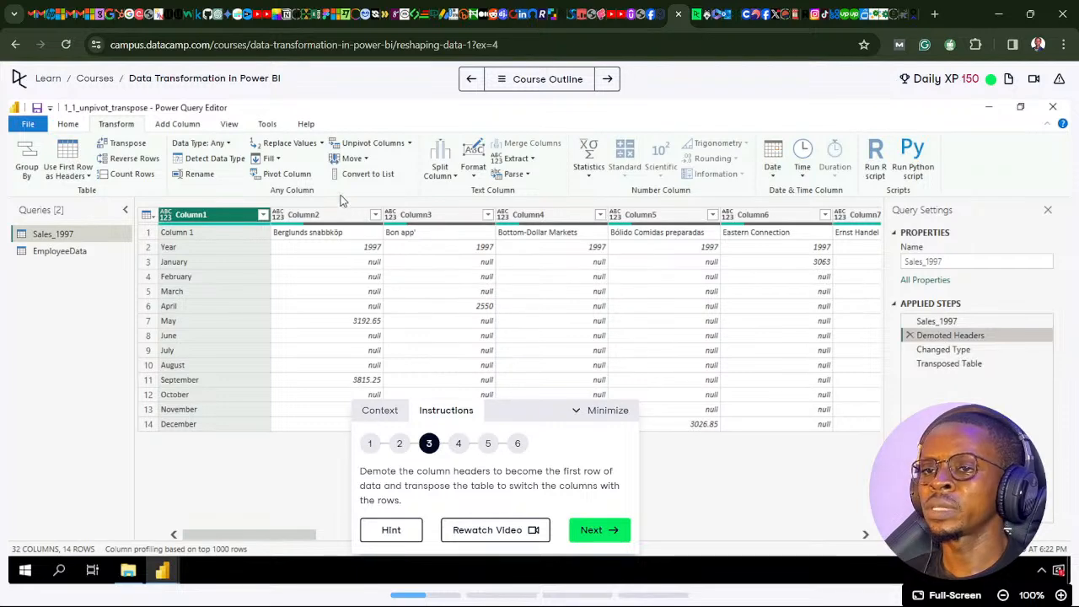
left_click(938, 321)
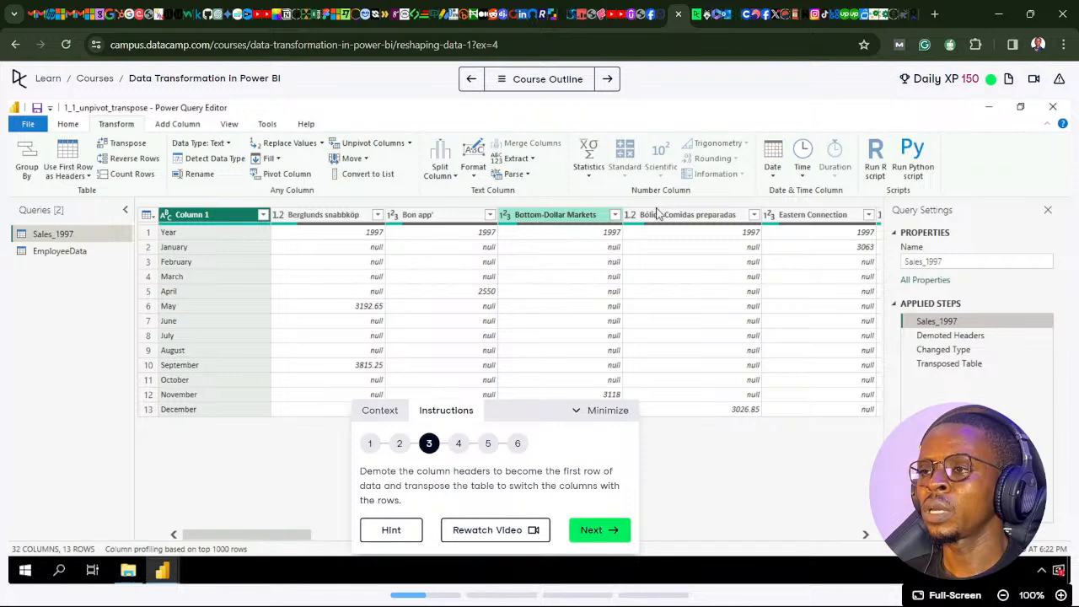
left_click(947, 336)
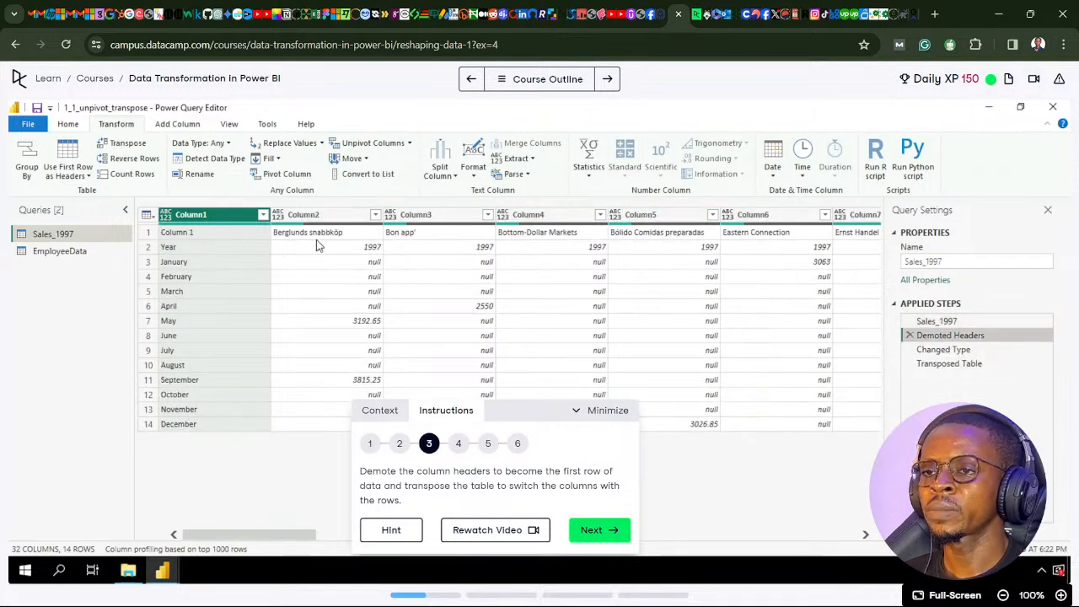
left_click(932, 351)
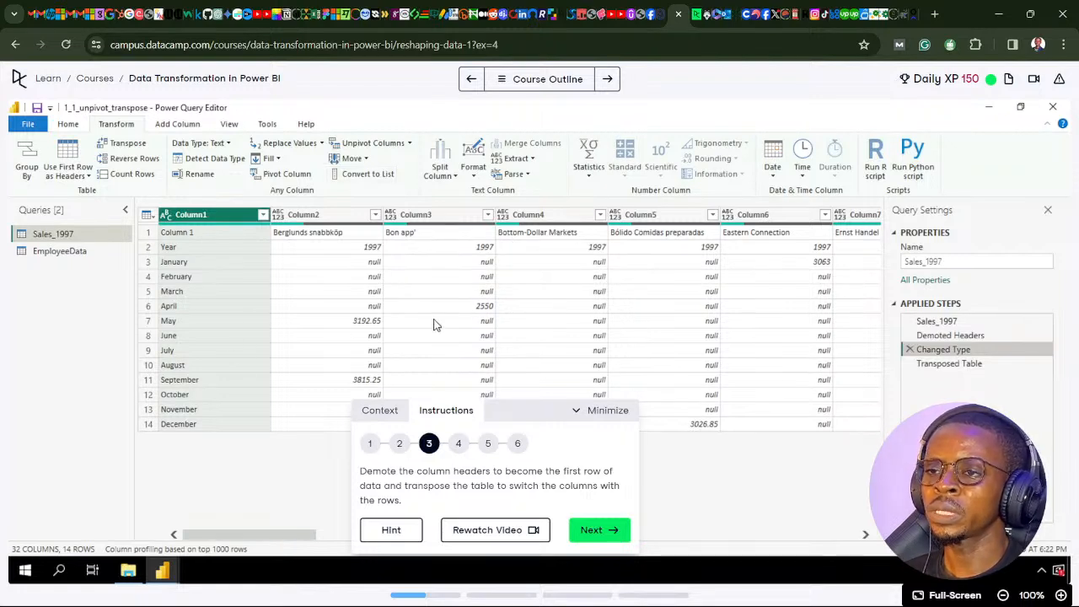
left_click(946, 364)
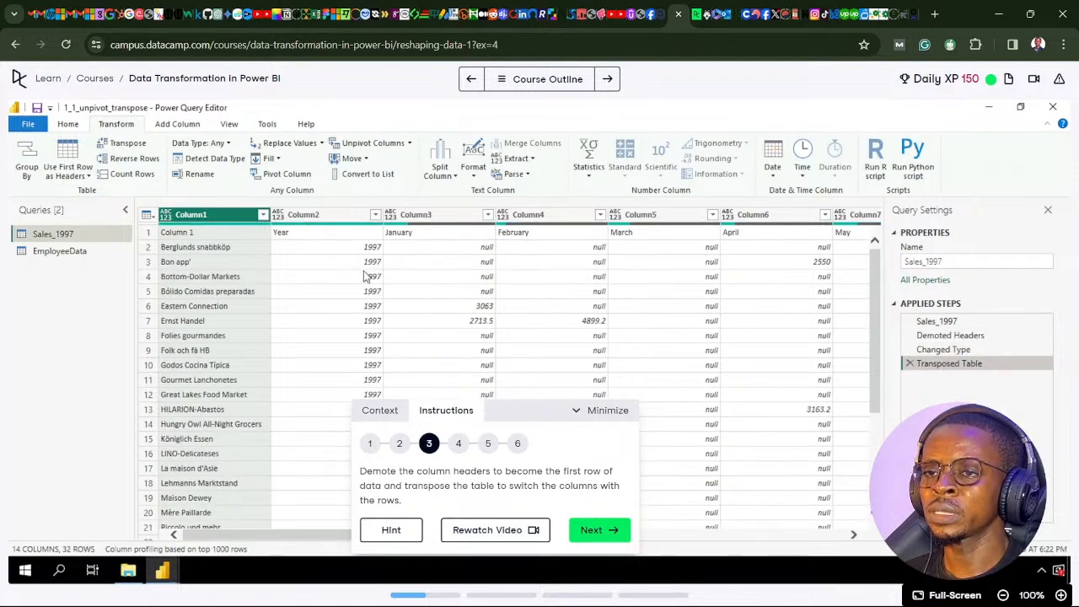
left_click(979, 350)
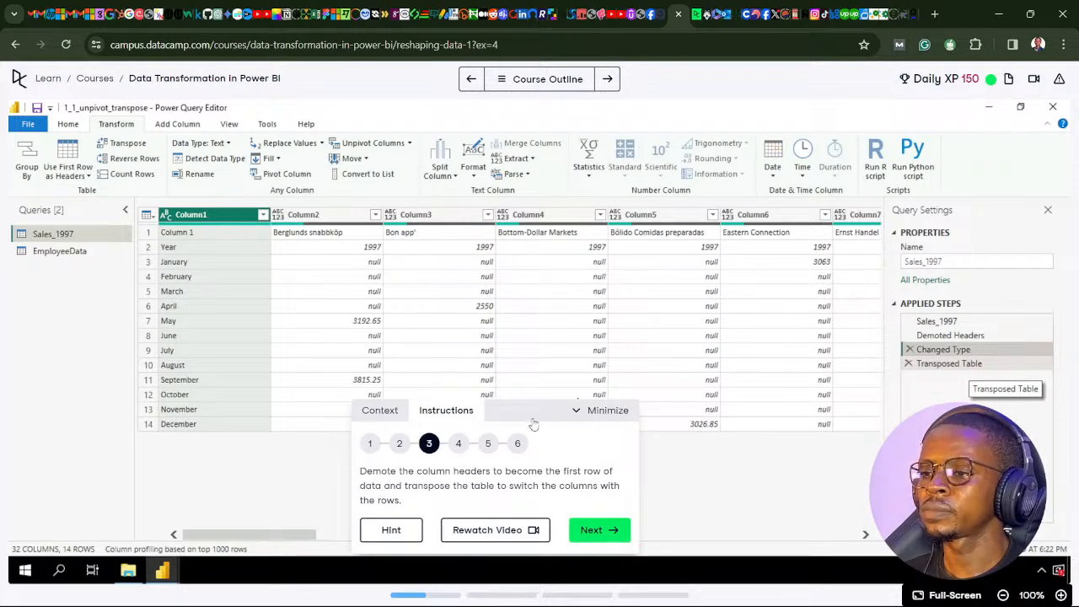
Restart the disconnected lab session and look at the course outline while the exercise reloads.
left_click_drag(534, 424, 569, 418)
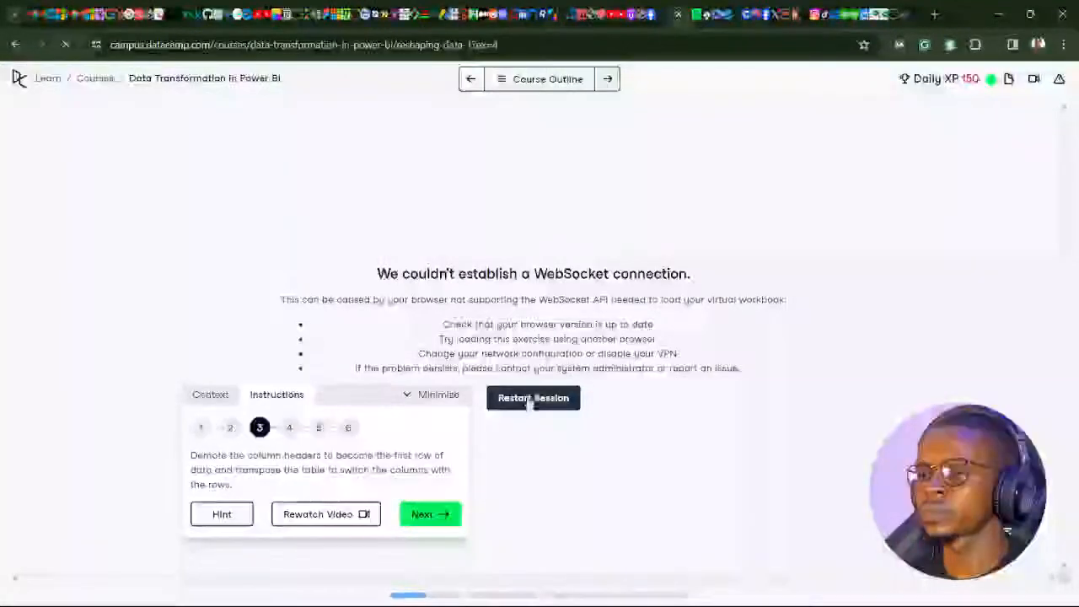
left_click(530, 399)
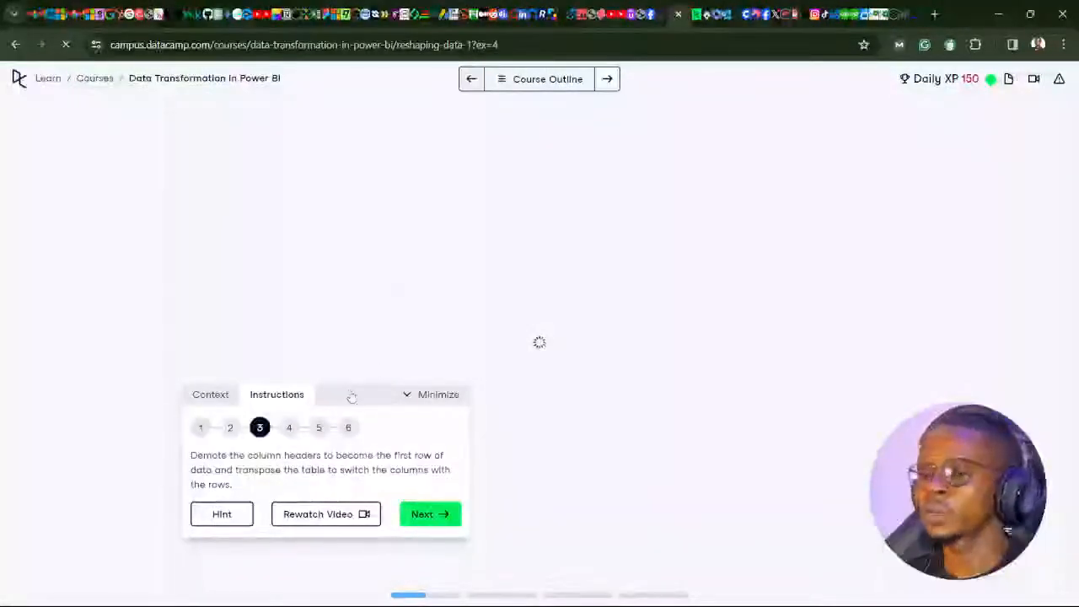
left_click_drag(353, 398, 527, 401)
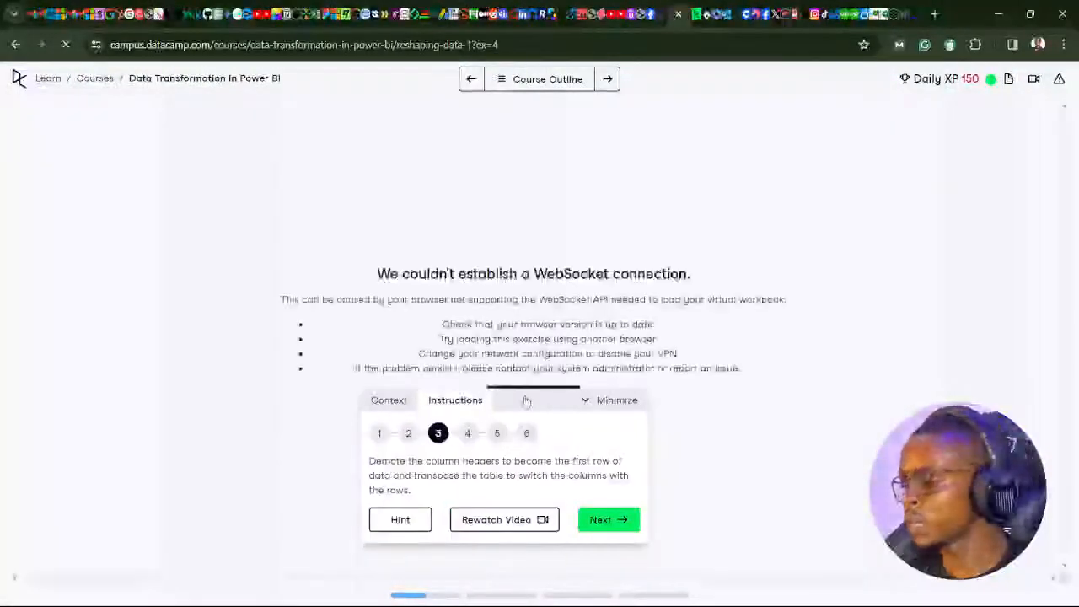
left_click_drag(540, 405, 486, 394)
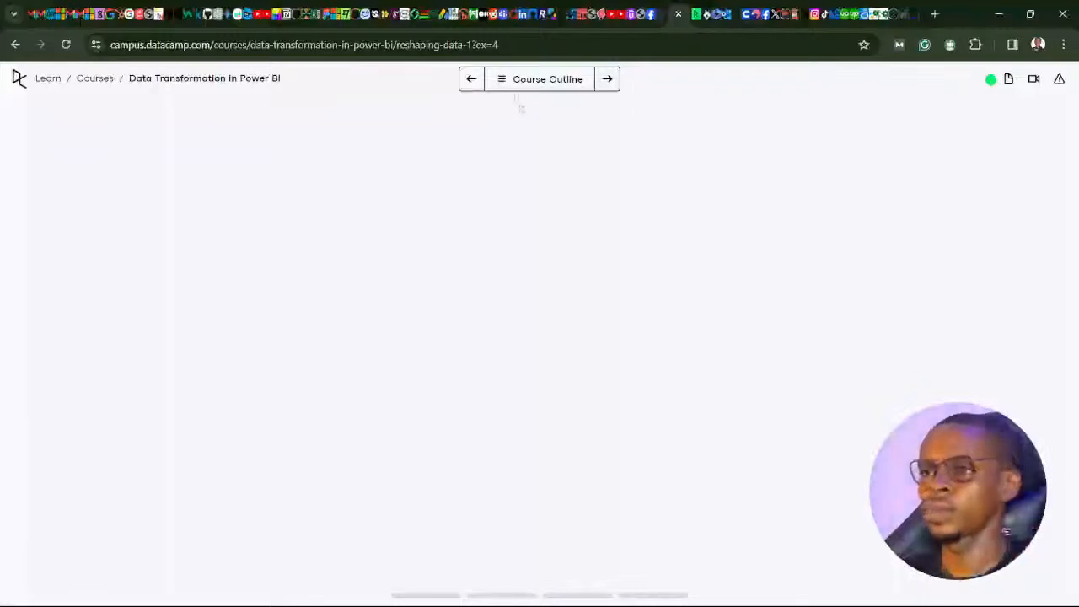
left_click(540, 79)
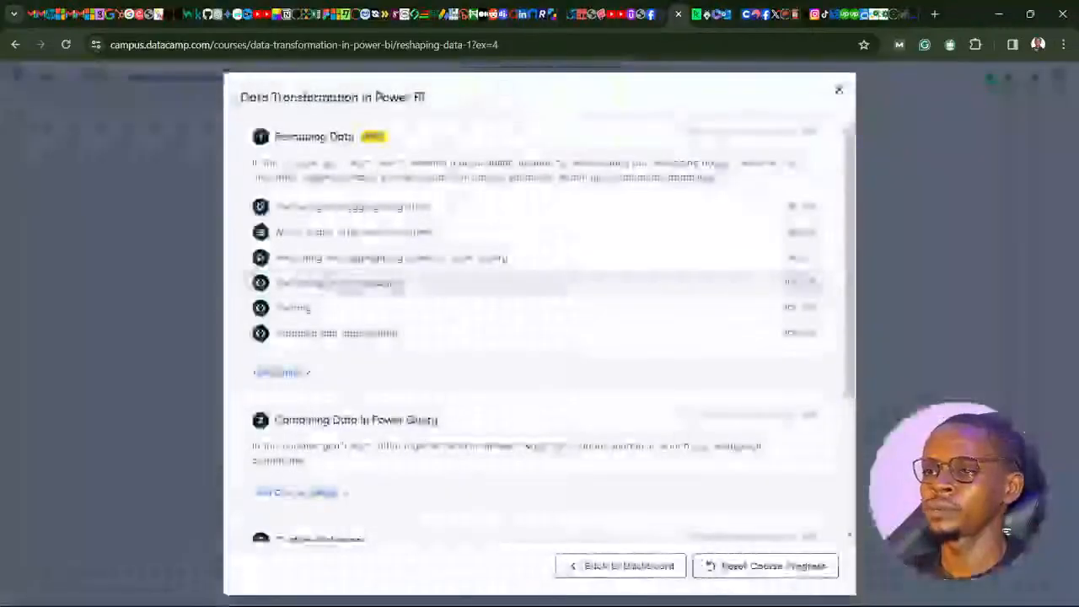
left_click(839, 90)
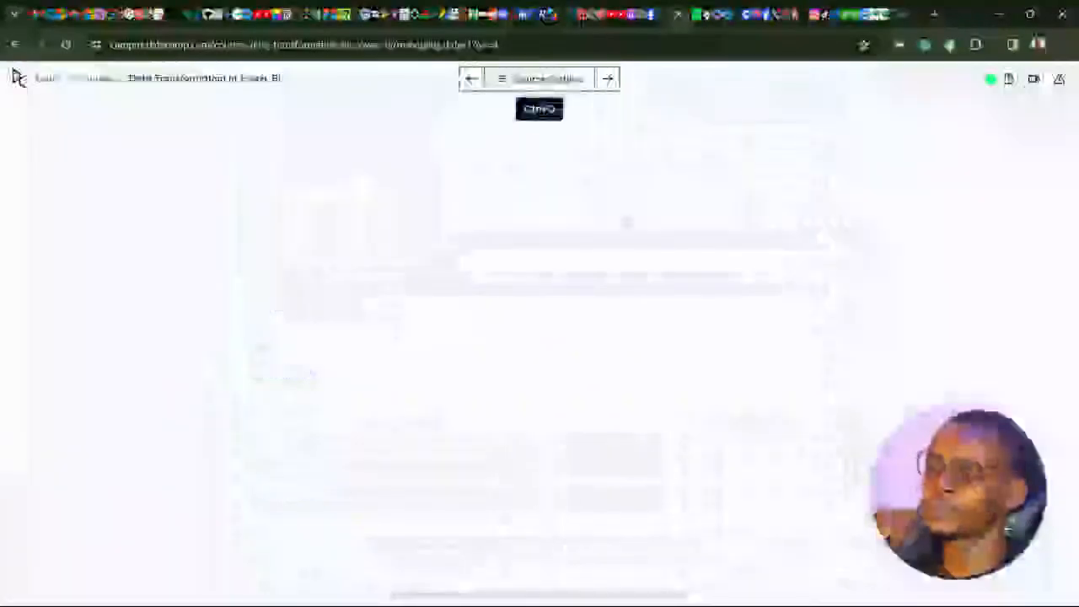
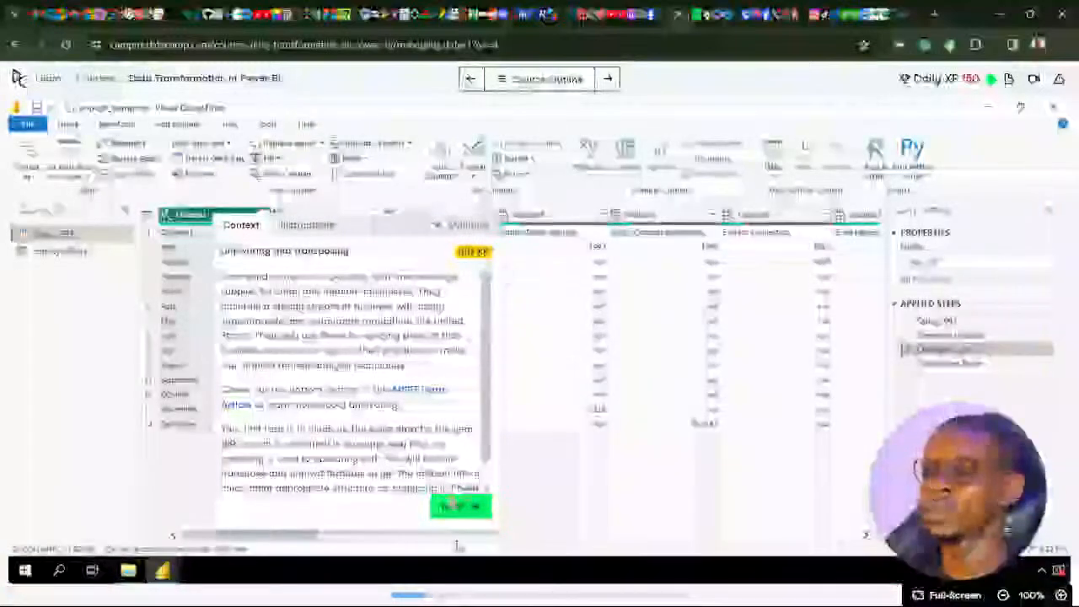
Select the Transposed Table applied step of Sales_1997 and advance the exercise instructions to step 4.
left_click(460, 506)
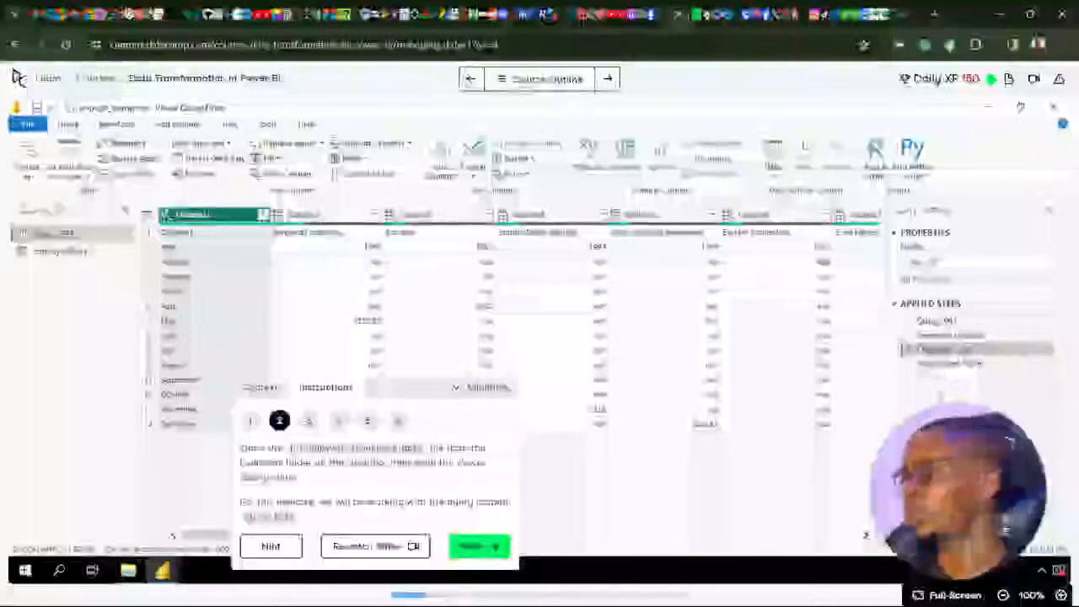
left_click(938, 362)
left_click_drag(380, 386, 455, 317)
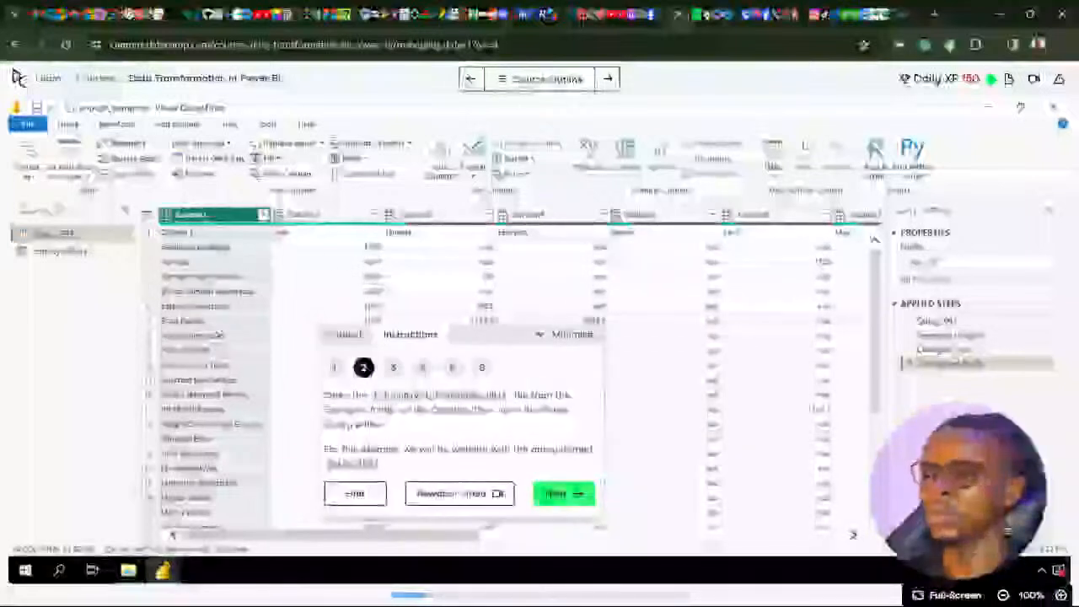
left_click(553, 496)
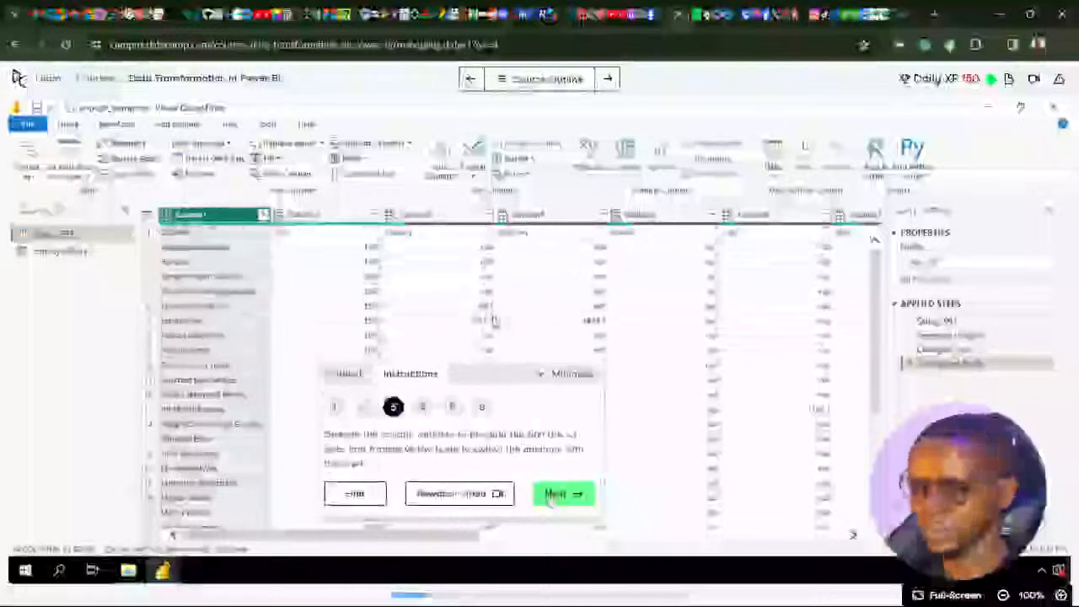
left_click(553, 496)
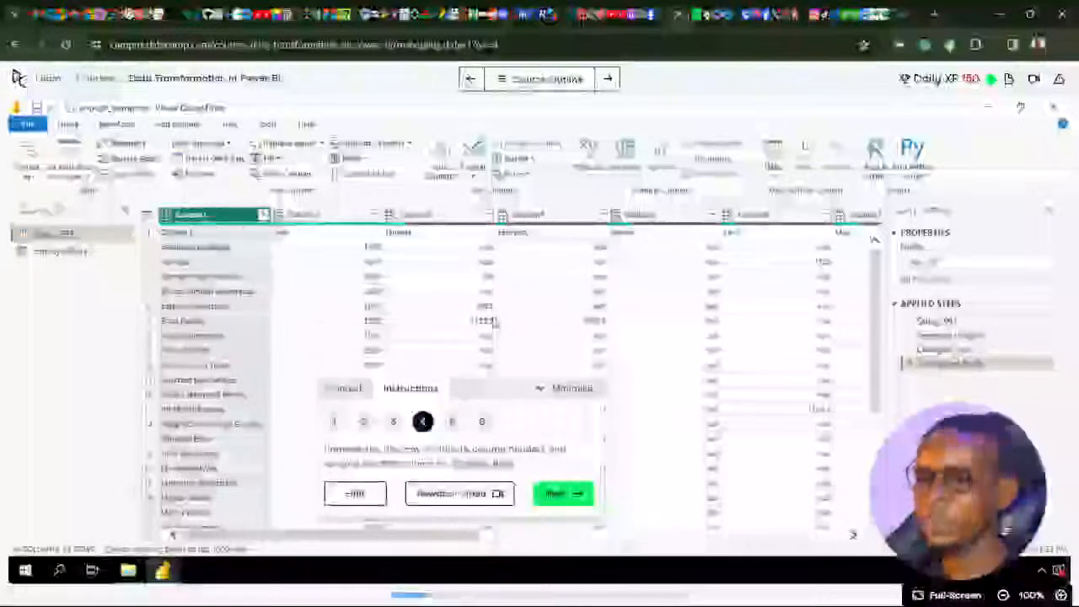
left_click_drag(518, 391, 471, 387)
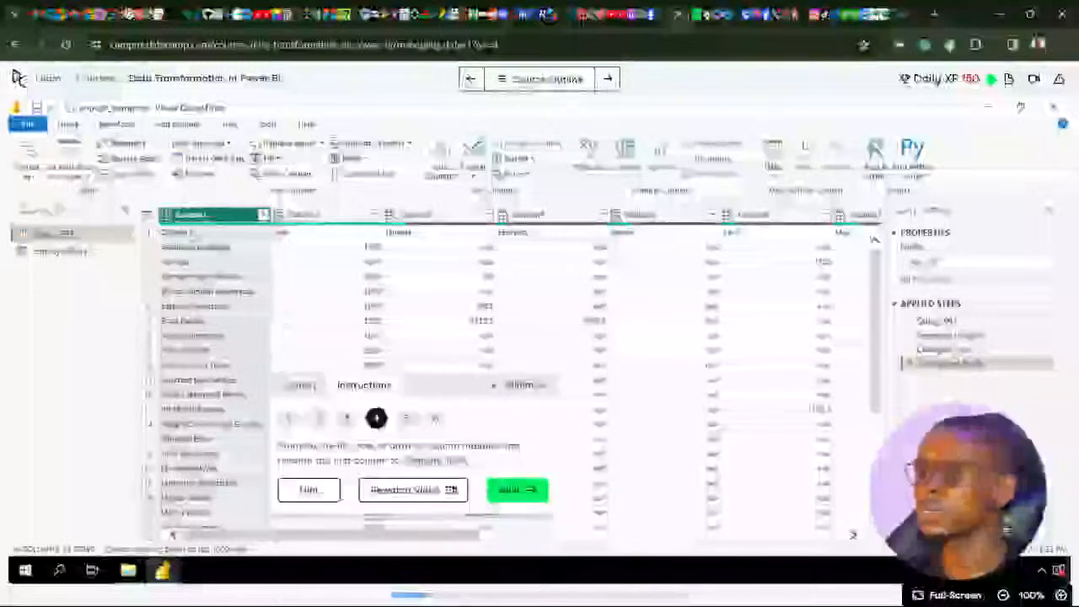
Promote the first row of Sales_1997 to column headers and rename the first column to Company Name.
left_click(68, 125)
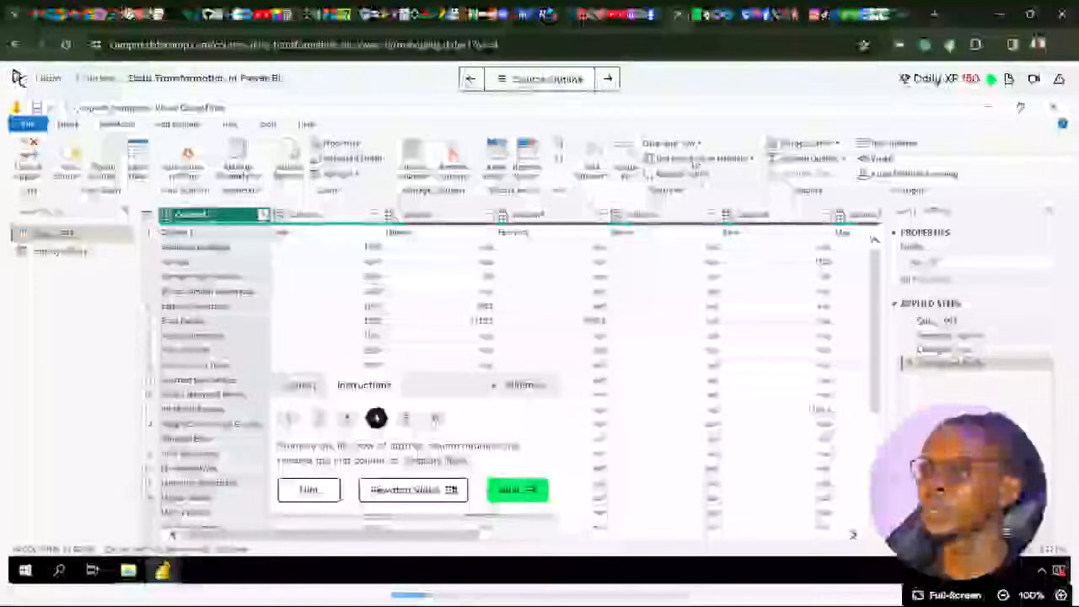
left_click(694, 164)
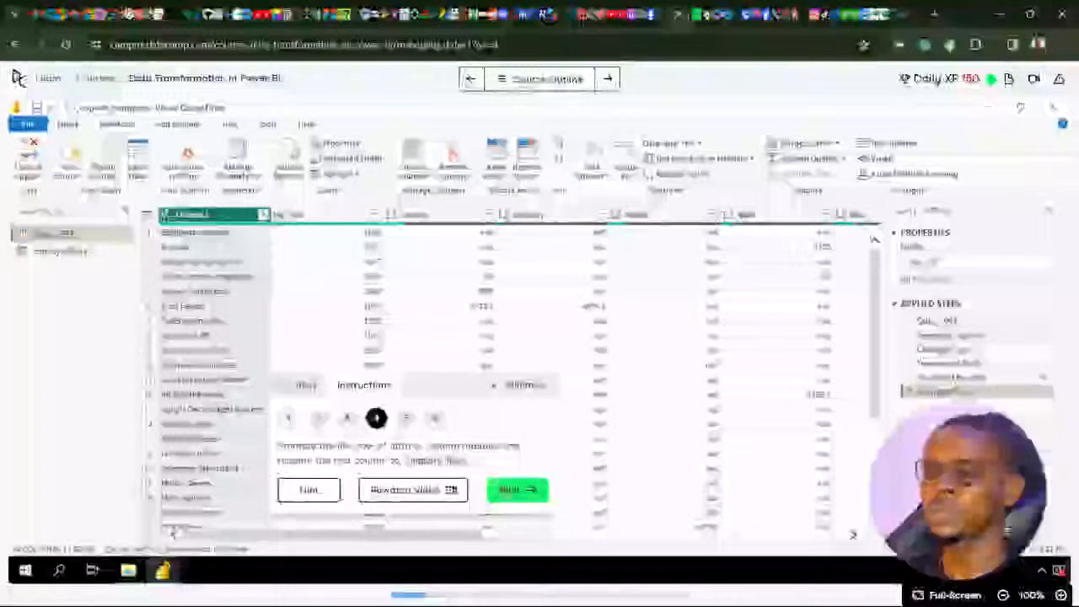
double_click(192, 215)
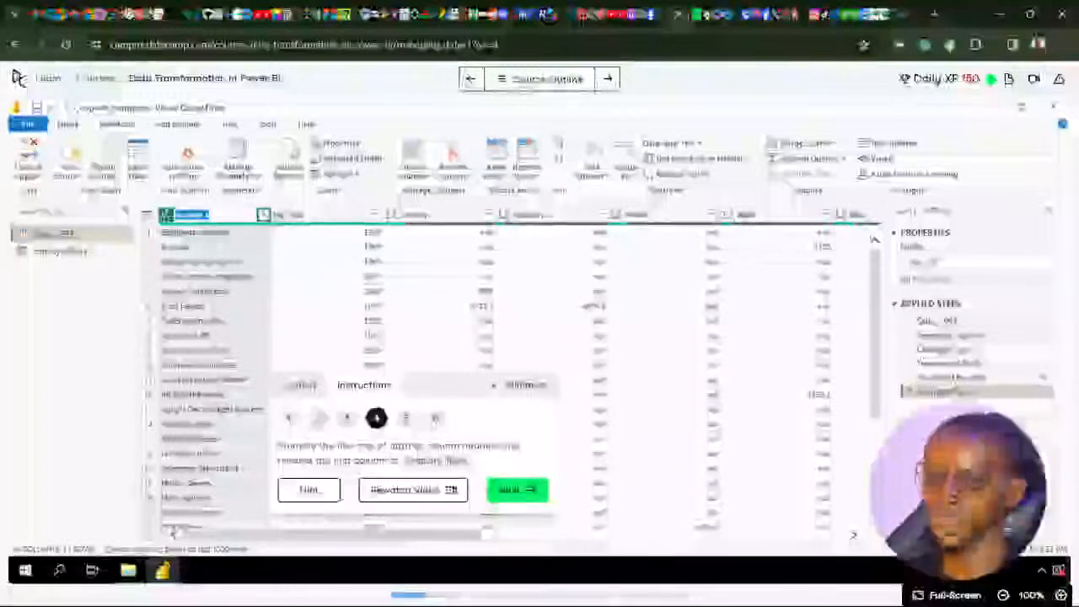
type("Co")
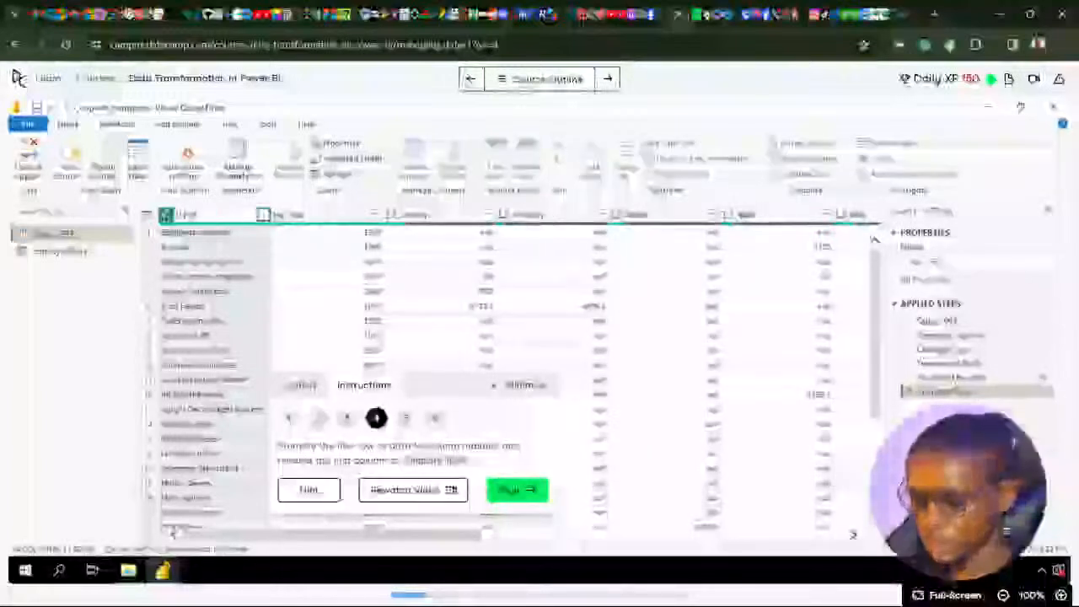
type("mpany Na")
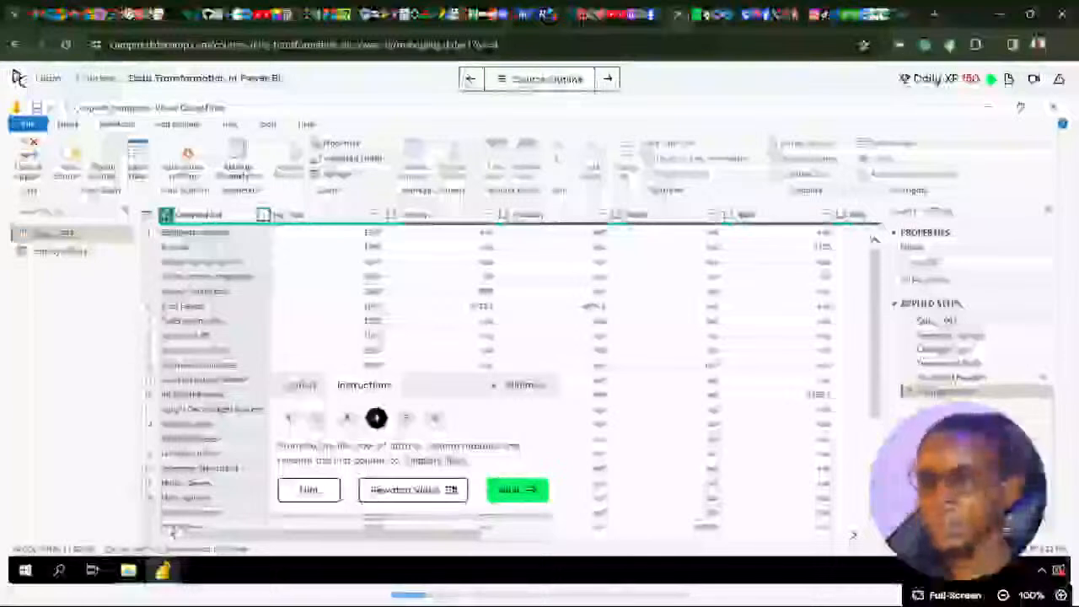
type("me")
key("Return")
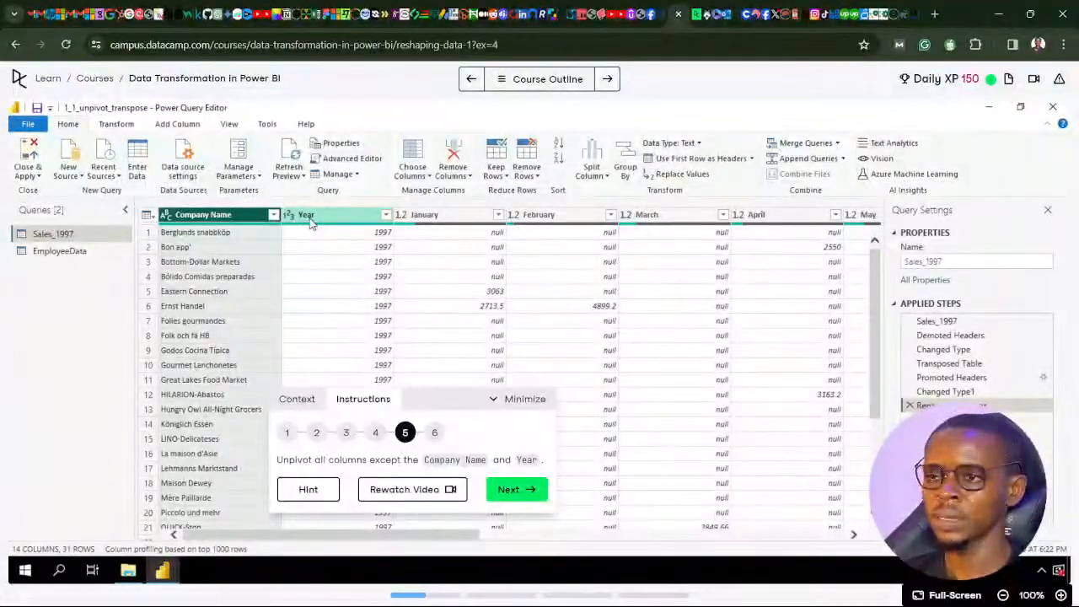
Unpivot all columns of Sales_1997 except Company Name and Year, minimizing the exercise instructions.
left_click(309, 217, "ctrl")
right_click(310, 219)
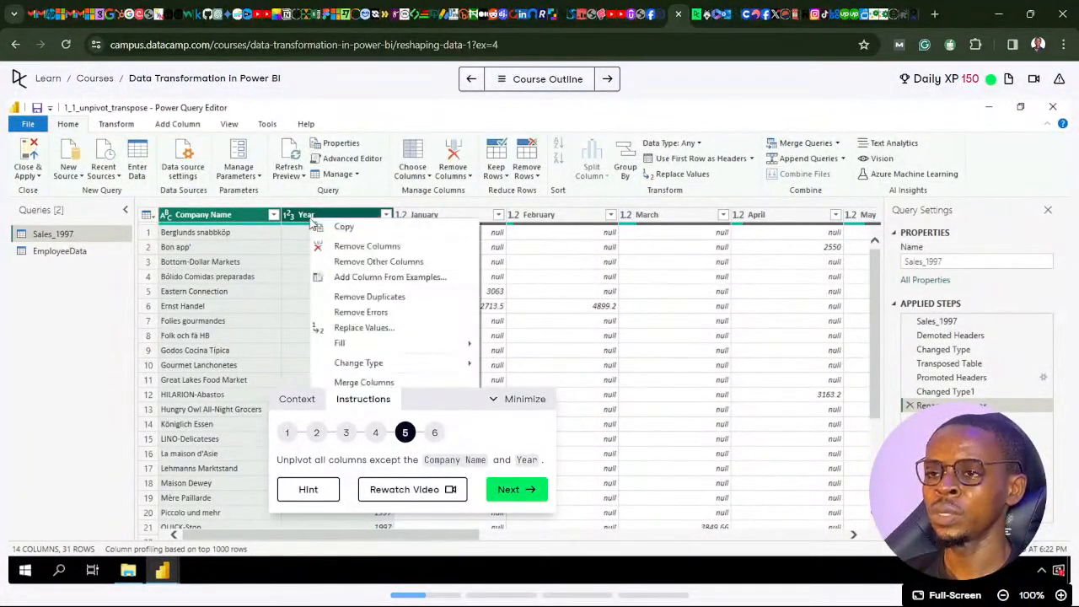
left_click(518, 398)
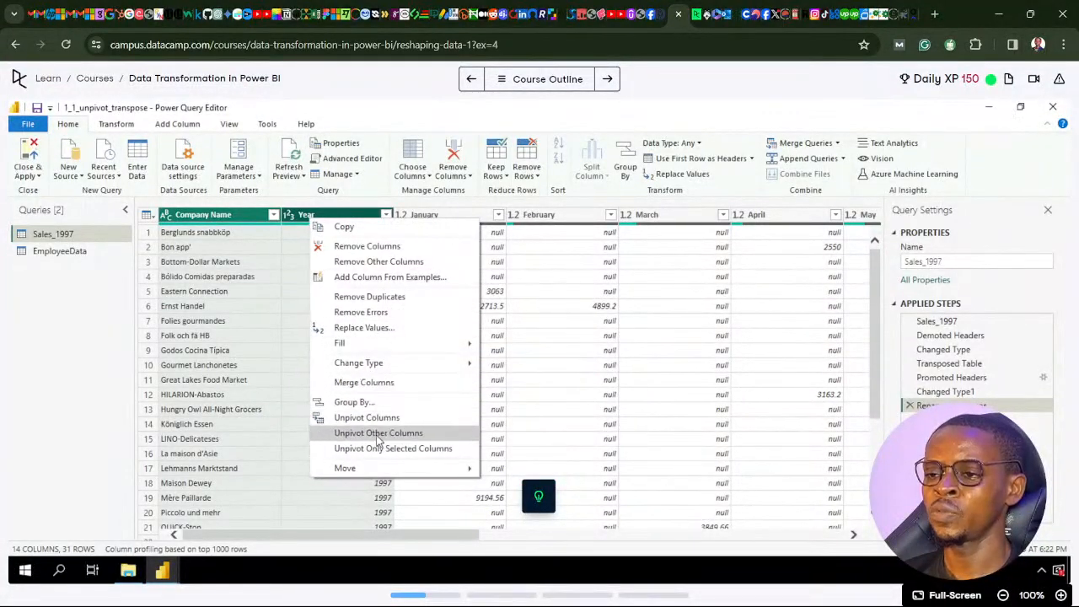
left_click(379, 433)
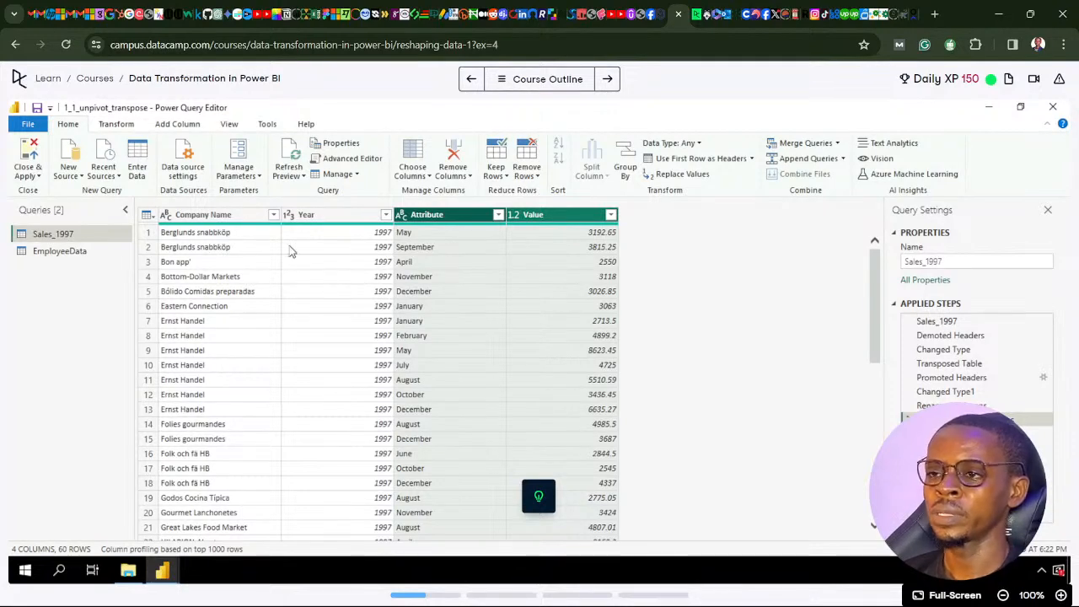
Examine the Attribute and Value columns across the unpivoted Sales_1997 rows.
scroll(417, 354, "down", 13)
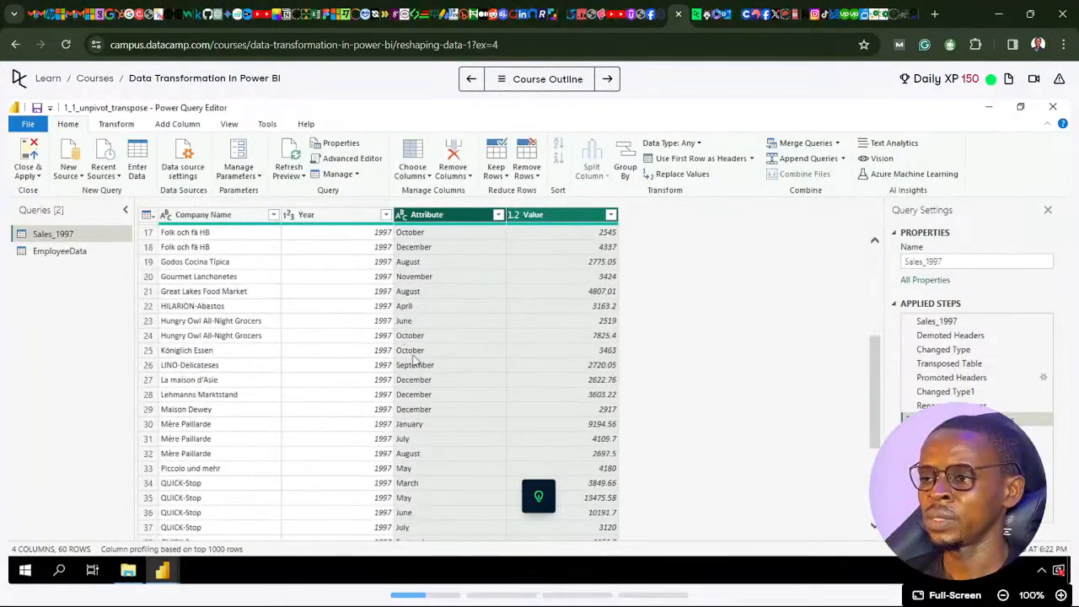
scroll(417, 367, "up", 13)
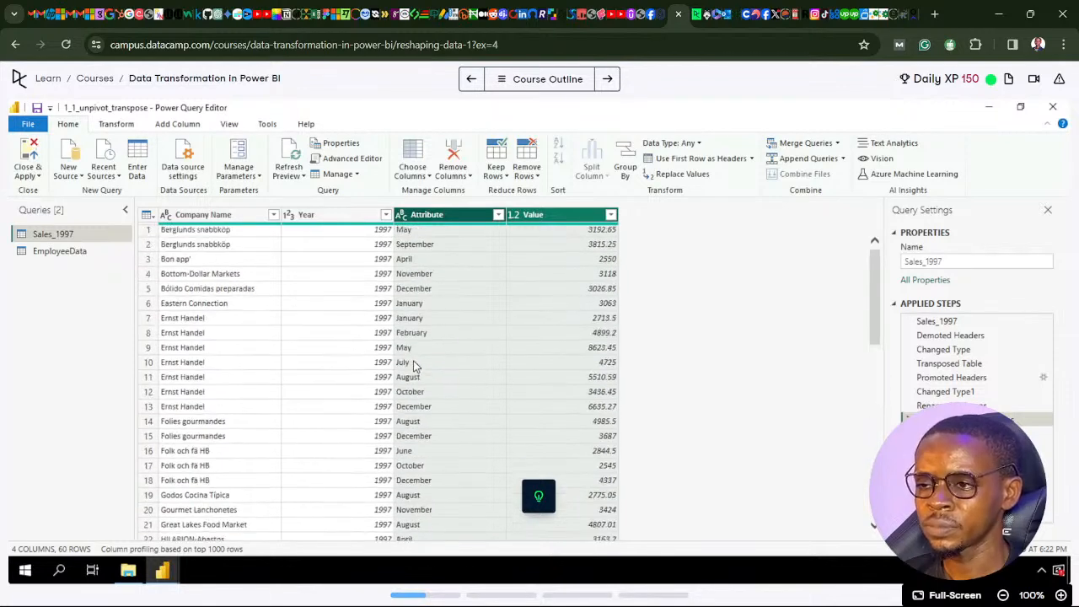
scroll(413, 354, "down", 12)
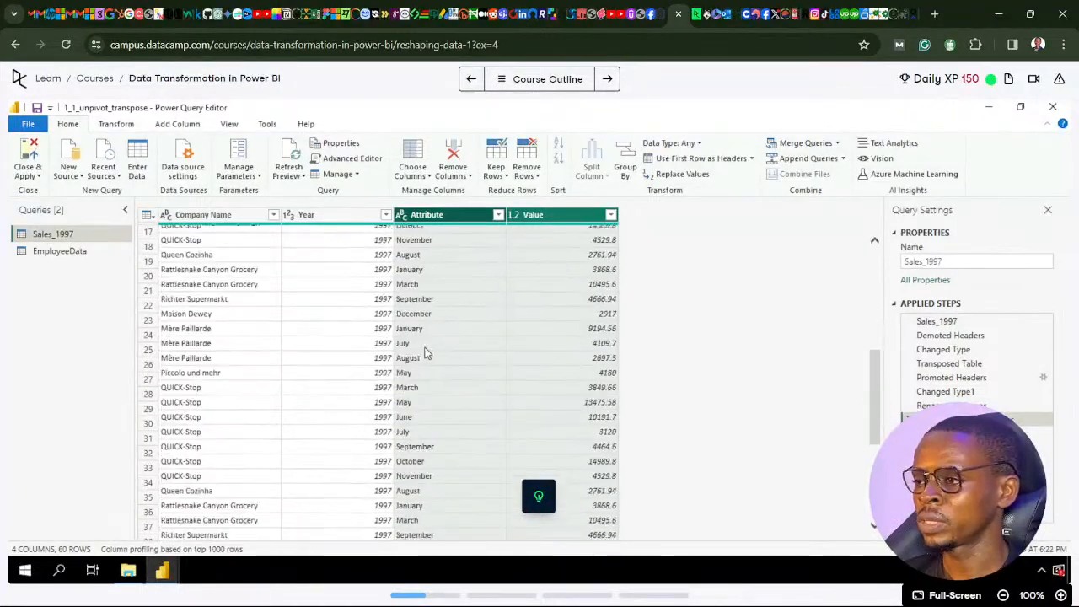
scroll(417, 355, "up", 7)
scroll(417, 354, "up", 5)
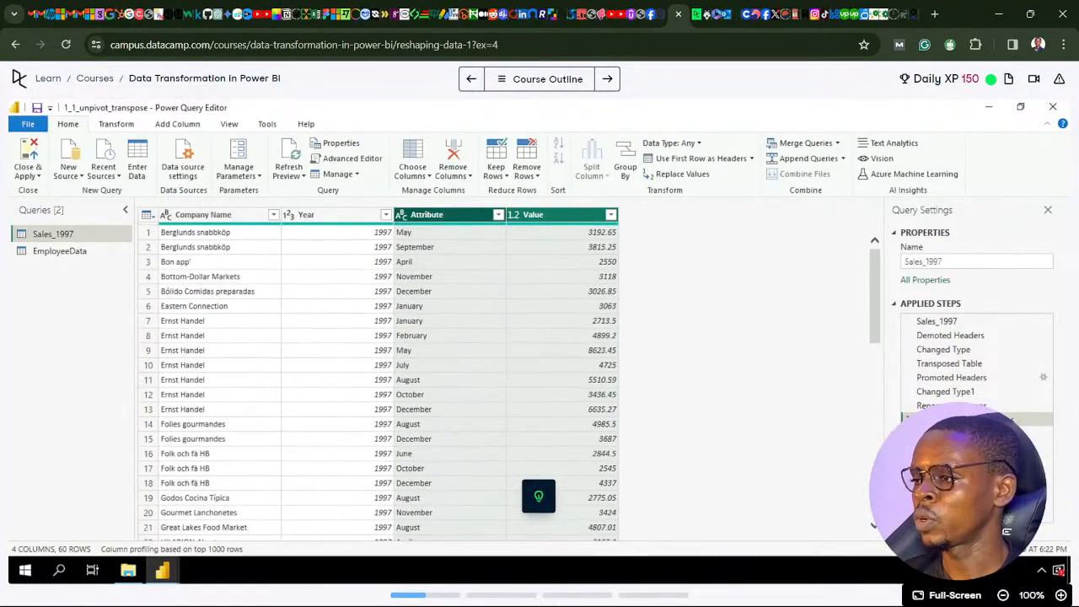
Compare the monthly columns in the Renamed Columns applied step of Sales_1997 with the unpivoted rows of the step after it.
left_click(949, 406)
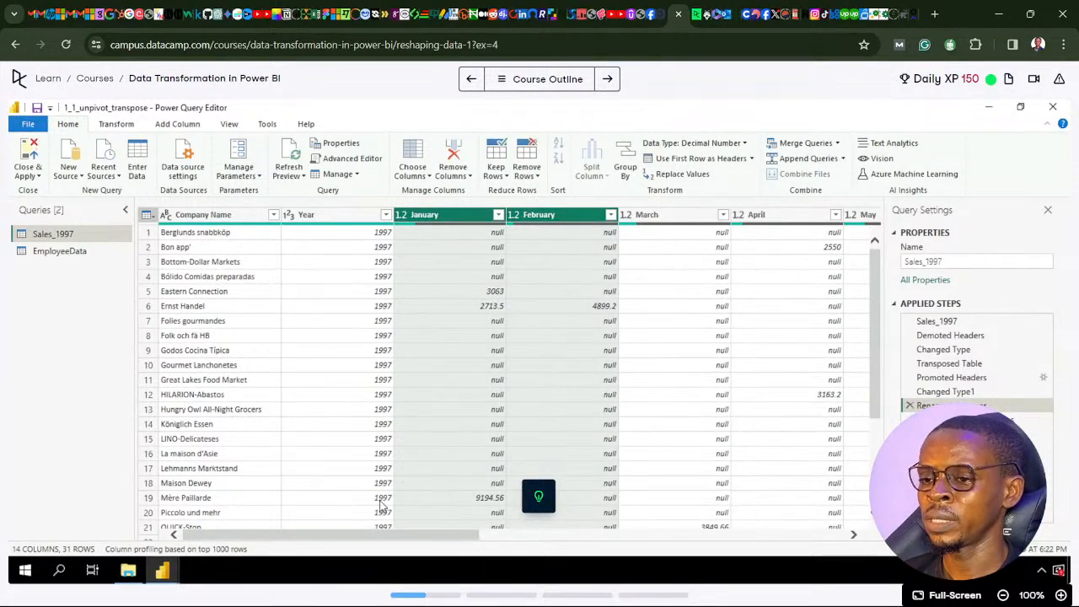
left_click_drag(341, 540, 285, 504)
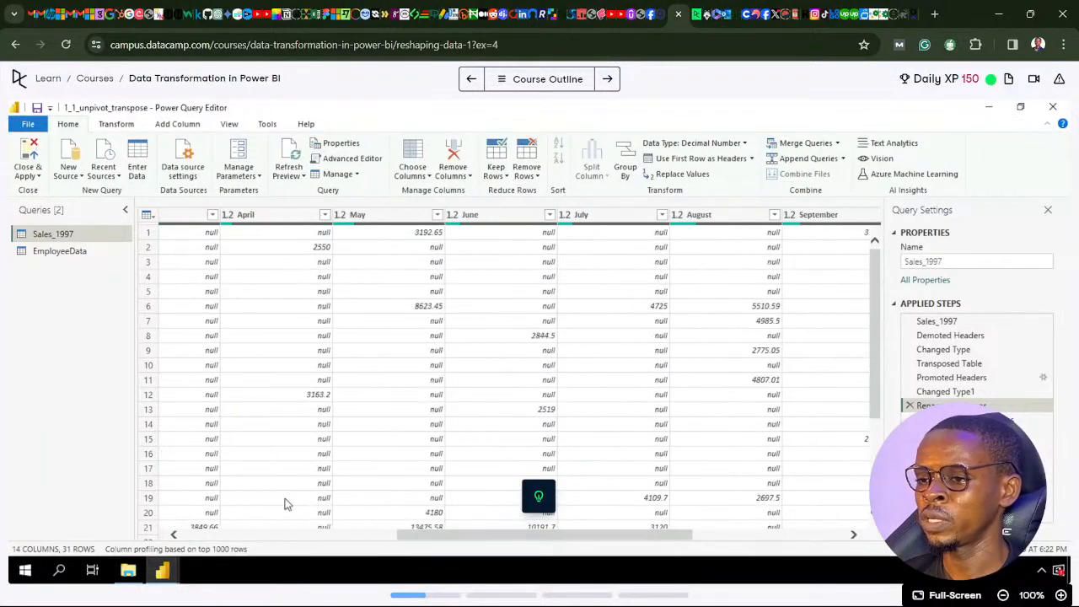
left_click_drag(427, 541, 171, 536)
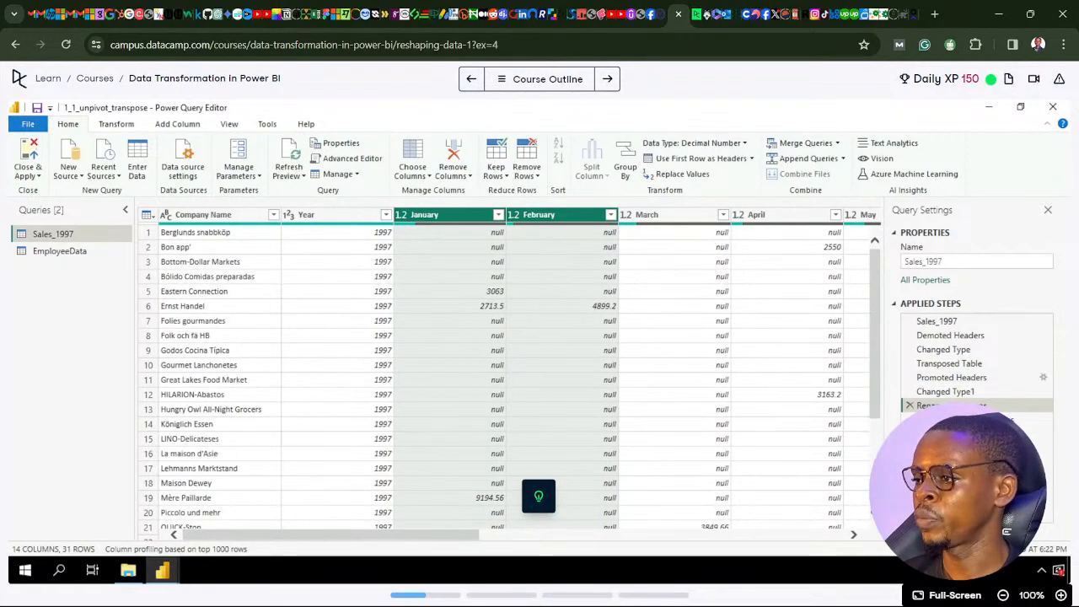
left_click(945, 419)
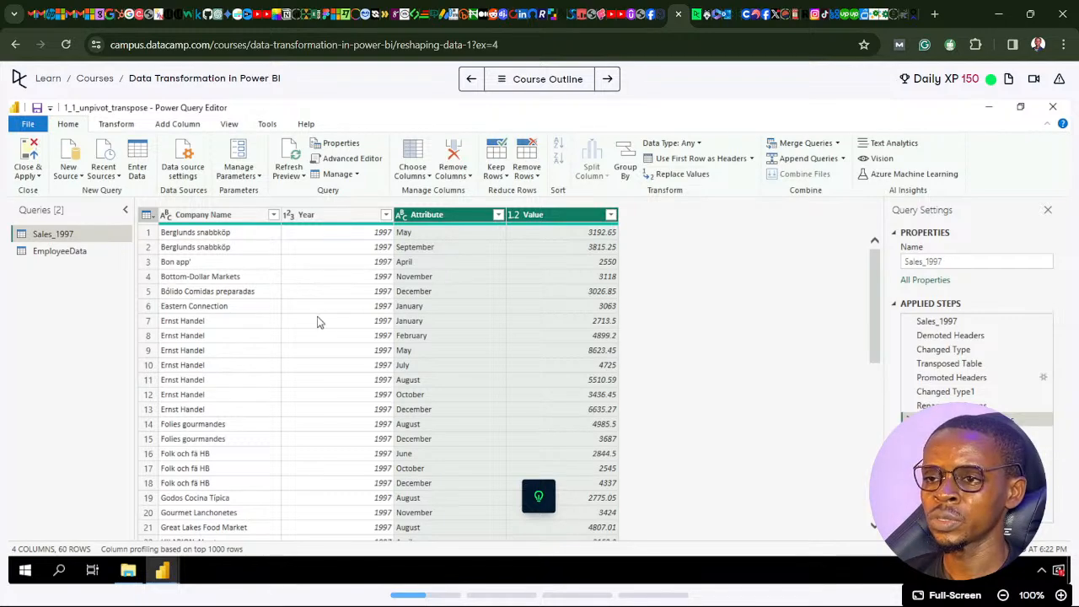
scroll(317, 316, "down", 5)
scroll(344, 402, "down", 6)
scroll(342, 403, "up", 12)
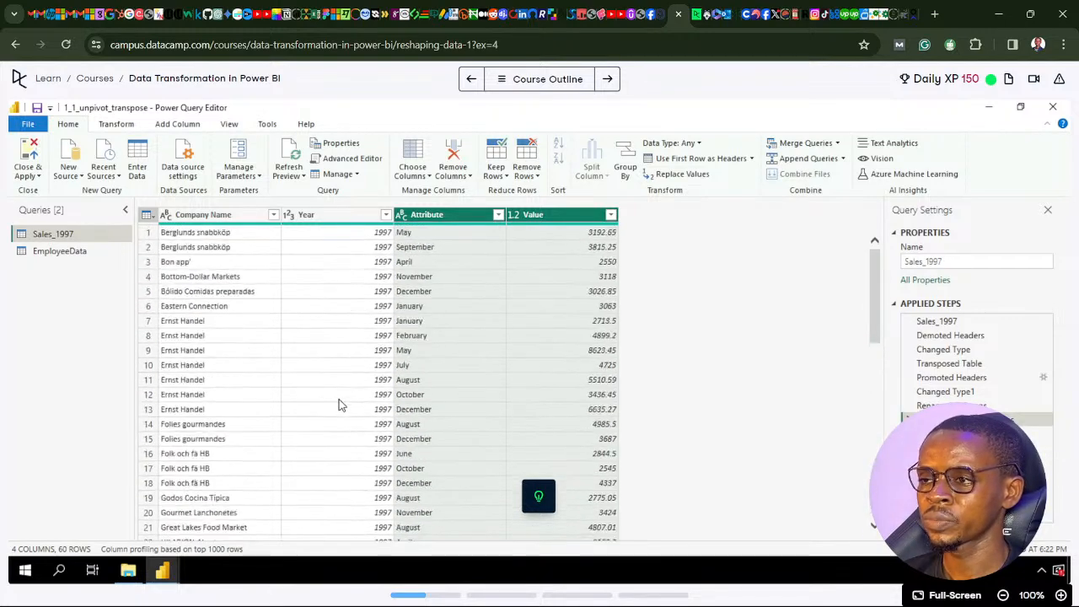
Show the exercise's question 6 and sort the Value column of Sales_1997 in descending order.
left_click(541, 499)
left_click(539, 501)
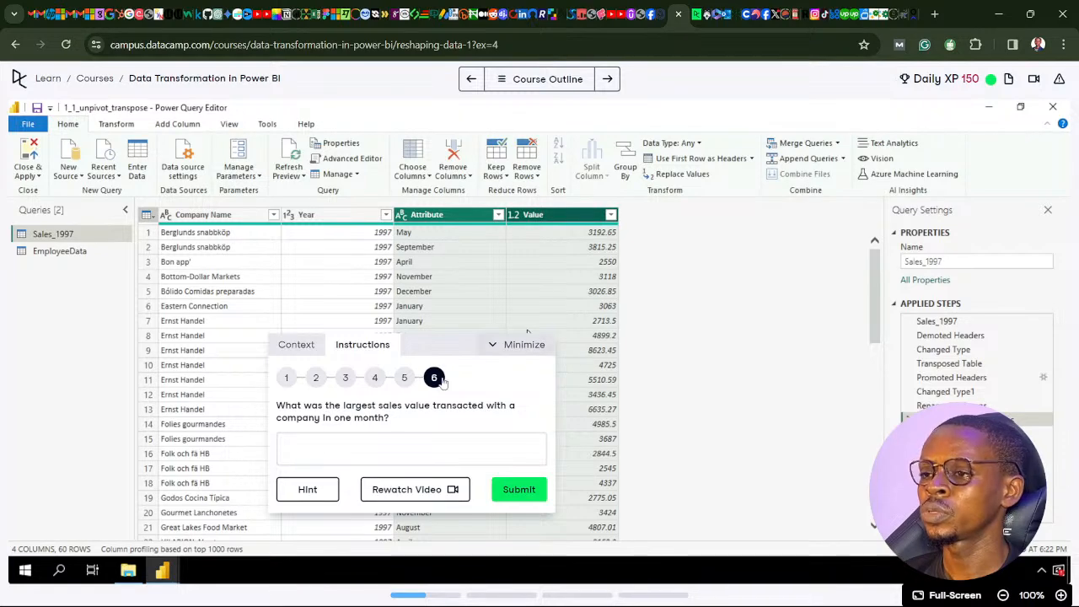
left_click(491, 349)
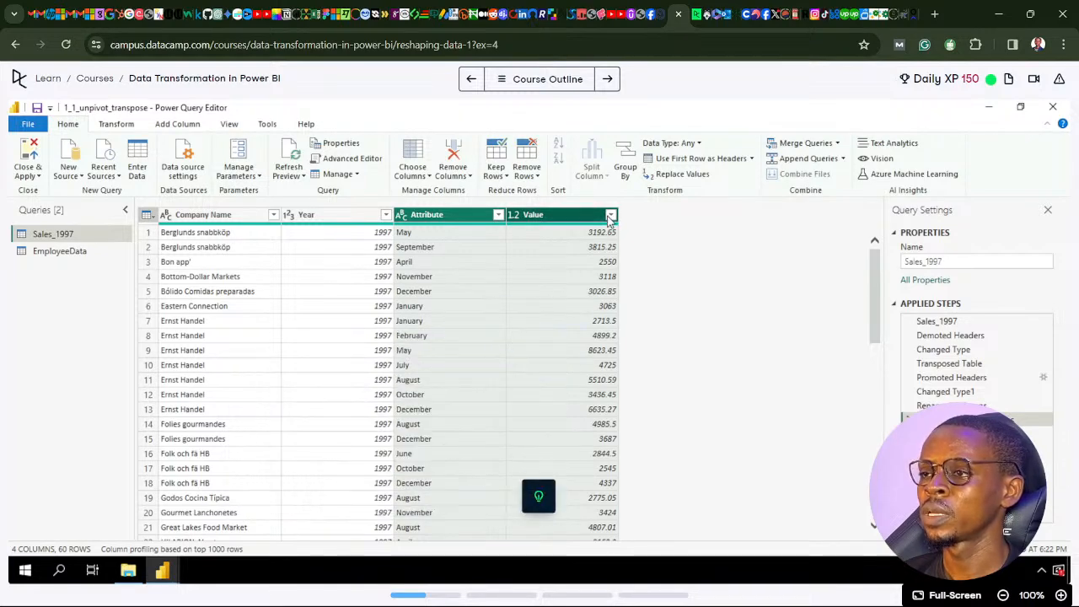
left_click(611, 216)
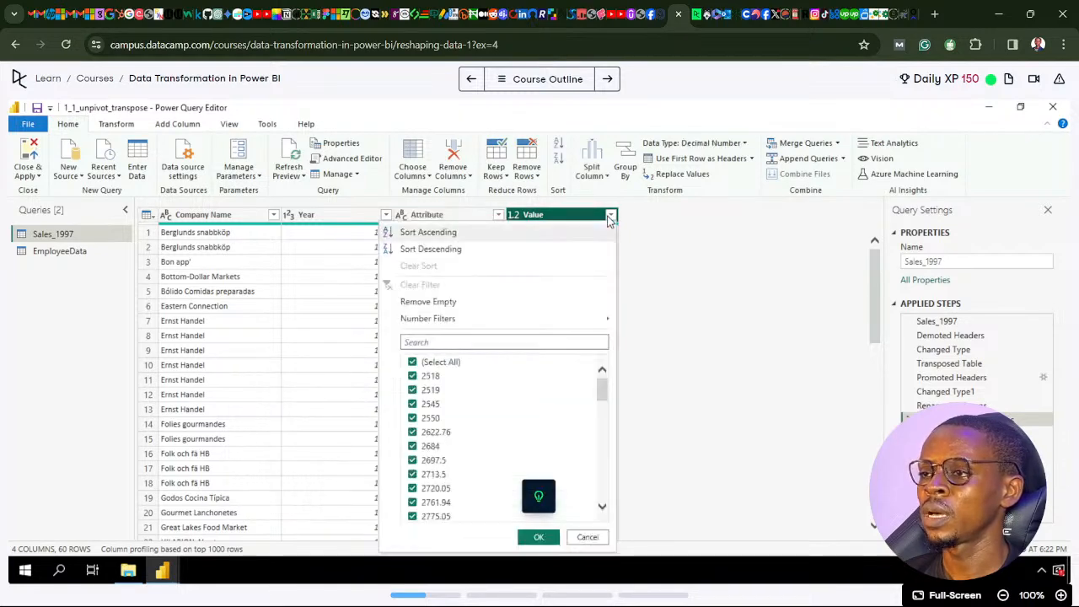
left_click(453, 252)
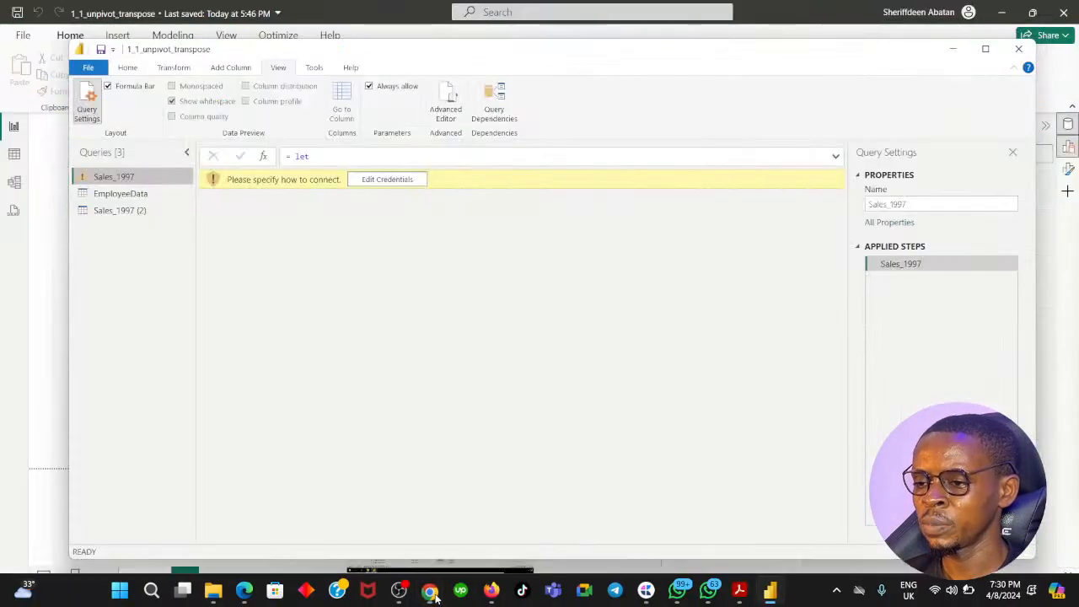
Examine the columns of the Sales_1997 (2) query in the desktop Power Query Editor, then return to the DataCamp lab.
left_click(431, 591)
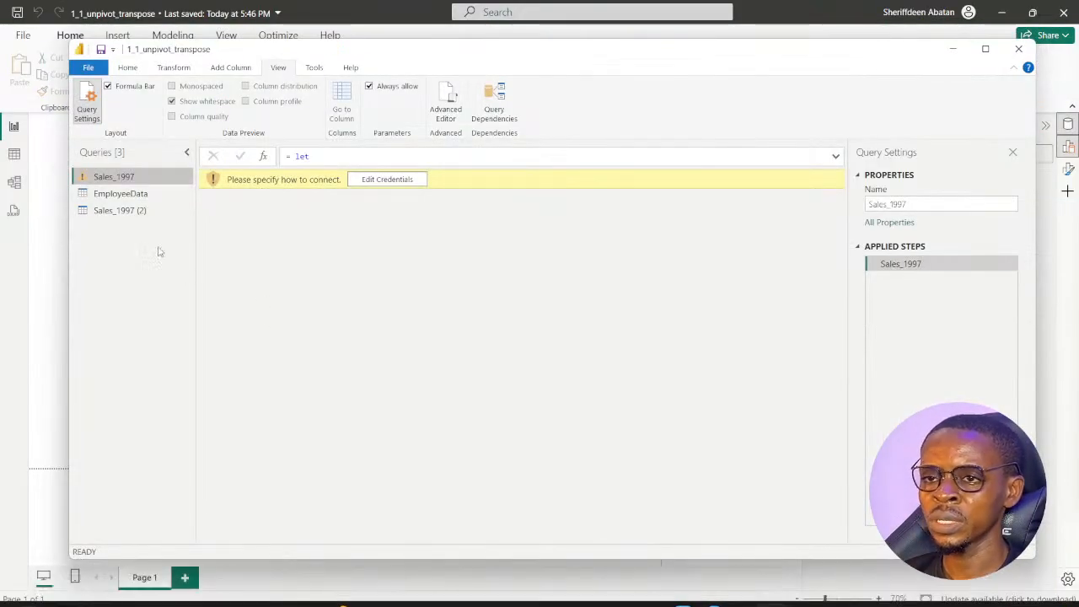
left_click(120, 210)
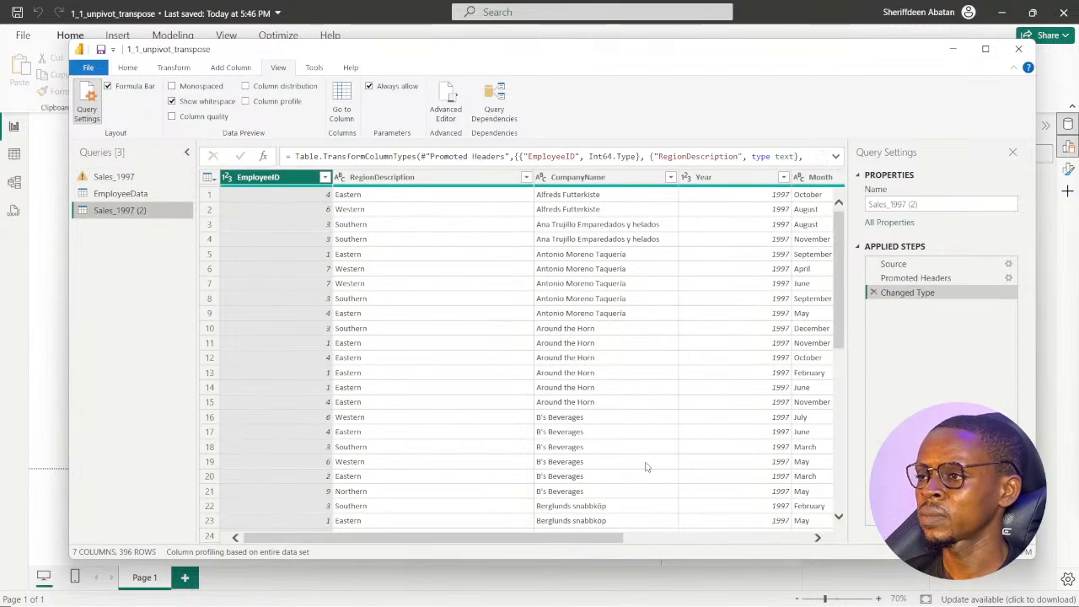
left_click_drag(469, 543, 785, 531)
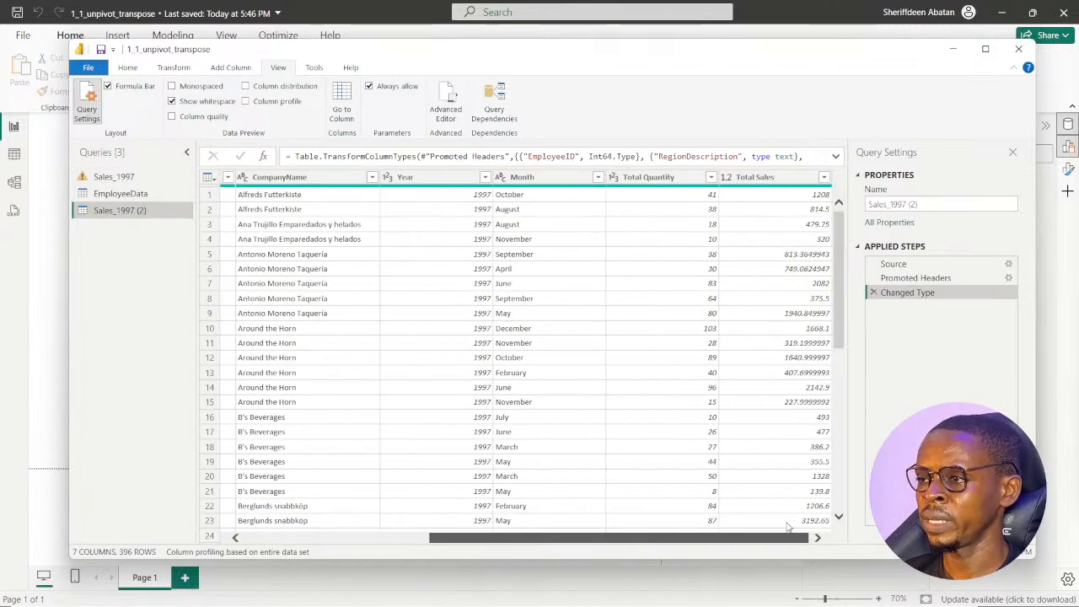
left_click(430, 592)
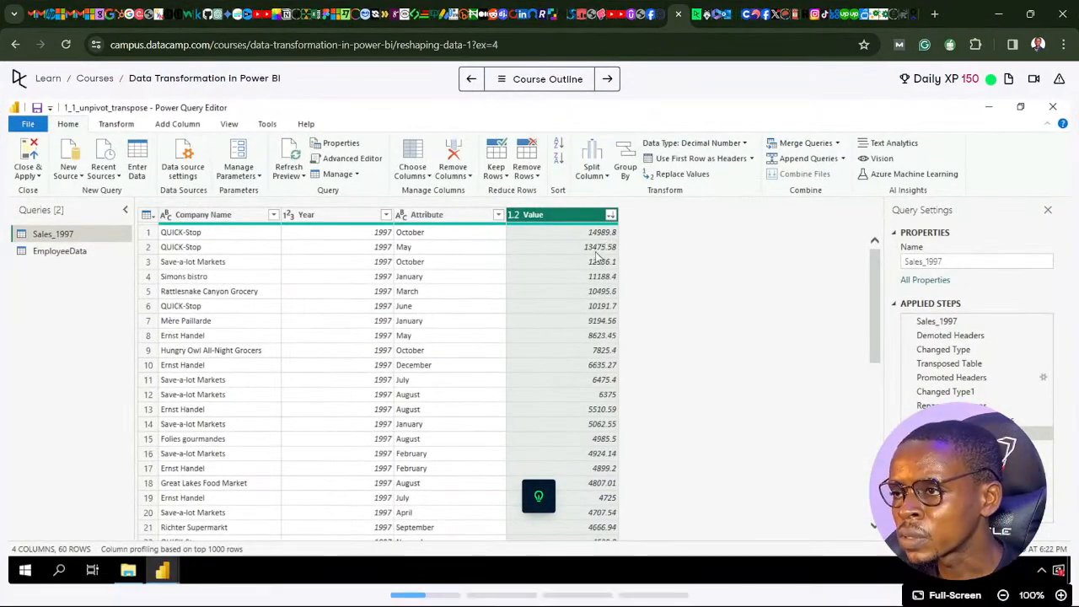
Submit 14989.8 as the largest monthly sales value for question 6, correcting the first entry of 14989.
left_click(544, 497)
left_click(329, 452)
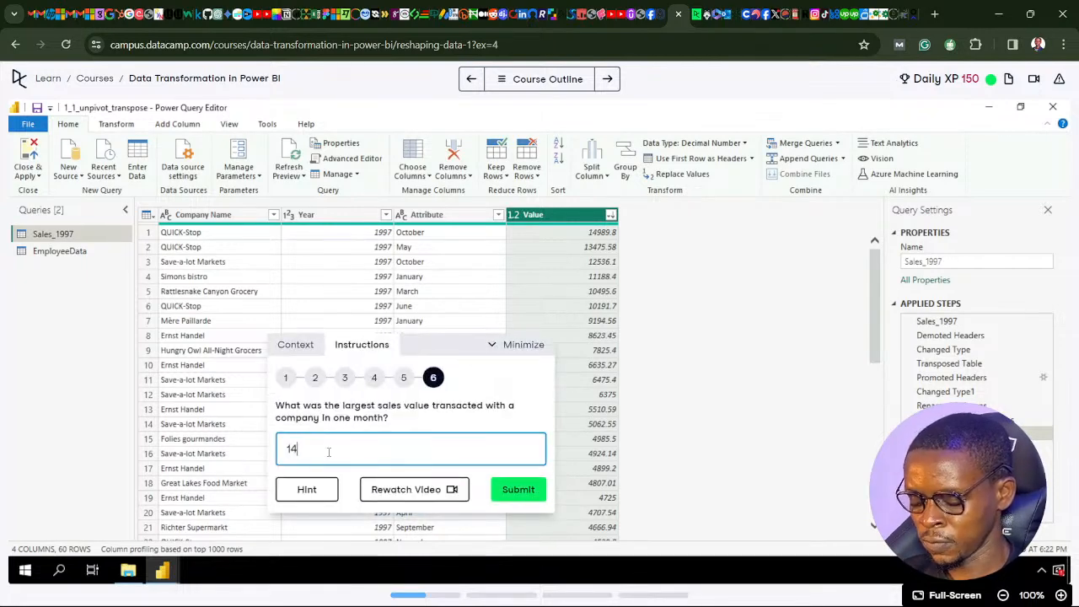
type("14989")
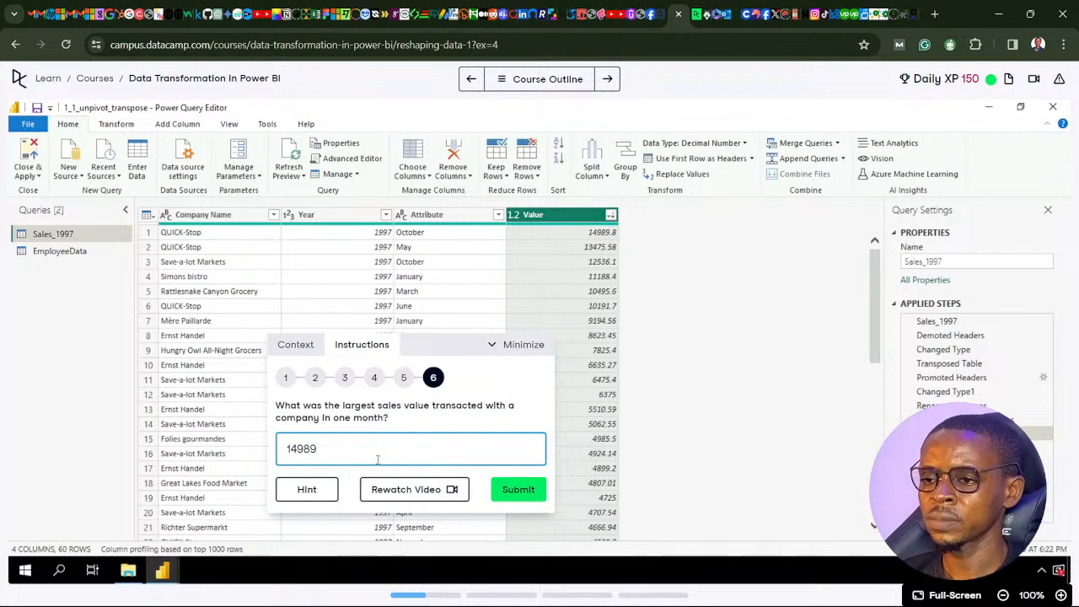
left_click(519, 490)
left_click(337, 496)
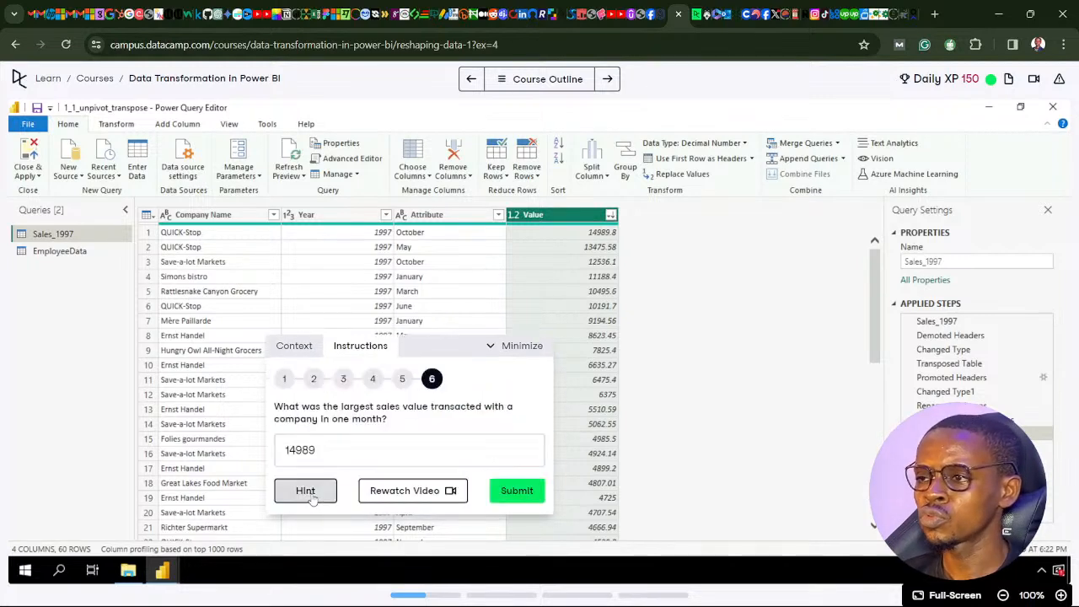
left_click(333, 455)
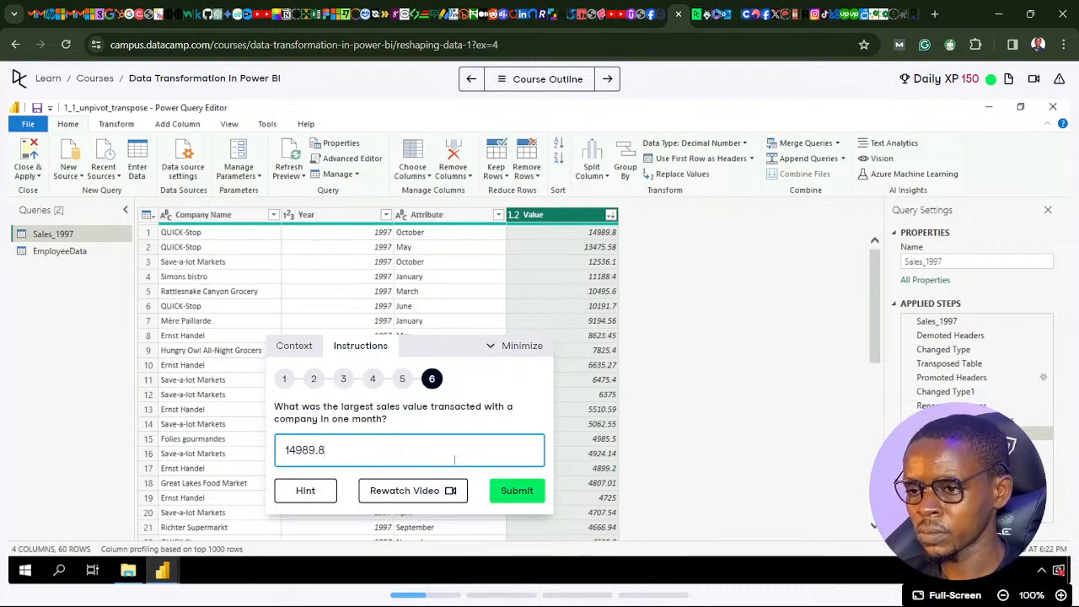
left_click(515, 491)
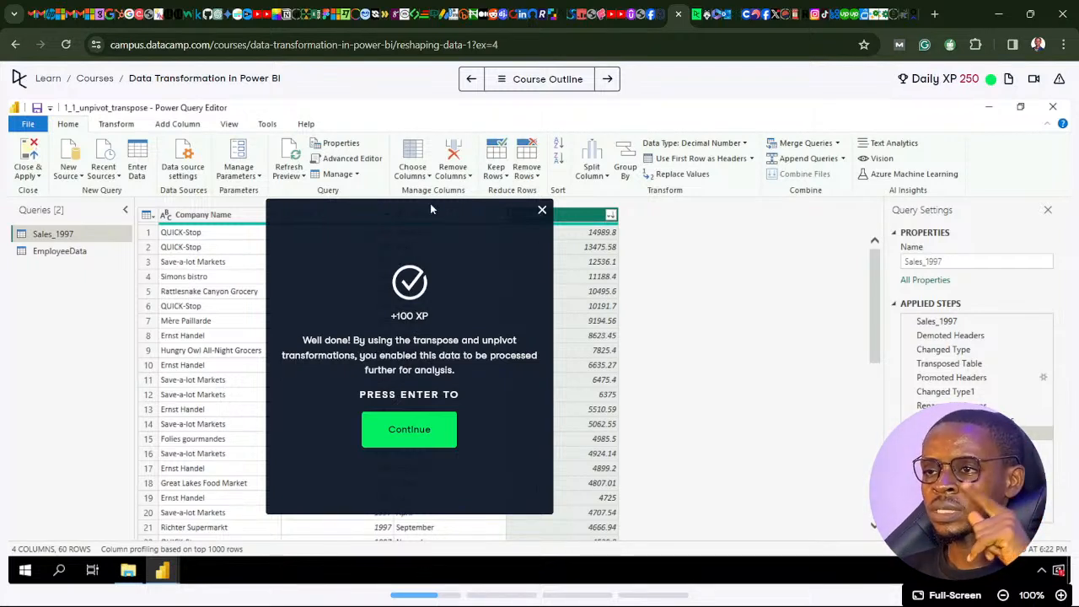
Compare the desktop Sales_1997 (2) table with the lab's original Sales_1997 applied step.
left_click_drag(430, 205, 360, 211)
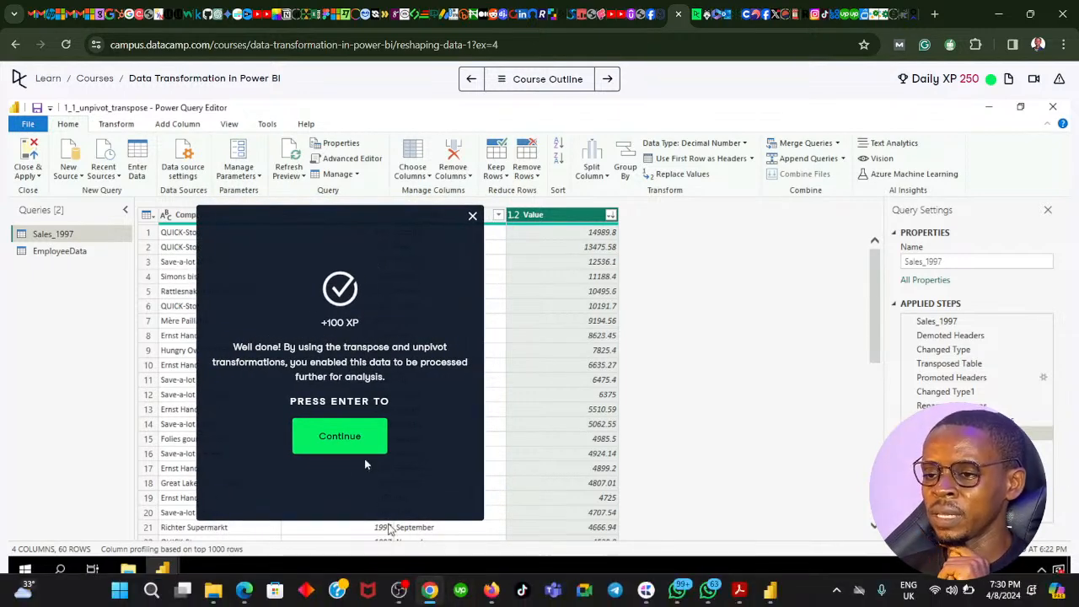
left_click(428, 593)
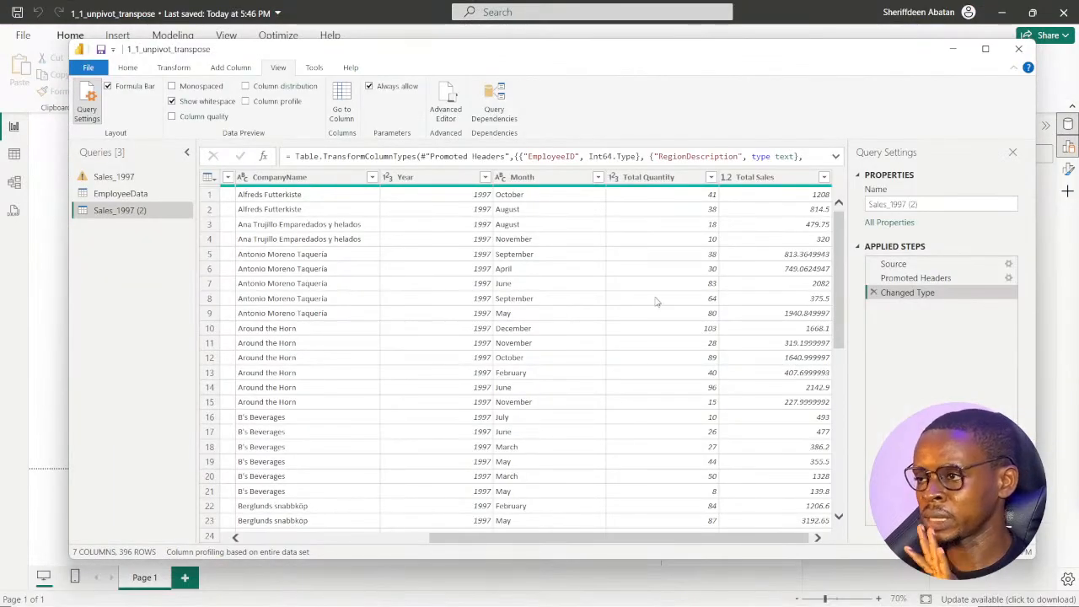
left_click_drag(519, 540, 274, 523)
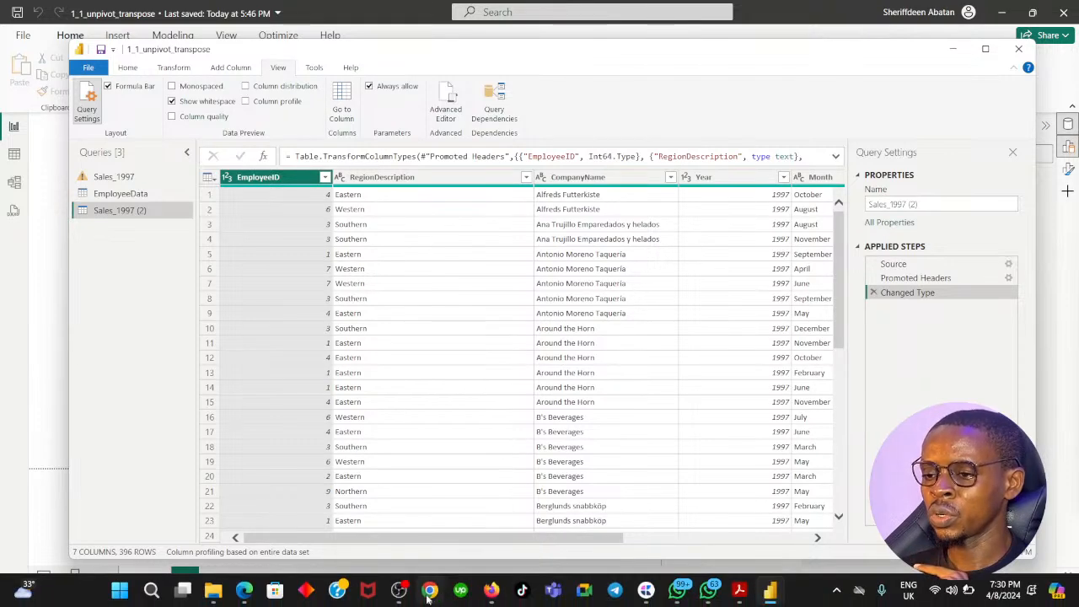
left_click(430, 600)
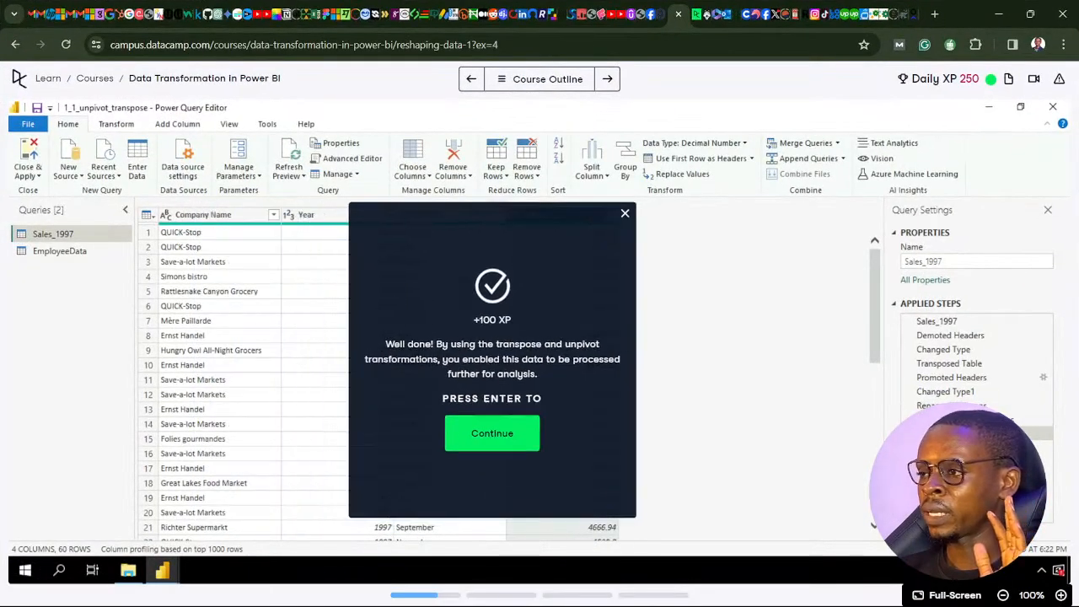
left_click(952, 322)
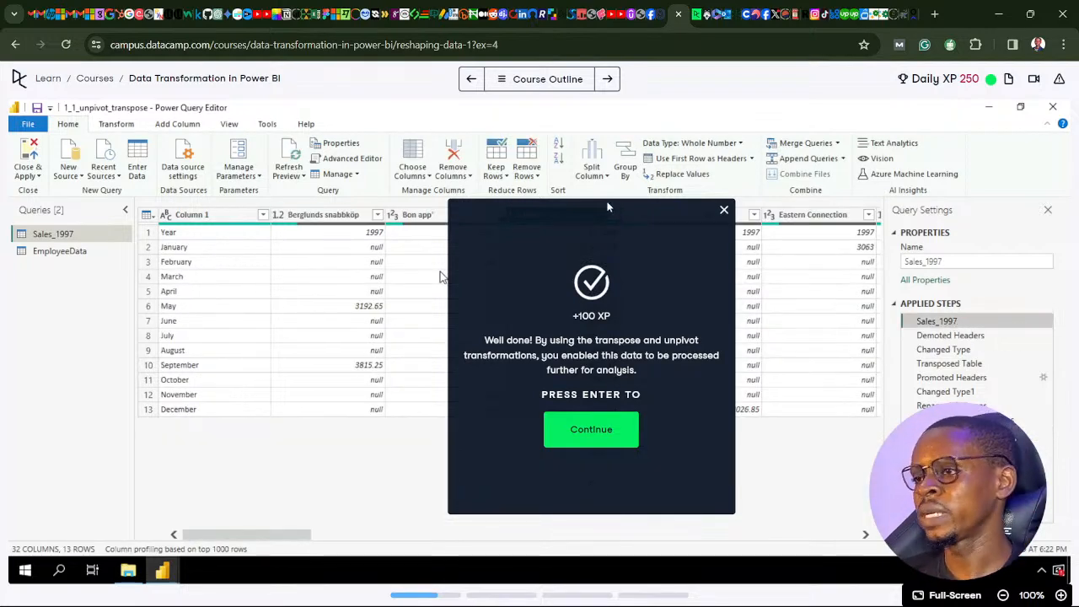
Continue to the Pivoting exercise, advance to instruction 1, select the EmployeeData query, and check the course outline.
left_click(592, 432)
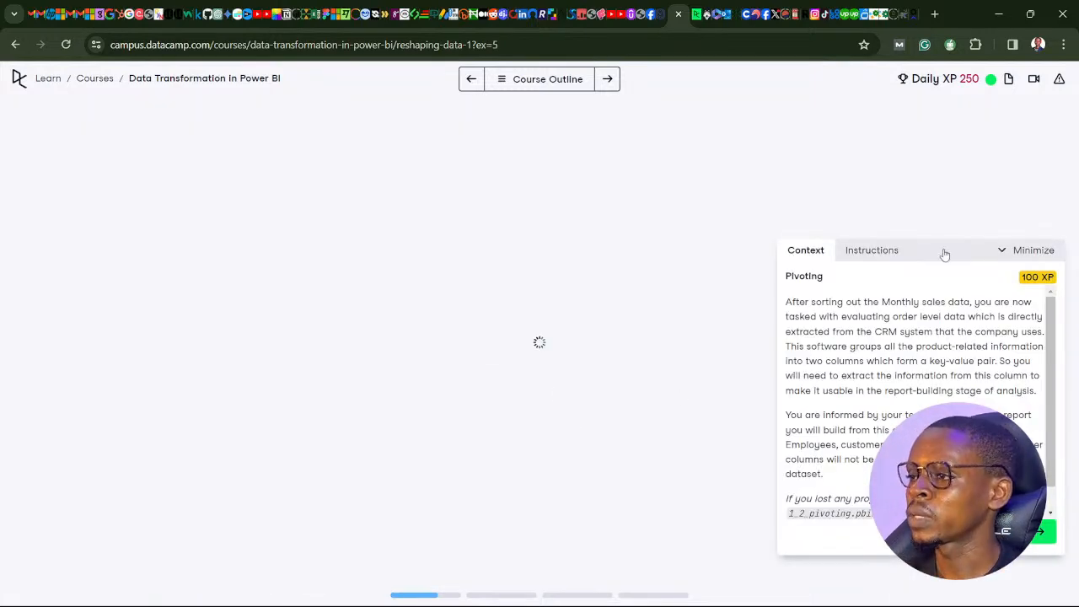
left_click_drag(944, 251, 448, 236)
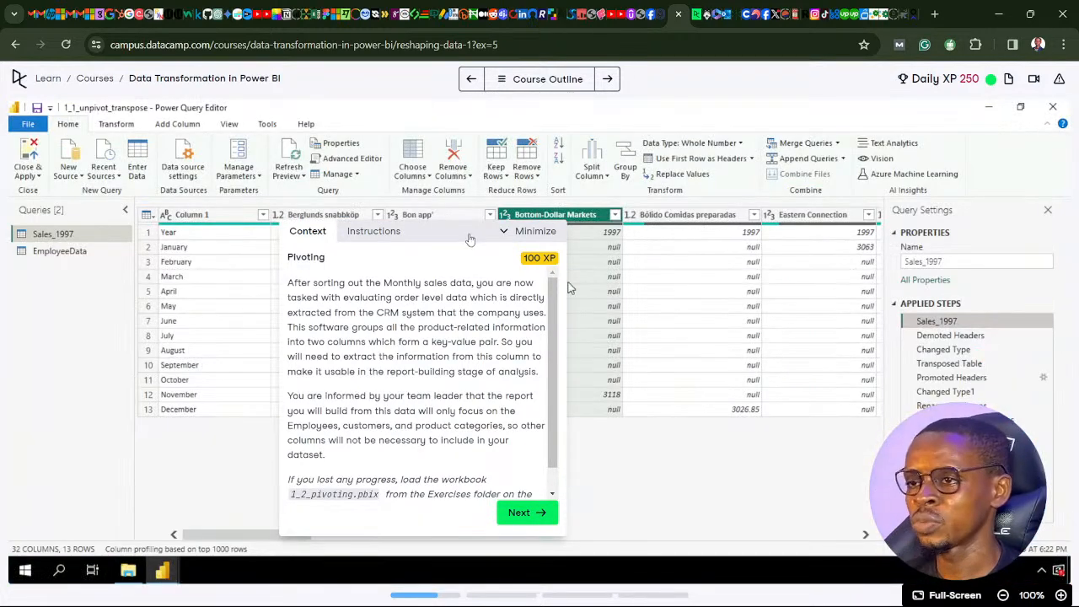
left_click(507, 503)
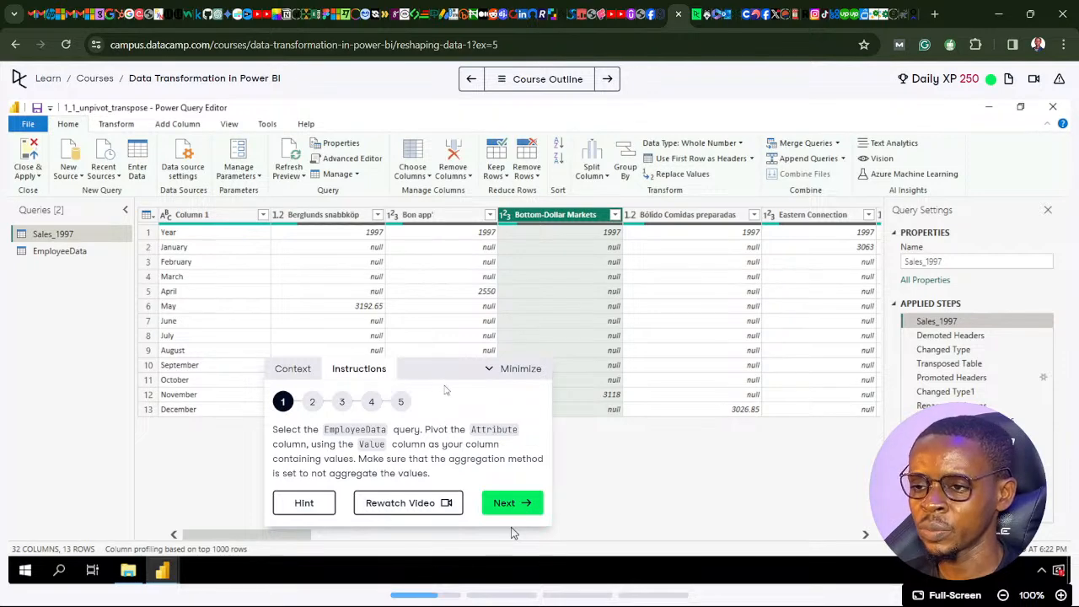
left_click(55, 251)
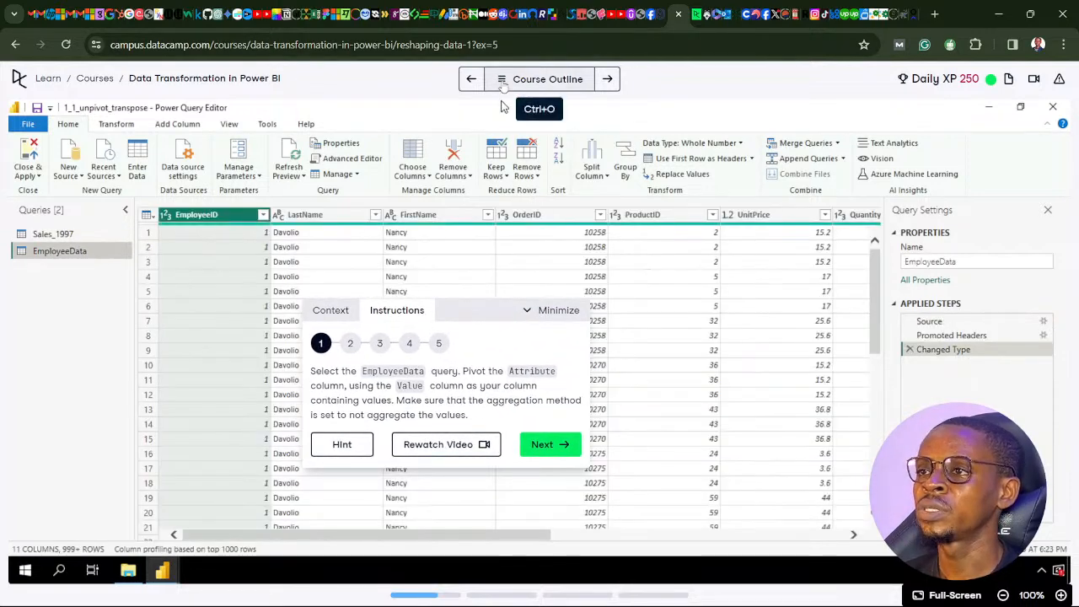
left_click(505, 84)
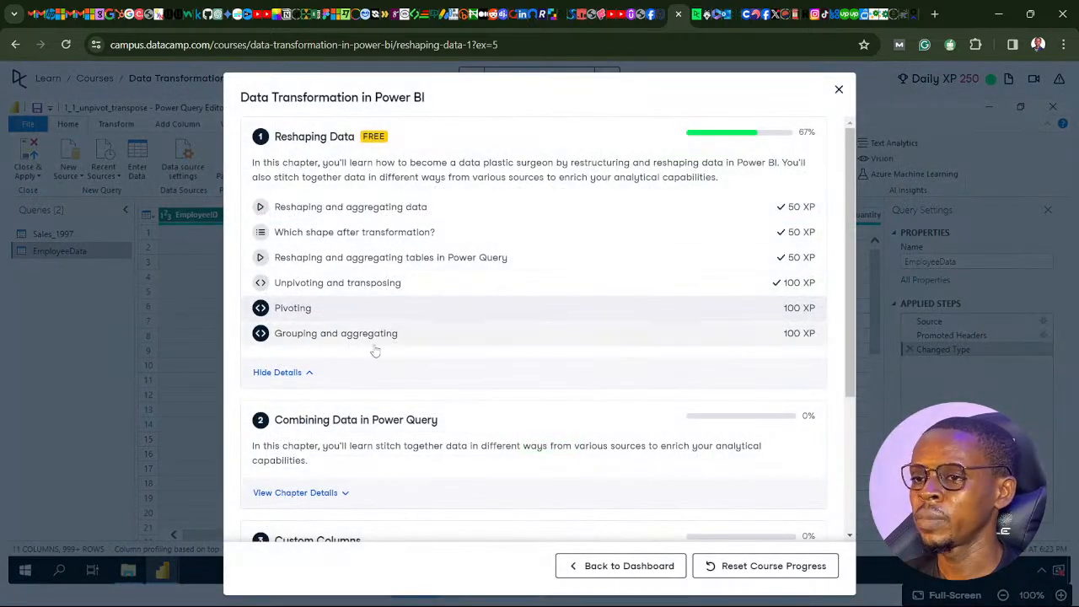
left_click(839, 89)
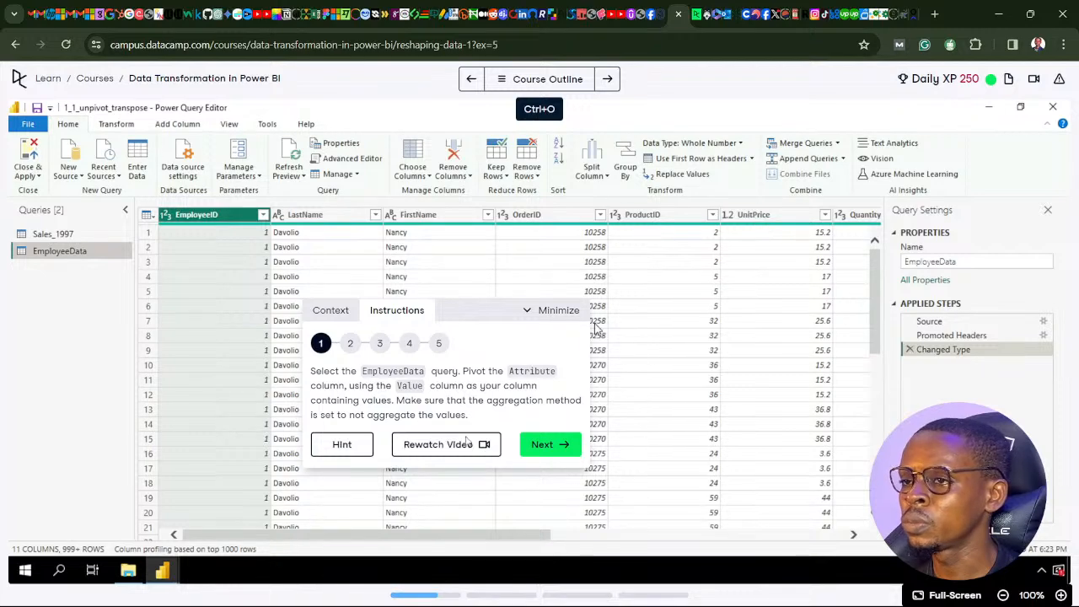
Pivot the Attribute column of EmployeeData with Value as the values column, leaving the advanced options at their defaults.
left_click_drag(299, 536, 833, 522)
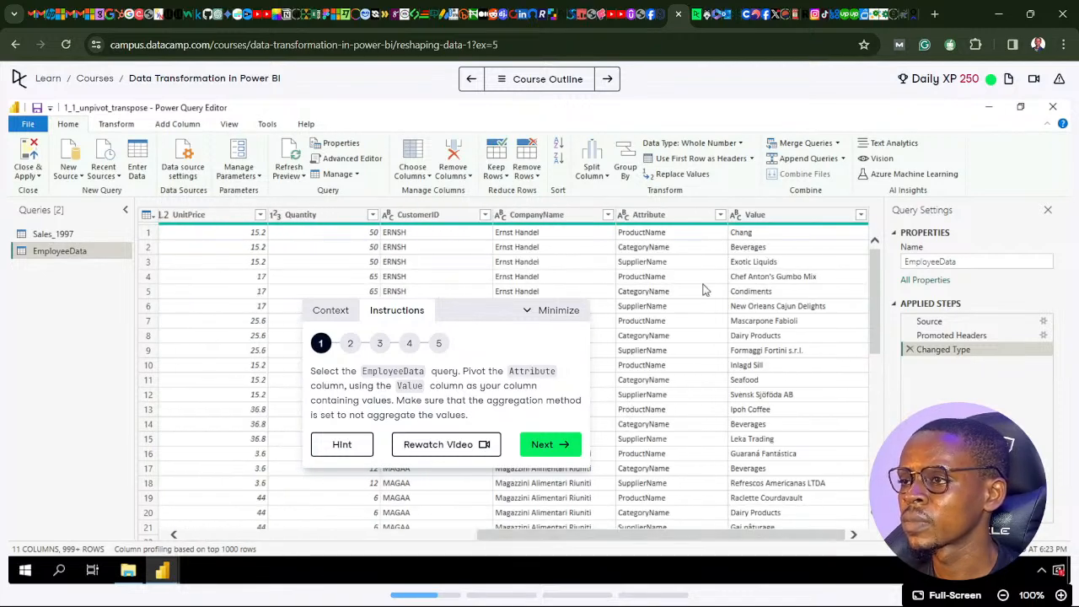
left_click(668, 218)
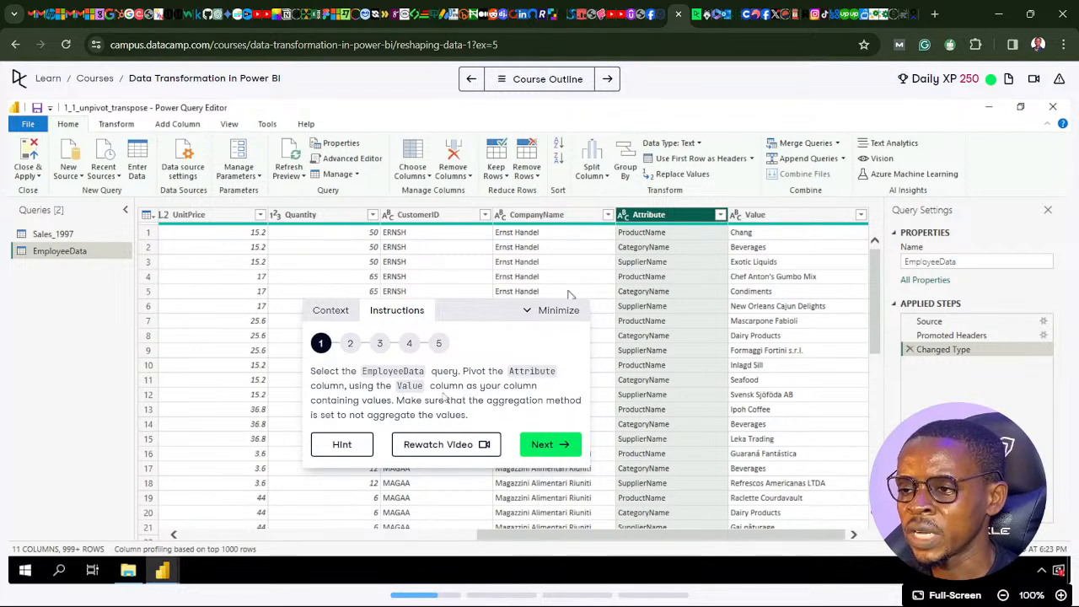
mouse_move(959, 597)
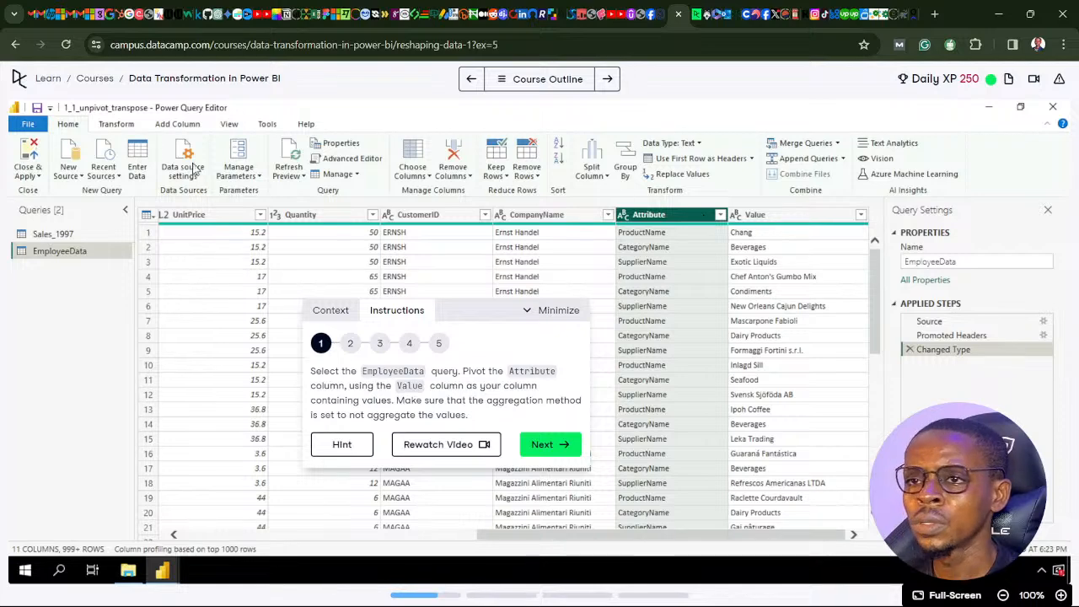
left_click(123, 128)
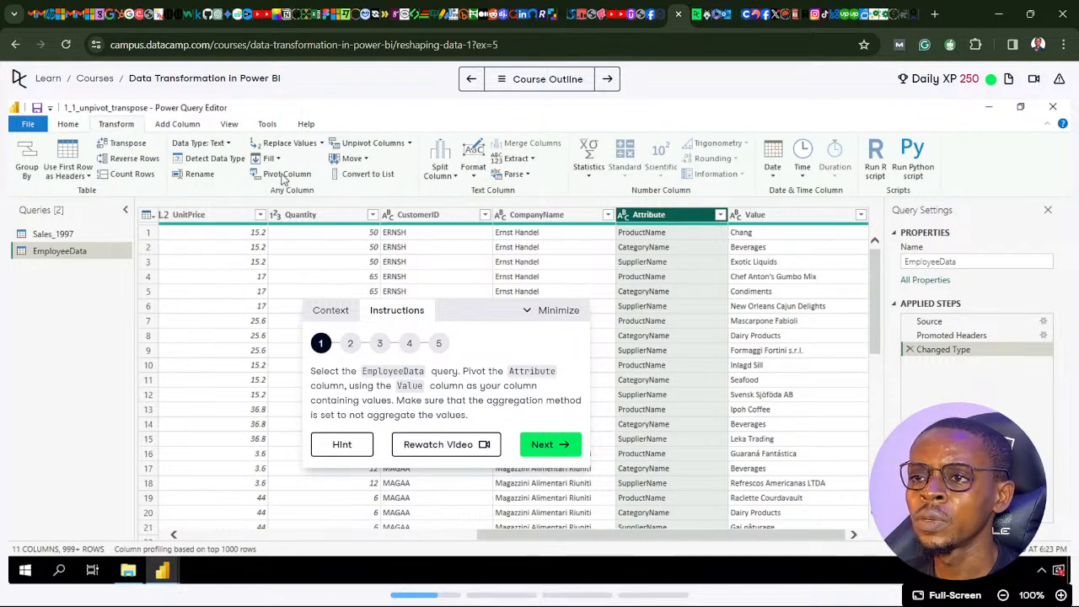
left_click(284, 175)
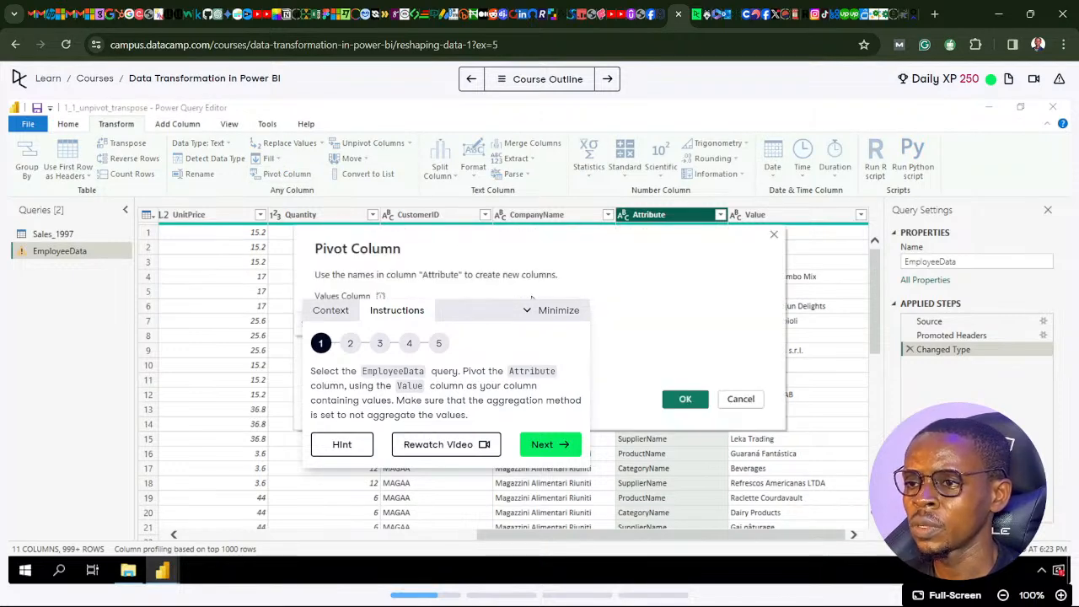
left_click_drag(487, 317, 184, 169)
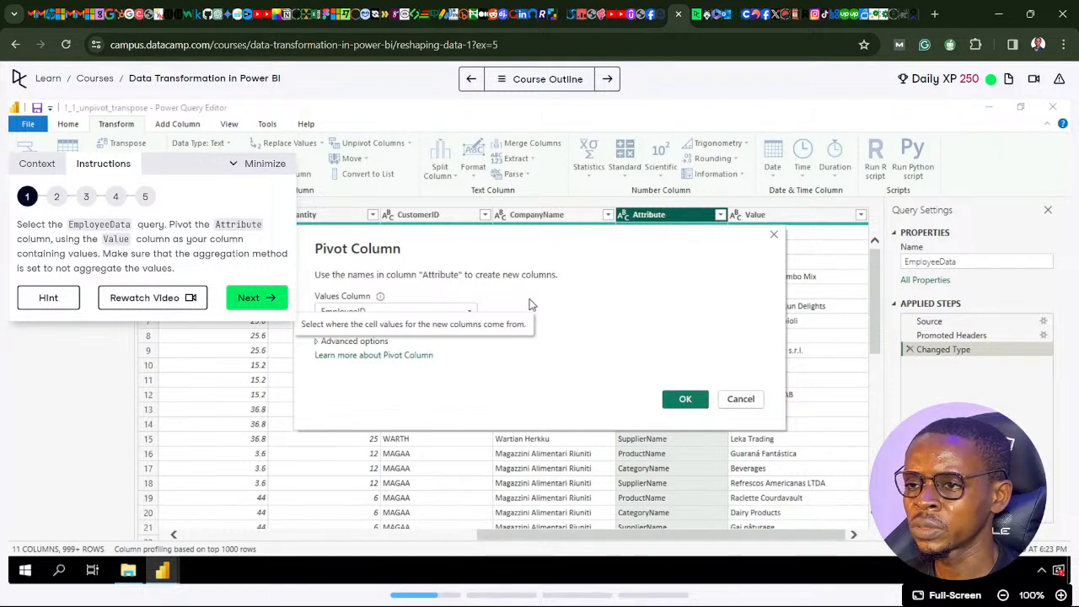
left_click(467, 318)
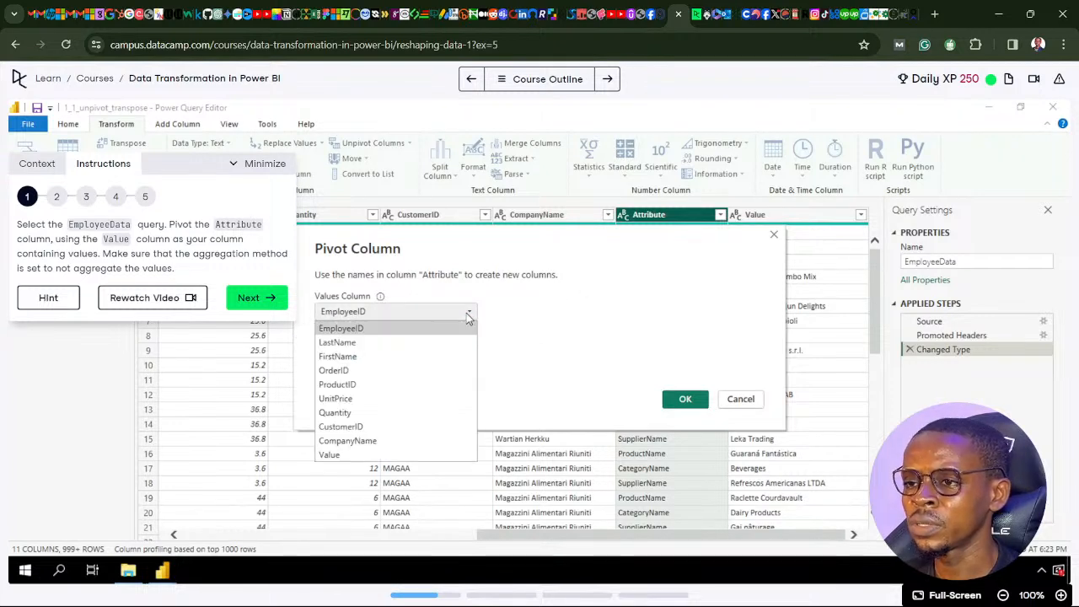
left_click(333, 455)
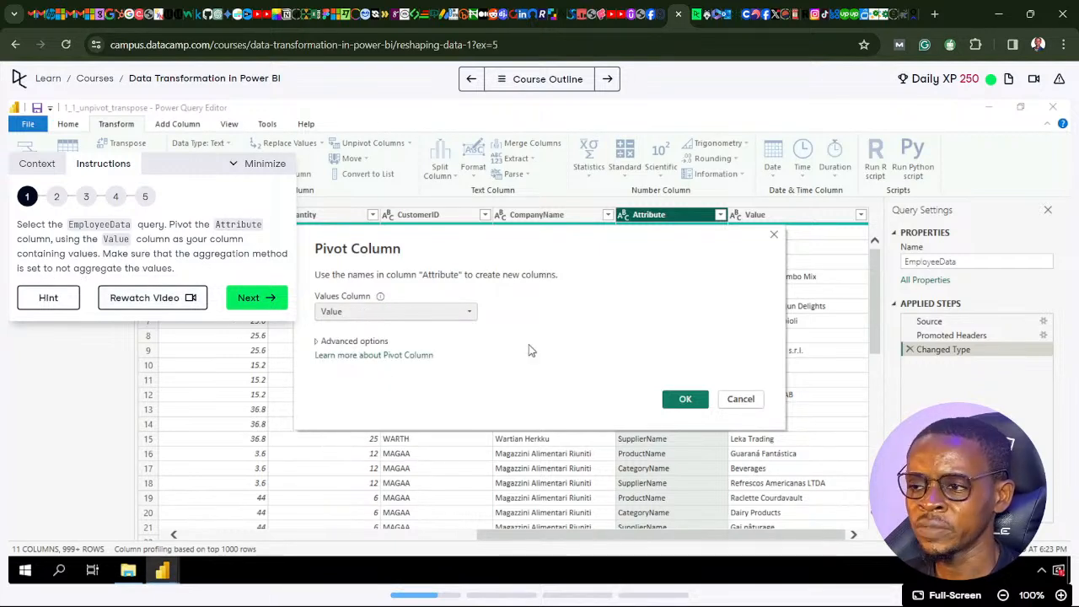
left_click(680, 404)
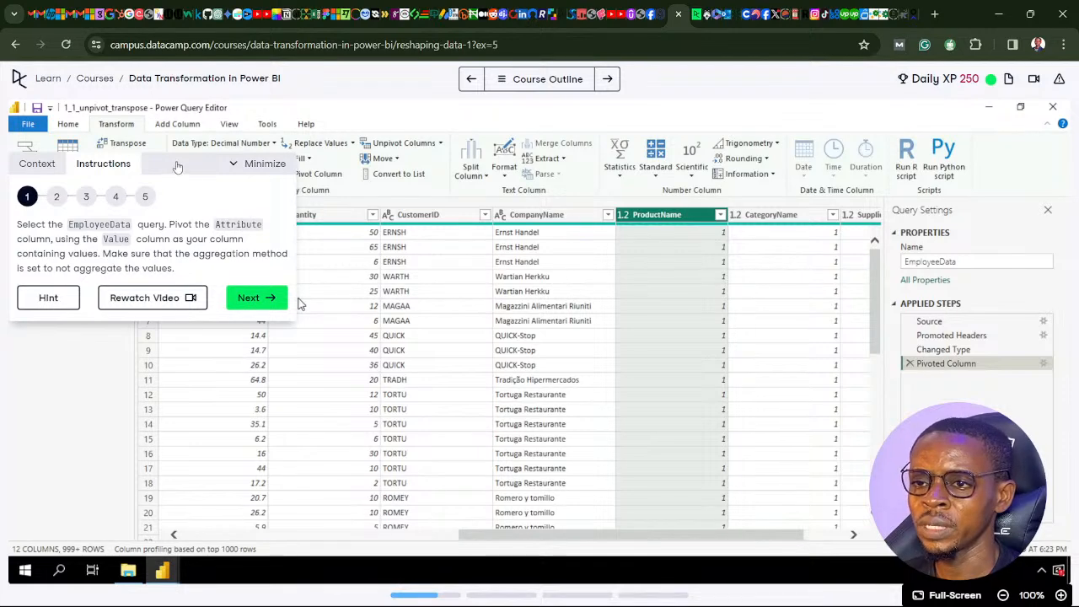
Review the pivoted EmployeeData columns, then advance the exercise to instruction 2.
left_click_drag(176, 166, 458, 292)
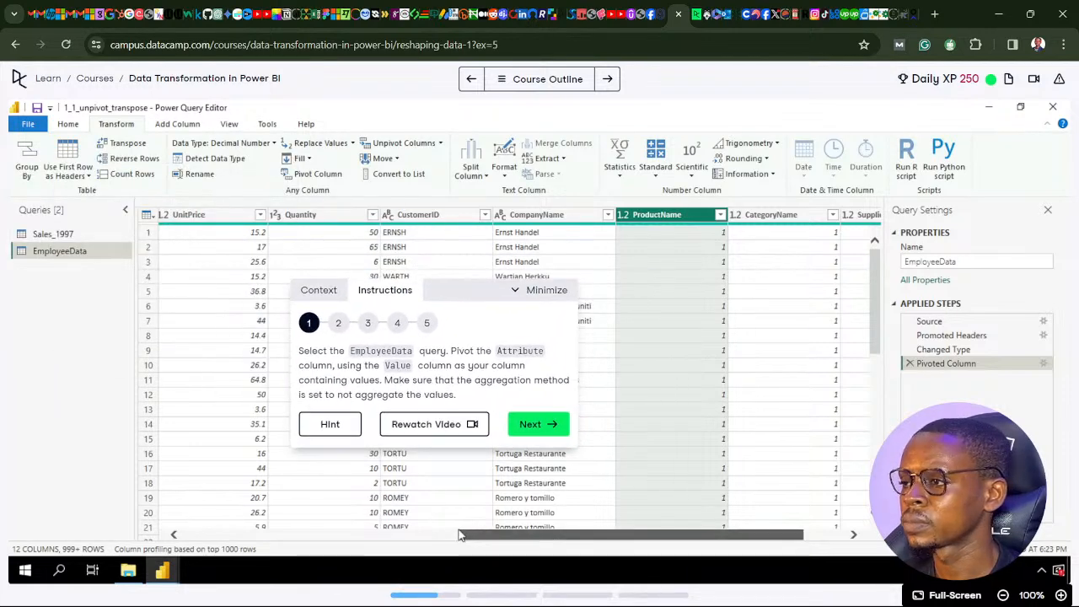
scroll(558, 540, "left", 5)
left_click_drag(646, 544, 116, 495)
scroll(531, 538, "right", 5)
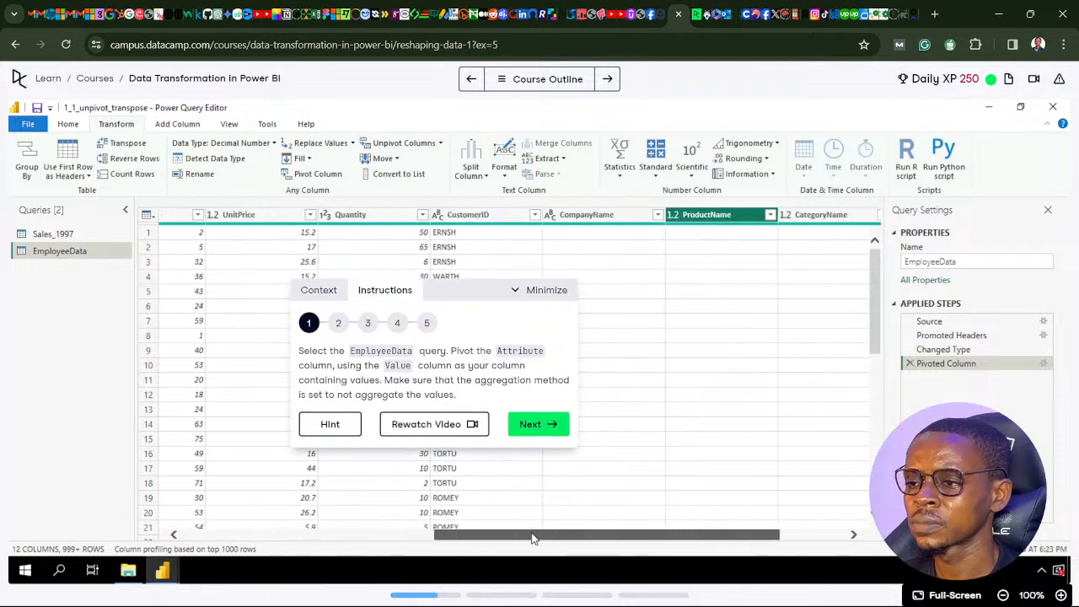
left_click(529, 427)
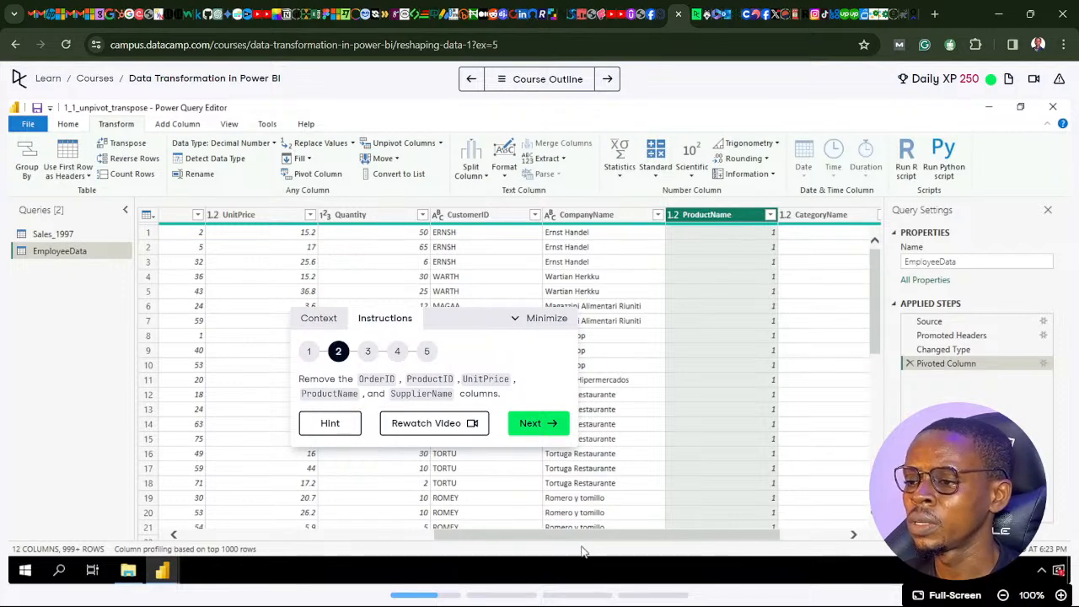
left_click_drag(533, 541, 124, 521)
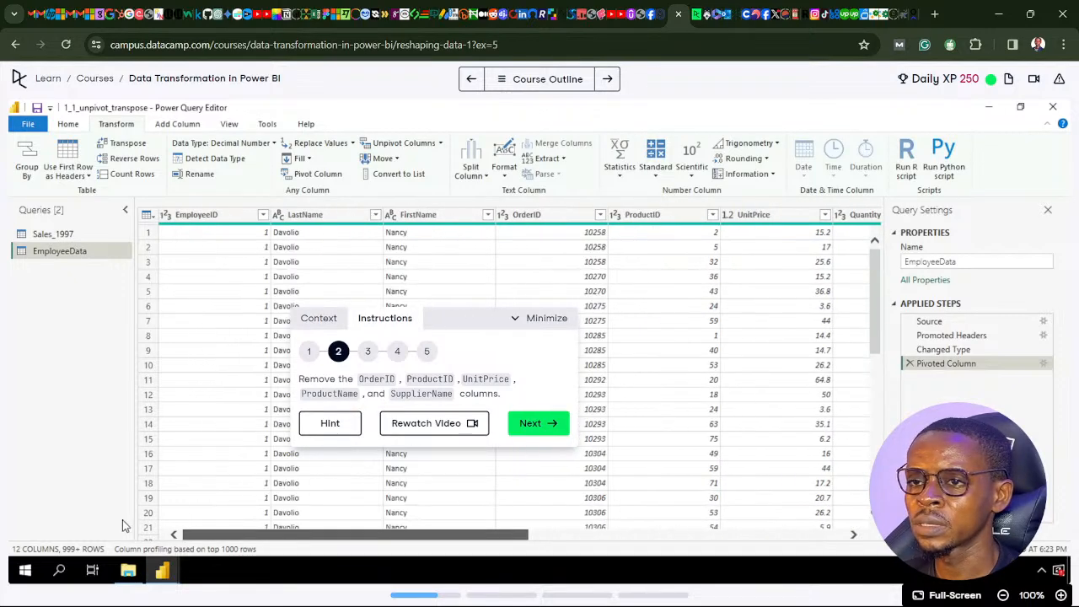
left_click(546, 216)
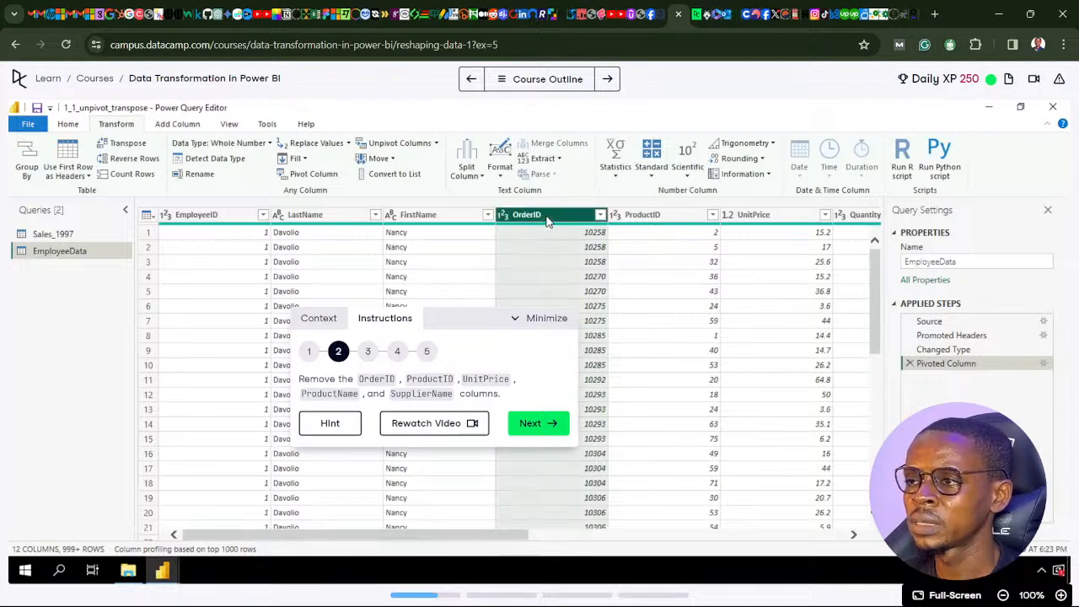
left_click(644, 221, "ctrl")
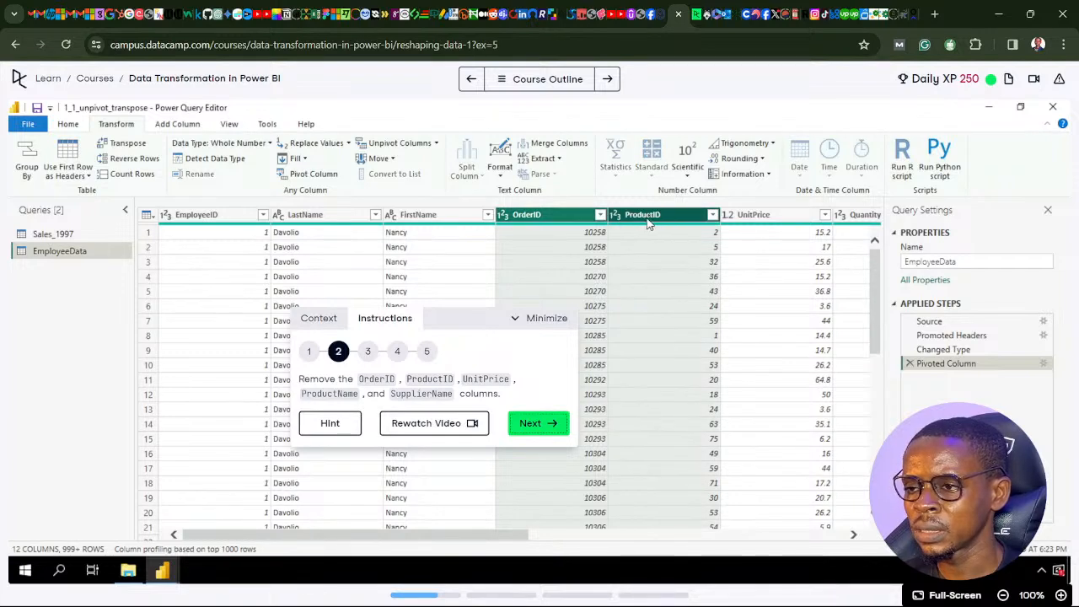
left_click(758, 221, "ctrl")
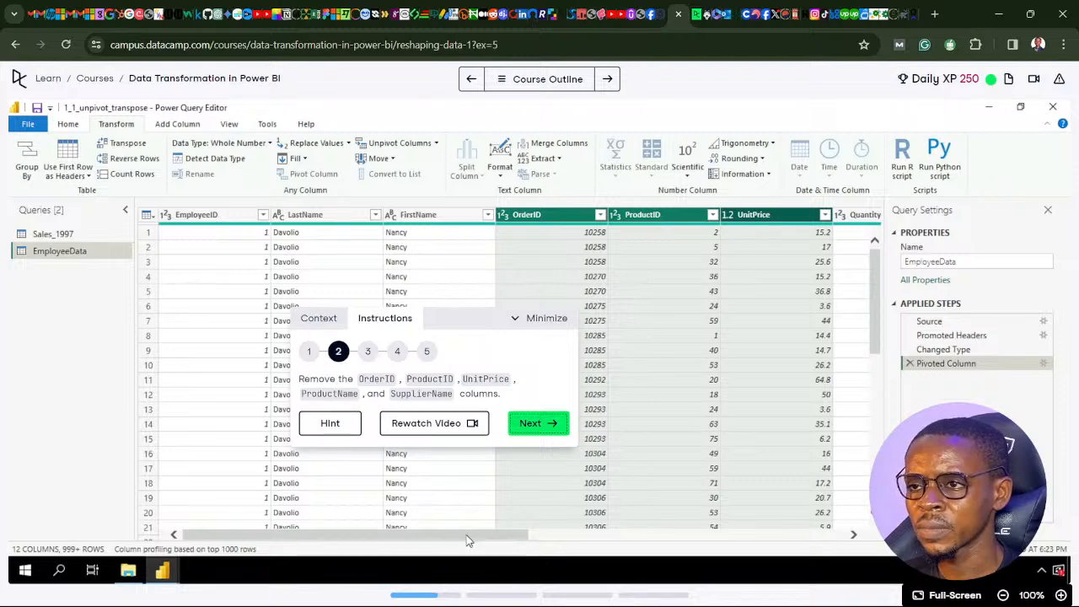
left_click_drag(464, 537, 772, 544)
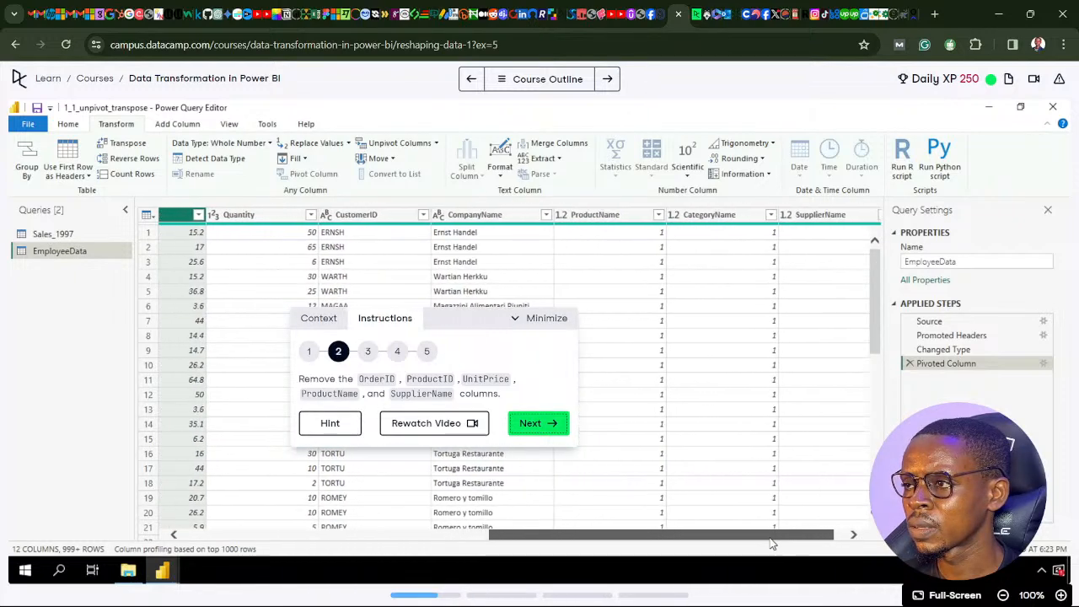
left_click(588, 217, "shift")
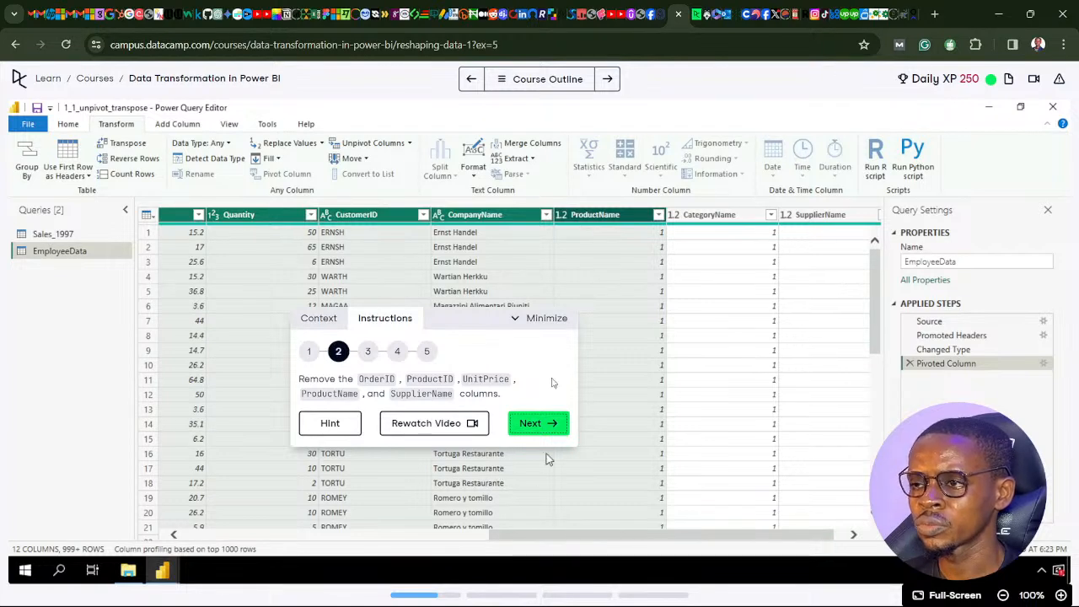
Remove the ProductName, SupplierName, OrderID, ProductID and UnitPrice columns from EmployeeData together.
left_click(590, 217)
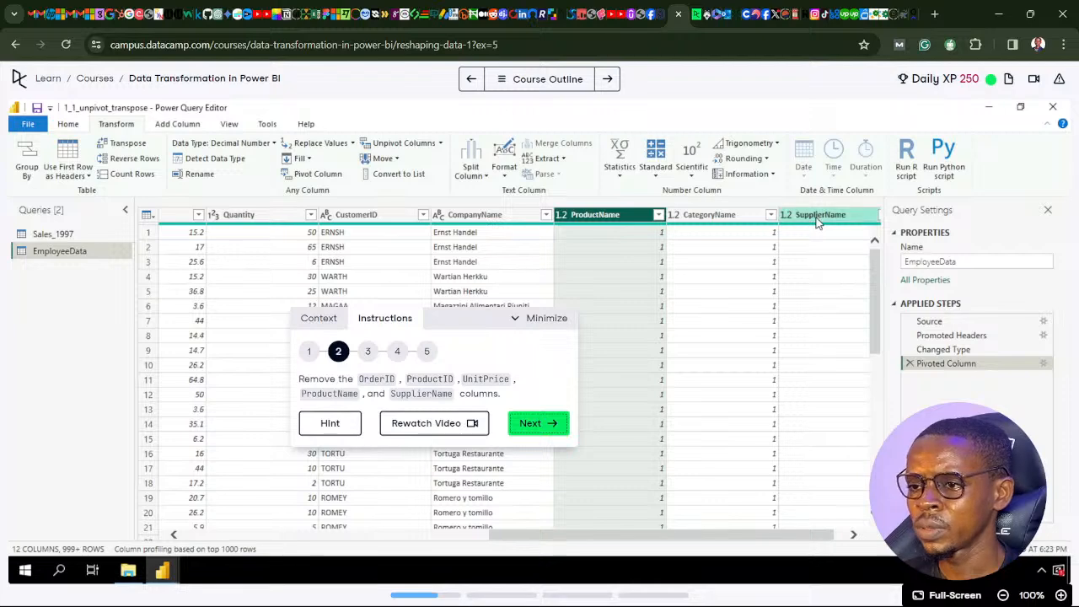
left_click(817, 217, "ctrl")
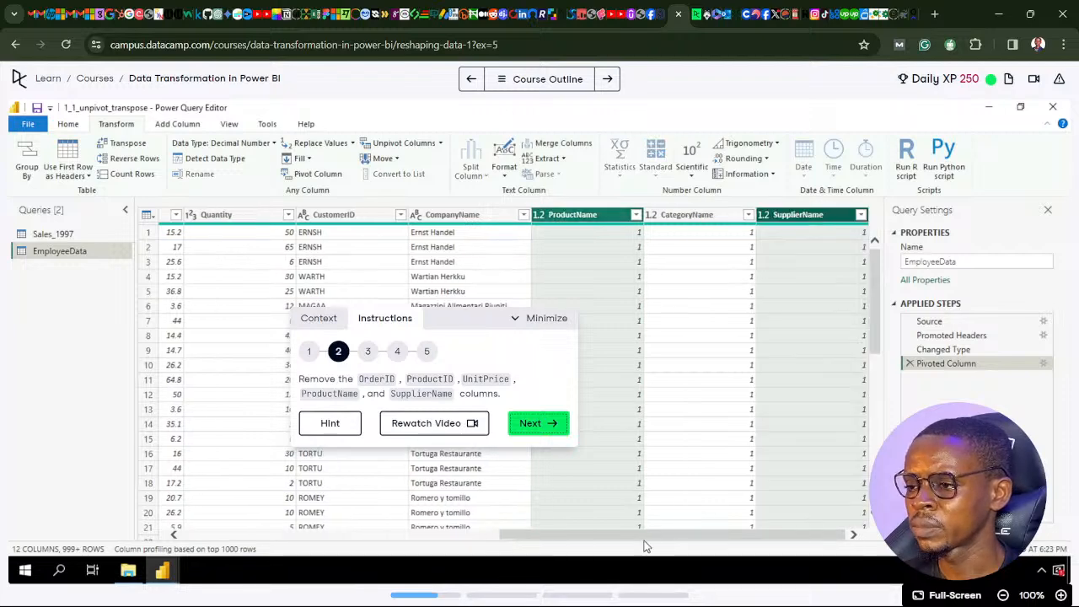
left_click_drag(624, 537, 359, 513)
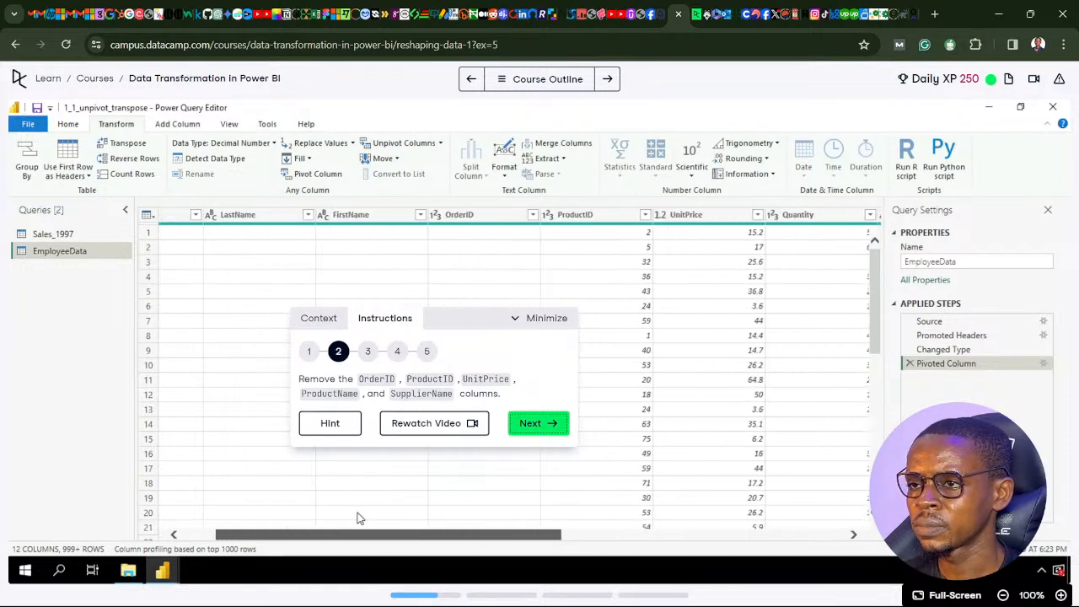
left_click(475, 218)
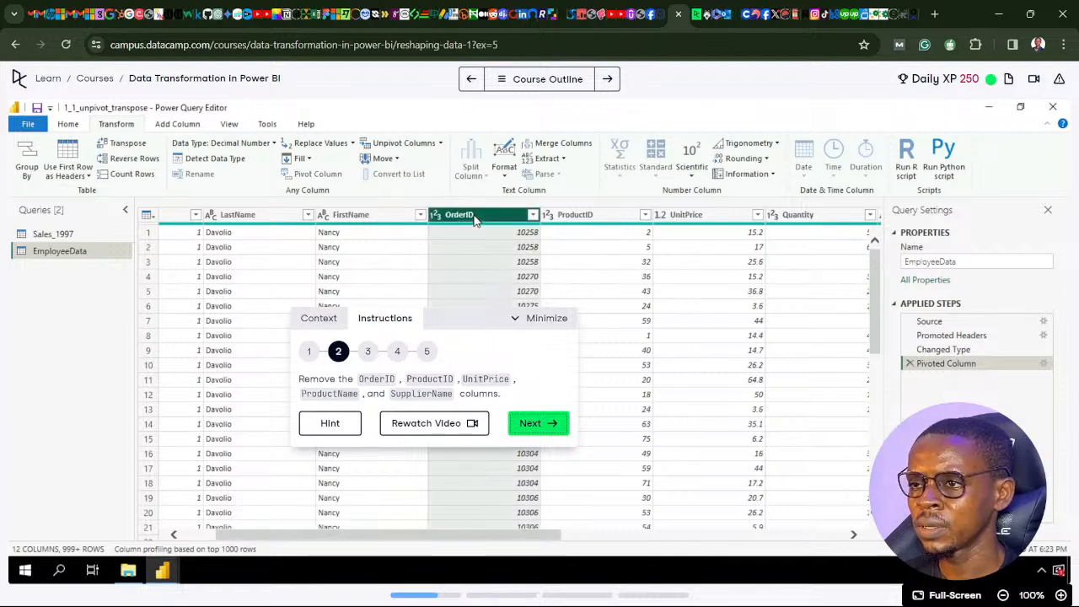
left_click(577, 217, "ctrl")
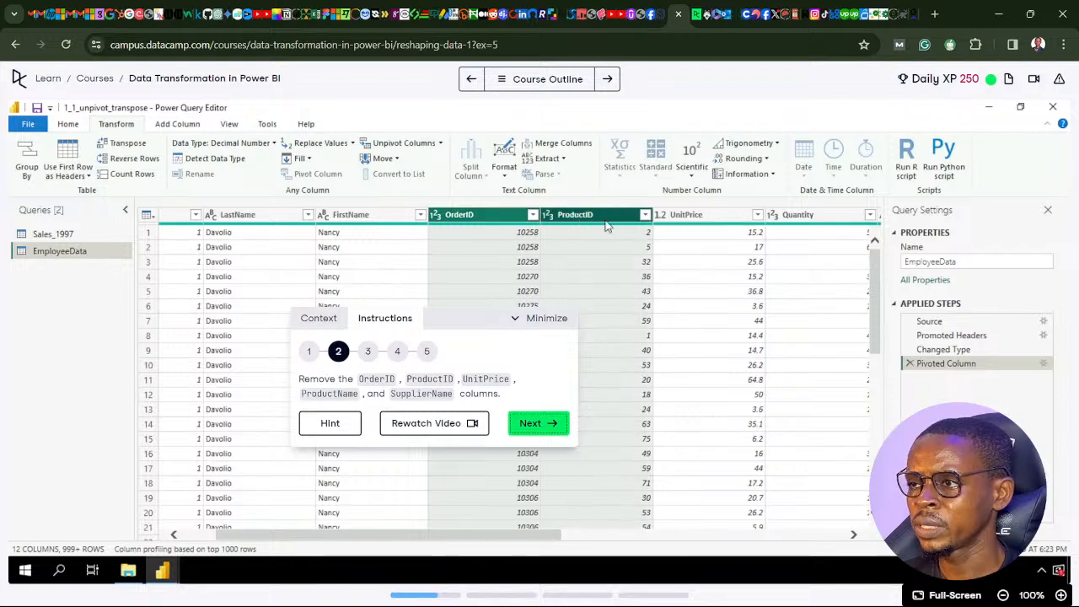
left_click(671, 218, "ctrl")
left_click(665, 219)
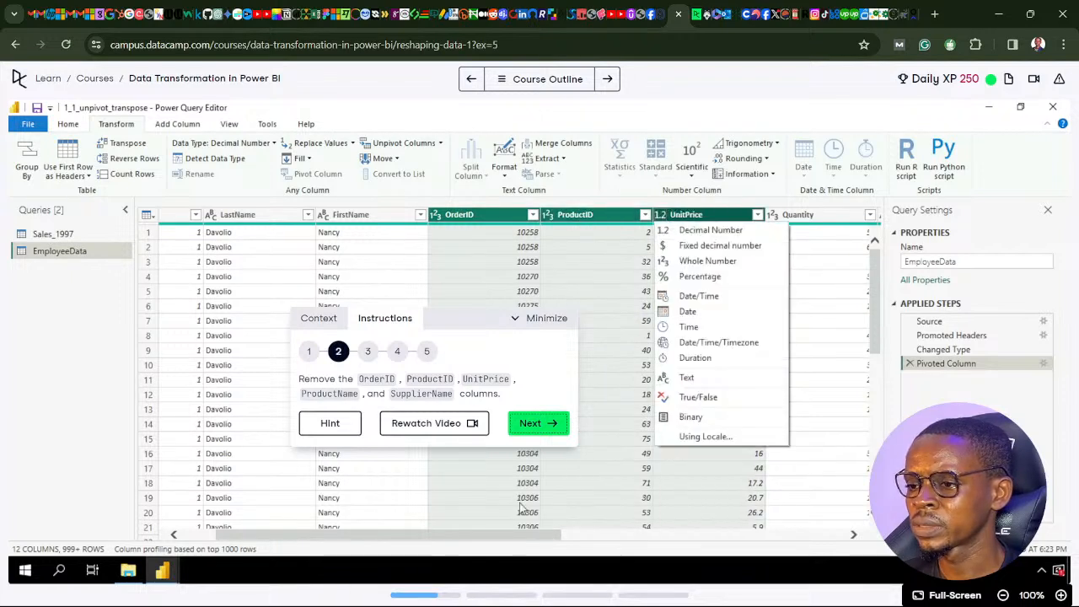
left_click(731, 217)
left_click(730, 218, "ctrl")
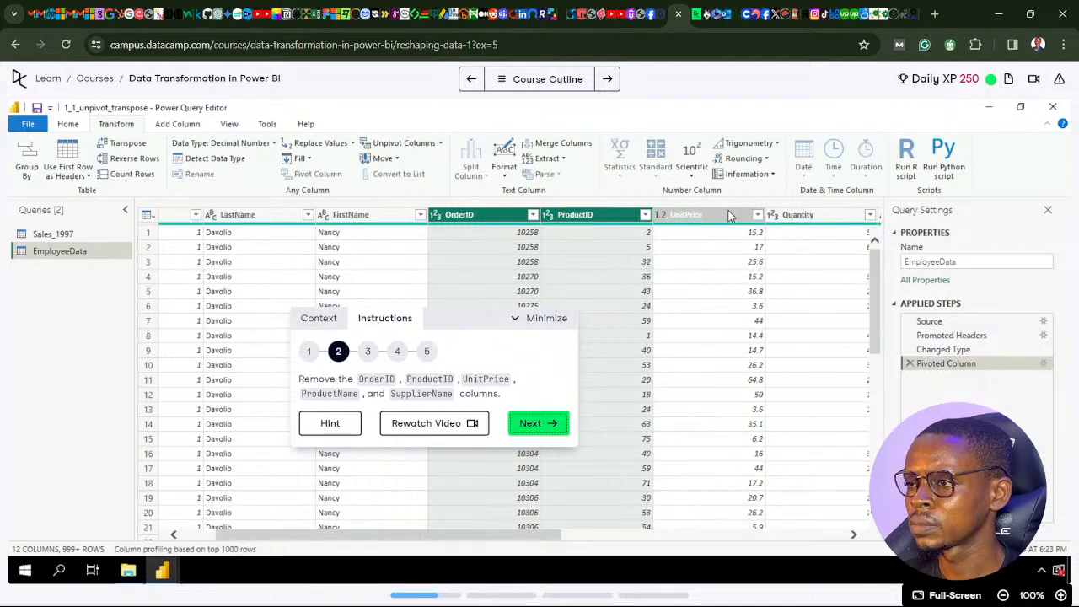
left_click(730, 217, "ctrl")
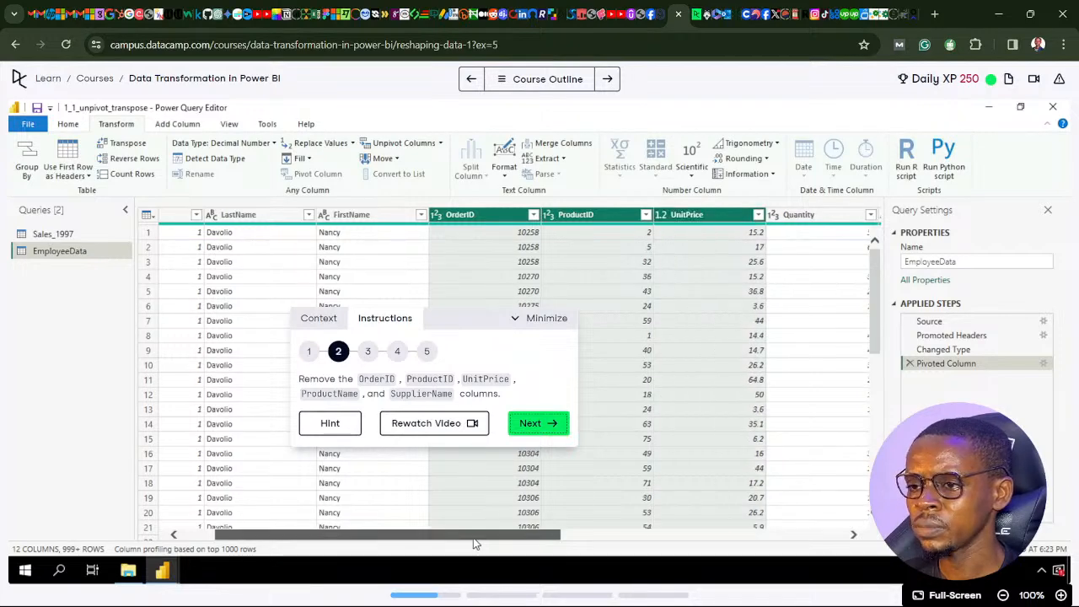
left_click_drag(460, 537, 753, 549)
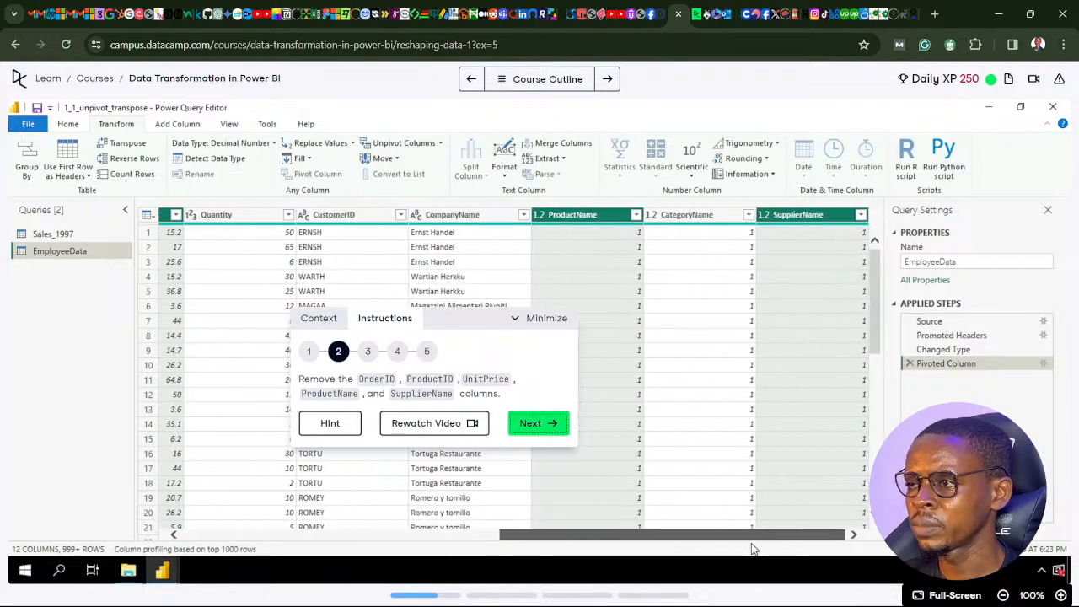
right_click(570, 218)
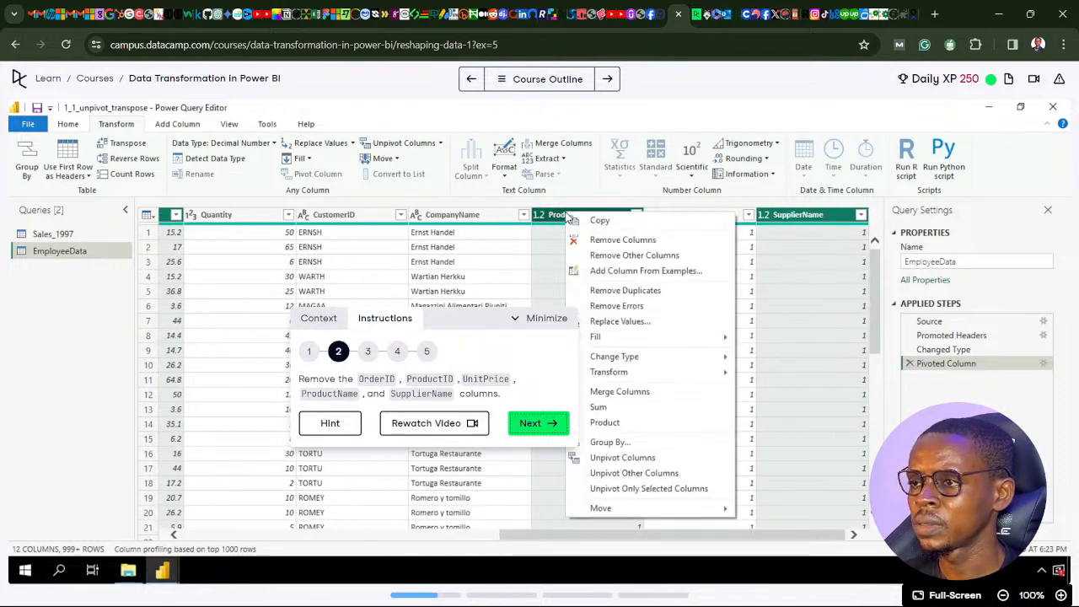
left_click(638, 240)
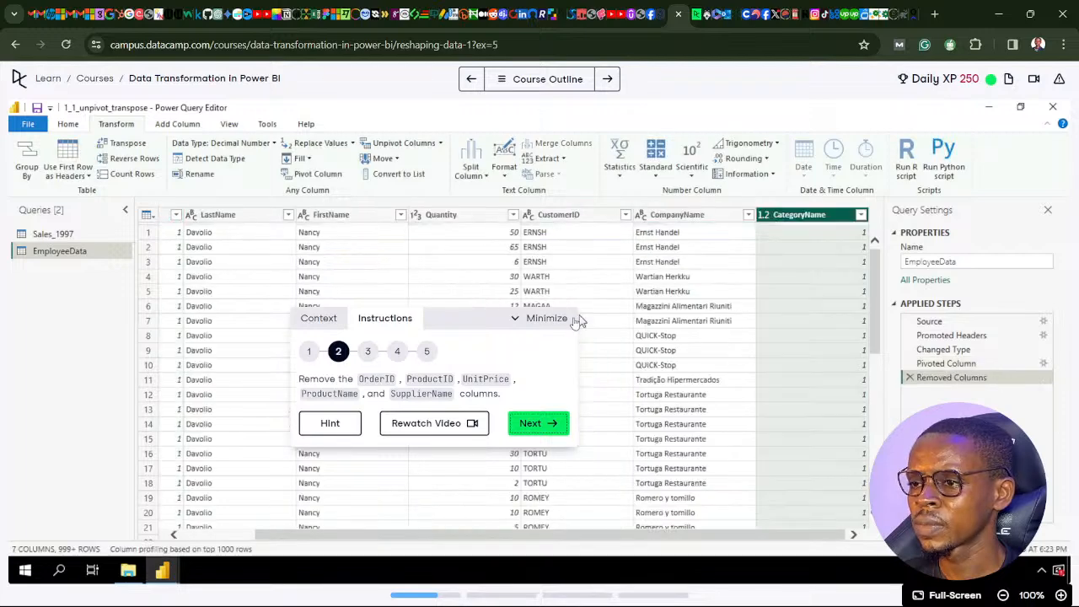
Advance the exercise to instruction 3 and look over the remaining EmployeeData columns.
left_click(538, 424)
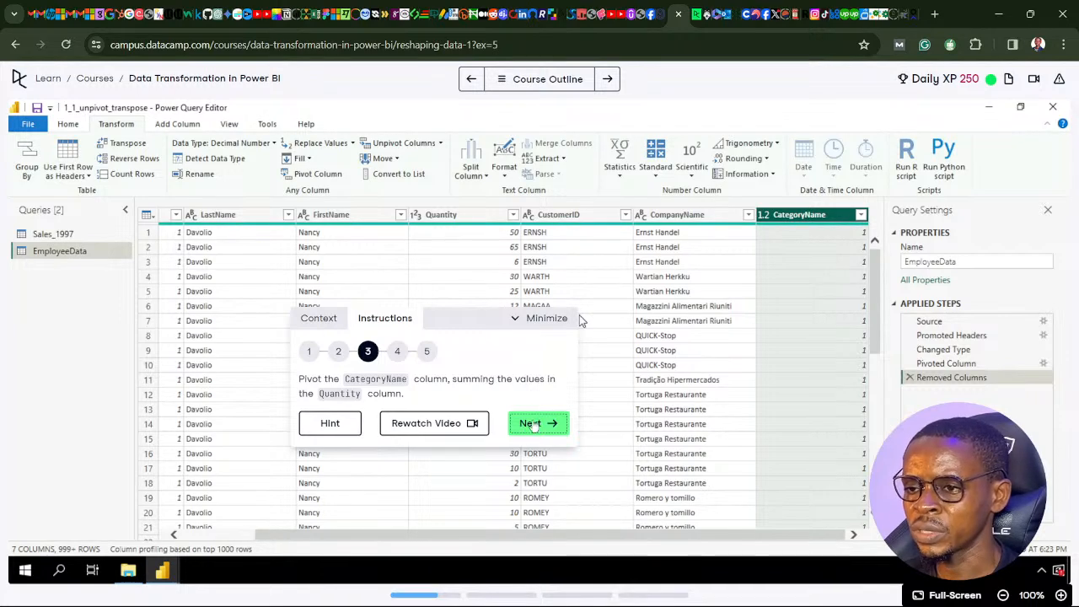
left_click_drag(527, 536, 217, 512)
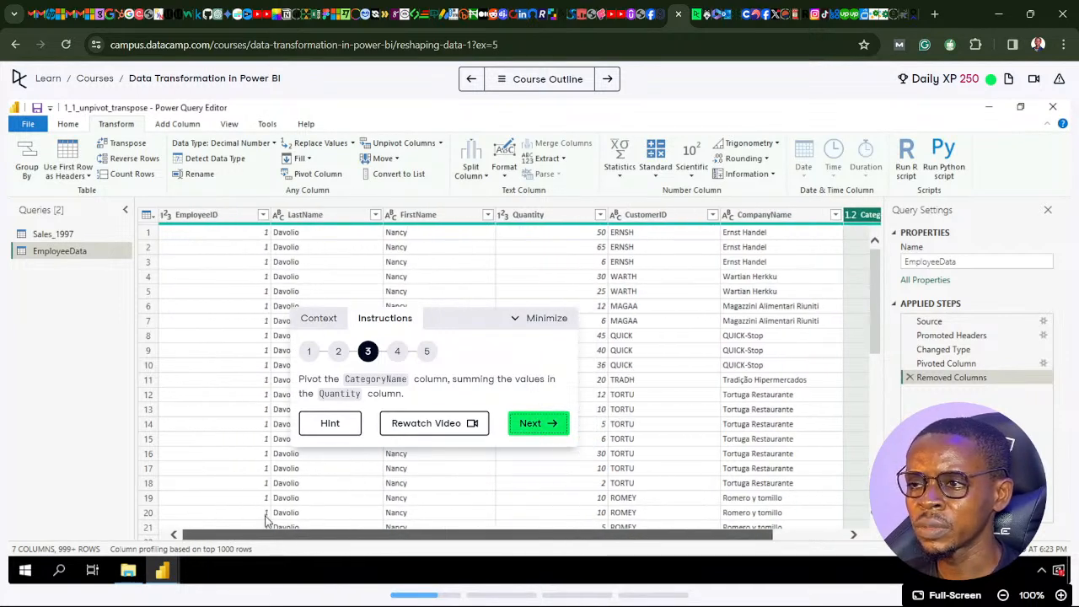
left_click_drag(550, 539, 768, 542)
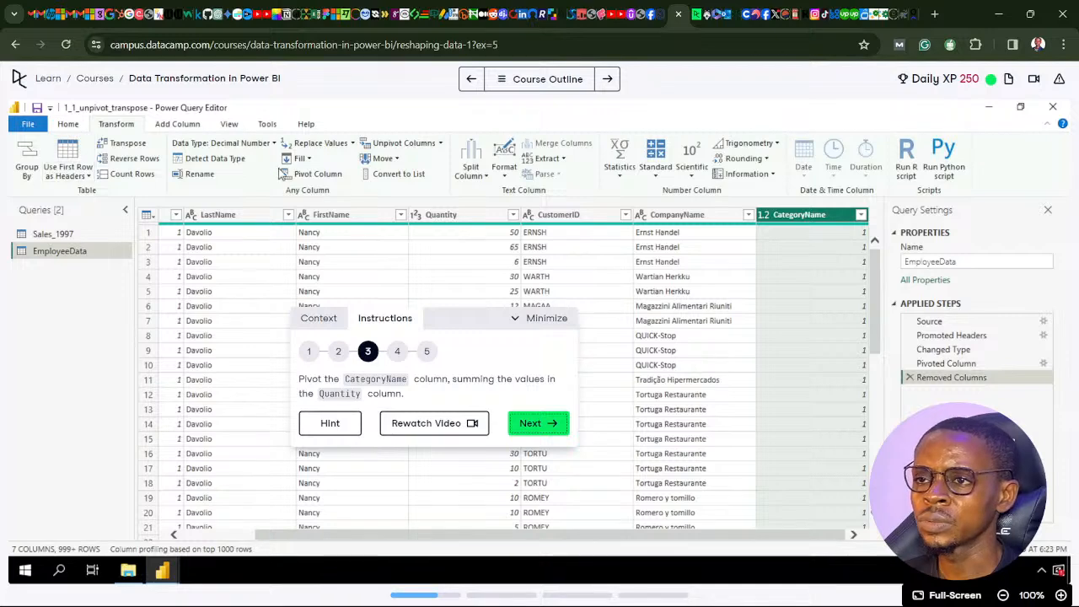
left_click(317, 178)
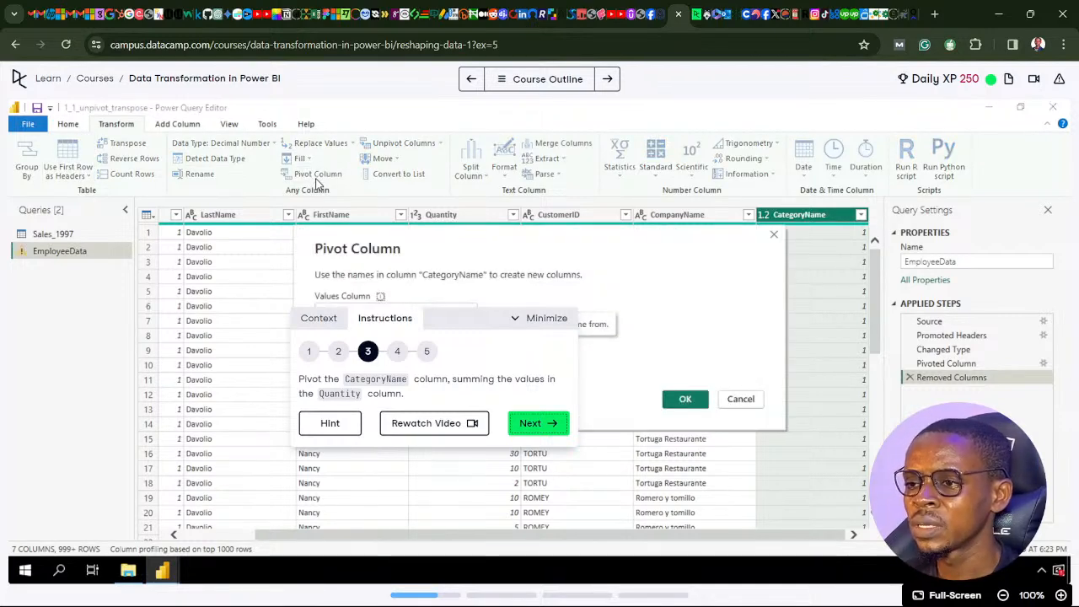
left_click_drag(446, 321, 209, 355)
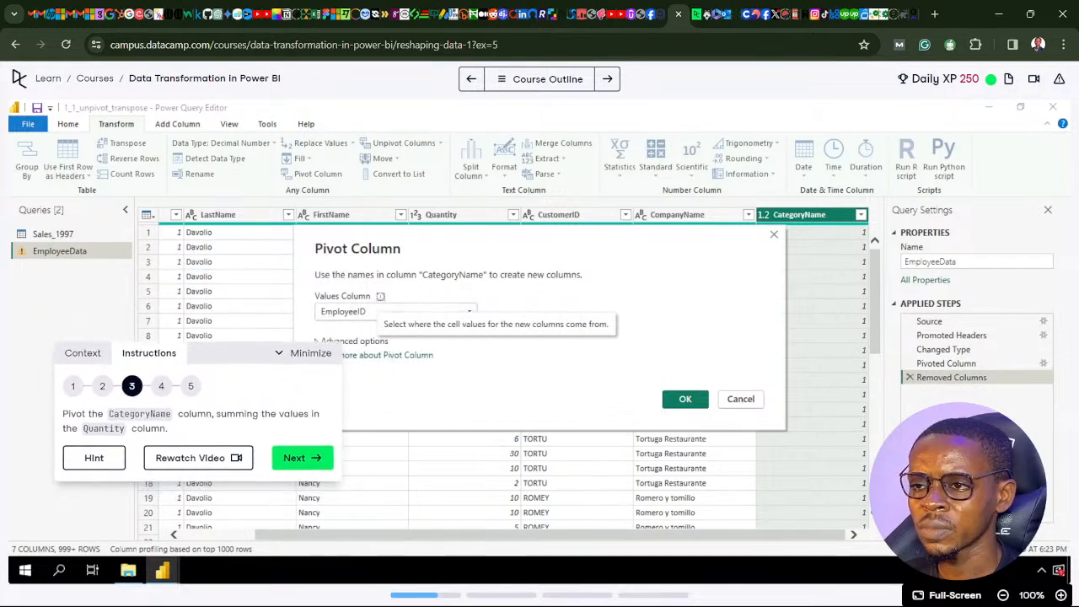
left_click_drag(496, 240, 545, 217)
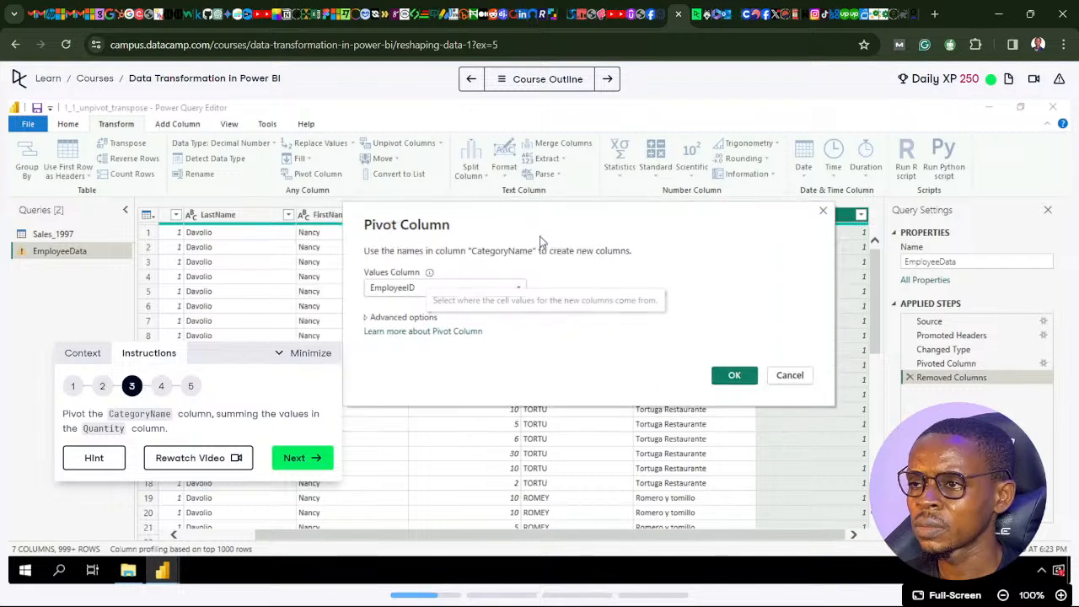
left_click(496, 289)
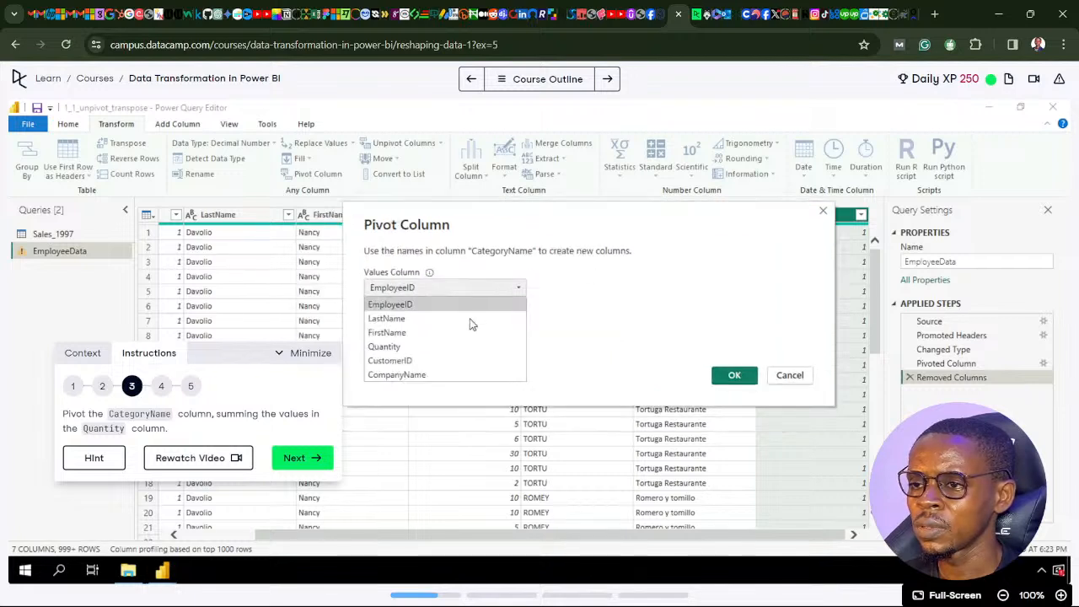
left_click(394, 346)
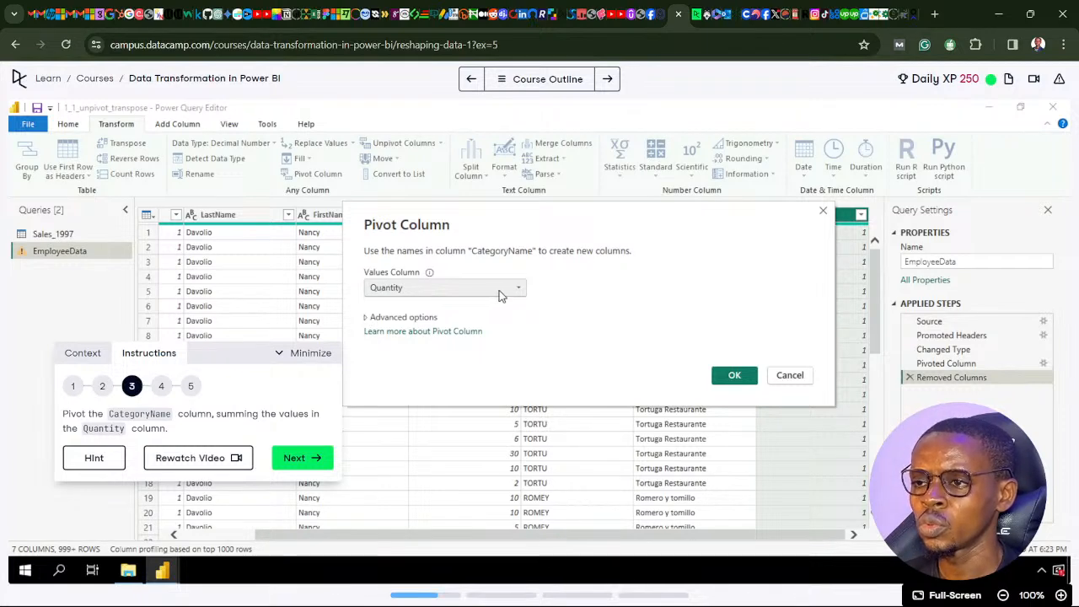
left_click(367, 318)
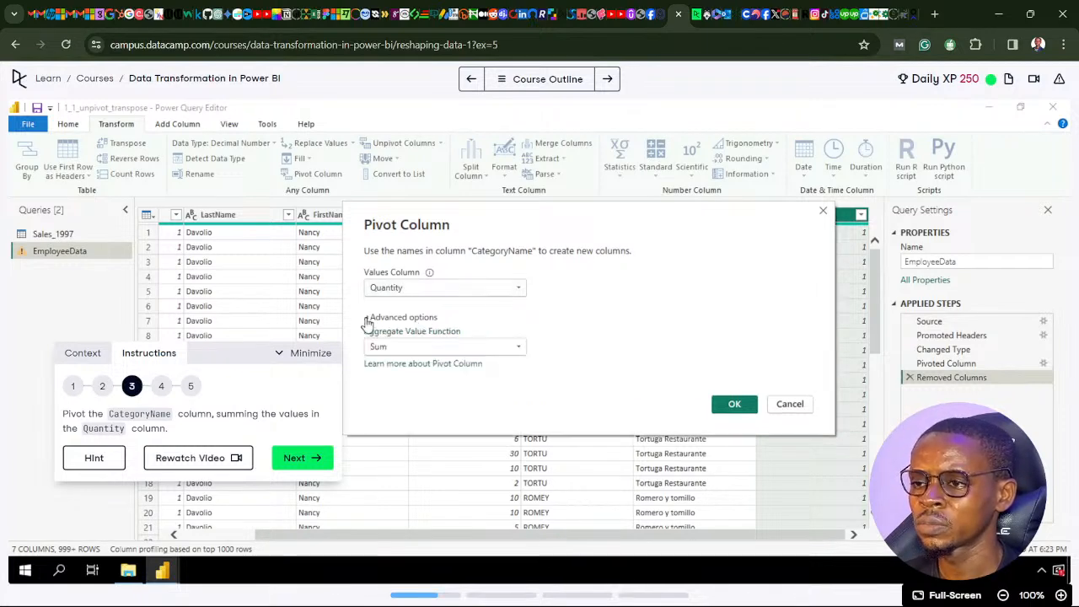
left_click(519, 349)
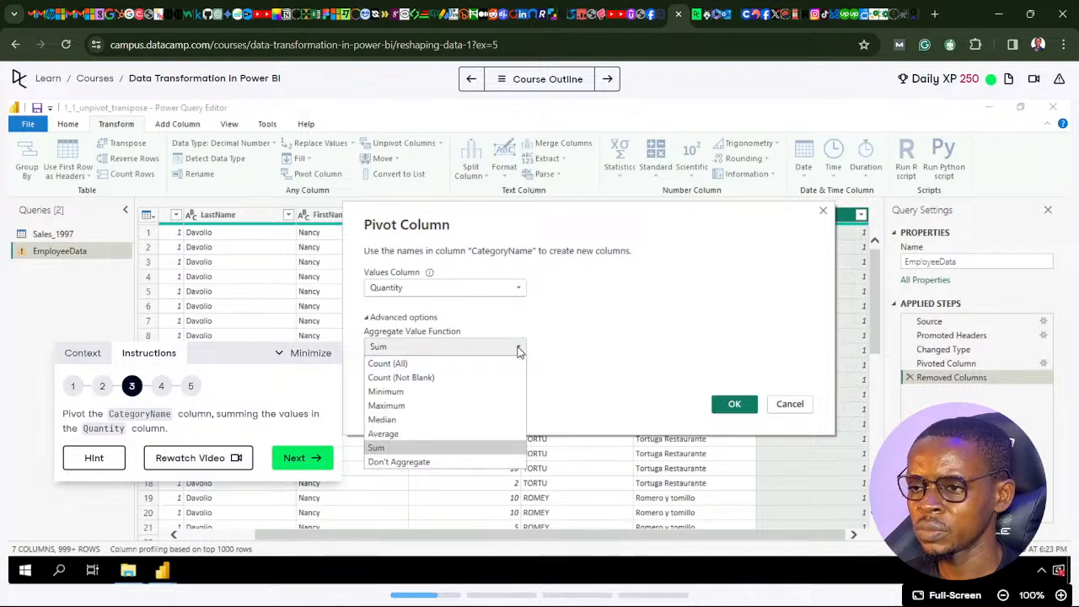
left_click(384, 449)
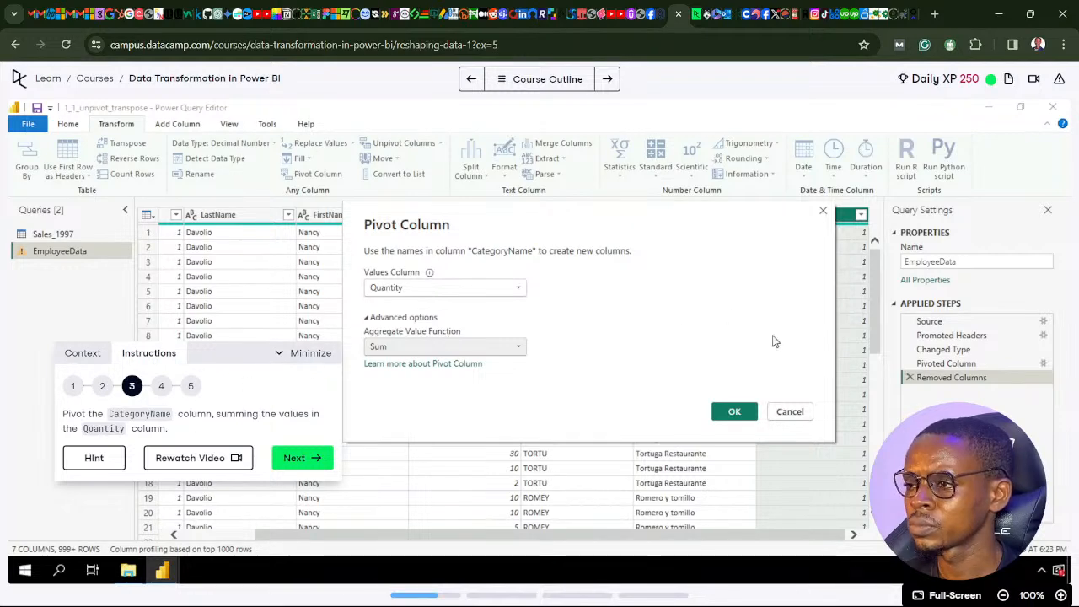
left_click(793, 418)
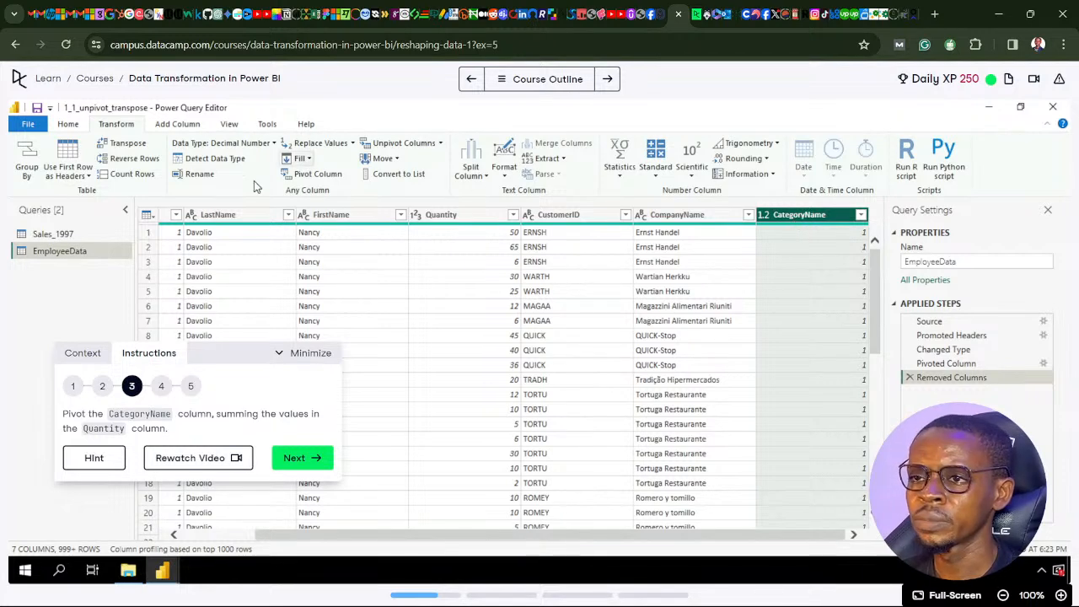
Pivot the CategoryName column of EmployeeData with Quantity as the values column and Sum as the aggregate function.
left_click(312, 173)
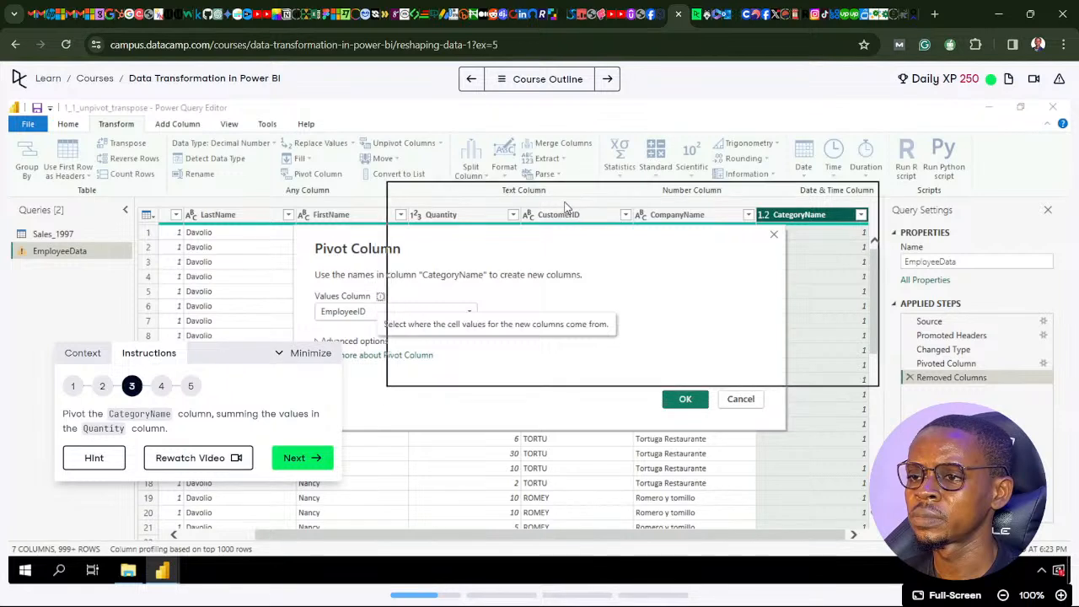
left_click(557, 268)
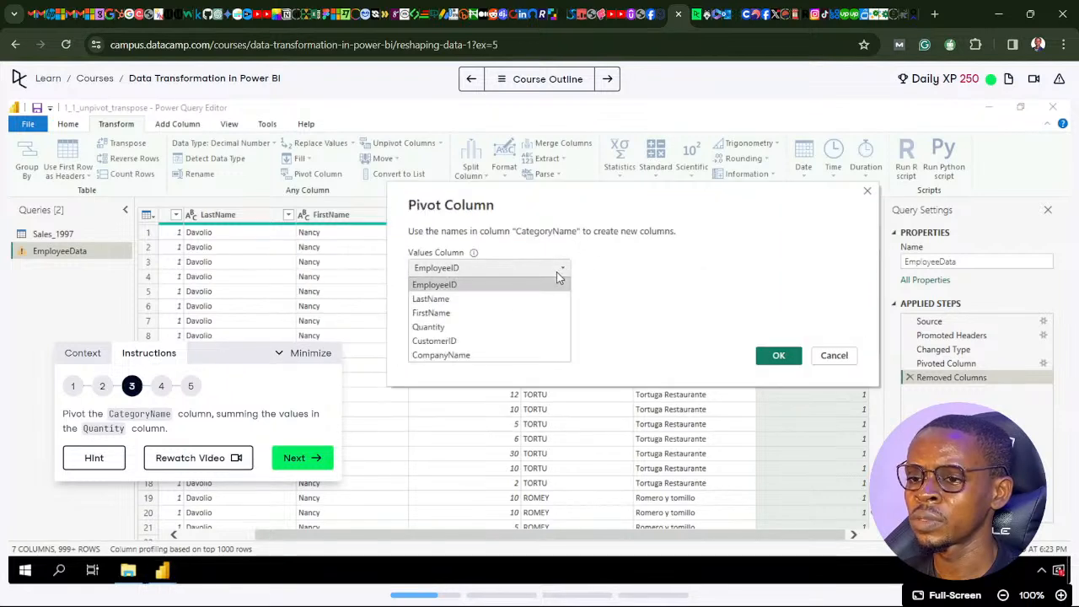
left_click(434, 327)
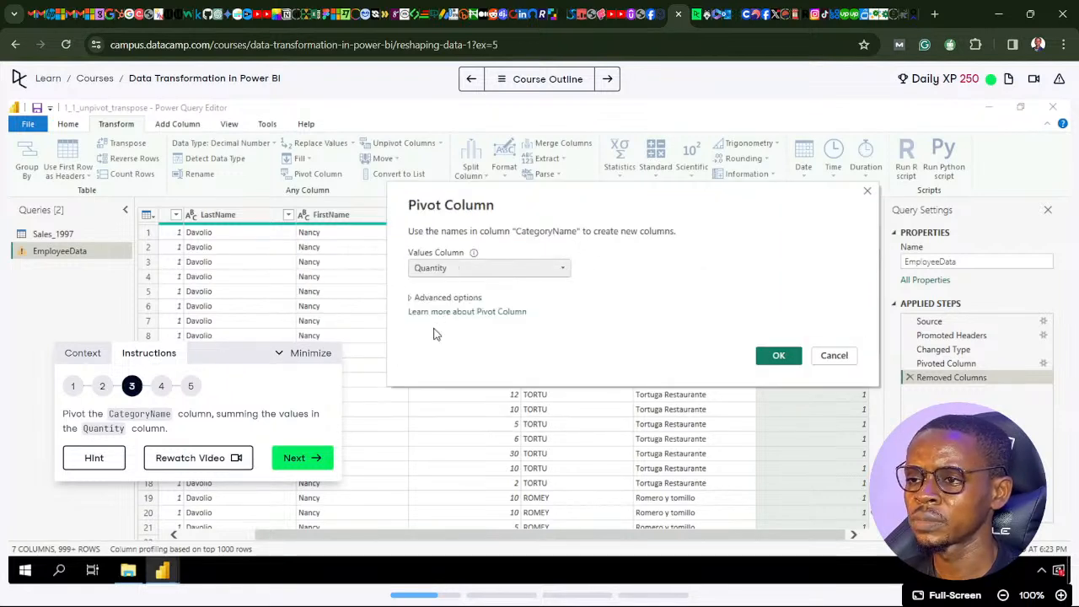
left_click(412, 298)
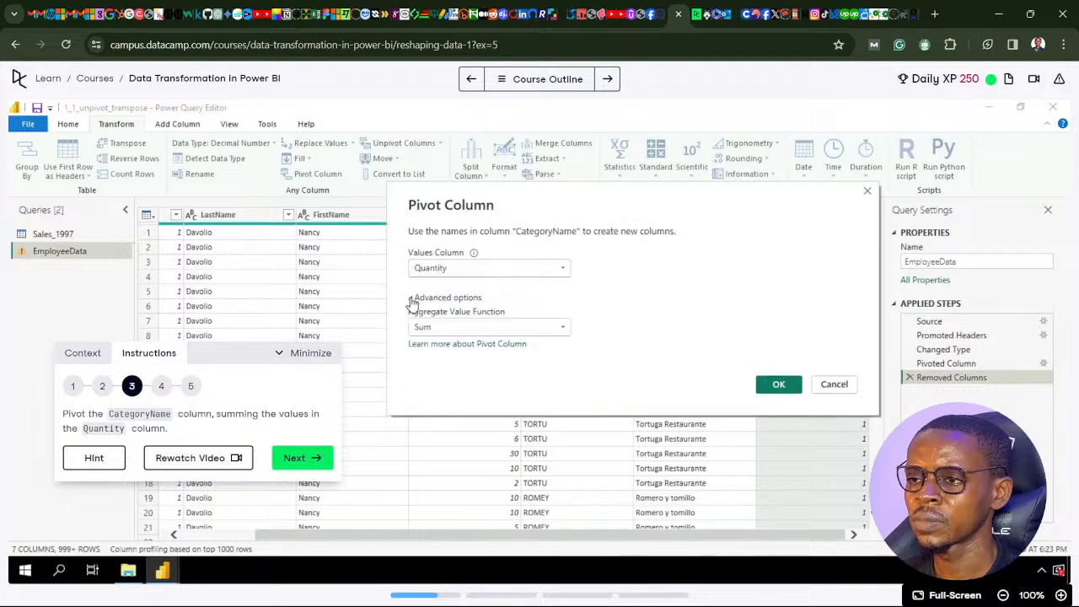
left_click(777, 384)
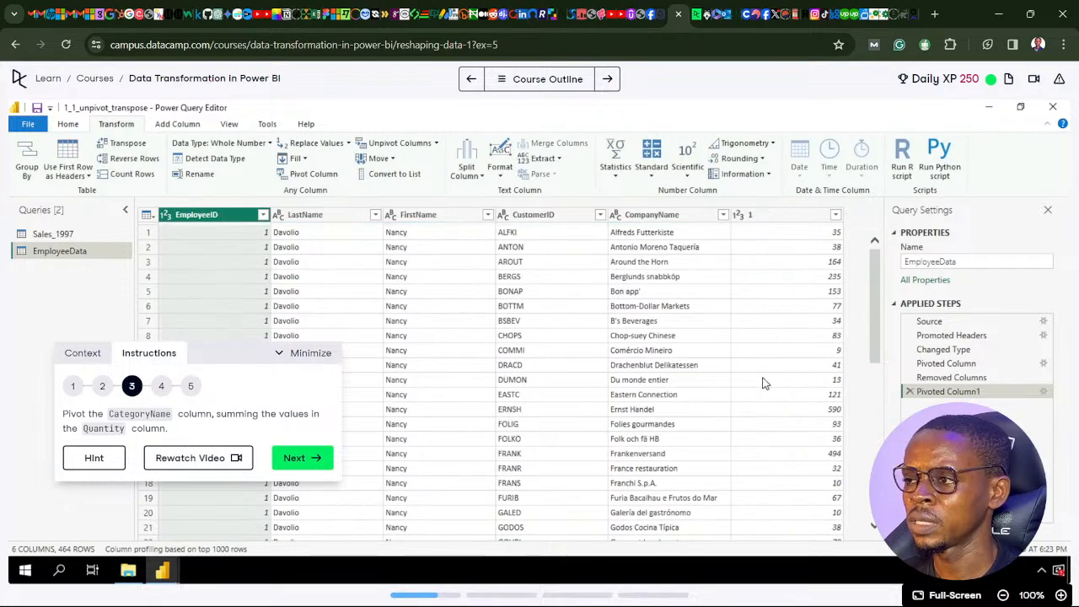
Advance the exercise to instruction 4 and reposition the instructions over the pivoted table.
left_click_drag(237, 358, 535, 368)
left_click(599, 452)
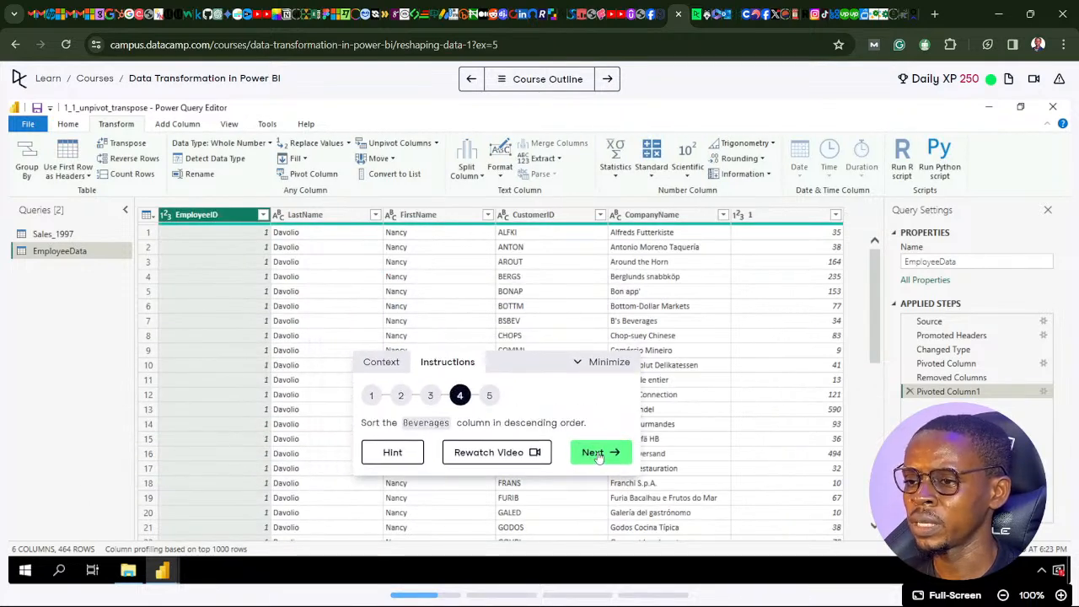
left_click_drag(537, 371, 395, 342)
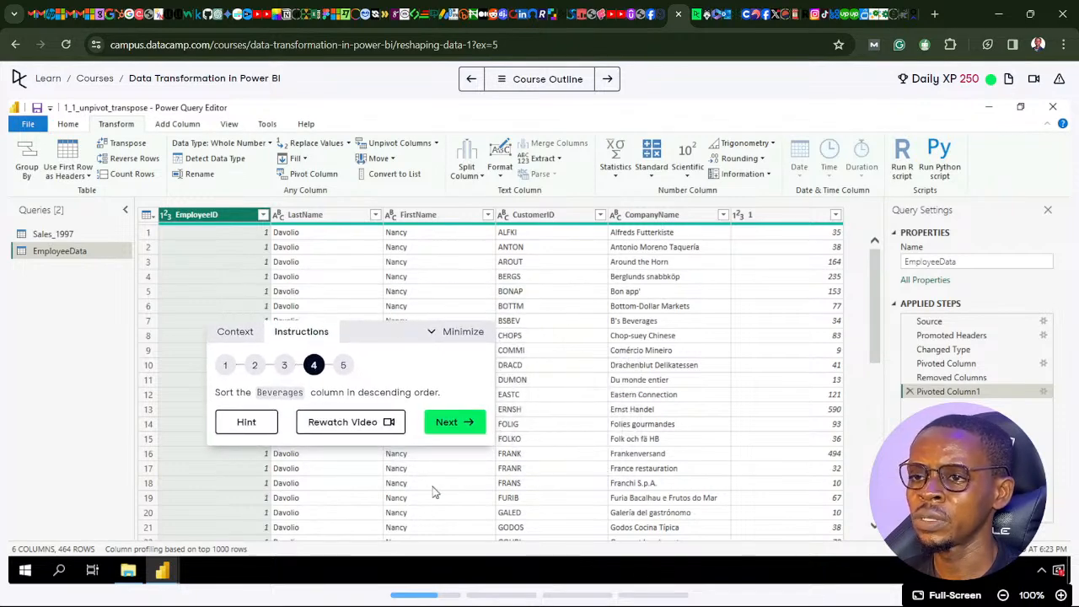
Examine the rows and column headers of the pivoted EmployeeData table for a Beverages column.
scroll(714, 380, "down", 4)
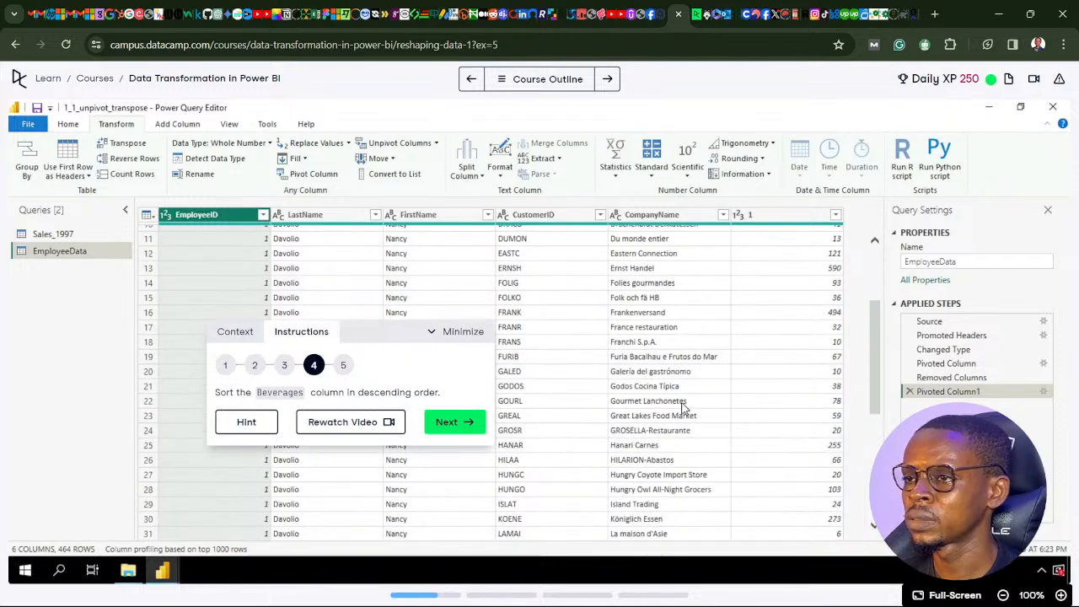
scroll(682, 405, "up", 4)
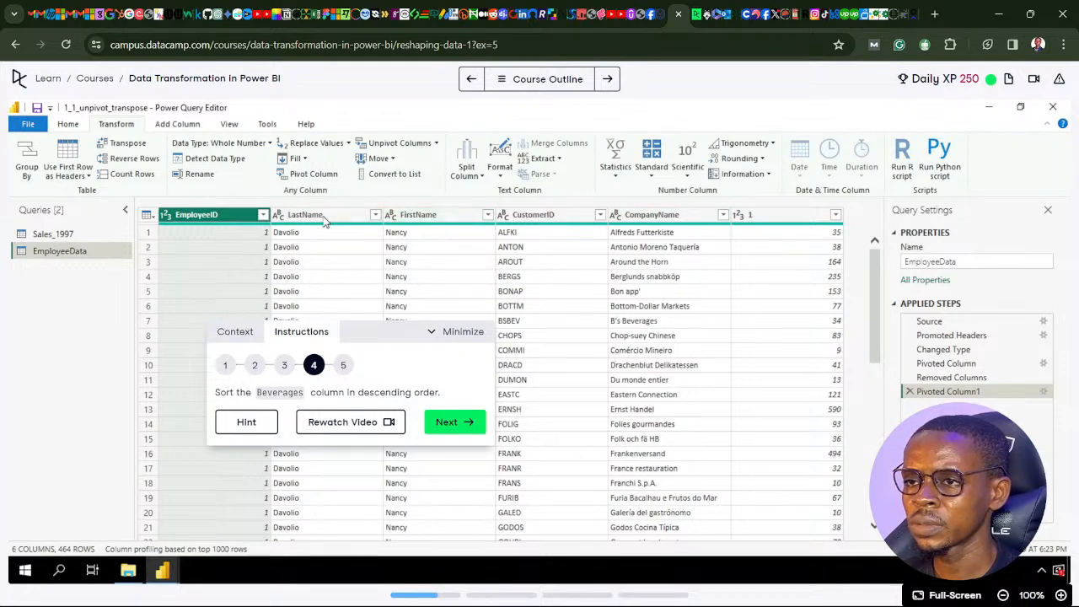
left_click_drag(389, 337, 589, 333)
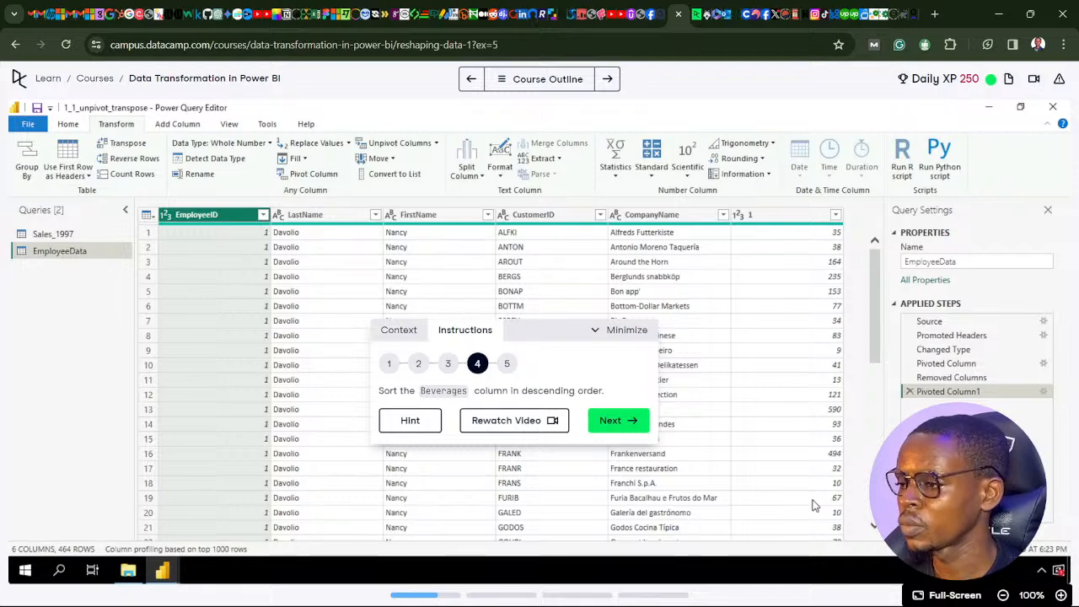
scroll(776, 379, "down", 3)
scroll(791, 384, "up", 3)
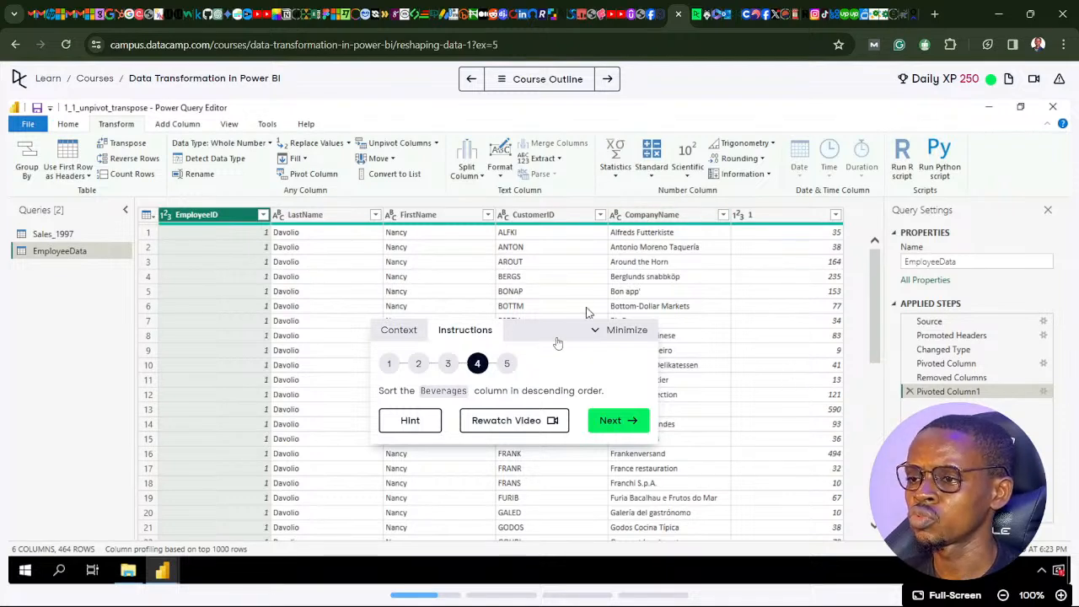
left_click_drag(548, 332, 450, 329)
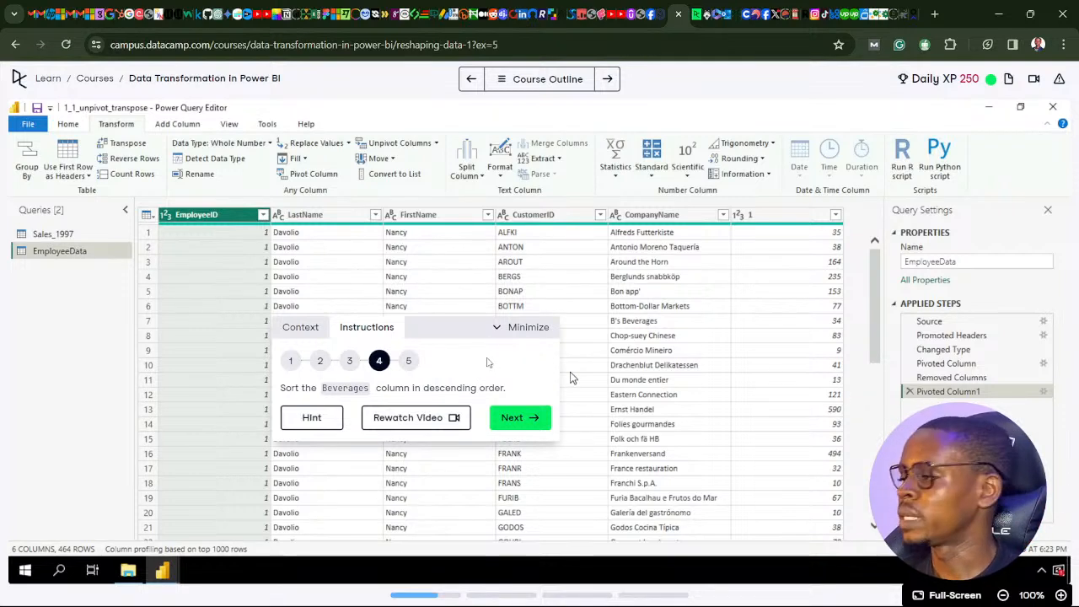
left_click_drag(451, 337, 384, 378)
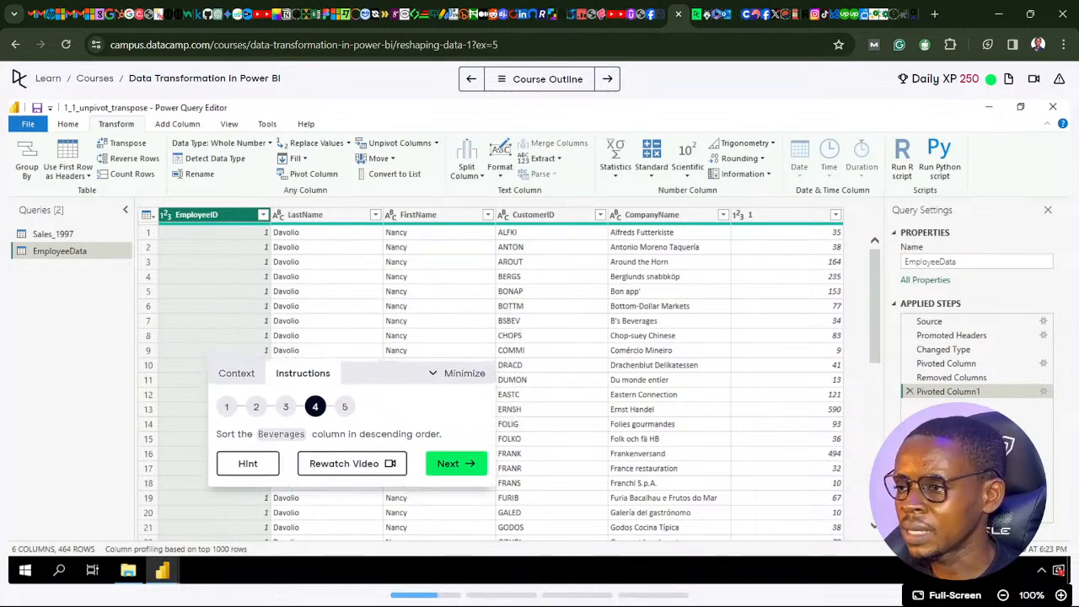
left_click(664, 217)
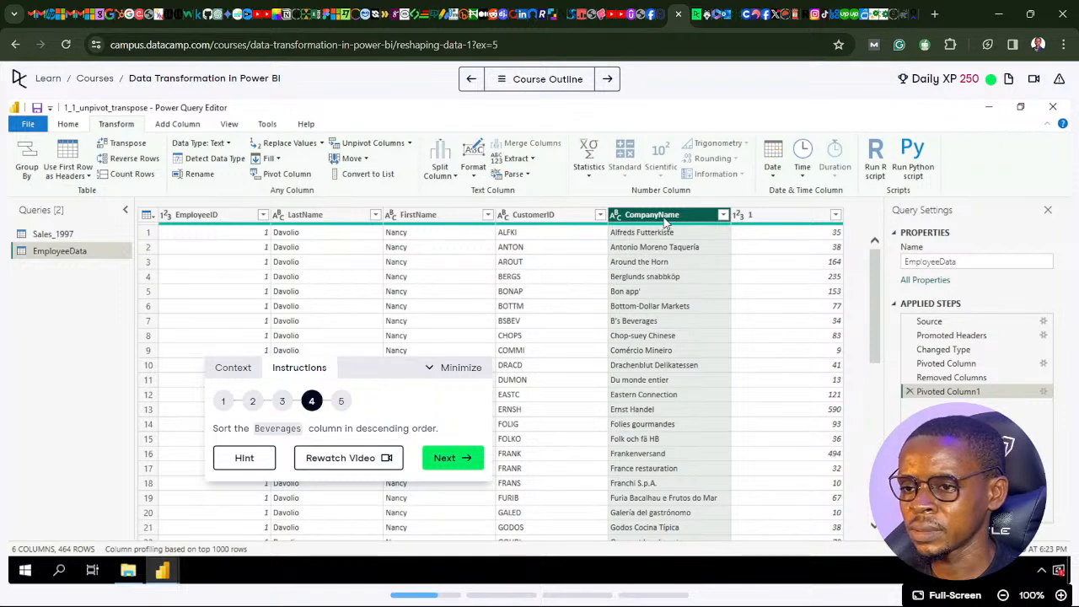
Reread exercise instructions 3 and 4, and check the question in instruction 5.
left_click(286, 403)
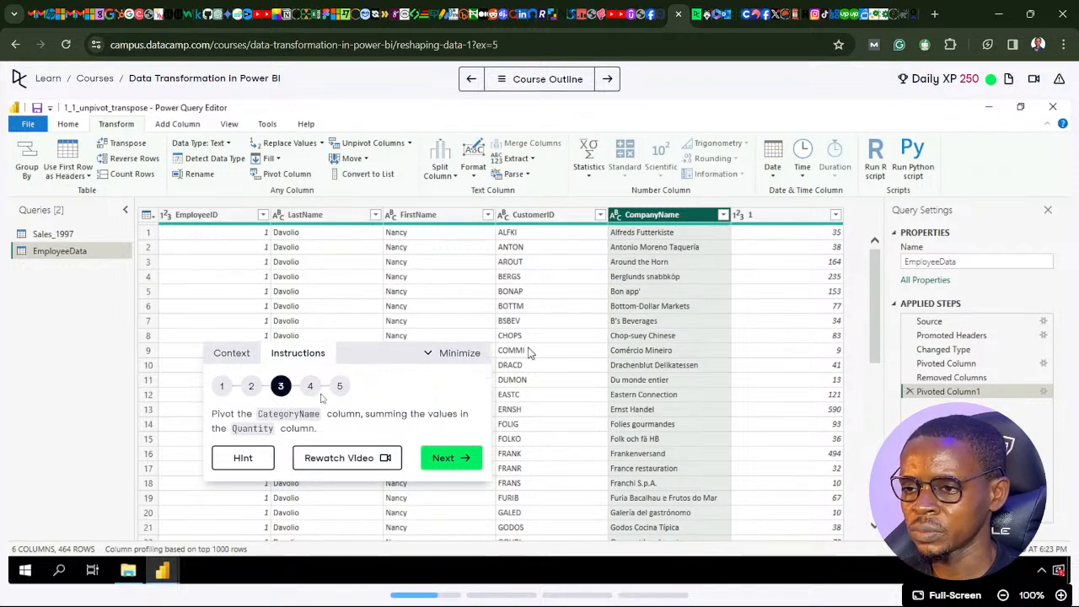
left_click(311, 389)
left_click(340, 402)
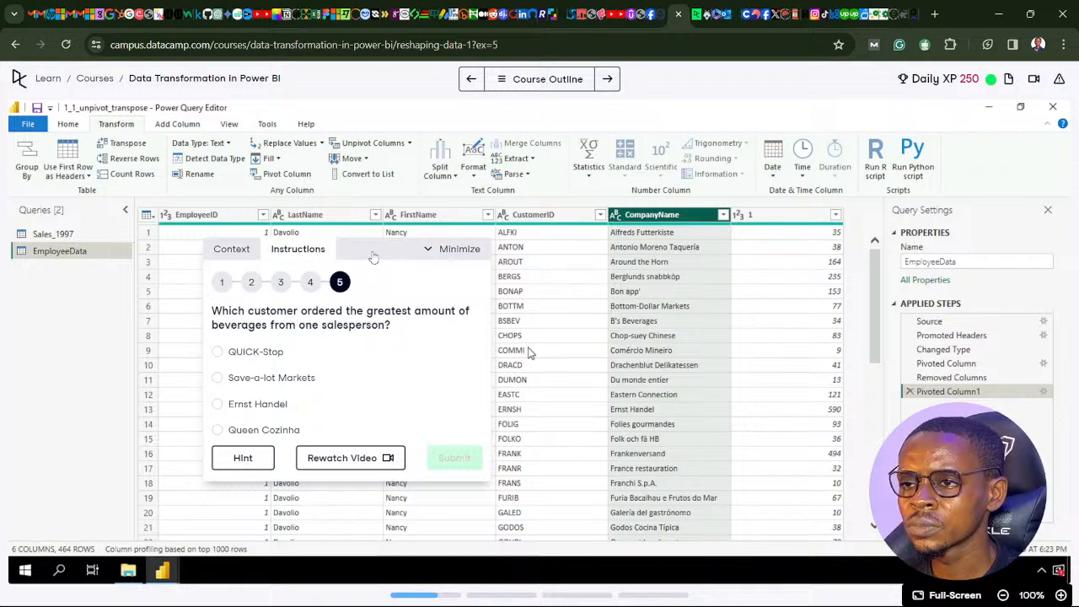
mouse_move(374, 257)
left_mouse_down()
mouse_move(540, 317)
mouse_move(379, 280)
mouse_move(363, 256)
left_mouse_up()
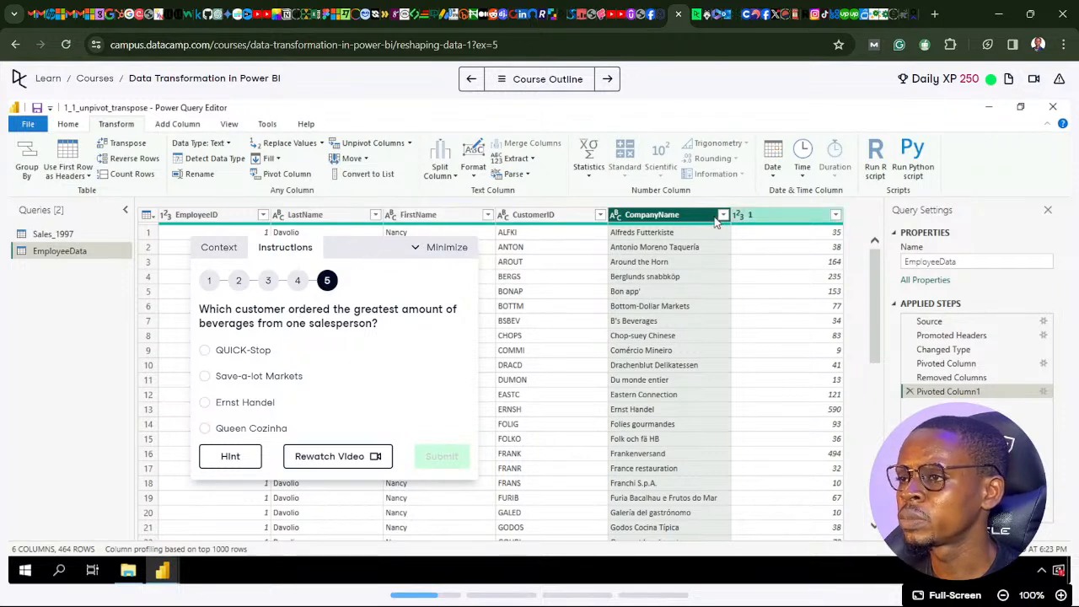
Return to instruction 4 and sort the CompanyName column of EmployeeData in descending order.
left_click(297, 281)
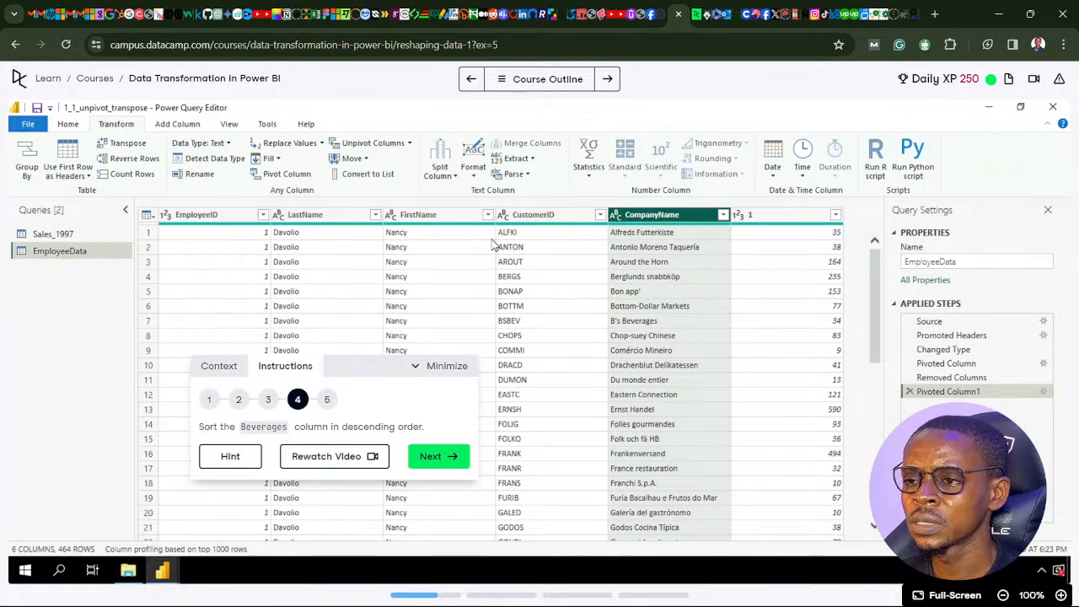
left_click(723, 216)
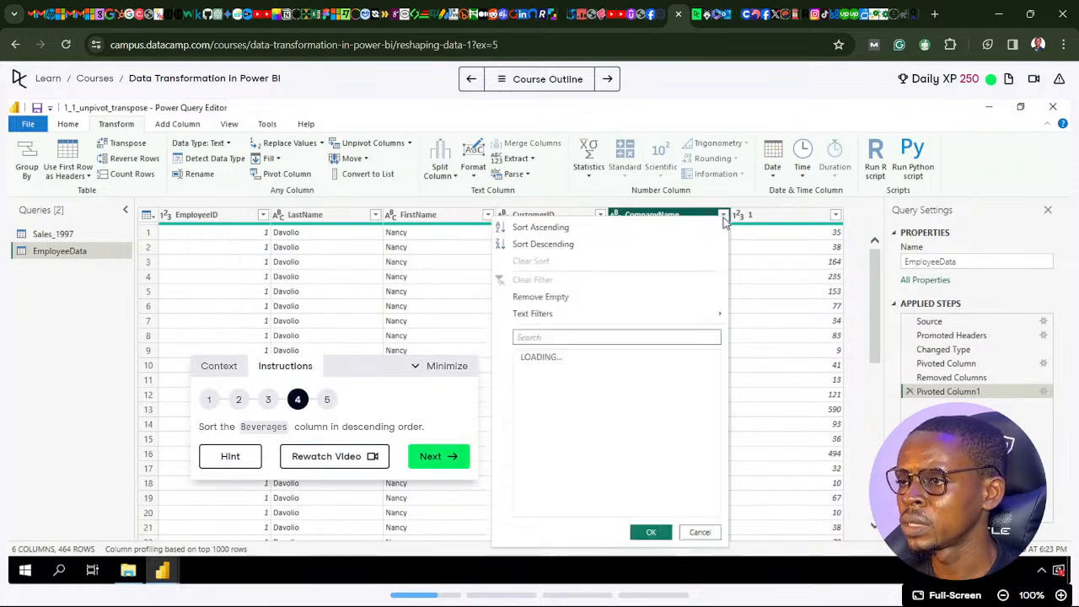
left_click(556, 246)
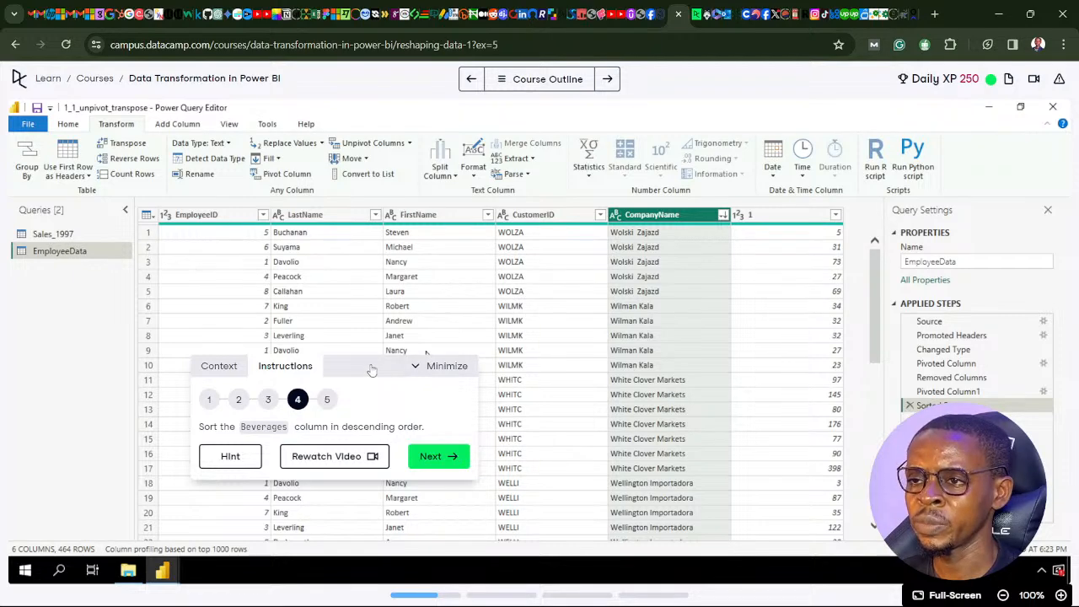
Advance to instruction 5 and compare its question on the greatest beverages order with the sorted EmployeeData table.
left_click_drag(374, 366, 394, 367)
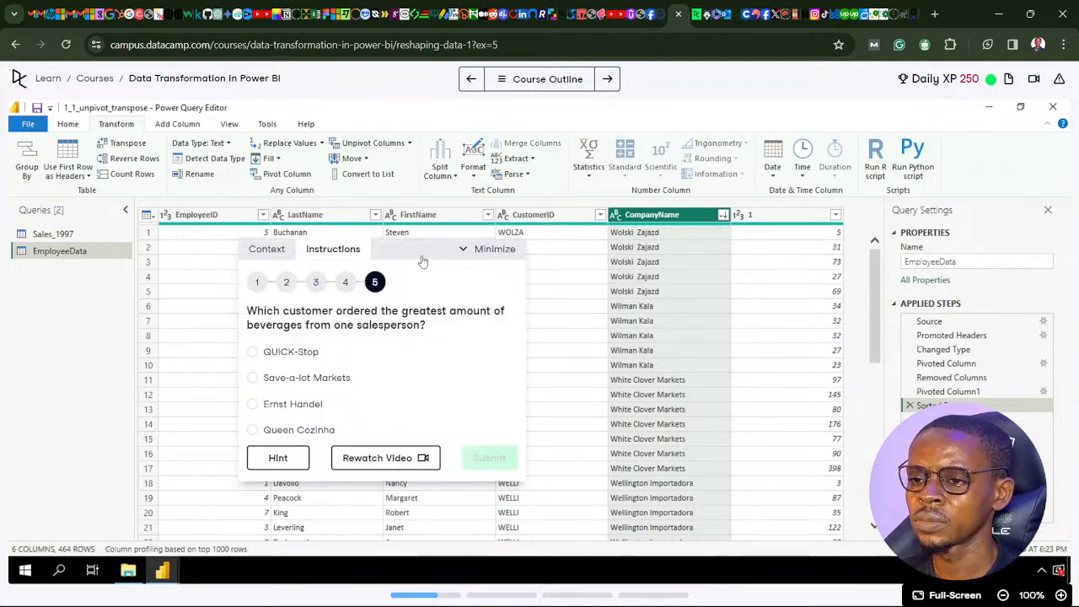
left_click_drag(426, 256, 661, 293)
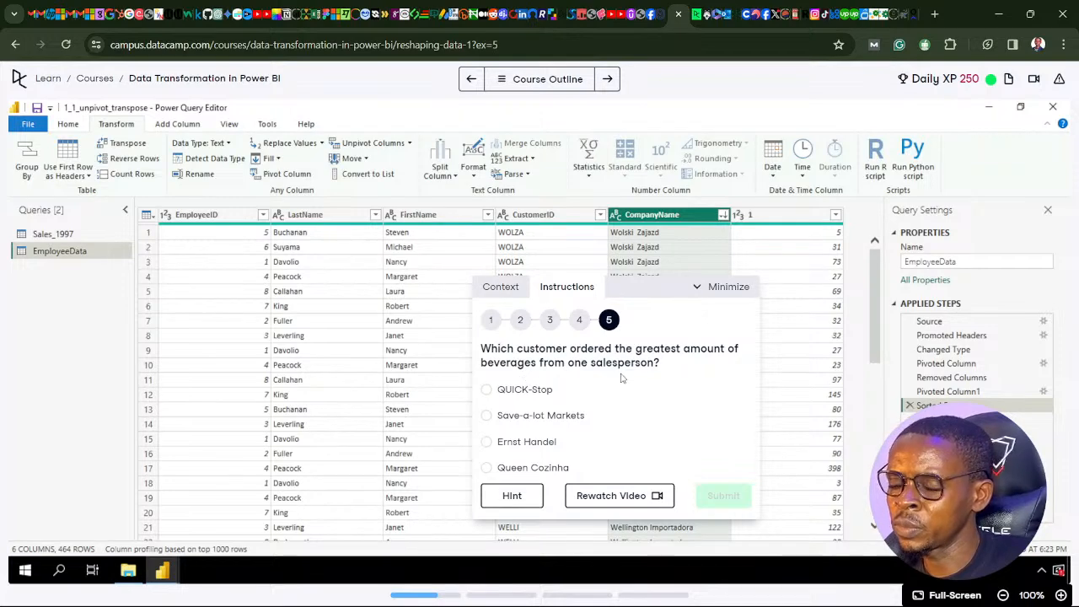
left_click_drag(658, 300, 361, 279)
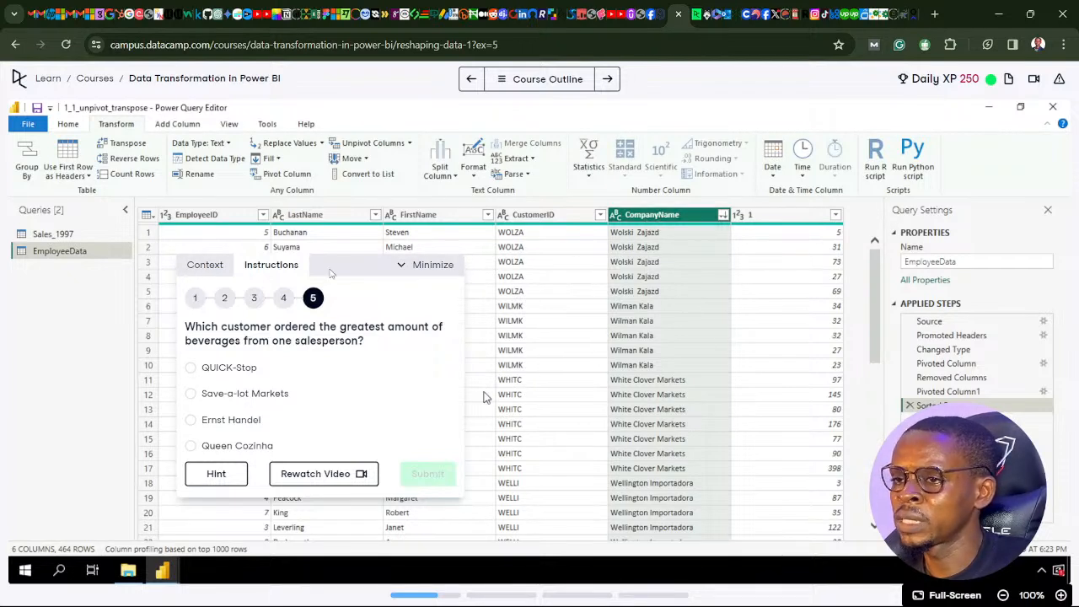
Check the sorted EmployeeData rows and try Save-a-lot Markets as the answer to instruction 5.
left_click_drag(333, 272, 642, 291)
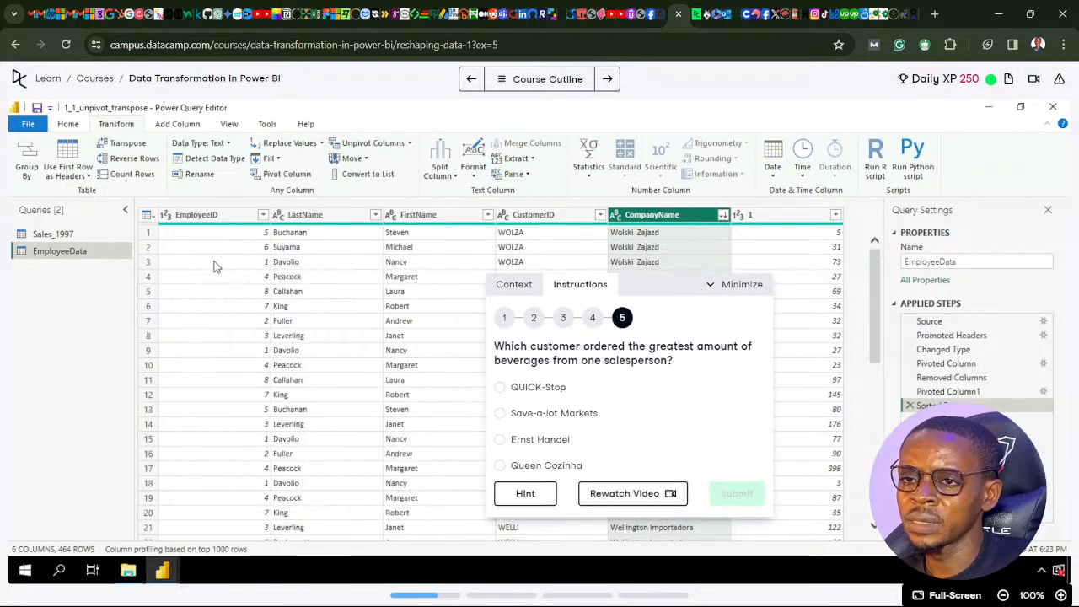
scroll(263, 435, "down", 5)
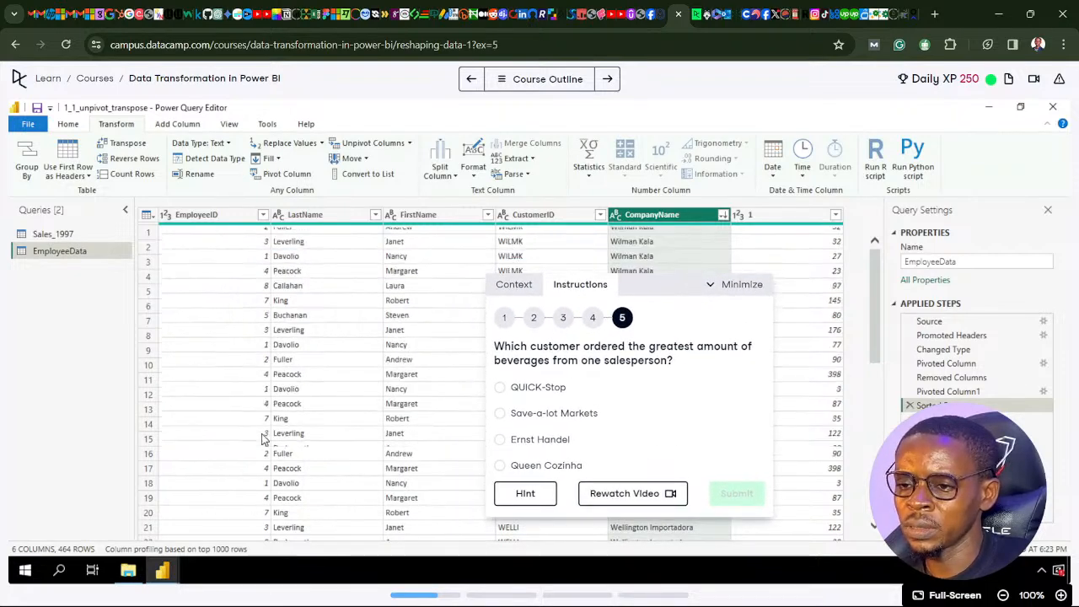
scroll(320, 405, "up", 5)
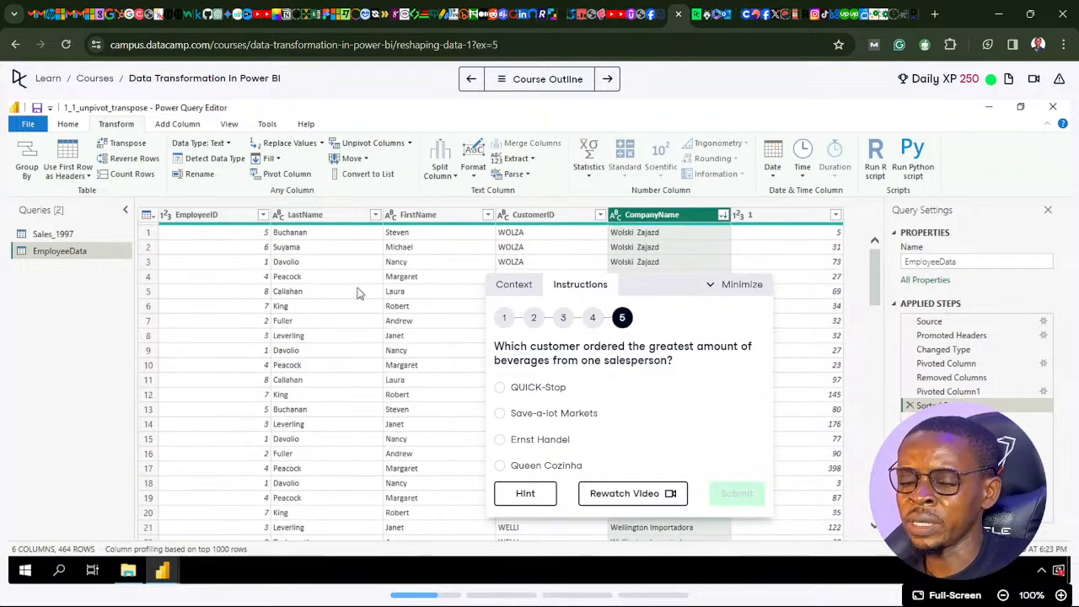
left_click_drag(661, 294, 506, 262)
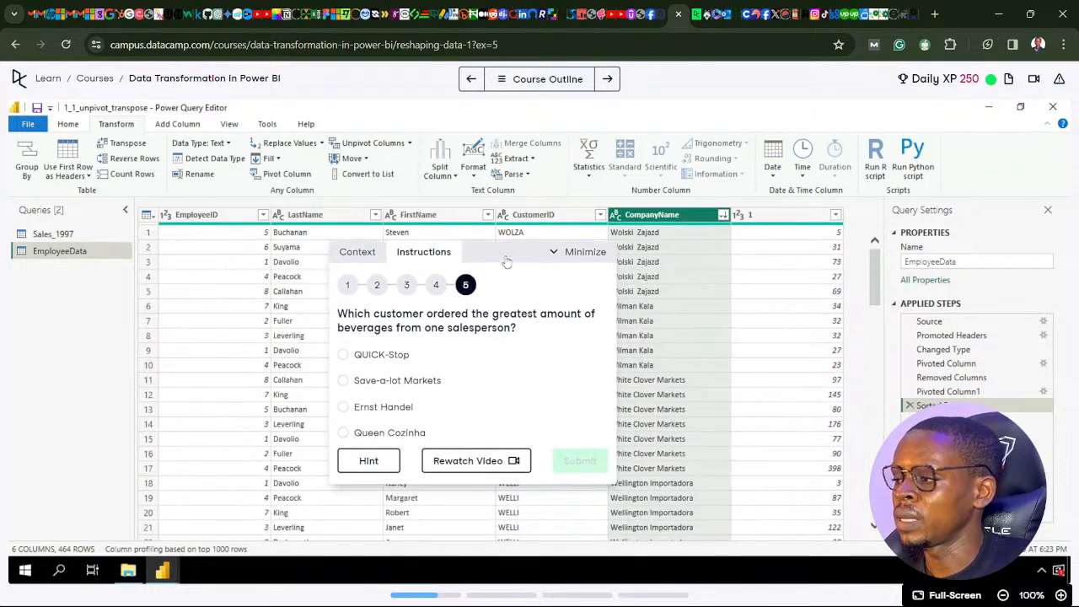
left_click(342, 382)
left_click(574, 460)
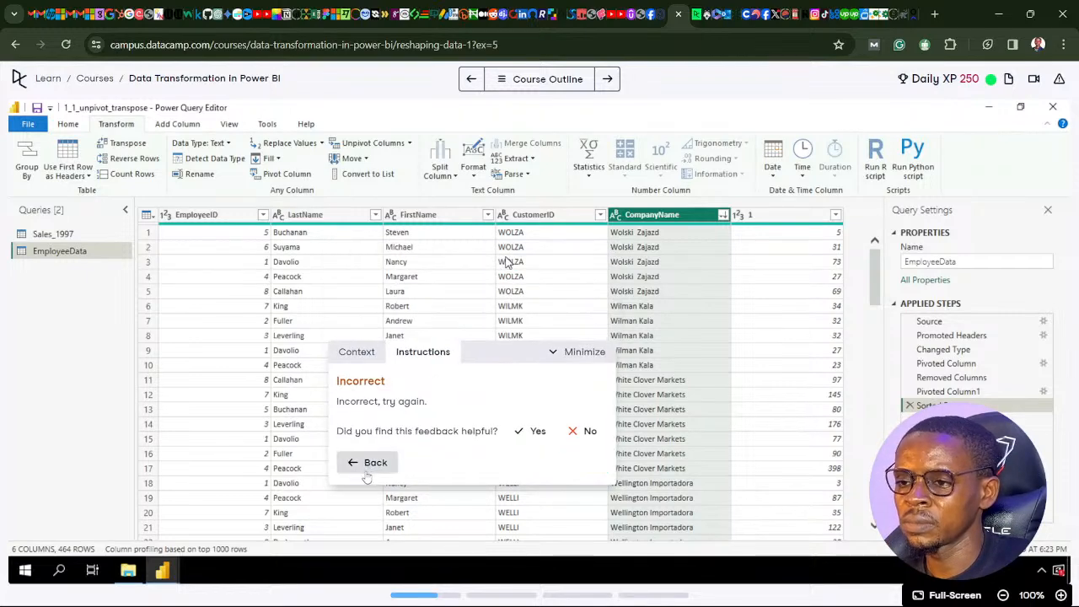
Return to the instruction 5 question and try Ernst Handel as the answer.
left_click(368, 463)
left_click(343, 408)
left_click(578, 461)
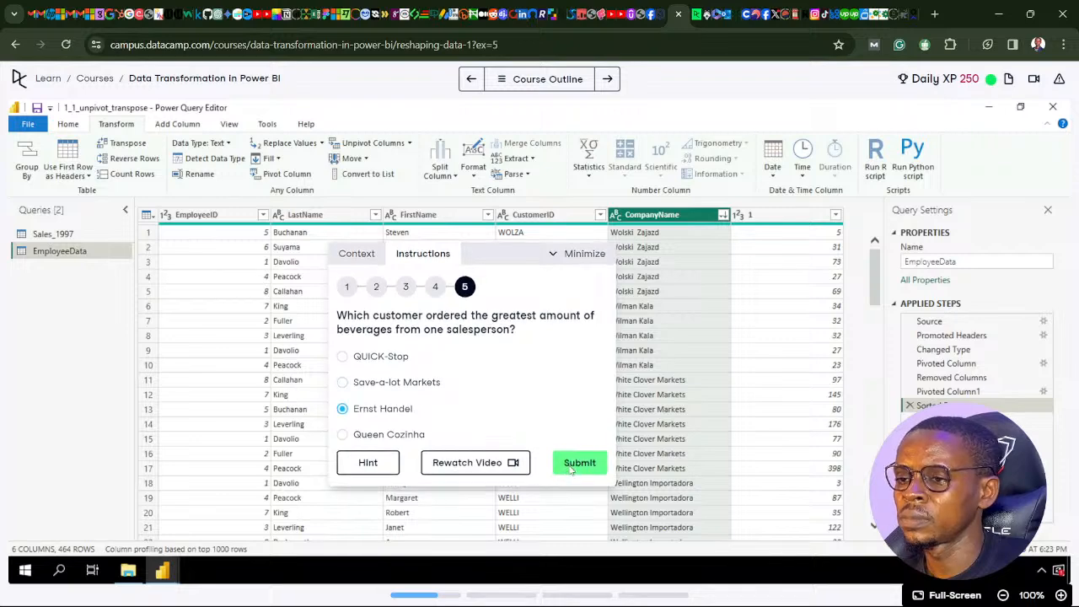
left_click(371, 465)
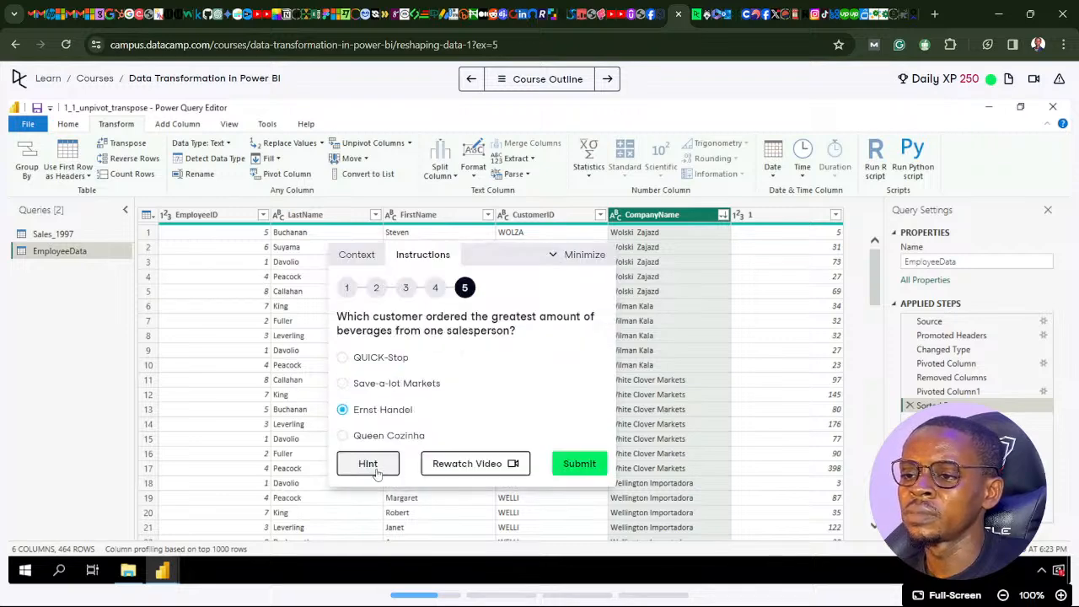
Submit QUICK-Stop as the answer to instruction 5 and continue to the Grouping and aggregating exercise.
left_click(361, 357)
left_click(589, 463)
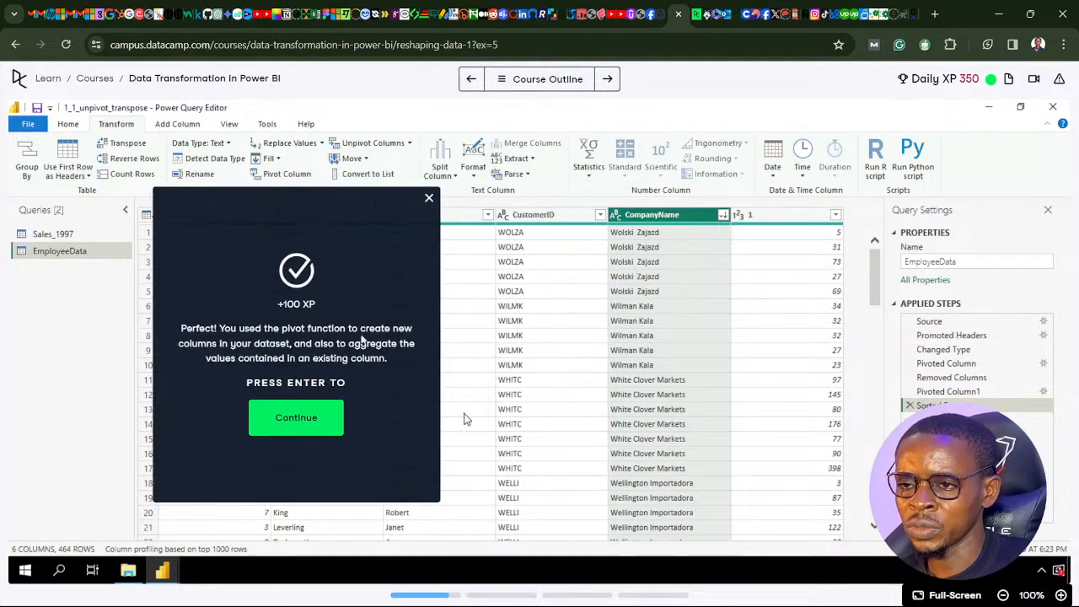
key("Return")
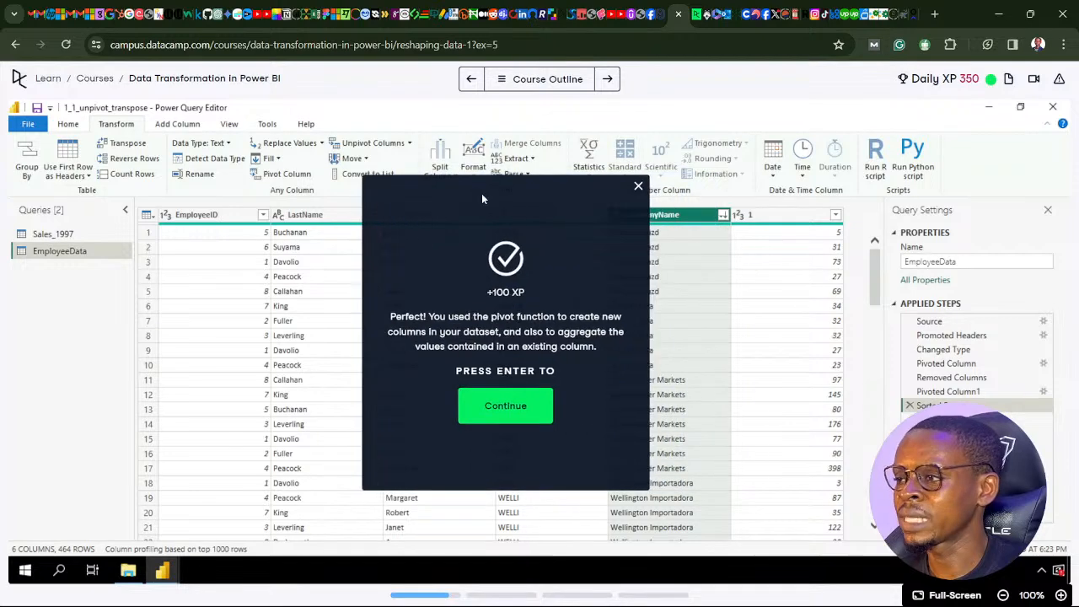
left_click(494, 416)
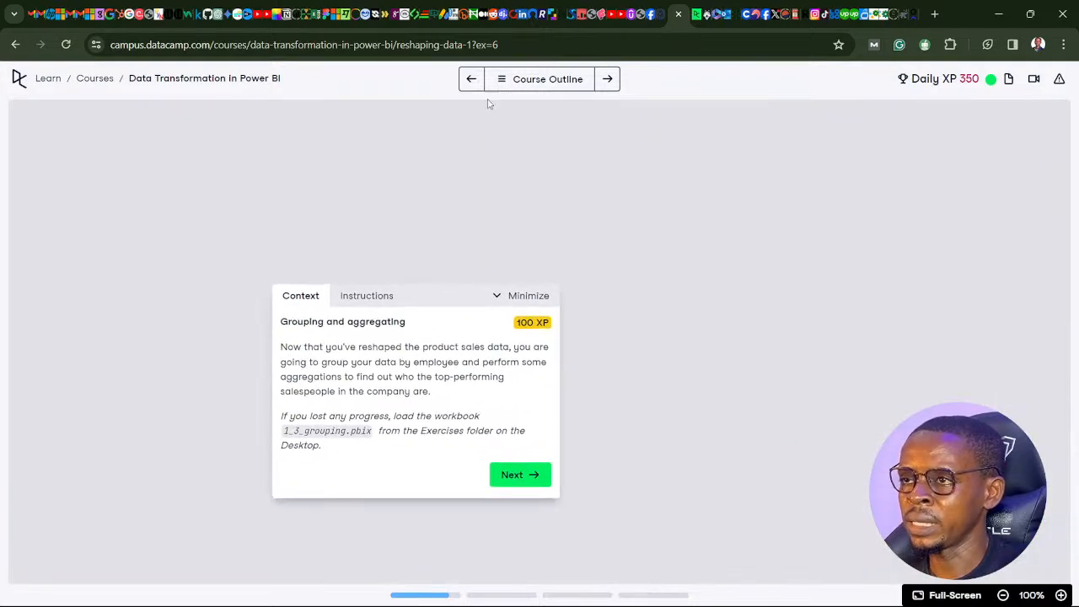
Check the Reshaping Data chapter progress in the course outline and read the new exercise's context and first instruction.
left_click(504, 81)
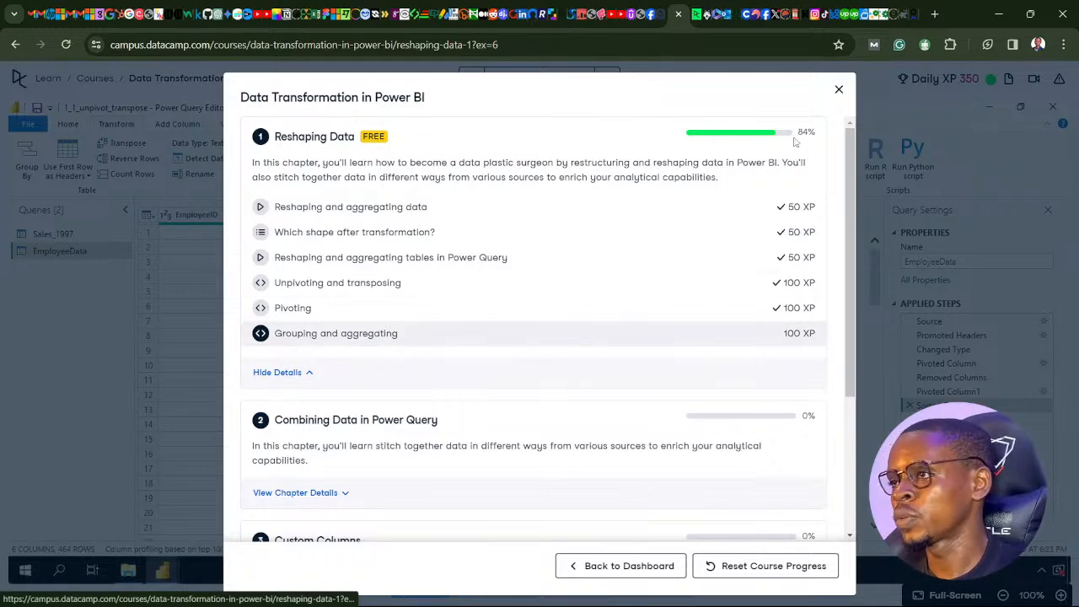
left_click(839, 90)
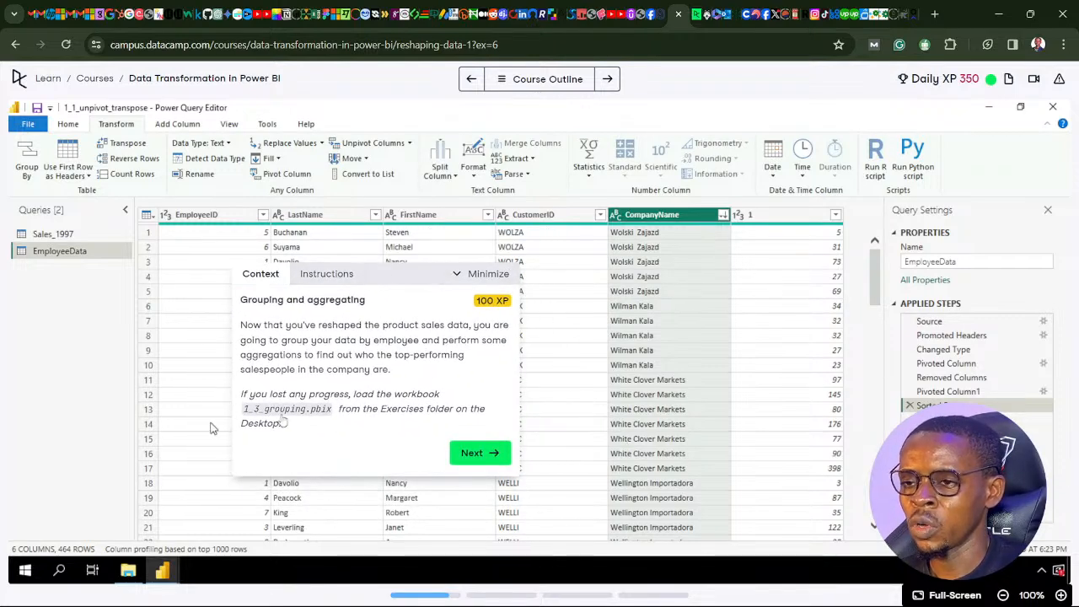
left_click(472, 455)
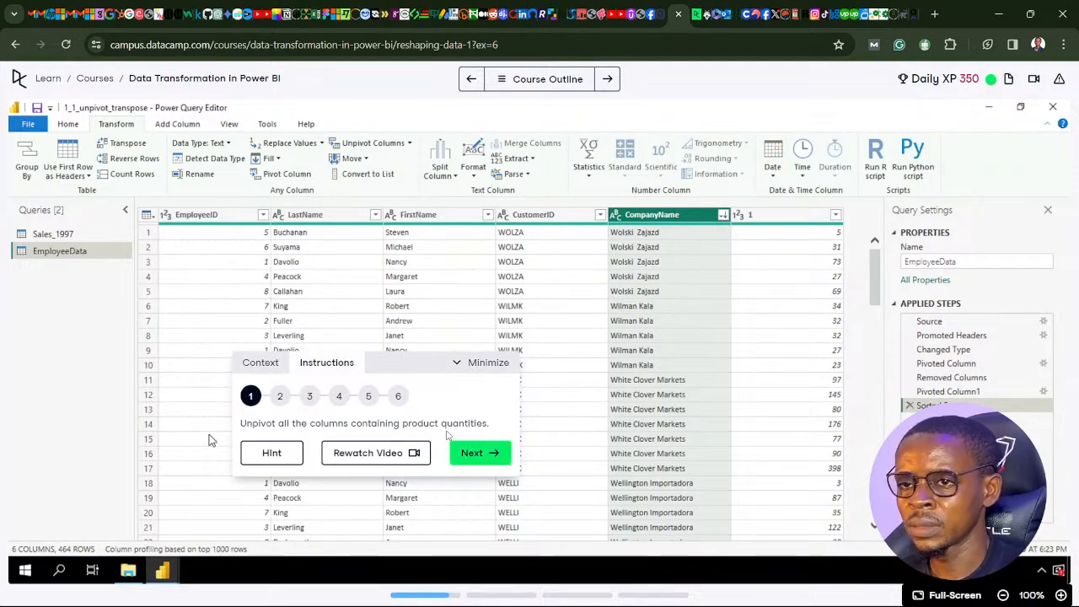
left_click(258, 366)
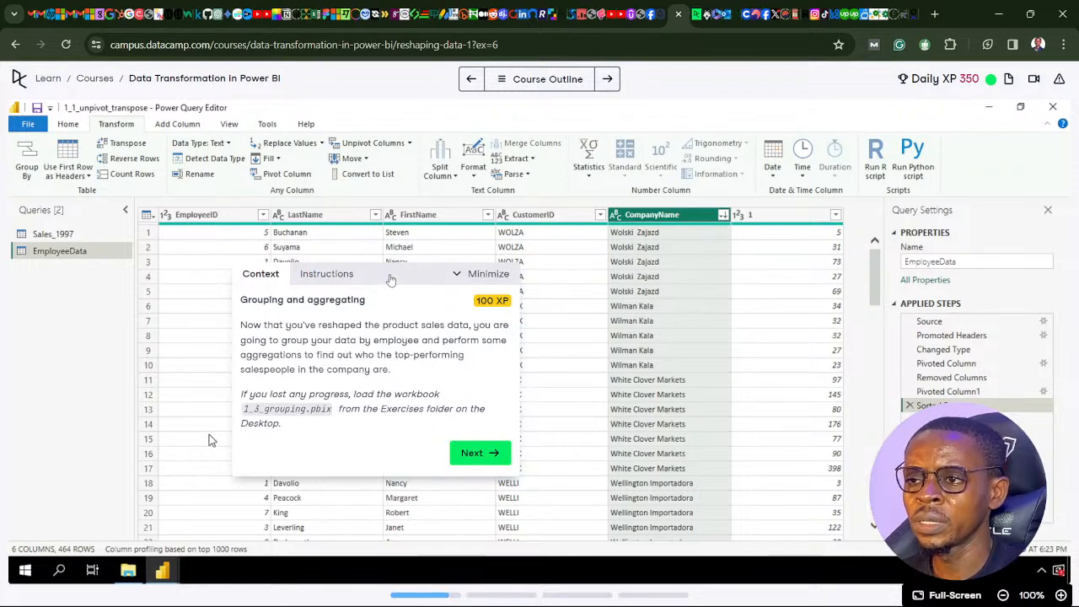
Compare the Sales_1997 and EmployeeData queries against the Grouping and aggregating context.
left_click_drag(318, 273, 446, 265)
left_click(49, 234)
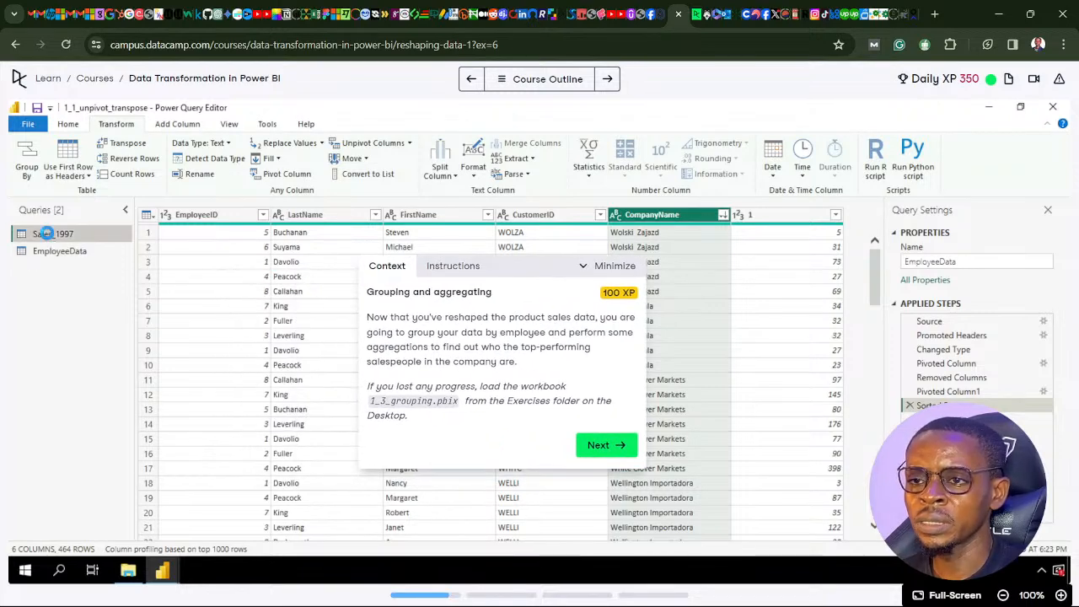
left_click_drag(538, 268, 506, 266)
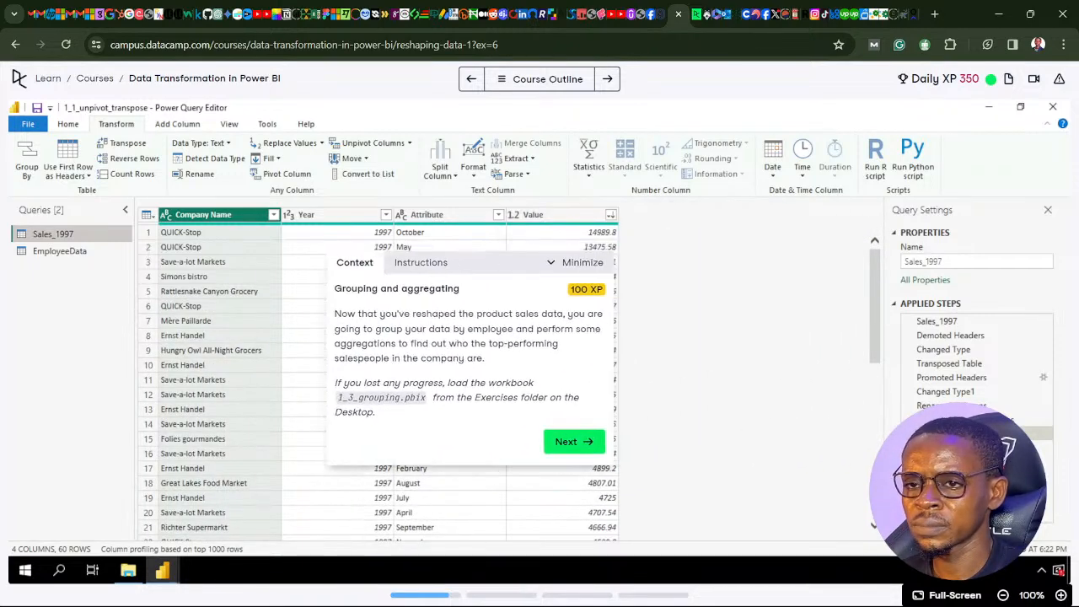
left_click(68, 251)
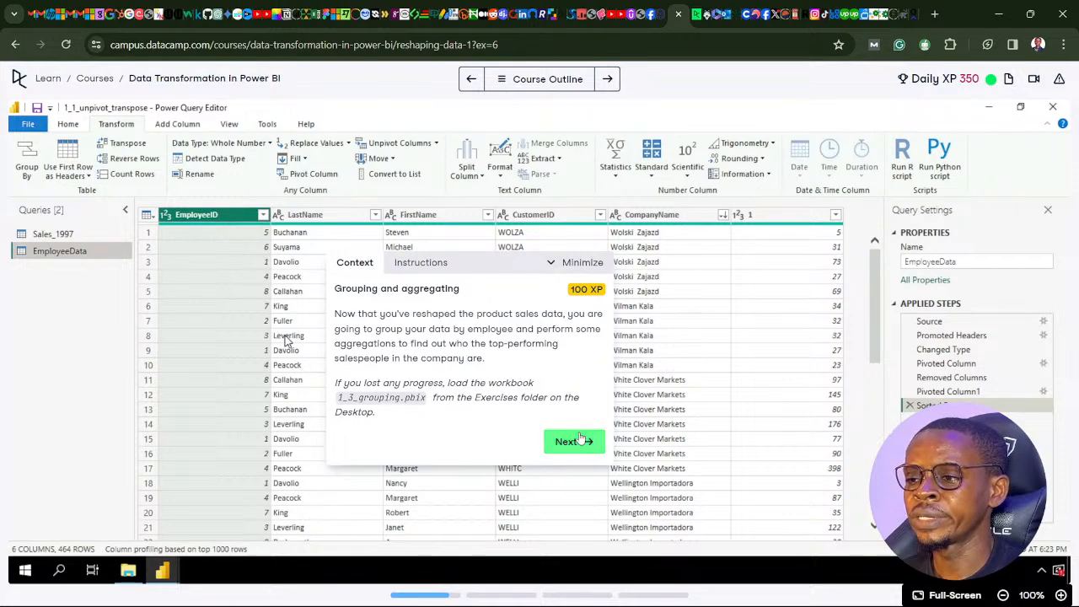
Open instruction 1 and go back through EmployeeData's applied steps to Removed Columns, inspecting all its columns.
left_click(570, 441)
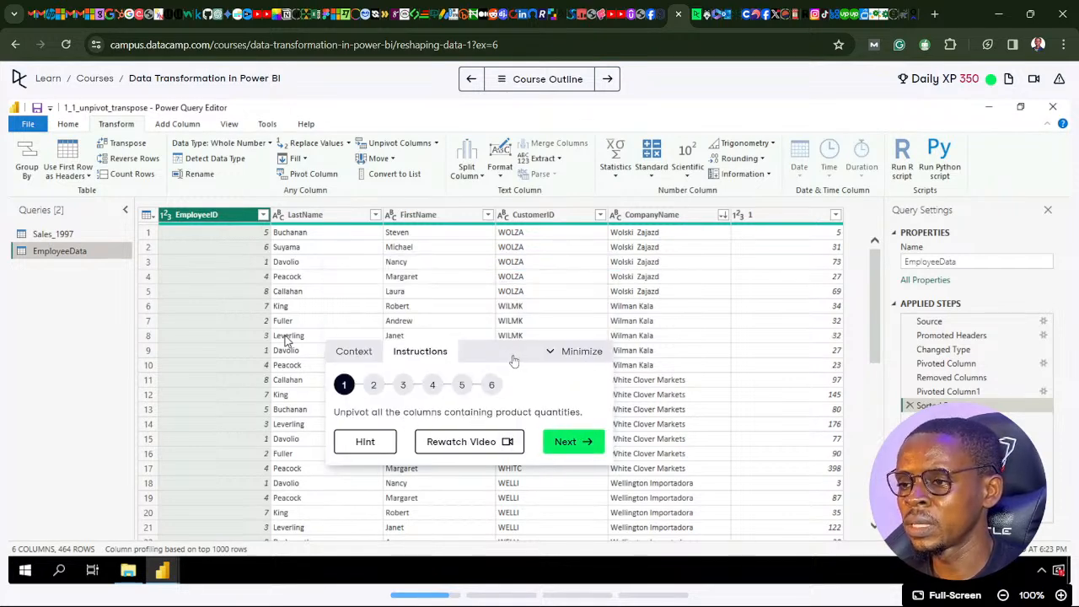
left_click_drag(514, 358, 392, 350)
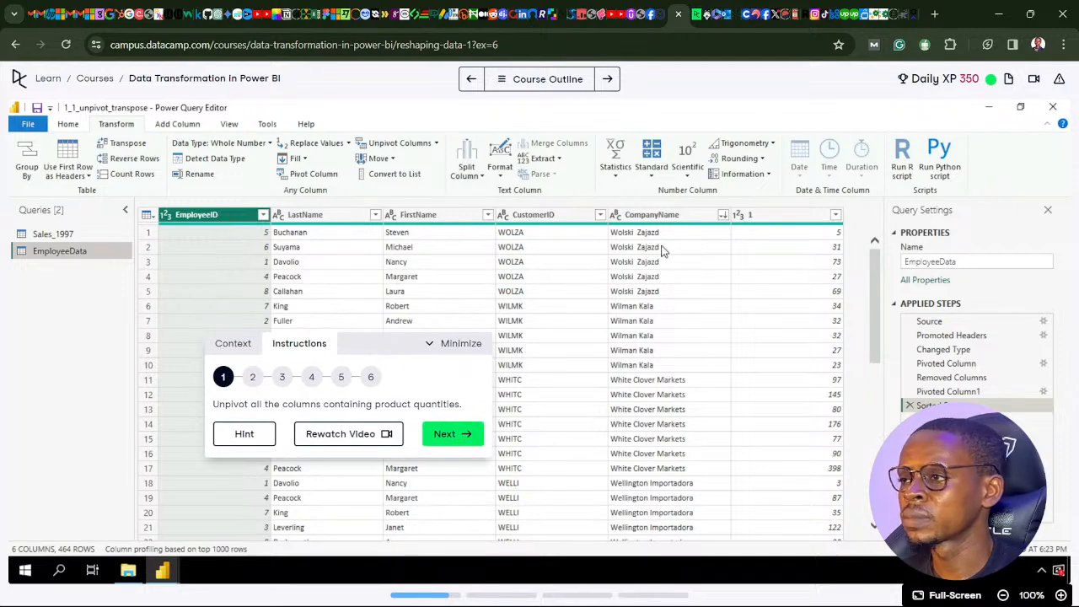
left_click(936, 392)
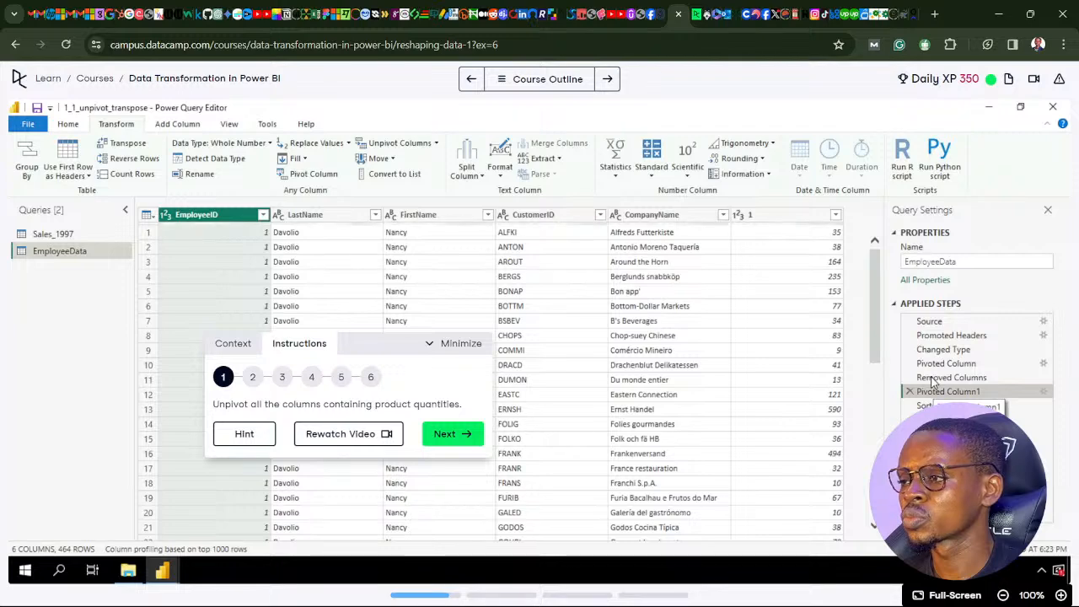
left_click(933, 378)
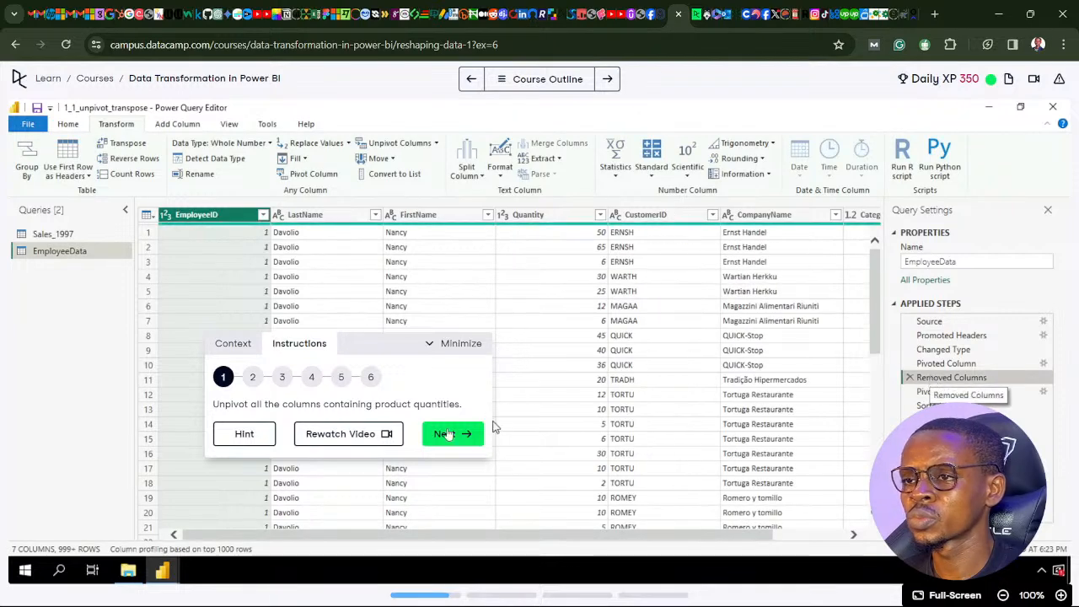
left_click_drag(271, 533, 520, 563)
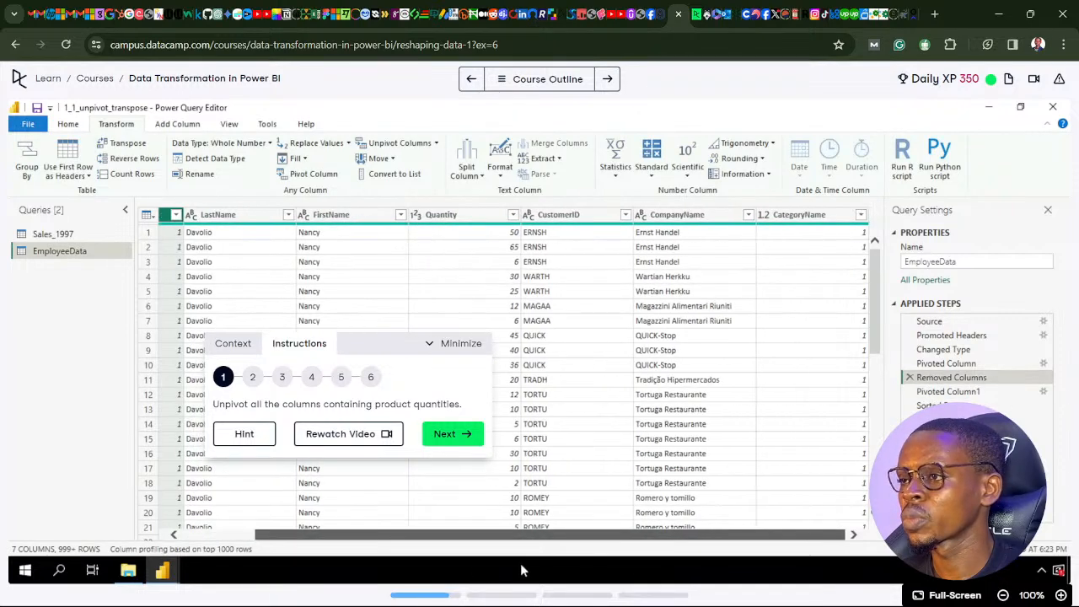
left_click_drag(329, 536, 210, 523)
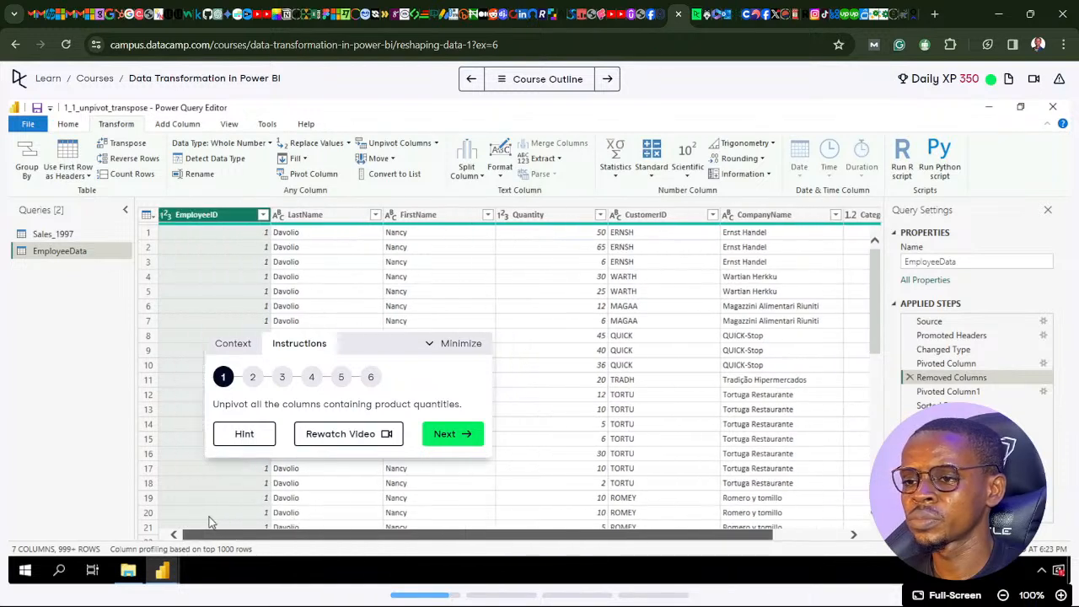
Read instruction 2, review the table's remaining columns and the course outline, and return to instruction 1.
left_click(463, 436)
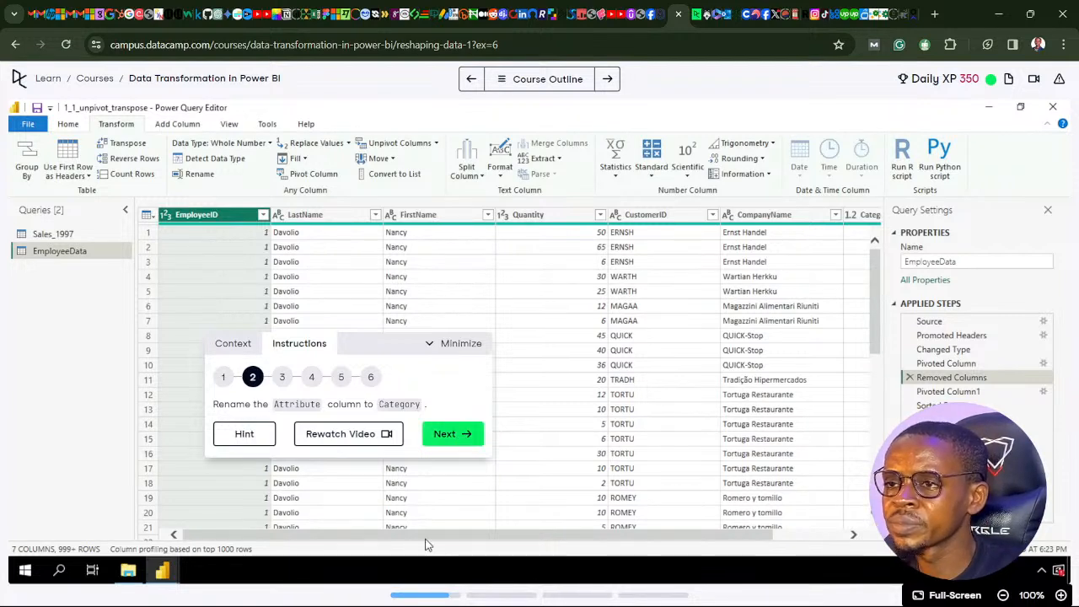
left_click_drag(352, 538, 603, 542)
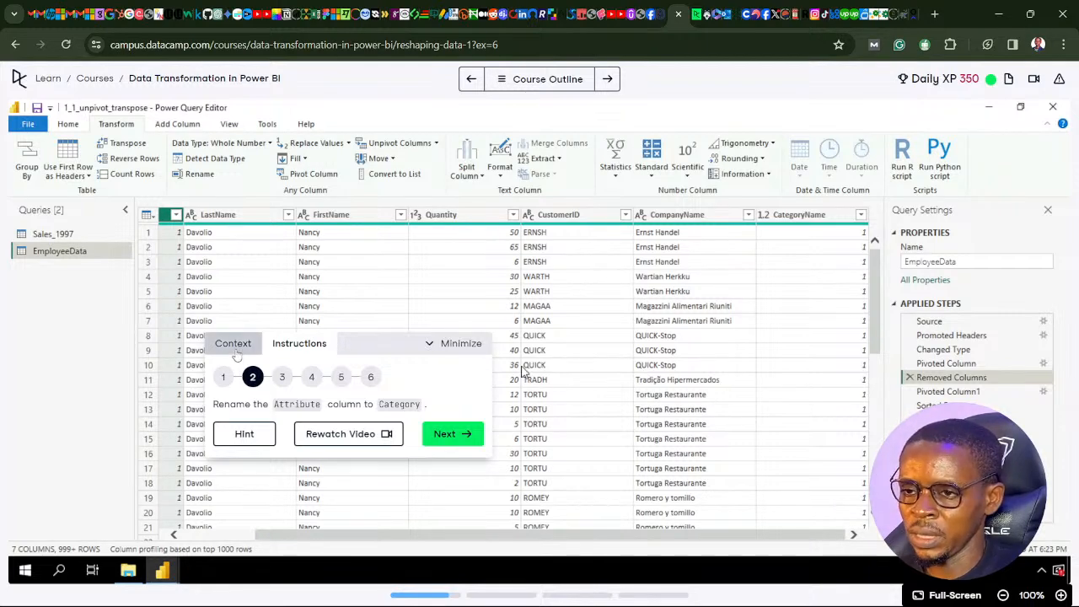
left_click(511, 81)
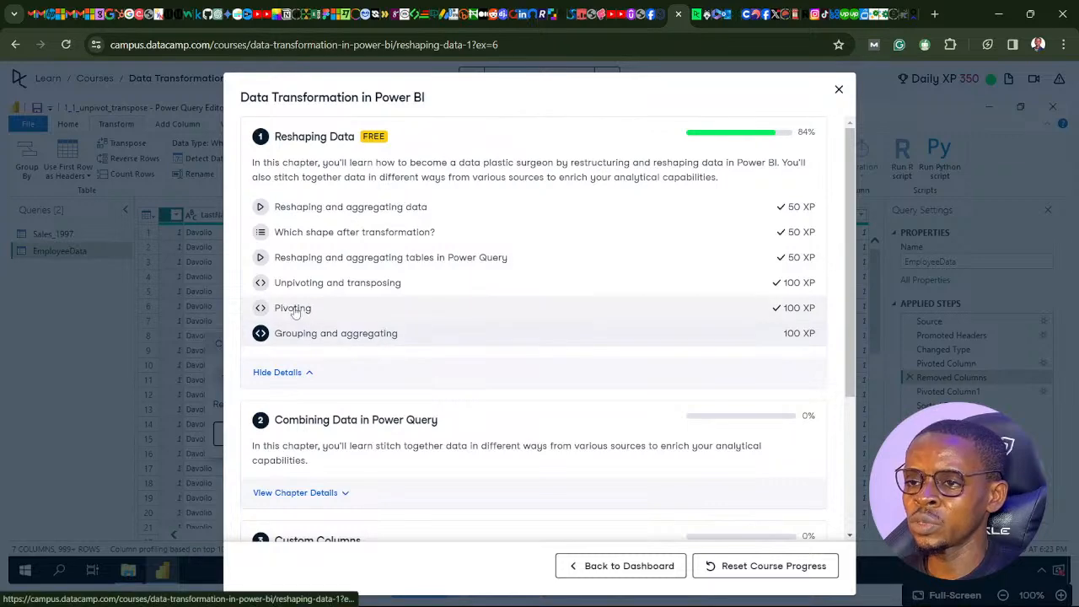
left_click(838, 90)
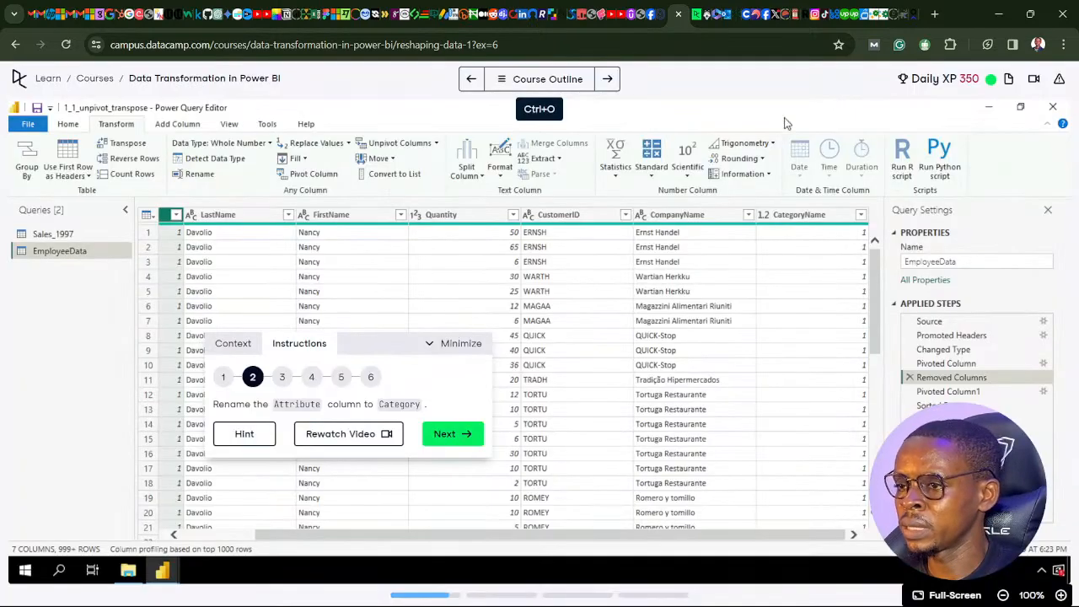
left_click(222, 379)
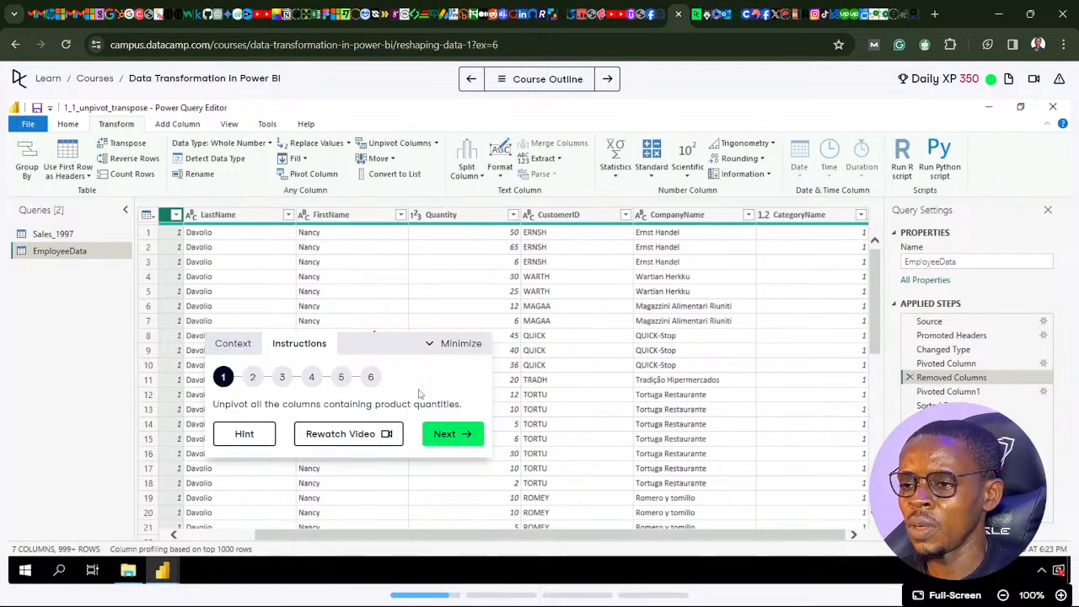
mouse_move(971, 595)
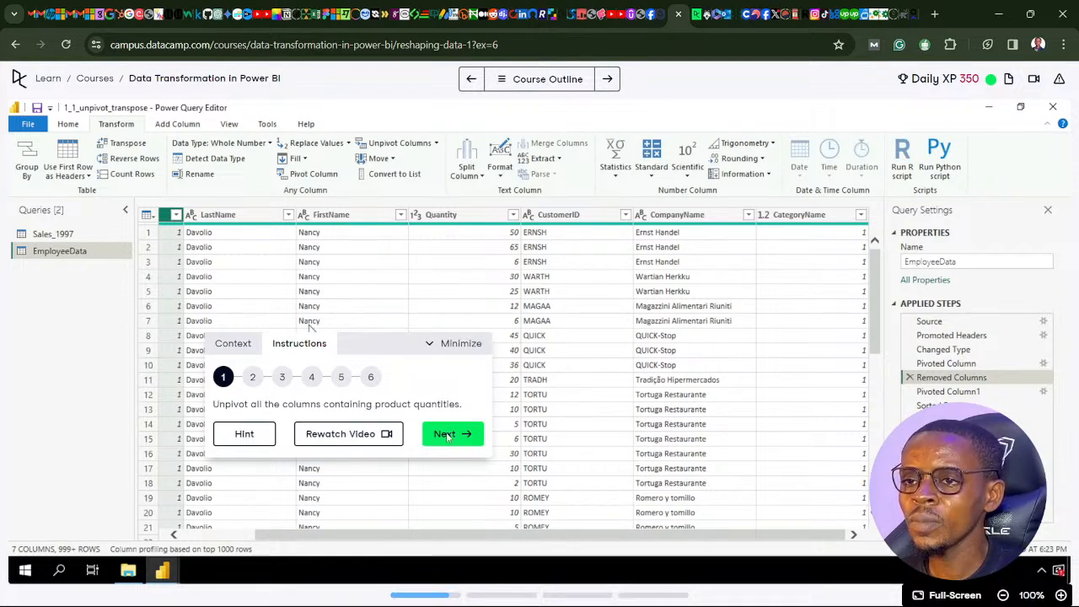
left_click_drag(452, 536, 241, 513)
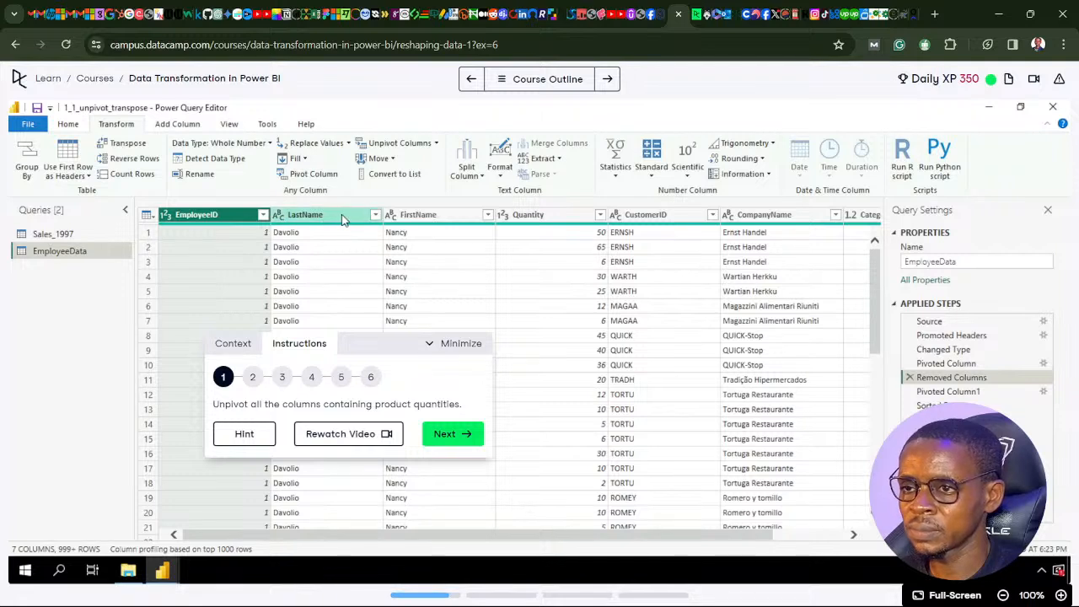
left_click(547, 221)
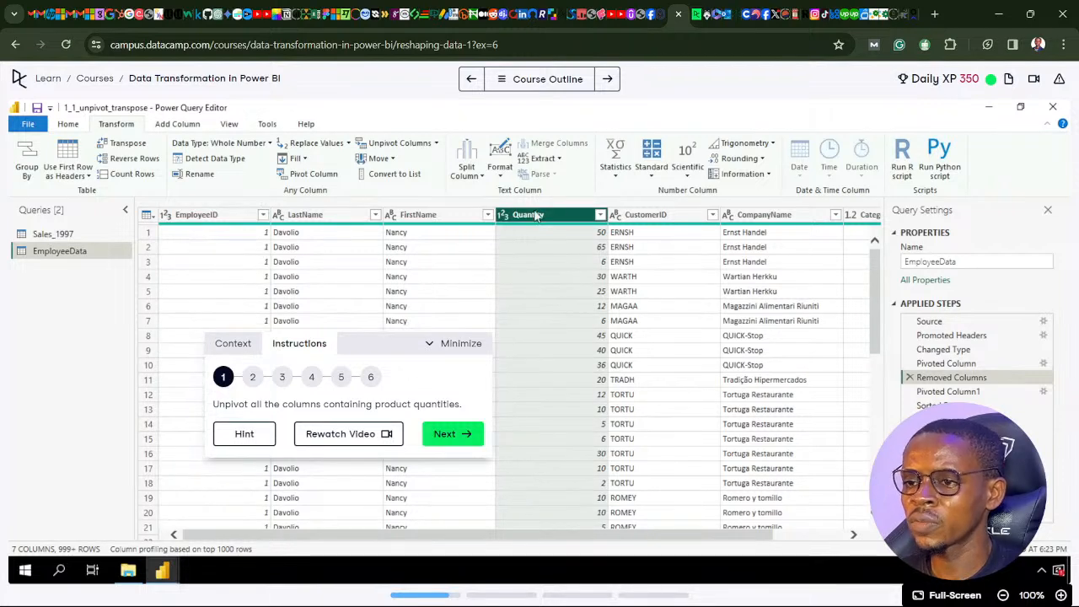
left_click(453, 435)
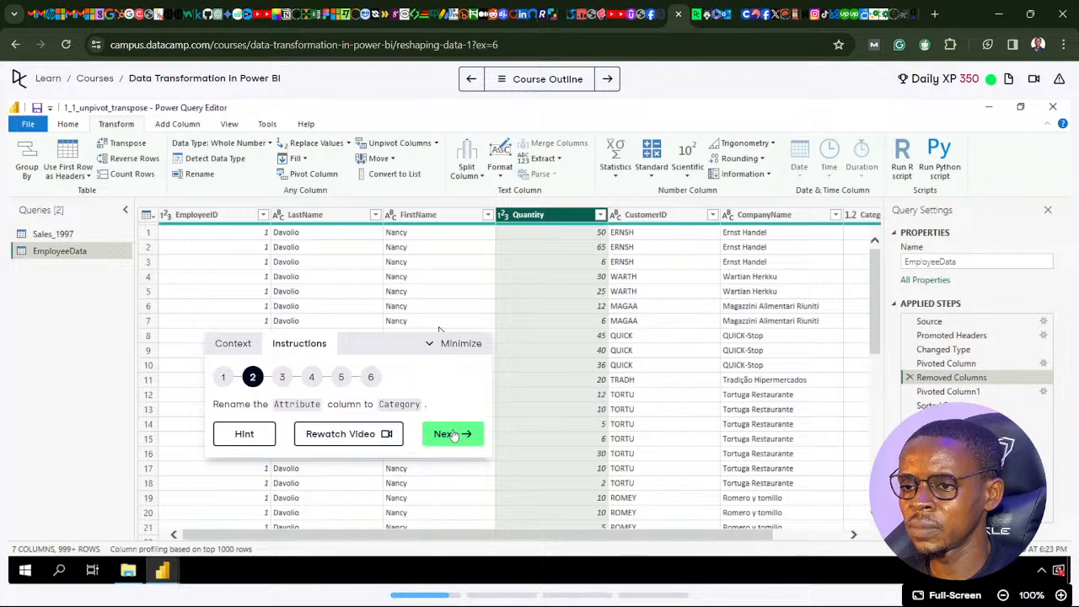
left_click(223, 379)
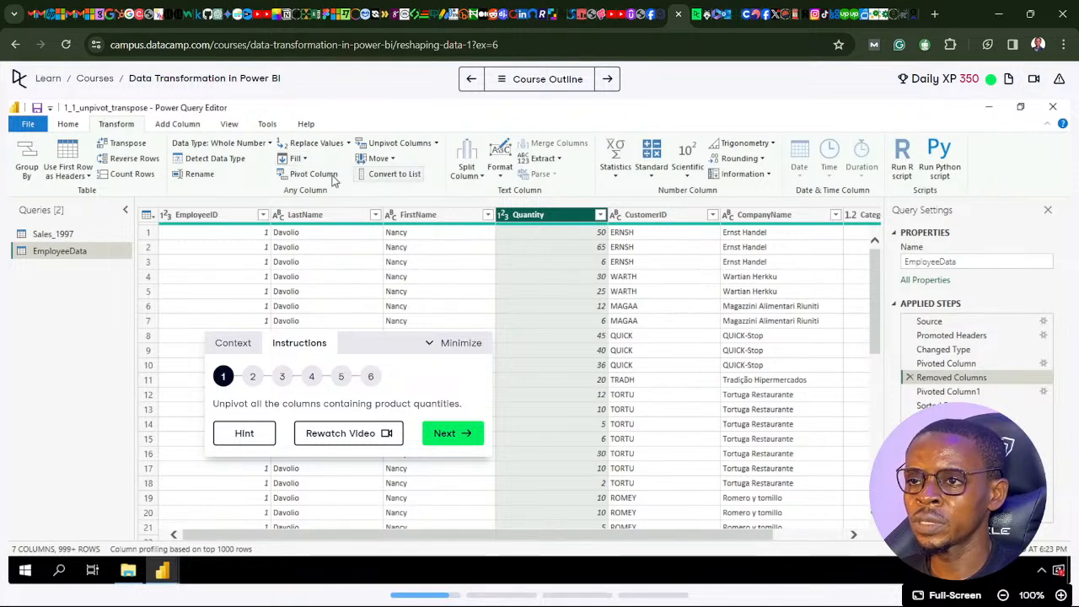
left_click(436, 144)
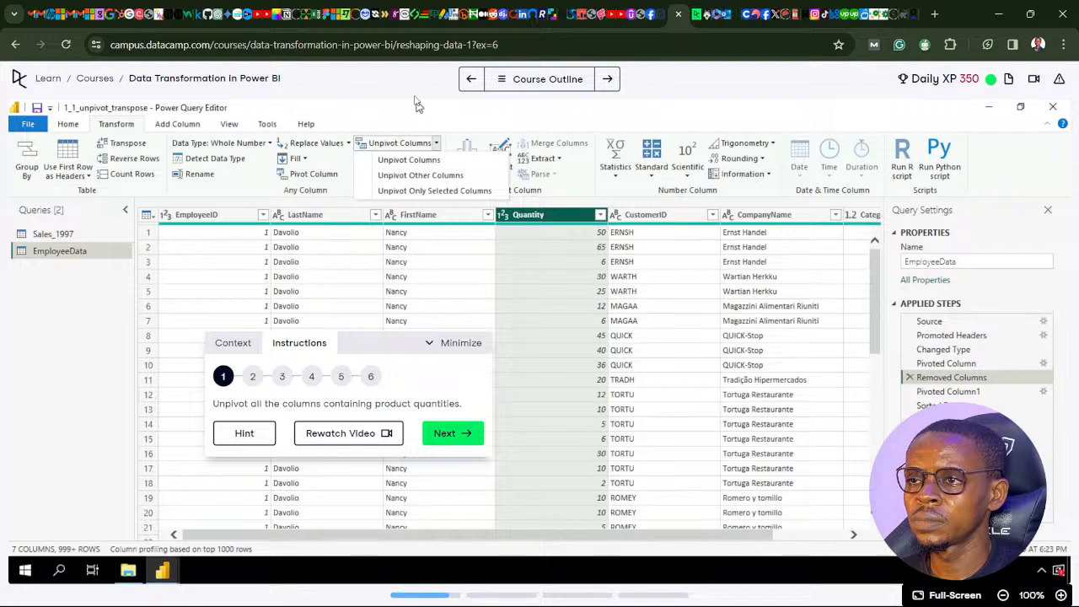
left_click(401, 162)
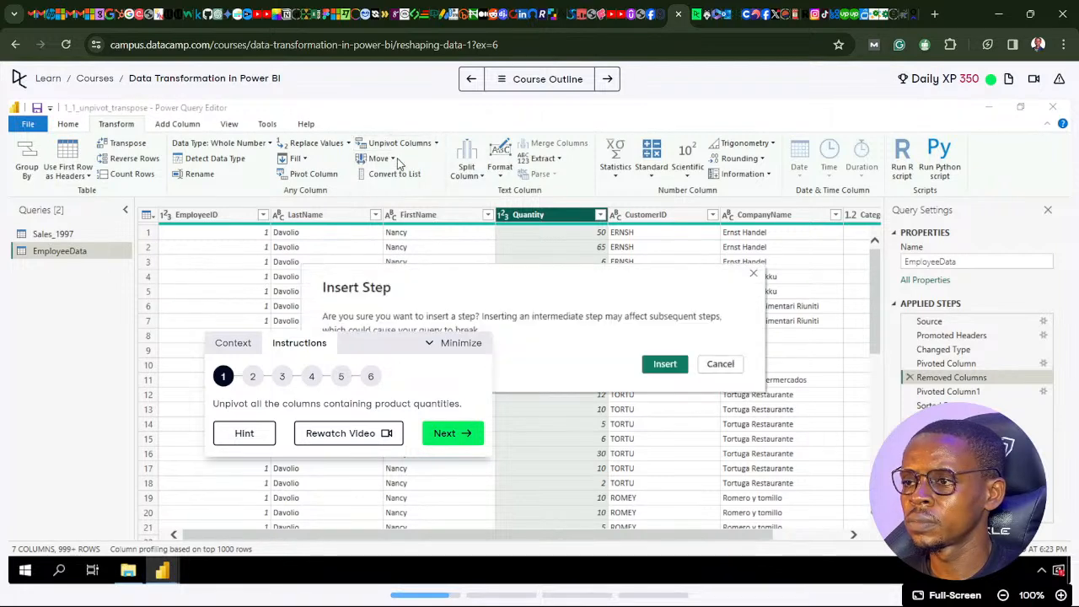
left_click(754, 277)
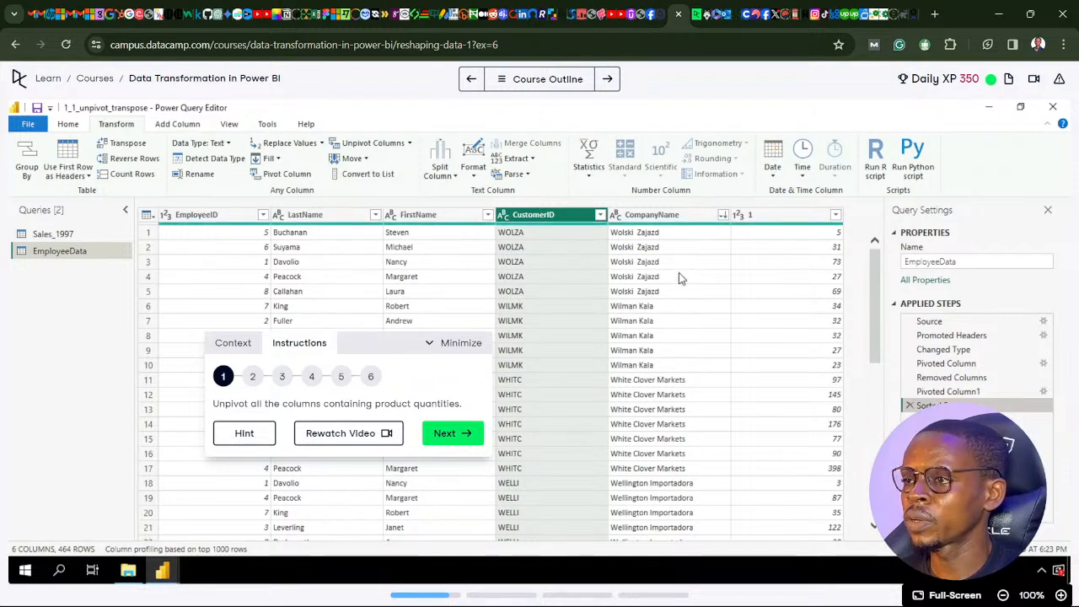
Examine EmployeeData's rows at the Sorted Rows applied step, moving the instruction panel aside for instruction 1.
scroll(706, 306, "down", 15)
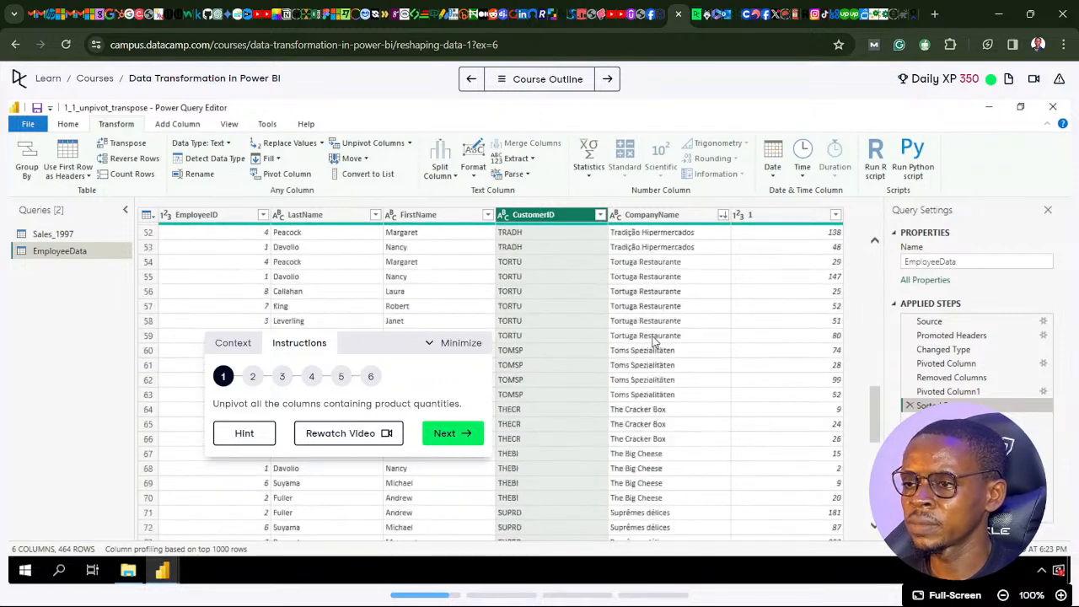
scroll(649, 348, "down", 20)
scroll(632, 353, "up", 20)
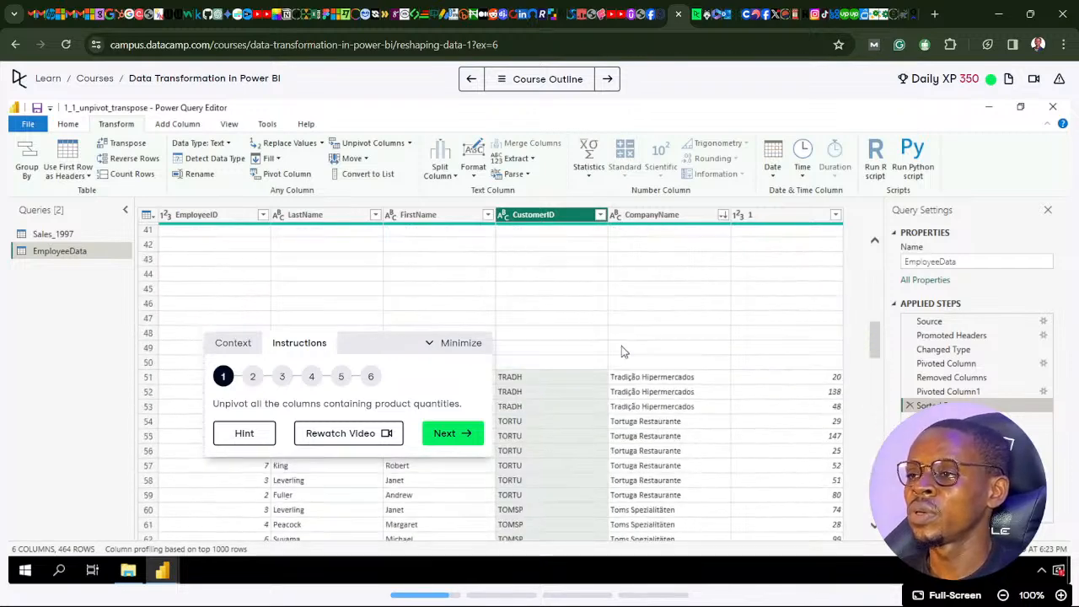
scroll(621, 351, "up", 12)
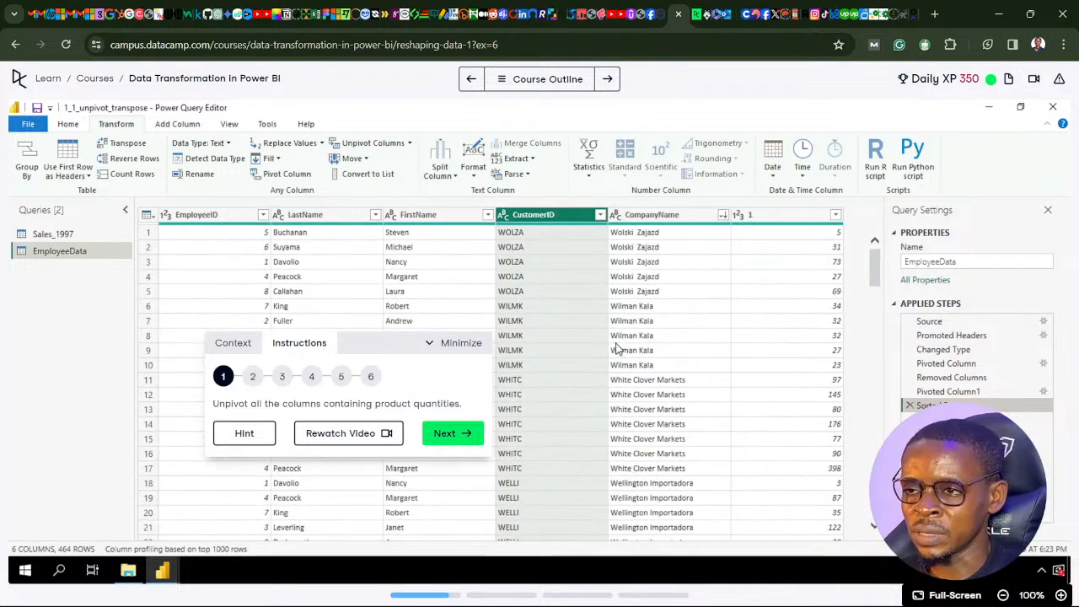
left_click_drag(387, 344, 525, 317)
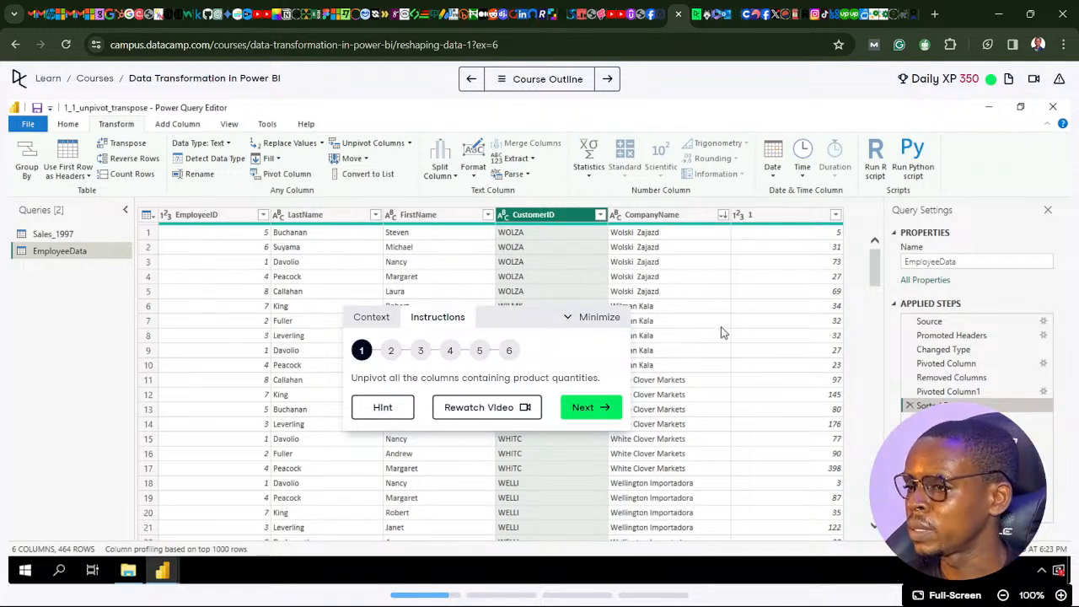
Review the lessons of the Reshaping Data and Combining Data in Power Query chapters in the course outline.
left_click(505, 81)
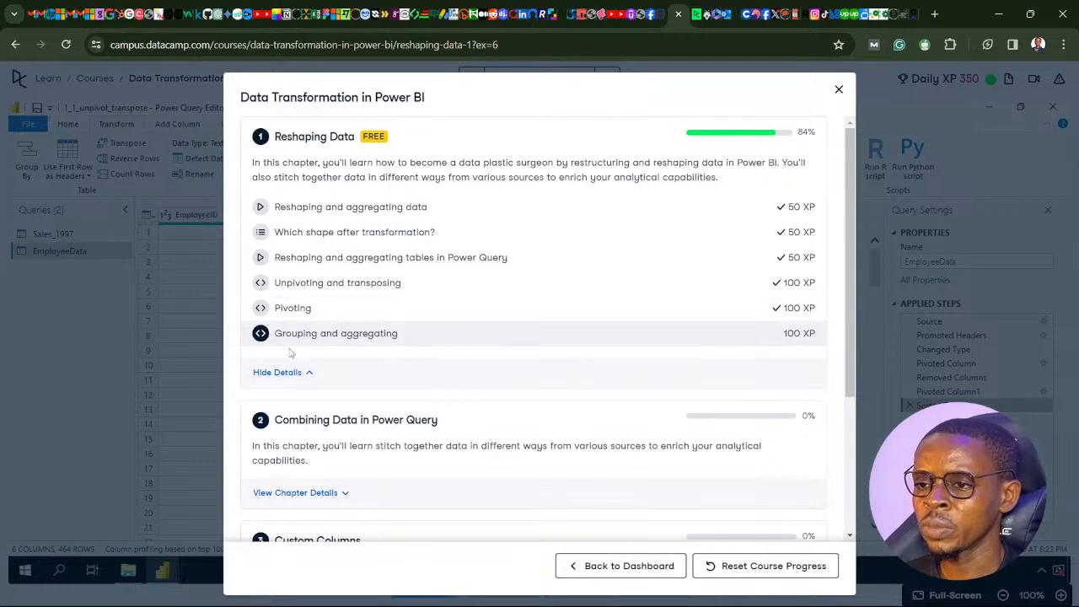
scroll(523, 304, "down", 2)
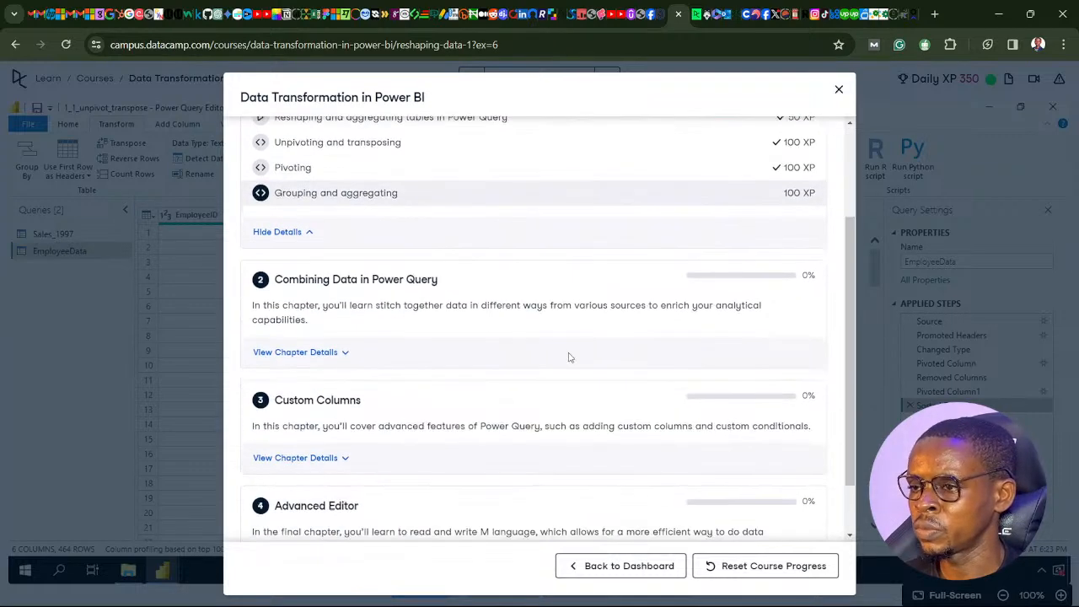
left_click(346, 357)
scroll(349, 354, "up", 3)
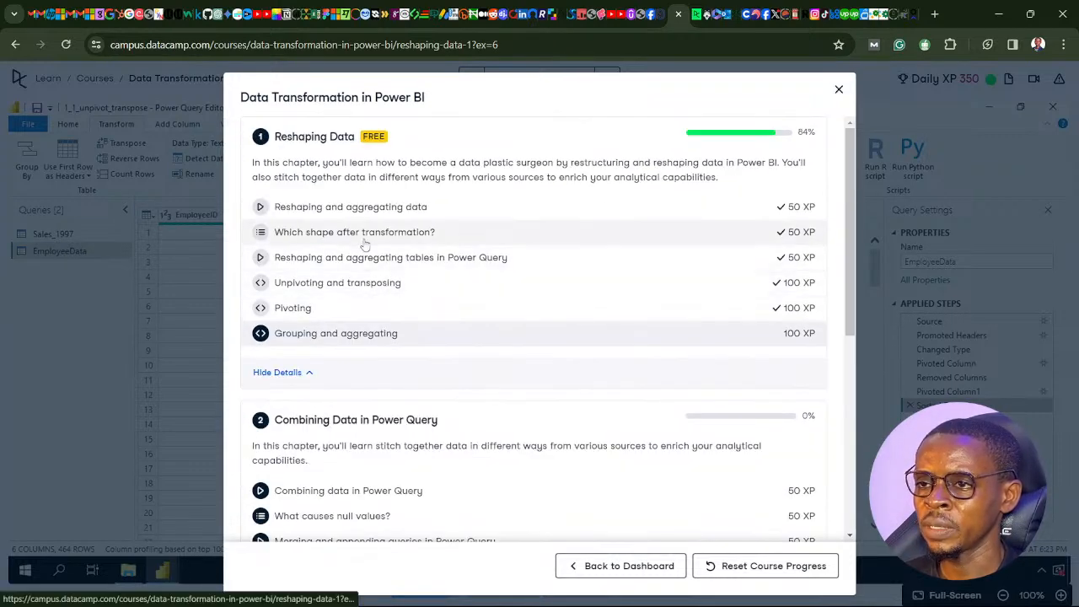
left_click(310, 374)
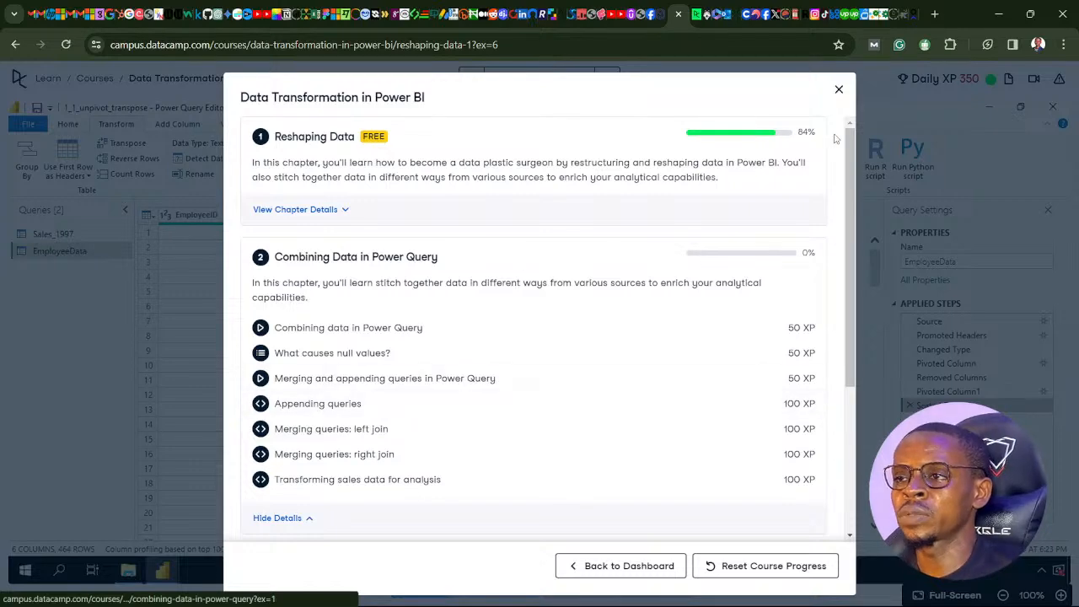
left_click(839, 89)
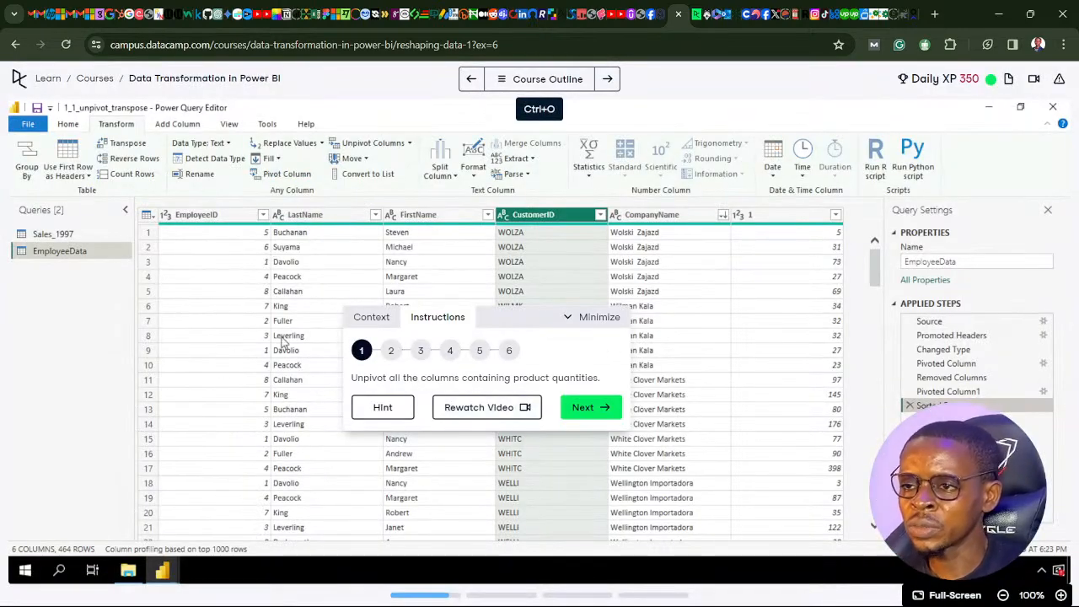
Recheck the Reshaping Data lessons in the course outline and leave the exercise for DataCamp's Learn page.
left_click(532, 76)
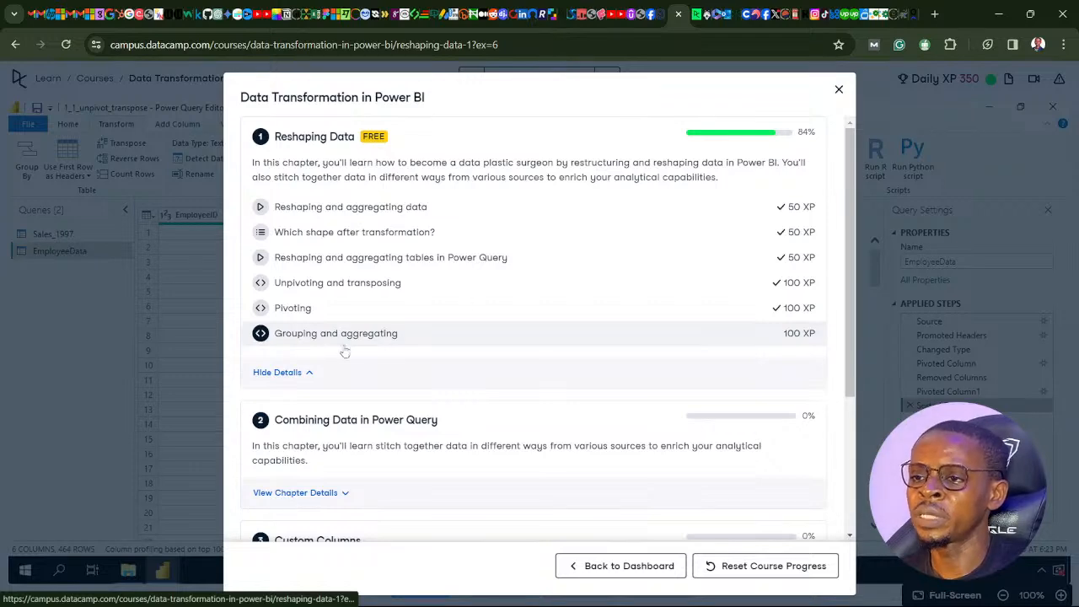
left_click(839, 89)
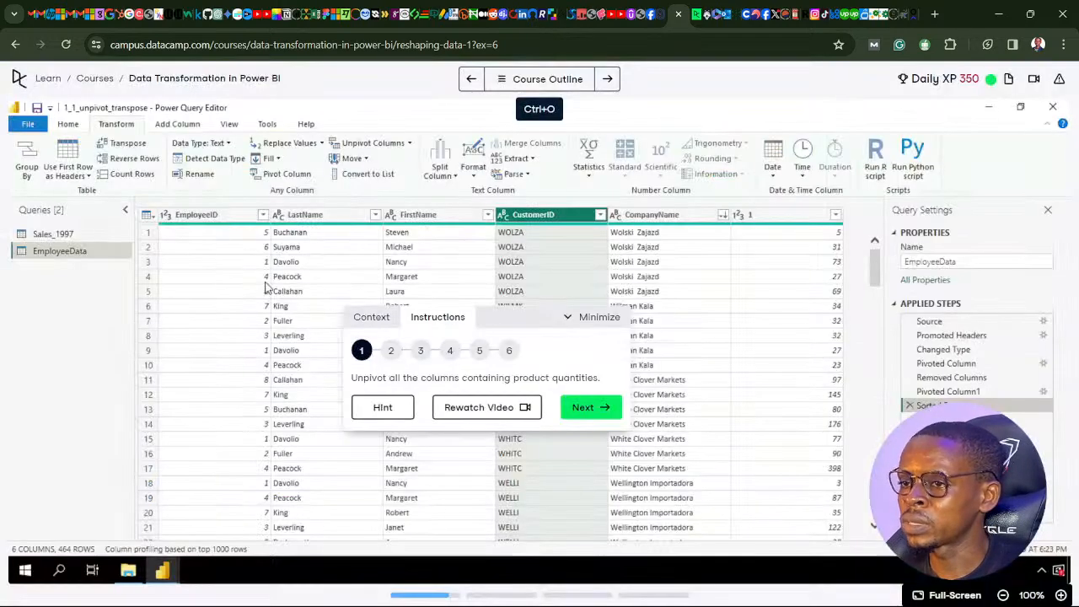
scroll(304, 324, "down", 1)
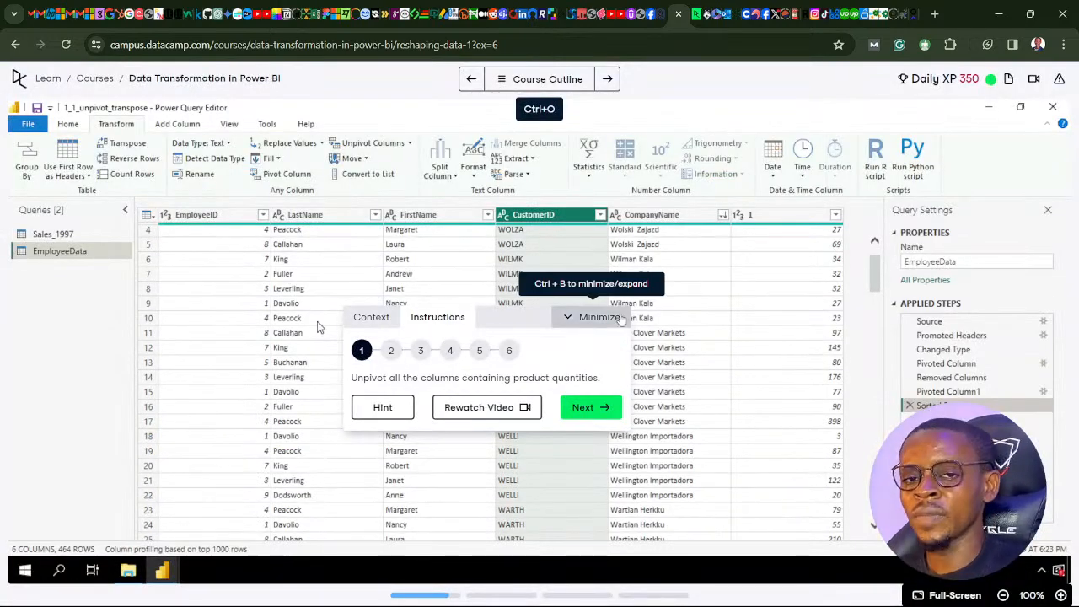
left_click(50, 81)
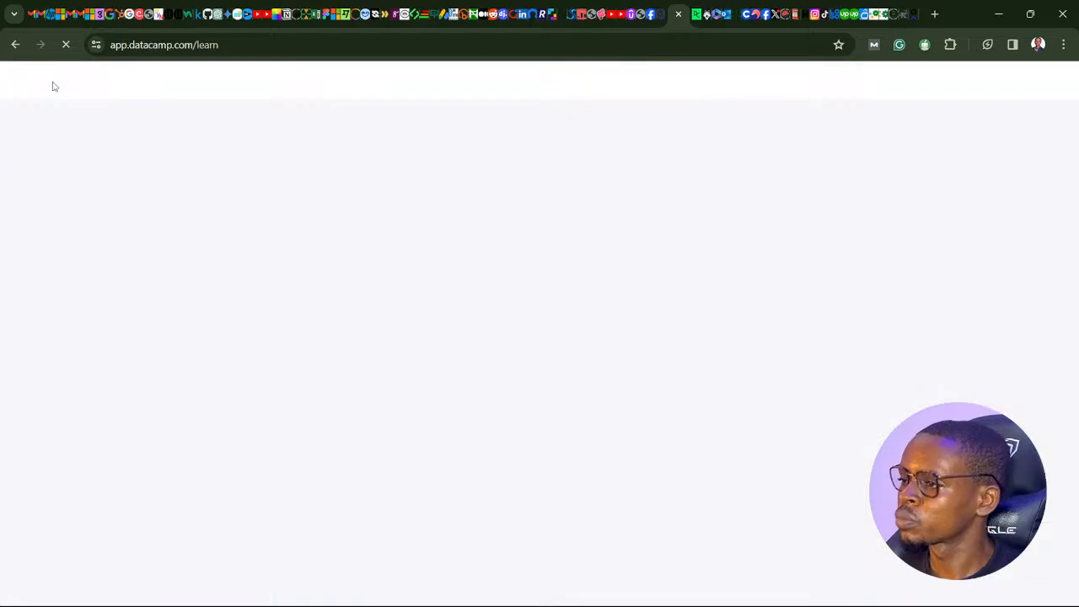